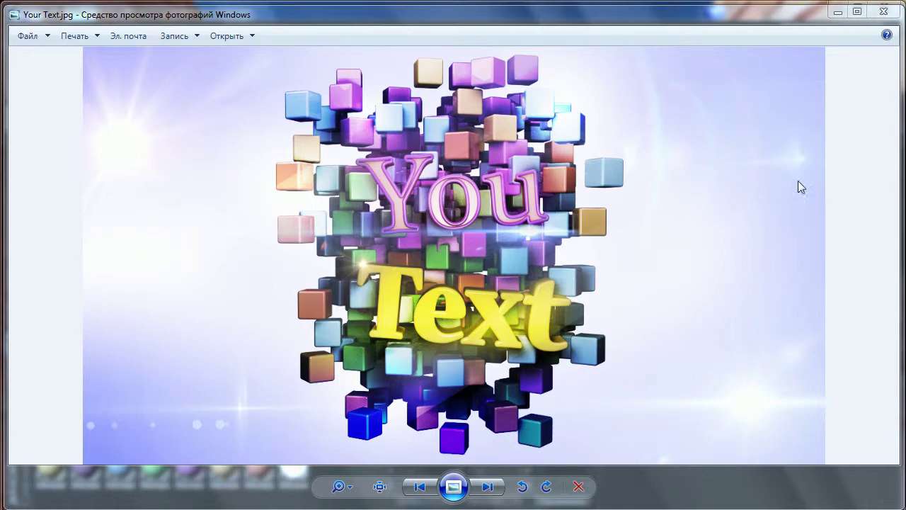
Step: Minimize the 'Your Text' reference image in Windows Photo Viewer to reveal Cinema 4D
{"action": "left_click", "coordinate": [838, 12]}
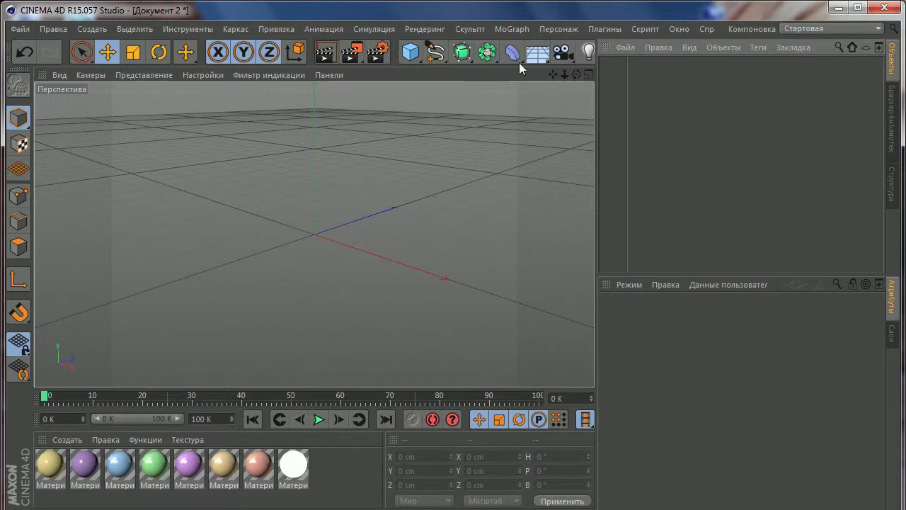
Step: Add a MoGraph Text object and orbit the view to frame it
{"action": "left_click", "coordinate": [502, 30]}
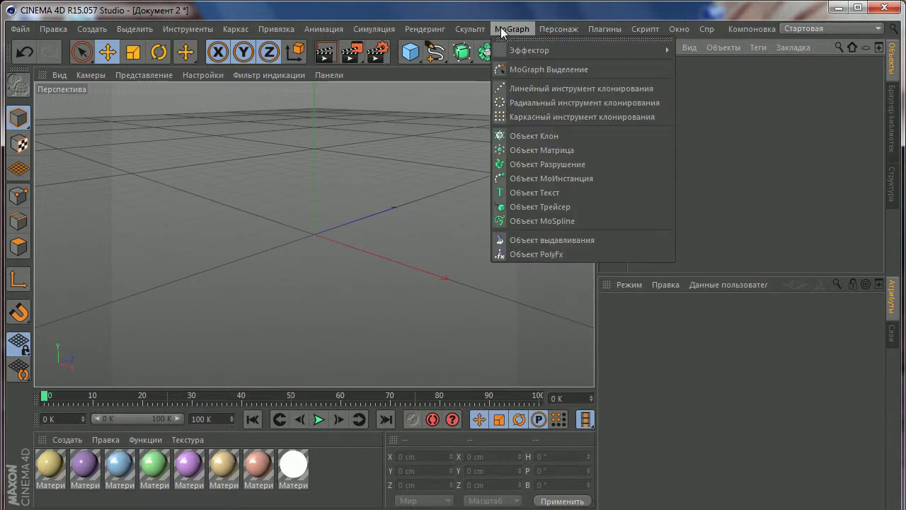
{"action": "left_click", "coordinate": [521, 193]}
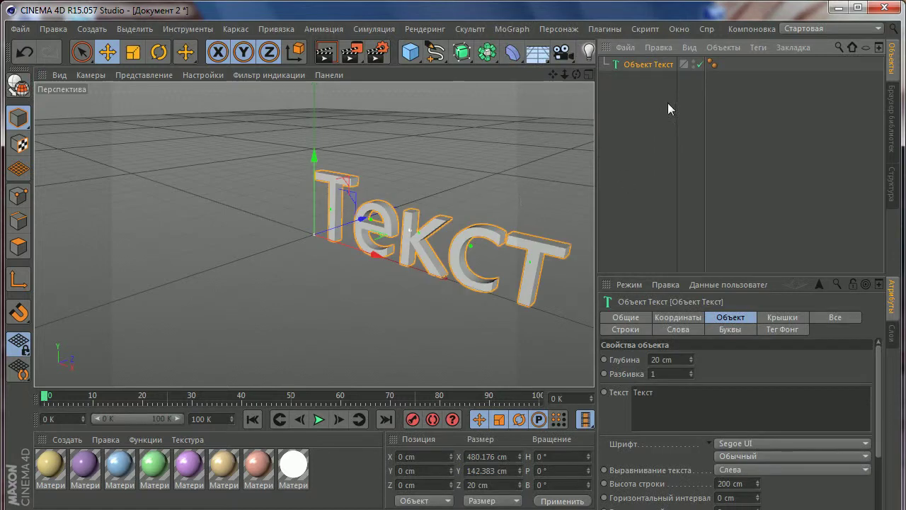
{"action": "mouse_move", "coordinate": [237, 254]}
{"action": "left_mouse_down", "text": "alt"}
{"action": "mouse_move", "coordinate": [363, 255]}
{"action": "mouse_move", "coordinate": [381, 206]}
{"action": "left_mouse_up", "text": "alt"}
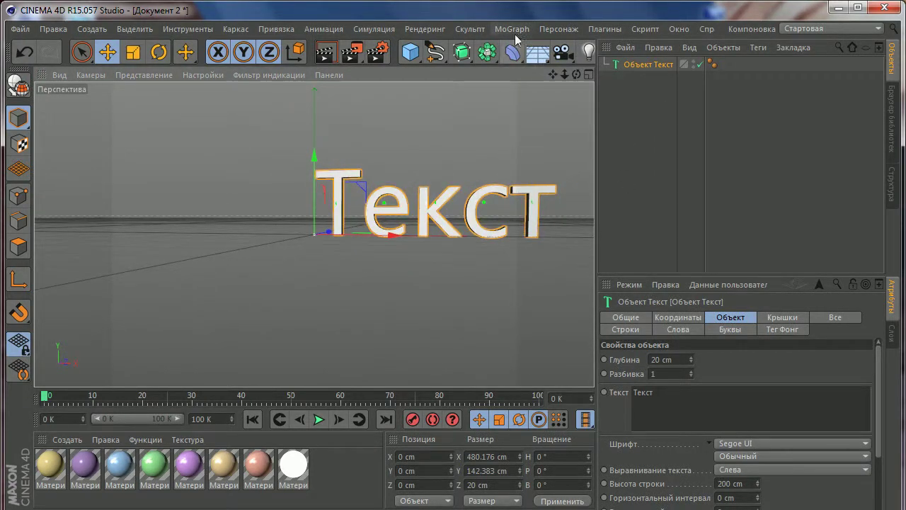
{"action": "mouse_move", "coordinate": [381, 207]}
{"action": "left_mouse_down", "text": "alt"}
{"action": "mouse_move", "coordinate": [360, 241]}
{"action": "mouse_move", "coordinate": [370, 241]}
{"action": "left_mouse_up", "text": "alt"}
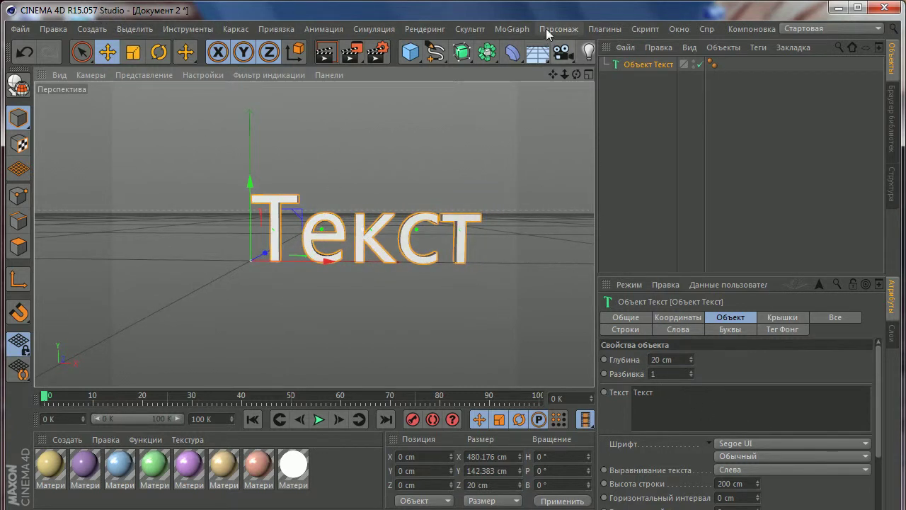
Step: Change the text to 'Your' and set its extrusion depth to 75 cm
{"action": "double_click", "coordinate": [665, 394]}
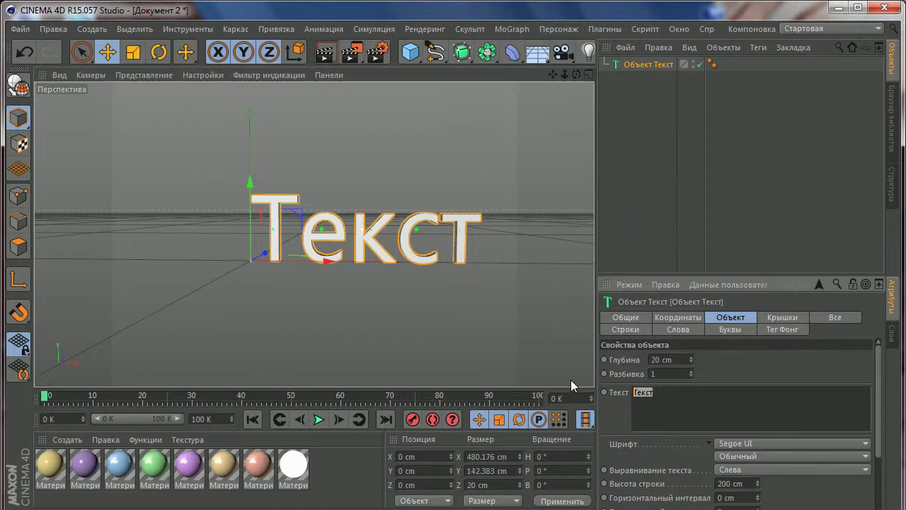
{"action": "type", "text": "V"}
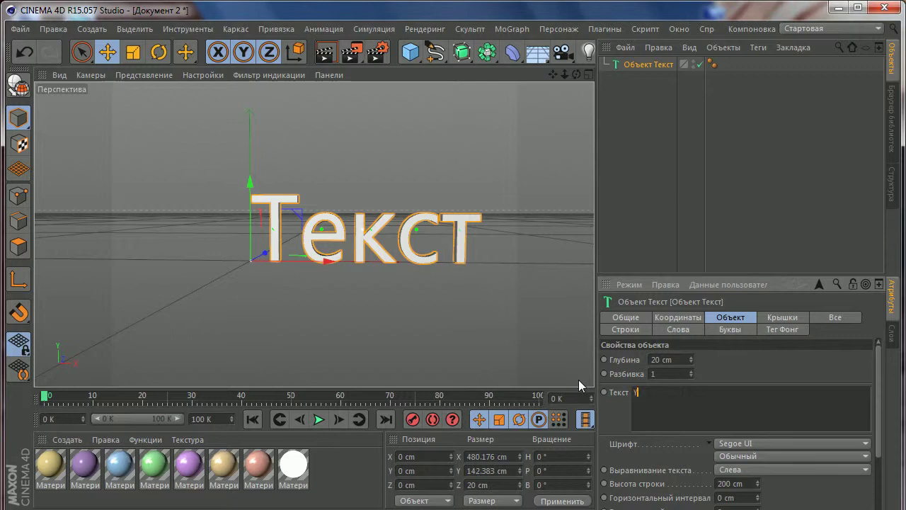
{"action": "type", "text": "our"}
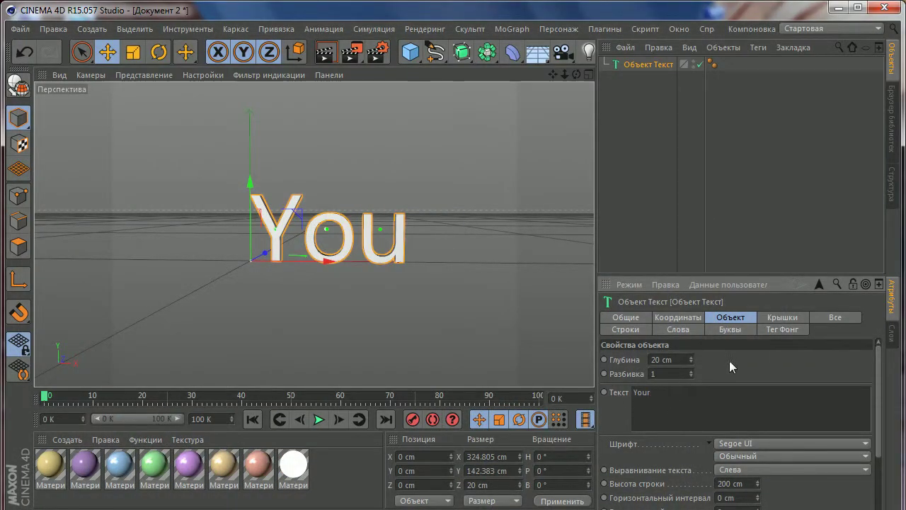
{"action": "left_click", "coordinate": [661, 360]}
{"action": "type", "text": "75"}
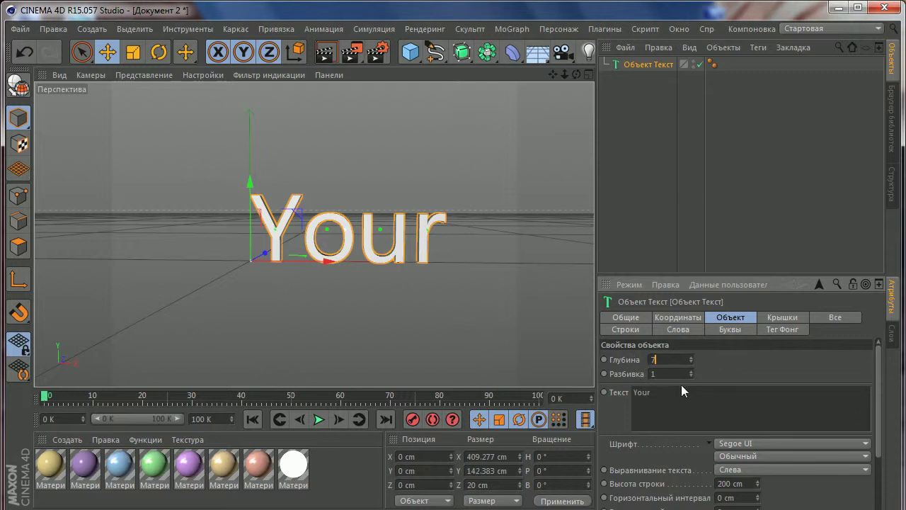
{"action": "key", "text": "Return"}
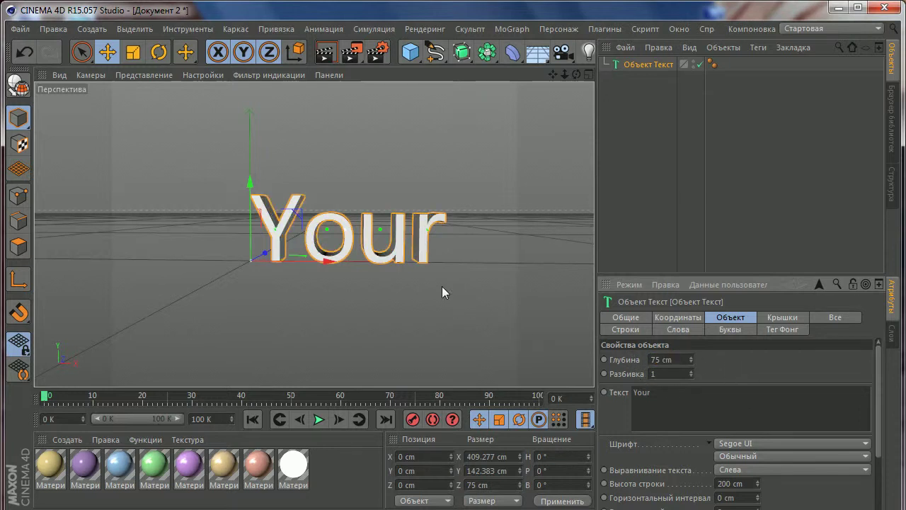
{"action": "mouse_move", "coordinate": [442, 286]}
{"action": "left_mouse_down", "text": "alt"}
{"action": "mouse_move", "coordinate": [296, 299]}
{"action": "mouse_move", "coordinate": [440, 285]}
{"action": "left_mouse_up", "text": "alt"}
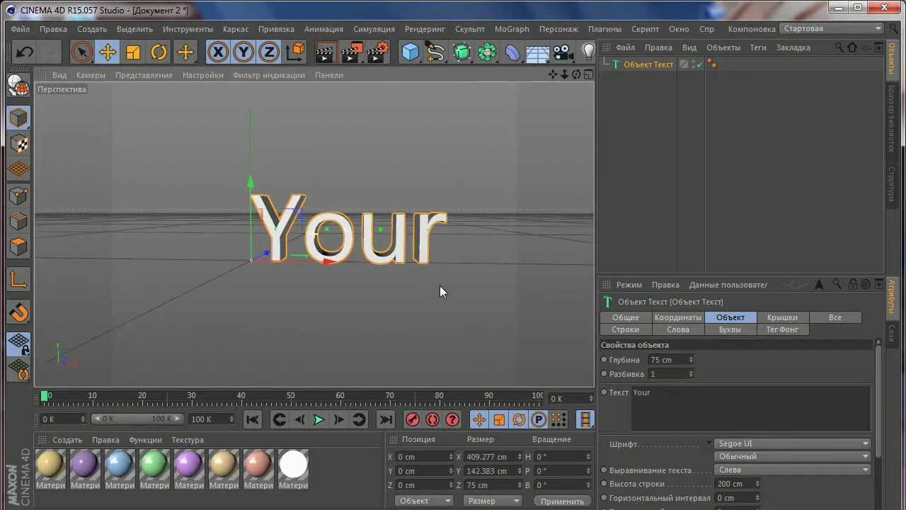
Step: Switch the 'Your' text font to Plantagenet Cherokee
{"action": "left_click", "coordinate": [750, 445]}
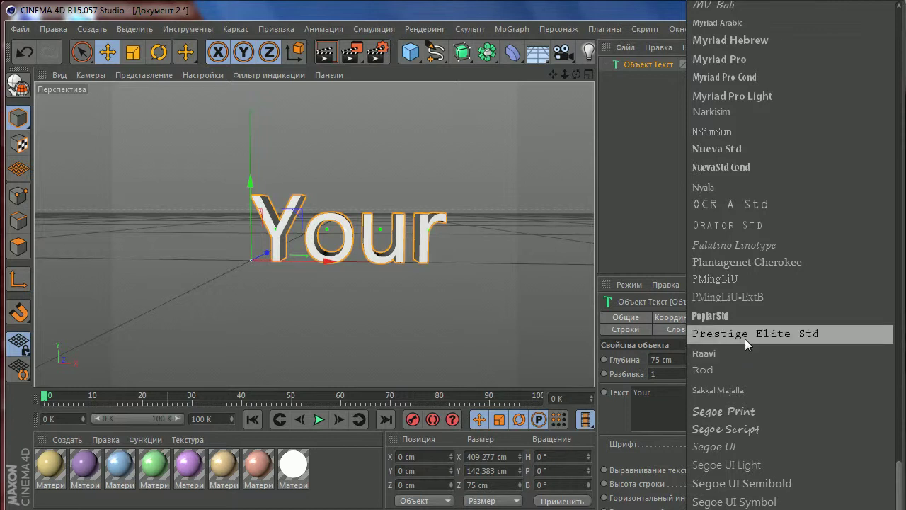
{"action": "left_click", "coordinate": [738, 261]}
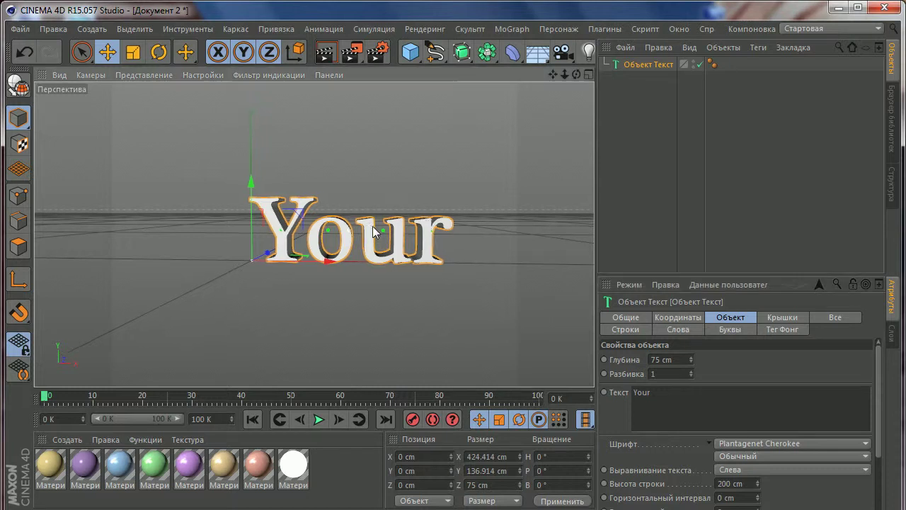
{"action": "left_click_drag", "start_coordinate": [372, 225], "coordinate": [381, 213], "text": "alt"}
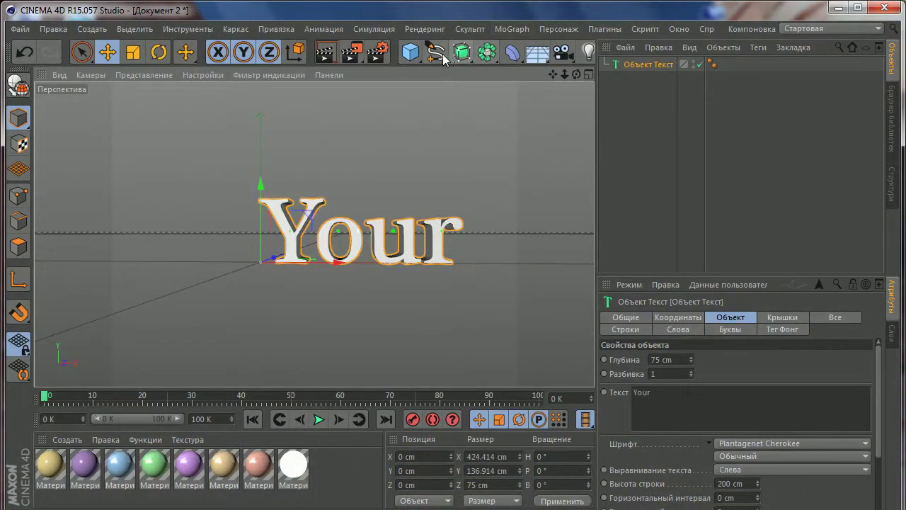
Step: Add a Rectangle spline, delete it, and add a 200 cm Circle spline instead
{"action": "left_click", "coordinate": [434, 57]}
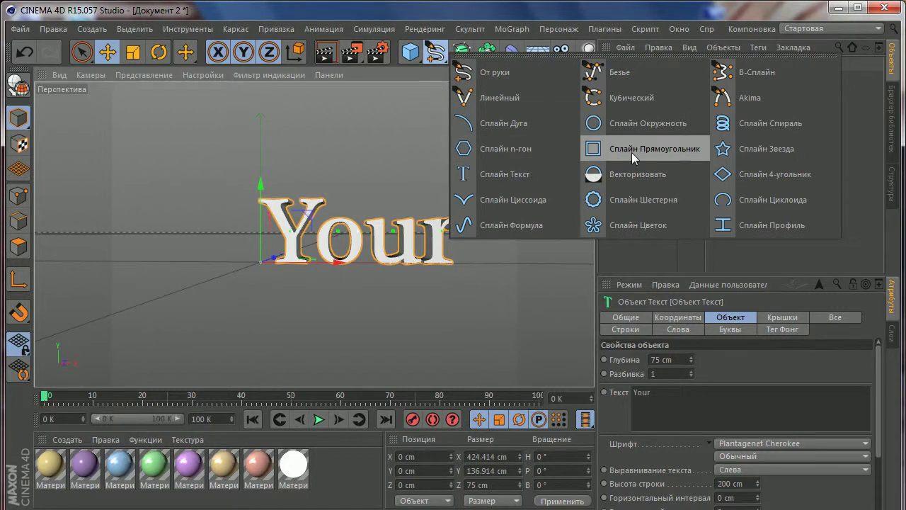
{"action": "left_click", "coordinate": [673, 152]}
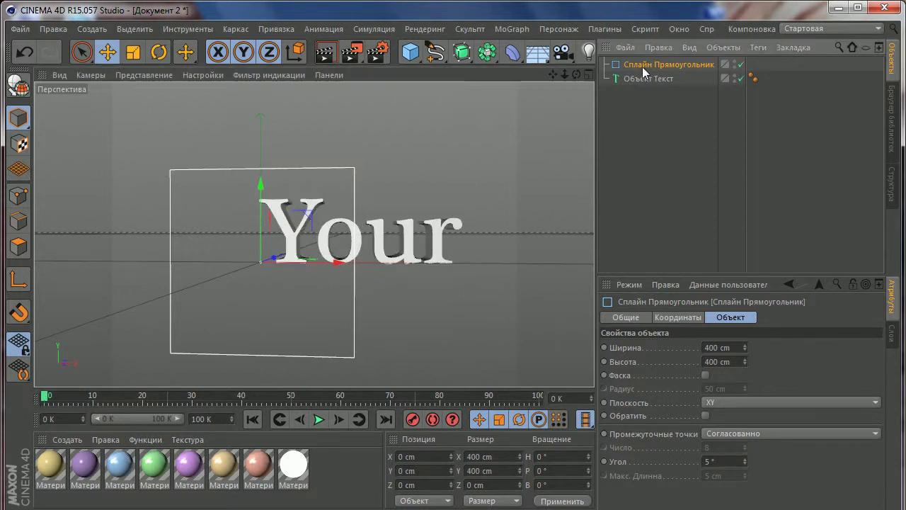
{"action": "key", "text": "Delete"}
{"action": "left_click", "coordinate": [435, 51]}
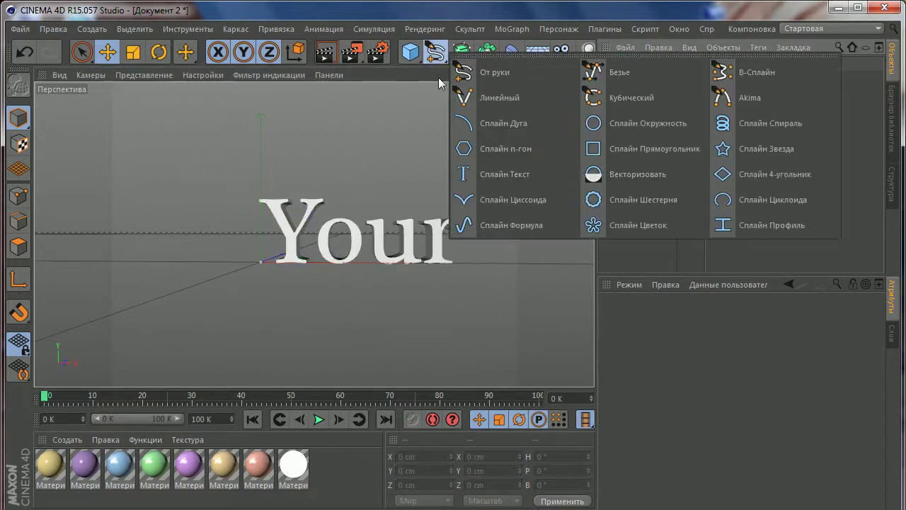
{"action": "left_click", "coordinate": [635, 125]}
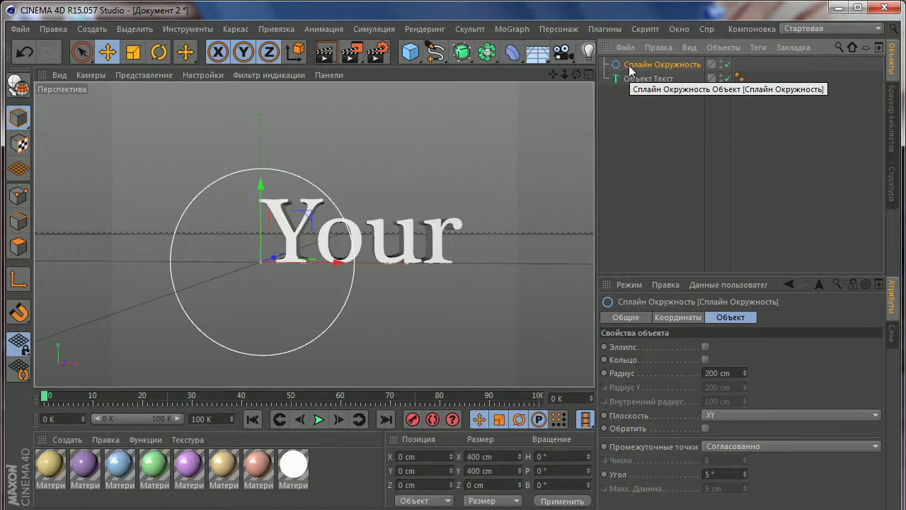
{"action": "left_click", "coordinate": [435, 57]}
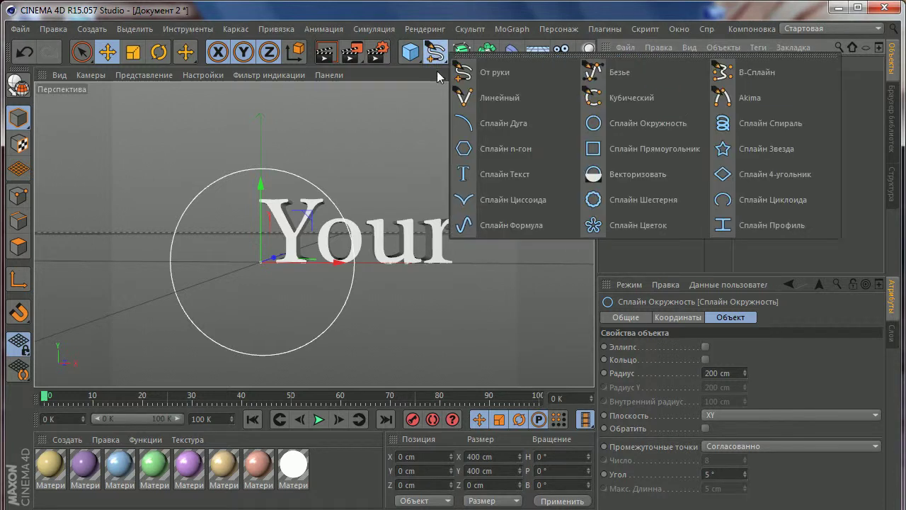
Step: Add a Text spline reading 'Your' in the Plantagenet Cherokee font
{"action": "left_click", "coordinate": [496, 181]}
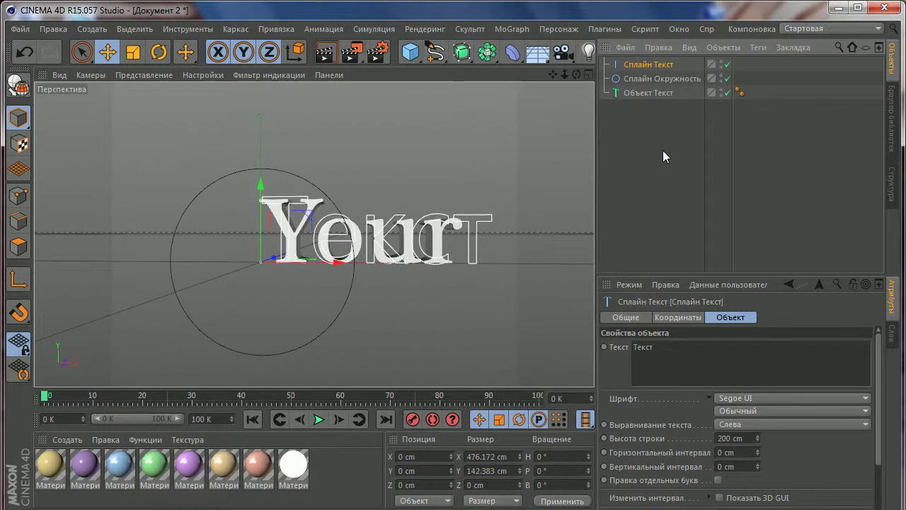
{"action": "left_click_drag", "start_coordinate": [659, 347], "coordinate": [574, 348]}
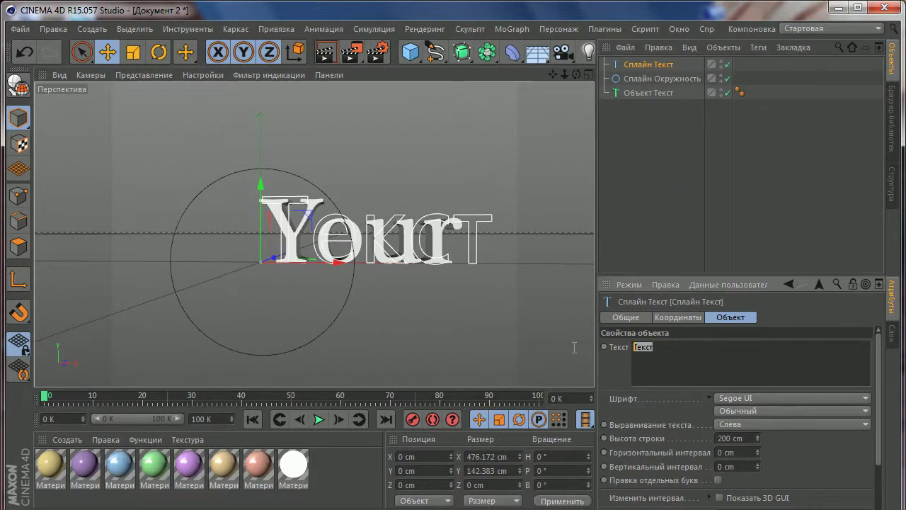
{"action": "type", "text": "Your"}
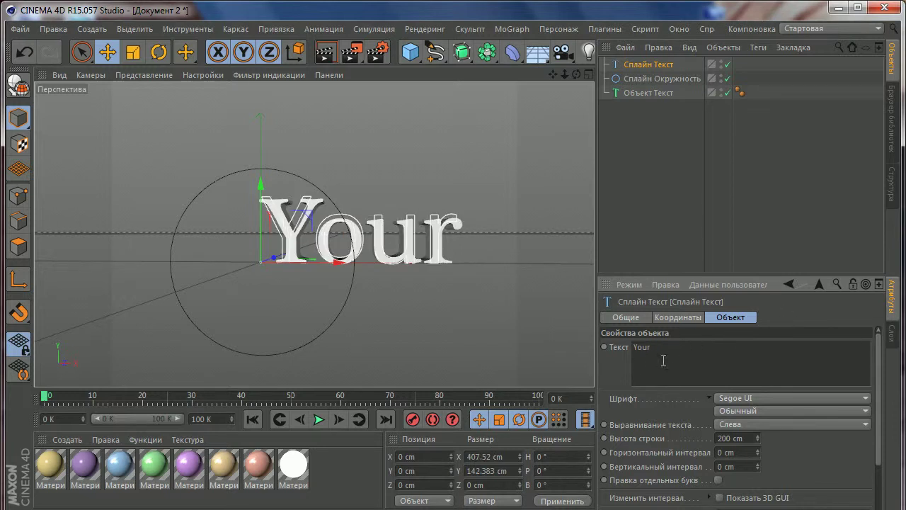
{"action": "left_click", "coordinate": [747, 399]}
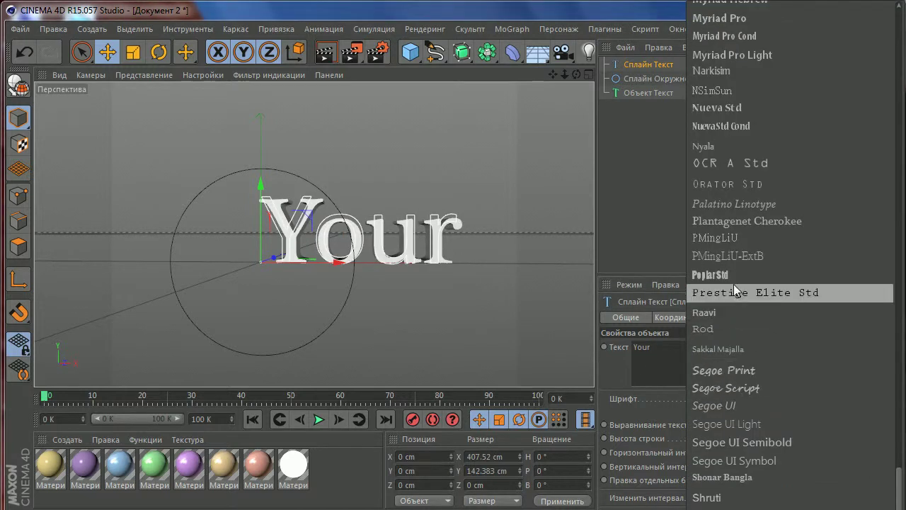
{"action": "left_click", "coordinate": [736, 226]}
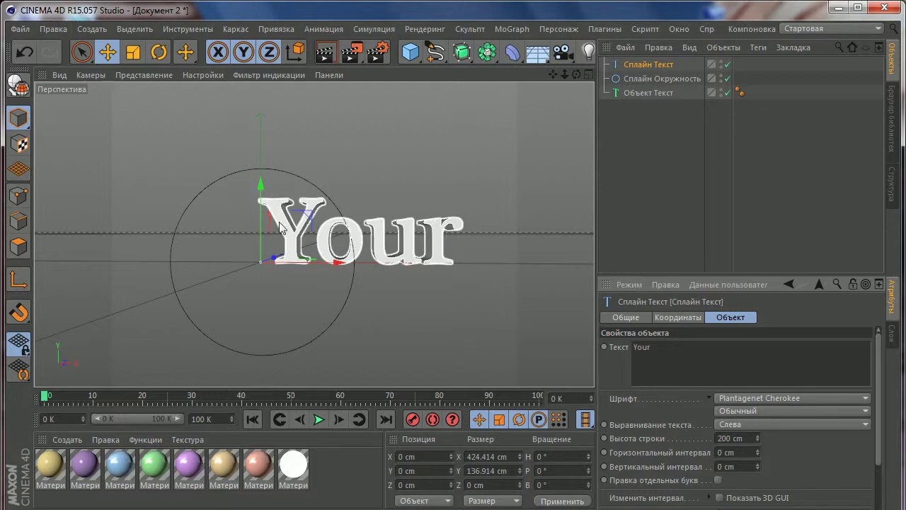
{"action": "mouse_move", "coordinate": [423, 236]}
{"action": "left_mouse_down", "text": "alt"}
{"action": "mouse_move", "coordinate": [263, 248]}
{"action": "mouse_move", "coordinate": [429, 251]}
{"action": "mouse_move", "coordinate": [436, 230]}
{"action": "mouse_move", "coordinate": [434, 240]}
{"action": "mouse_move", "coordinate": [471, 233]}
{"action": "mouse_move", "coordinate": [66, 254]}
{"action": "mouse_move", "coordinate": [247, 261]}
{"action": "mouse_move", "coordinate": [449, 239]}
{"action": "mouse_move", "coordinate": [483, 342]}
{"action": "left_mouse_up", "text": "alt"}
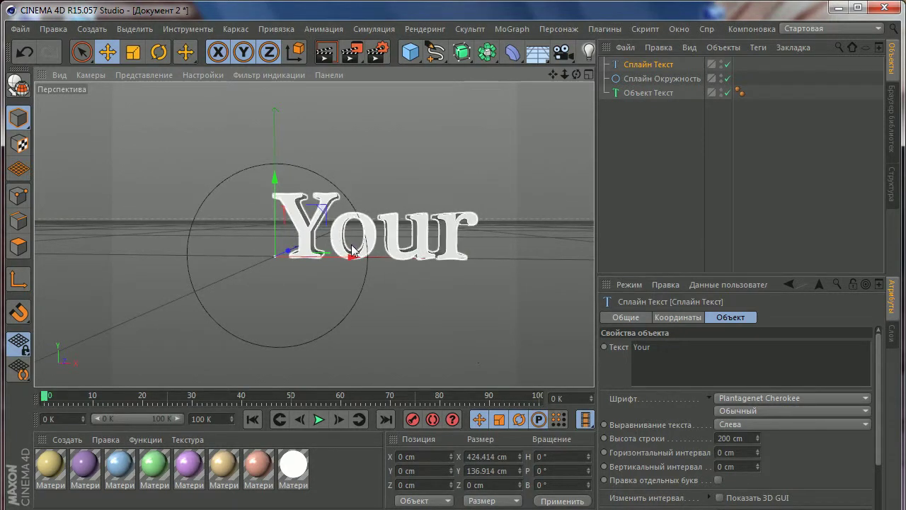
Step: Add a Sweep object and nest the 'Your' text spline and circle spline under it
{"action": "left_click", "coordinate": [461, 52]}
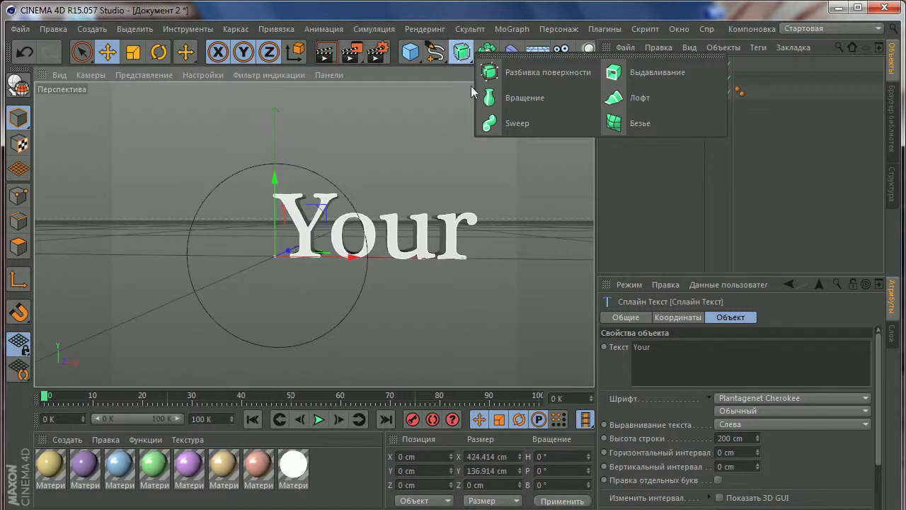
{"action": "left_click", "coordinate": [517, 124]}
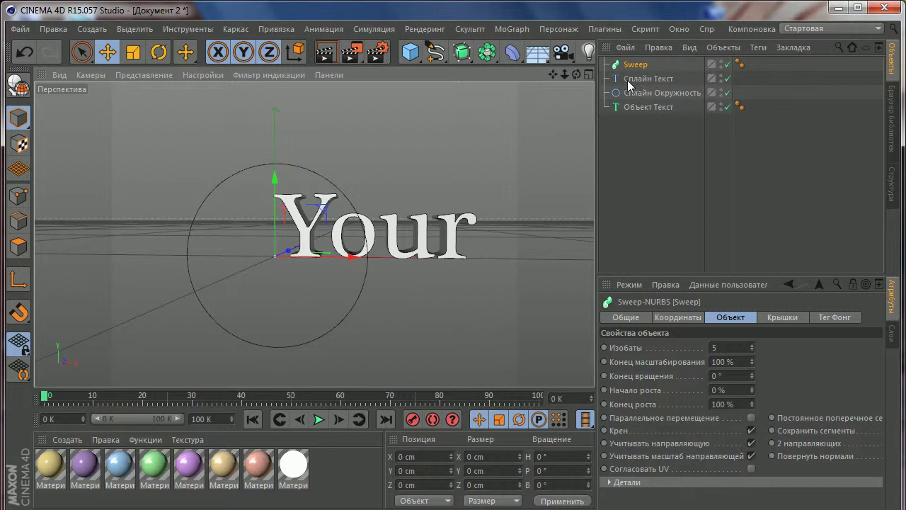
{"action": "left_click_drag", "start_coordinate": [626, 82], "coordinate": [641, 69]}
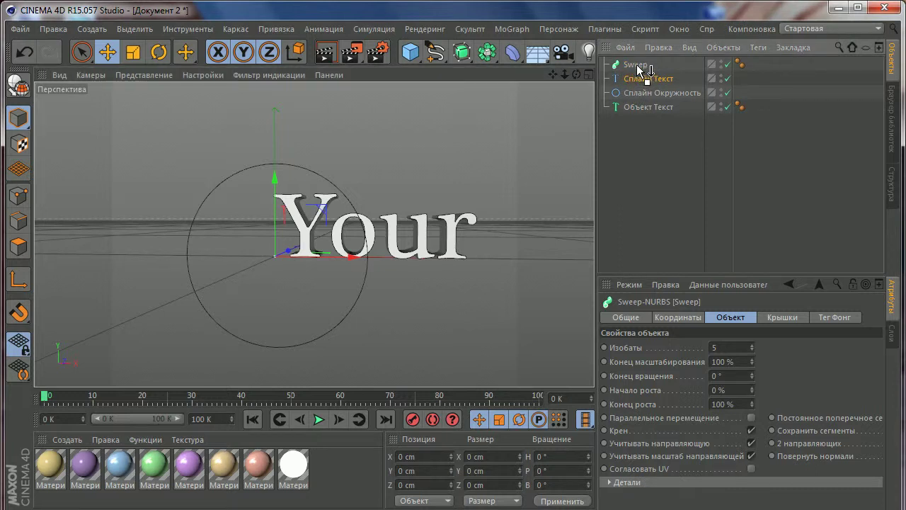
{"action": "mouse_move", "coordinate": [641, 65]}
{"action": "left_mouse_down"}
{"action": "mouse_move", "coordinate": [635, 91]}
{"action": "mouse_move", "coordinate": [637, 84]}
{"action": "left_mouse_up"}
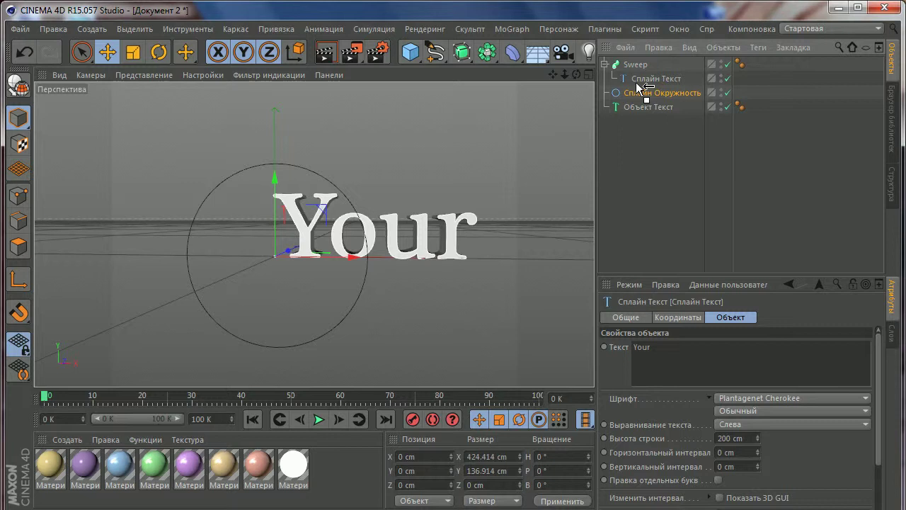
{"action": "left_click_drag", "start_coordinate": [640, 86], "coordinate": [636, 73]}
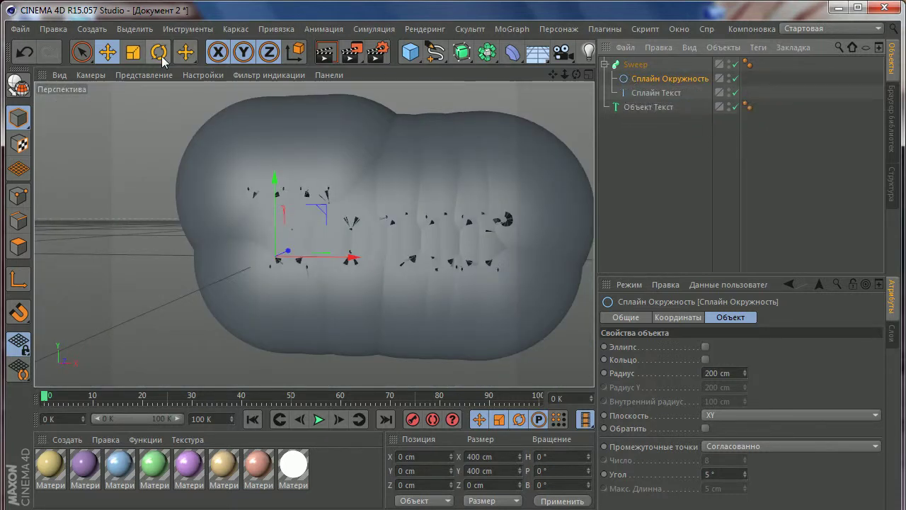
Step: Scale the circle profile down to 6.18 cm so the sweep becomes a thin outline
{"action": "left_click", "coordinate": [134, 55]}
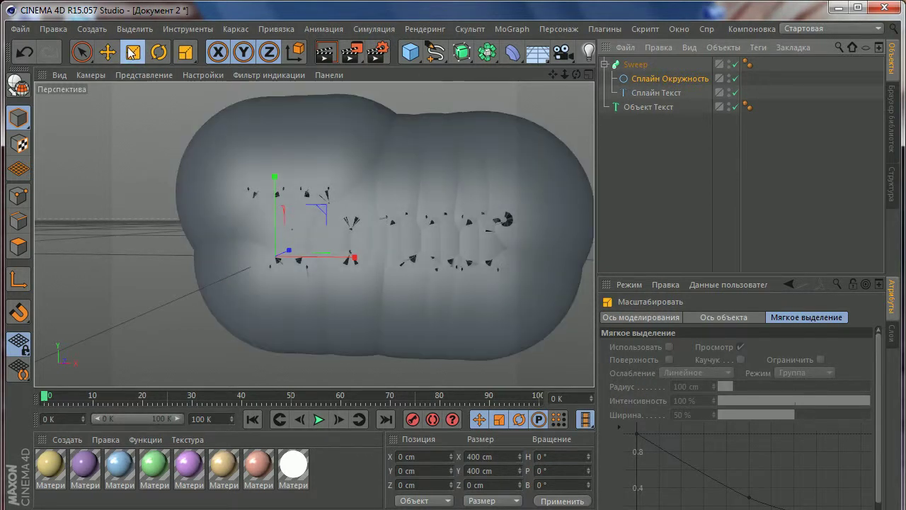
{"action": "mouse_move", "coordinate": [522, 103]}
{"action": "left_mouse_down"}
{"action": "mouse_move", "coordinate": [308, 190]}
{"action": "mouse_move", "coordinate": [456, 159]}
{"action": "mouse_move", "coordinate": [187, 263]}
{"action": "left_mouse_up"}
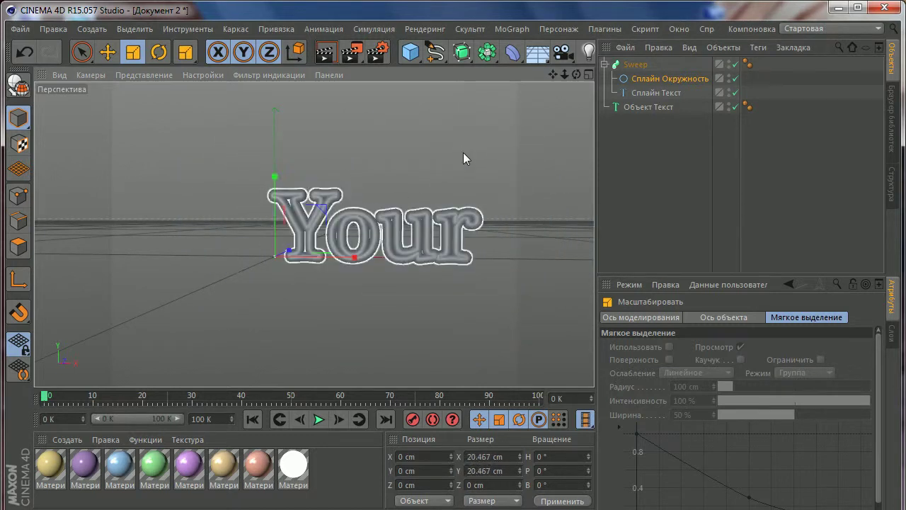
{"action": "left_click_drag", "start_coordinate": [463, 152], "coordinate": [379, 213]}
{"action": "scroll", "coordinate": [423, 234], "scroll_direction": "up", "scroll_amount": 3}
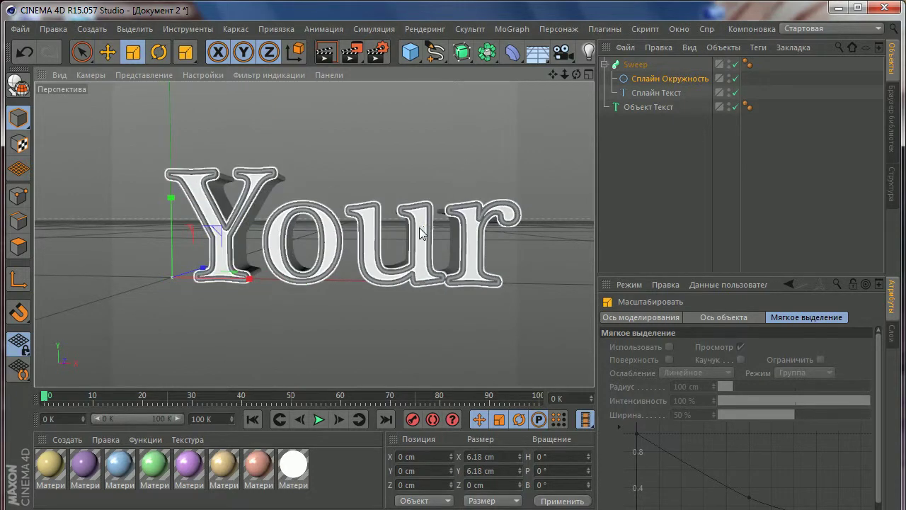
Step: Orbit the view, select the Sweep, then select the text spline to show its settings
{"action": "key", "text": "e"}
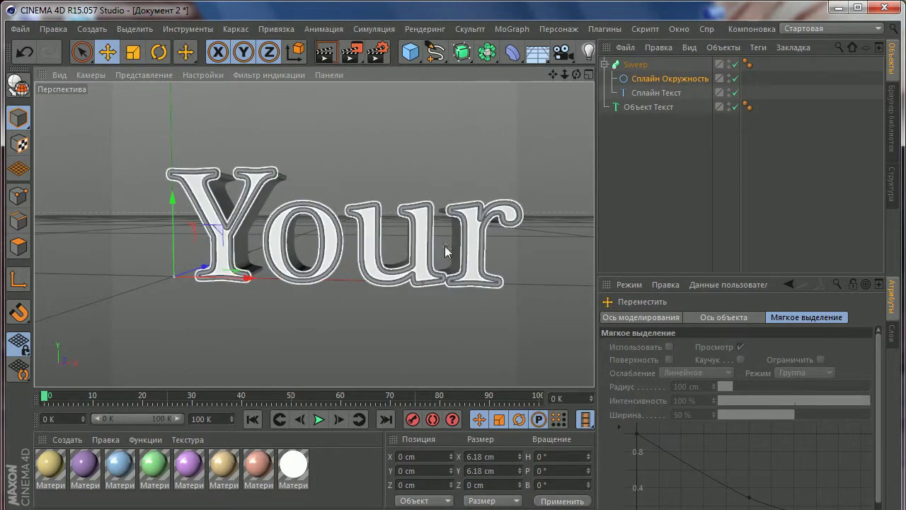
{"action": "left_click_drag", "start_coordinate": [446, 252], "coordinate": [451, 240], "text": "alt"}
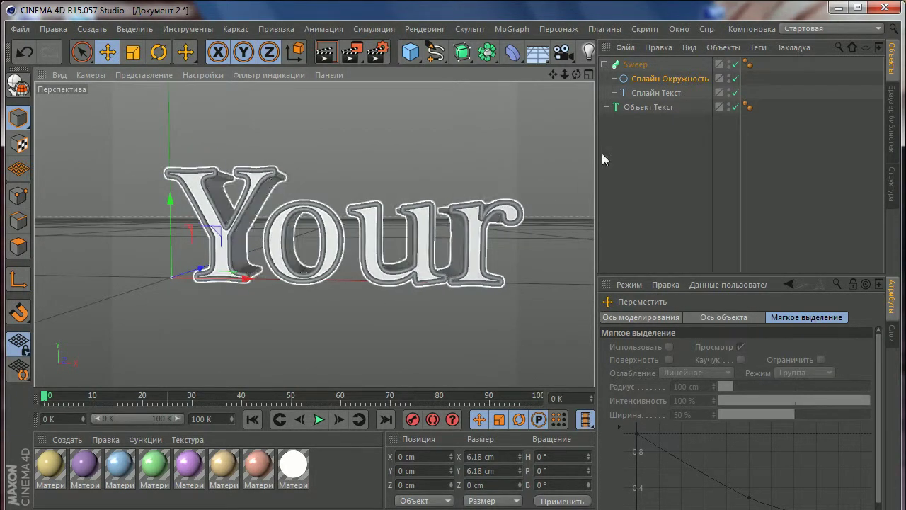
{"action": "left_click_drag", "start_coordinate": [456, 234], "coordinate": [465, 208], "text": "alt"}
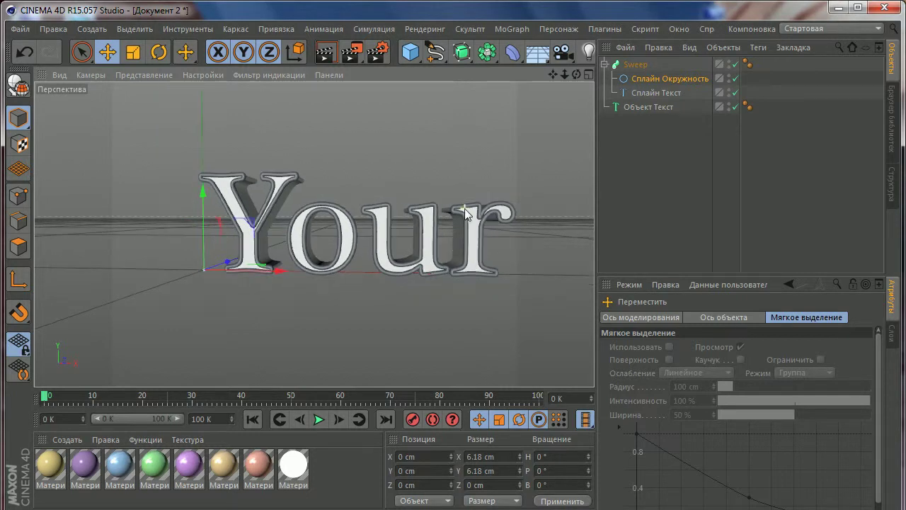
{"action": "left_click", "coordinate": [626, 65]}
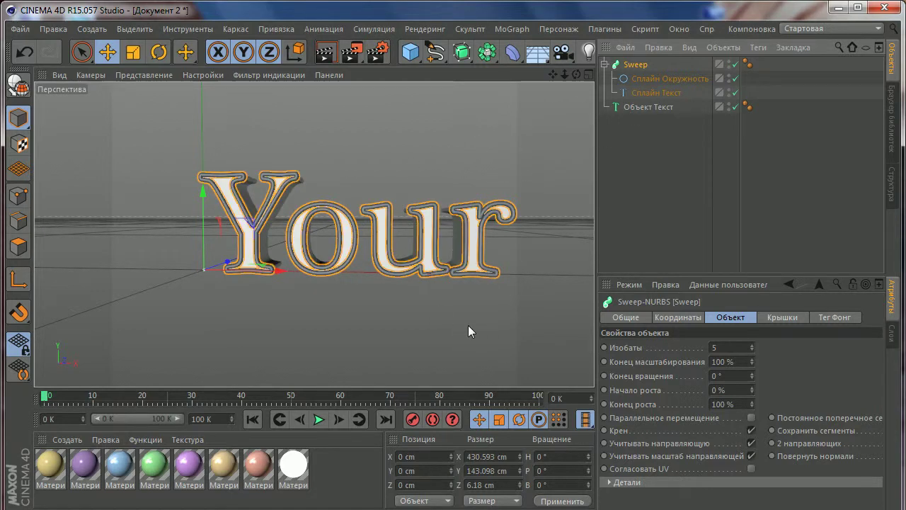
{"action": "left_click_drag", "start_coordinate": [462, 52], "coordinate": [488, 21]}
{"action": "left_click", "coordinate": [638, 93]}
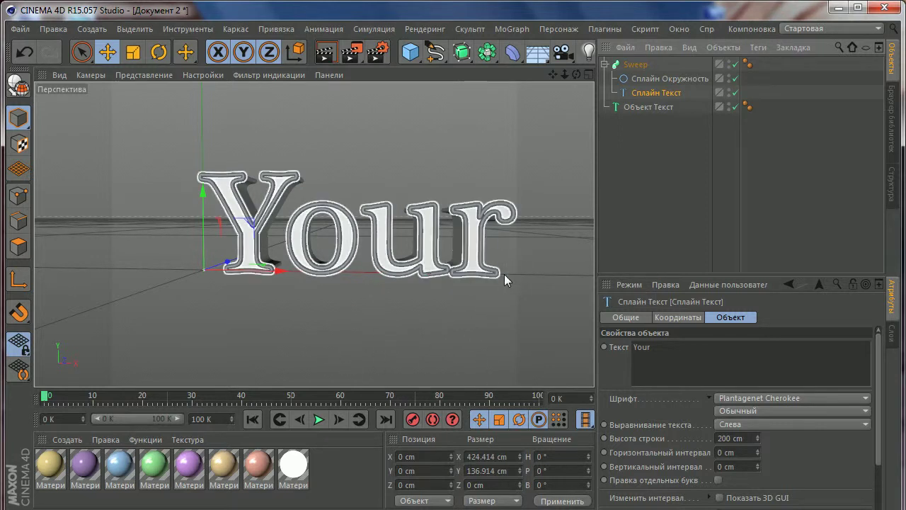
{"action": "left_click", "coordinate": [435, 52]}
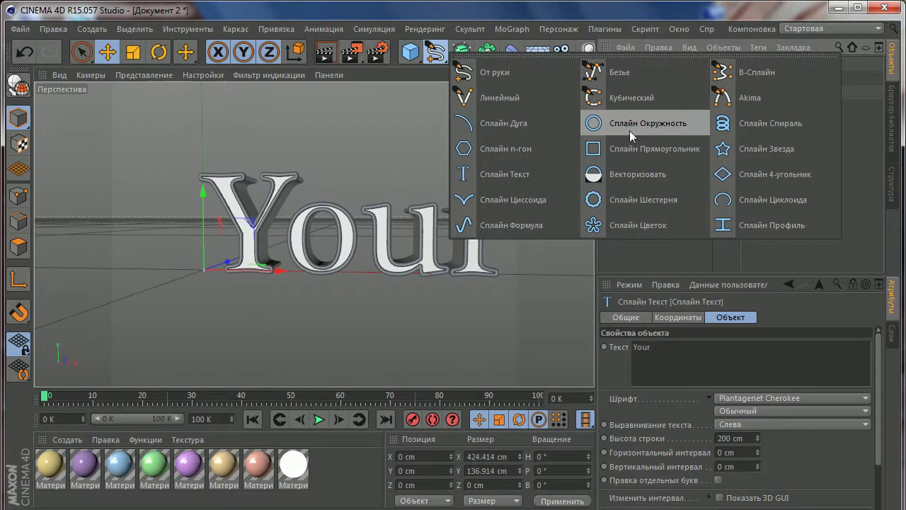
{"action": "left_click", "coordinate": [634, 149]}
{"action": "left_click_drag", "start_coordinate": [637, 95], "coordinate": [641, 163]}
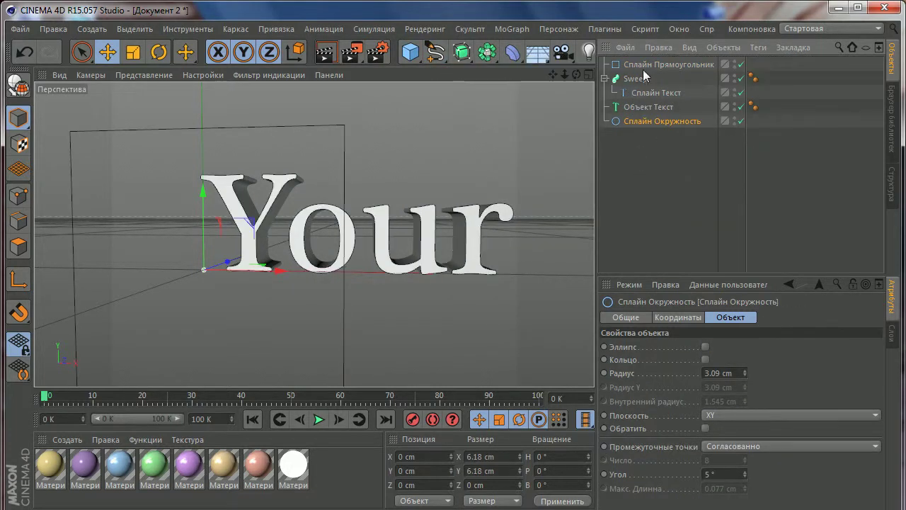
{"action": "left_click_drag", "start_coordinate": [644, 67], "coordinate": [637, 84]}
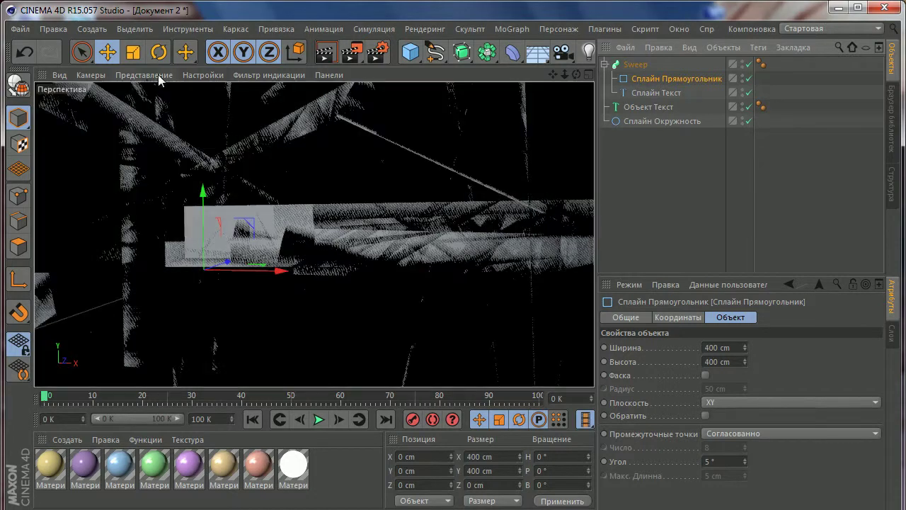
{"action": "key", "text": "t"}
{"action": "mouse_move", "coordinate": [469, 124]}
{"action": "left_mouse_down"}
{"action": "mouse_move", "coordinate": [296, 255]}
{"action": "mouse_move", "coordinate": [265, 290]}
{"action": "mouse_move", "coordinate": [312, 300]}
{"action": "mouse_move", "coordinate": [347, 239]}
{"action": "mouse_move", "coordinate": [289, 162]}
{"action": "mouse_move", "coordinate": [340, 303]}
{"action": "left_mouse_up"}
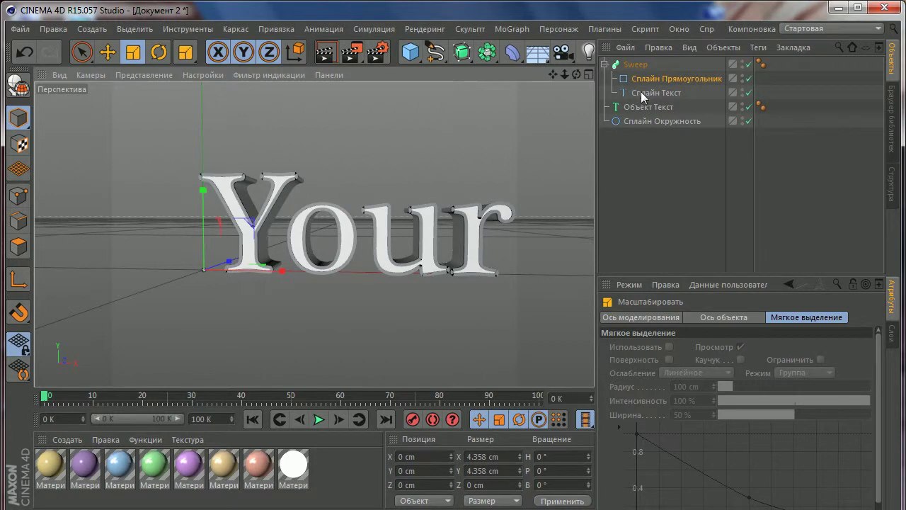
{"action": "key", "text": "ctrl+z"}
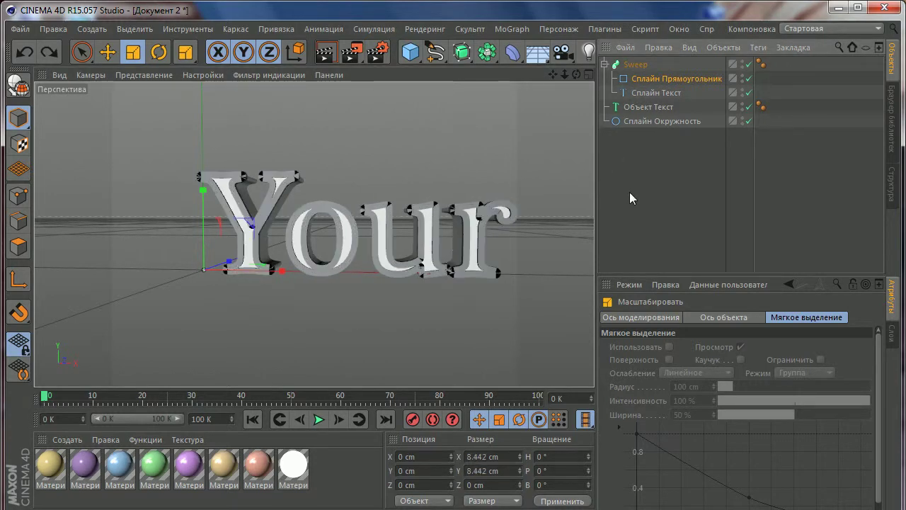
{"action": "key", "text": "ctrl+z"}
{"action": "key", "text": "ctrl+z"}
{"action": "key", "text": "ctrl+z"}
{"action": "key", "text": "ctrl+z"}
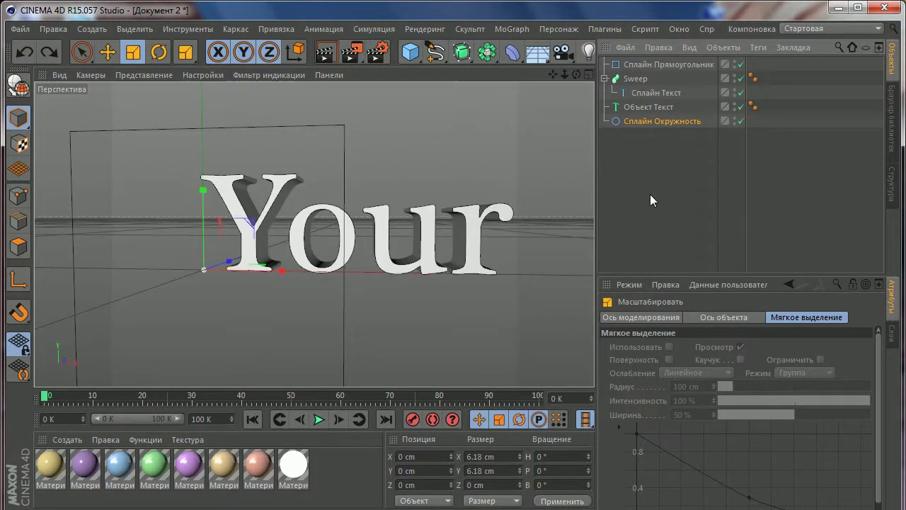
{"action": "key", "text": "ctrl+z"}
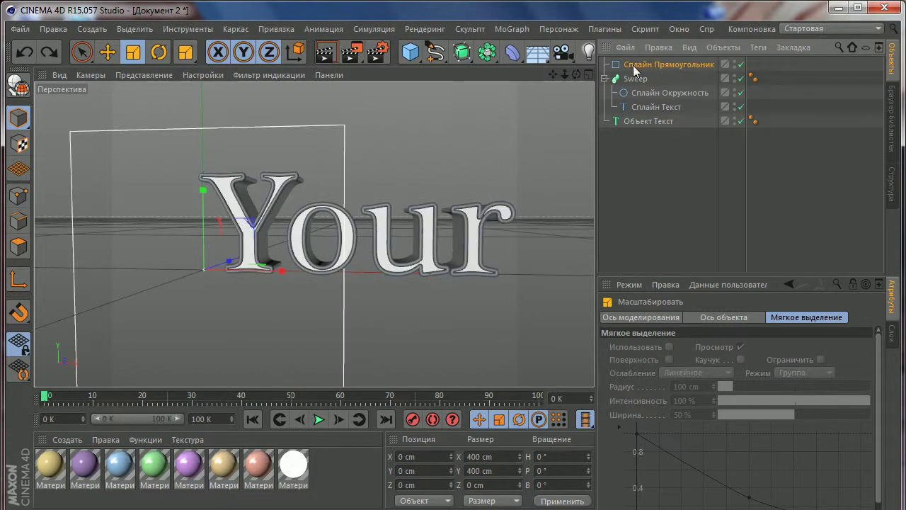
{"action": "left_click", "coordinate": [634, 64]}
{"action": "key", "text": "Delete"}
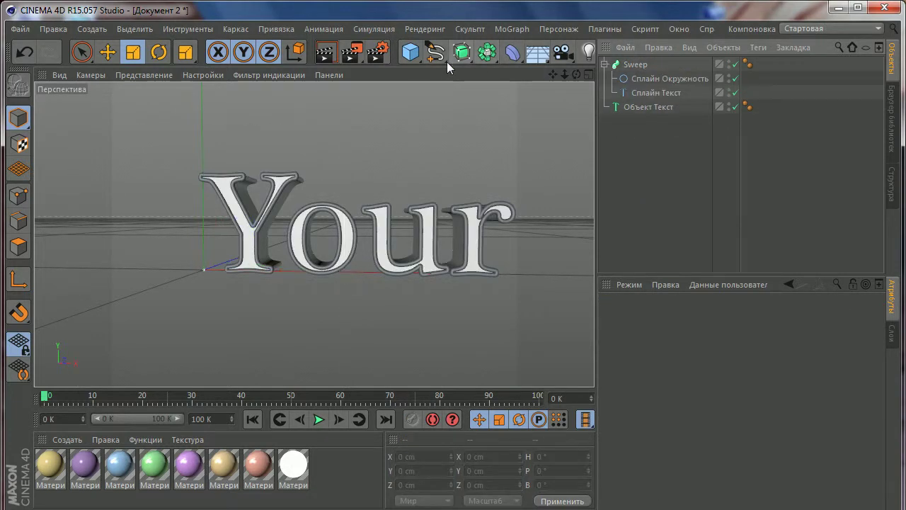
{"action": "left_click", "coordinate": [435, 51]}
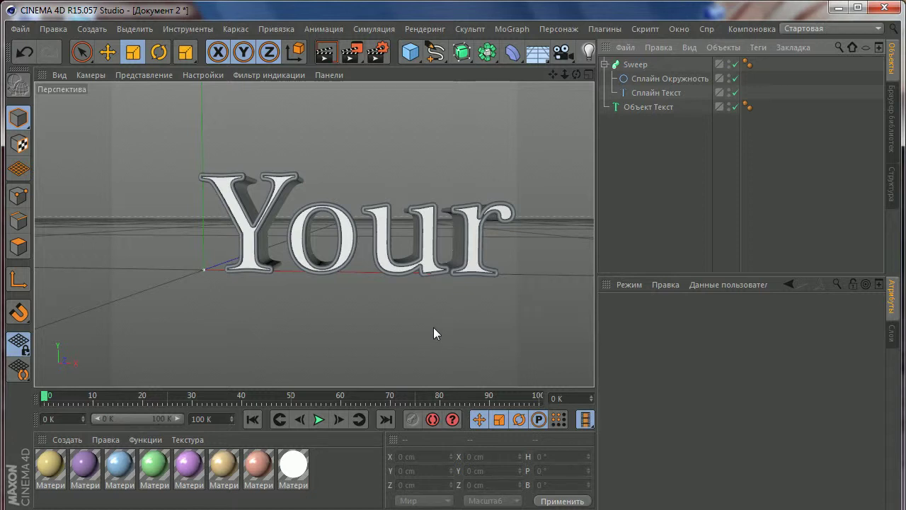
{"action": "scroll", "coordinate": [434, 327], "scroll_direction": "down", "scroll_amount": 3}
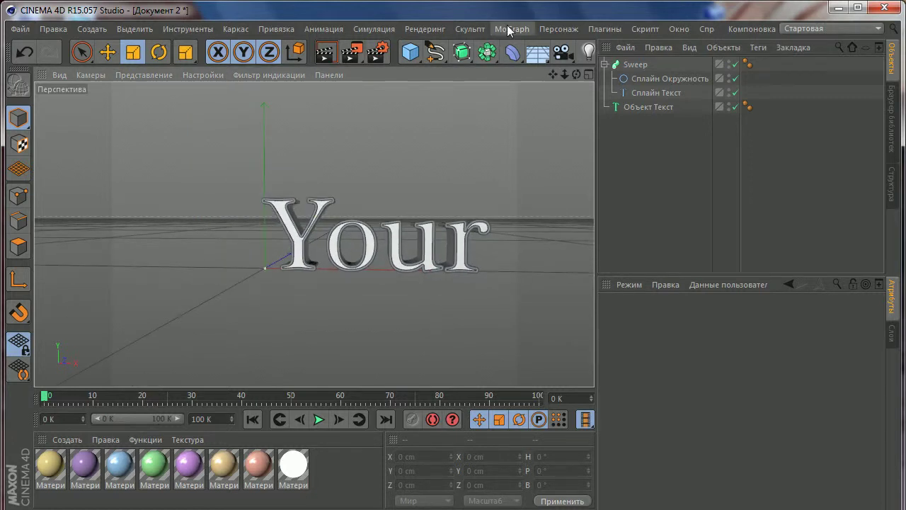
{"action": "left_click", "coordinate": [508, 30]}
Step: Add a MoGraph text object reading 'Text' and move it below 'Your' to Y -162.991 cm
{"action": "left_click", "coordinate": [513, 192]}
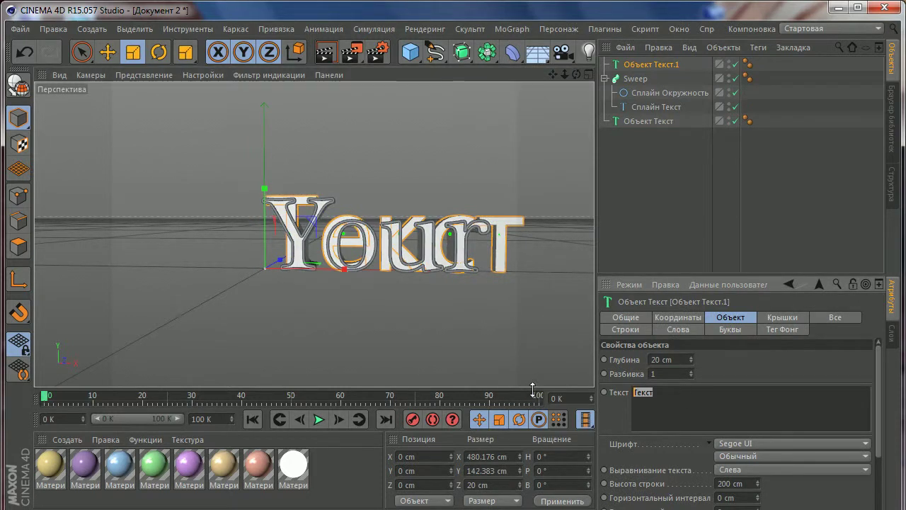
{"action": "type", "text": "Text"}
{"action": "left_click", "coordinate": [108, 51]}
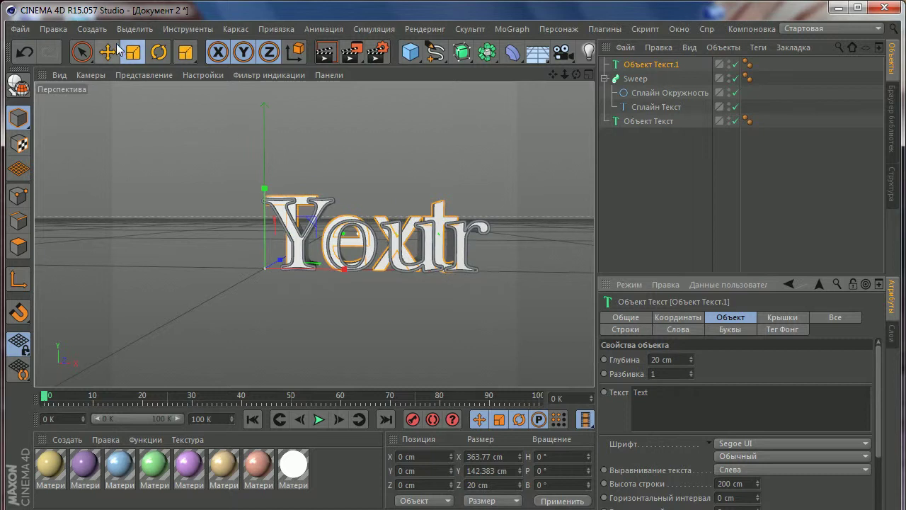
{"action": "mouse_move", "coordinate": [245, 198]}
{"action": "left_mouse_down"}
{"action": "mouse_move", "coordinate": [263, 281]}
{"action": "mouse_move", "coordinate": [270, 276]}
{"action": "left_mouse_up"}
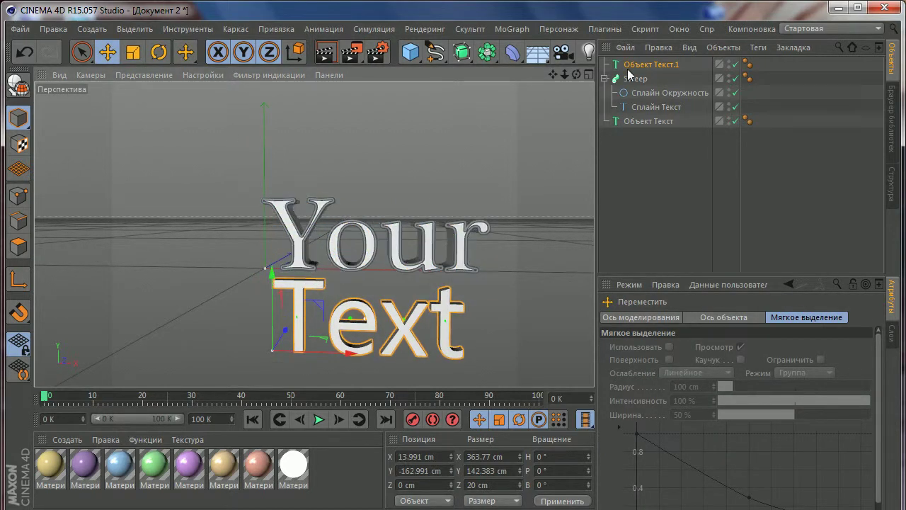
{"action": "middle_click_drag", "start_coordinate": [417, 265], "coordinate": [391, 239], "text": "alt"}
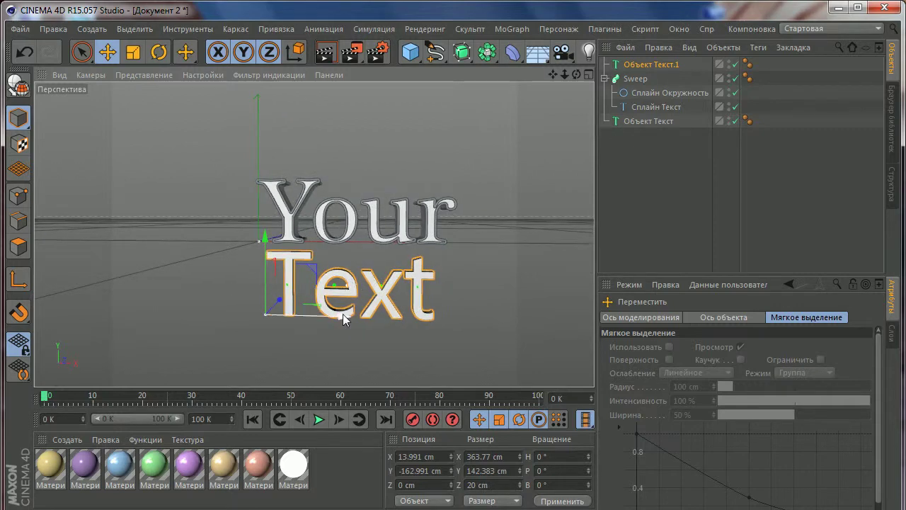
{"action": "left_click_drag", "start_coordinate": [339, 306], "coordinate": [345, 316]}
{"action": "left_click", "coordinate": [629, 67]}
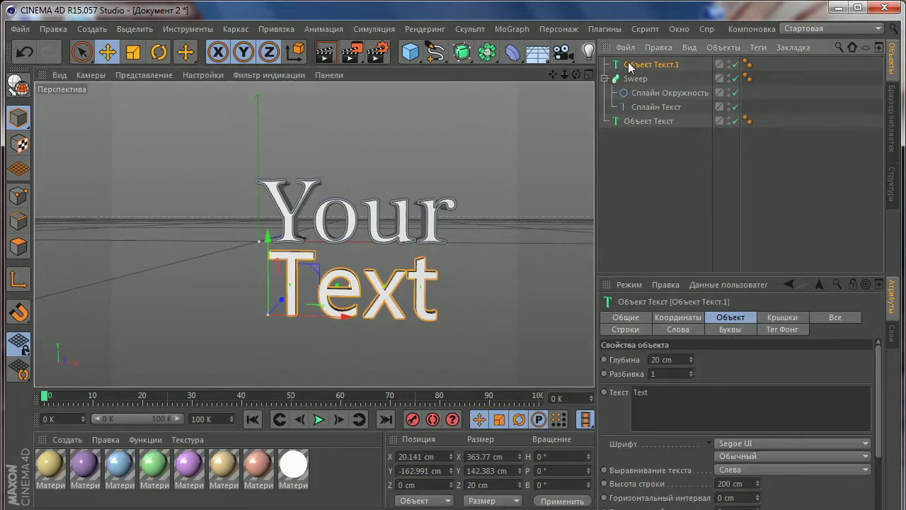
Step: Collapse the Sweep and set the 'Text' font to Nueva Std Bold
{"action": "left_click", "coordinate": [606, 79]}
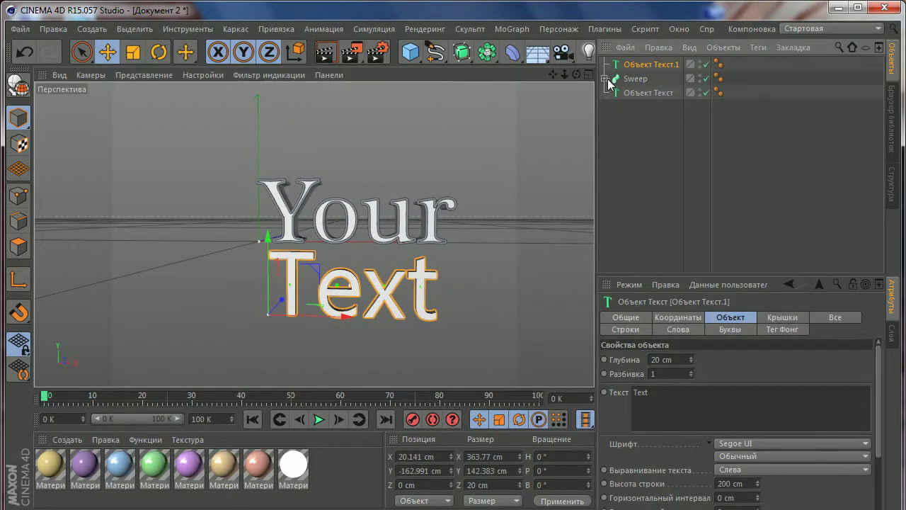
{"action": "left_click", "coordinate": [731, 446]}
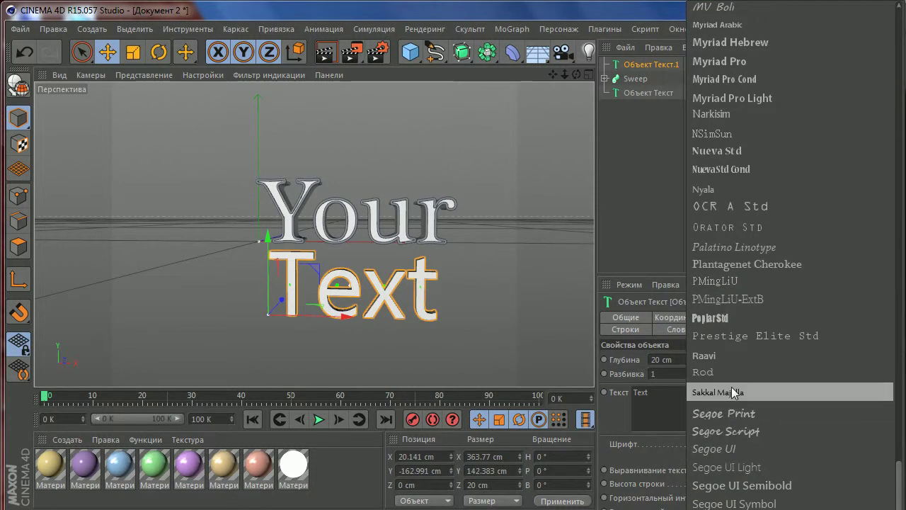
{"action": "left_click", "coordinate": [711, 156]}
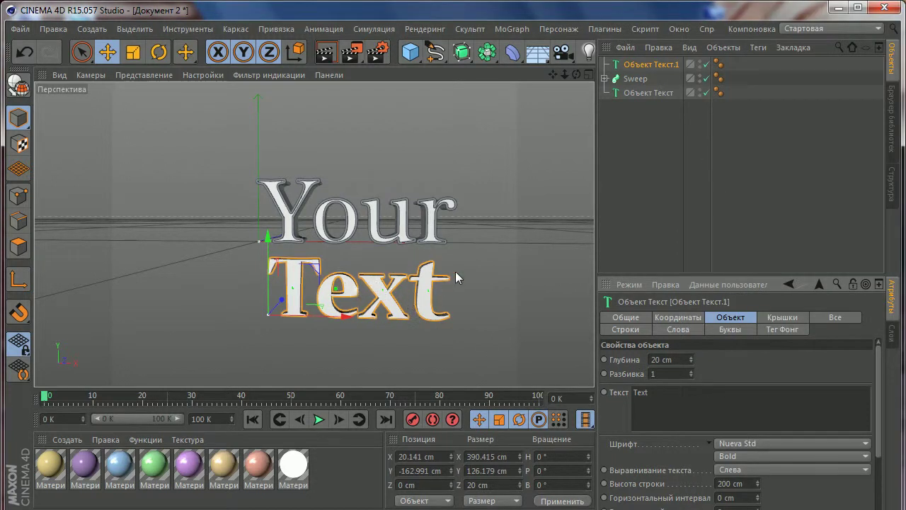
Step: Set the 'Text' object's extrusion depth to 75 cm
{"action": "left_click_drag", "start_coordinate": [455, 278], "coordinate": [293, 233], "text": "alt"}
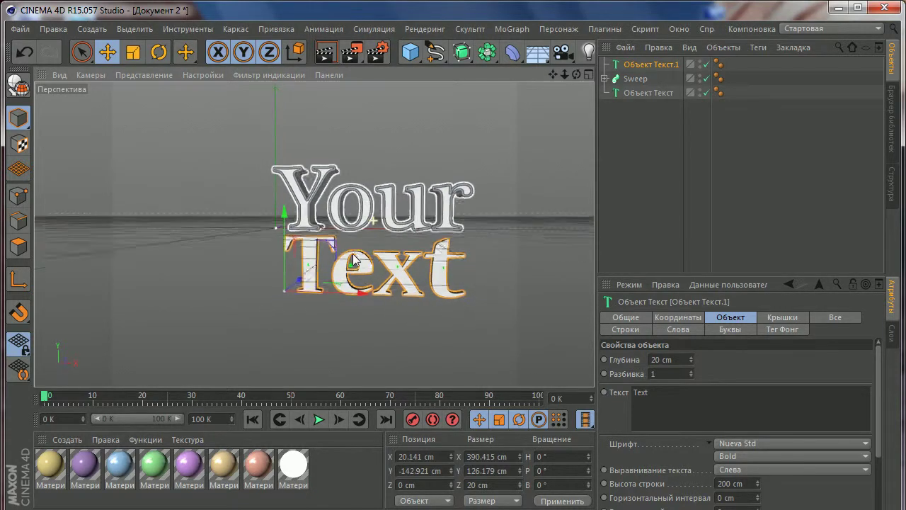
{"action": "scroll", "coordinate": [388, 290], "scroll_direction": "up", "scroll_amount": 3}
{"action": "mouse_move", "coordinate": [388, 290]}
{"action": "left_mouse_down", "text": "alt"}
{"action": "mouse_move", "coordinate": [469, 279]}
{"action": "mouse_move", "coordinate": [538, 304]}
{"action": "left_mouse_up", "text": "alt"}
{"action": "double_click", "coordinate": [674, 362]}
{"action": "type", "text": "75"}
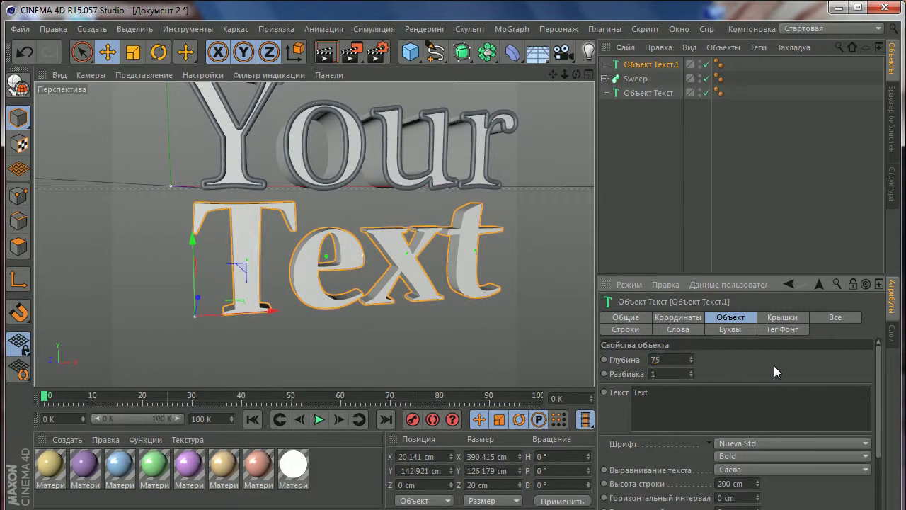
{"action": "key", "text": "Return"}
{"action": "left_click_drag", "start_coordinate": [473, 299], "coordinate": [475, 295], "text": "alt"}
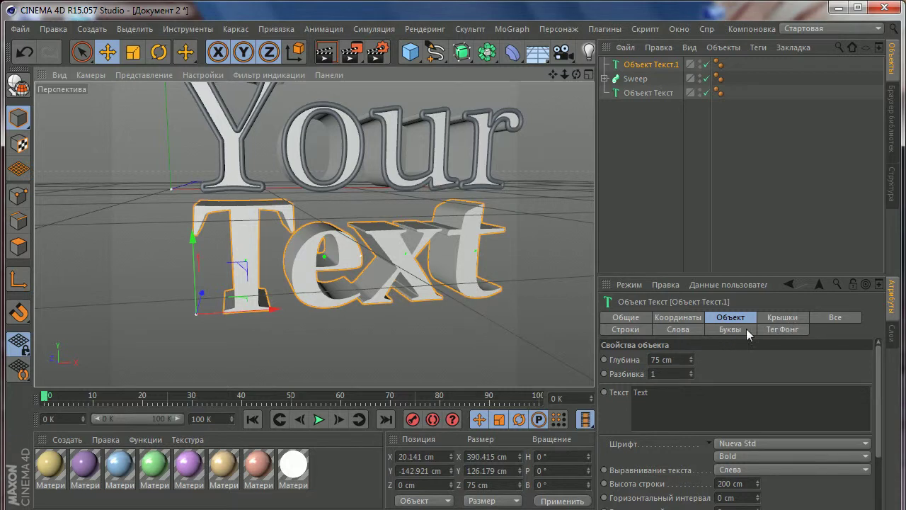
Step: Give the 'Text' front a cap with fillet and show Quick Shading with wireframe lines
{"action": "left_click", "coordinate": [772, 320]}
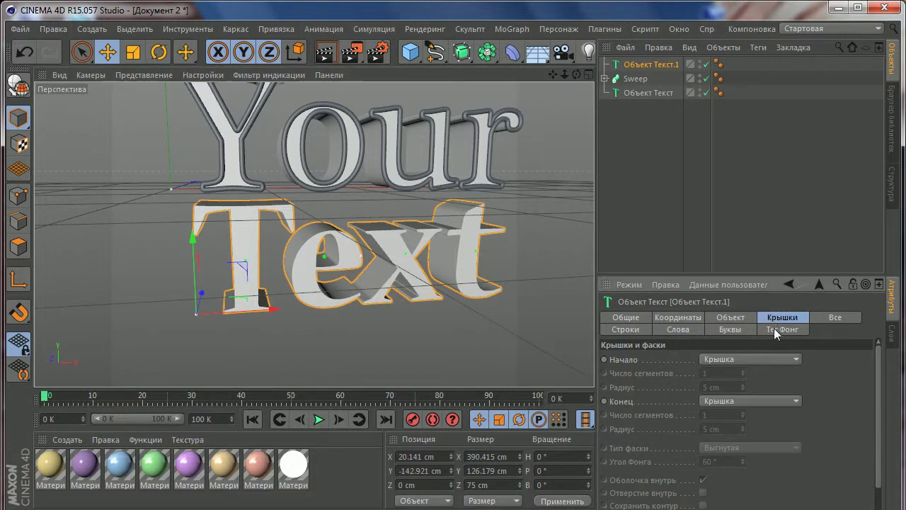
{"action": "left_click", "coordinate": [729, 360]}
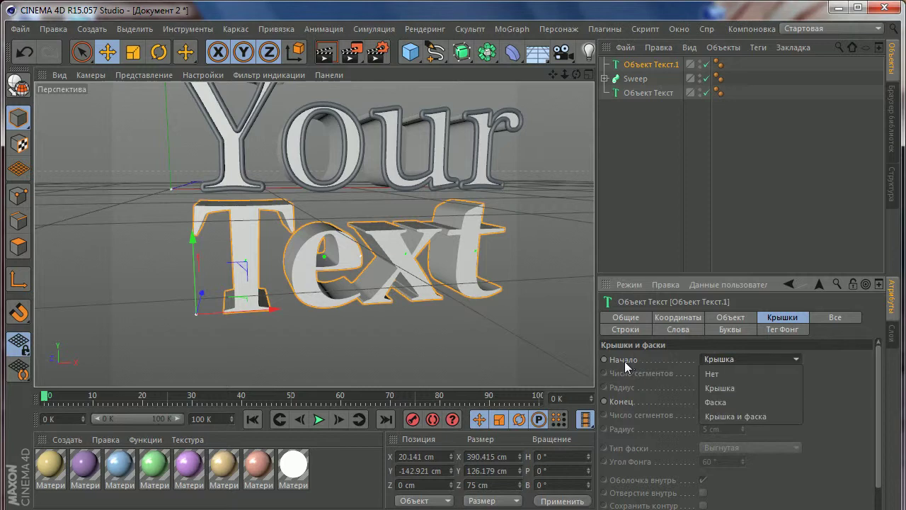
{"action": "left_click", "coordinate": [725, 416]}
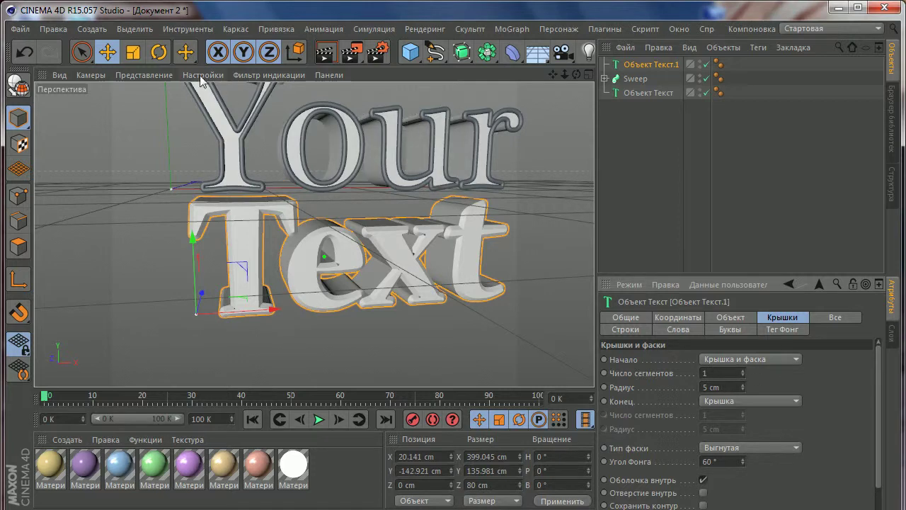
{"action": "left_click", "coordinate": [144, 74]}
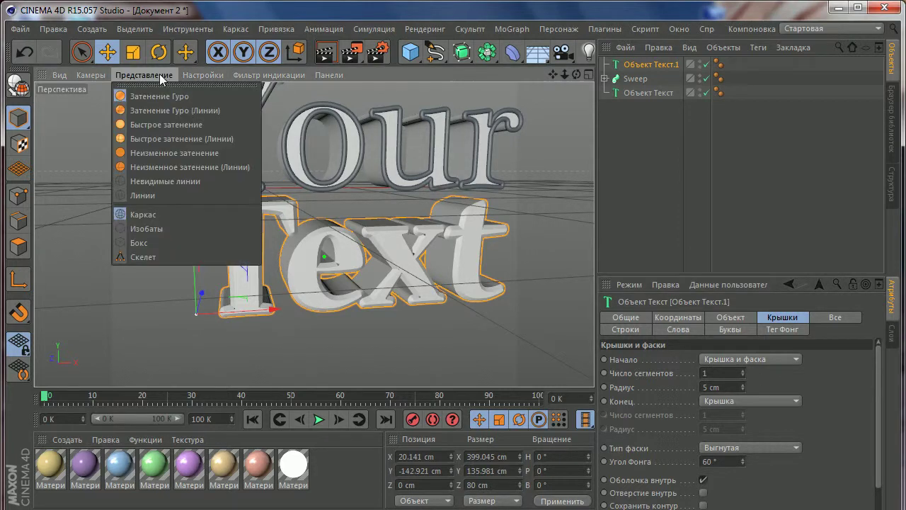
{"action": "left_click", "coordinate": [157, 143]}
{"action": "left_click_drag", "start_coordinate": [536, 273], "coordinate": [407, 285], "text": "alt"}
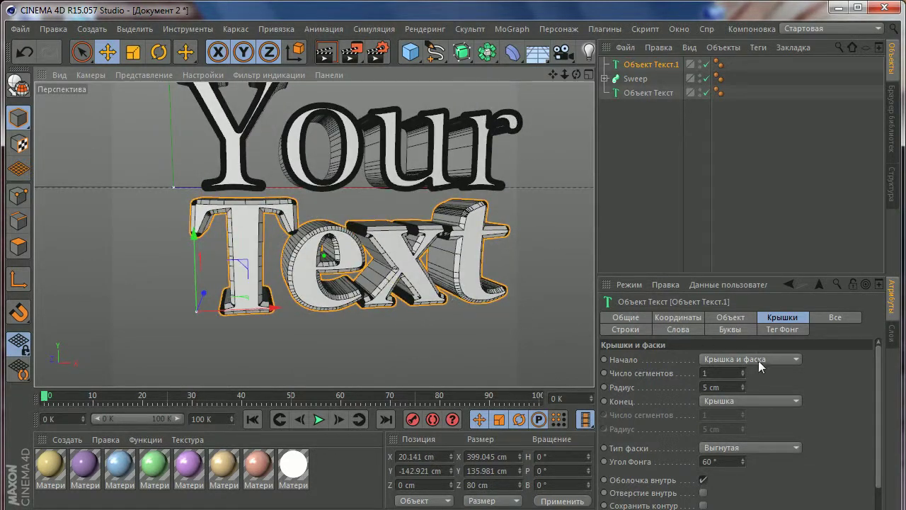
Step: Raise the bevel segment count and set the fillet radius to 3 cm
{"action": "left_click", "coordinate": [744, 371]}
{"action": "left_click", "coordinate": [743, 371]}
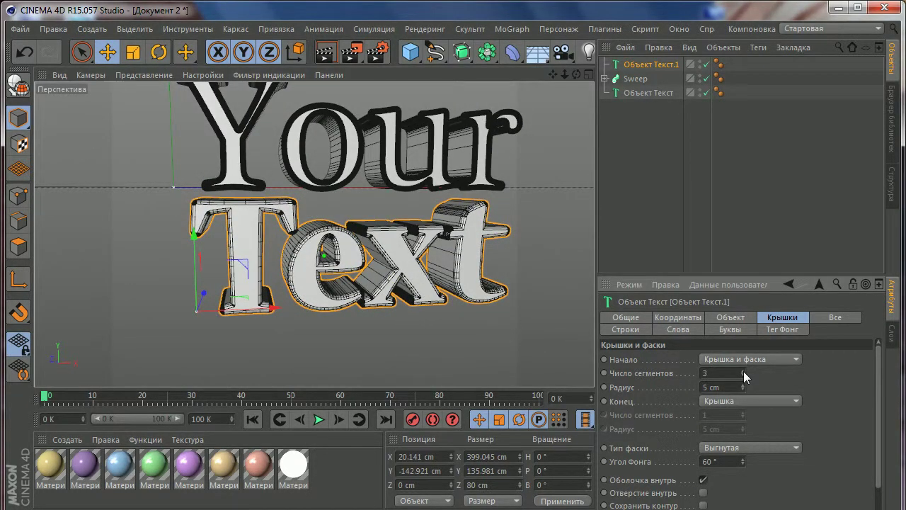
{"action": "scroll", "coordinate": [317, 288], "scroll_direction": "up", "scroll_amount": 5}
{"action": "left_click_drag", "start_coordinate": [317, 288], "coordinate": [370, 247], "text": "alt"}
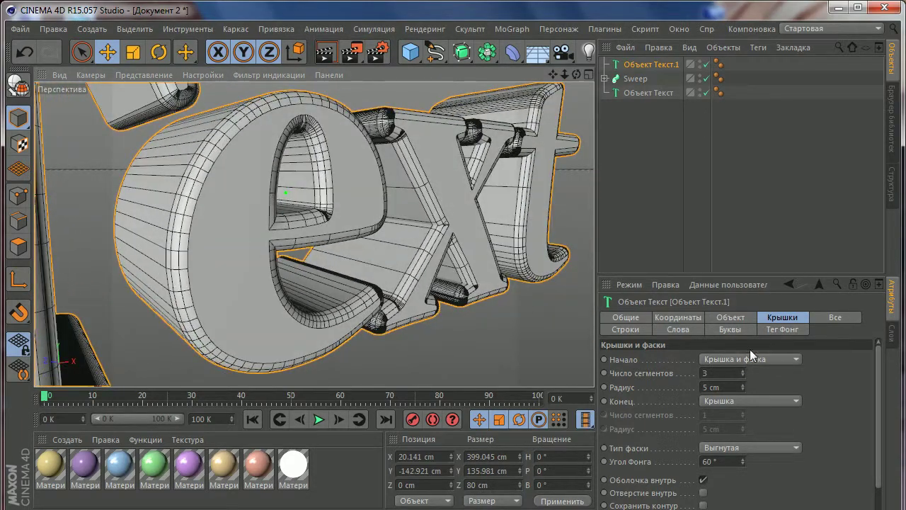
{"action": "mouse_move", "coordinate": [744, 371]}
{"action": "left_mouse_down"}
{"action": "mouse_move", "coordinate": [743, 358]}
{"action": "mouse_move", "coordinate": [744, 382]}
{"action": "left_mouse_up"}
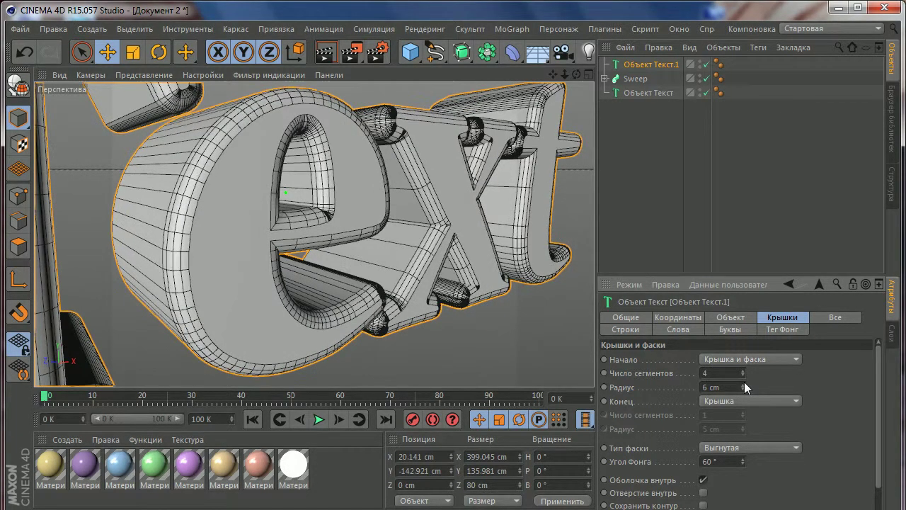
{"action": "mouse_move", "coordinate": [745, 381]}
{"action": "left_mouse_down"}
{"action": "mouse_move", "coordinate": [744, 369]}
{"action": "mouse_move", "coordinate": [743, 418]}
{"action": "left_mouse_up"}
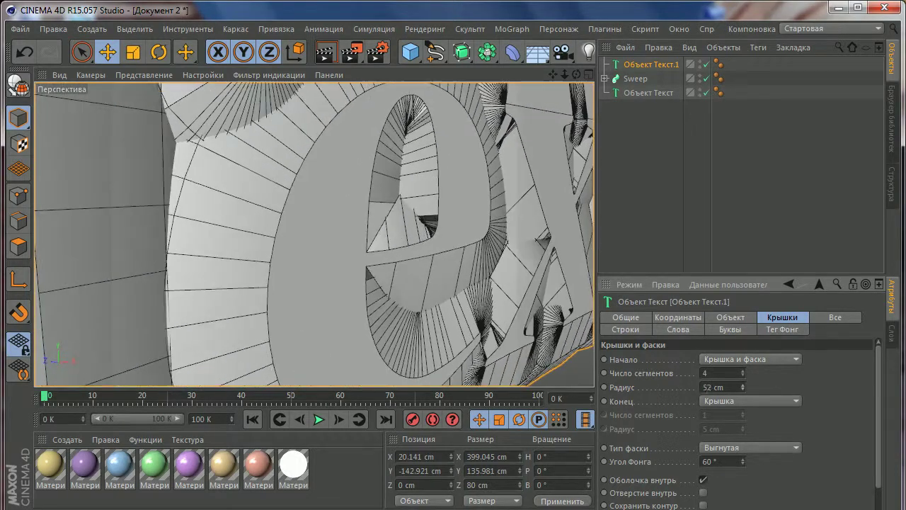
{"action": "double_click", "coordinate": [725, 384]}
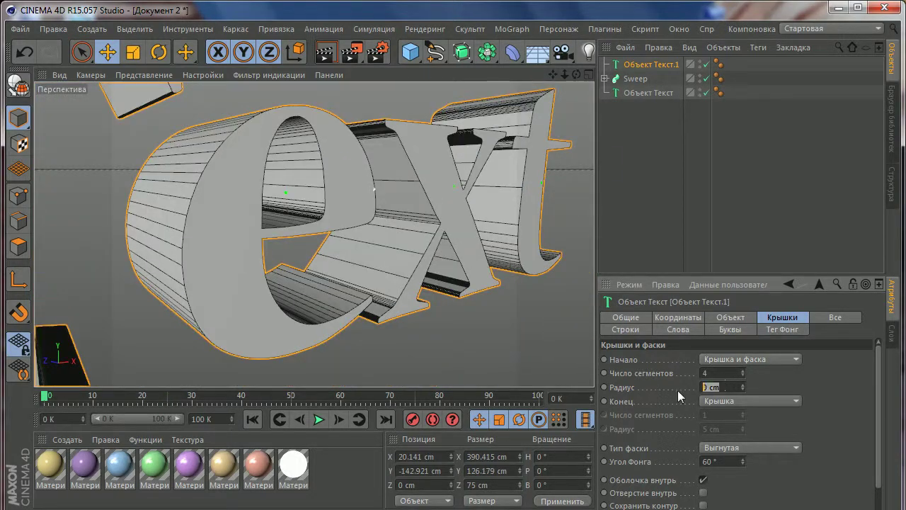
{"action": "key", "text": "Return"}
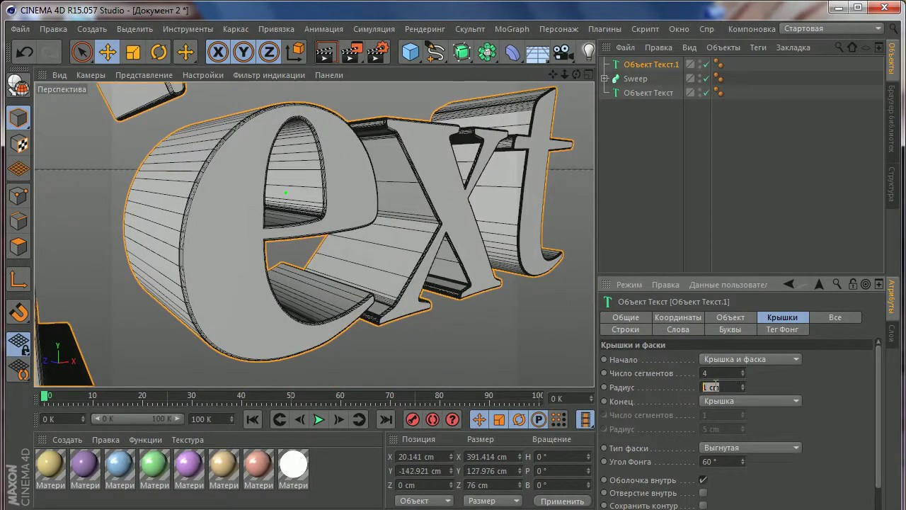
{"action": "type", "text": "3"}
{"action": "key", "text": "Return"}
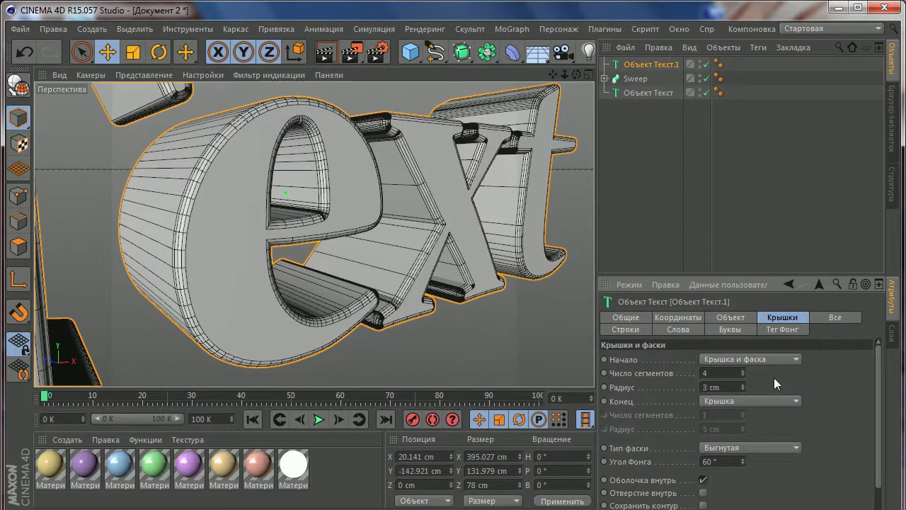
Step: Set the bevel to 10 segments and orbit back to a frontal view
{"action": "left_click_drag", "start_coordinate": [441, 296], "coordinate": [486, 314], "text": "alt"}
{"action": "double_click", "coordinate": [729, 369]}
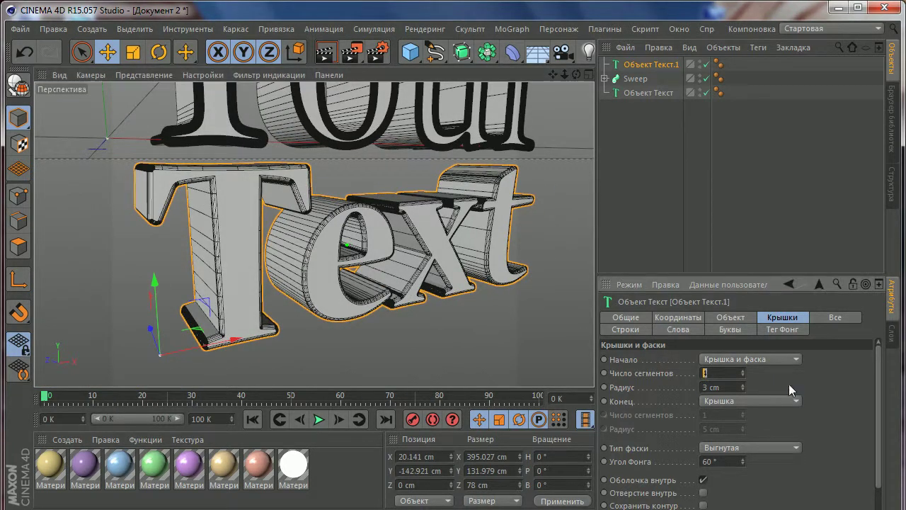
{"action": "type", "text": "10"}
{"action": "key", "text": "Return"}
{"action": "mouse_move", "coordinate": [439, 276]}
{"action": "left_mouse_down", "text": "alt"}
{"action": "mouse_move", "coordinate": [404, 263]}
{"action": "mouse_move", "coordinate": [383, 282]}
{"action": "mouse_move", "coordinate": [408, 219]}
{"action": "mouse_move", "coordinate": [483, 225]}
{"action": "left_mouse_up", "text": "alt"}
Step: Group the 'Your' text and its Sweep outline into a Null and push it back to Z -27.193 cm
{"action": "left_click", "coordinate": [640, 94]}
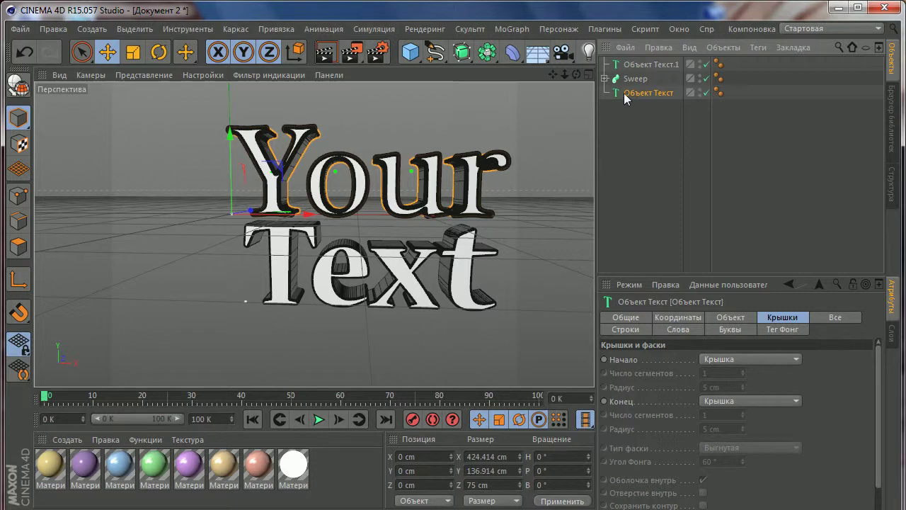
{"action": "left_click", "coordinate": [631, 80], "text": "ctrl"}
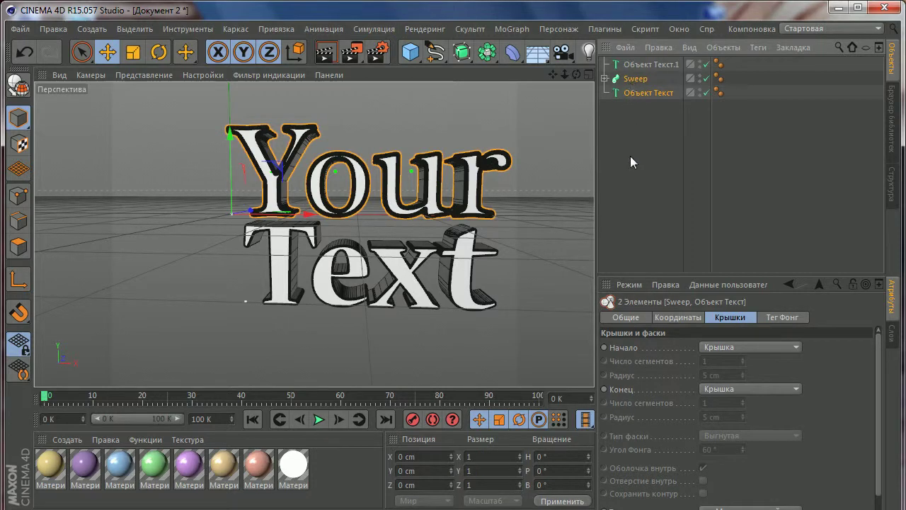
{"action": "key", "text": "alt+g"}
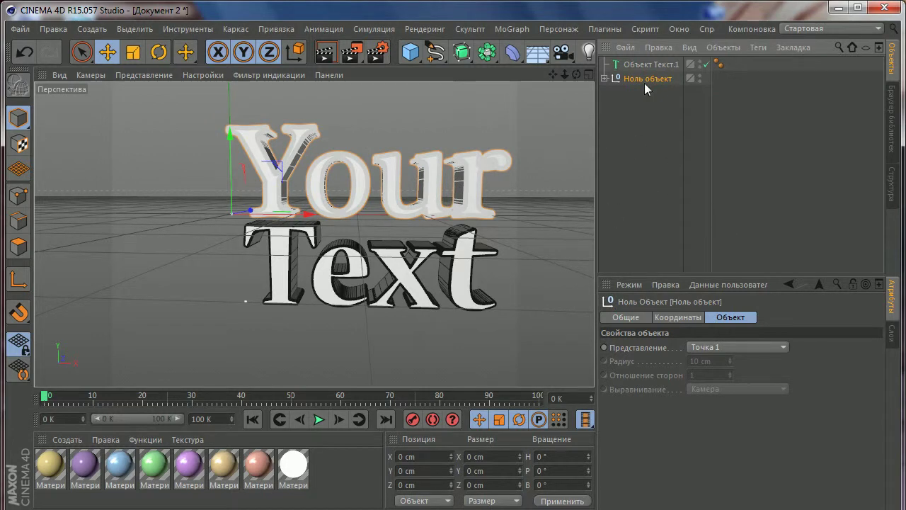
{"action": "left_click", "coordinate": [604, 79]}
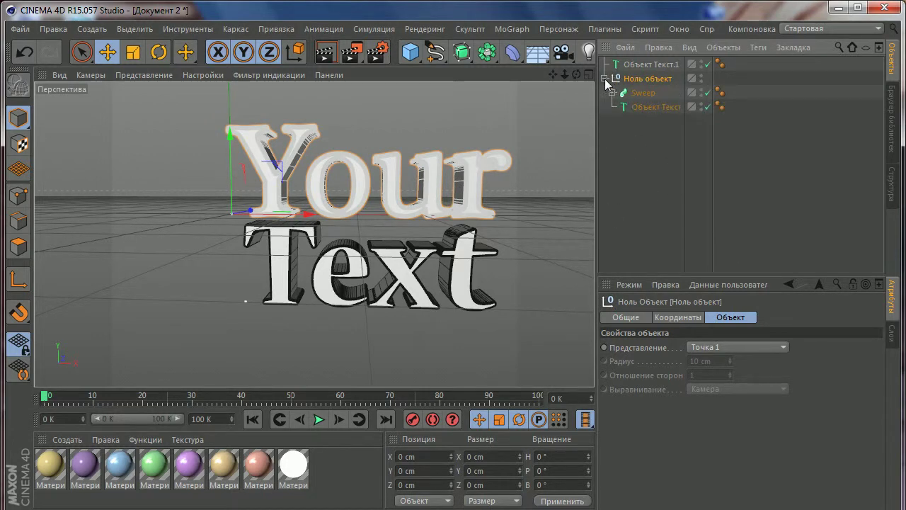
{"action": "left_click", "coordinate": [605, 79]}
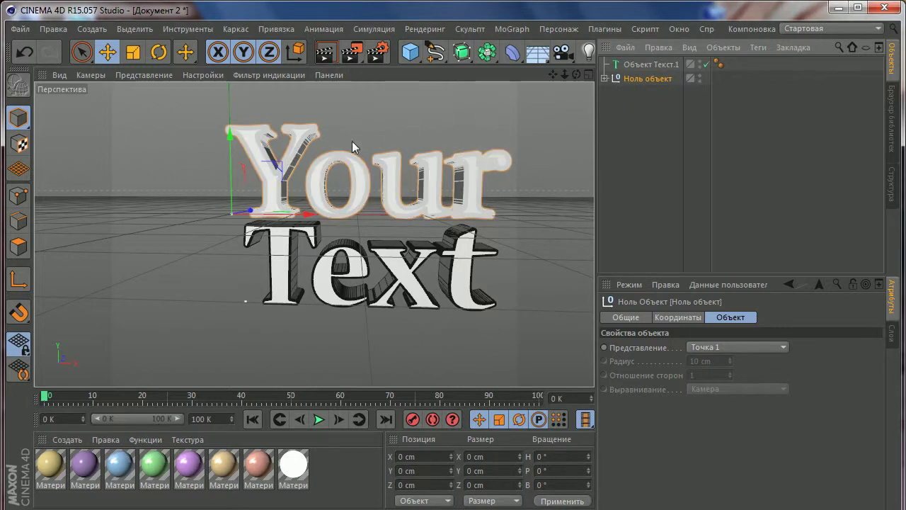
{"action": "left_click_drag", "start_coordinate": [462, 168], "coordinate": [488, 149], "text": "alt"}
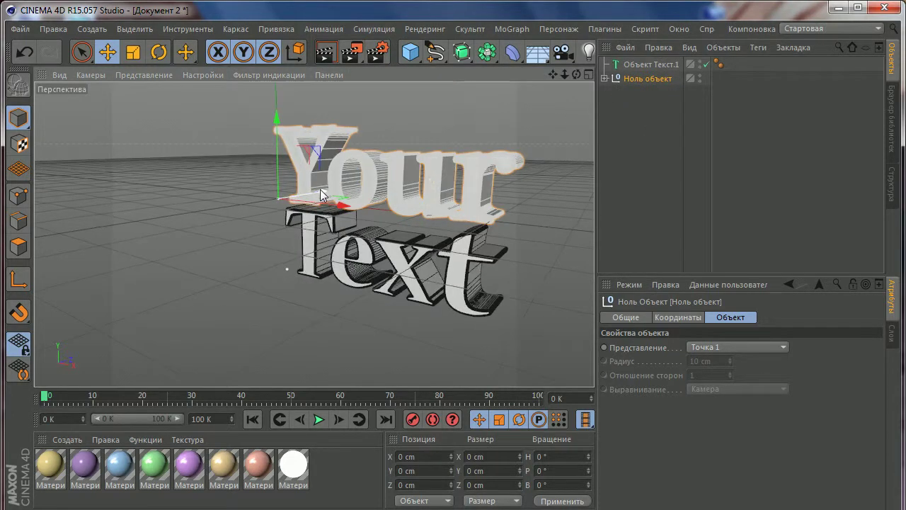
{"action": "left_click_drag", "start_coordinate": [323, 193], "coordinate": [315, 187]}
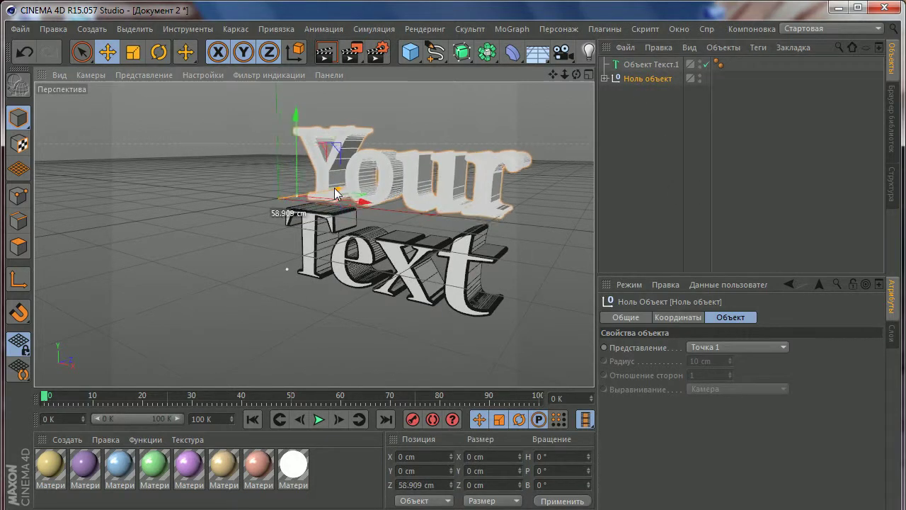
Step: Try moving the 'Your' text inside the group toward the camera, then undo it
{"action": "left_click", "coordinate": [604, 79]}
{"action": "left_click", "coordinate": [642, 93]}
{"action": "left_click", "coordinate": [631, 110]}
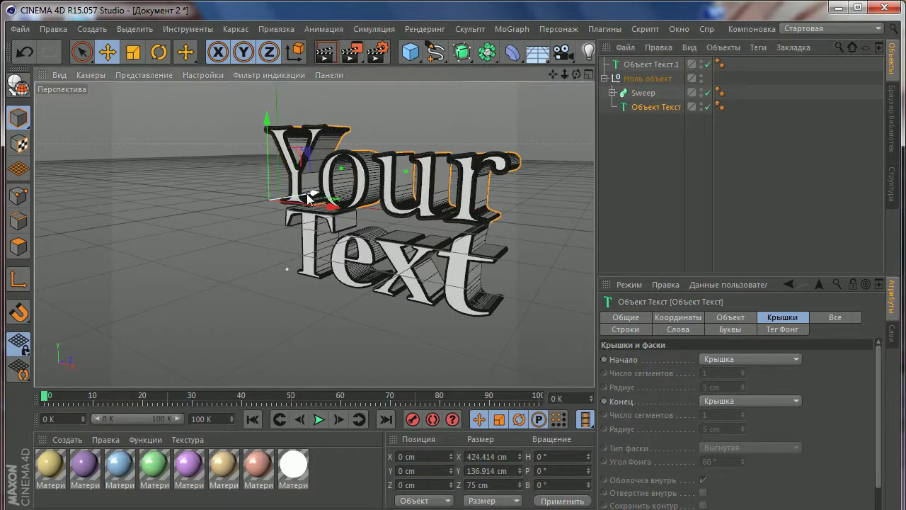
{"action": "left_click_drag", "start_coordinate": [319, 200], "coordinate": [110, 223]}
{"action": "key", "text": "ctrl+z"}
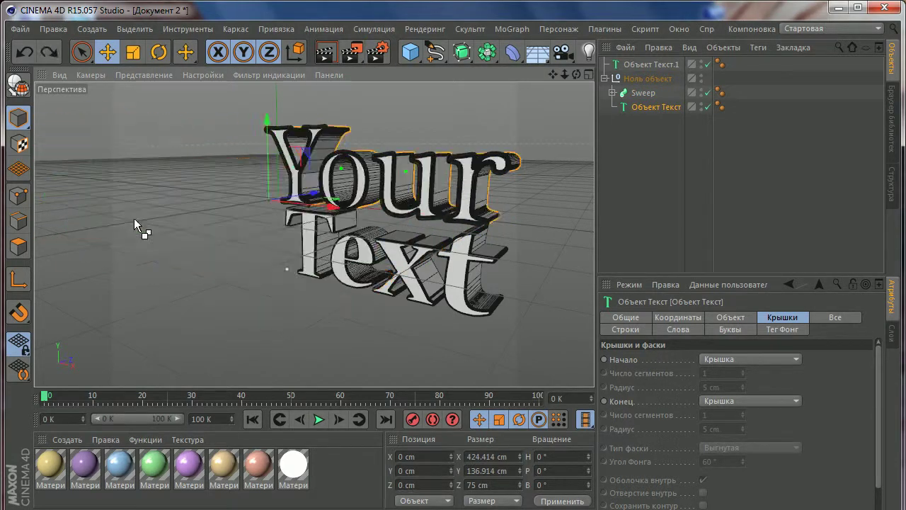
Step: Move the lower 'Text' object further down in Y
{"action": "left_click", "coordinate": [609, 80]}
{"action": "left_click", "coordinate": [624, 81]}
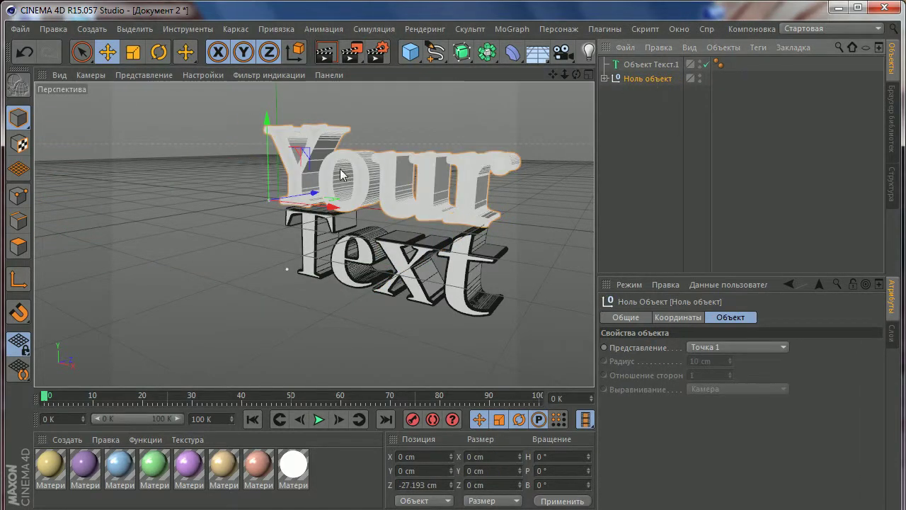
{"action": "mouse_move", "coordinate": [397, 174]}
{"action": "left_mouse_down", "text": "alt"}
{"action": "mouse_move", "coordinate": [439, 173]}
{"action": "mouse_move", "coordinate": [424, 149]}
{"action": "left_mouse_up", "text": "alt"}
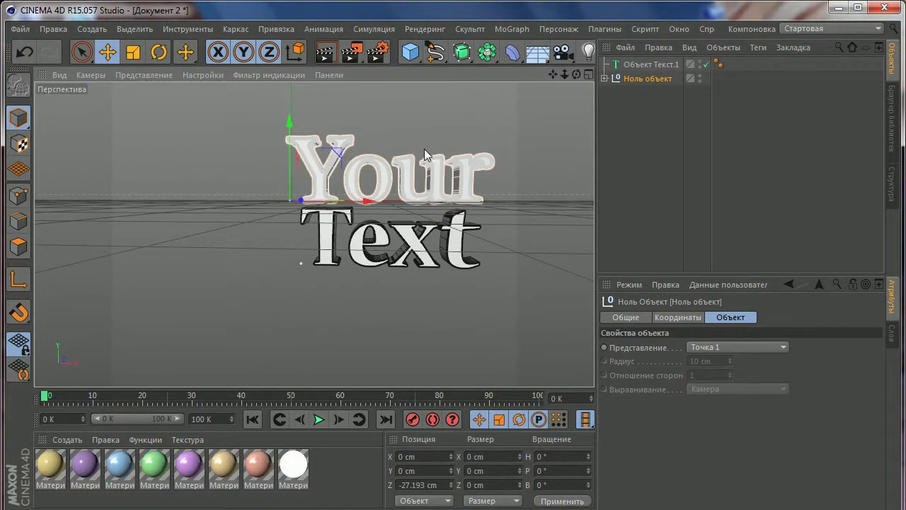
{"action": "left_click", "coordinate": [651, 64]}
{"action": "left_click_drag", "start_coordinate": [272, 212], "coordinate": [271, 228]}
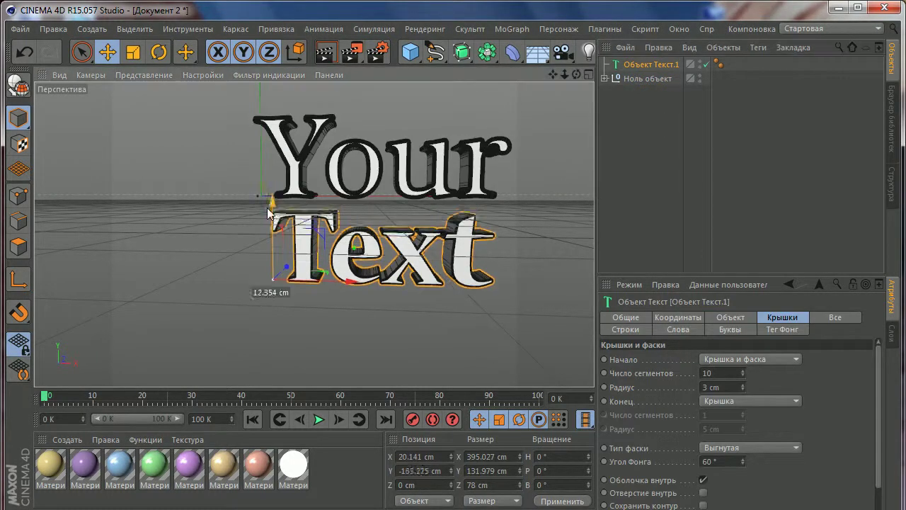
{"action": "mouse_move", "coordinate": [411, 205]}
{"action": "left_mouse_down", "text": "alt"}
{"action": "mouse_move", "coordinate": [379, 217]}
{"action": "mouse_move", "coordinate": [395, 202]}
{"action": "left_mouse_up", "text": "alt"}
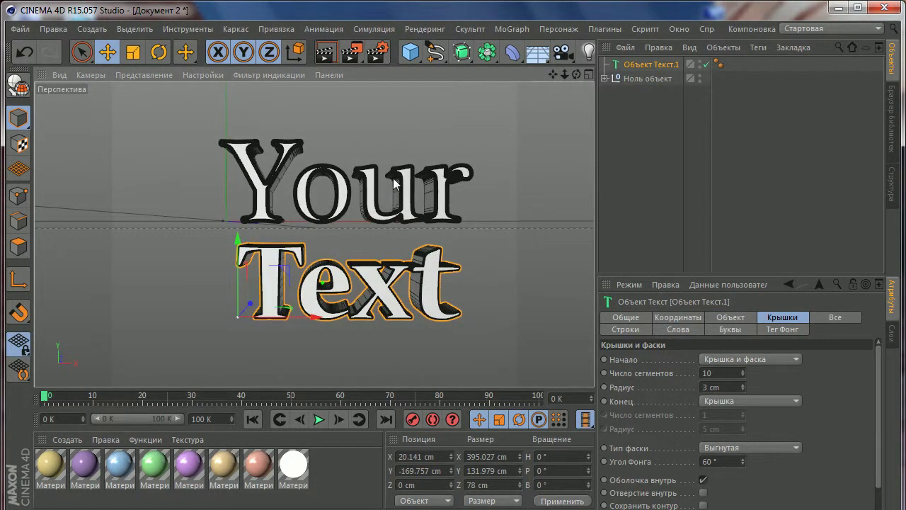
Step: Set the render output size to 1280 × 720 (HDTV 16:9) in Render Settings
{"action": "left_click", "coordinate": [377, 50]}
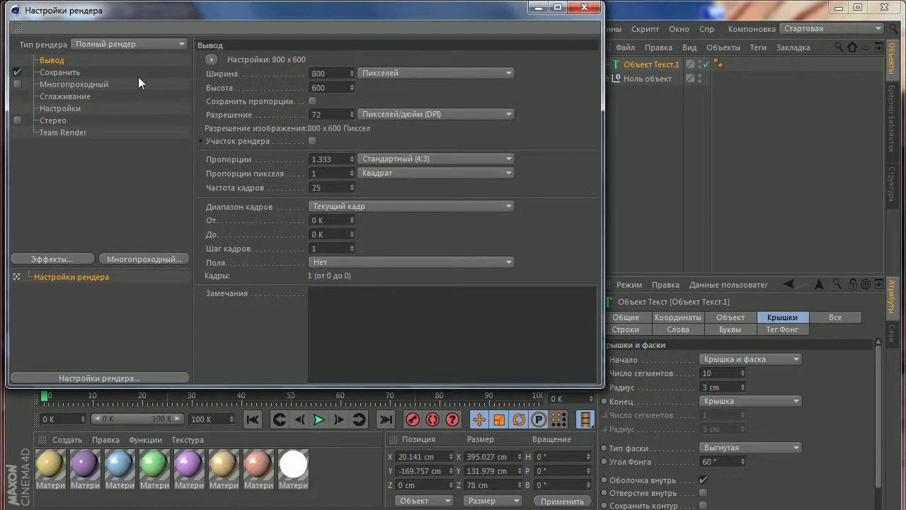
{"action": "double_click", "coordinate": [336, 75]}
{"action": "left_click", "coordinate": [584, 7]}
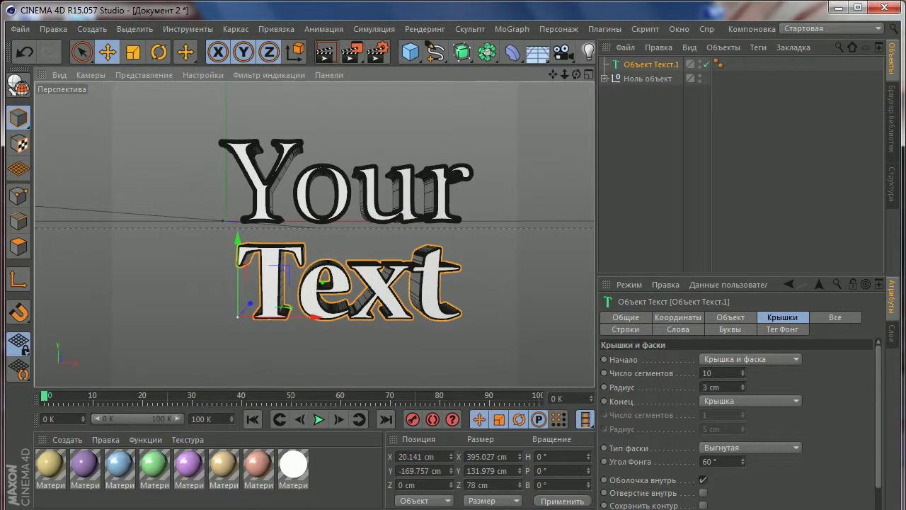
{"action": "left_click", "coordinate": [376, 51]}
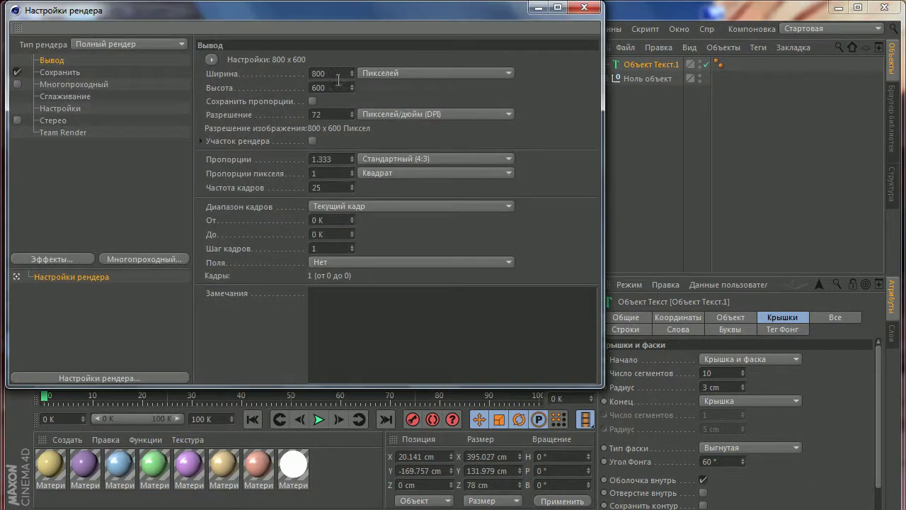
{"action": "double_click", "coordinate": [339, 75]}
{"action": "type", "text": "1"}
{"action": "type", "text": "280"}
{"action": "key", "text": "Tab"}
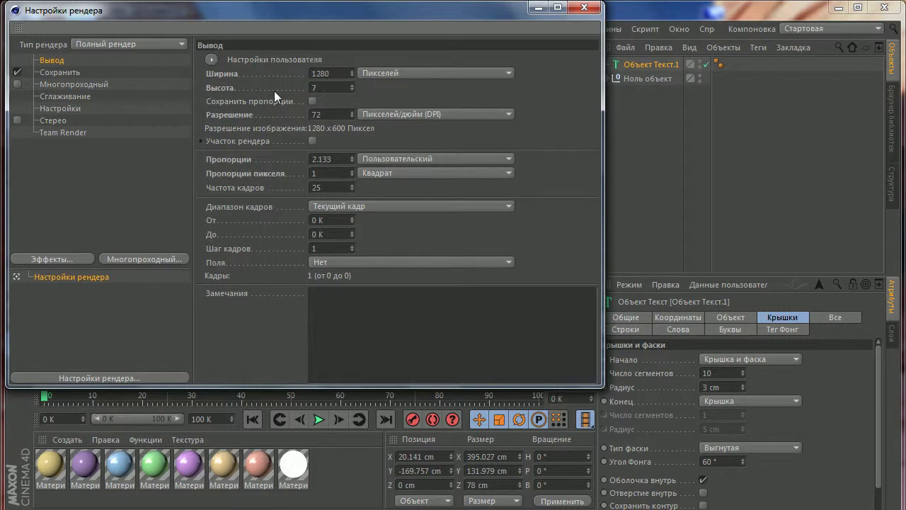
{"action": "type", "text": "20"}
{"action": "left_click", "coordinate": [585, 7]}
Step: Tilt the Null group holding 'Your' a few degrees, undoing an accidental shift
{"action": "scroll", "coordinate": [270, 128], "scroll_direction": "down", "scroll_amount": 2}
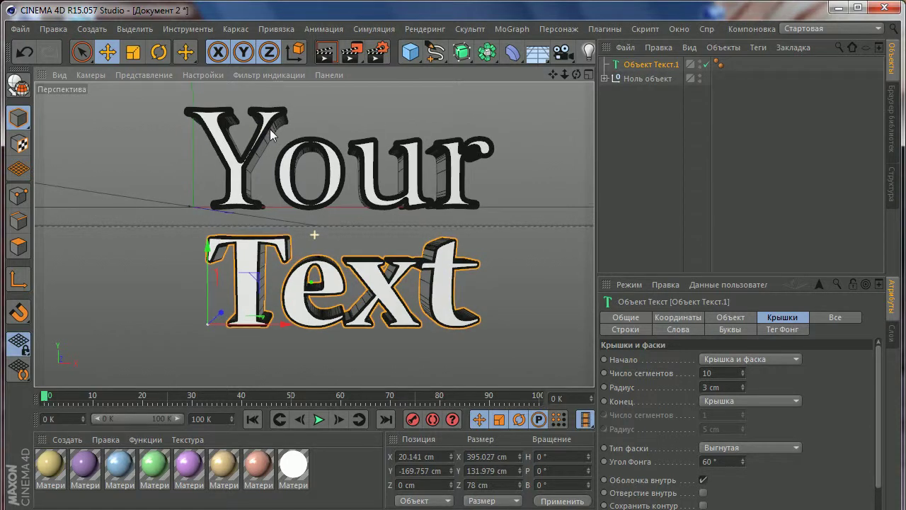
{"action": "scroll", "coordinate": [280, 133], "scroll_direction": "down", "scroll_amount": 1}
{"action": "scroll", "coordinate": [287, 136], "scroll_direction": "down", "scroll_amount": 1}
{"action": "scroll", "coordinate": [312, 152], "scroll_direction": "down", "scroll_amount": 1}
{"action": "mouse_move", "coordinate": [315, 152]}
{"action": "left_mouse_down", "text": "alt"}
{"action": "mouse_move", "coordinate": [319, 138]}
{"action": "mouse_move", "coordinate": [299, 141]}
{"action": "left_mouse_up", "text": "alt"}
{"action": "left_click", "coordinate": [298, 141]}
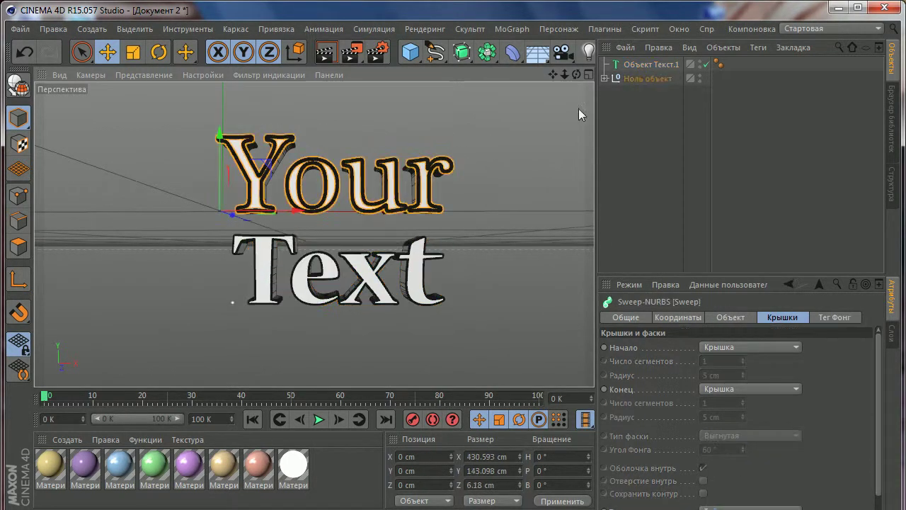
{"action": "key", "text": "r"}
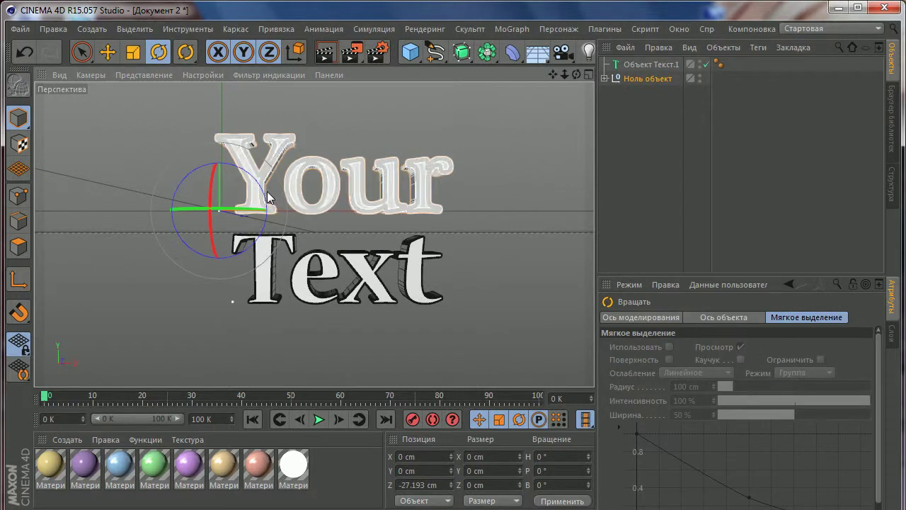
{"action": "left_click_drag", "start_coordinate": [267, 191], "coordinate": [264, 189]}
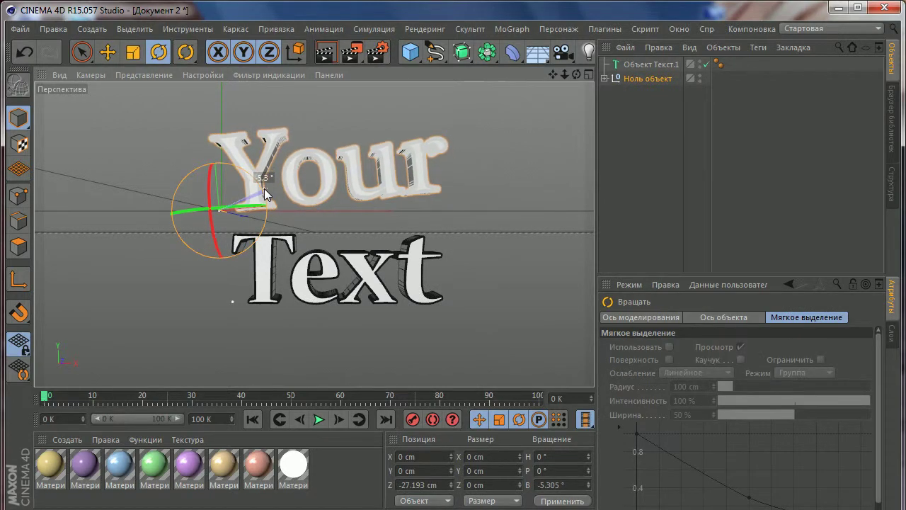
{"action": "left_click", "coordinate": [107, 52]}
{"action": "left_click_drag", "start_coordinate": [212, 140], "coordinate": [213, 149]}
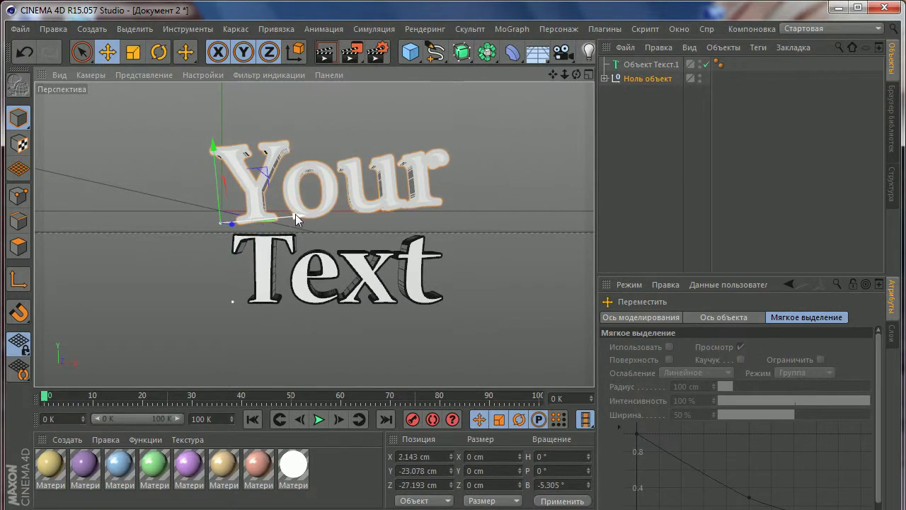
{"action": "key", "text": "ctrl+z"}
Step: Bank the 'Text' object to 6.149°, raise it slightly, and close the reference image
{"action": "left_click", "coordinate": [269, 244]}
{"action": "left_click", "coordinate": [159, 52]}
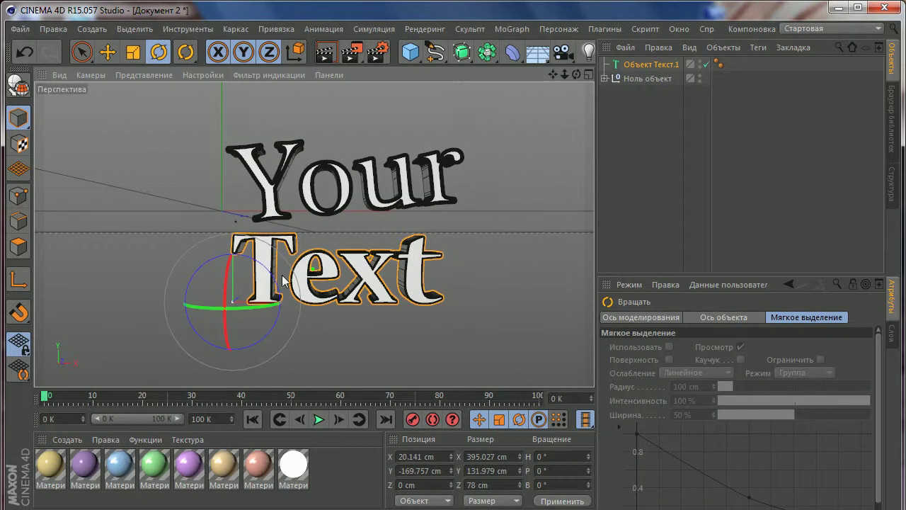
{"action": "left_click_drag", "start_coordinate": [282, 276], "coordinate": [275, 290]}
{"action": "key", "text": "e"}
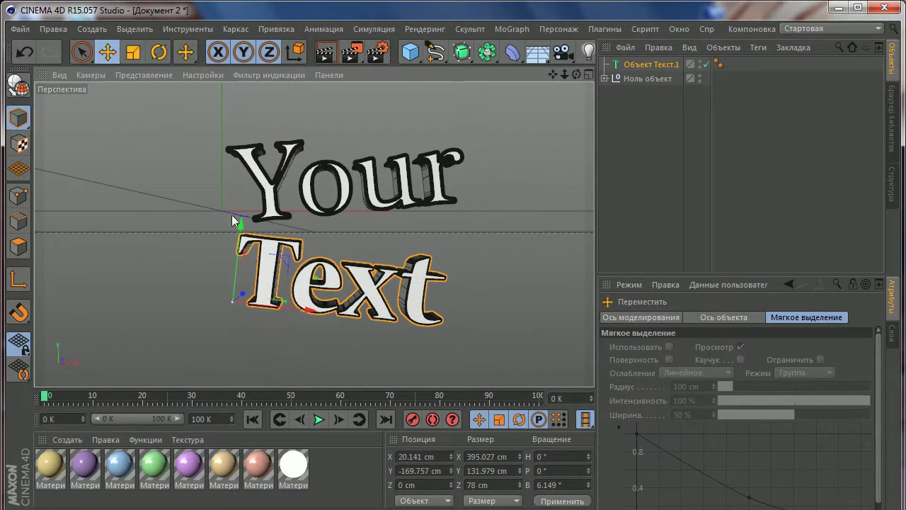
{"action": "left_click_drag", "start_coordinate": [248, 228], "coordinate": [252, 221]}
{"action": "left_click_drag", "start_coordinate": [303, 198], "coordinate": [324, 196], "text": "alt"}
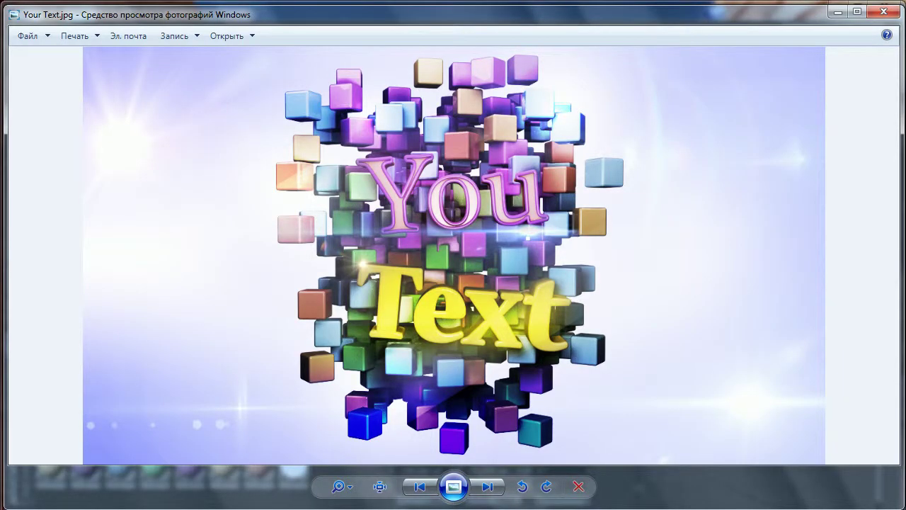
{"action": "left_click", "coordinate": [838, 11]}
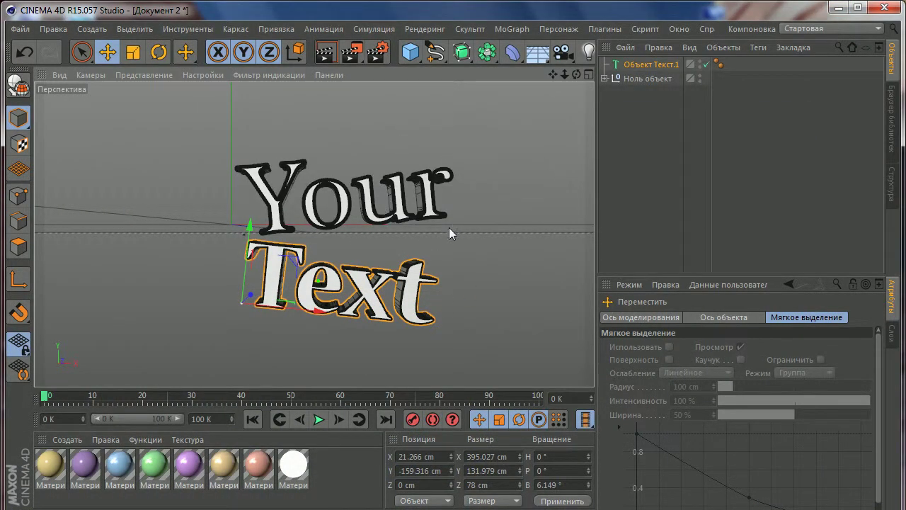
Step: Add a 100 cm radius Sphere primitive and set its Segments to 30
{"action": "left_click_drag", "start_coordinate": [577, 75], "coordinate": [560, 78]}
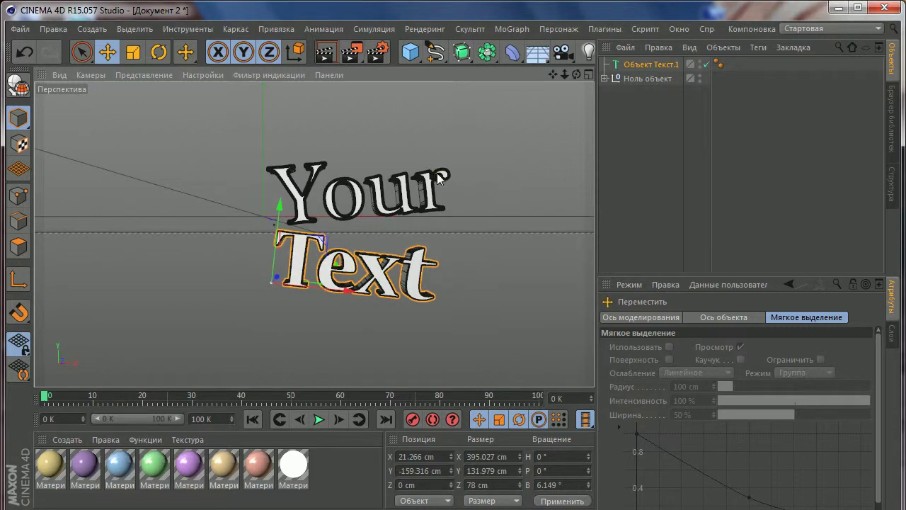
{"action": "left_click", "coordinate": [412, 53]}
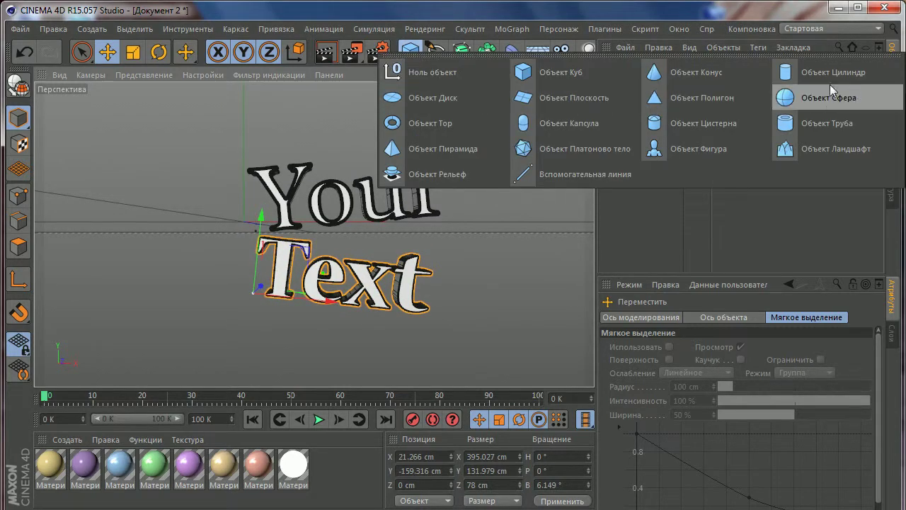
{"action": "left_click", "coordinate": [805, 97]}
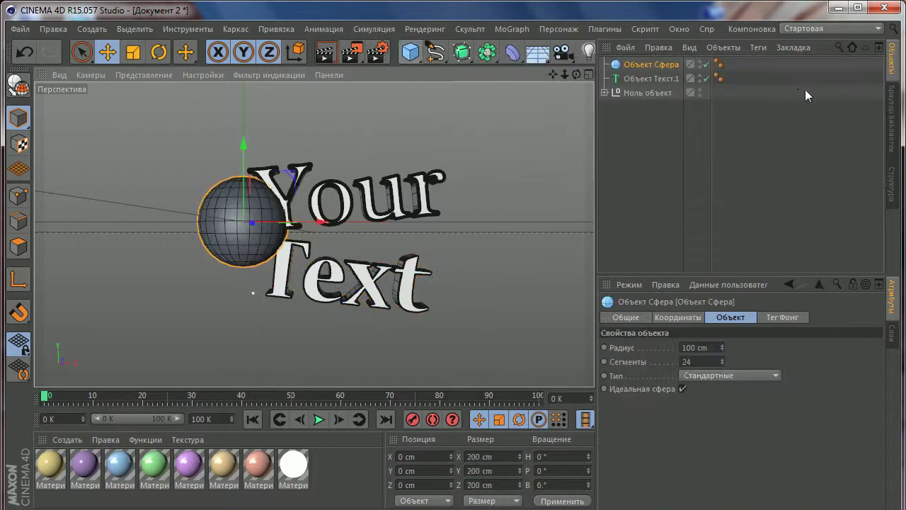
{"action": "left_click", "coordinate": [722, 359]}
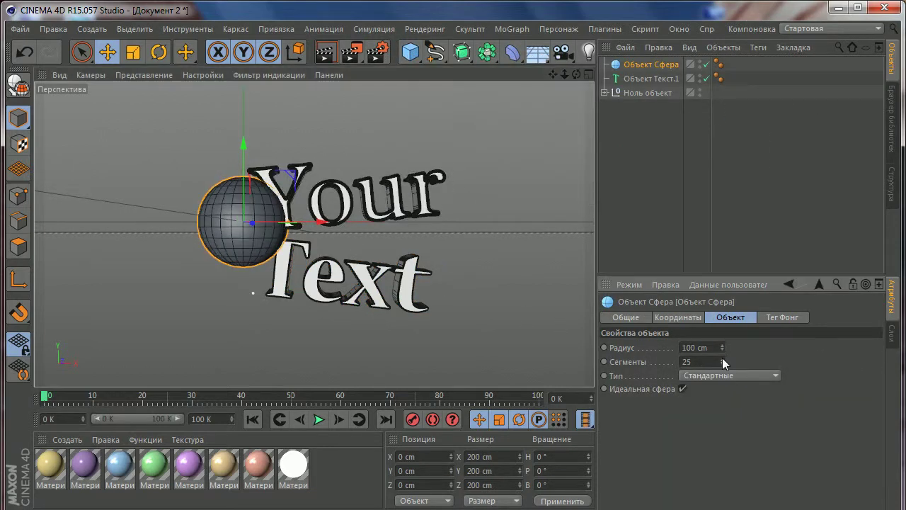
{"action": "double_click", "coordinate": [719, 361]}
{"action": "type", "text": "30"}
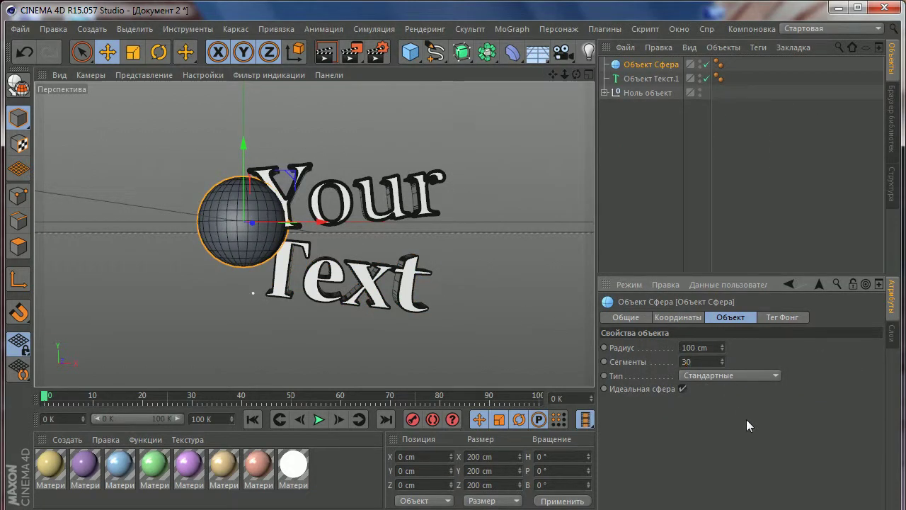
{"action": "key", "text": "Return"}
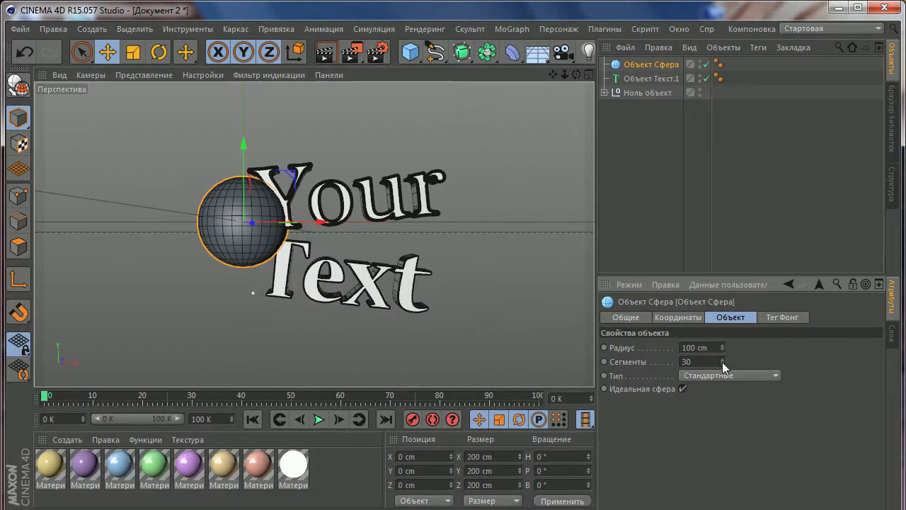
{"action": "left_click_drag", "start_coordinate": [722, 364], "coordinate": [722, 397]}
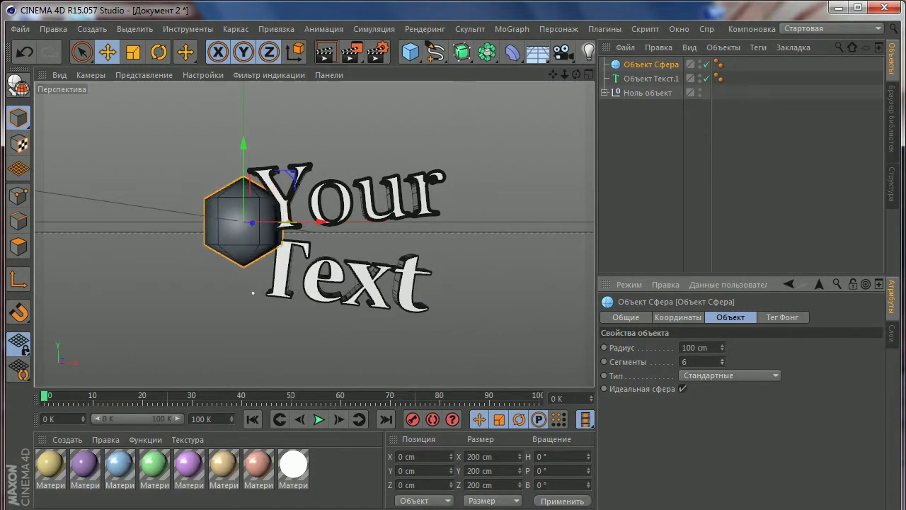
{"action": "left_click_drag", "start_coordinate": [722, 397], "coordinate": [723, 389]}
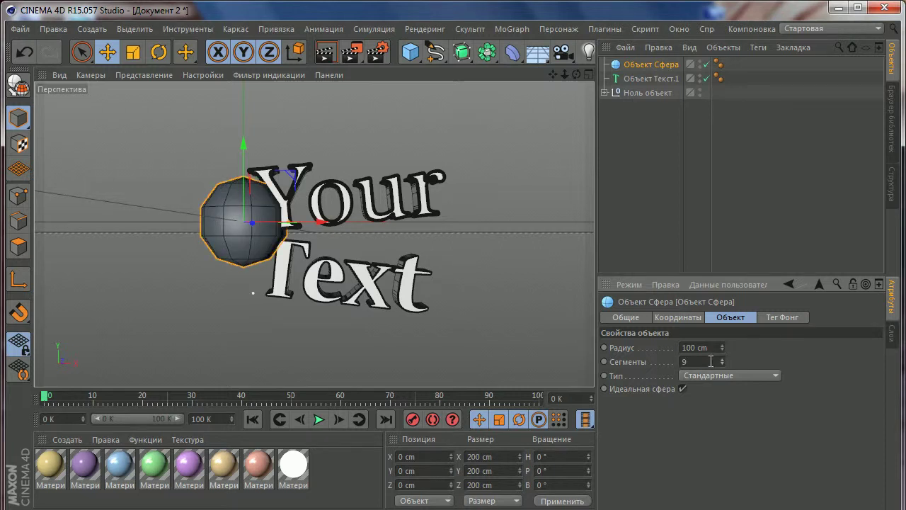
{"action": "type", "text": "30"}
{"action": "key", "text": "Return"}
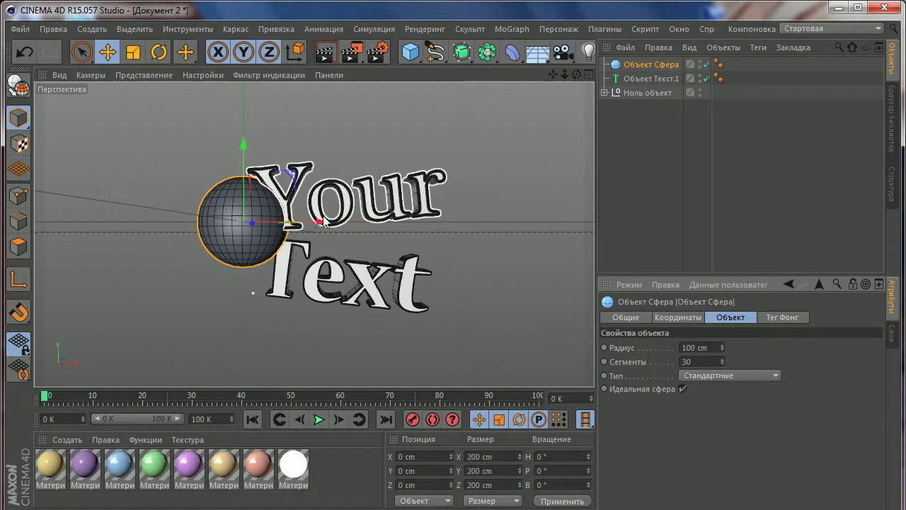
Step: Scale the sphere down to about 67 cm across
{"action": "left_click", "coordinate": [133, 52]}
{"action": "left_click_drag", "start_coordinate": [438, 127], "coordinate": [143, 119]}
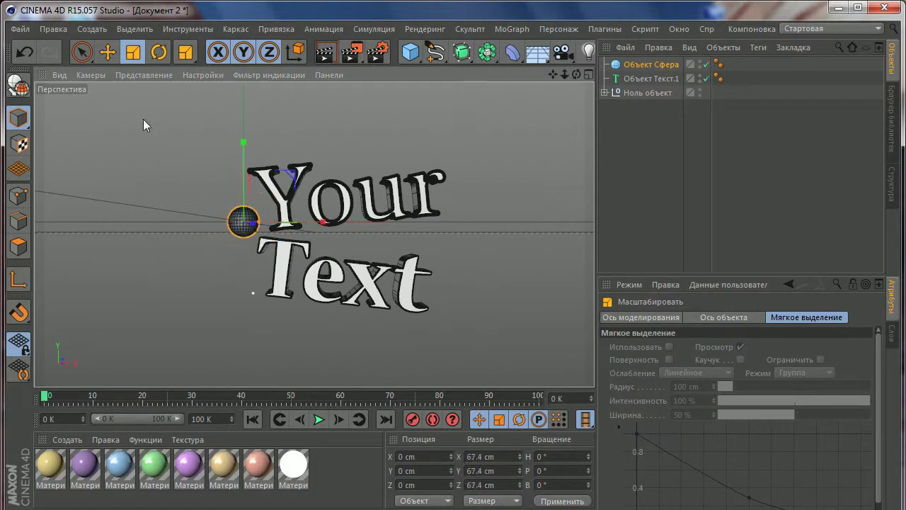
{"action": "mouse_move", "coordinate": [178, 167]}
{"action": "left_mouse_down"}
{"action": "mouse_move", "coordinate": [115, 201]}
{"action": "mouse_move", "coordinate": [144, 157]}
{"action": "left_mouse_up"}
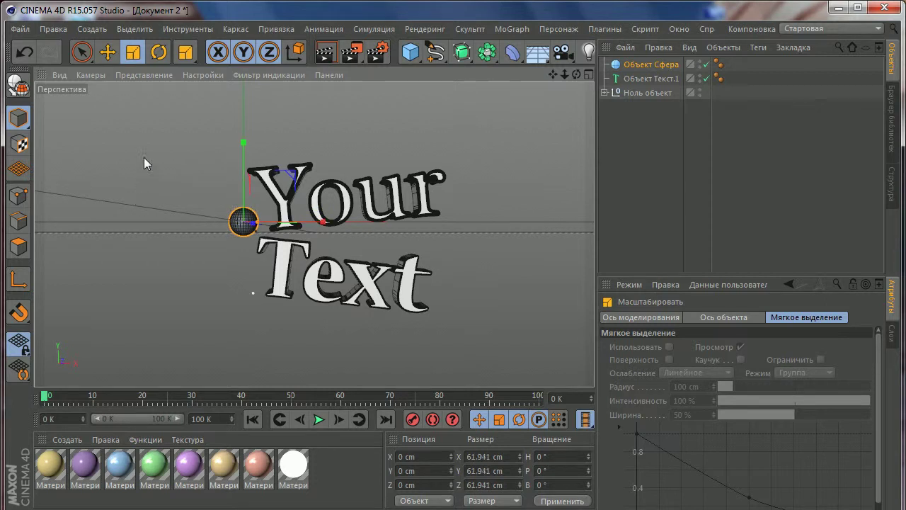
{"action": "left_click", "coordinate": [109, 52]}
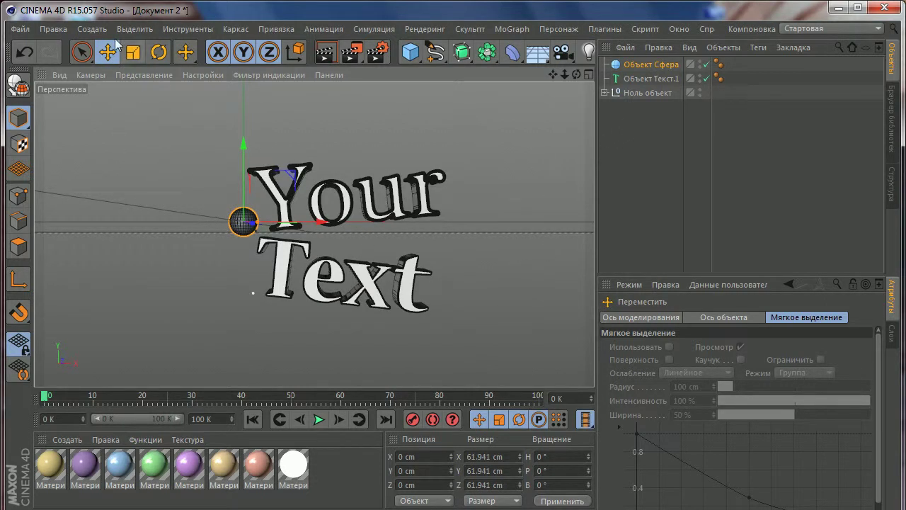
{"action": "left_click", "coordinate": [133, 53]}
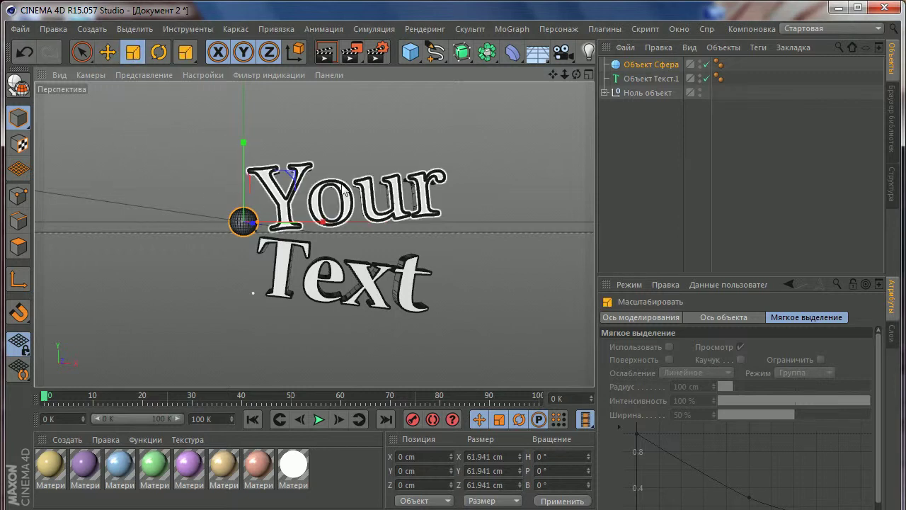
{"action": "mouse_move", "coordinate": [503, 126]}
{"action": "left_mouse_down"}
{"action": "mouse_move", "coordinate": [423, 158]}
{"action": "mouse_move", "coordinate": [533, 129]}
{"action": "left_mouse_up"}
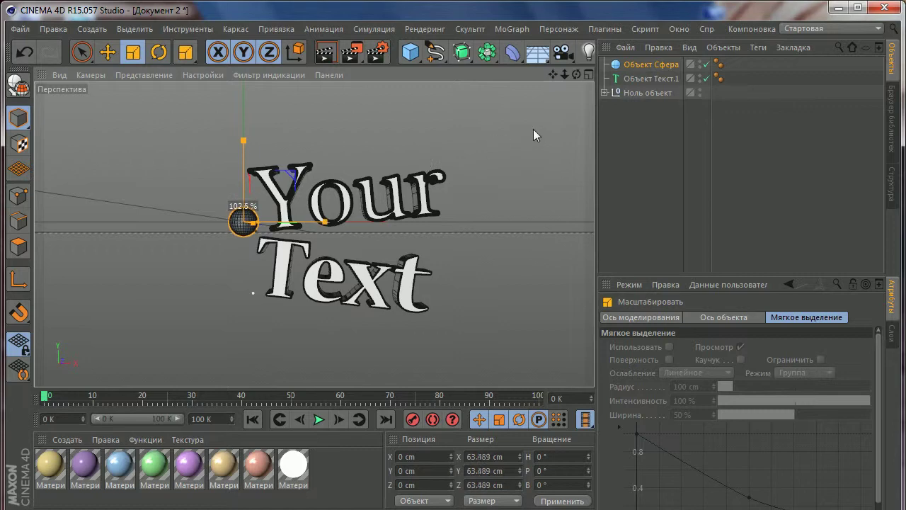
Step: Fine-tune the sphere to 81.6 cm across and place it at Z 228.5 cm
{"action": "left_click", "coordinate": [107, 52]}
{"action": "scroll", "coordinate": [237, 202], "scroll_direction": "up", "scroll_amount": 2}
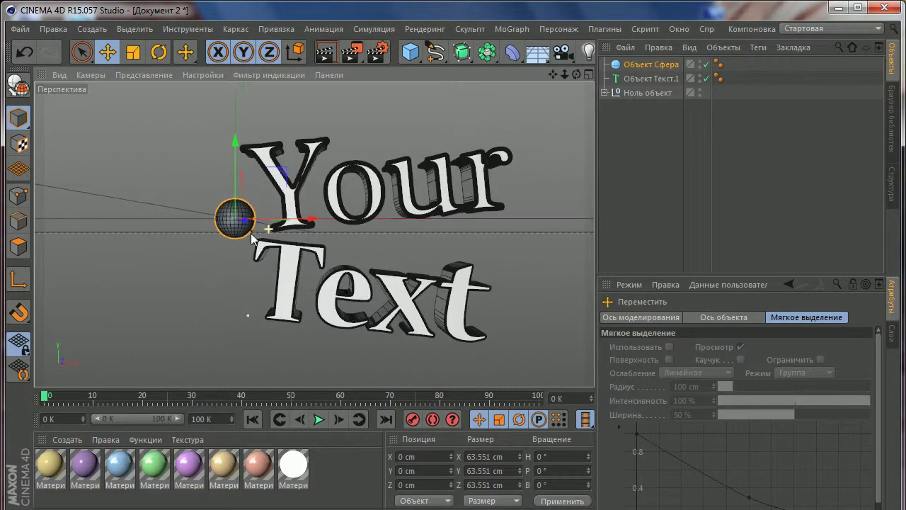
{"action": "scroll", "coordinate": [255, 224], "scroll_direction": "up", "scroll_amount": 2}
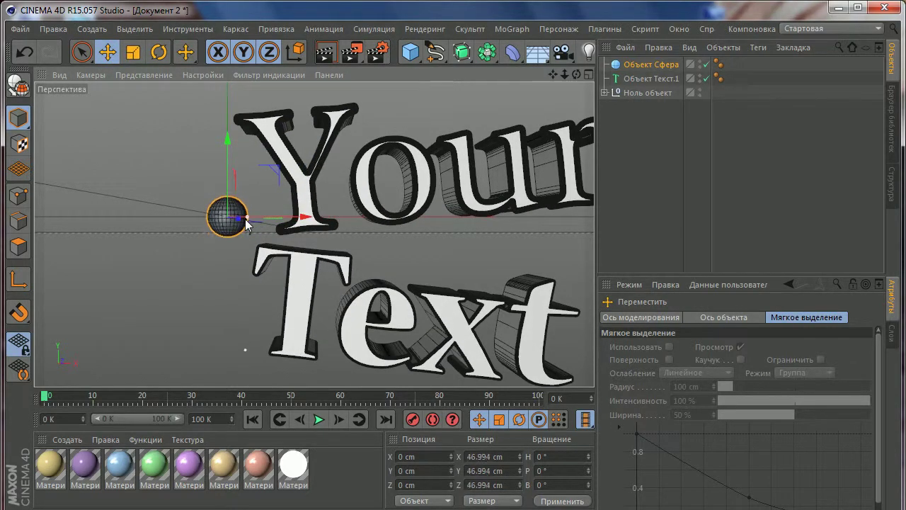
{"action": "left_click_drag", "start_coordinate": [255, 223], "coordinate": [266, 222]}
{"action": "scroll", "coordinate": [297, 221], "scroll_direction": "down", "scroll_amount": 2}
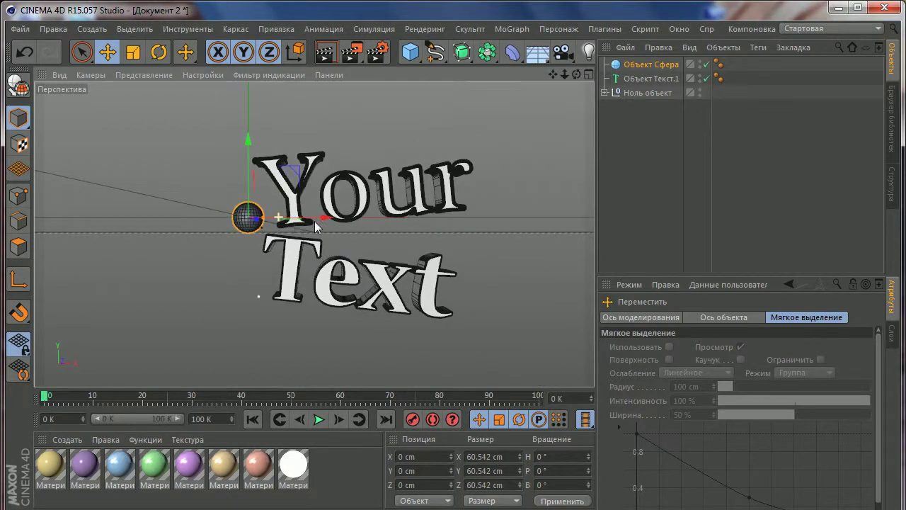
{"action": "scroll", "coordinate": [324, 222], "scroll_direction": "down", "scroll_amount": 2}
{"action": "left_click_drag", "start_coordinate": [244, 233], "coordinate": [258, 234]}
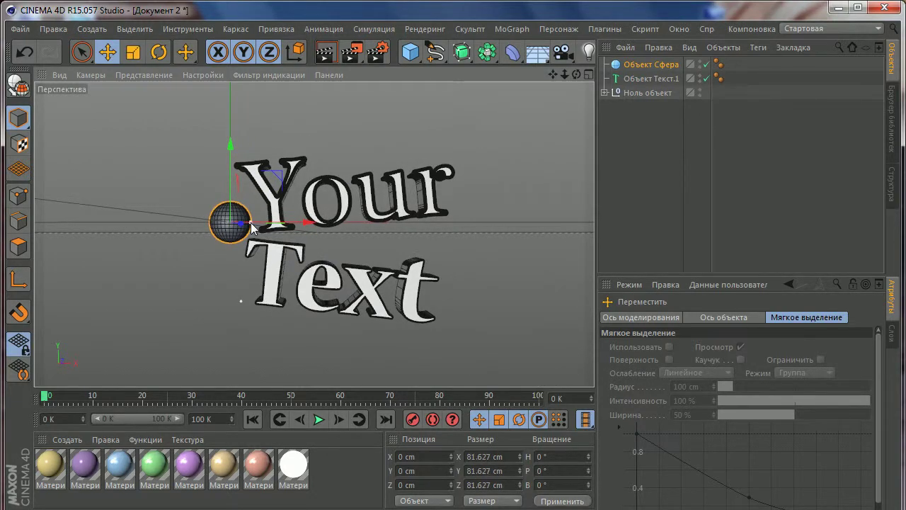
{"action": "scroll", "coordinate": [289, 237], "scroll_direction": "down", "scroll_amount": 2}
{"action": "scroll", "coordinate": [289, 237], "scroll_direction": "down", "scroll_amount": 1}
{"action": "scroll", "coordinate": [282, 240], "scroll_direction": "up", "scroll_amount": 1}
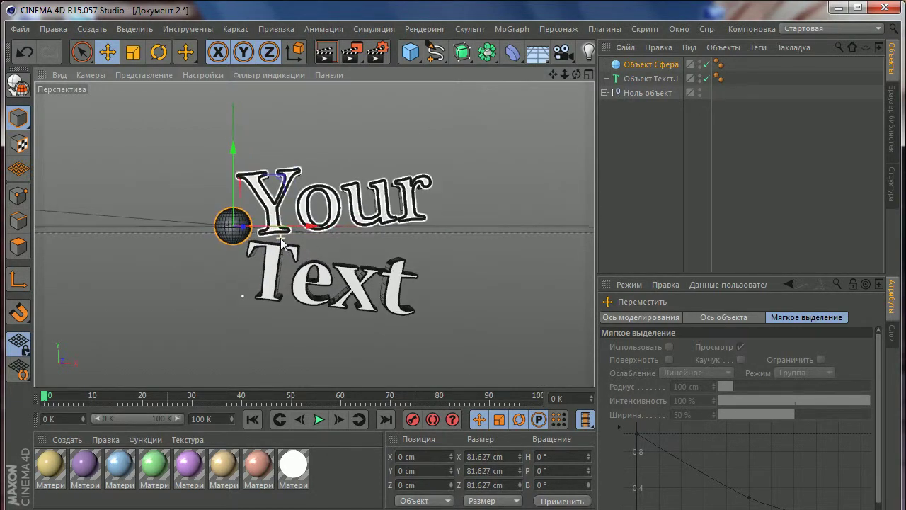
{"action": "mouse_move", "coordinate": [273, 240]}
{"action": "left_mouse_down", "text": "alt"}
{"action": "mouse_move", "coordinate": [337, 207]}
{"action": "mouse_move", "coordinate": [415, 194]}
{"action": "mouse_move", "coordinate": [273, 231]}
{"action": "mouse_move", "coordinate": [183, 234]}
{"action": "mouse_move", "coordinate": [270, 236]}
{"action": "mouse_move", "coordinate": [361, 216]}
{"action": "mouse_move", "coordinate": [320, 239]}
{"action": "mouse_move", "coordinate": [326, 236]}
{"action": "left_mouse_up", "text": "alt"}
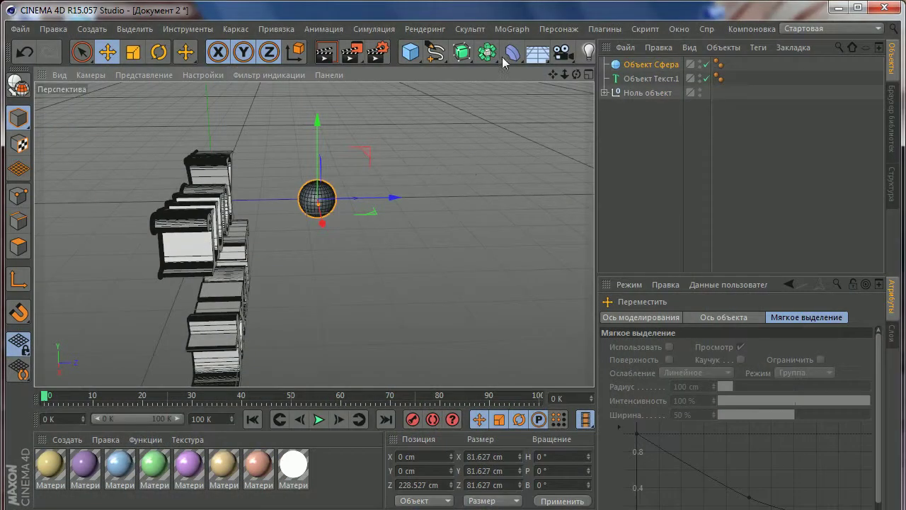
Step: Add a MoGraph Cloner and drop the sphere into it, stacking three linear copies
{"action": "left_click", "coordinate": [512, 29]}
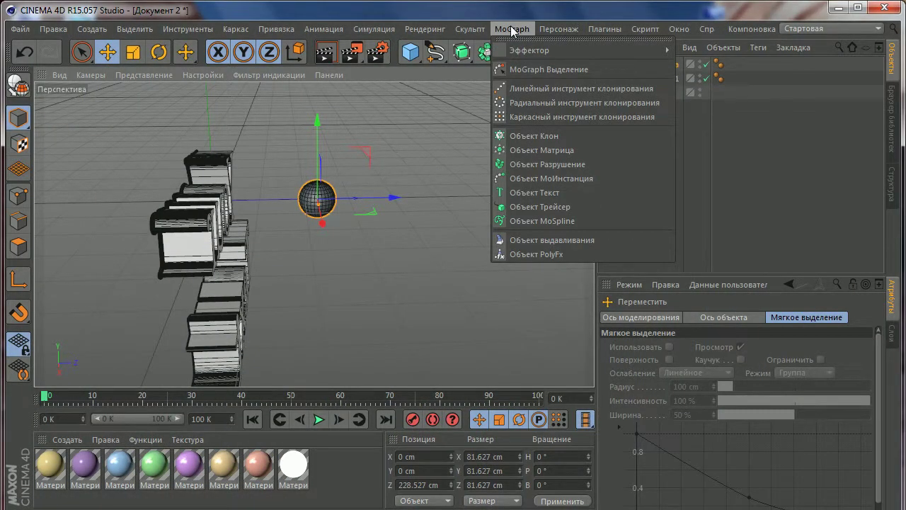
{"action": "left_click", "coordinate": [523, 136]}
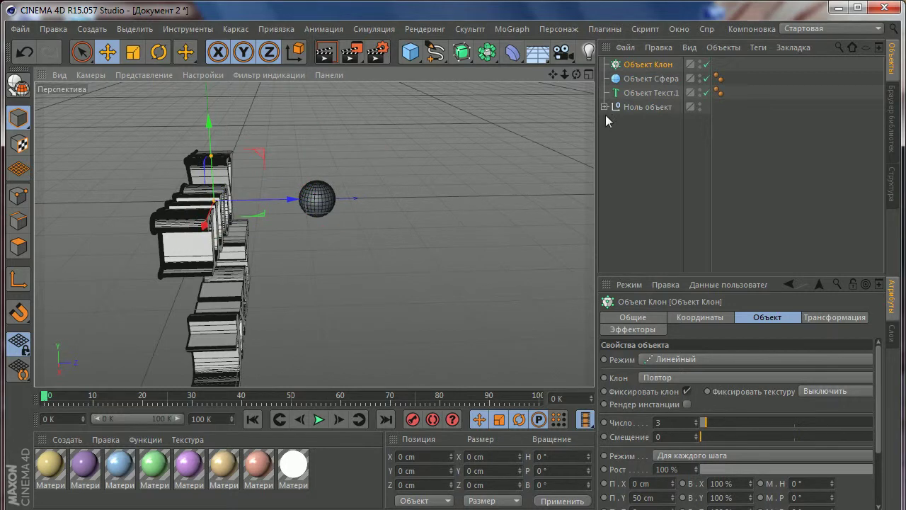
{"action": "left_click_drag", "start_coordinate": [641, 79], "coordinate": [651, 68]}
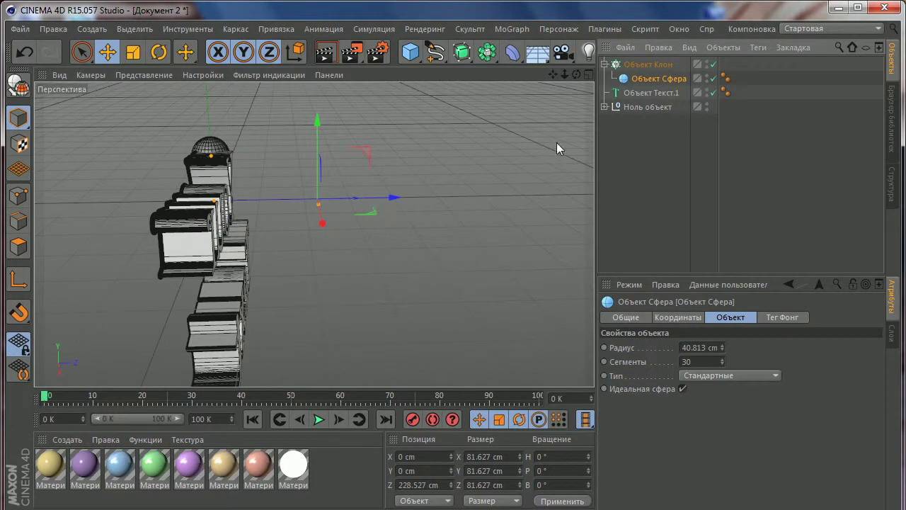
{"action": "mouse_move", "coordinate": [220, 207]}
{"action": "left_mouse_down", "text": "alt"}
{"action": "mouse_move", "coordinate": [395, 224]}
{"action": "mouse_move", "coordinate": [460, 219]}
{"action": "left_mouse_up", "text": "alt"}
{"action": "left_click", "coordinate": [648, 65]}
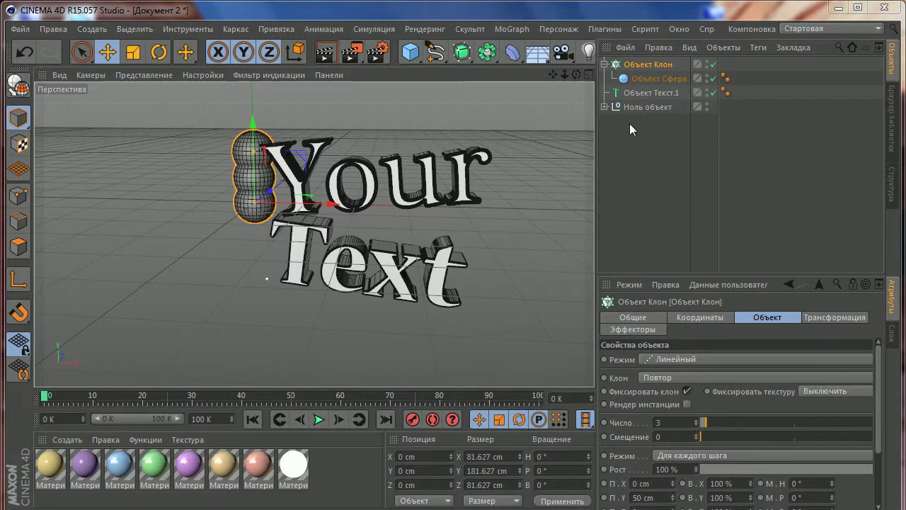
{"action": "left_click", "coordinate": [645, 79]}
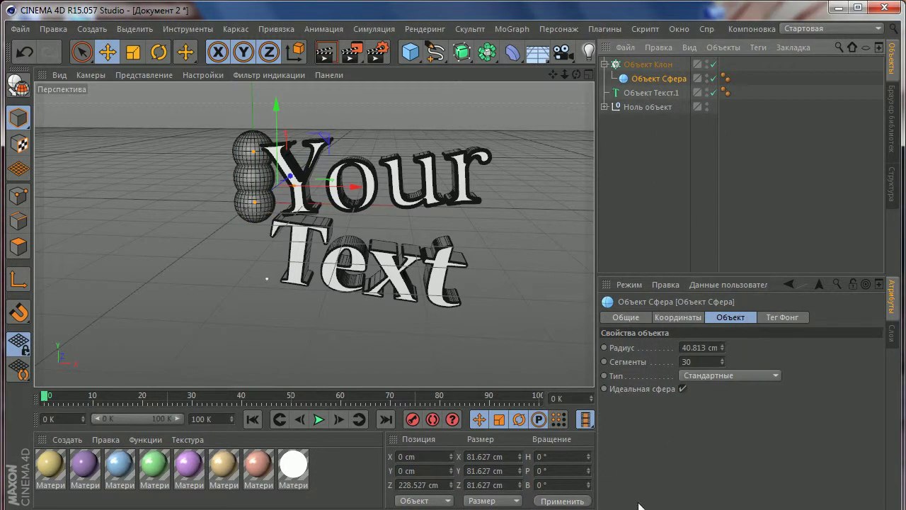
{"action": "left_click", "coordinate": [642, 65]}
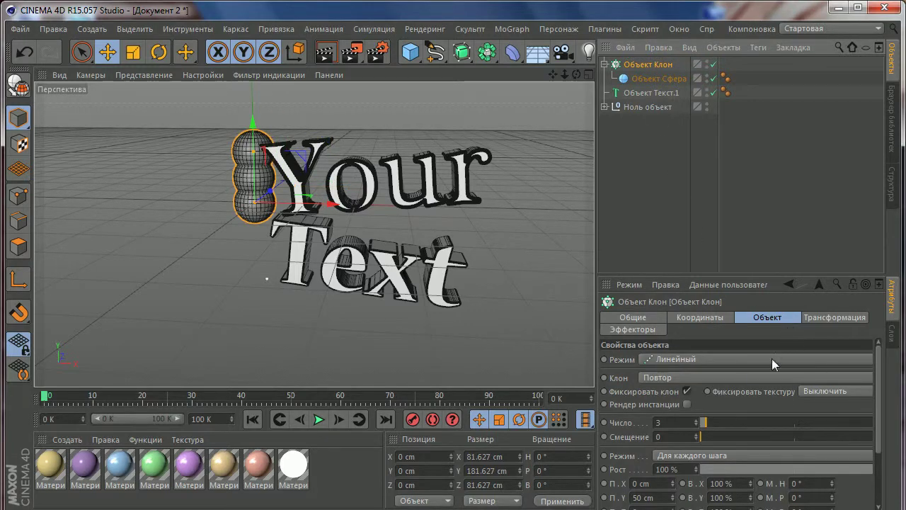
Step: Switch the Cloner to Grid Array mode with a 4 × 4 × 4 count
{"action": "left_click", "coordinate": [673, 360]}
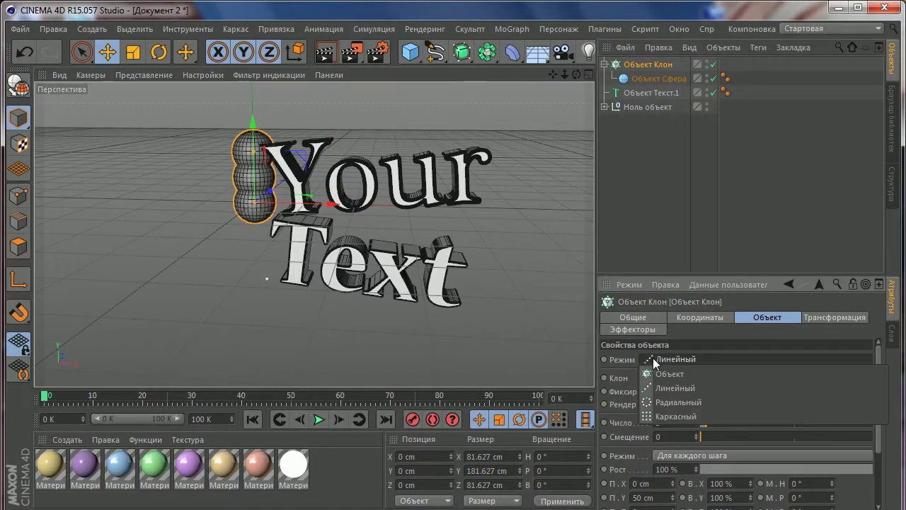
{"action": "left_click", "coordinate": [672, 416]}
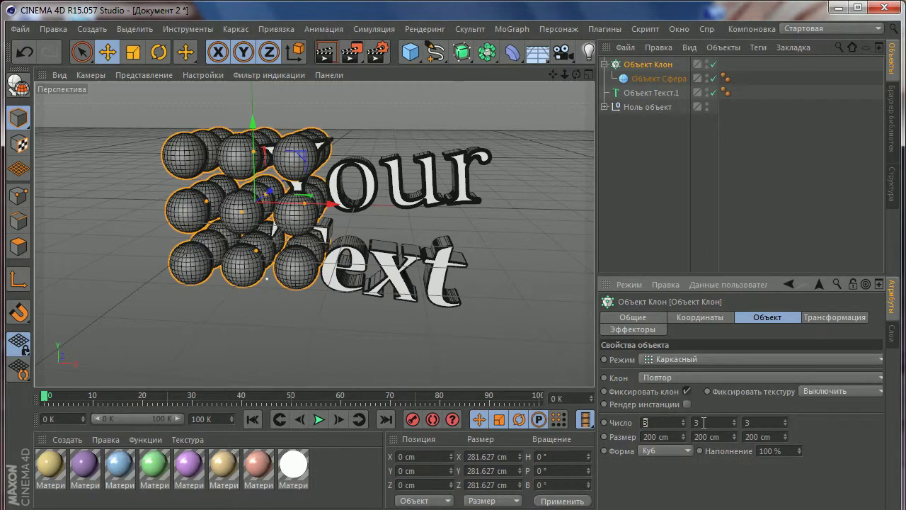
{"action": "type", "text": "4"}
{"action": "key", "text": "Tab"}
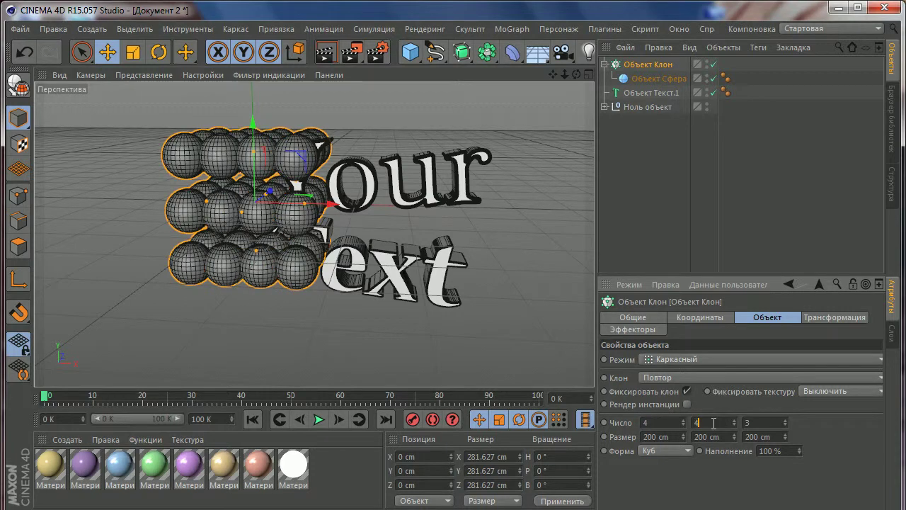
{"action": "type", "text": "4"}
{"action": "key", "text": "Tab"}
{"action": "type", "text": "4"}
{"action": "key", "text": "Return"}
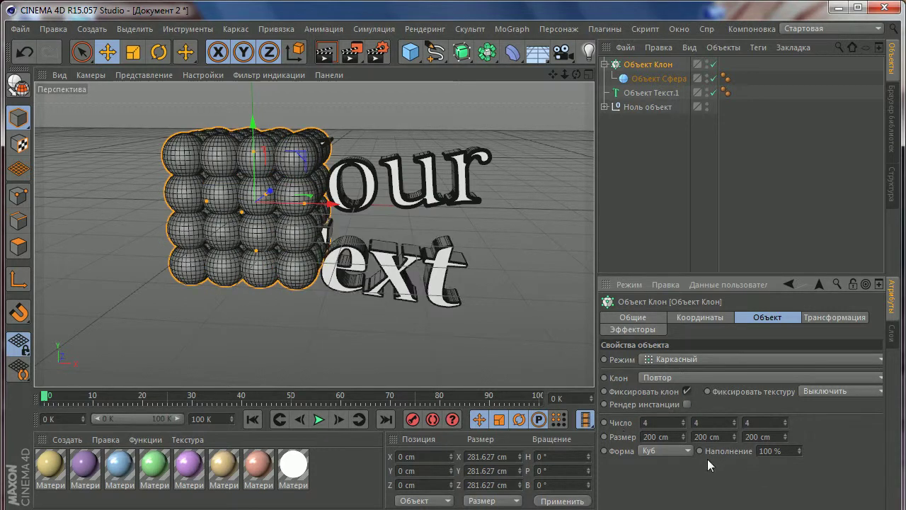
Step: Scale the sphere grid down to 26.7 cm-radius spheres and nudge the source sphere right
{"action": "left_click", "coordinate": [133, 52]}
{"action": "left_click_drag", "start_coordinate": [458, 122], "coordinate": [343, 216]}
{"action": "left_click", "coordinate": [642, 78]}
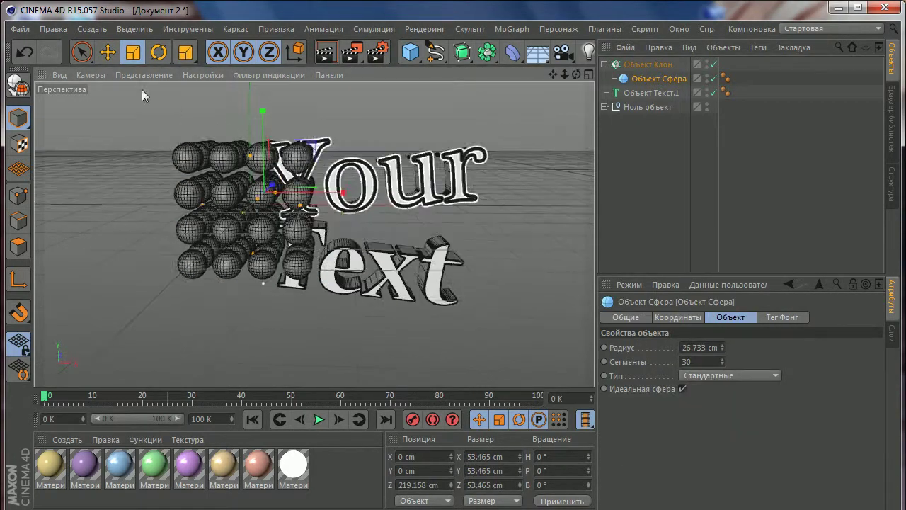
{"action": "left_click", "coordinate": [107, 52]}
{"action": "left_click_drag", "start_coordinate": [213, 177], "coordinate": [301, 247], "text": "alt"}
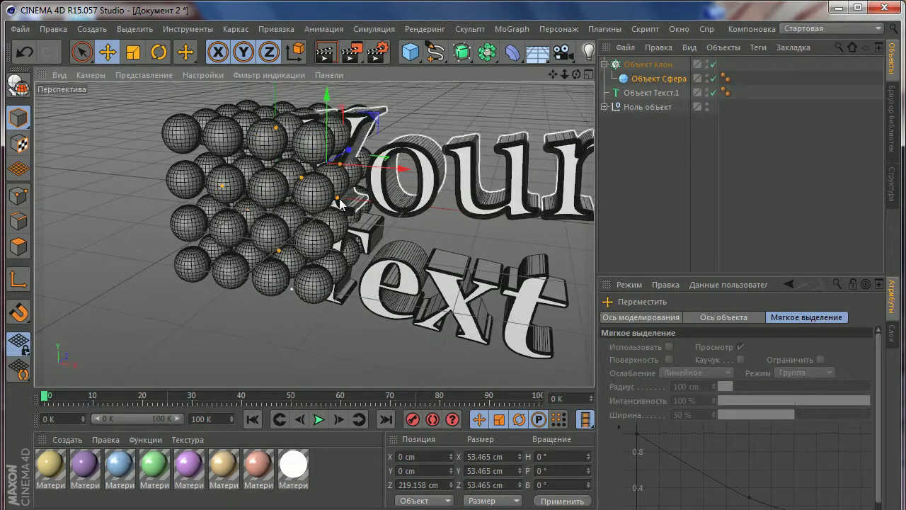
{"action": "left_click_drag", "start_coordinate": [341, 206], "coordinate": [358, 209]}
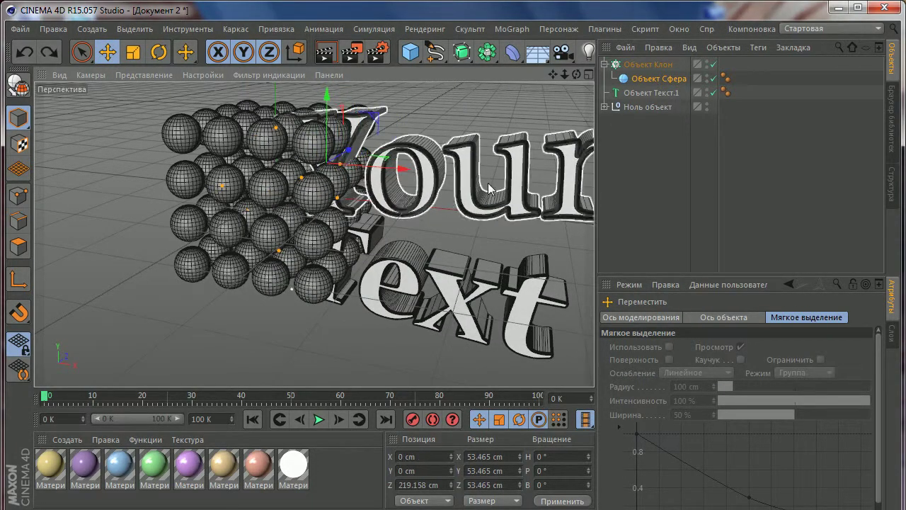
{"action": "left_click", "coordinate": [648, 65]}
{"action": "left_click", "coordinate": [604, 65]}
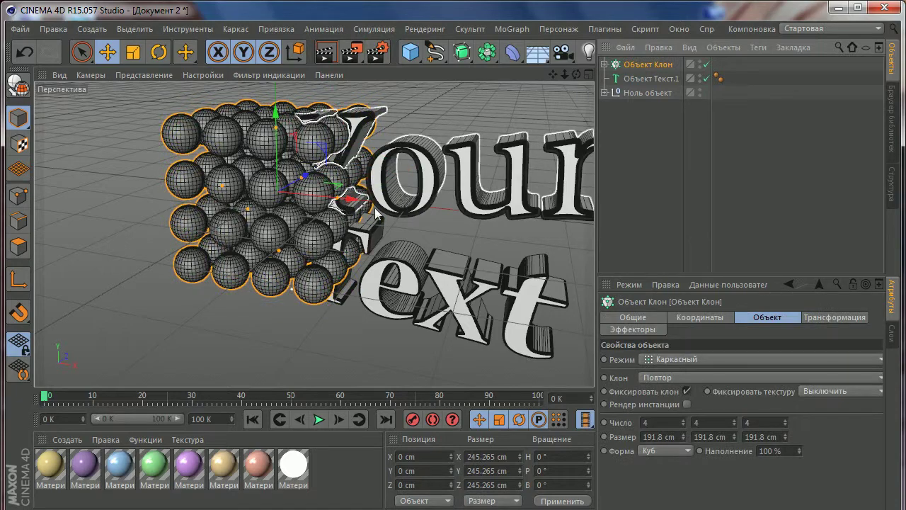
Step: Resize the sphere grid to about 216 × 204 × 293 cm and move it behind the title to Z 408.4 cm
{"action": "left_click_drag", "start_coordinate": [298, 212], "coordinate": [347, 209], "text": "alt"}
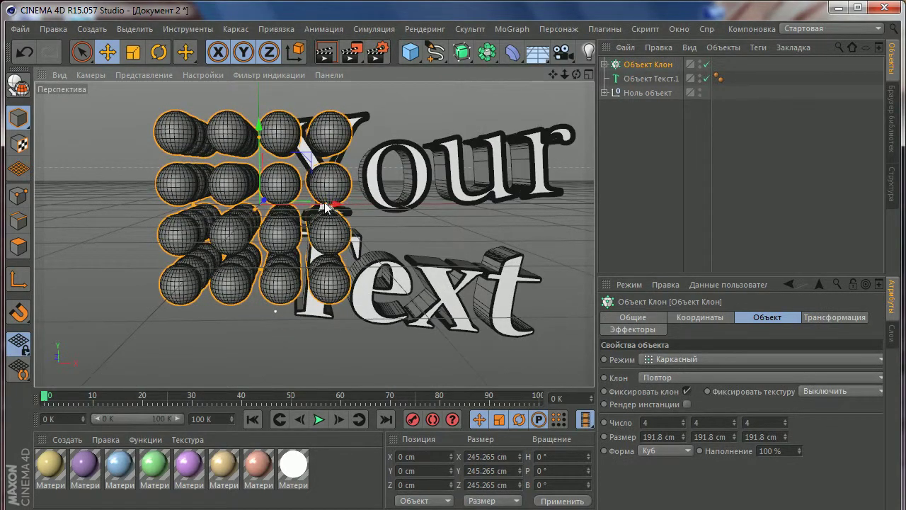
{"action": "left_click_drag", "start_coordinate": [327, 206], "coordinate": [371, 218]}
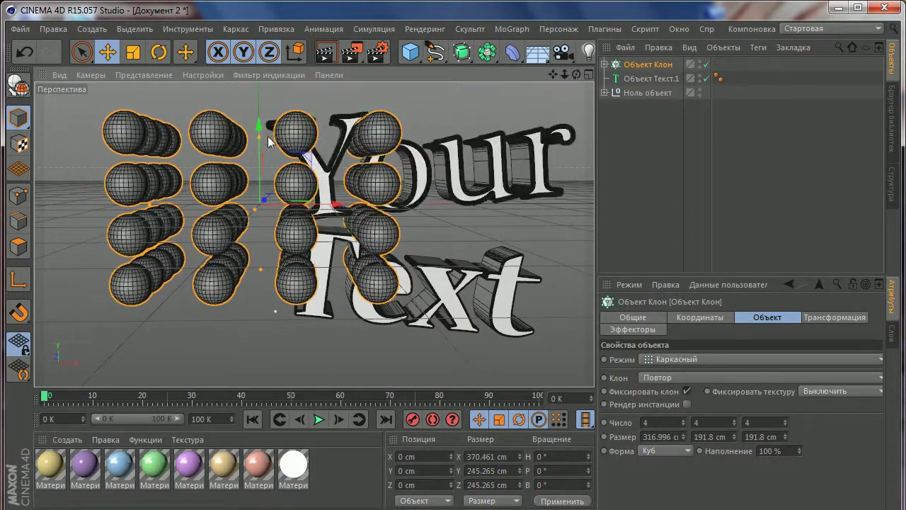
{"action": "mouse_move", "coordinate": [259, 137]}
{"action": "left_mouse_down"}
{"action": "mouse_move", "coordinate": [258, 120]}
{"action": "mouse_move", "coordinate": [258, 216]}
{"action": "mouse_move", "coordinate": [232, 220]}
{"action": "left_mouse_up"}
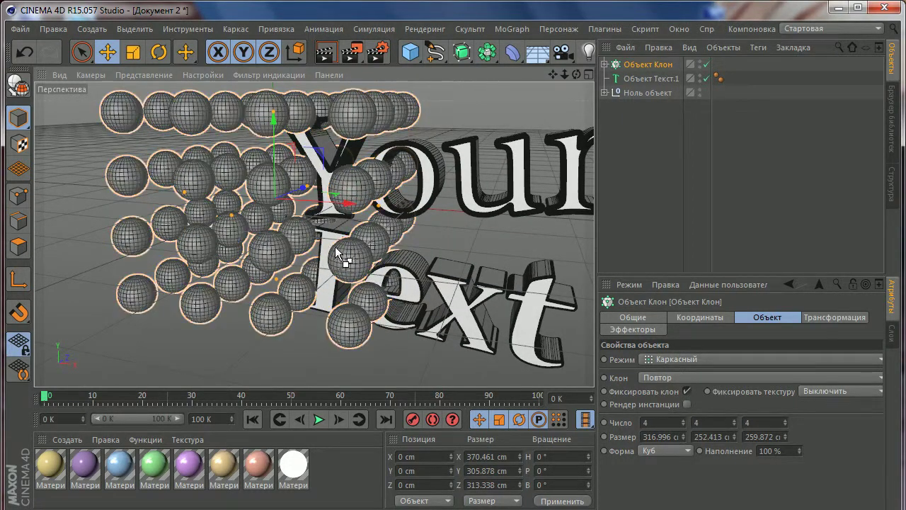
{"action": "scroll", "coordinate": [339, 266], "scroll_direction": "down", "scroll_amount": 5}
{"action": "mouse_move", "coordinate": [425, 209]}
{"action": "left_mouse_down", "text": "alt"}
{"action": "mouse_move", "coordinate": [273, 239]}
{"action": "mouse_move", "coordinate": [230, 229]}
{"action": "left_mouse_up", "text": "alt"}
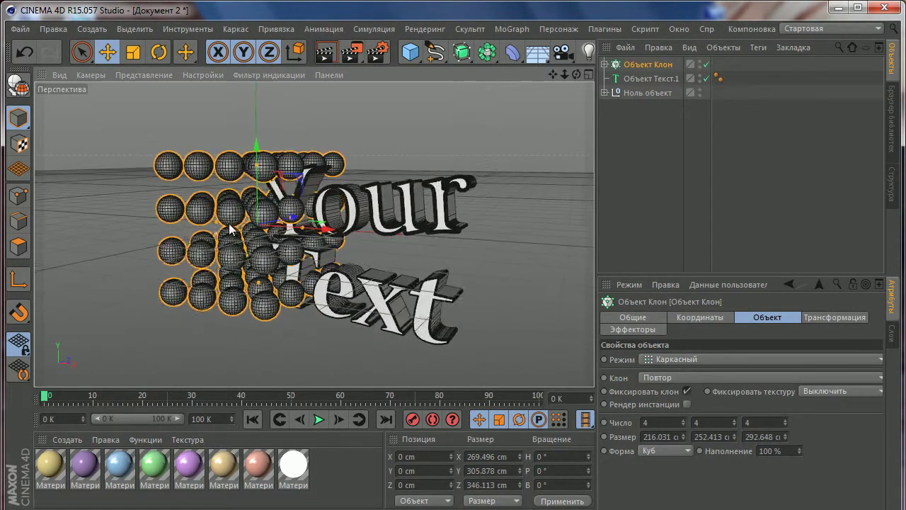
{"action": "left_click_drag", "start_coordinate": [265, 170], "coordinate": [267, 201]}
{"action": "left_click_drag", "start_coordinate": [358, 244], "coordinate": [454, 249]}
{"action": "mouse_move", "coordinate": [453, 249]}
{"action": "left_mouse_down", "text": "alt"}
{"action": "mouse_move", "coordinate": [273, 273]}
{"action": "mouse_move", "coordinate": [478, 230]}
{"action": "mouse_move", "coordinate": [415, 247]}
{"action": "mouse_move", "coordinate": [475, 241]}
{"action": "mouse_move", "coordinate": [401, 214]}
{"action": "mouse_move", "coordinate": [425, 206]}
{"action": "left_mouse_up", "text": "alt"}
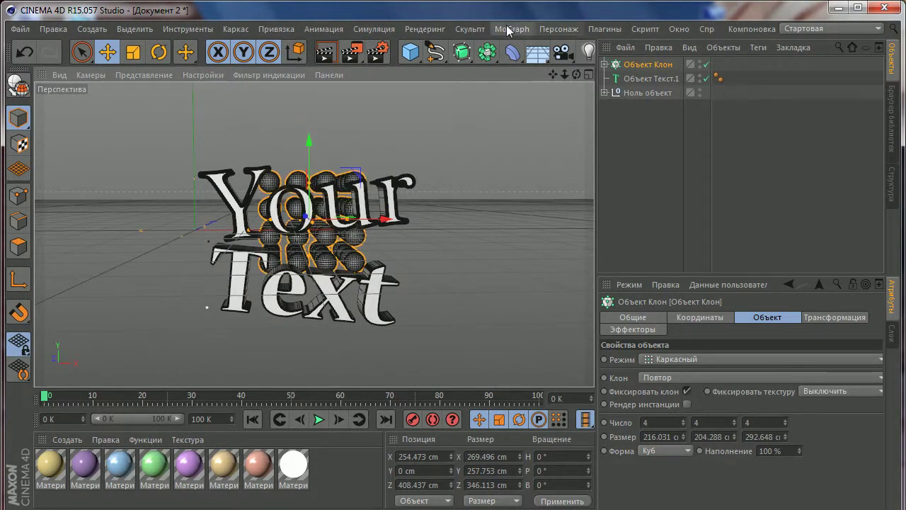
Step: Try a Shader effector at 27% intensity, delete it, and add a Random effector instead
{"action": "left_click", "coordinate": [512, 29]}
{"action": "mouse_move", "coordinate": [529, 50]}
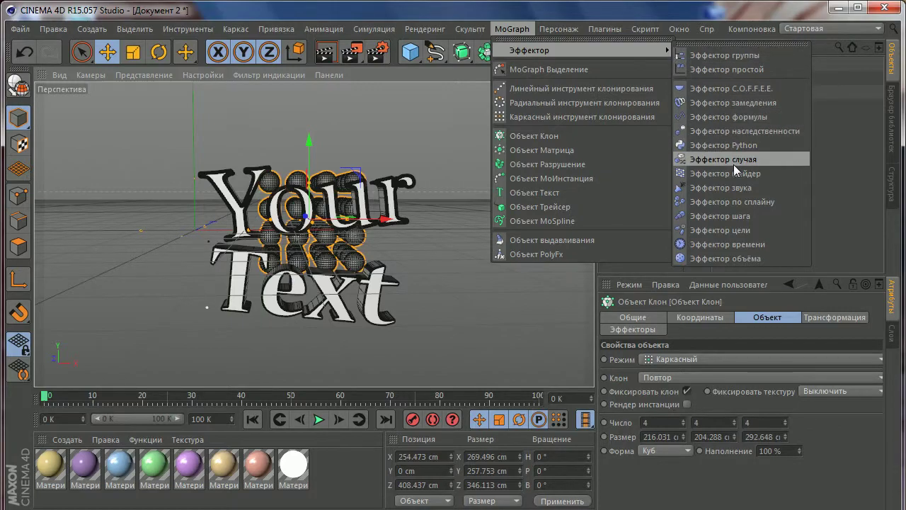
{"action": "left_click", "coordinate": [734, 172]}
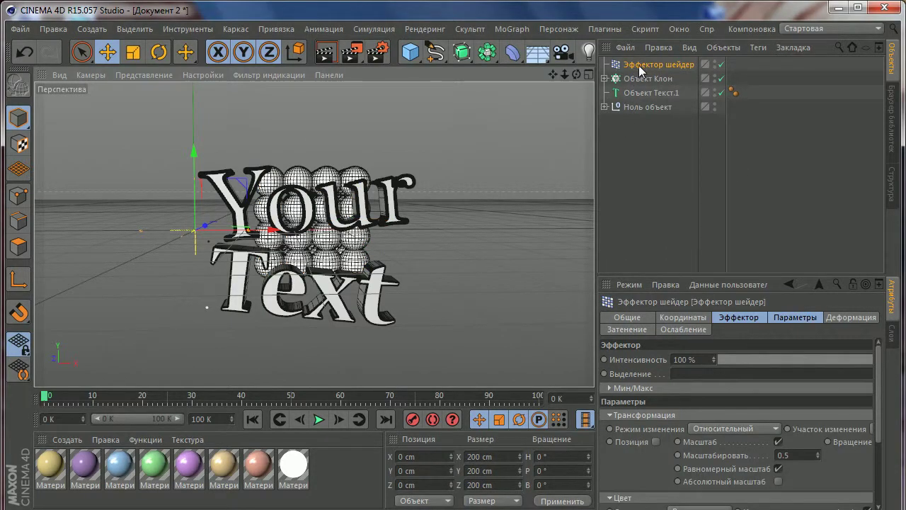
{"action": "left_click_drag", "start_coordinate": [197, 205], "coordinate": [344, 260], "text": "alt"}
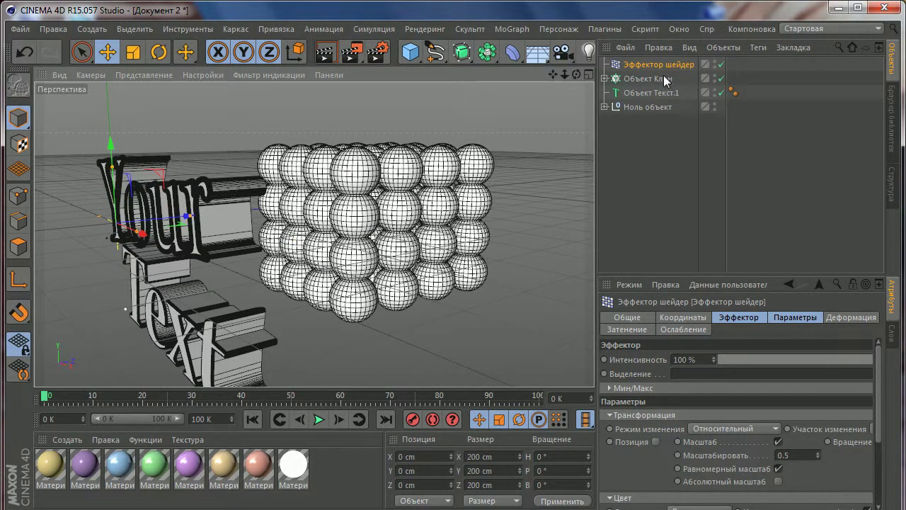
{"action": "left_click", "coordinate": [661, 64]}
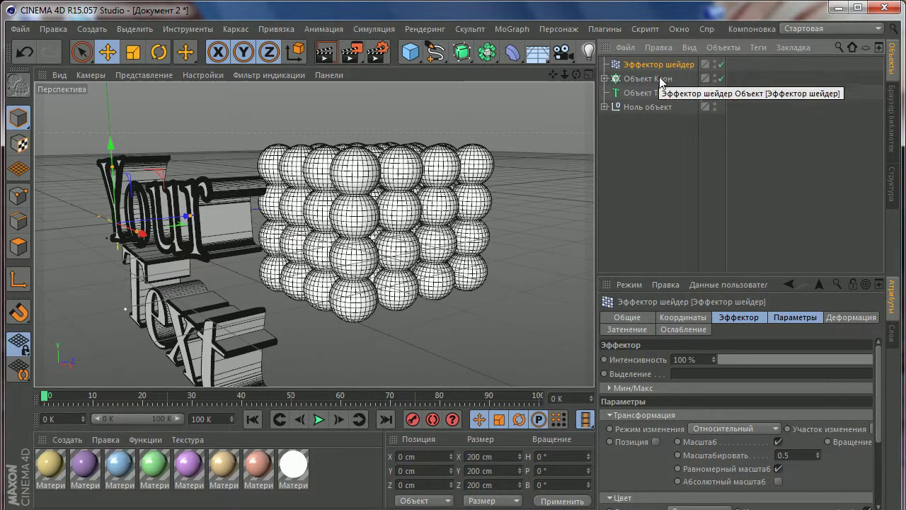
{"action": "left_click_drag", "start_coordinate": [766, 359], "coordinate": [864, 359]}
{"action": "key", "text": "Delete"}
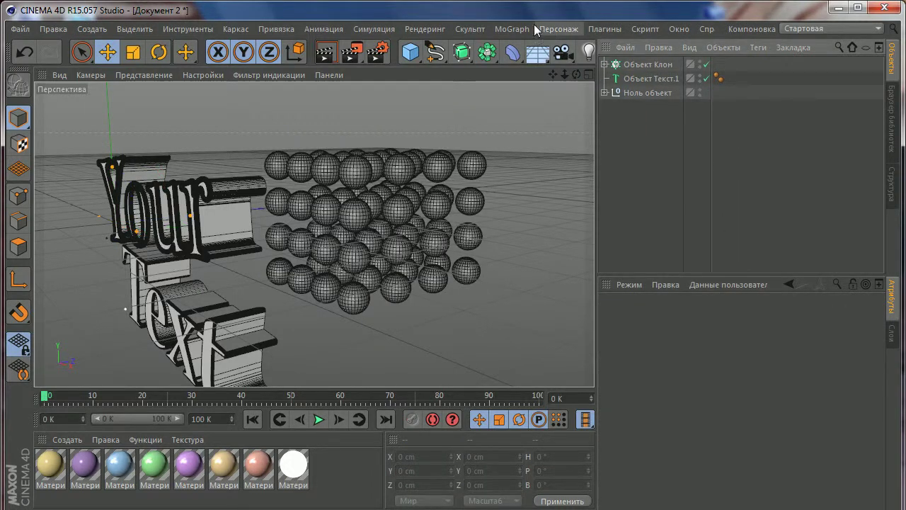
{"action": "left_click", "coordinate": [512, 29]}
{"action": "mouse_move", "coordinate": [567, 51]}
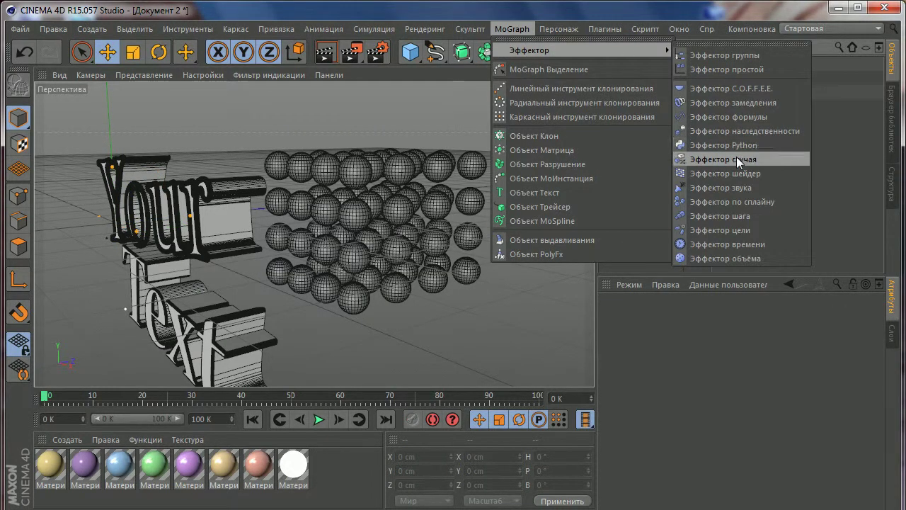
{"action": "left_click", "coordinate": [734, 162]}
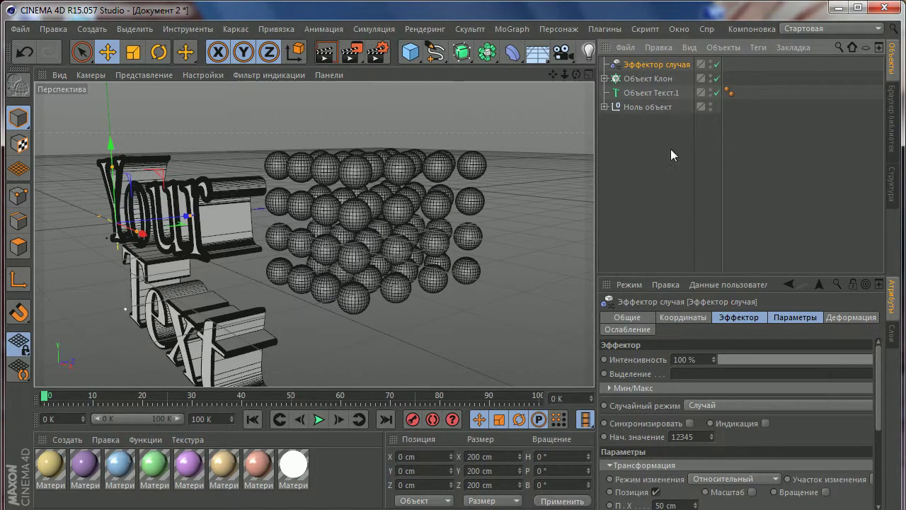
Step: Link the Random effector into the Cloner's Effectors list to scatter the spheres
{"action": "left_click", "coordinate": [648, 79]}
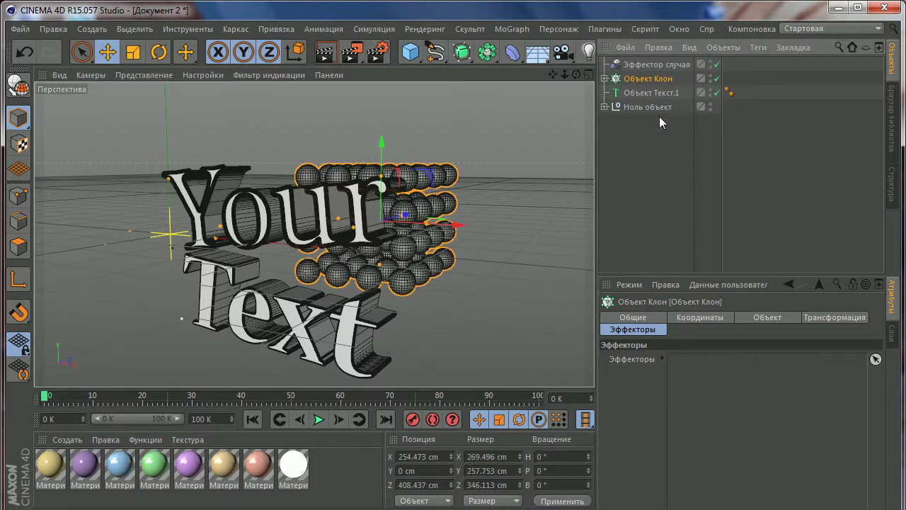
{"action": "left_click", "coordinate": [642, 318]}
{"action": "left_click", "coordinate": [701, 317]}
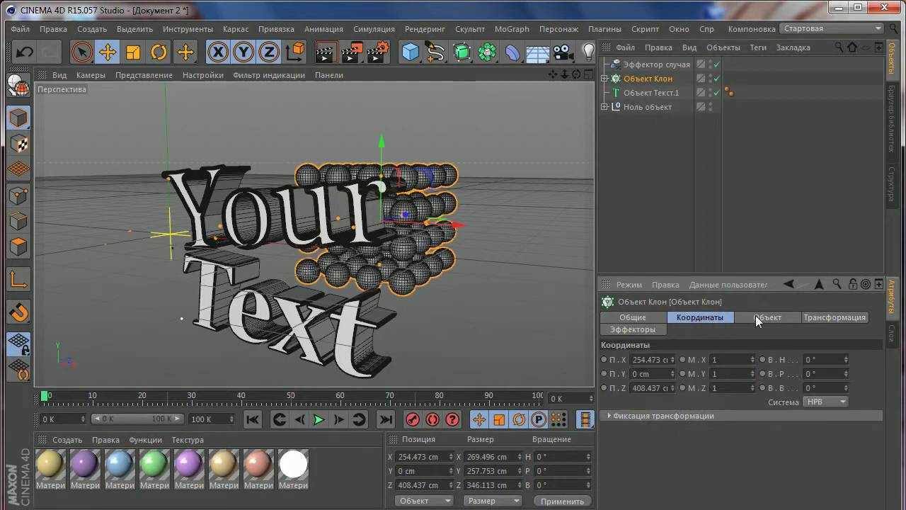
{"action": "left_click", "coordinate": [768, 318]}
{"action": "left_click", "coordinate": [829, 318]}
{"action": "left_click", "coordinate": [779, 317]}
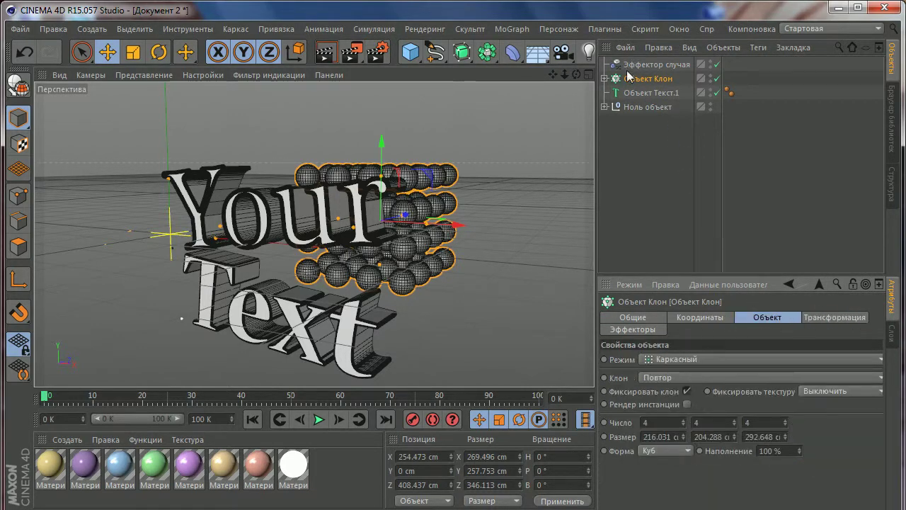
{"action": "left_click", "coordinate": [651, 331]}
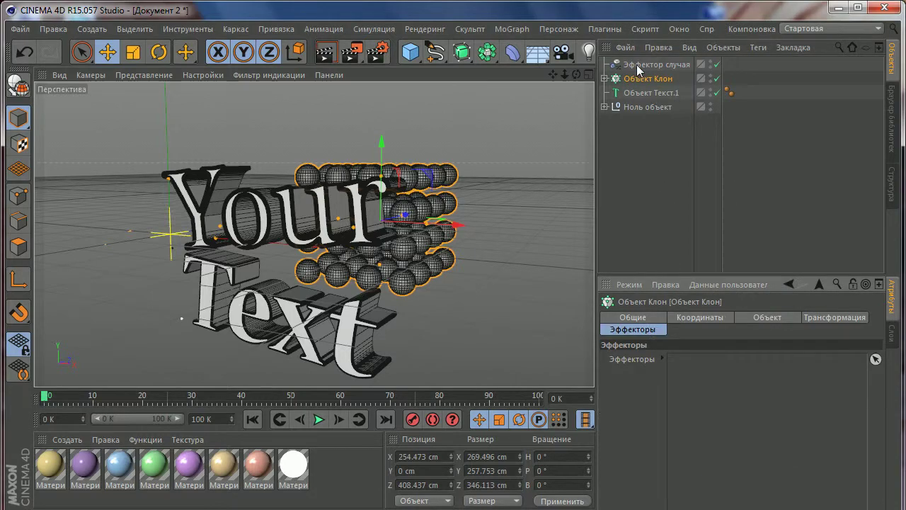
{"action": "left_click_drag", "start_coordinate": [640, 65], "coordinate": [744, 371]}
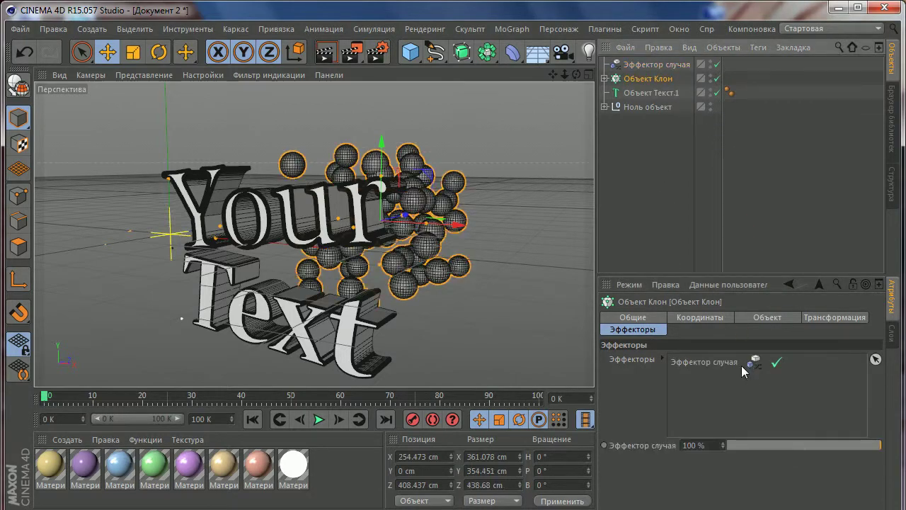
{"action": "mouse_move", "coordinate": [566, 237]}
{"action": "left_mouse_down", "text": "alt"}
{"action": "mouse_move", "coordinate": [389, 285]}
{"action": "mouse_move", "coordinate": [541, 285]}
{"action": "mouse_move", "coordinate": [466, 327]}
{"action": "mouse_move", "coordinate": [451, 240]}
{"action": "mouse_move", "coordinate": [385, 122]}
{"action": "mouse_move", "coordinate": [379, 210]}
{"action": "left_mouse_up", "text": "alt"}
Step: Lower the sphere cloner to Y 8.842 cm and scale the cloud down slightly
{"action": "scroll", "coordinate": [406, 182], "scroll_direction": "down", "scroll_amount": 2}
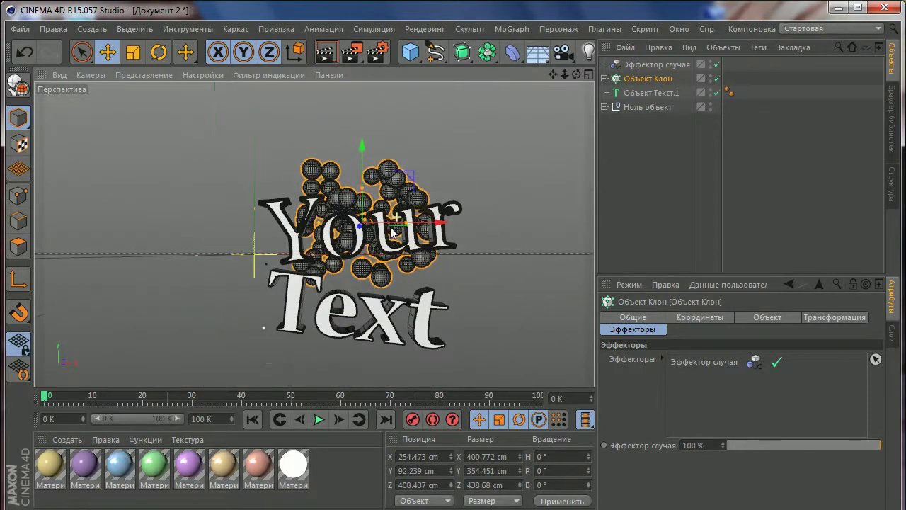
{"action": "mouse_move", "coordinate": [355, 152]}
{"action": "left_mouse_down"}
{"action": "mouse_move", "coordinate": [354, 201]}
{"action": "mouse_move", "coordinate": [355, 190]}
{"action": "left_mouse_up"}
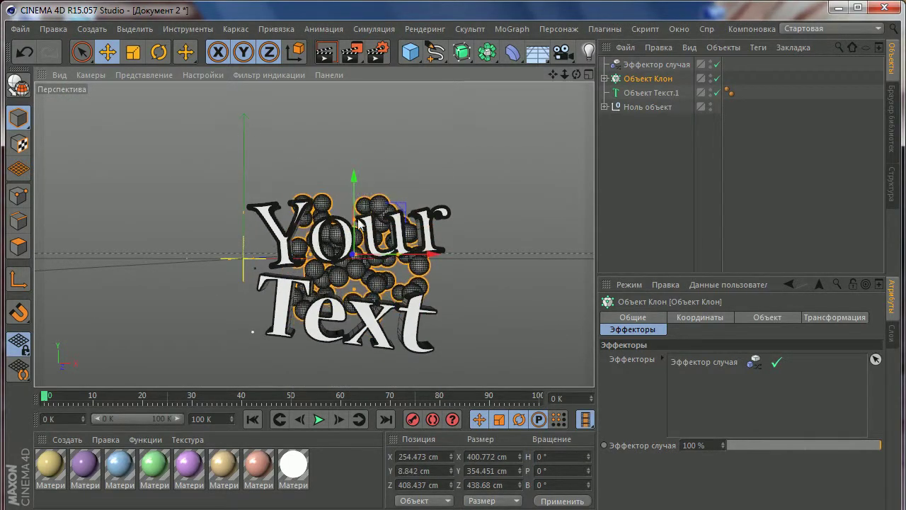
{"action": "left_click", "coordinate": [132, 52]}
{"action": "mouse_move", "coordinate": [198, 225]}
{"action": "left_mouse_down"}
{"action": "mouse_move", "coordinate": [234, 303]}
{"action": "mouse_move", "coordinate": [652, 146]}
{"action": "left_mouse_up"}
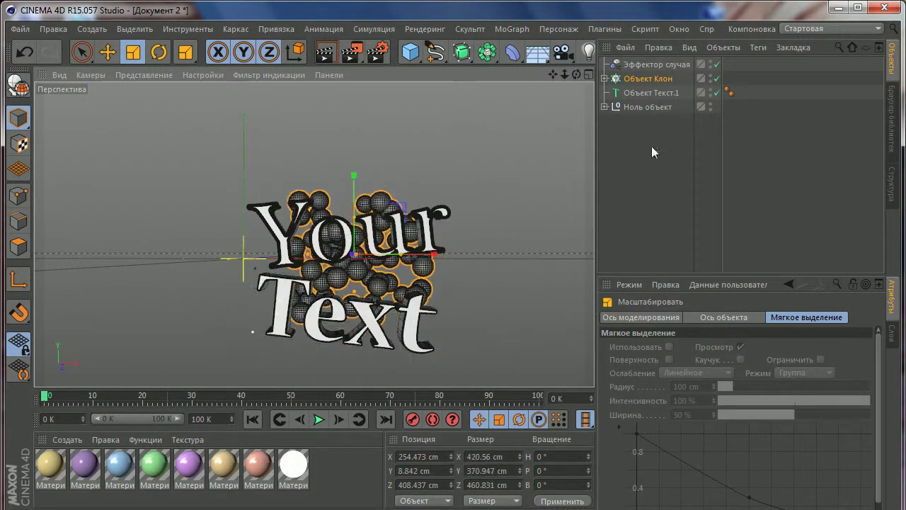
Step: Shrink the cloner's source sphere radius to about 19.786 cm
{"action": "left_click", "coordinate": [605, 78]}
{"action": "left_click", "coordinate": [655, 93]}
{"action": "left_click_drag", "start_coordinate": [254, 154], "coordinate": [168, 195]}
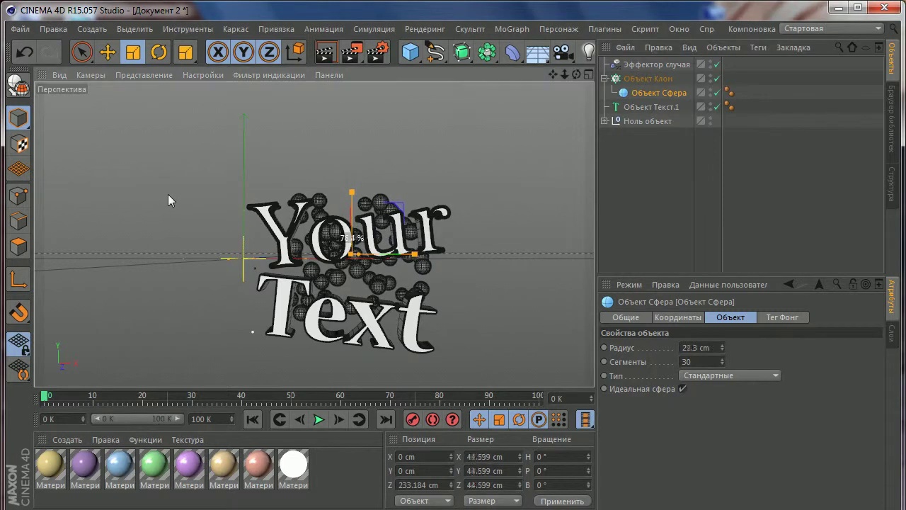
{"action": "left_click_drag", "start_coordinate": [188, 150], "coordinate": [176, 160]}
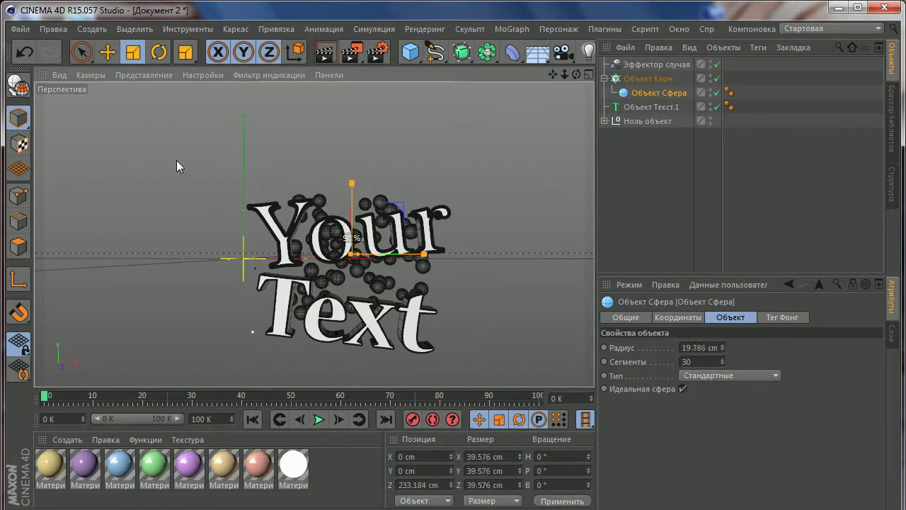
Step: Enlarge the whole sphere cloud and orbit in for a closer view
{"action": "left_click", "coordinate": [660, 80]}
{"action": "left_click_drag", "start_coordinate": [457, 226], "coordinate": [493, 214]}
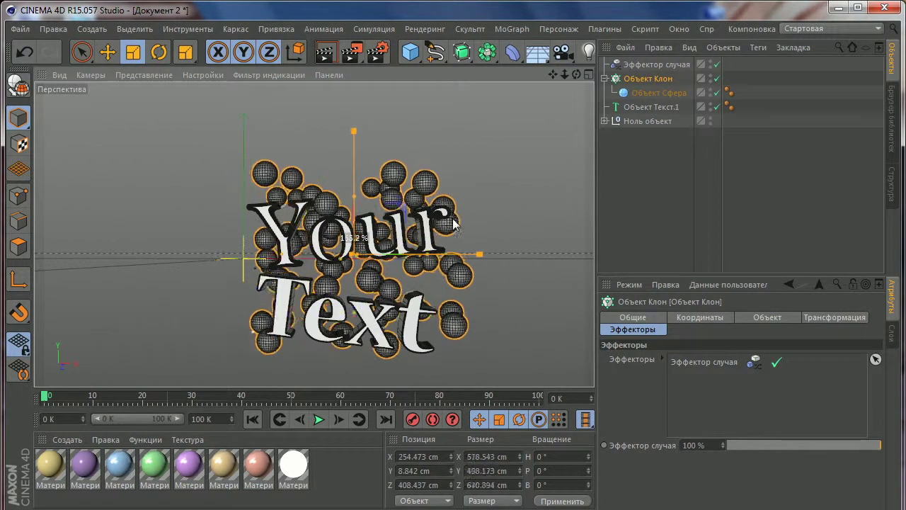
{"action": "left_click", "coordinate": [107, 51]}
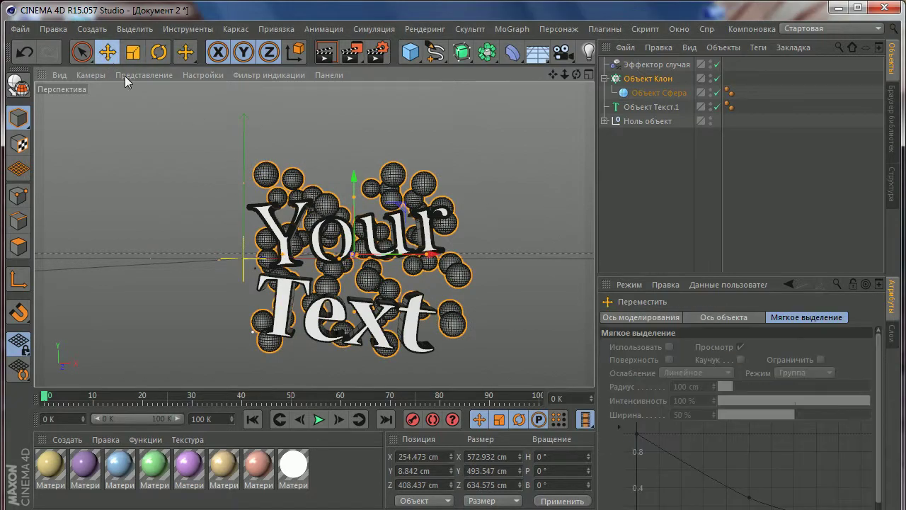
{"action": "mouse_move", "coordinate": [234, 212]}
{"action": "left_mouse_down", "text": "alt"}
{"action": "mouse_move", "coordinate": [148, 240]}
{"action": "mouse_move", "coordinate": [350, 213]}
{"action": "left_mouse_up", "text": "alt"}
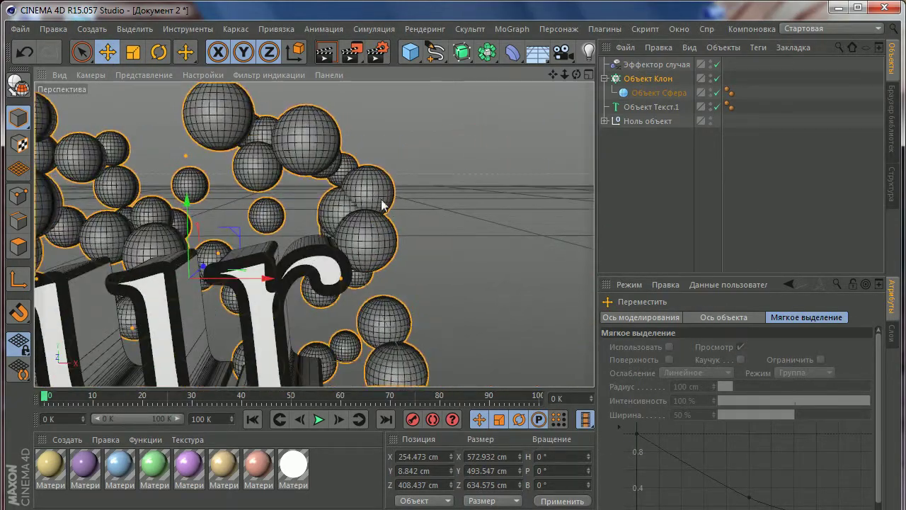
Step: Check the Random effector and source sphere settings, then zoom the view out
{"action": "left_click", "coordinate": [381, 205]}
{"action": "left_click", "coordinate": [642, 92]}
{"action": "left_click", "coordinate": [630, 65]}
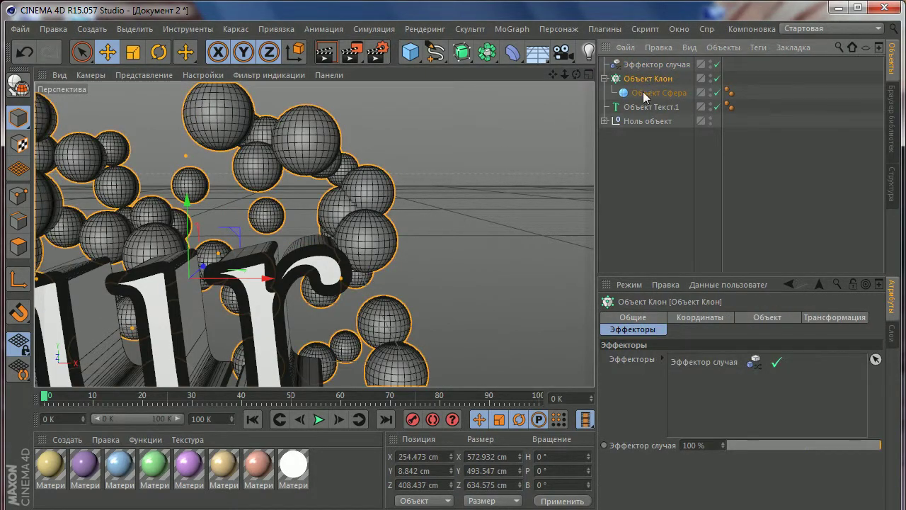
{"action": "left_click", "coordinate": [644, 91]}
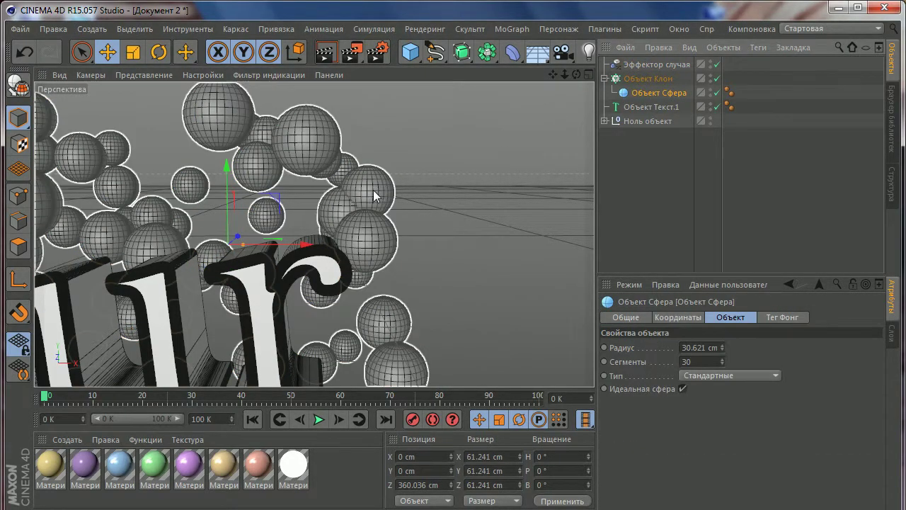
{"action": "scroll", "coordinate": [373, 199], "scroll_direction": "down", "scroll_amount": 3}
{"action": "scroll", "coordinate": [296, 237], "scroll_direction": "down", "scroll_amount": 3}
{"action": "scroll", "coordinate": [296, 236], "scroll_direction": "down", "scroll_amount": 2}
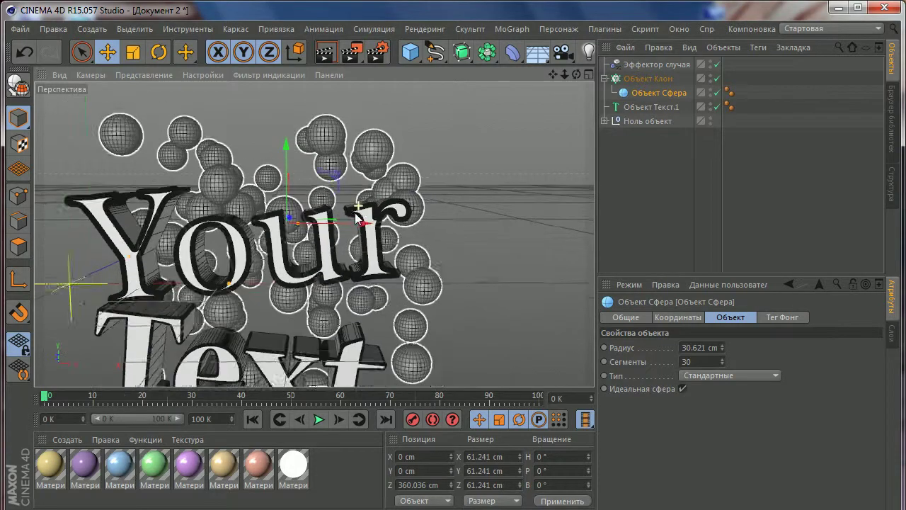
{"action": "scroll", "coordinate": [322, 241], "scroll_direction": "down", "scroll_amount": 2}
Step: Enlarge the spheres to about 112% and rescale the sphere cluster around the text
{"action": "left_click", "coordinate": [133, 53]}
{"action": "left_click_drag", "start_coordinate": [213, 221], "coordinate": [246, 222]}
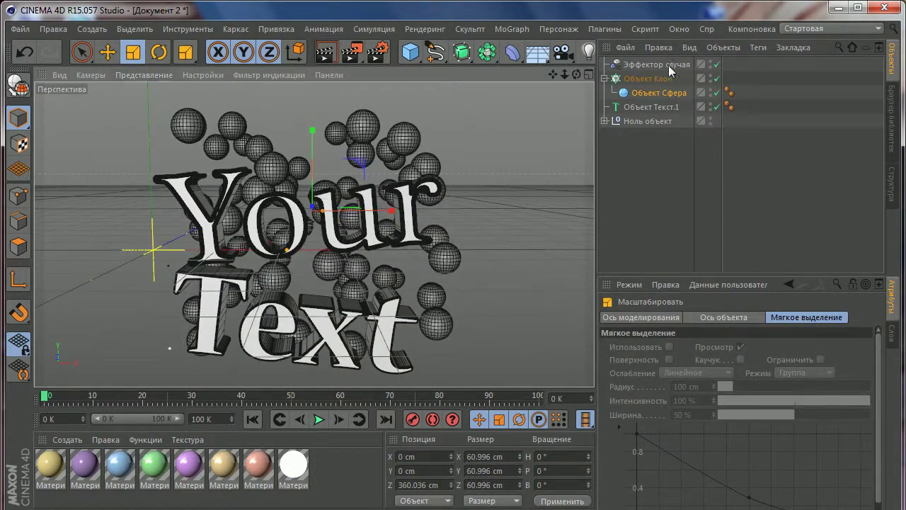
{"action": "left_click", "coordinate": [648, 78]}
{"action": "left_click_drag", "start_coordinate": [461, 243], "coordinate": [157, 281]}
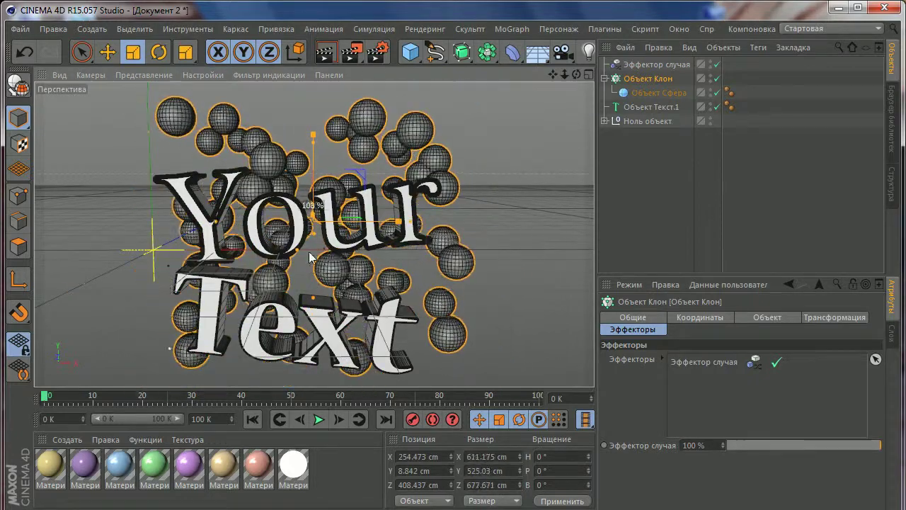
{"action": "scroll", "coordinate": [157, 281], "scroll_direction": "down", "scroll_amount": 3}
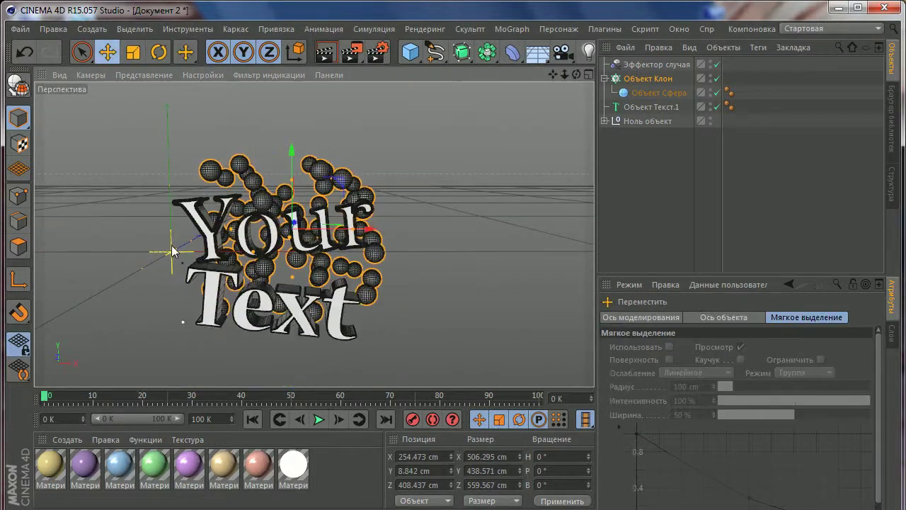
{"action": "key", "text": "e"}
{"action": "left_click", "coordinate": [133, 52]}
{"action": "mouse_move", "coordinate": [134, 163]}
{"action": "left_mouse_down"}
{"action": "mouse_move", "coordinate": [241, 174]}
{"action": "mouse_move", "coordinate": [245, 194]}
{"action": "left_mouse_up"}
{"action": "key", "text": "e"}
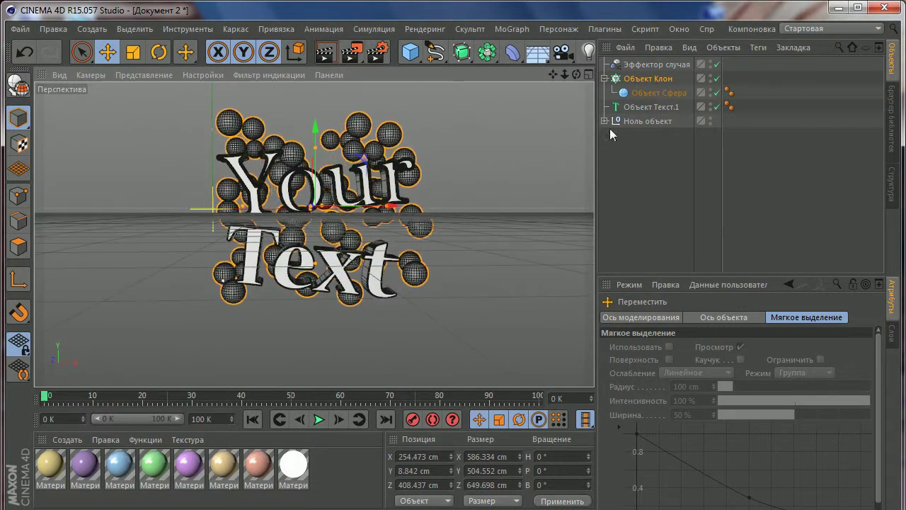
Step: Place a copy, Объект Клон.1, below the title at Y -241.055 cm
{"action": "left_click", "coordinate": [604, 79]}
{"action": "left_click_drag", "start_coordinate": [457, 141], "coordinate": [333, 205], "text": "alt"}
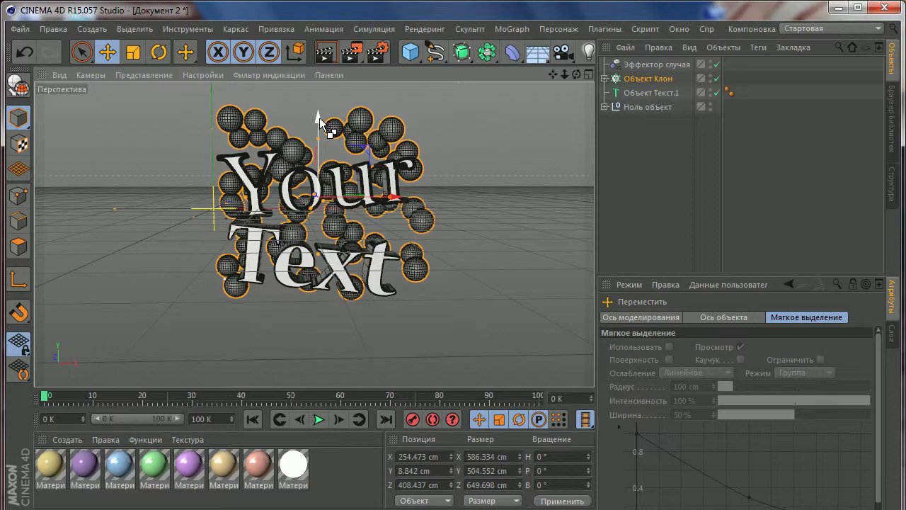
{"action": "left_click_drag", "start_coordinate": [320, 126], "coordinate": [332, 206]}
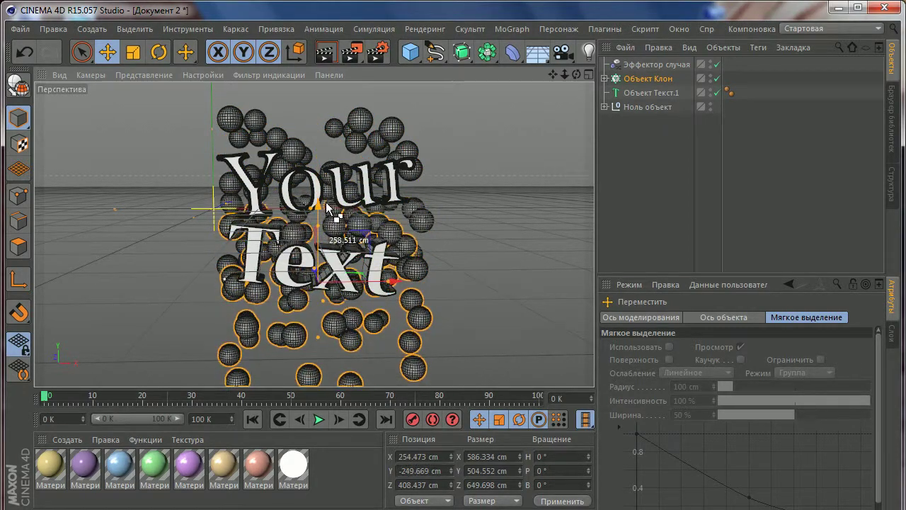
Step: Flip the lower cluster Объект Клон.1 by 180° on B
{"action": "left_click", "coordinate": [399, 133]}
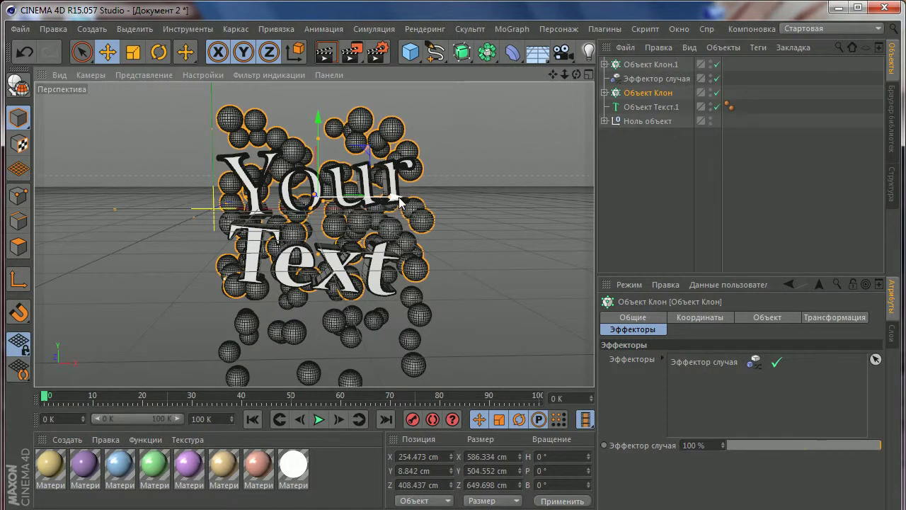
{"action": "left_click", "coordinate": [354, 325]}
{"action": "left_click", "coordinate": [160, 52]}
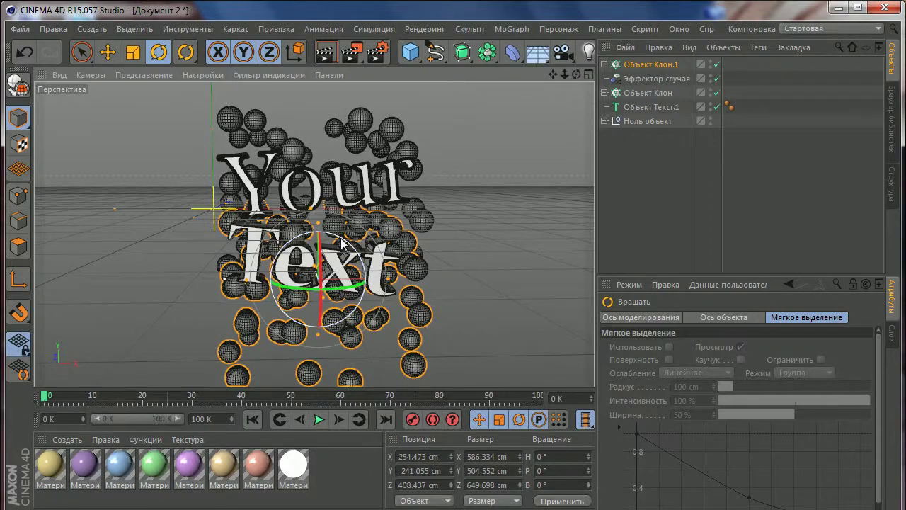
{"action": "mouse_move", "coordinate": [341, 242]}
{"action": "left_mouse_down"}
{"action": "mouse_move", "coordinate": [394, 317]}
{"action": "mouse_move", "coordinate": [309, 304]}
{"action": "mouse_move", "coordinate": [294, 280]}
{"action": "left_mouse_up"}
Step: Copy the original cloner to the left of the title as Объект Клон.2 at X -71.564 cm
{"action": "left_click", "coordinate": [107, 52]}
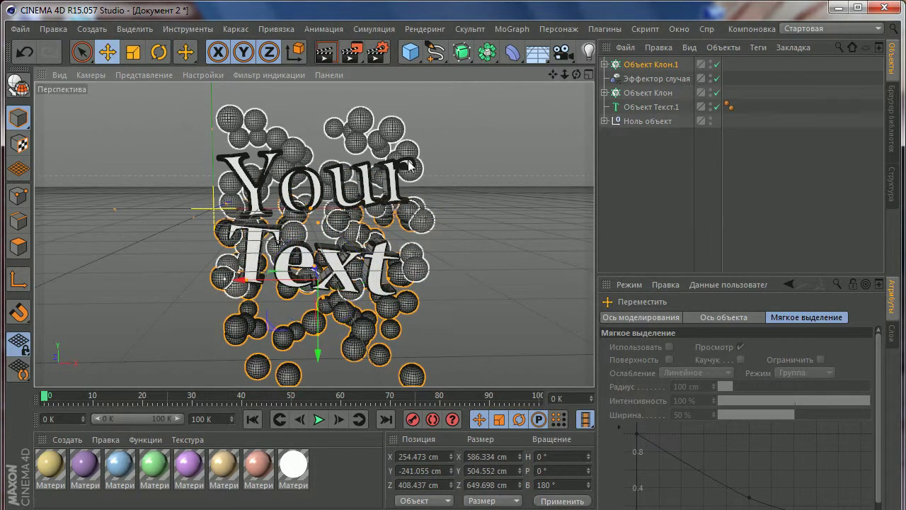
{"action": "left_click", "coordinate": [425, 182]}
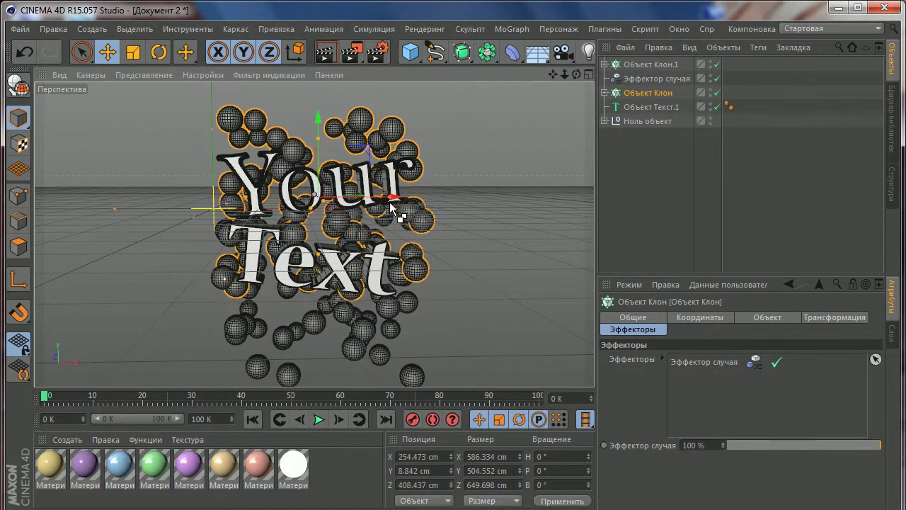
{"action": "left_click_drag", "start_coordinate": [401, 202], "coordinate": [289, 200], "text": "ctrl"}
Step: Scale the left cluster Объект Клон.2 down, discarding a trial rotation
{"action": "key", "text": "r"}
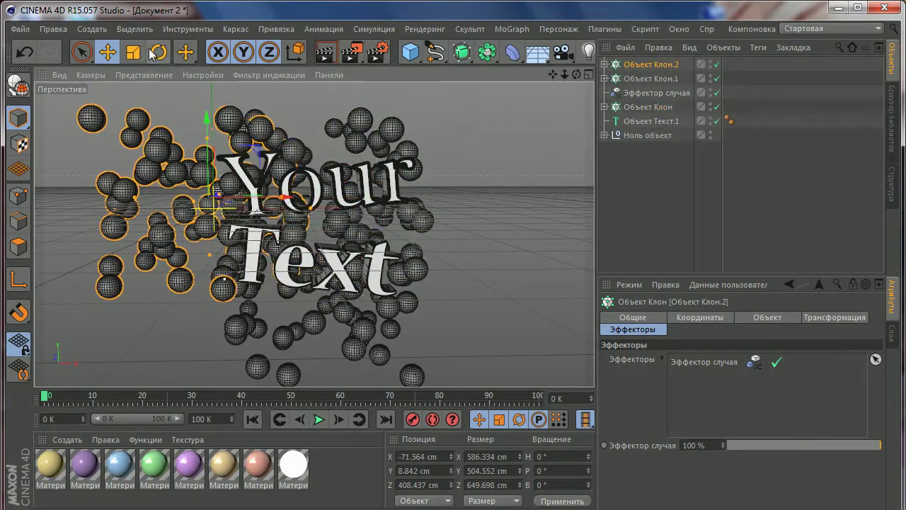
{"action": "left_click_drag", "start_coordinate": [251, 174], "coordinate": [254, 225]}
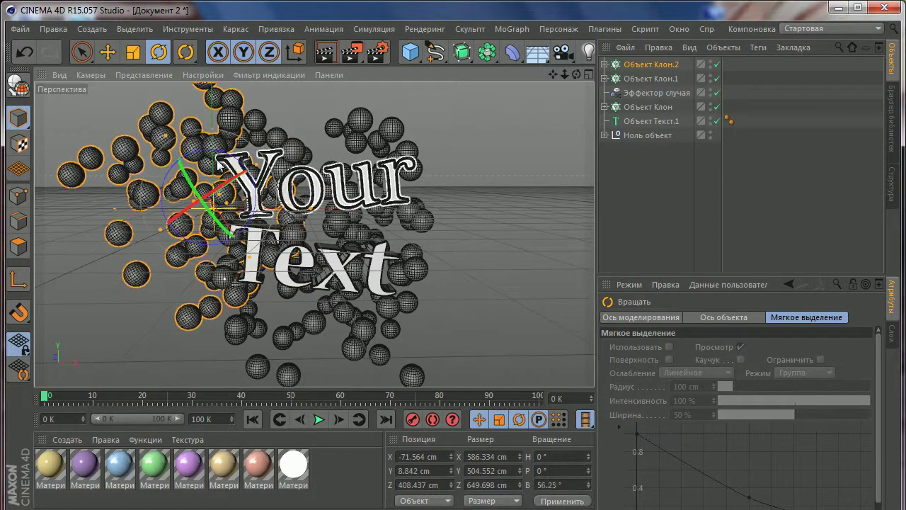
{"action": "key", "text": "ctrl+z"}
{"action": "left_click", "coordinate": [132, 52]}
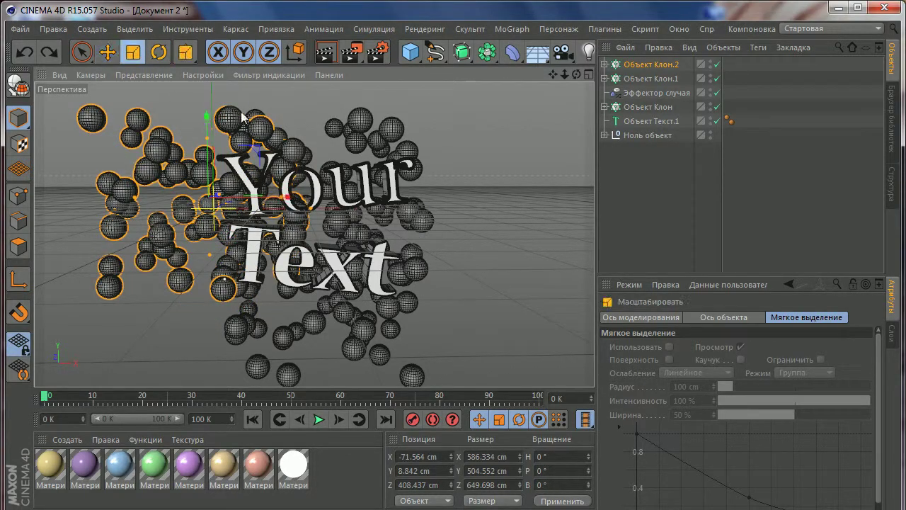
{"action": "mouse_move", "coordinate": [233, 220]}
{"action": "left_mouse_down"}
{"action": "mouse_move", "coordinate": [193, 227]}
{"action": "mouse_move", "coordinate": [206, 225]}
{"action": "left_mouse_up"}
Step: Place a copy, Объект Клон.3, to the right of the title
{"action": "left_click", "coordinate": [108, 52]}
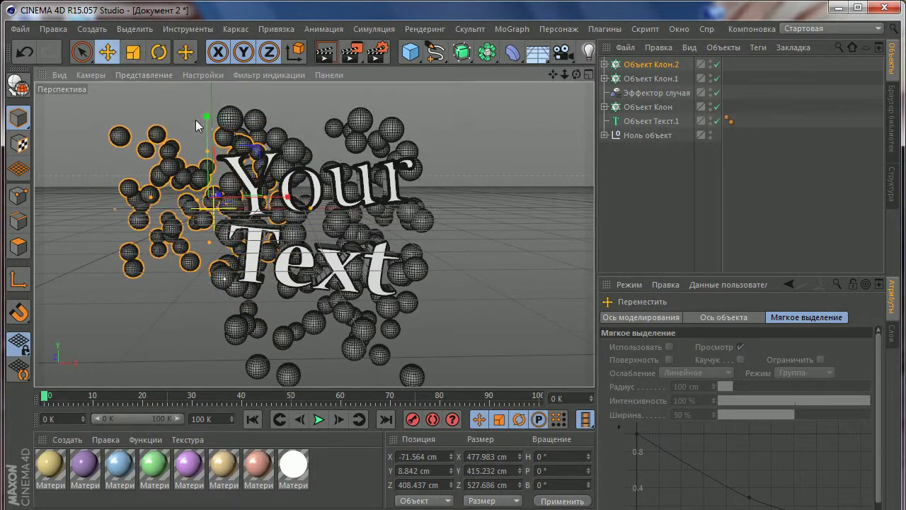
{"action": "left_click_drag", "start_coordinate": [297, 196], "coordinate": [499, 214]}
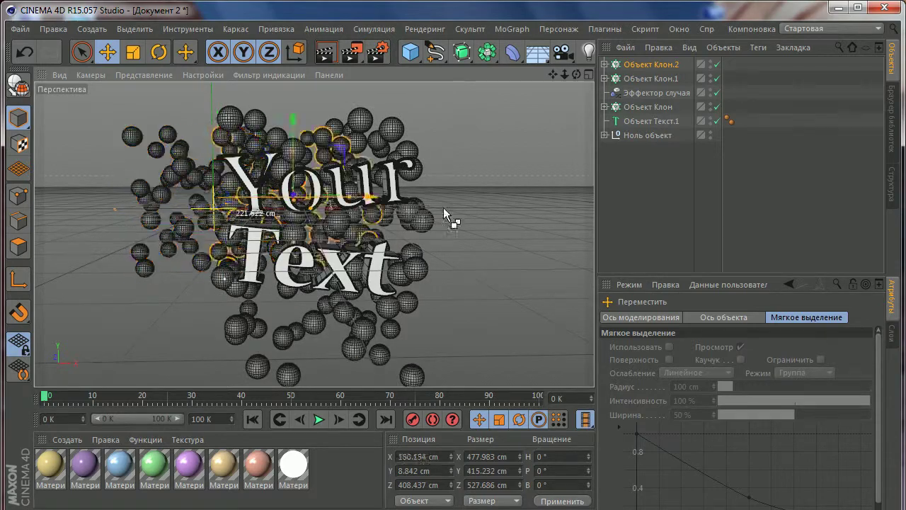
{"action": "key", "text": "ctrl+c"}
{"action": "key", "text": "ctrl+v"}
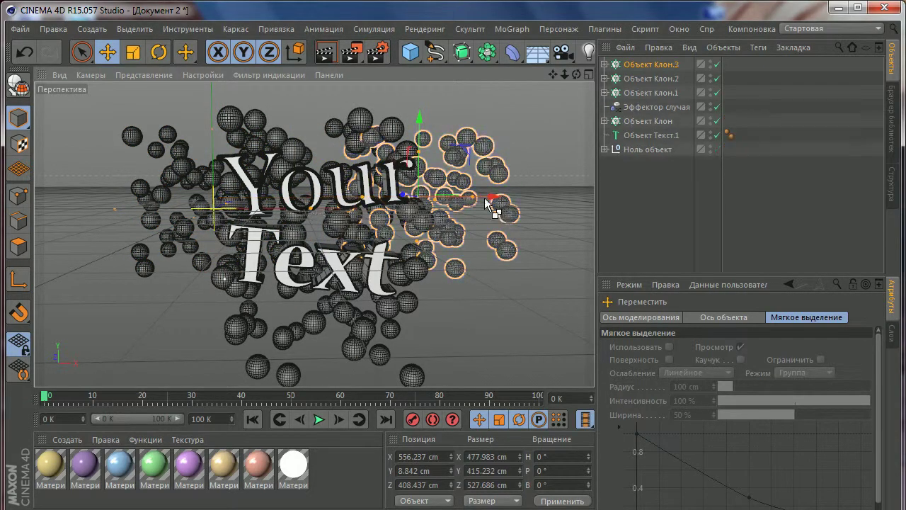
{"action": "left_click_drag", "start_coordinate": [420, 120], "coordinate": [420, 85]}
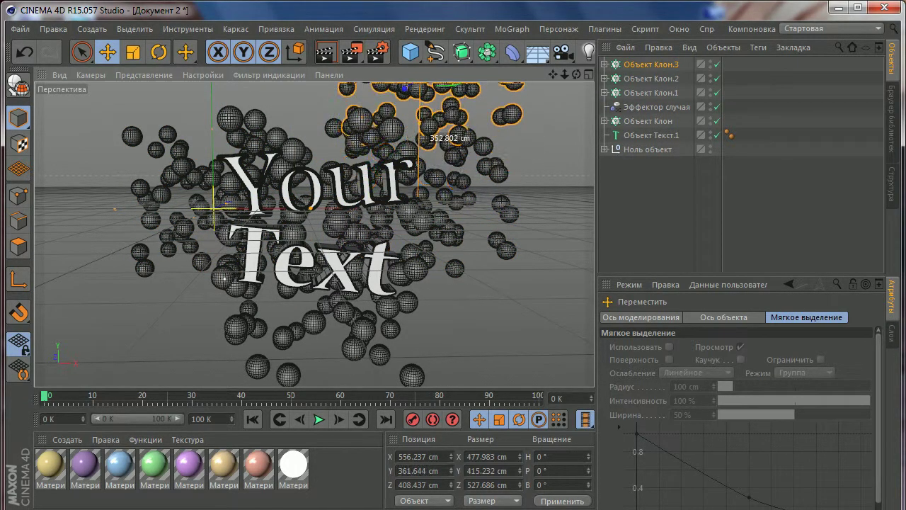
{"action": "key", "text": "ctrl+z"}
{"action": "key", "text": "ctrl+z"}
{"action": "key", "text": "ctrl+z"}
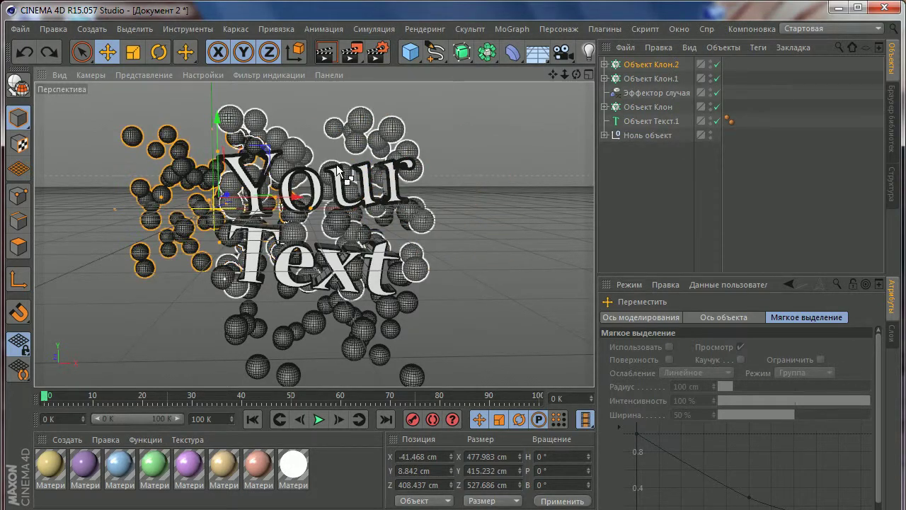
{"action": "left_click_drag", "start_coordinate": [312, 206], "coordinate": [508, 211]}
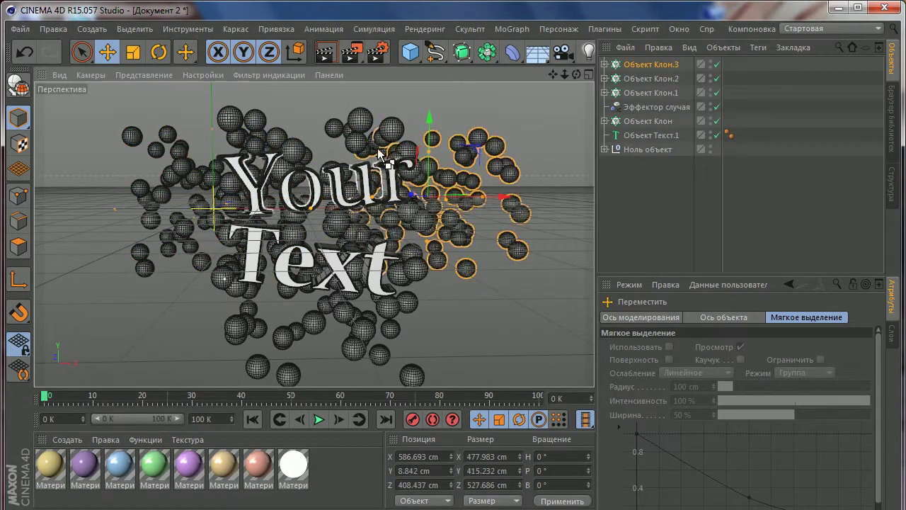
Step: Place another copy, Объект Клон.4, above the title at Y 288.415 cm
{"action": "left_click", "coordinate": [318, 130]}
{"action": "left_click_drag", "start_coordinate": [317, 119], "coordinate": [318, 89], "text": "ctrl"}
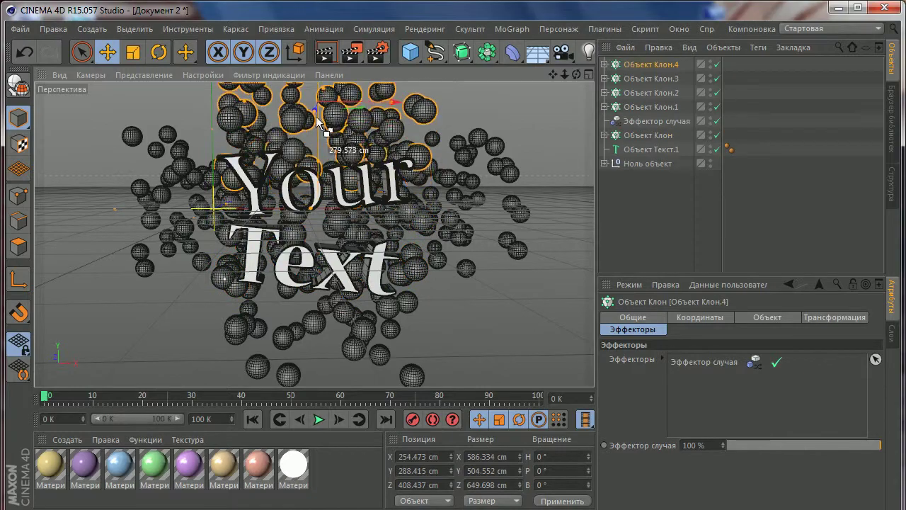
{"action": "scroll", "coordinate": [337, 158], "scroll_direction": "up", "scroll_amount": 1}
{"action": "scroll", "coordinate": [337, 157], "scroll_direction": "up", "scroll_amount": 1}
{"action": "scroll", "coordinate": [338, 157], "scroll_direction": "down", "scroll_amount": 2}
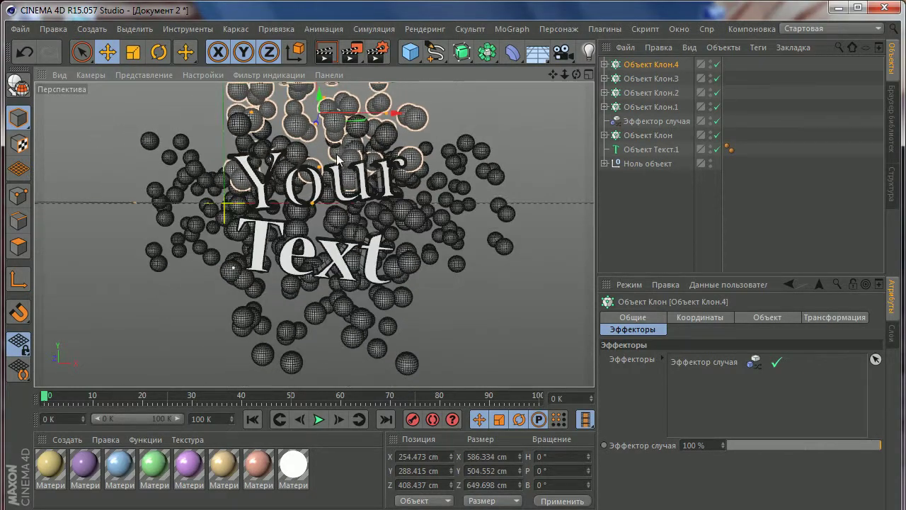
{"action": "scroll", "coordinate": [337, 157], "scroll_direction": "up", "scroll_amount": 1}
{"action": "scroll", "coordinate": [321, 238], "scroll_direction": "up", "scroll_amount": 2}
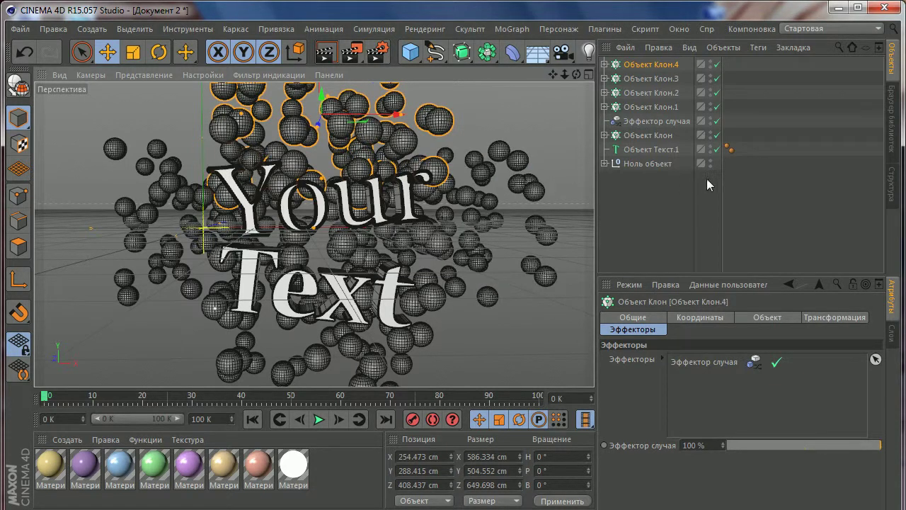
Step: Set Объект Клон.1's clone counts to 3
{"action": "left_click", "coordinate": [605, 107]}
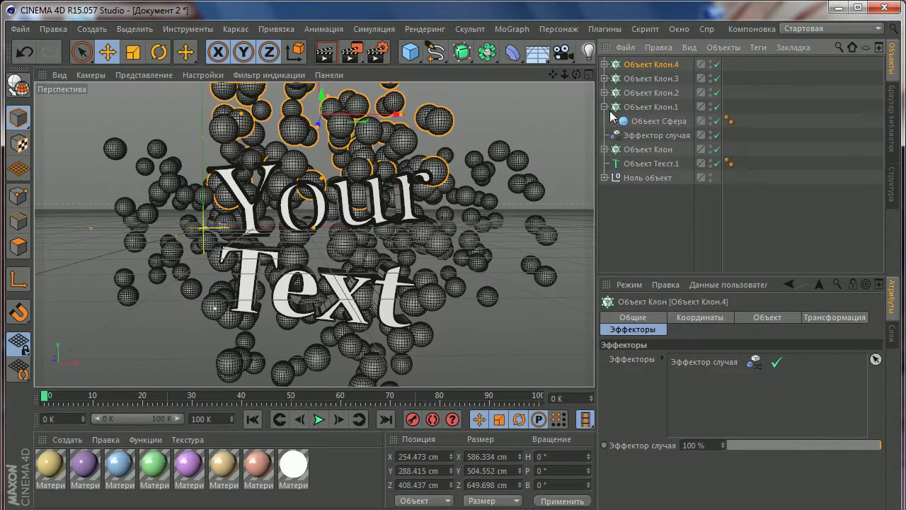
{"action": "left_click", "coordinate": [631, 107]}
{"action": "left_click", "coordinate": [606, 107]}
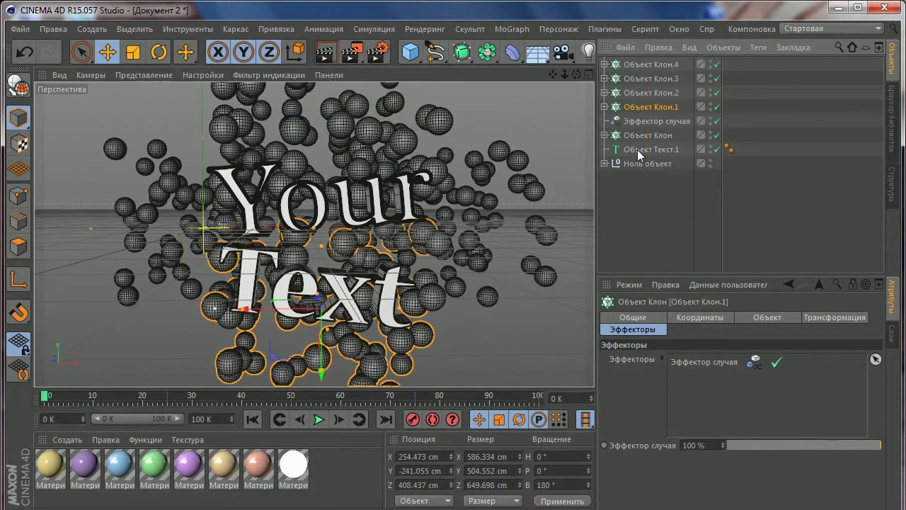
{"action": "left_click", "coordinate": [825, 318]}
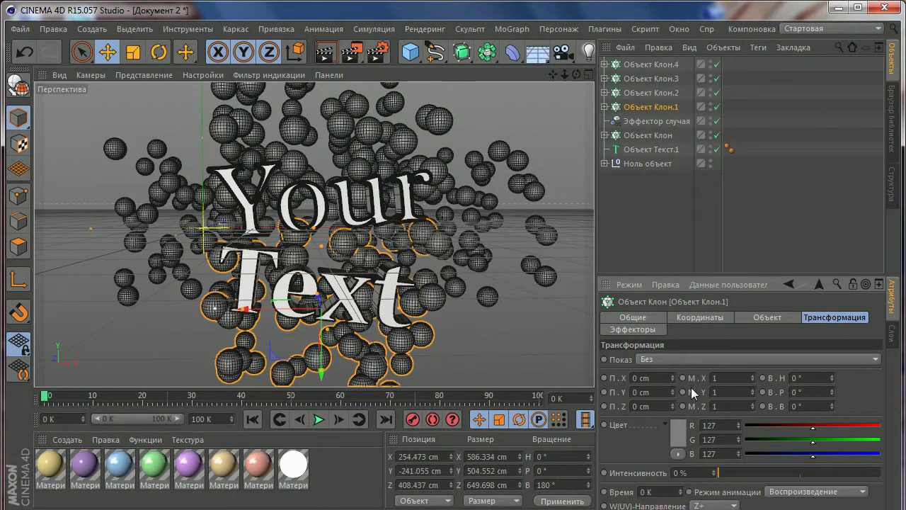
{"action": "left_click", "coordinate": [763, 316]}
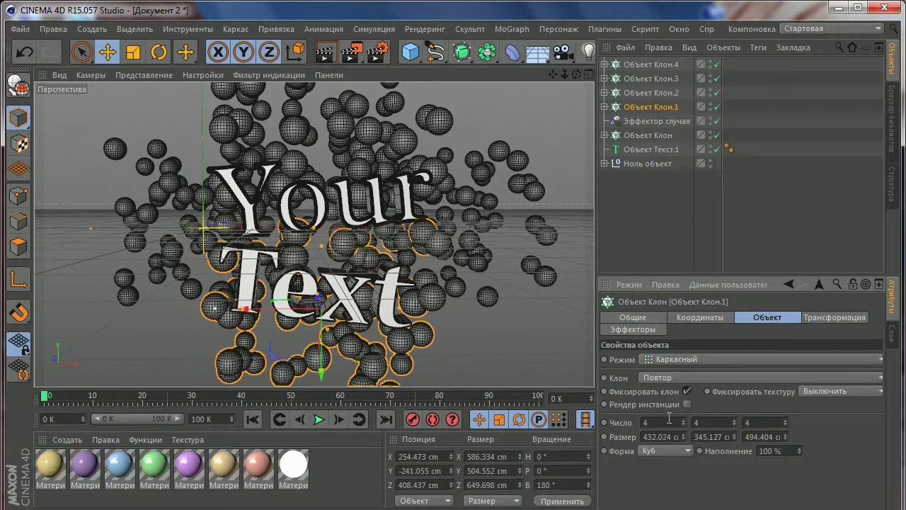
{"action": "left_click", "coordinate": [715, 422]}
{"action": "type", "text": "3"}
{"action": "key", "text": "Tab"}
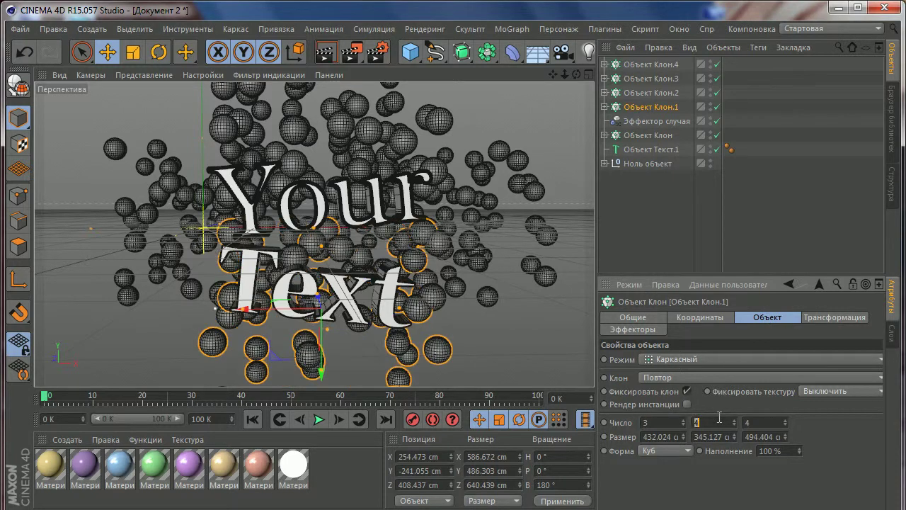
{"action": "type", "text": "3"}
{"action": "key", "text": "Return"}
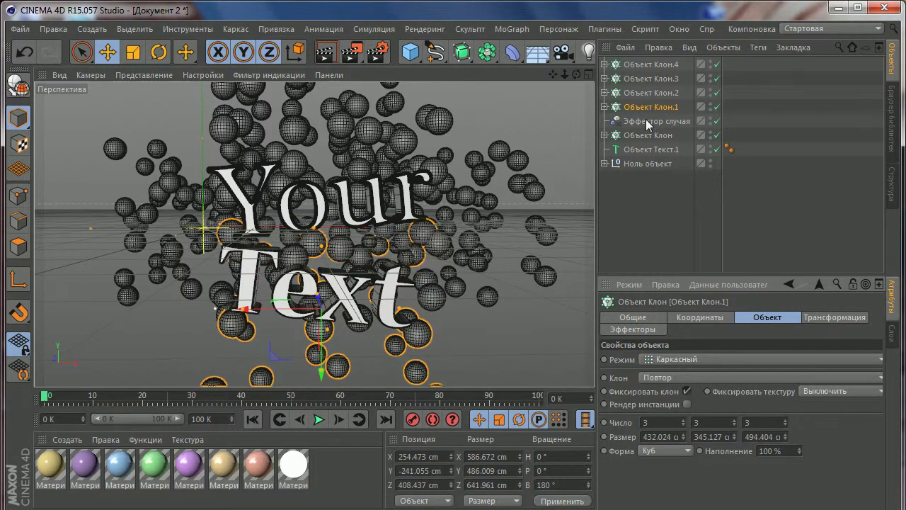
Step: Select all five cloners, leaving the Random effector out of the selection
{"action": "left_click", "coordinate": [646, 94]}
{"action": "left_click", "coordinate": [644, 101]}
{"action": "left_click", "coordinate": [644, 97]}
{"action": "left_click", "coordinate": [643, 102]}
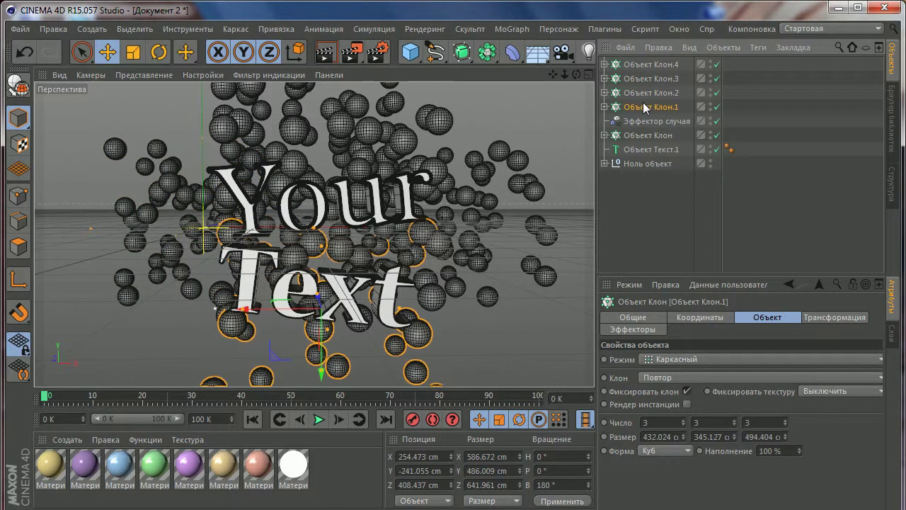
{"action": "left_click", "coordinate": [636, 137]}
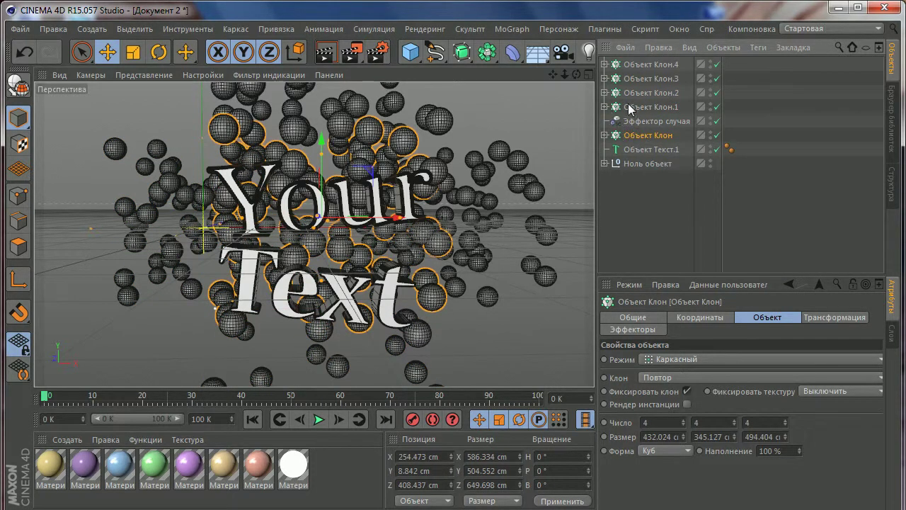
{"action": "left_click", "coordinate": [651, 62], "text": "shift"}
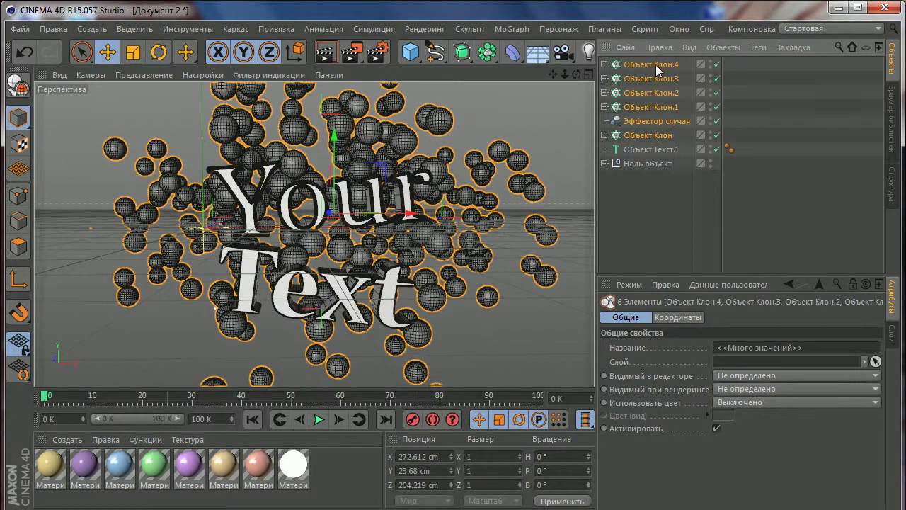
{"action": "left_click", "coordinate": [646, 122], "text": "ctrl"}
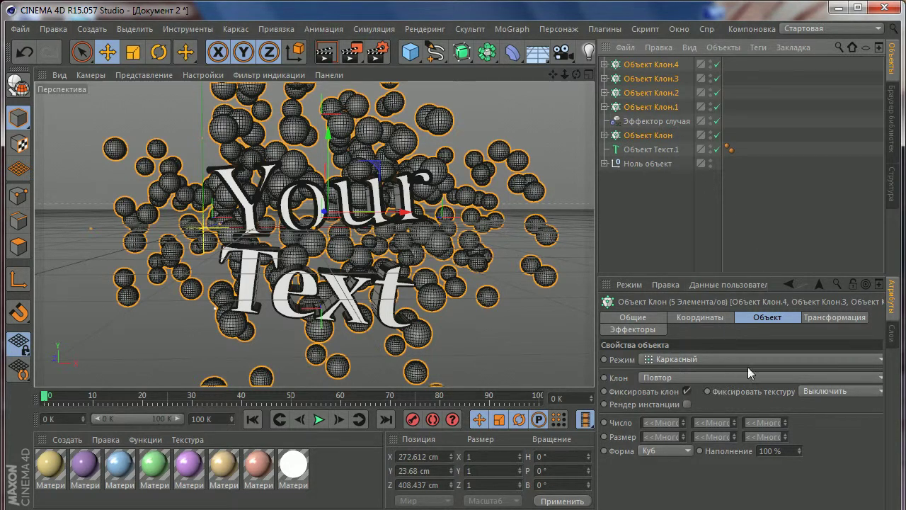
Step: Set Count to 3/3/3 on all selected cloners
{"action": "left_click", "coordinate": [663, 423]}
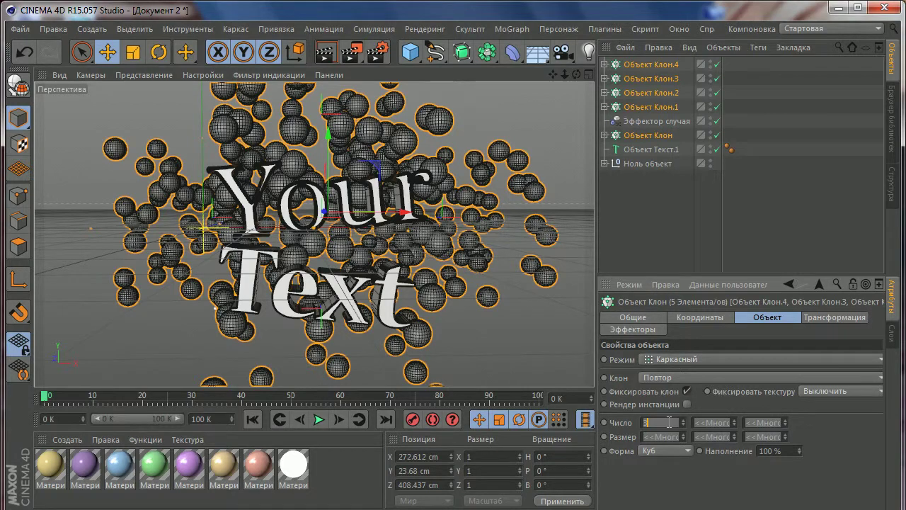
{"action": "type", "text": "3"}
{"action": "key", "text": "Tab"}
{"action": "type", "text": "3"}
{"action": "key", "text": "Tab"}
{"action": "type", "text": "3"}
{"action": "key", "text": "Return"}
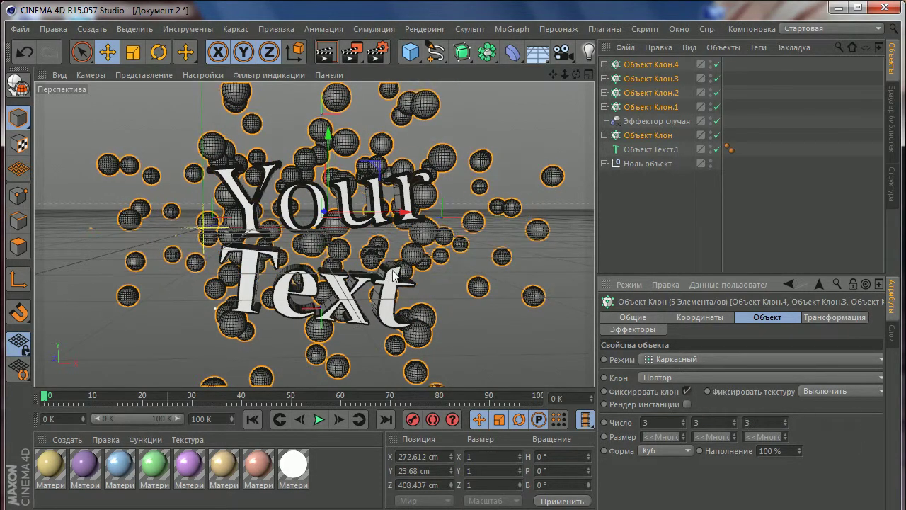
Step: Face the text head-on and scale the sphere clusters in tighter around it
{"action": "scroll", "coordinate": [470, 192], "scroll_direction": "down", "scroll_amount": 2}
{"action": "scroll", "coordinate": [469, 192], "scroll_direction": "down", "scroll_amount": 2}
{"action": "scroll", "coordinate": [470, 193], "scroll_direction": "down", "scroll_amount": 2}
{"action": "left_click_drag", "start_coordinate": [469, 193], "coordinate": [329, 199], "text": "alt"}
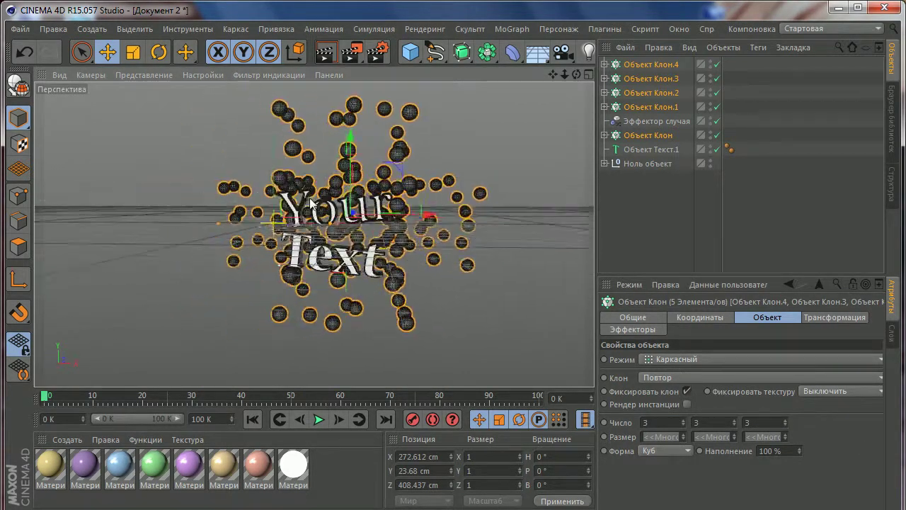
{"action": "left_click", "coordinate": [132, 54]}
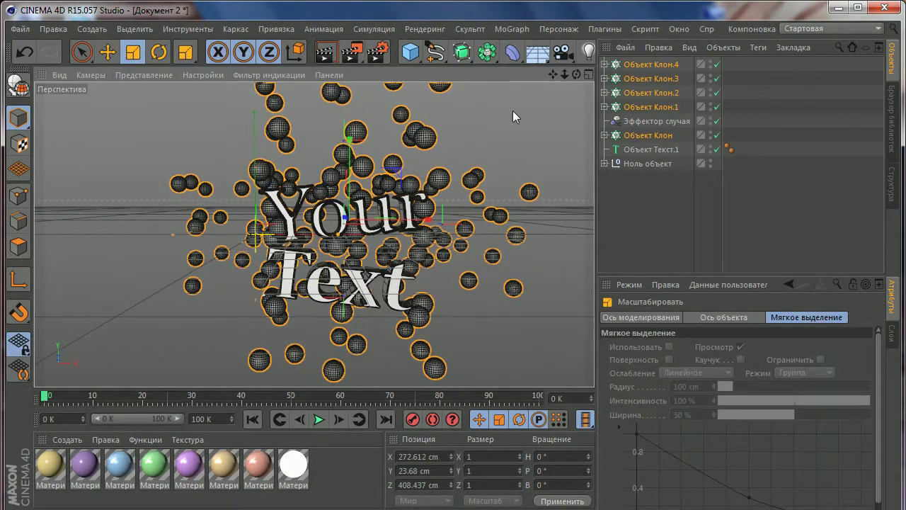
{"action": "mouse_move", "coordinate": [513, 113]}
{"action": "left_mouse_down"}
{"action": "mouse_move", "coordinate": [406, 177]}
{"action": "mouse_move", "coordinate": [652, 82]}
{"action": "left_mouse_up"}
Step: Resize the source spheres of Объект Клон.4 and Объект Клон.3 to different sizes
{"action": "left_click", "coordinate": [605, 64]}
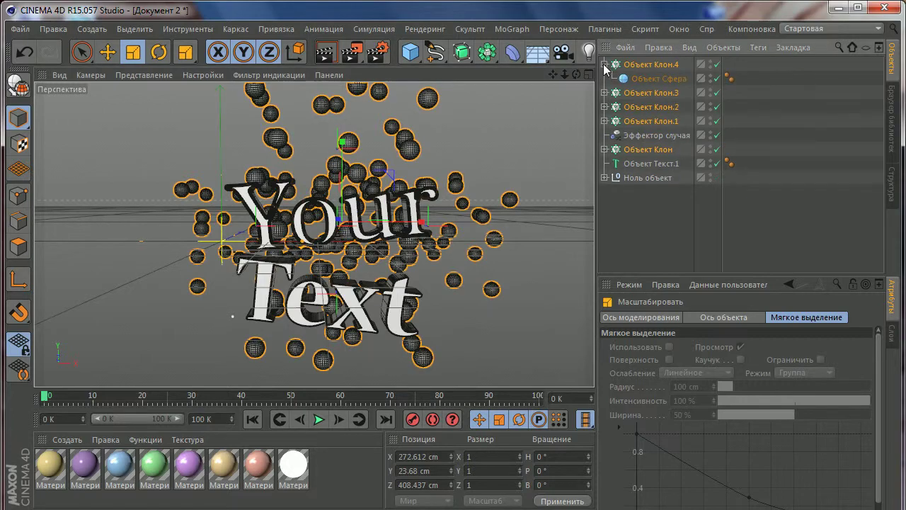
{"action": "left_click", "coordinate": [626, 82]}
{"action": "left_click_drag", "start_coordinate": [377, 153], "coordinate": [383, 183]}
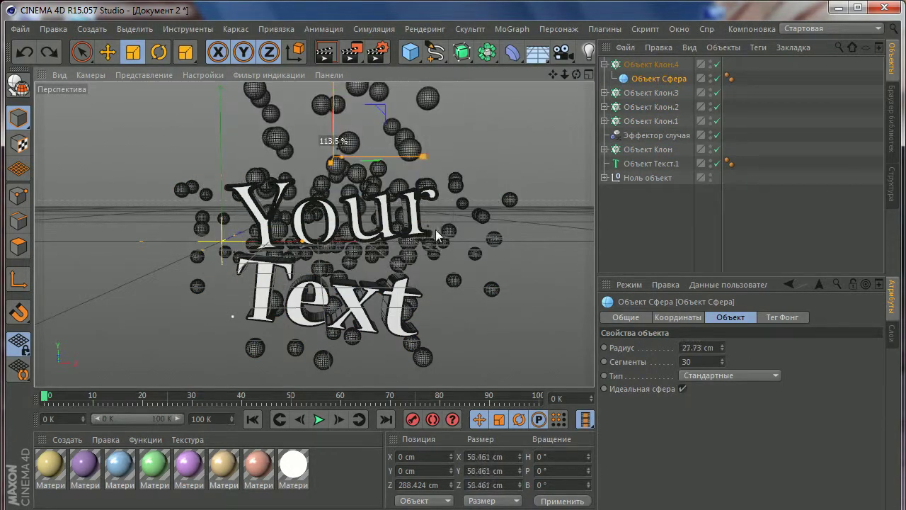
{"action": "left_click_drag", "start_coordinate": [383, 183], "coordinate": [529, 205]}
{"action": "left_click", "coordinate": [605, 93]}
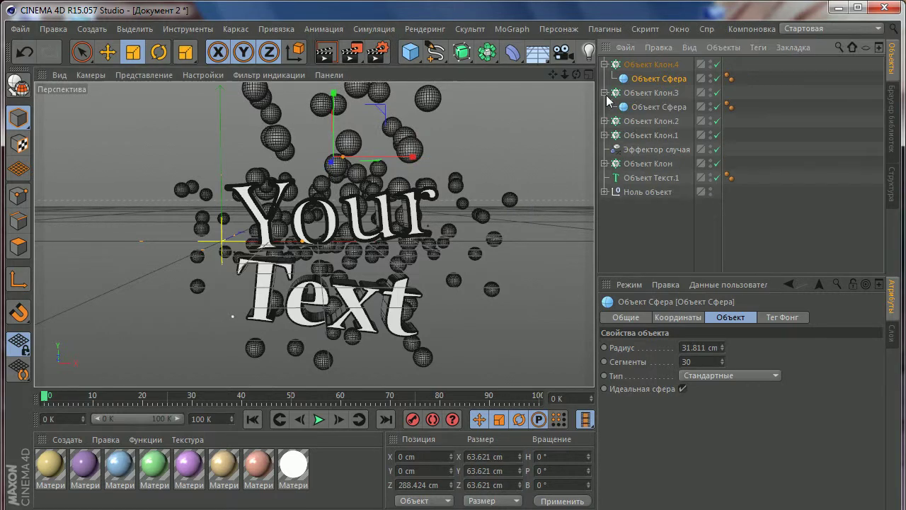
{"action": "left_click_drag", "start_coordinate": [489, 172], "coordinate": [454, 149]}
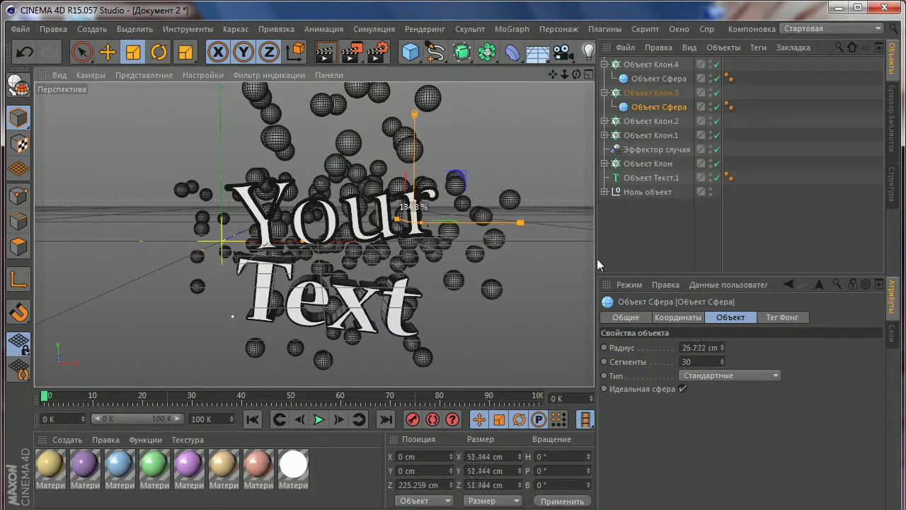
Step: Enlarge the source spheres of Объект Клон.2, Объект Клон.1 and Объект Клон
{"action": "left_click", "coordinate": [606, 121]}
{"action": "left_click", "coordinate": [659, 136]}
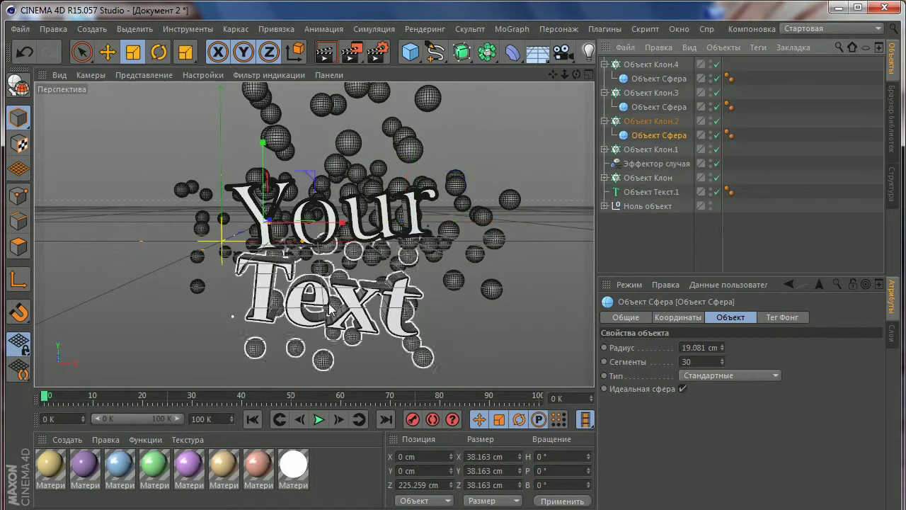
{"action": "left_click_drag", "start_coordinate": [283, 297], "coordinate": [326, 300]}
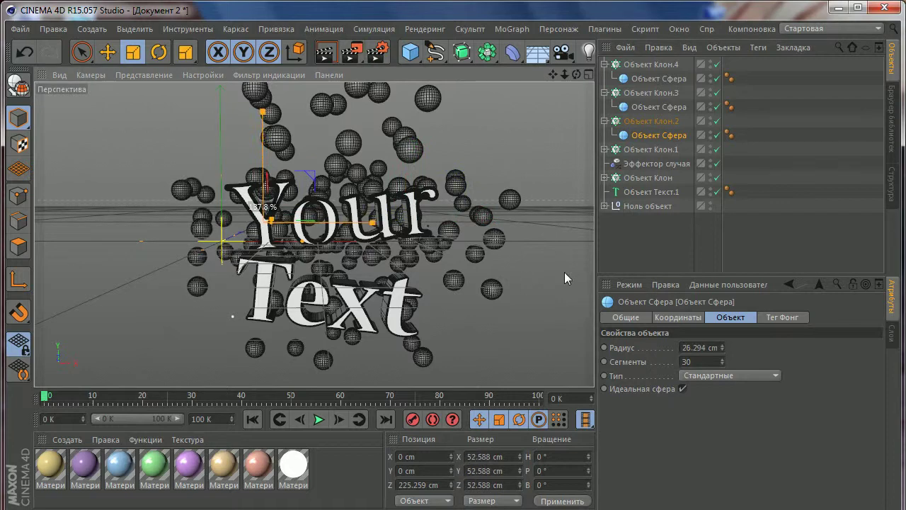
{"action": "left_click", "coordinate": [605, 149]}
{"action": "left_click", "coordinate": [658, 164]}
{"action": "left_click_drag", "start_coordinate": [496, 311], "coordinate": [595, 240]}
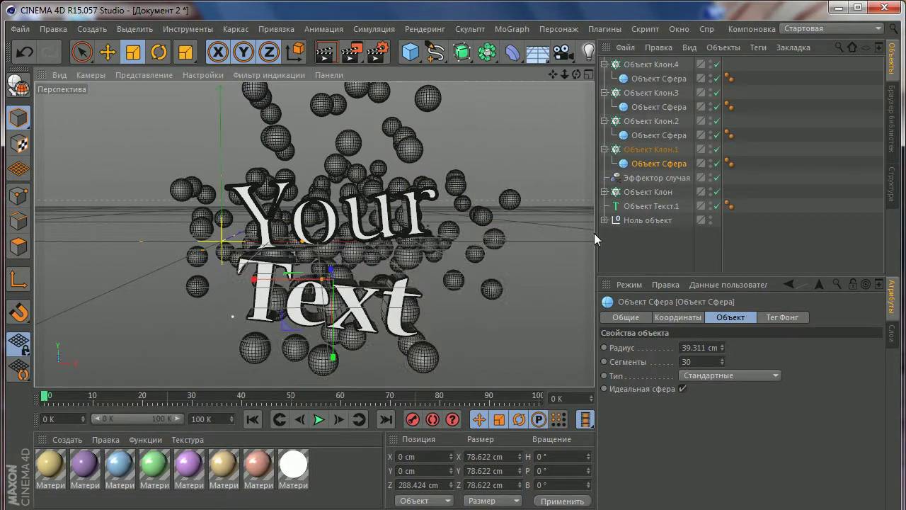
{"action": "left_click", "coordinate": [605, 191]}
{"action": "left_click", "coordinate": [658, 206]}
{"action": "mouse_move", "coordinate": [369, 297]}
{"action": "left_mouse_down"}
{"action": "mouse_move", "coordinate": [425, 300]}
{"action": "mouse_move", "coordinate": [416, 180]}
{"action": "mouse_move", "coordinate": [624, 170]}
{"action": "left_mouse_up"}
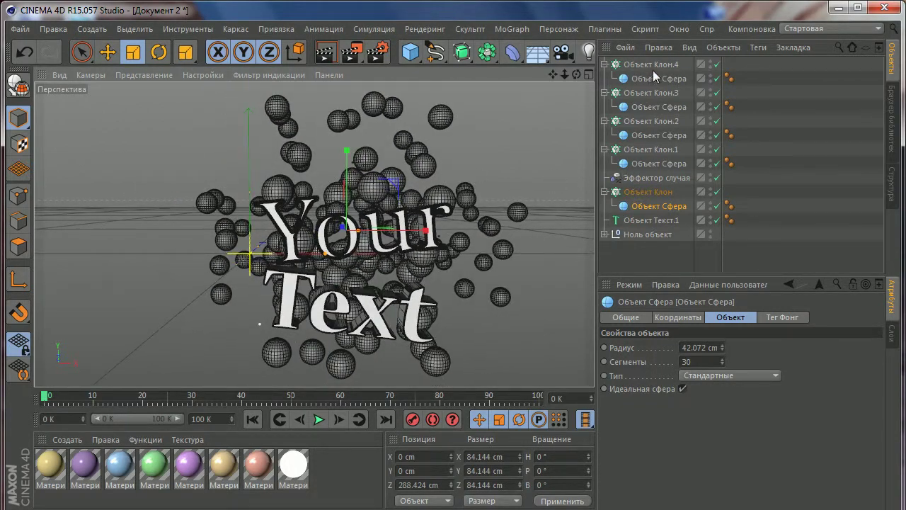
Step: Scale several source spheres up together, then collapse the cloner hierarchies
{"action": "left_click", "coordinate": [643, 163], "text": "ctrl"}
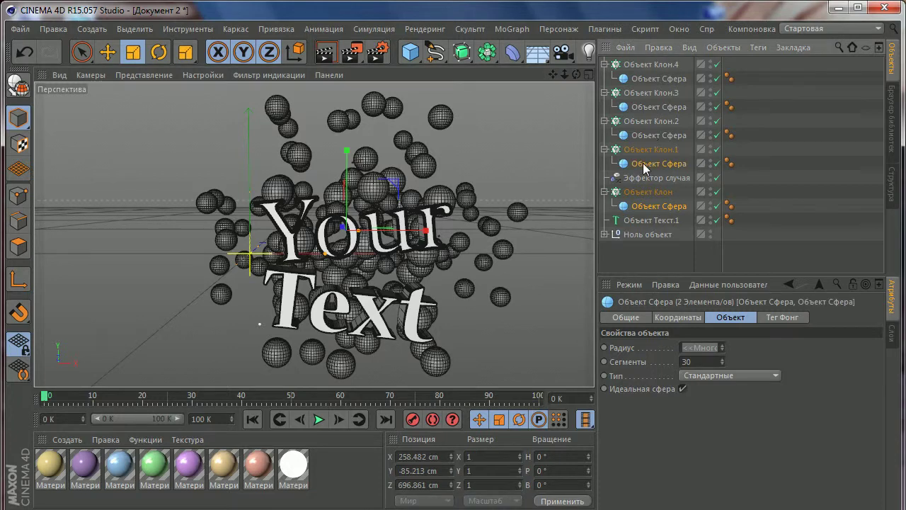
{"action": "left_click", "coordinate": [648, 206]}
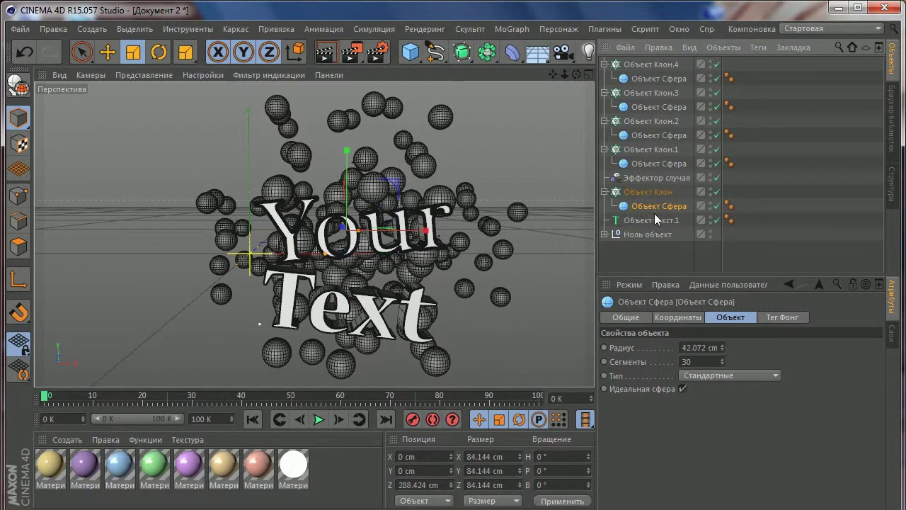
{"action": "left_click", "coordinate": [653, 165], "text": "ctrl"}
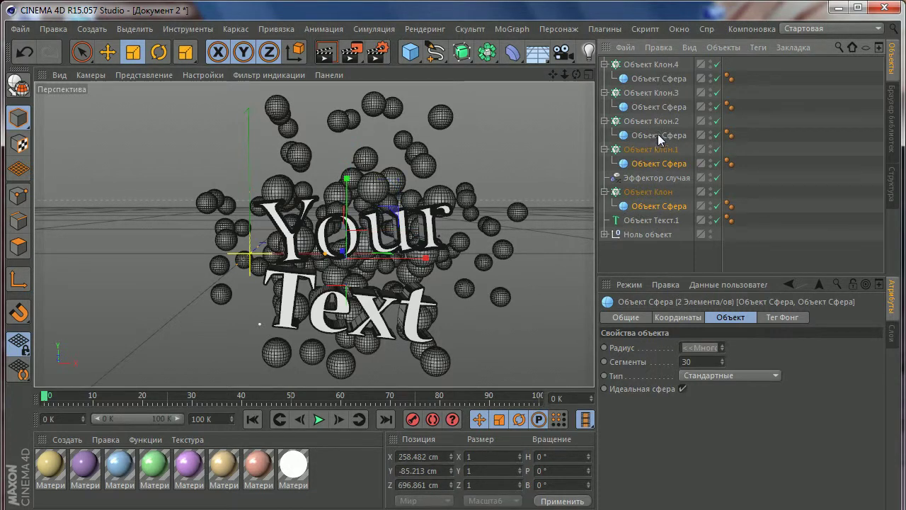
{"action": "left_click", "coordinate": [132, 52]}
{"action": "mouse_move", "coordinate": [172, 170]}
{"action": "left_mouse_down"}
{"action": "mouse_move", "coordinate": [257, 185]}
{"action": "mouse_move", "coordinate": [289, 168]}
{"action": "mouse_move", "coordinate": [331, 177]}
{"action": "left_mouse_up"}
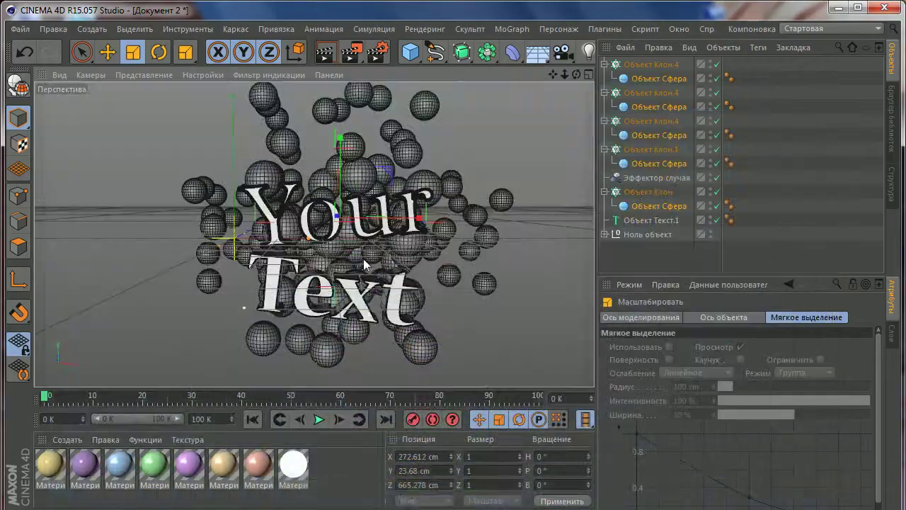
{"action": "left_click", "coordinate": [600, 173]}
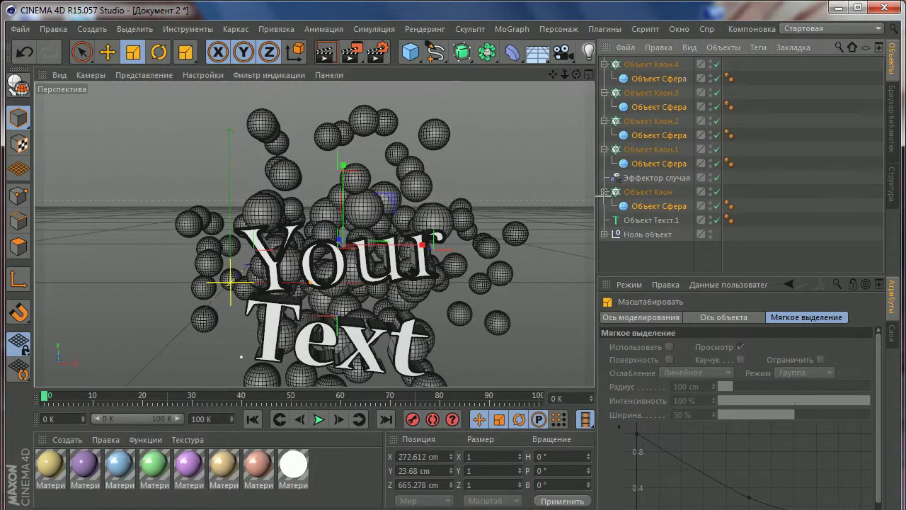
{"action": "left_click", "coordinate": [605, 150]}
{"action": "left_click", "coordinate": [604, 122]}
Step: Lower the Клон.4 sphere cluster slightly and move Клон.1 below the text
{"action": "left_click", "coordinate": [605, 93]}
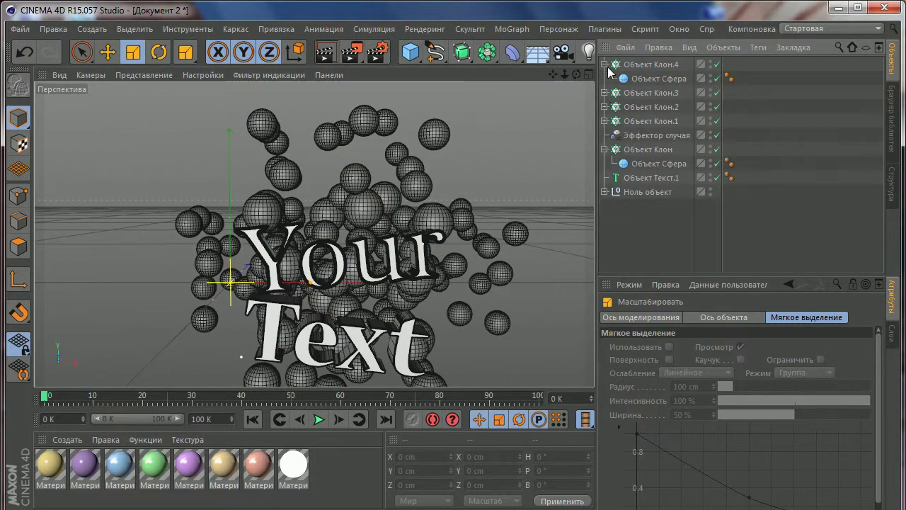
{"action": "left_click", "coordinate": [604, 64]}
{"action": "left_click", "coordinate": [650, 65]}
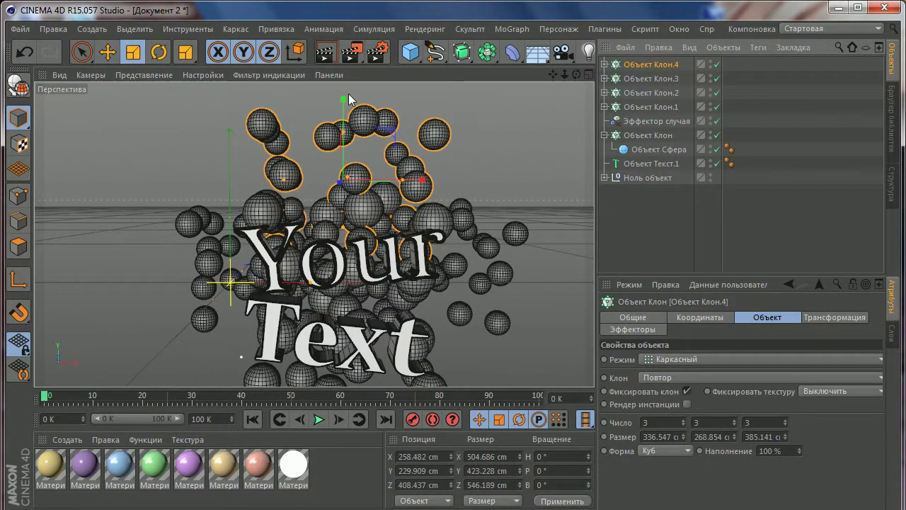
{"action": "left_click", "coordinate": [110, 54]}
{"action": "left_click_drag", "start_coordinate": [342, 105], "coordinate": [362, 301]}
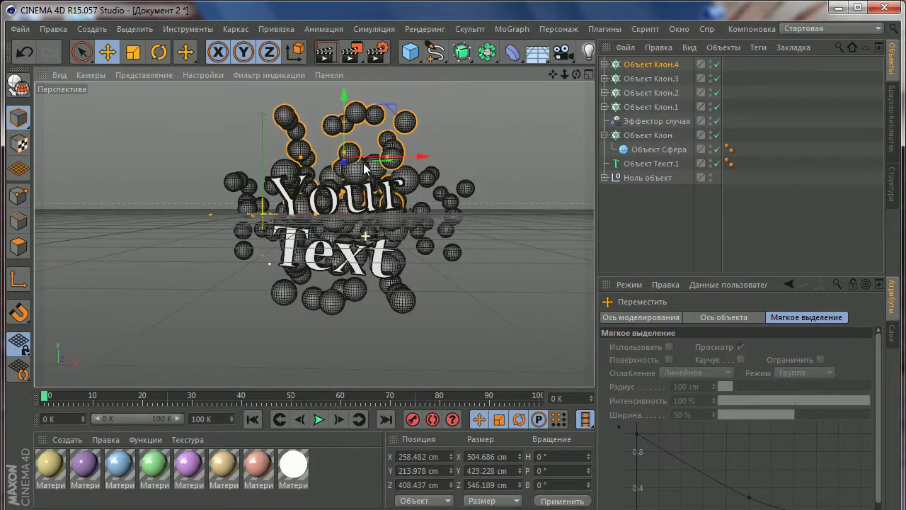
{"action": "left_click", "coordinate": [363, 300]}
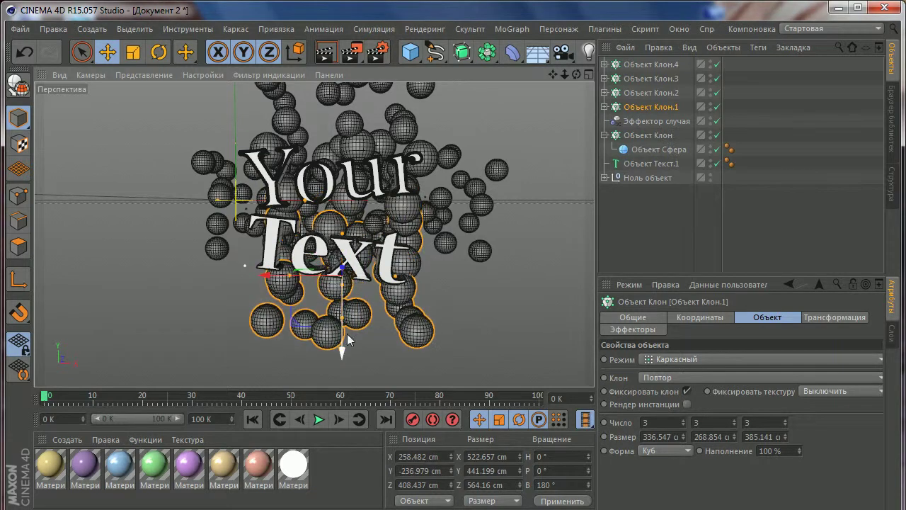
{"action": "mouse_move", "coordinate": [344, 342]}
{"action": "left_mouse_down", "text": "alt"}
{"action": "mouse_move", "coordinate": [453, 233]}
{"action": "mouse_move", "coordinate": [501, 248]}
{"action": "mouse_move", "coordinate": [512, 145]}
{"action": "left_mouse_up", "text": "alt"}
Step: Enlarge the Клон.3 cluster and shift it to the right of the text
{"action": "left_click", "coordinate": [469, 229]}
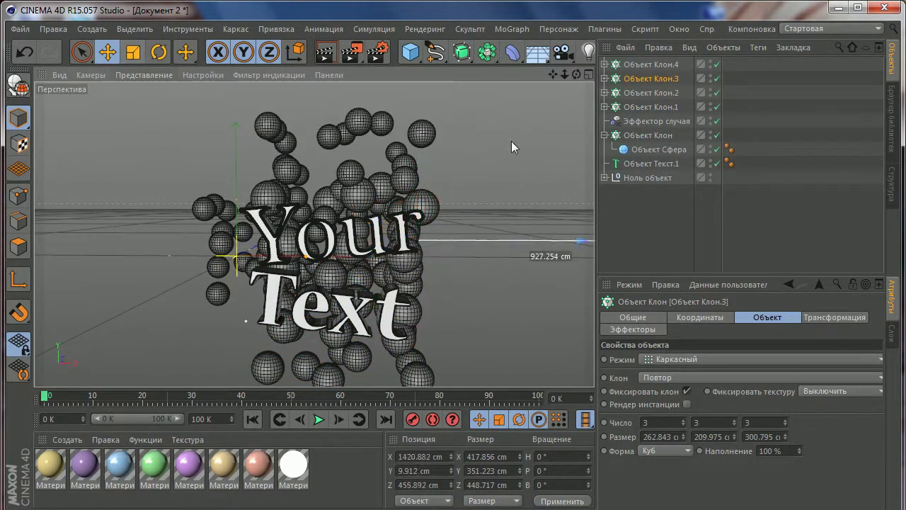
{"action": "key", "text": "ctrl+z"}
{"action": "key", "text": "t"}
{"action": "left_click_drag", "start_coordinate": [287, 141], "coordinate": [342, 188]}
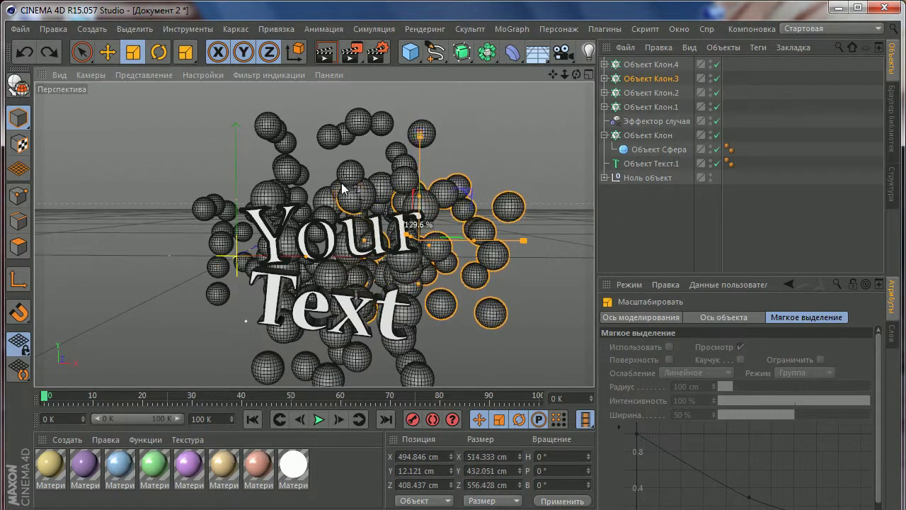
{"action": "key", "text": "e"}
{"action": "left_click_drag", "start_coordinate": [496, 240], "coordinate": [522, 241]}
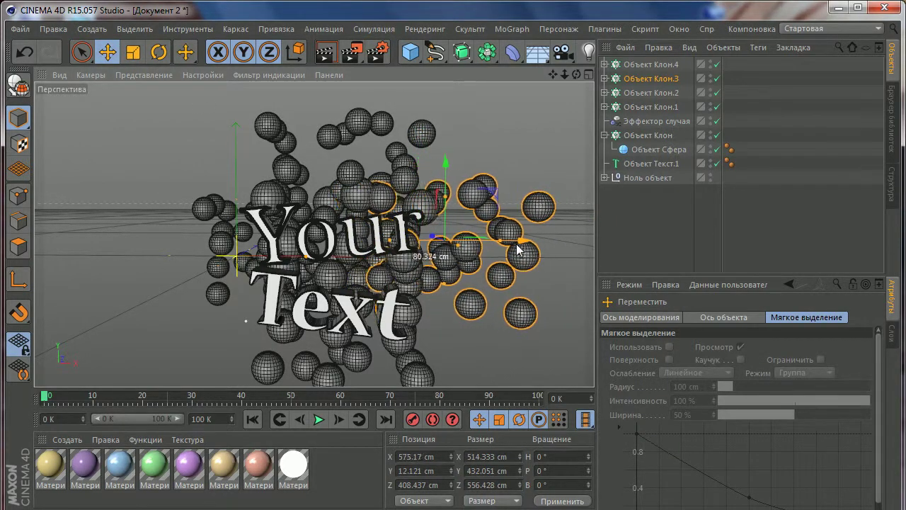
Step: Shift the Клон.2 cluster left of the text and enlarge it
{"action": "left_click", "coordinate": [215, 243]}
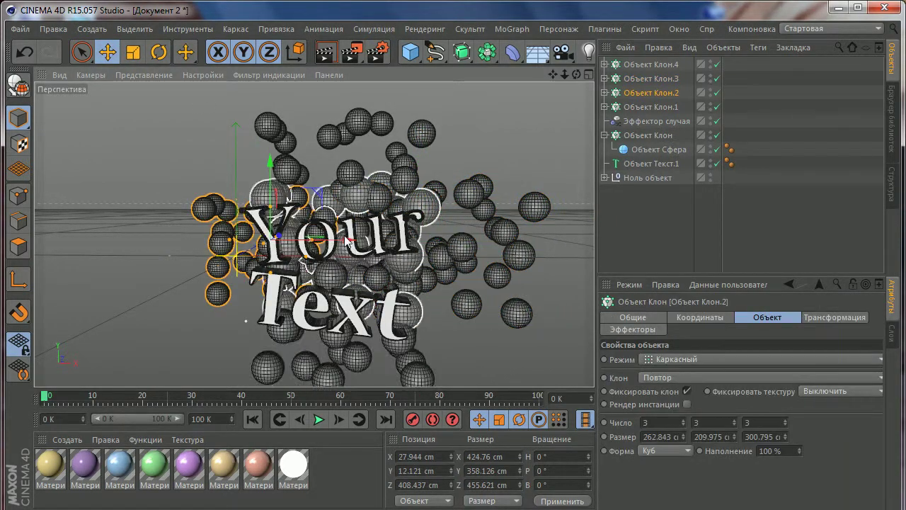
{"action": "left_click_drag", "start_coordinate": [214, 243], "coordinate": [192, 243]}
{"action": "left_click", "coordinate": [133, 52]}
{"action": "mouse_move", "coordinate": [234, 199]}
{"action": "left_mouse_down"}
{"action": "mouse_move", "coordinate": [297, 191]}
{"action": "mouse_move", "coordinate": [250, 231]}
{"action": "left_mouse_up"}
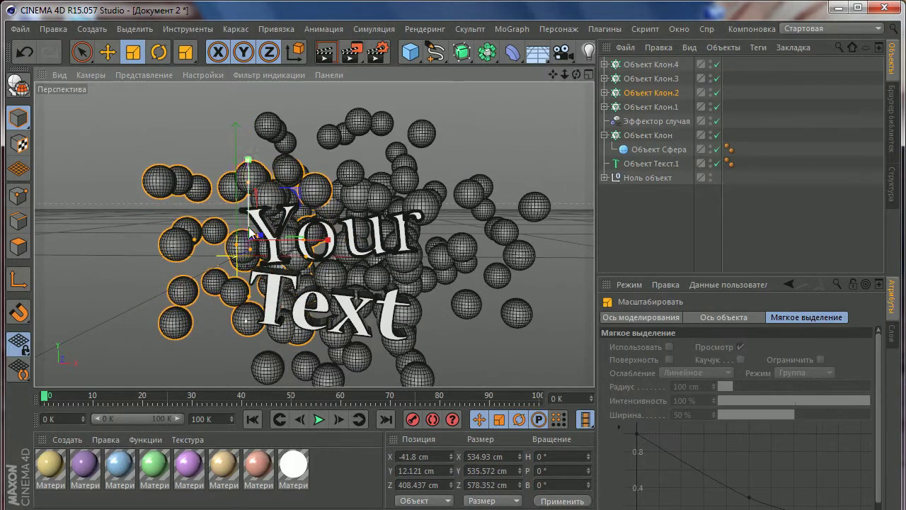
Step: Raise the Объект Клон cluster and reposition it slightly left
{"action": "left_click", "coordinate": [159, 52]}
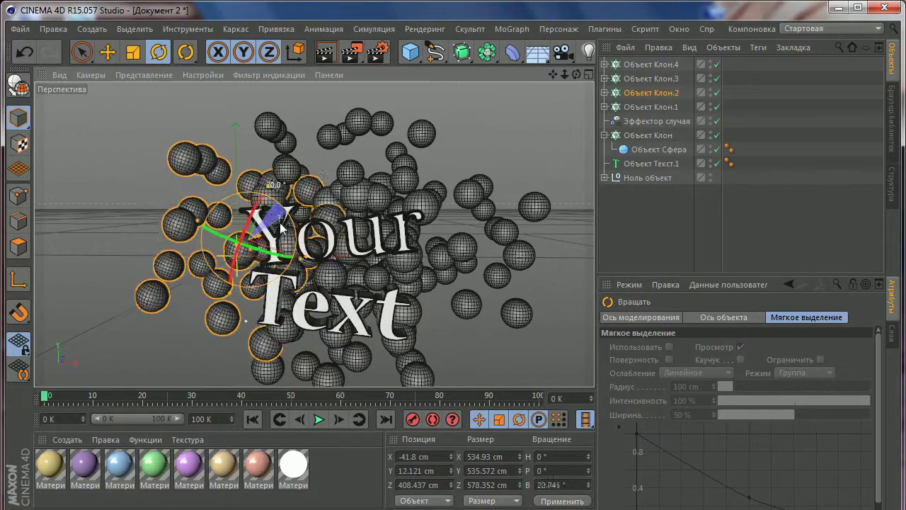
{"action": "left_click", "coordinate": [359, 253]}
{"action": "left_click_drag", "start_coordinate": [359, 253], "coordinate": [244, 241], "text": "alt"}
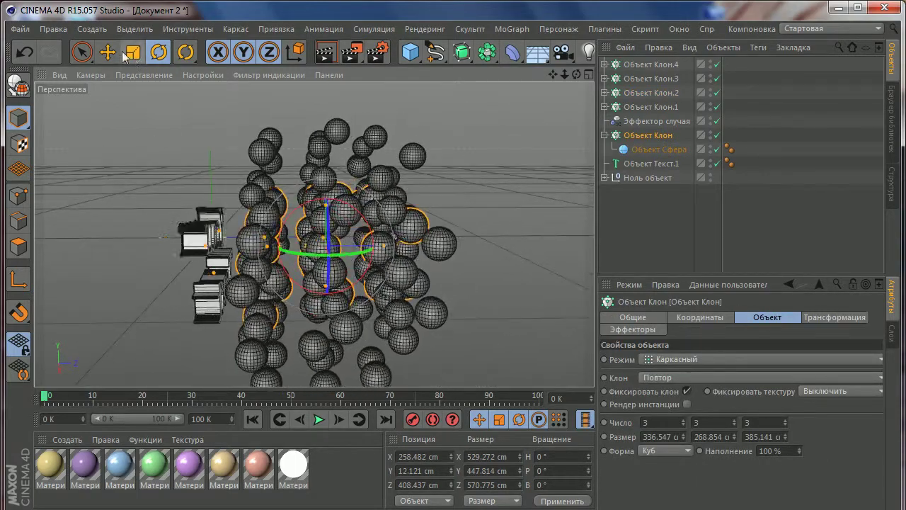
{"action": "left_click", "coordinate": [108, 55]}
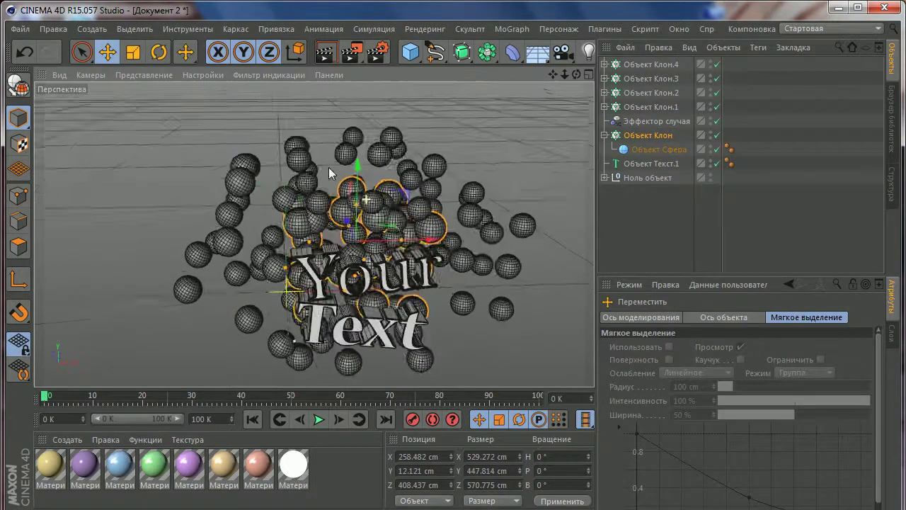
{"action": "left_click_drag", "start_coordinate": [358, 180], "coordinate": [361, 145]}
{"action": "mouse_move", "coordinate": [450, 236]}
{"action": "left_mouse_down"}
{"action": "mouse_move", "coordinate": [351, 141]}
{"action": "mouse_move", "coordinate": [376, 307]}
{"action": "left_mouse_up"}
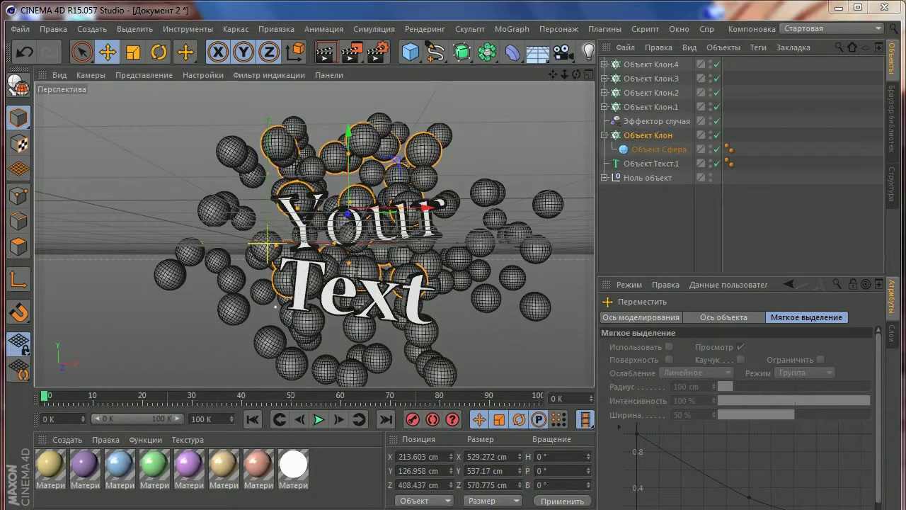
Step: Scale Клон.3 to 277.466 cm and Клон.2 to 314.333 cm wide along X
{"action": "left_click", "coordinate": [477, 258]}
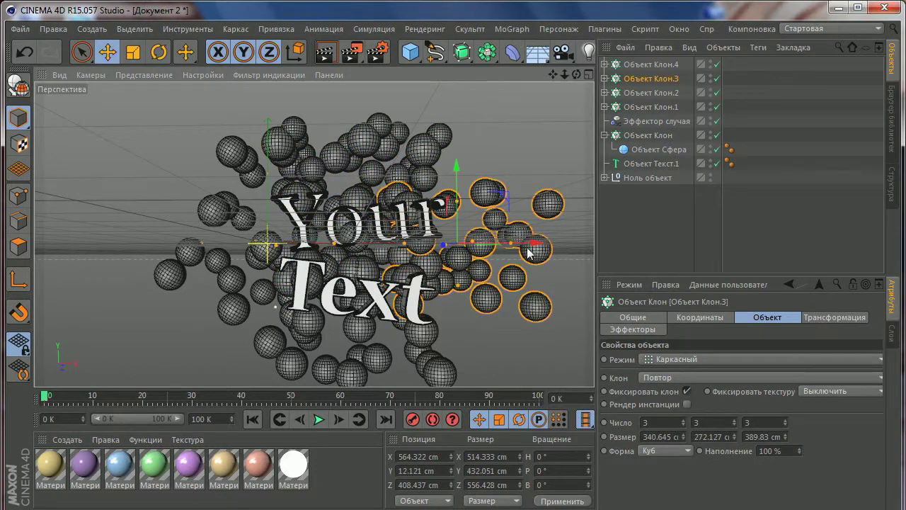
{"action": "left_click_drag", "start_coordinate": [536, 243], "coordinate": [513, 245]}
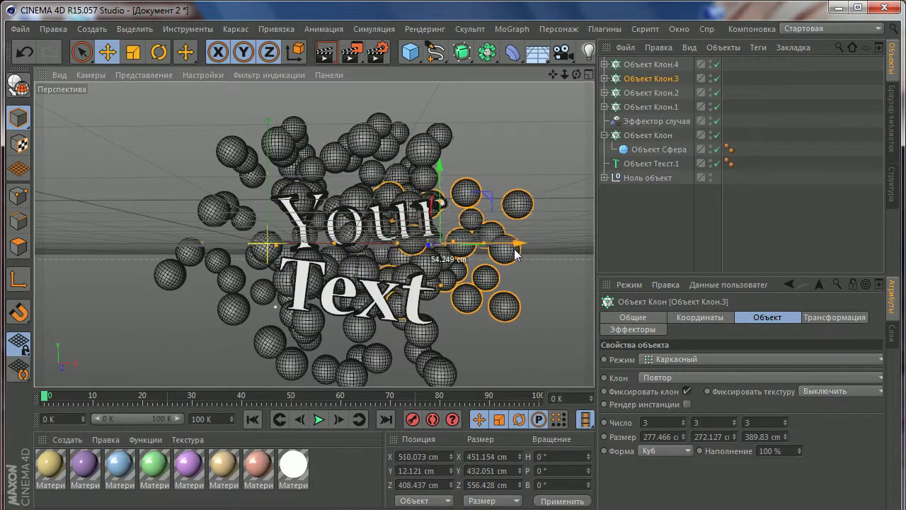
{"action": "left_click", "coordinate": [281, 251]}
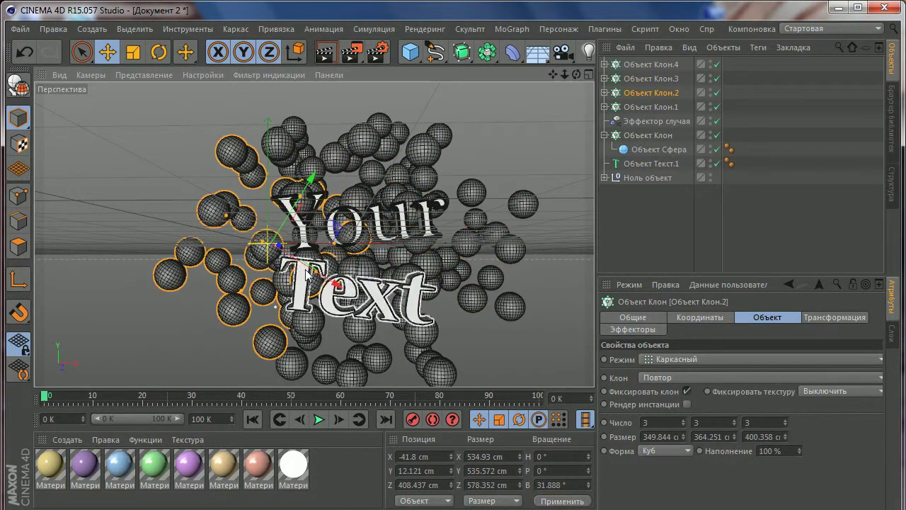
{"action": "mouse_move", "coordinate": [348, 290]}
{"action": "left_mouse_down"}
{"action": "mouse_move", "coordinate": [342, 285]}
{"action": "mouse_move", "coordinate": [356, 273]}
{"action": "left_mouse_up"}
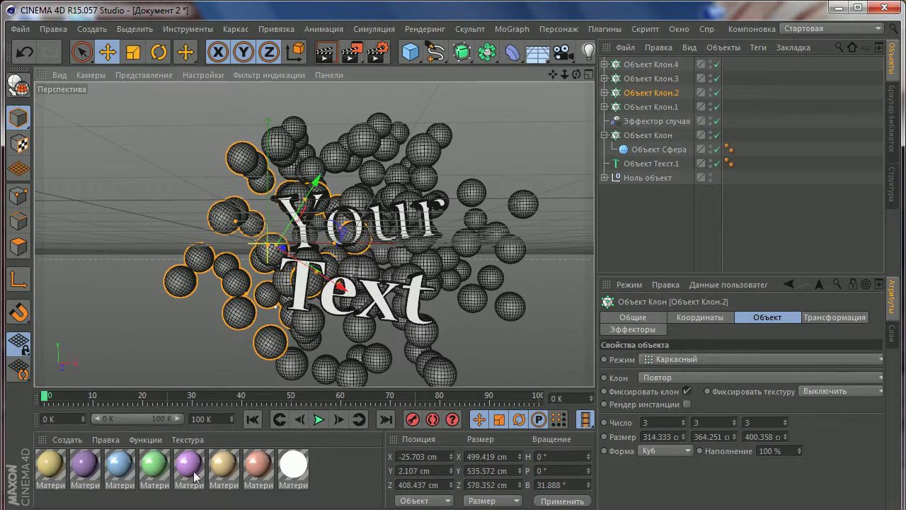
{"action": "left_click", "coordinate": [353, 478]}
{"action": "scroll", "coordinate": [338, 272], "scroll_direction": "up", "scroll_amount": 2}
{"action": "mouse_move", "coordinate": [338, 271]}
{"action": "left_mouse_down", "text": "alt"}
{"action": "mouse_move", "coordinate": [338, 225]}
{"action": "mouse_move", "coordinate": [333, 246]}
{"action": "left_mouse_up", "text": "alt"}
{"action": "scroll", "coordinate": [332, 246], "scroll_direction": "up", "scroll_amount": 2}
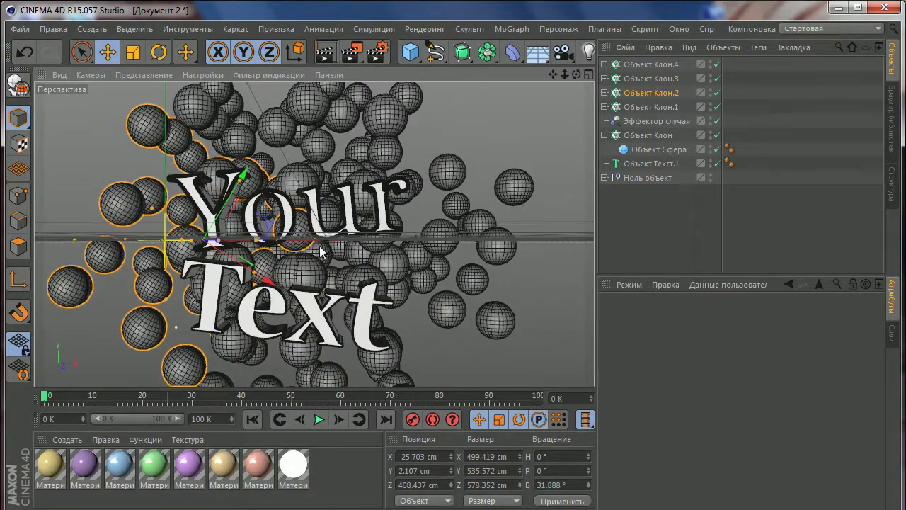
{"action": "scroll", "coordinate": [332, 250], "scroll_direction": "down", "scroll_amount": 2}
{"action": "left_click_drag", "start_coordinate": [320, 261], "coordinate": [327, 259], "text": "alt"}
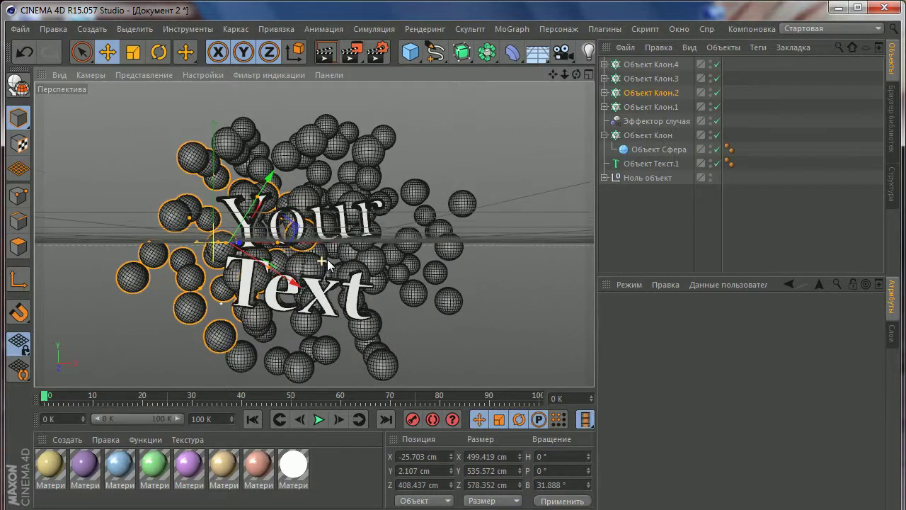
Step: Create a new material Материал.4 and show its Color channel in the editor
{"action": "double_click", "coordinate": [331, 469]}
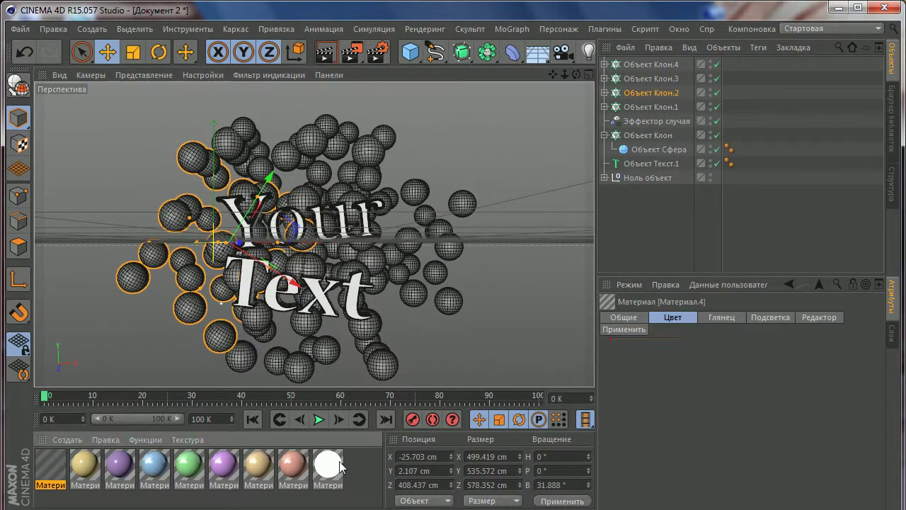
{"action": "double_click", "coordinate": [42, 465]}
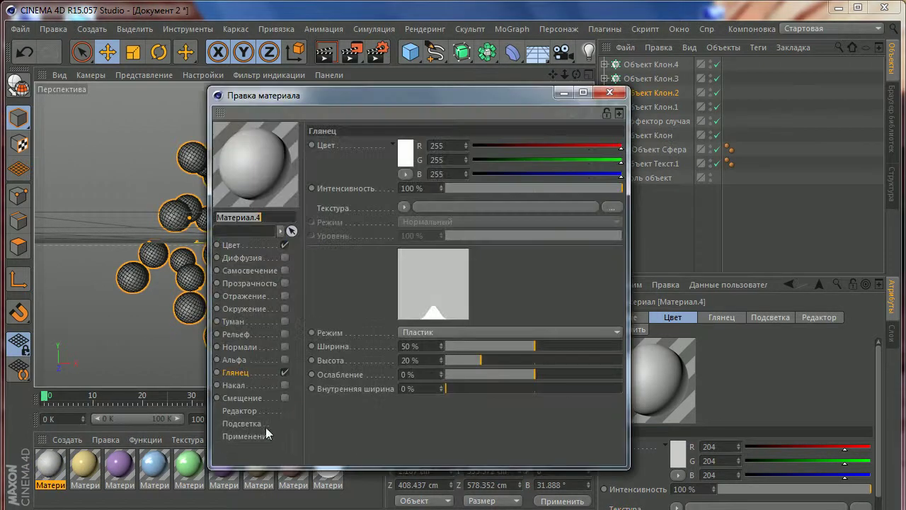
{"action": "left_click", "coordinate": [231, 245]}
{"action": "left_click_drag", "start_coordinate": [367, 98], "coordinate": [379, 71]}
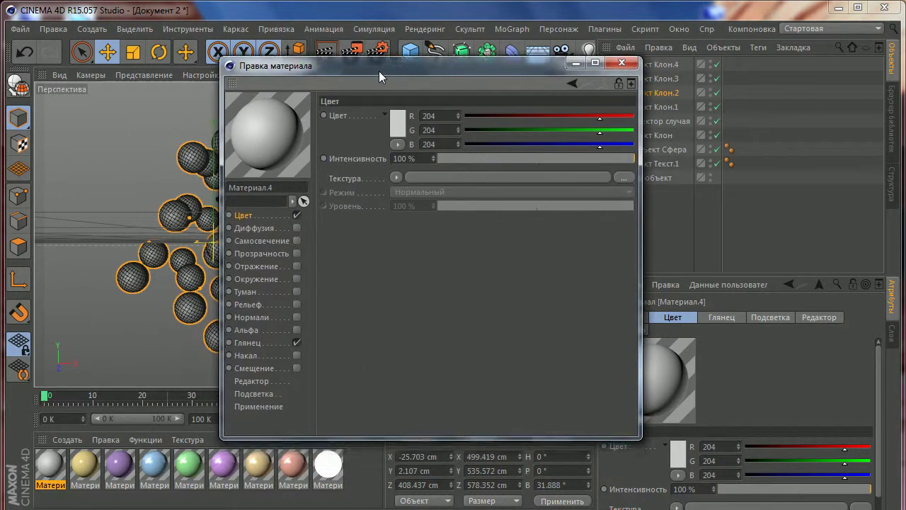
Step: Set the material colour to a light pink, 241/177/162
{"action": "left_click", "coordinate": [392, 129]}
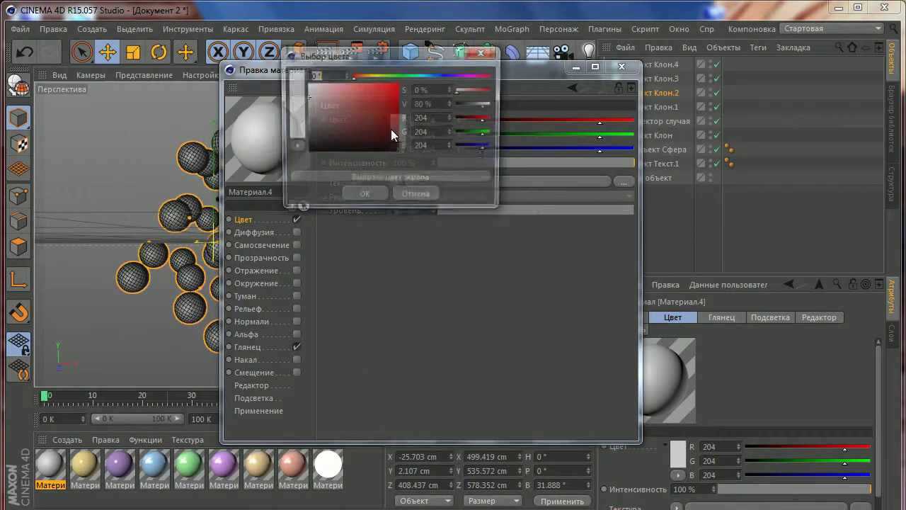
{"action": "left_click", "coordinate": [408, 183]}
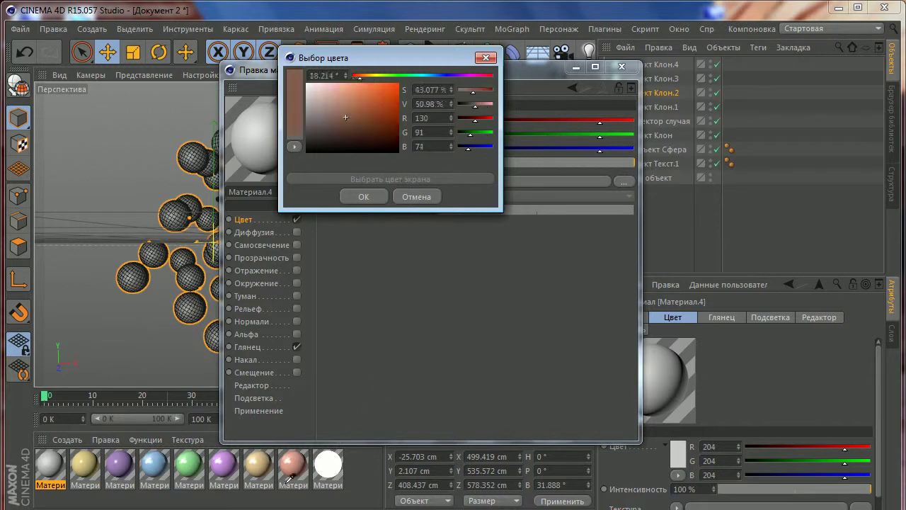
{"action": "left_click", "coordinate": [303, 461]}
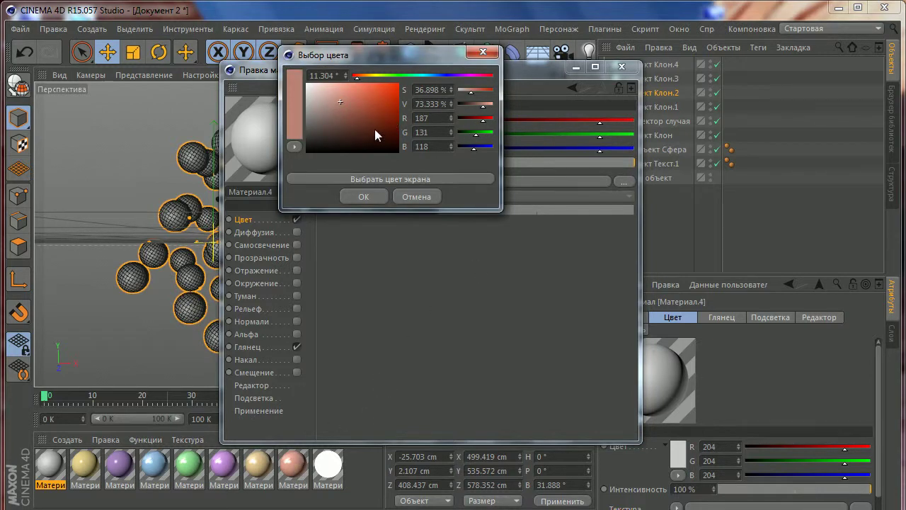
{"action": "left_click", "coordinate": [344, 93]}
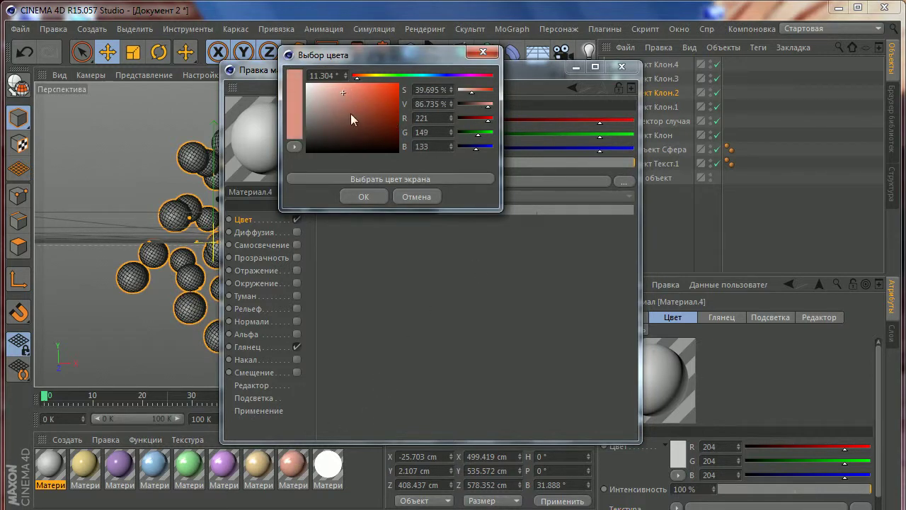
{"action": "left_click", "coordinate": [365, 196]}
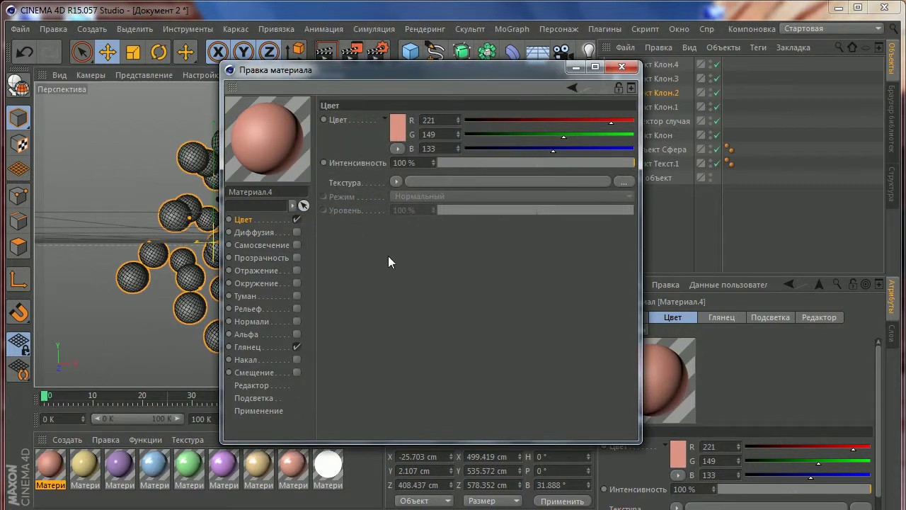
{"action": "left_click", "coordinate": [402, 132]}
{"action": "left_click_drag", "start_coordinate": [345, 107], "coordinate": [349, 89]}
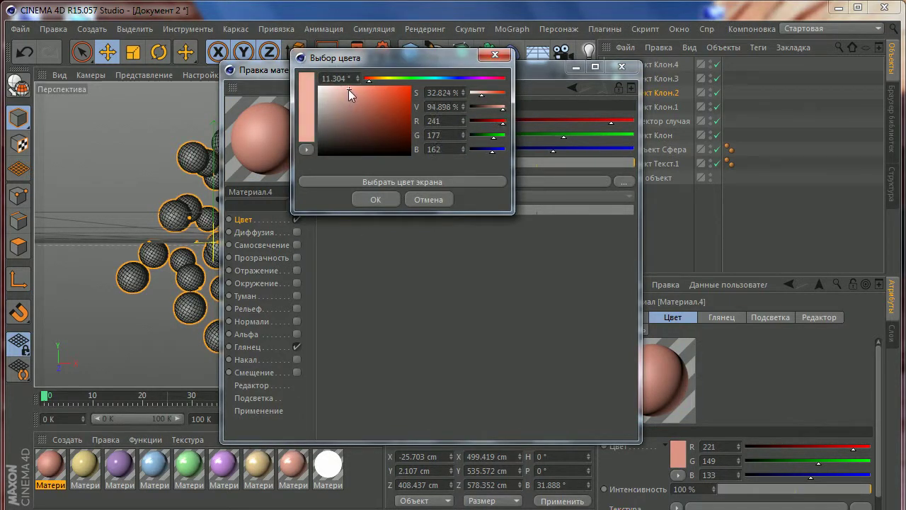
{"action": "left_click", "coordinate": [384, 200]}
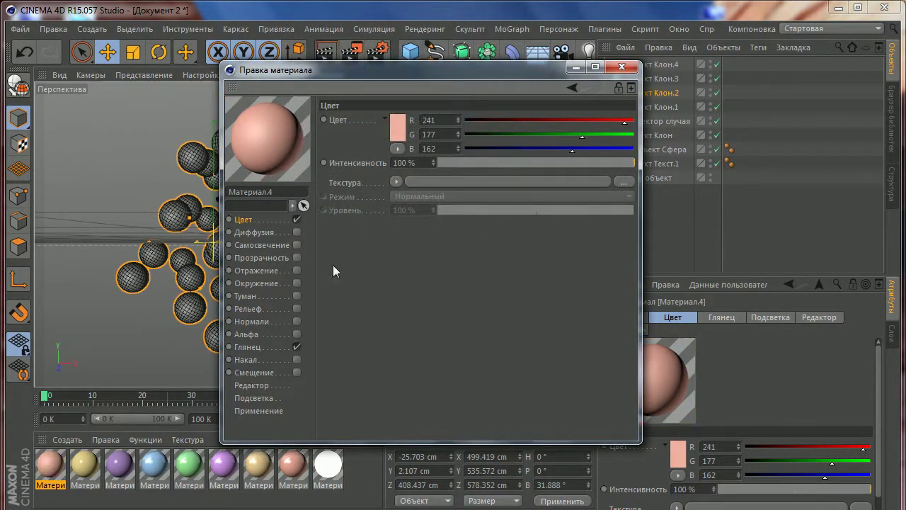
Step: Give the specular highlight about 24% width and 80% height, then close the editor
{"action": "left_click", "coordinate": [263, 350]}
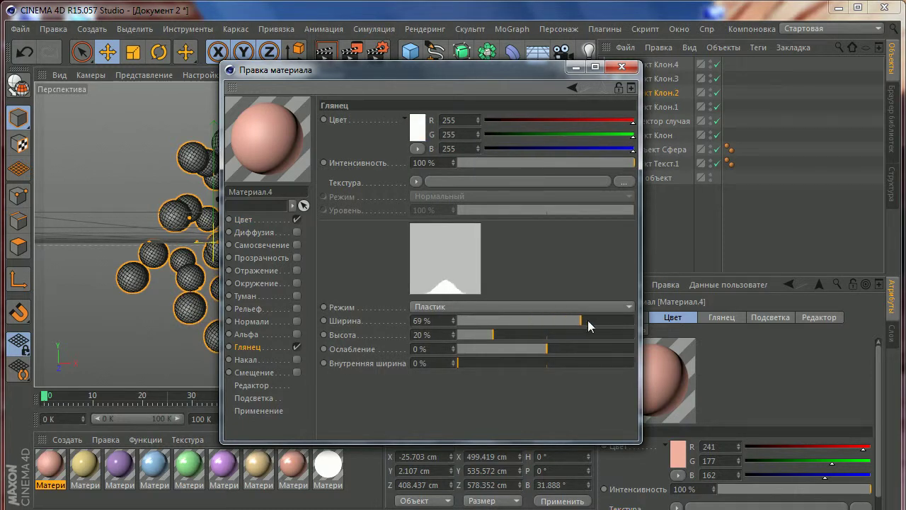
{"action": "mouse_move", "coordinate": [530, 321]}
{"action": "left_mouse_down"}
{"action": "mouse_move", "coordinate": [520, 320]}
{"action": "mouse_move", "coordinate": [601, 334]}
{"action": "mouse_move", "coordinate": [503, 320]}
{"action": "left_mouse_up"}
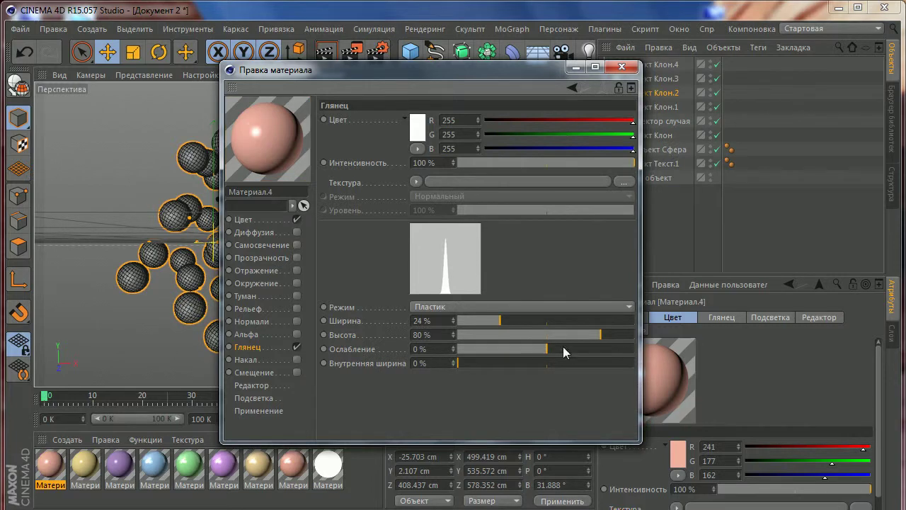
{"action": "left_click_drag", "start_coordinate": [606, 336], "coordinate": [609, 335]}
{"action": "left_click_drag", "start_coordinate": [499, 319], "coordinate": [502, 319]}
{"action": "left_click", "coordinate": [621, 67]}
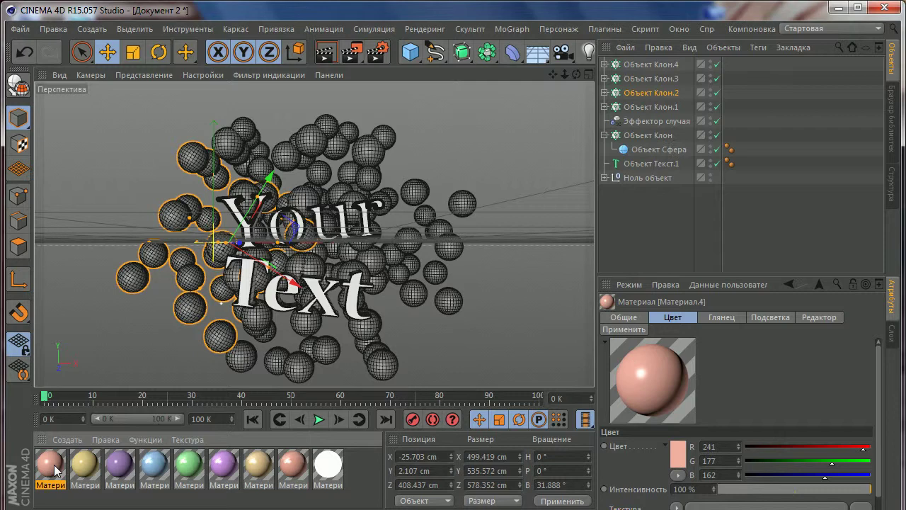
Step: Check the green material's reflection, then enable reflection on Материал.4 with a Fresnel texture
{"action": "double_click", "coordinate": [188, 465]}
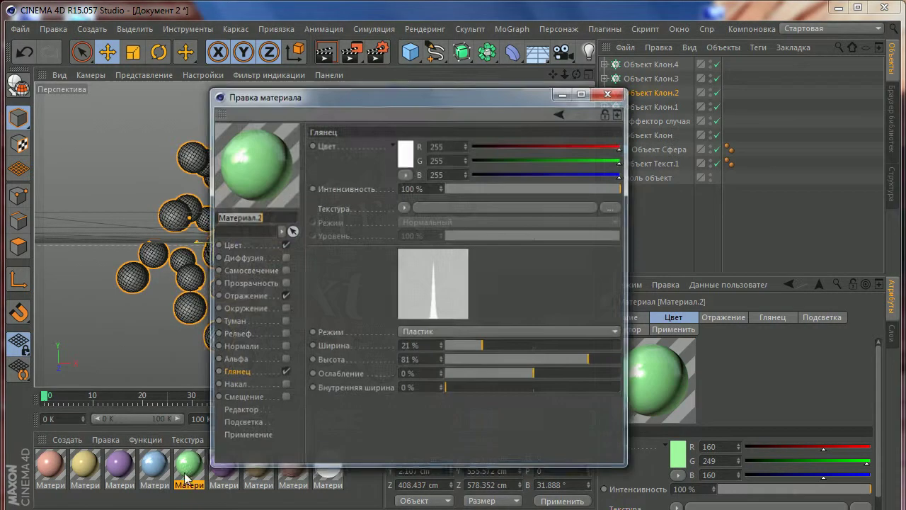
{"action": "left_click", "coordinate": [259, 296]}
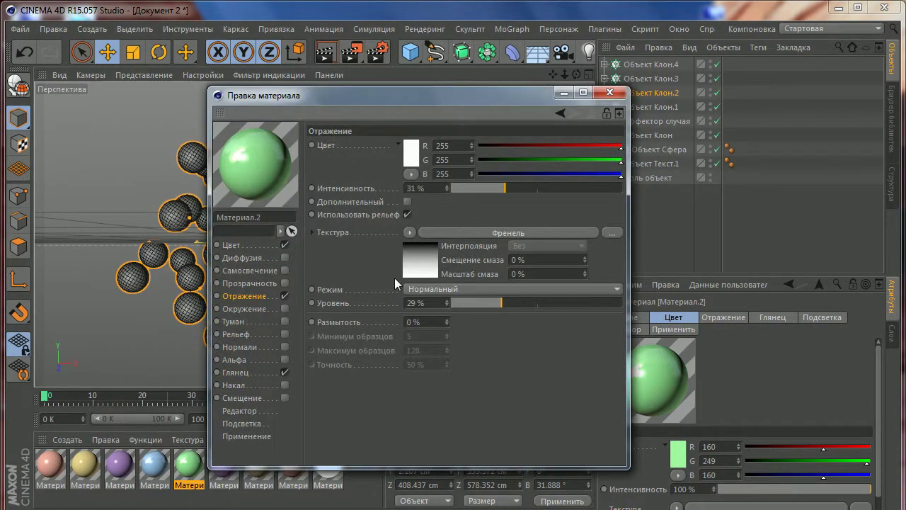
{"action": "left_click", "coordinate": [609, 92]}
{"action": "left_click", "coordinate": [292, 465]}
{"action": "double_click", "coordinate": [62, 471]}
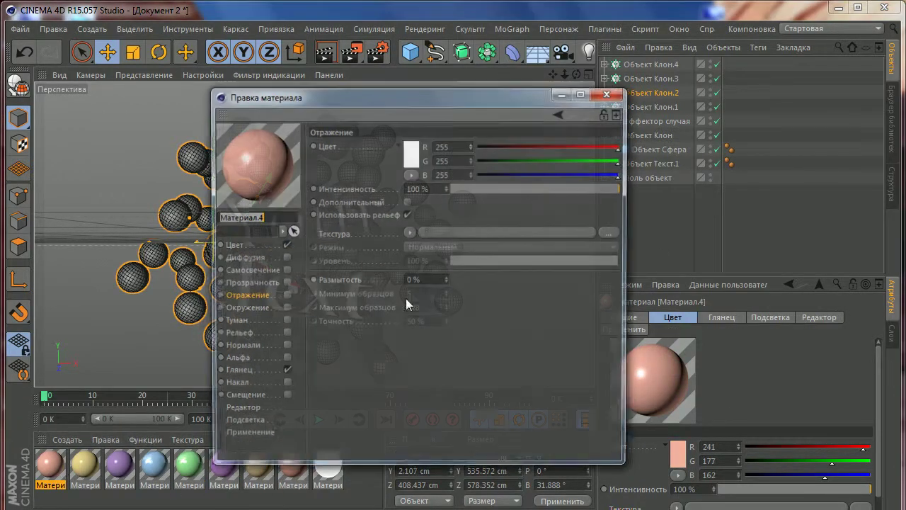
{"action": "left_click", "coordinate": [285, 296]}
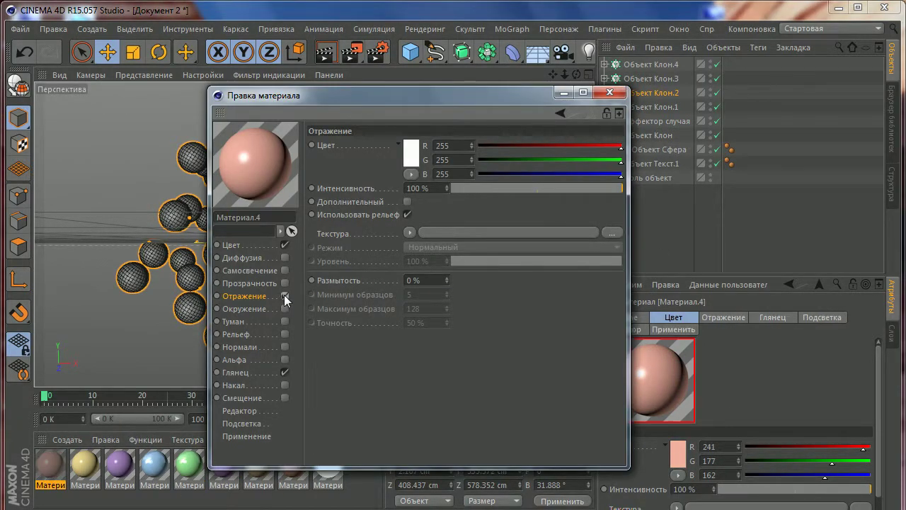
{"action": "left_click", "coordinate": [410, 231]}
{"action": "left_click", "coordinate": [439, 368]}
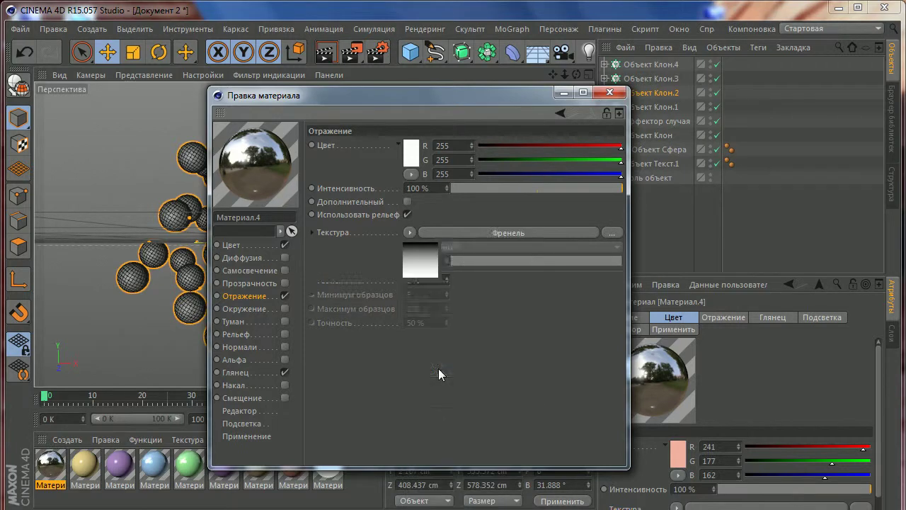
Step: Set the reflection brightness to 25% and mix strength to 31%, then close the editor
{"action": "left_click", "coordinate": [434, 187]}
{"action": "type", "text": "25"}
{"action": "left_click", "coordinate": [441, 300]}
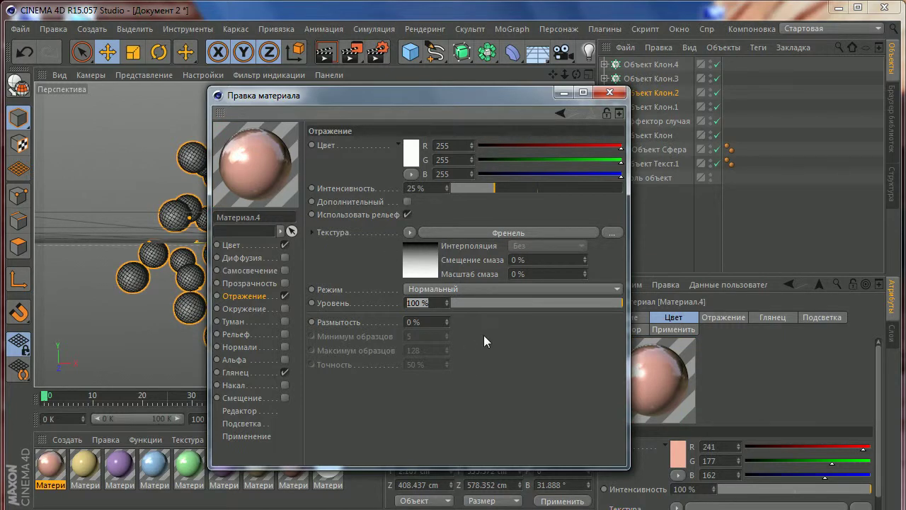
{"action": "type", "text": "35"}
{"action": "key", "text": "Return"}
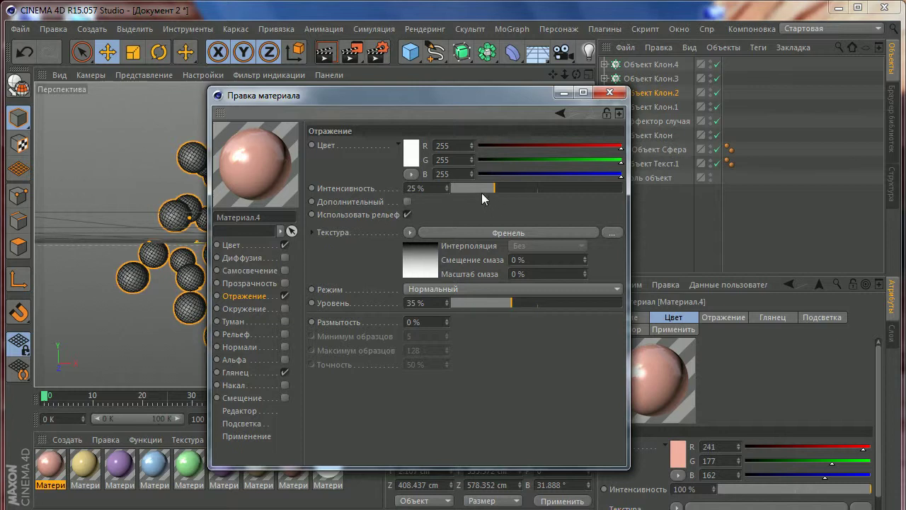
{"action": "left_click_drag", "start_coordinate": [510, 304], "coordinate": [638, 305]}
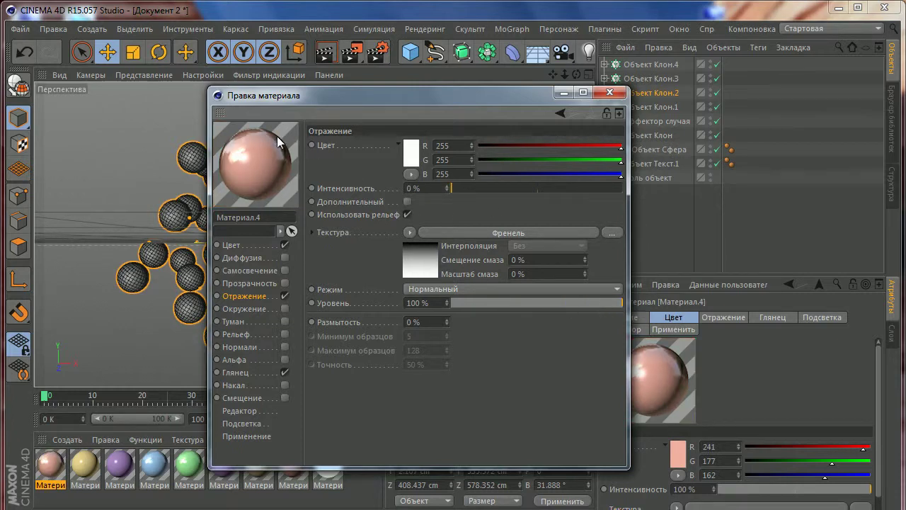
{"action": "left_click", "coordinate": [510, 303]}
{"action": "left_click_drag", "start_coordinate": [465, 189], "coordinate": [622, 196]}
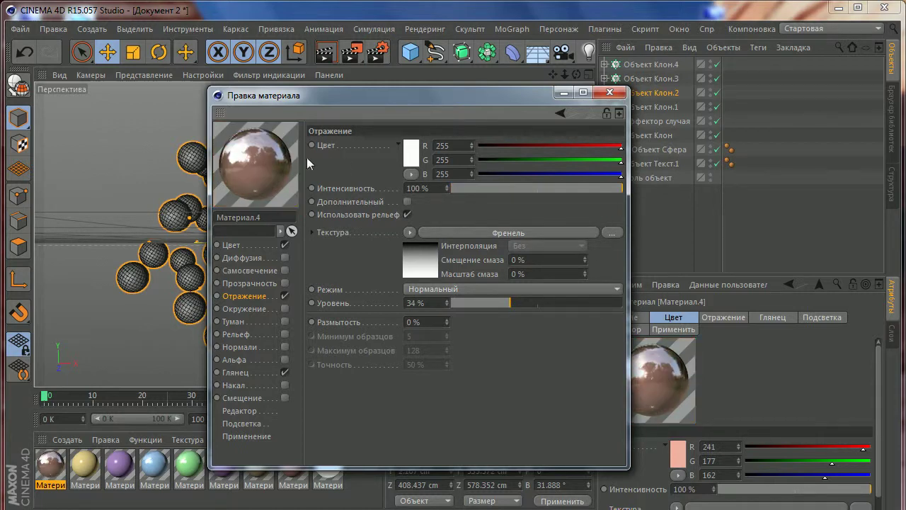
{"action": "left_click", "coordinate": [495, 190]}
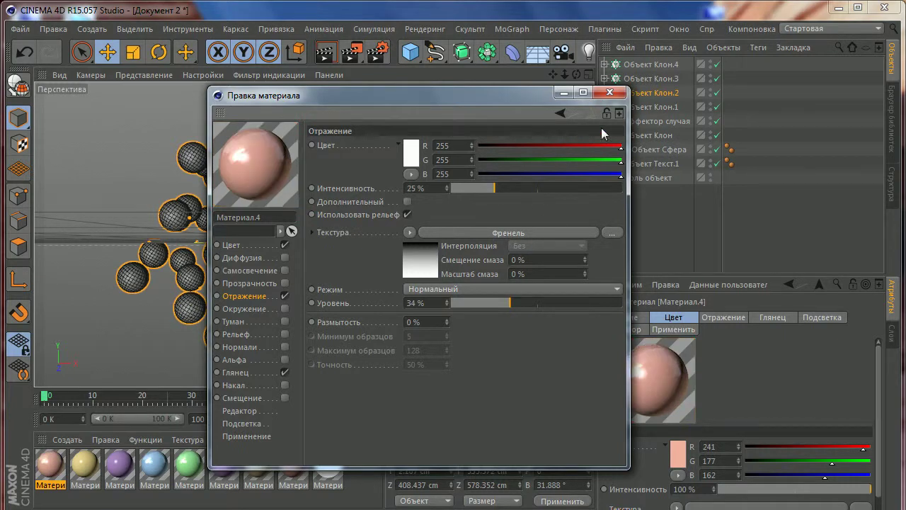
{"action": "left_click", "coordinate": [505, 306]}
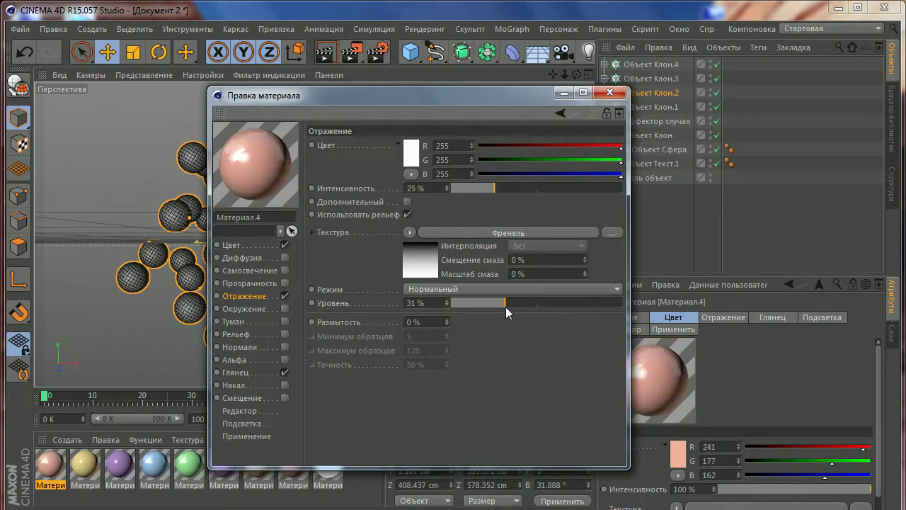
{"action": "left_click", "coordinate": [604, 97]}
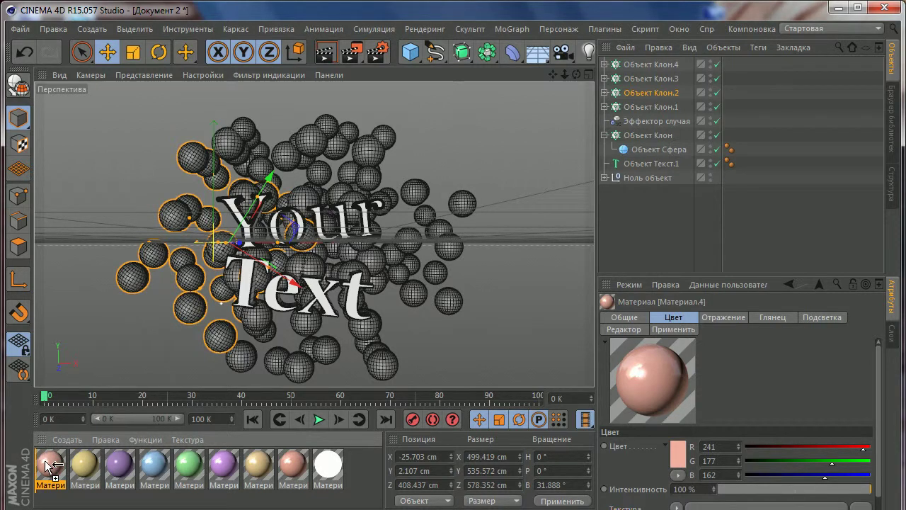
Step: Duplicate the pink material and recolour the copy a beige tone
{"action": "left_click_drag", "start_coordinate": [44, 460], "coordinate": [50, 463], "text": "ctrl"}
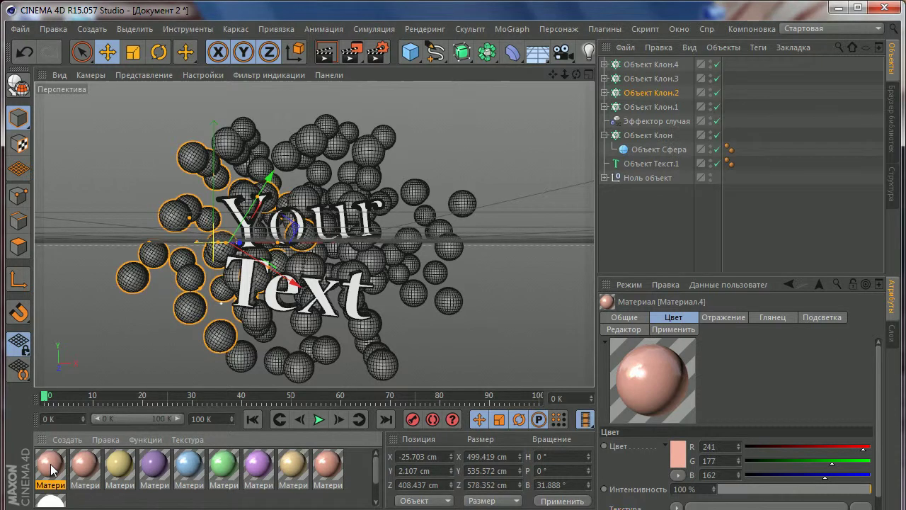
{"action": "double_click", "coordinate": [50, 464]}
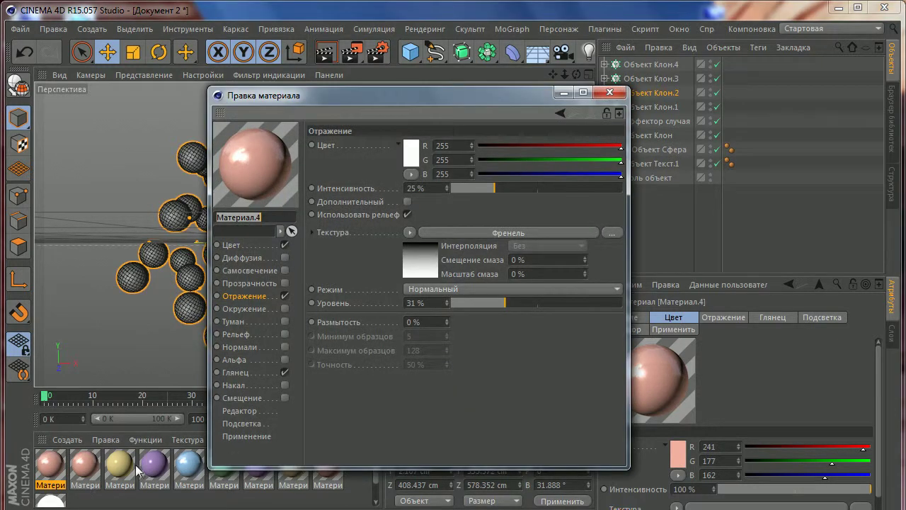
{"action": "left_click", "coordinate": [233, 245]}
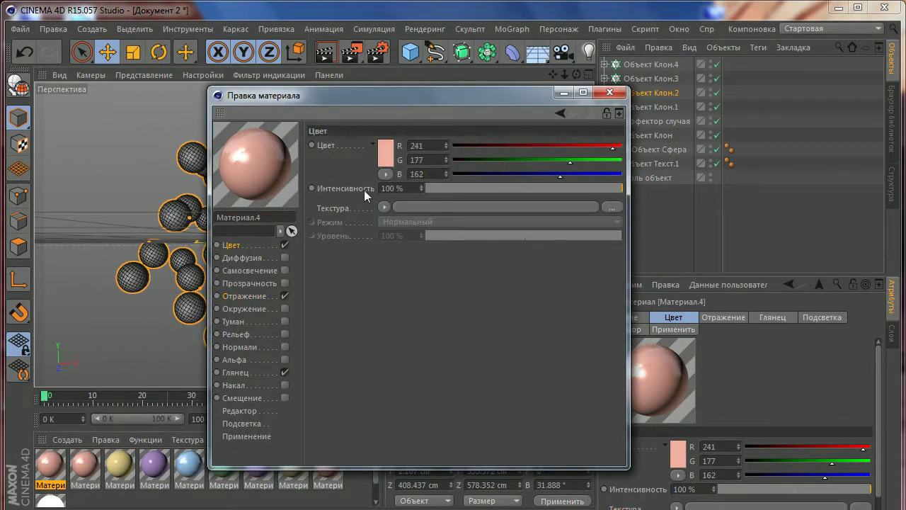
{"action": "left_click", "coordinate": [386, 156]}
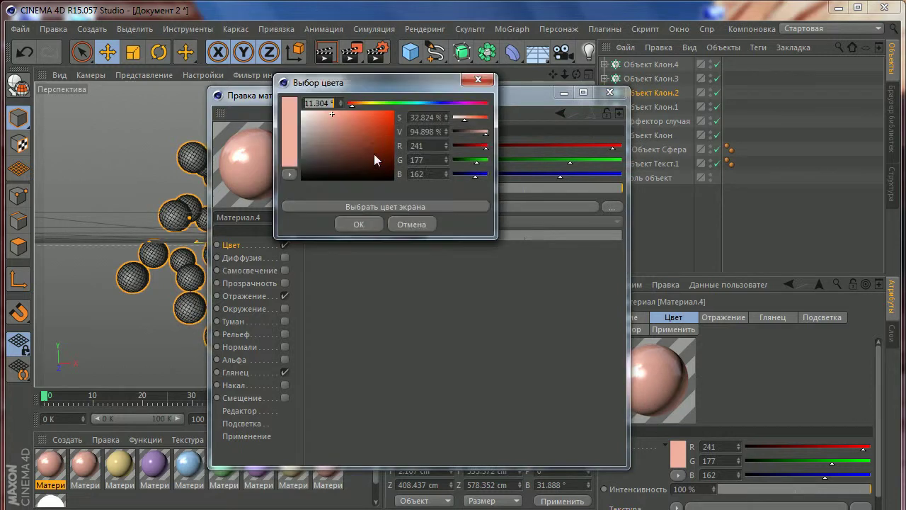
{"action": "left_click", "coordinate": [363, 103]}
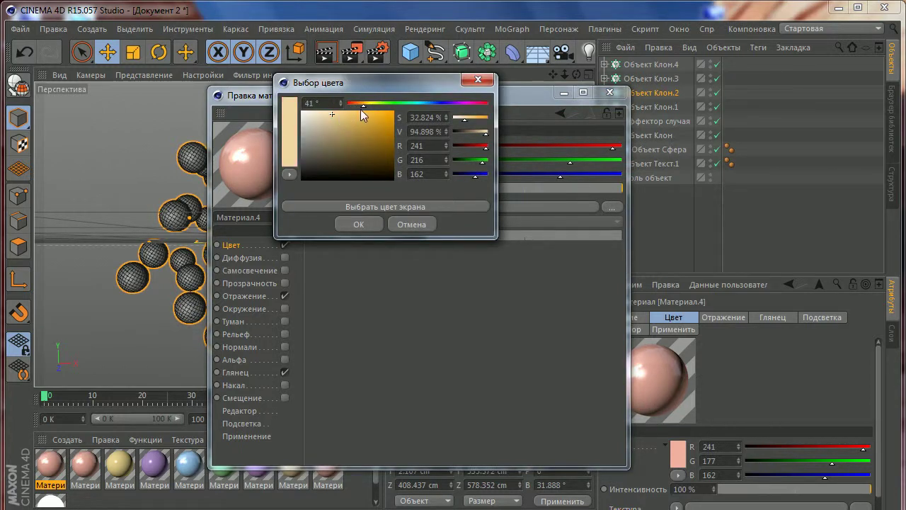
{"action": "left_click_drag", "start_coordinate": [339, 114], "coordinate": [345, 114]}
{"action": "left_click", "coordinate": [362, 223]}
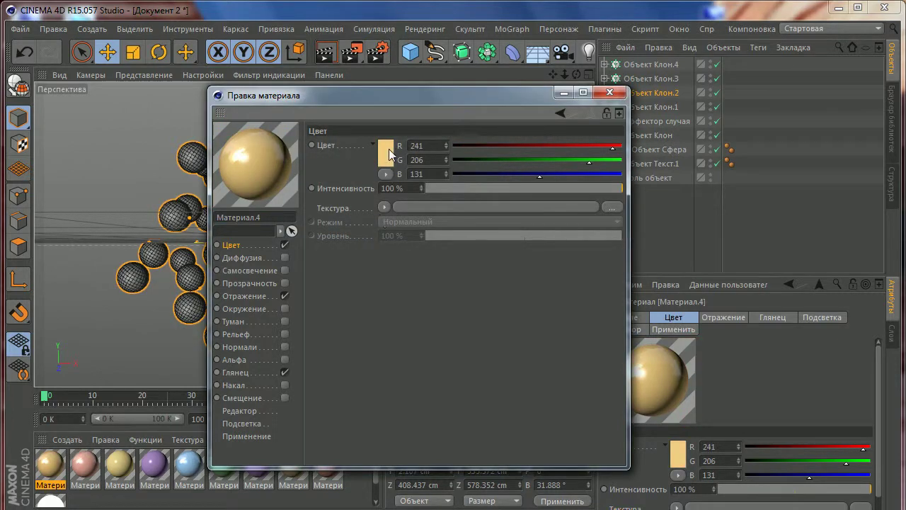
Step: Lighten the beige to a pale gold, 244/220/169
{"action": "left_click_drag", "start_coordinate": [397, 98], "coordinate": [435, 68]}
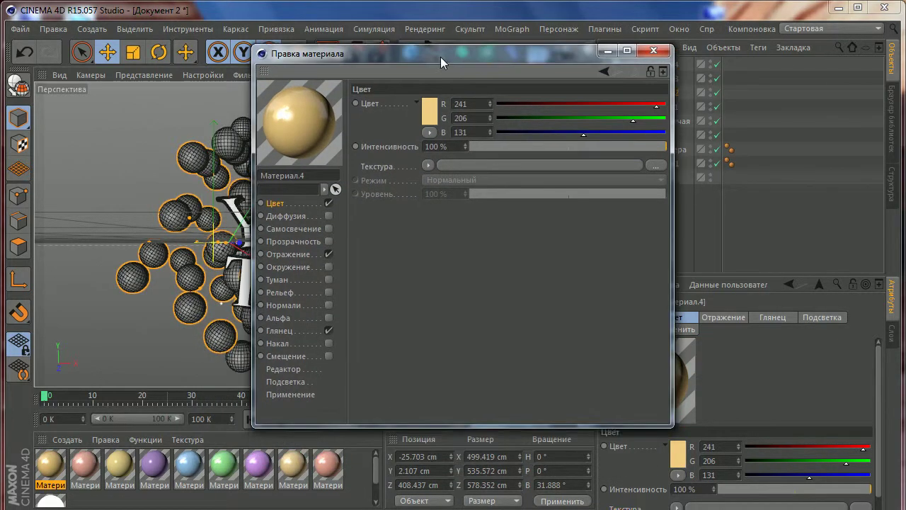
{"action": "left_click", "coordinate": [425, 124]}
{"action": "left_click", "coordinate": [370, 78]}
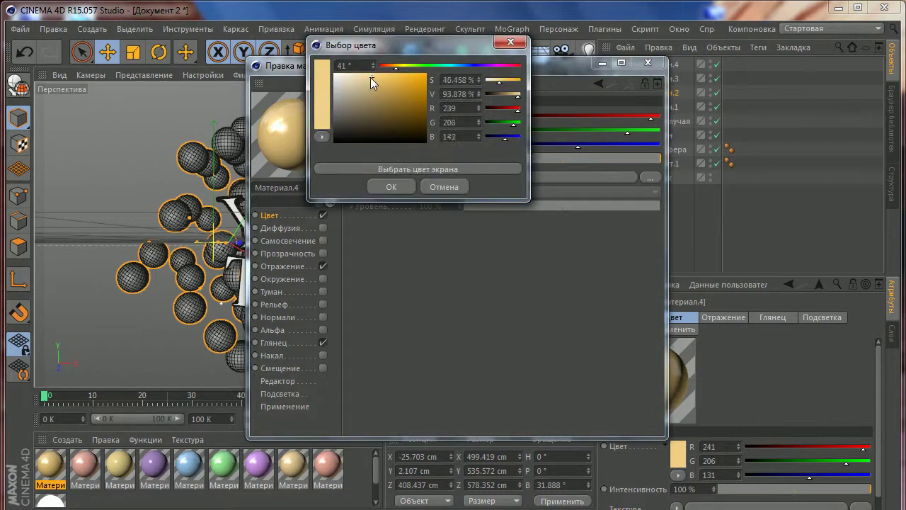
{"action": "left_click", "coordinate": [392, 185]}
{"action": "left_click", "coordinate": [420, 126]}
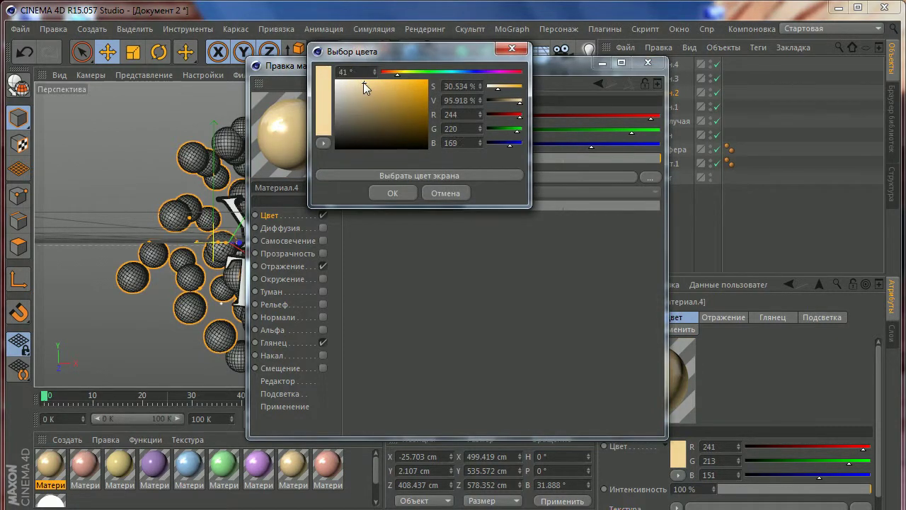
{"action": "left_click", "coordinate": [380, 193]}
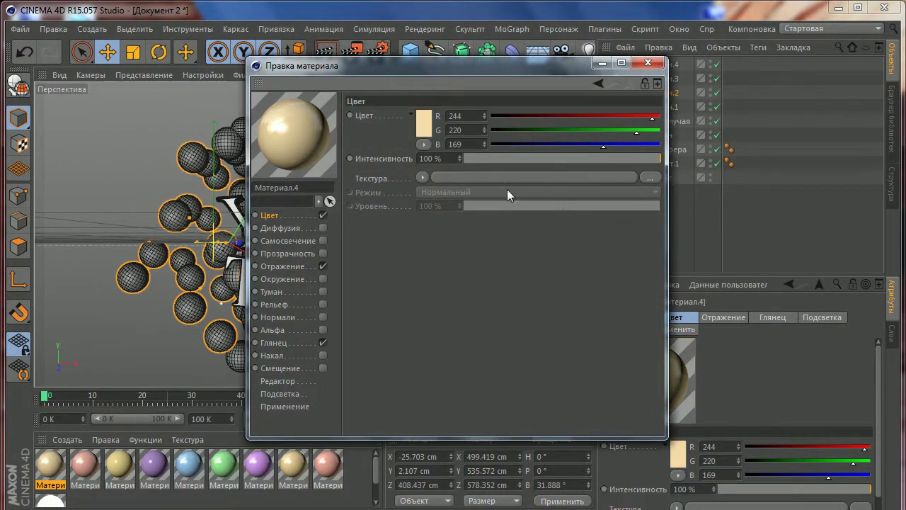
Step: Try Metal and Colored specular modes, settle on Plastic, and close the editor
{"action": "left_click", "coordinate": [277, 344]}
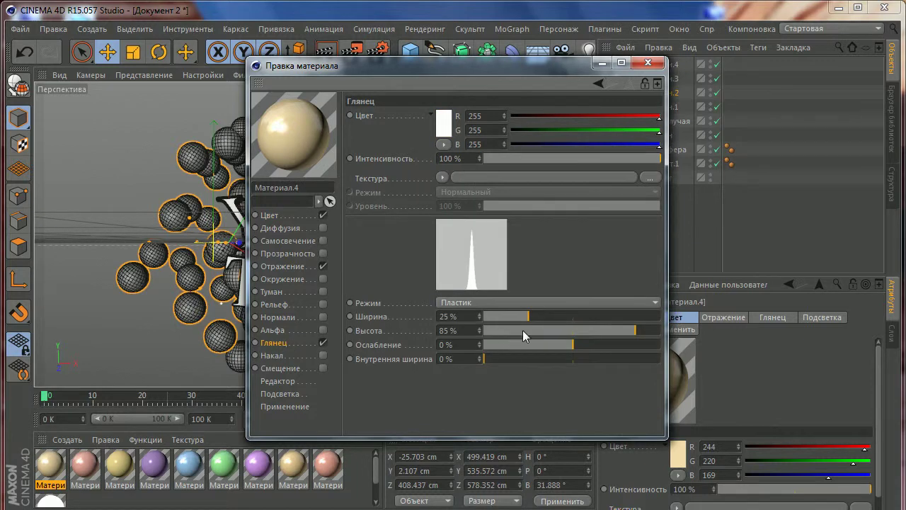
{"action": "left_click", "coordinate": [474, 304]}
{"action": "left_click", "coordinate": [457, 330]}
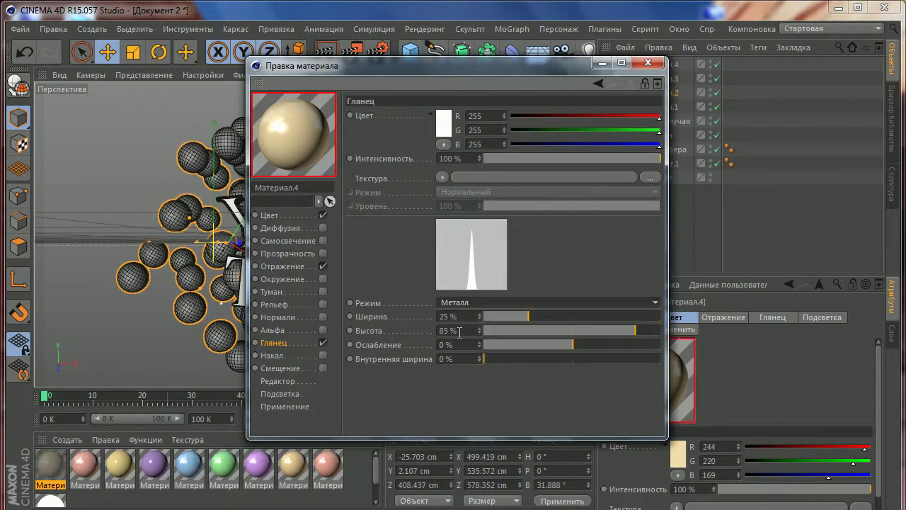
{"action": "left_click", "coordinate": [473, 303]}
{"action": "left_click", "coordinate": [468, 353]}
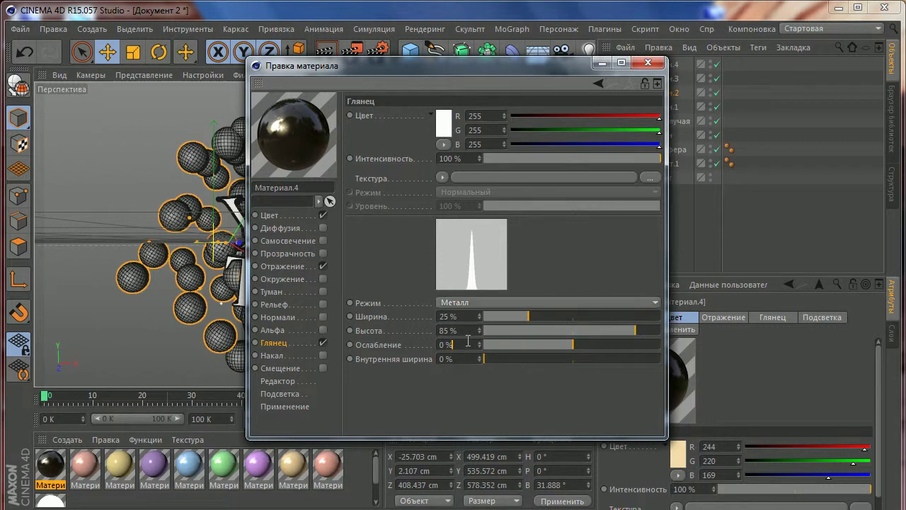
{"action": "left_click", "coordinate": [468, 302]}
{"action": "left_click", "coordinate": [461, 345]}
{"action": "left_click", "coordinate": [464, 302]}
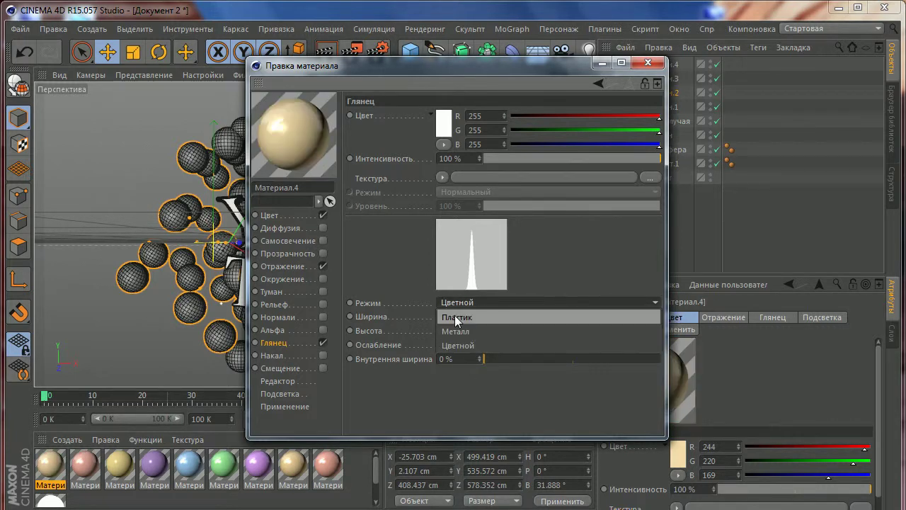
{"action": "left_click", "coordinate": [455, 315]}
{"action": "left_click", "coordinate": [656, 65]}
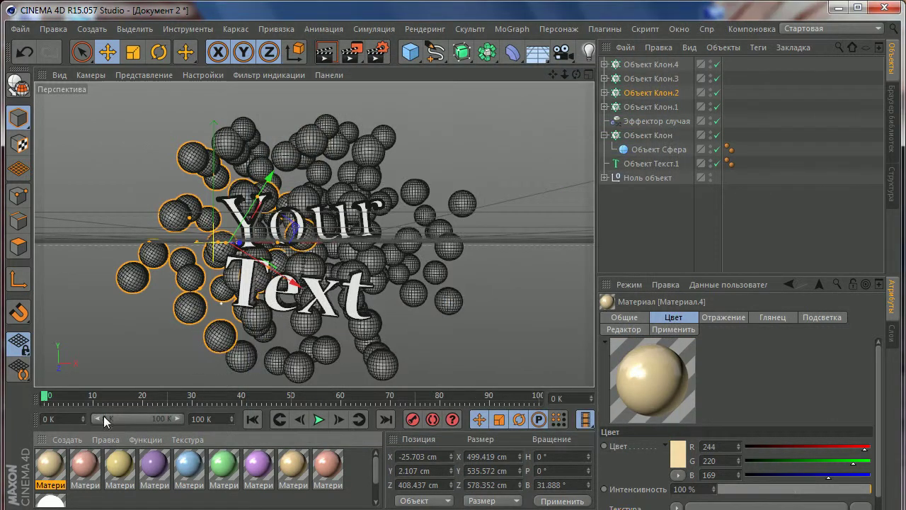
Step: Recolour the copied beige material to lavender
{"action": "double_click", "coordinate": [51, 469]}
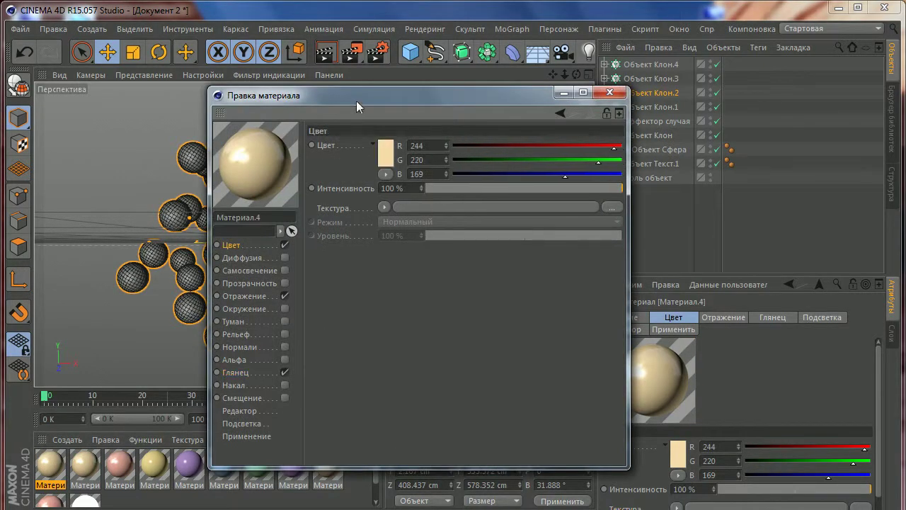
{"action": "mouse_move", "coordinate": [356, 100]}
{"action": "left_mouse_down"}
{"action": "mouse_move", "coordinate": [338, 45]}
{"action": "mouse_move", "coordinate": [436, 49]}
{"action": "left_mouse_up"}
{"action": "left_click", "coordinate": [369, 105]}
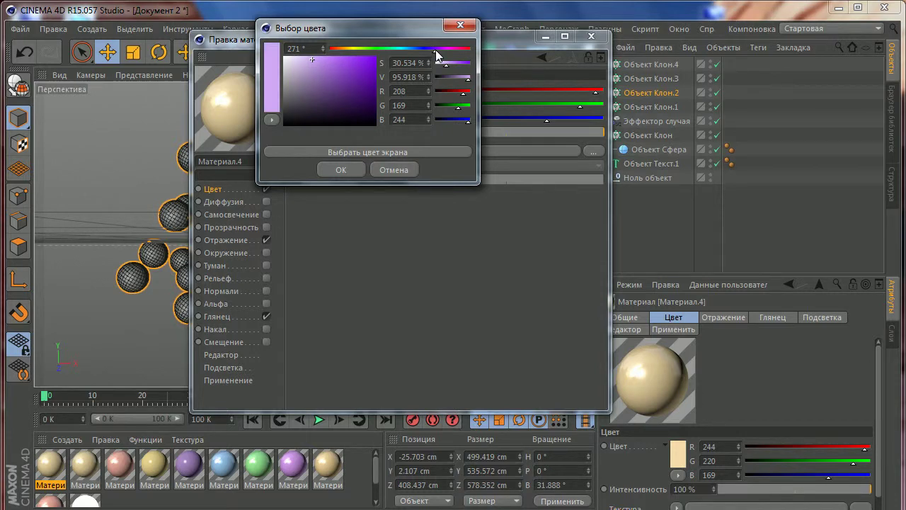
{"action": "left_click", "coordinate": [358, 171]}
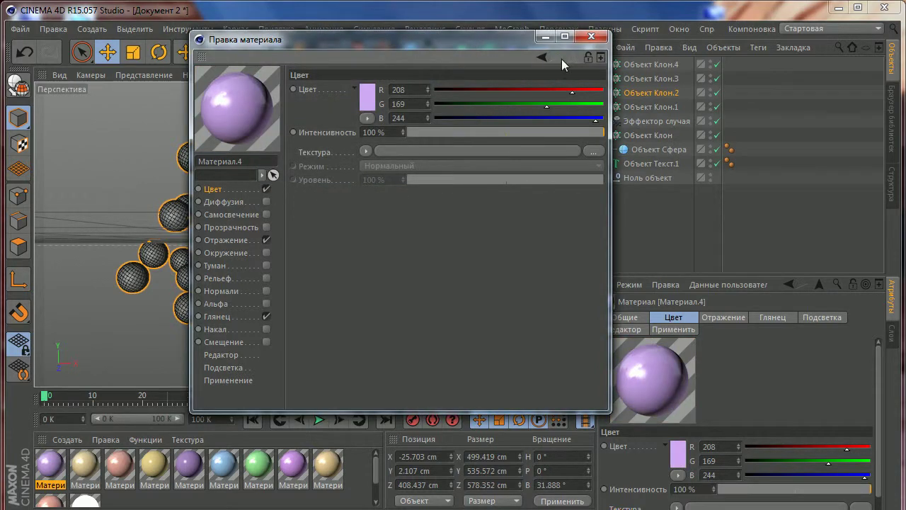
{"action": "left_click", "coordinate": [591, 37]}
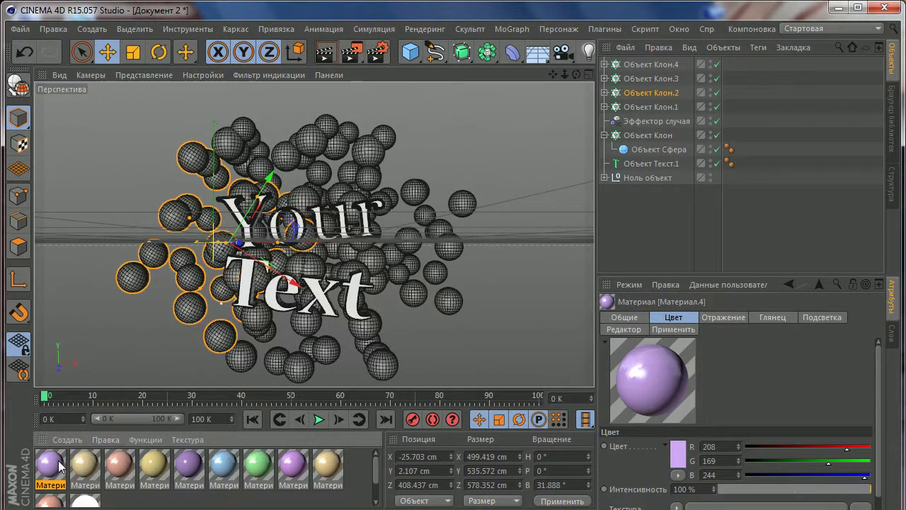
Step: Duplicate the lavender material and make the copy pale green, 169/244/173
{"action": "left_click_drag", "start_coordinate": [60, 468], "coordinate": [85, 468], "text": "ctrl"}
{"action": "double_click", "coordinate": [50, 466]}
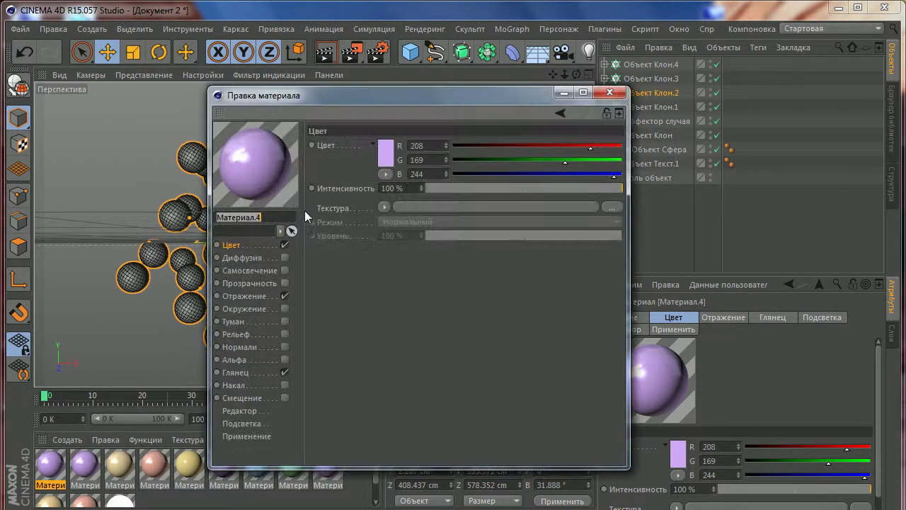
{"action": "mouse_move", "coordinate": [370, 91]}
{"action": "left_mouse_down"}
{"action": "mouse_move", "coordinate": [336, 54]}
{"action": "mouse_move", "coordinate": [381, 61]}
{"action": "mouse_move", "coordinate": [356, 59]}
{"action": "left_mouse_up"}
{"action": "left_click", "coordinate": [347, 112]}
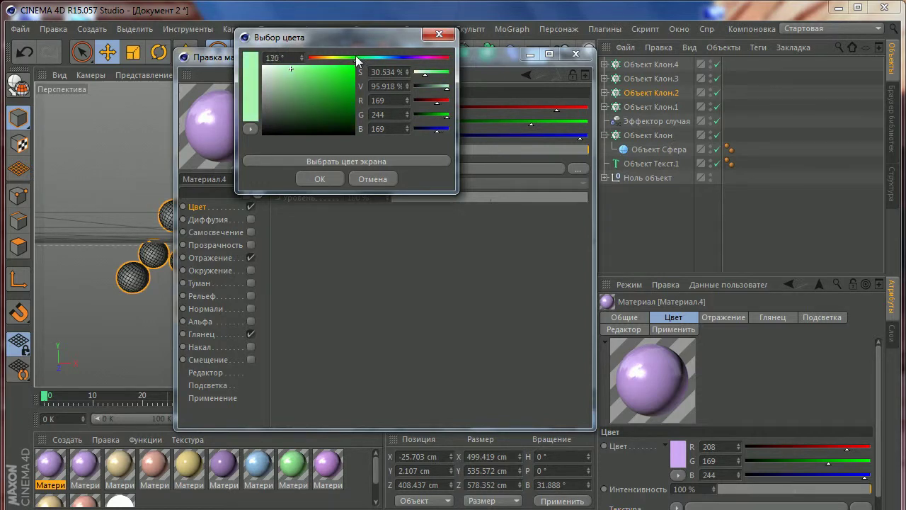
{"action": "left_click", "coordinate": [320, 179]}
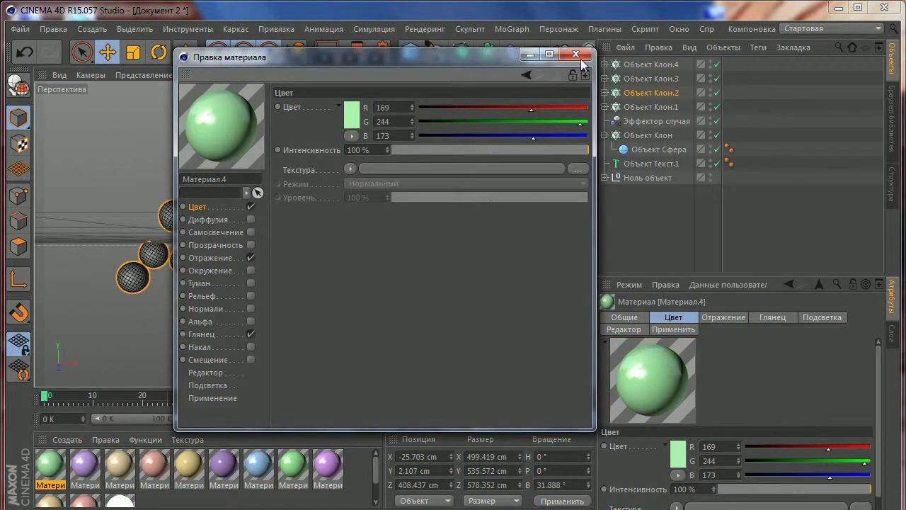
{"action": "left_click", "coordinate": [575, 54]}
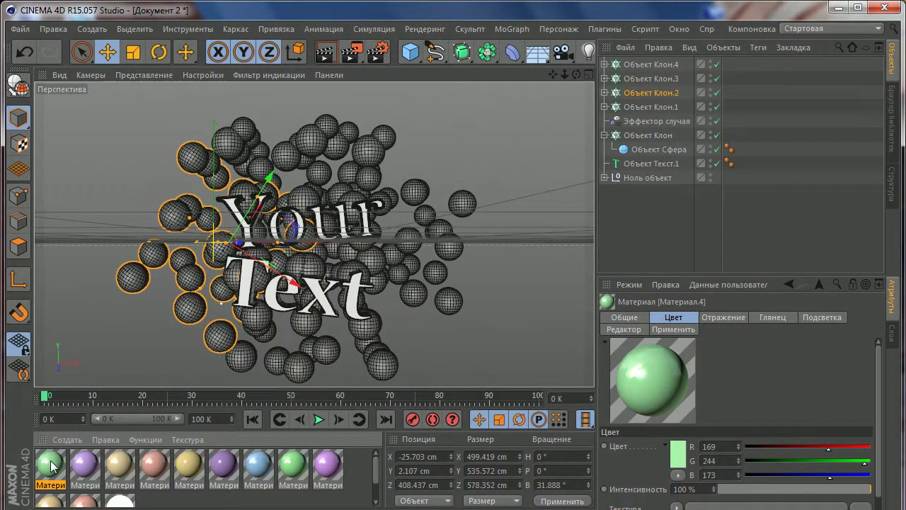
Step: Copy-paste the green material and make the new copy light blue, 169/224/244
{"action": "key", "text": "ctrl+c"}
{"action": "key", "text": "ctrl+v"}
{"action": "double_click", "coordinate": [49, 463]}
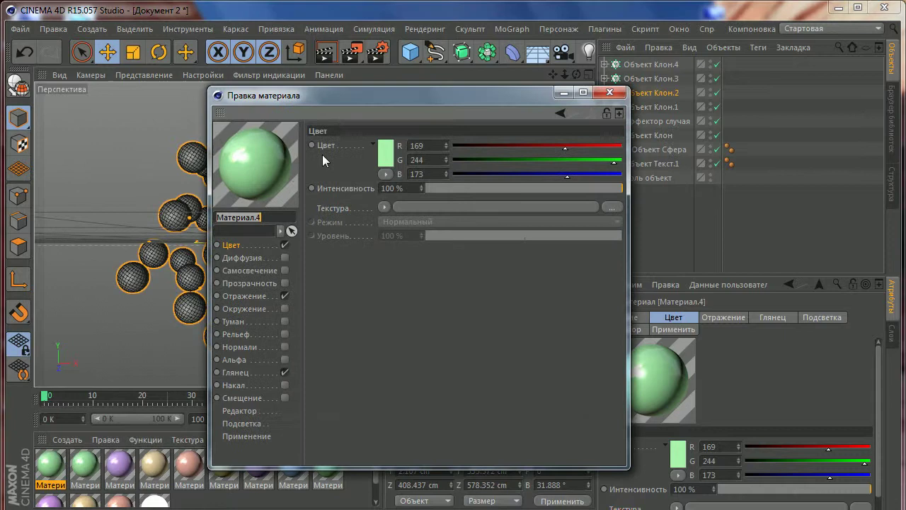
{"action": "left_click", "coordinate": [386, 156]}
{"action": "left_click_drag", "start_coordinate": [391, 95], "coordinate": [422, 102]}
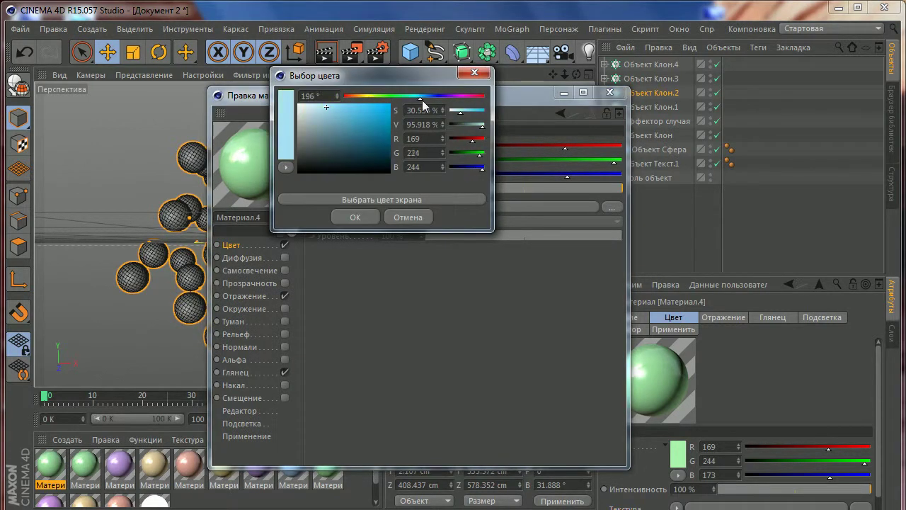
{"action": "left_click", "coordinate": [353, 218]}
{"action": "left_click", "coordinate": [608, 92]}
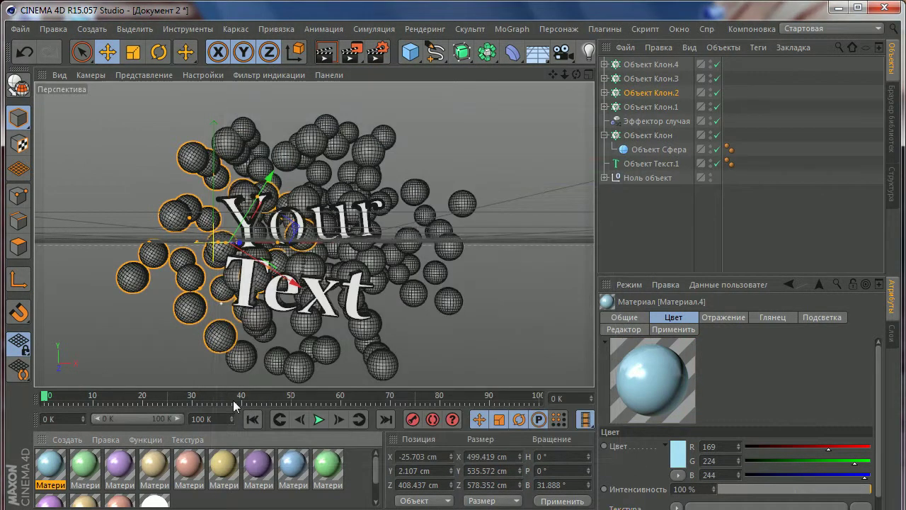
Step: Select the eight unused materials, including the yellow and white ones, and delete them
{"action": "left_click", "coordinate": [224, 467]}
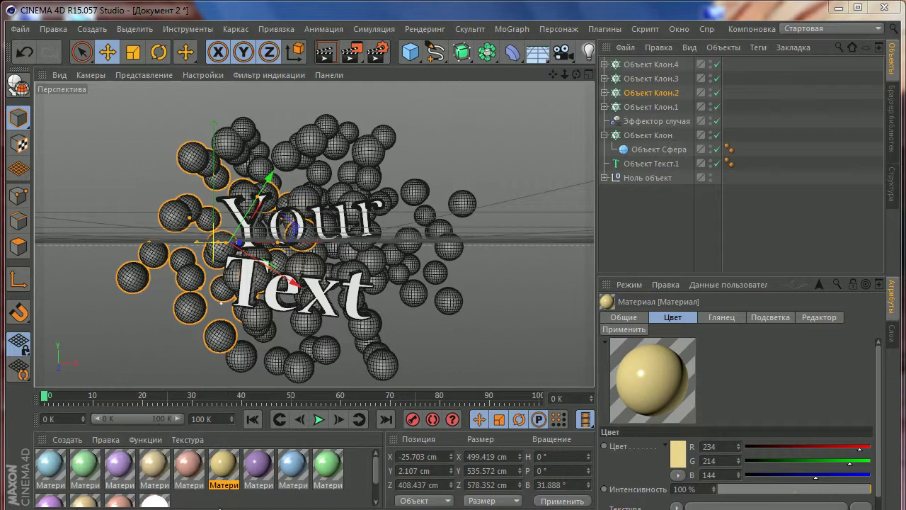
{"action": "scroll", "coordinate": [379, 476], "scroll_direction": "down", "scroll_amount": 2}
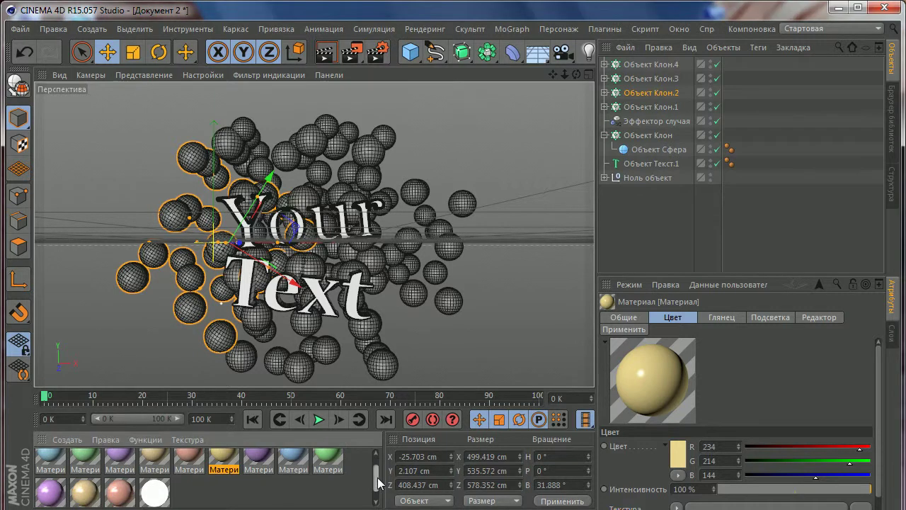
{"action": "left_click", "coordinate": [164, 483]}
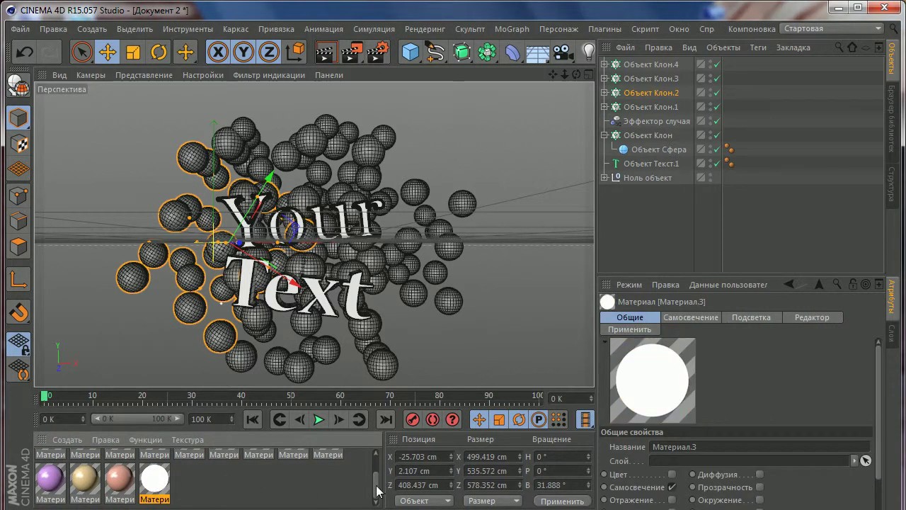
{"action": "scroll", "coordinate": [379, 475], "scroll_direction": "up", "scroll_amount": 2}
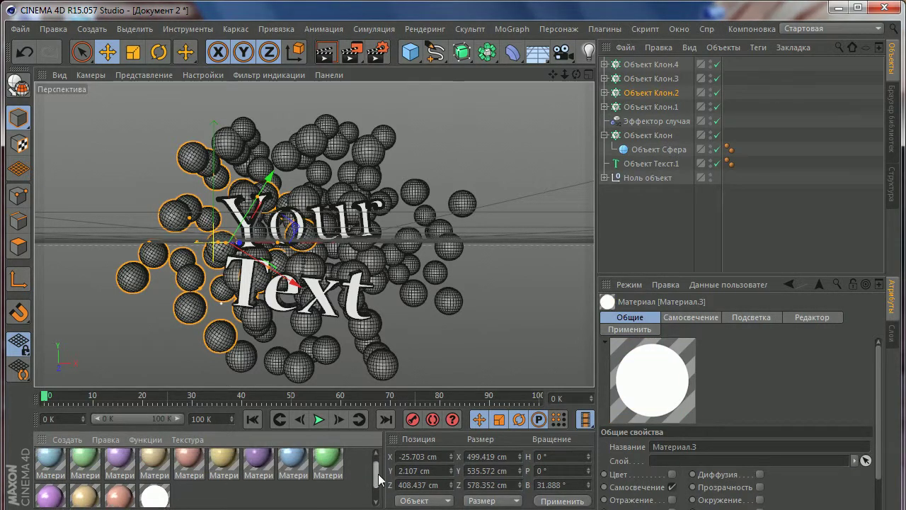
{"action": "left_click", "coordinate": [232, 468], "text": "shift"}
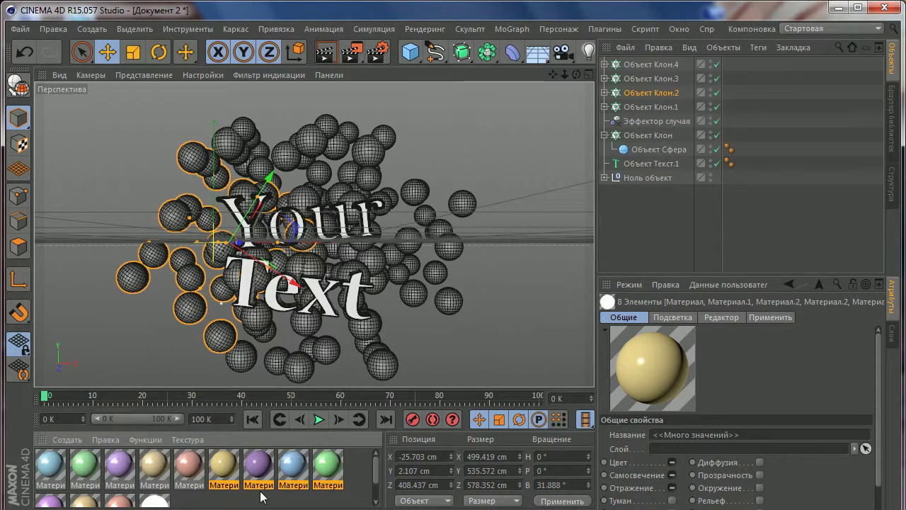
{"action": "key", "text": "Delete"}
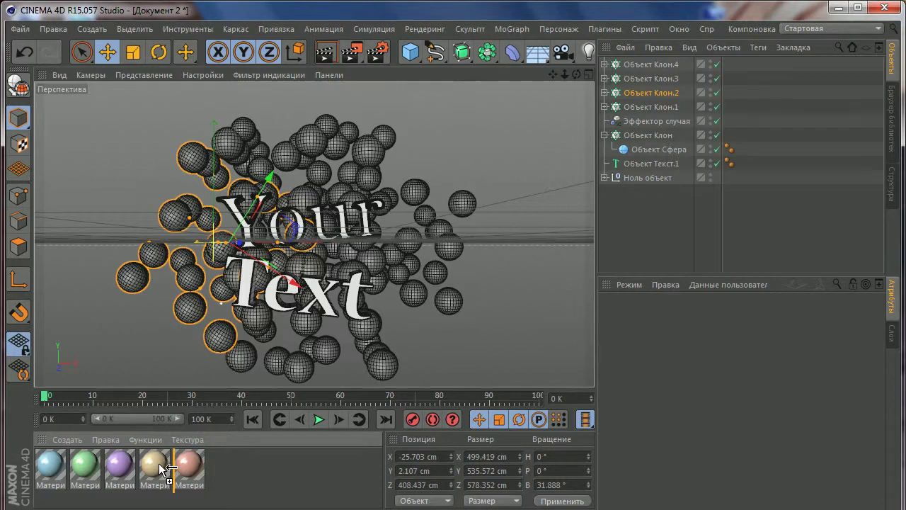
Step: Duplicate the beige material, turn off its reflection and raise the specular height
{"action": "left_click_drag", "start_coordinate": [153, 462], "coordinate": [221, 464]}
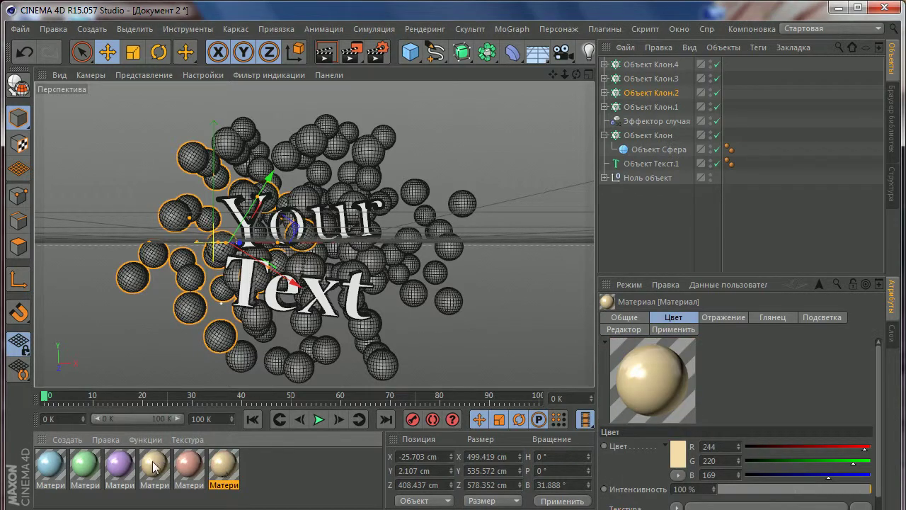
{"action": "double_click", "coordinate": [225, 467]}
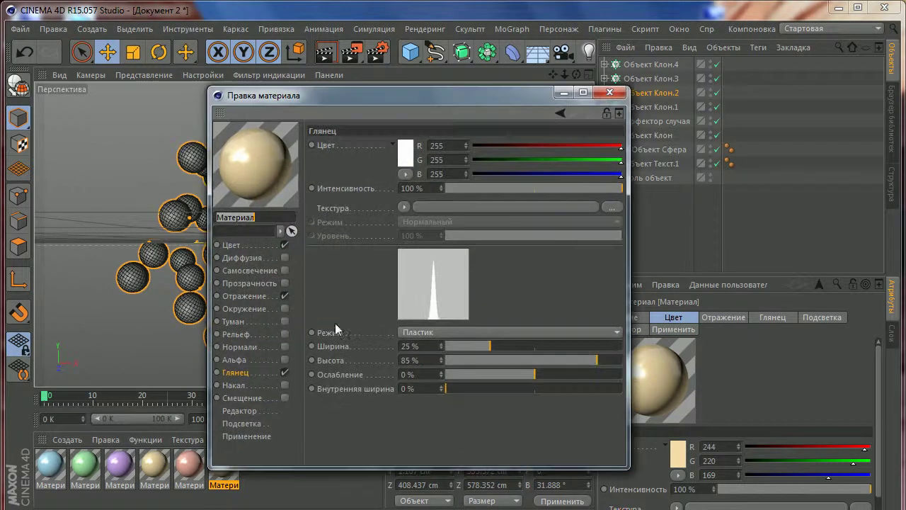
{"action": "left_click", "coordinate": [283, 297]}
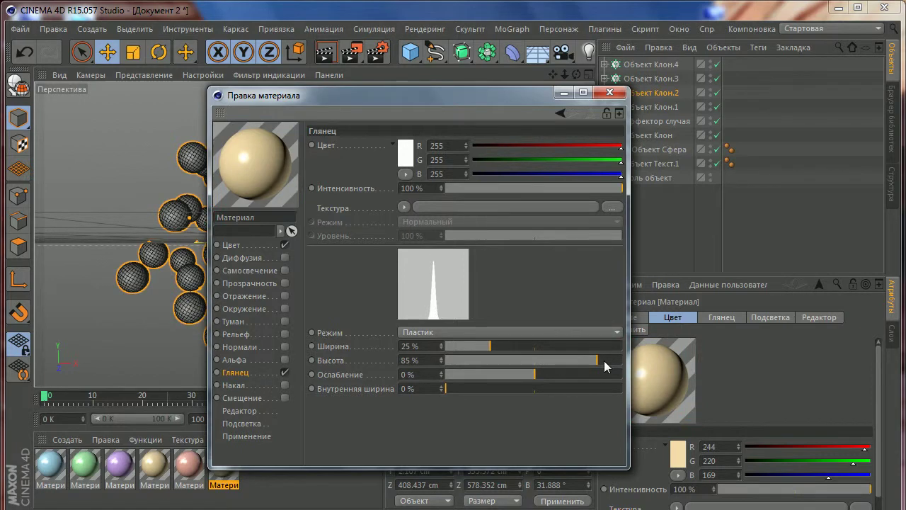
{"action": "left_click_drag", "start_coordinate": [605, 366], "coordinate": [611, 362]}
{"action": "left_click", "coordinate": [610, 93]}
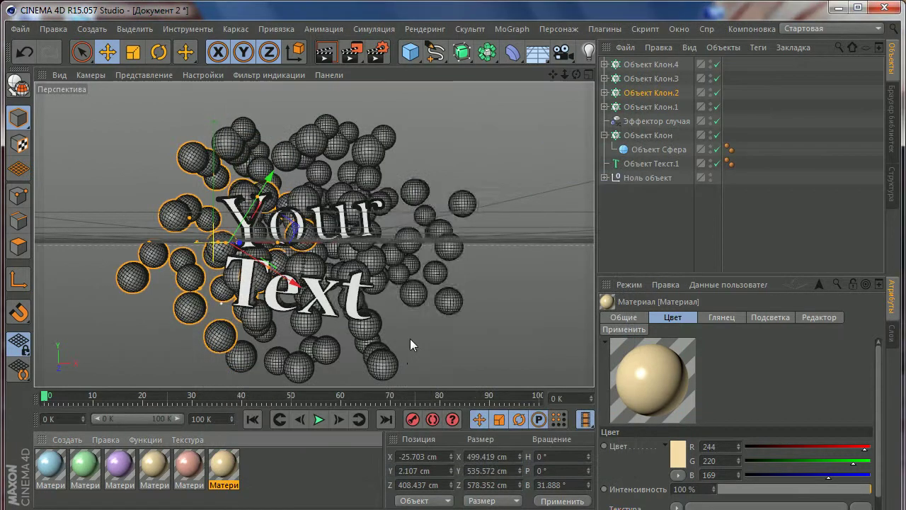
Step: Make another copy of the beige material and recolour it light purple (R197 G169 B244)
{"action": "left_click_drag", "start_coordinate": [231, 467], "coordinate": [258, 468], "text": "ctrl"}
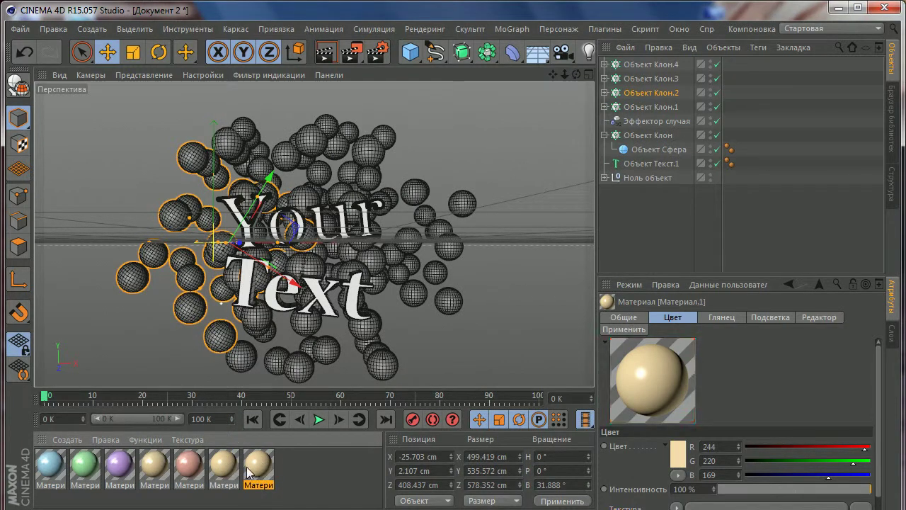
{"action": "double_click", "coordinate": [258, 467]}
{"action": "left_click", "coordinate": [233, 244]}
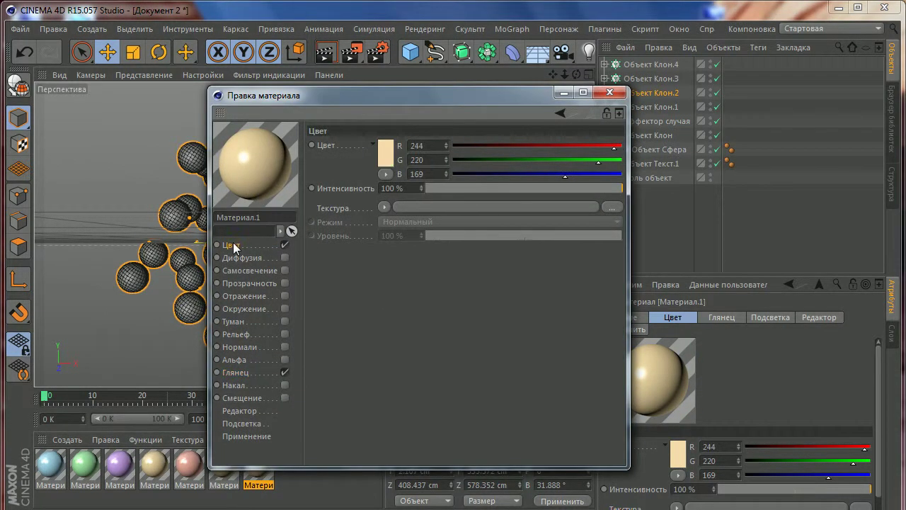
{"action": "left_click", "coordinate": [391, 160]}
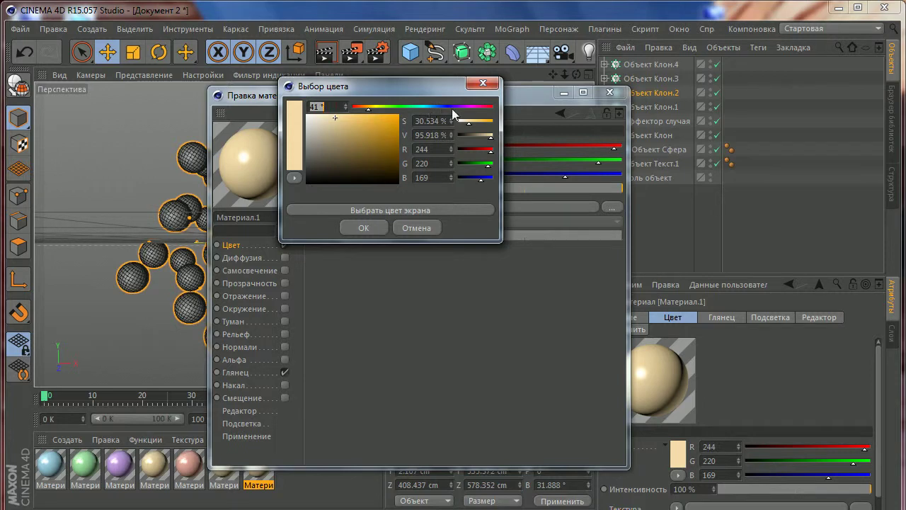
{"action": "mouse_move", "coordinate": [452, 108]}
{"action": "left_mouse_down"}
{"action": "mouse_move", "coordinate": [464, 108]}
{"action": "mouse_move", "coordinate": [455, 109]}
{"action": "left_mouse_up"}
{"action": "left_click", "coordinate": [363, 228]}
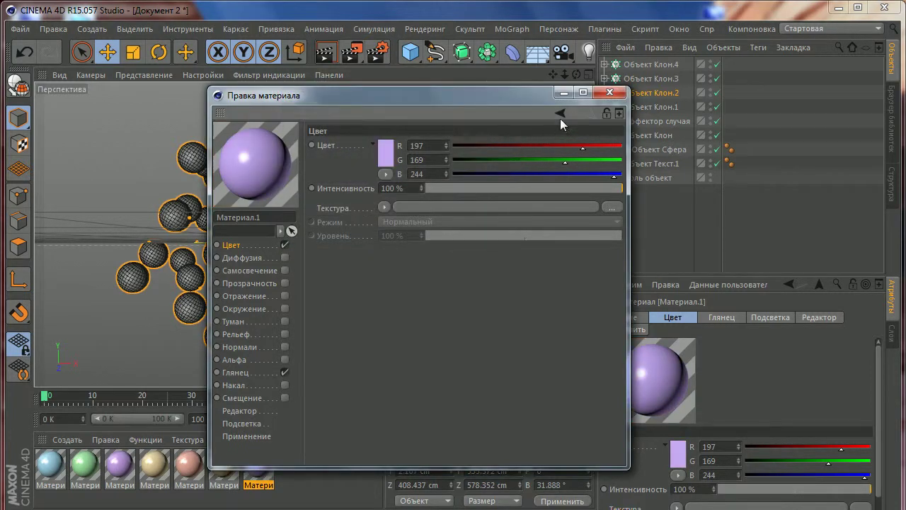
{"action": "left_click", "coordinate": [607, 93]}
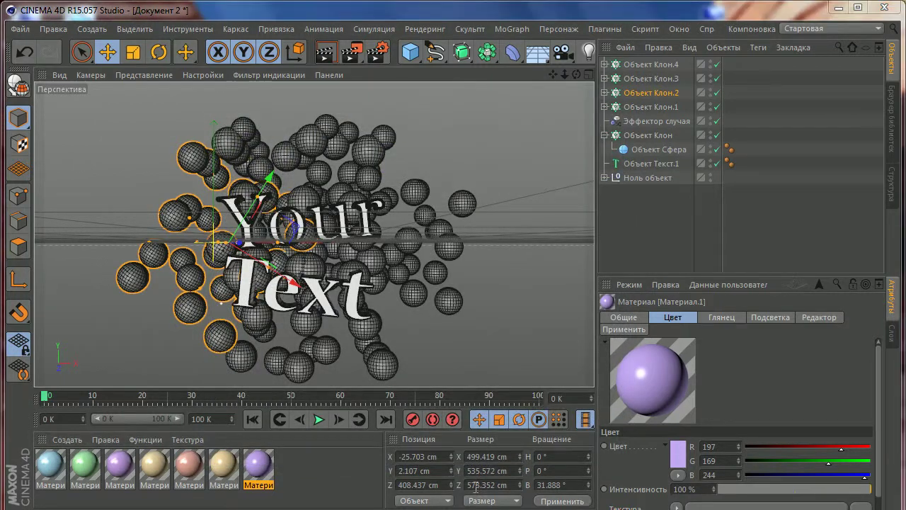
{"action": "left_click", "coordinate": [306, 457]}
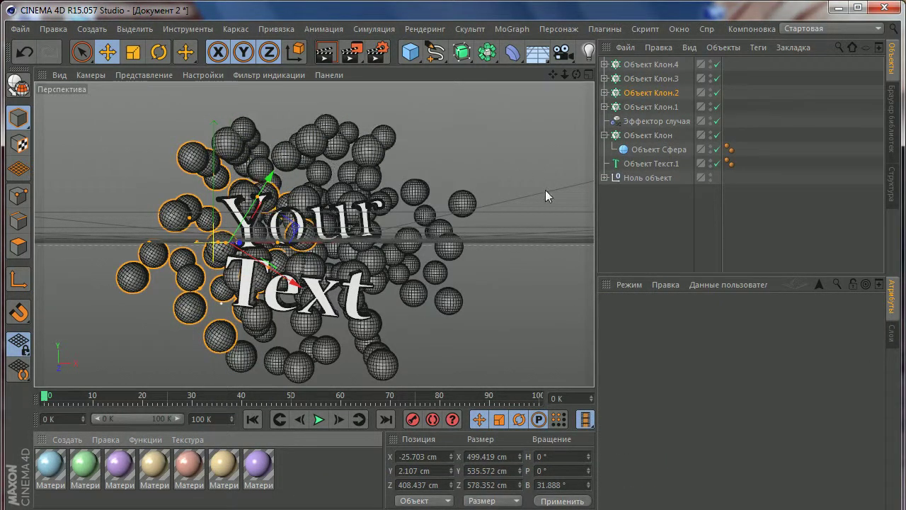
Step: Assign blue to Объект Клон.4, green to Клон.3, purple to Клон.1, beige to Объект Клон, pink to the rest
{"action": "left_click_drag", "start_coordinate": [53, 468], "coordinate": [659, 68]}
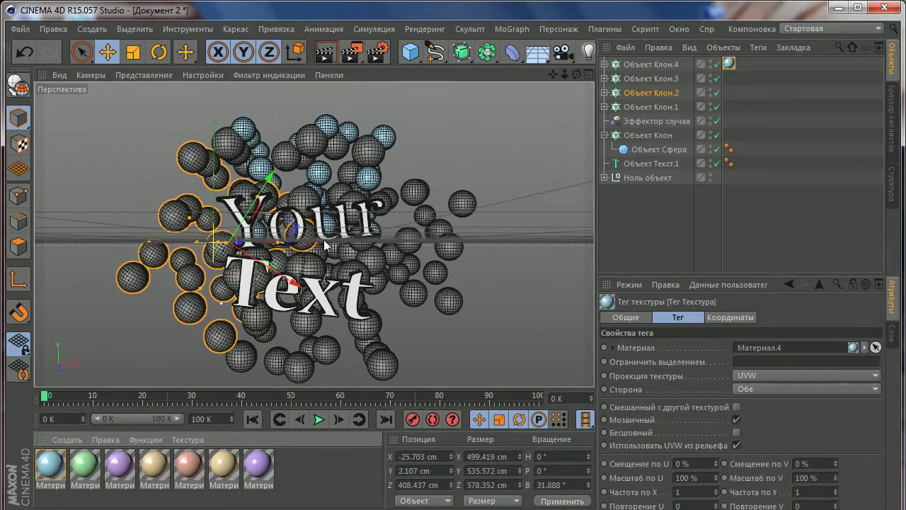
{"action": "left_click_drag", "start_coordinate": [85, 467], "coordinate": [648, 80]}
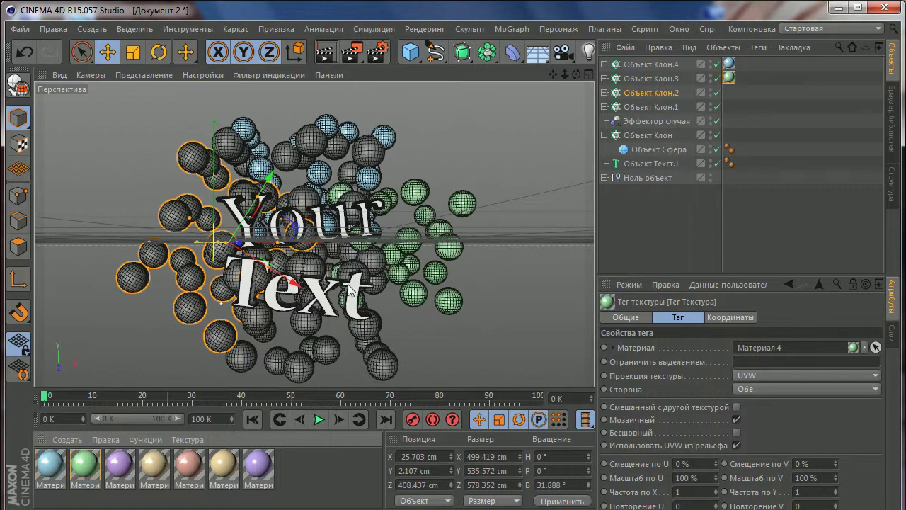
{"action": "left_click_drag", "start_coordinate": [116, 475], "coordinate": [670, 107]}
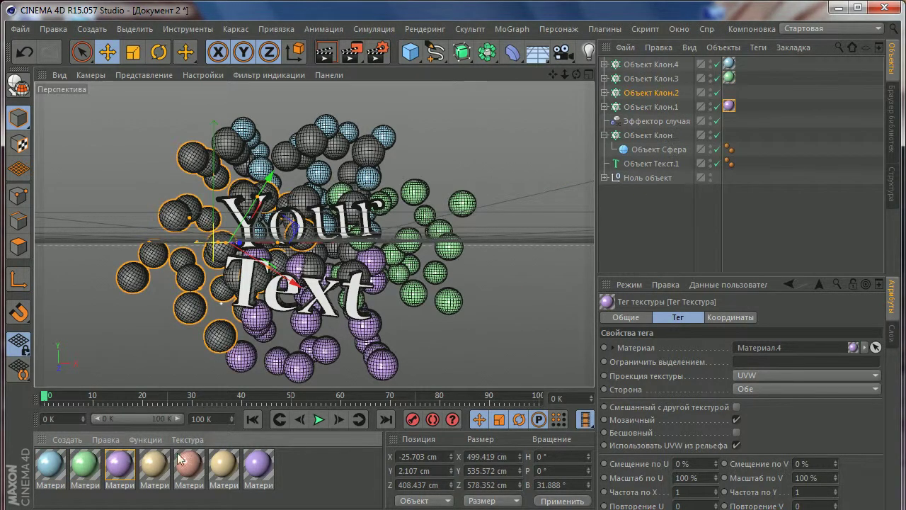
{"action": "mouse_move", "coordinate": [160, 471]}
{"action": "left_mouse_down"}
{"action": "mouse_move", "coordinate": [667, 145]}
{"action": "mouse_move", "coordinate": [656, 134]}
{"action": "left_mouse_up"}
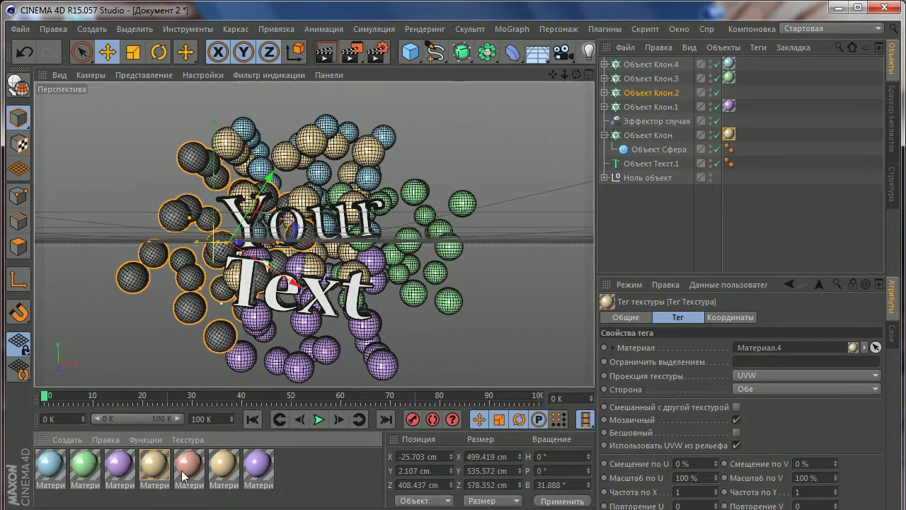
{"action": "left_click_drag", "start_coordinate": [171, 480], "coordinate": [156, 259]}
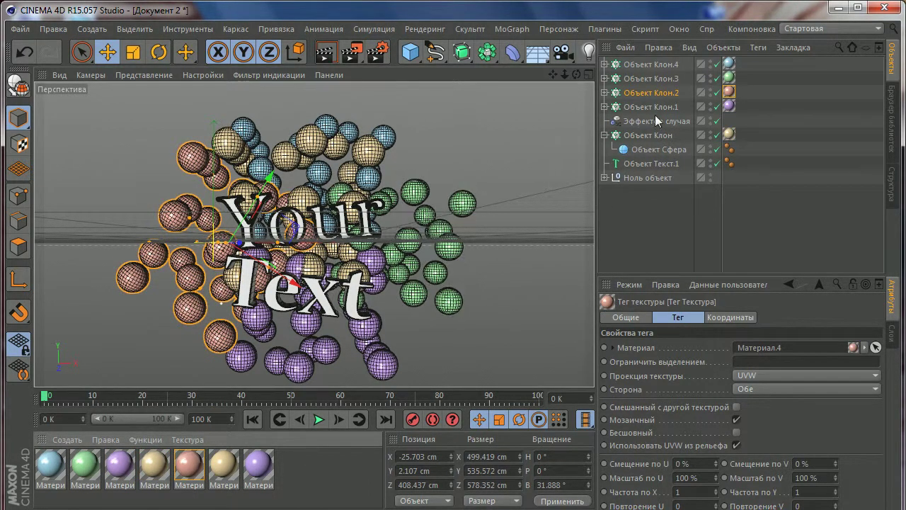
{"action": "left_click", "coordinate": [604, 135]}
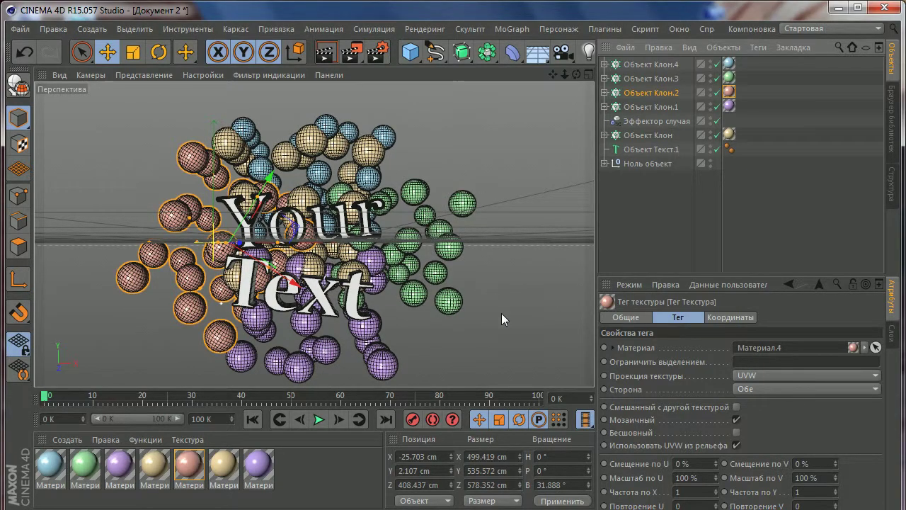
{"action": "mouse_move", "coordinate": [448, 315]}
{"action": "left_mouse_down", "text": "alt"}
{"action": "mouse_move", "coordinate": [503, 296]}
{"action": "mouse_move", "coordinate": [401, 304]}
{"action": "mouse_move", "coordinate": [584, 325]}
{"action": "mouse_move", "coordinate": [317, 322]}
{"action": "mouse_move", "coordinate": [236, 358]}
{"action": "mouse_move", "coordinate": [394, 313]}
{"action": "left_mouse_up", "text": "alt"}
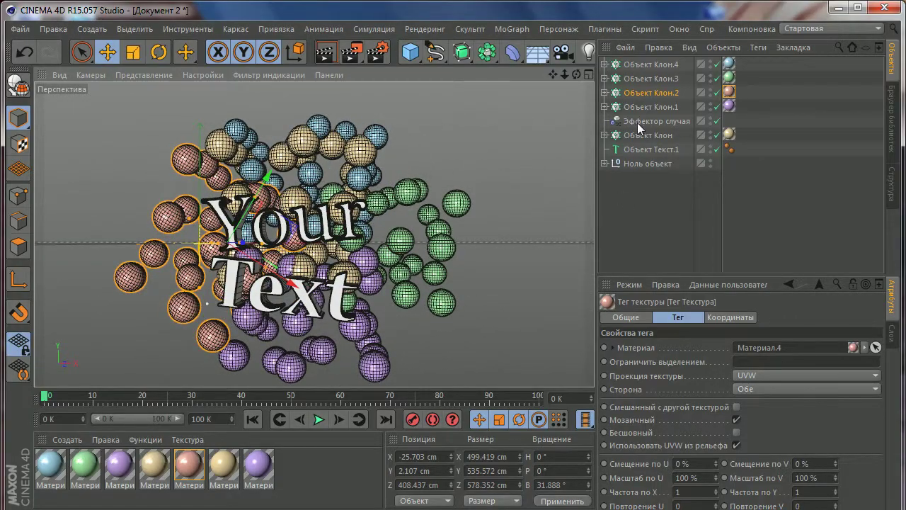
Step: Move Эффектор случая to the bottom and make all five cloners editable with C
{"action": "left_click_drag", "start_coordinate": [638, 122], "coordinate": [651, 171]}
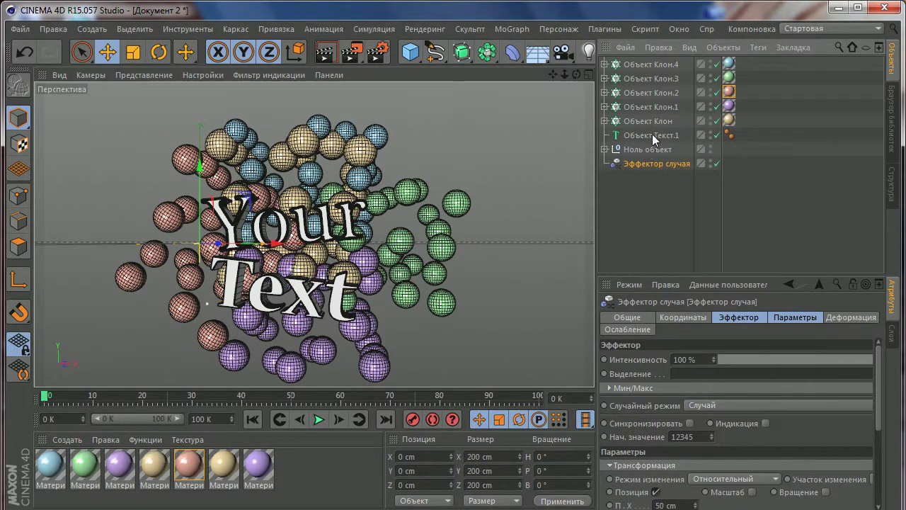
{"action": "left_click", "coordinate": [652, 120]}
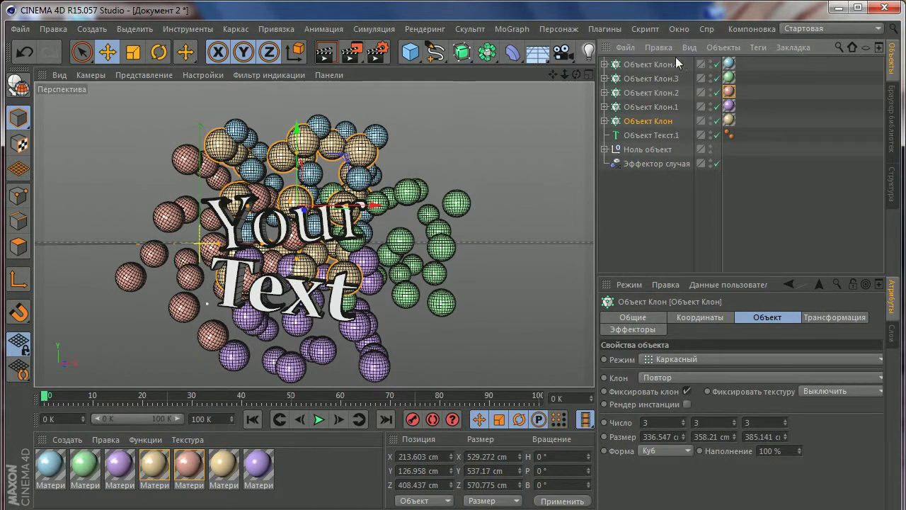
{"action": "left_click", "coordinate": [641, 65], "text": "shift"}
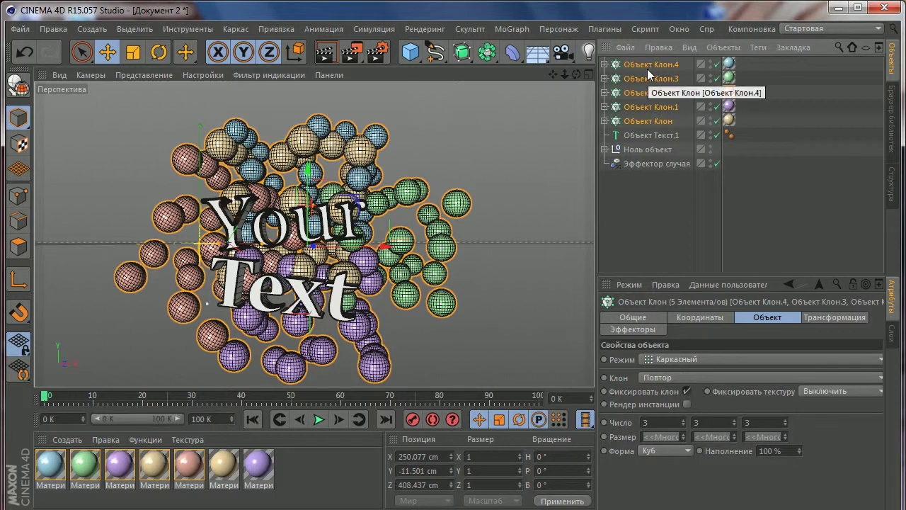
{"action": "key", "text": "c"}
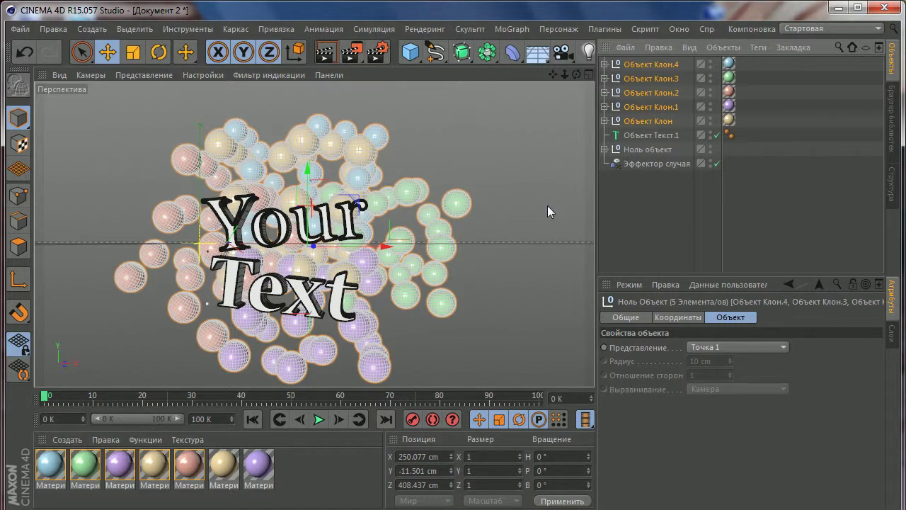
{"action": "left_click", "coordinate": [513, 276]}
Step: Shift a green sphere right and push the top spheres up and further back
{"action": "left_click", "coordinate": [442, 246]}
{"action": "mouse_move", "coordinate": [532, 248]}
{"action": "left_mouse_down"}
{"action": "mouse_move", "coordinate": [565, 249]}
{"action": "mouse_move", "coordinate": [534, 248]}
{"action": "left_mouse_up"}
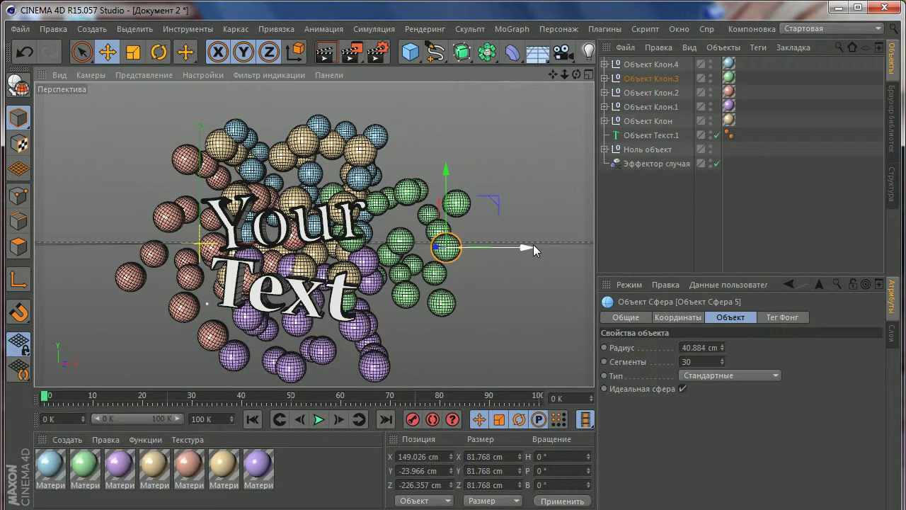
{"action": "left_click", "coordinate": [407, 192]}
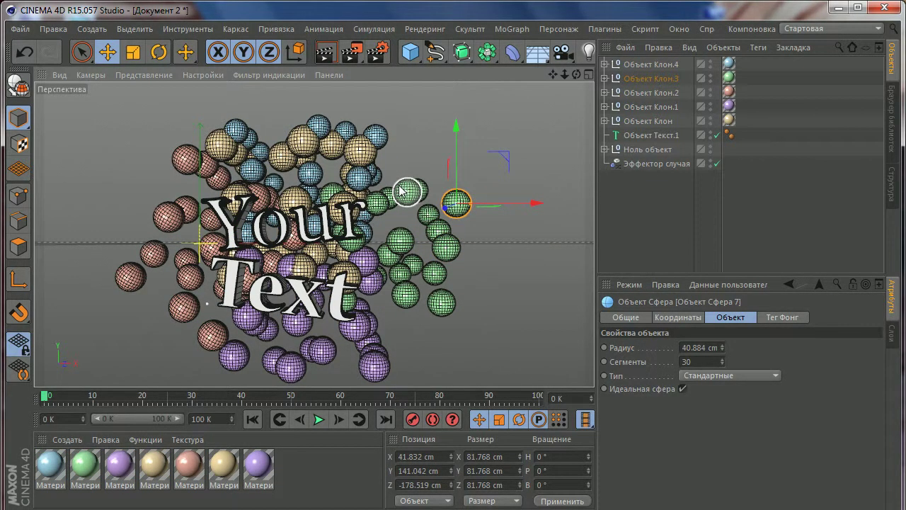
{"action": "left_click", "coordinate": [309, 266]}
{"action": "mouse_move", "coordinate": [309, 266]}
{"action": "left_mouse_down", "text": "alt"}
{"action": "mouse_move", "coordinate": [278, 264]}
{"action": "mouse_move", "coordinate": [592, 182]}
{"action": "mouse_move", "coordinate": [380, 214]}
{"action": "left_mouse_up", "text": "alt"}
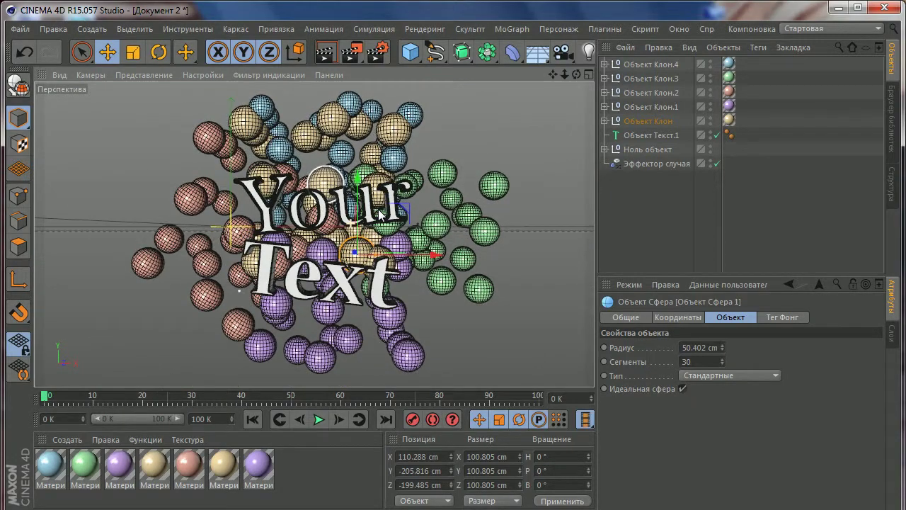
{"action": "left_click", "coordinate": [343, 117]}
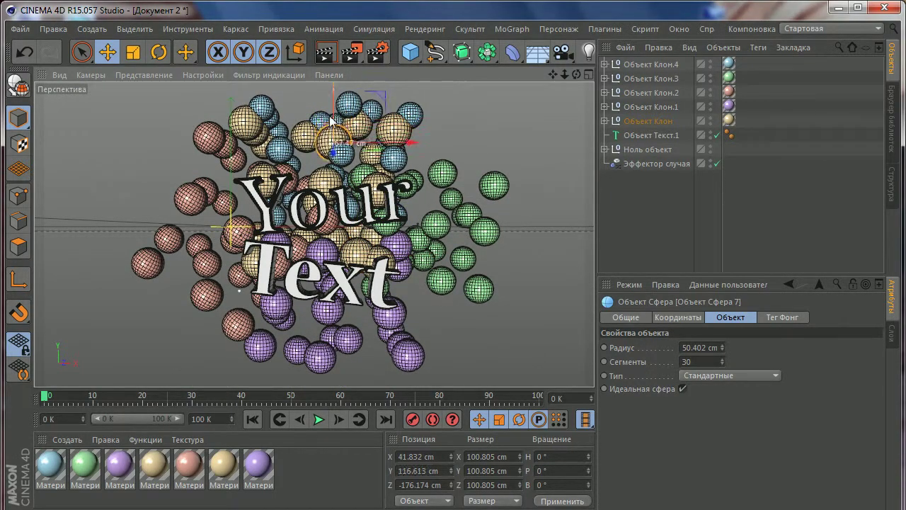
{"action": "left_click", "coordinate": [242, 126]}
{"action": "left_click", "coordinate": [341, 152]}
{"action": "left_click", "coordinate": [359, 152]}
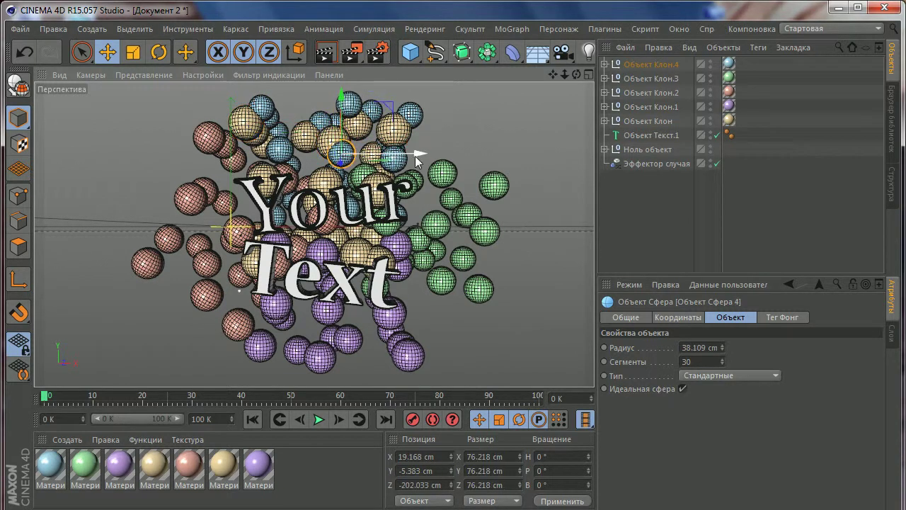
{"action": "left_click", "coordinate": [243, 130]}
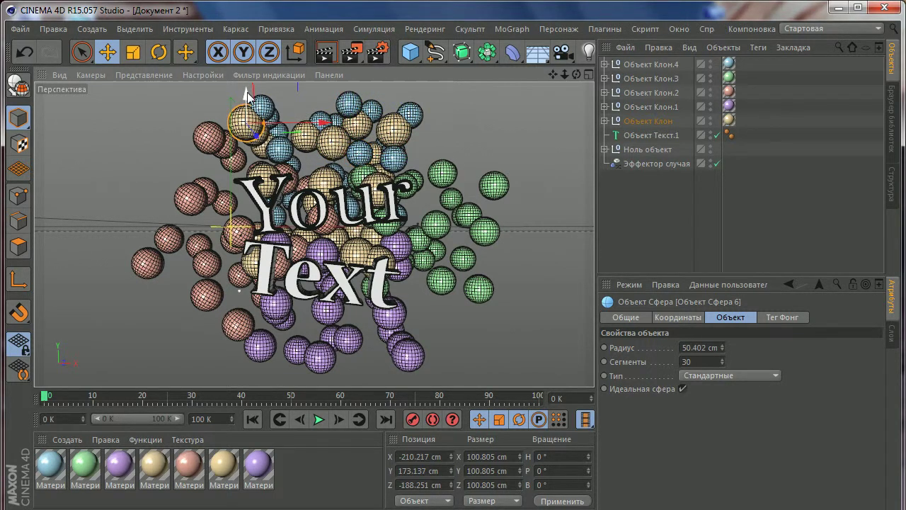
{"action": "left_click", "coordinate": [394, 128]}
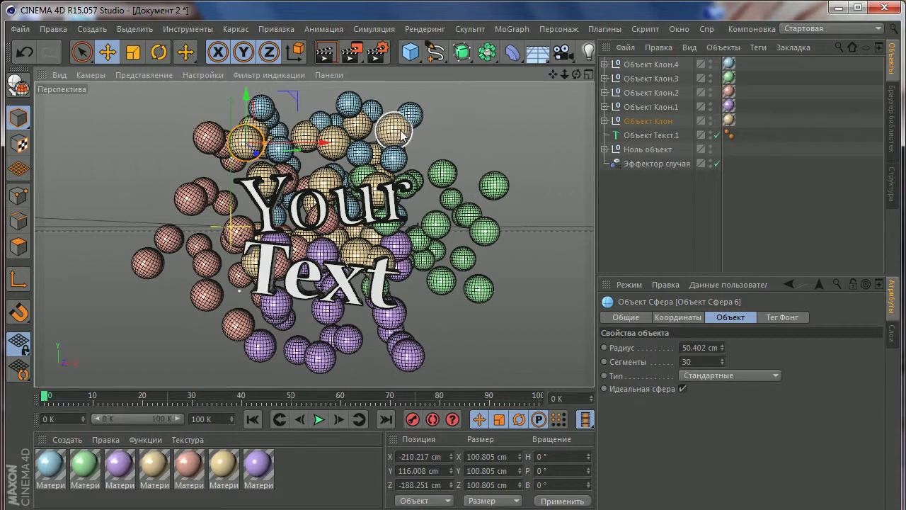
{"action": "left_click_drag", "start_coordinate": [453, 137], "coordinate": [447, 145]}
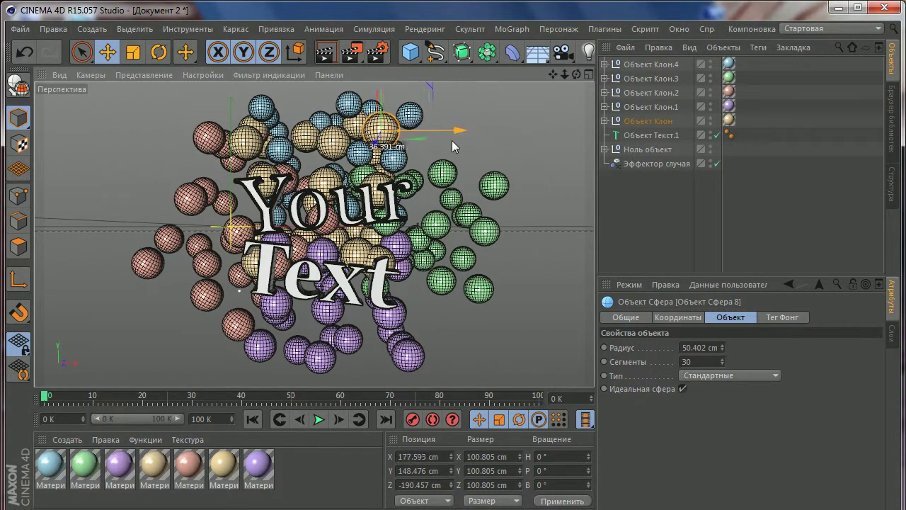
{"action": "left_click_drag", "start_coordinate": [369, 138], "coordinate": [378, 101]}
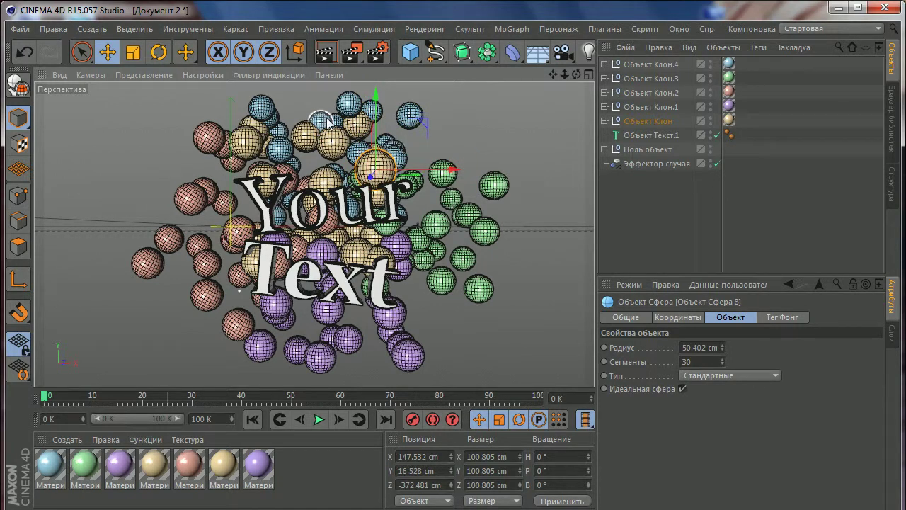
Step: Move more spheres back in depth behind the lettering and make one purple sphere pink
{"action": "left_click", "coordinate": [320, 150]}
{"action": "left_click_drag", "start_coordinate": [321, 151], "coordinate": [308, 140]}
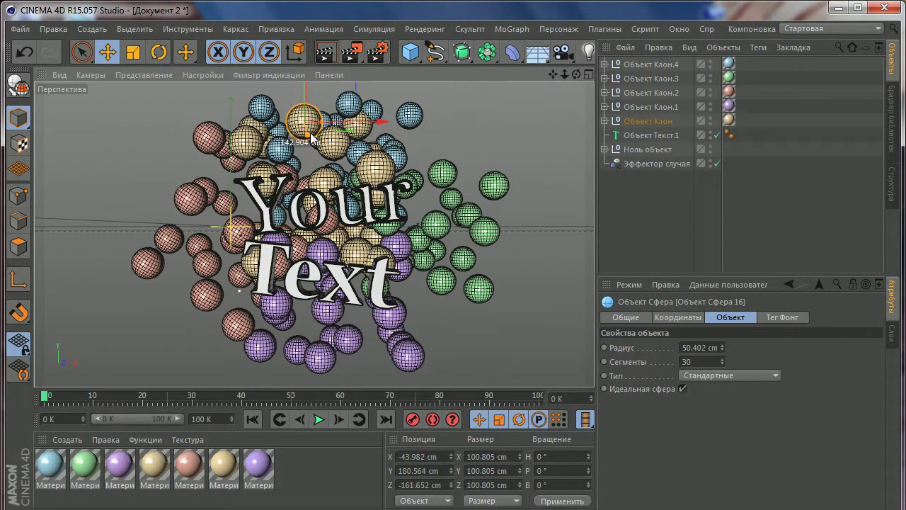
{"action": "left_click", "coordinate": [264, 134]}
{"action": "mouse_move", "coordinate": [261, 141]}
{"action": "left_mouse_down"}
{"action": "mouse_move", "coordinate": [243, 134]}
{"action": "mouse_move", "coordinate": [311, 163]}
{"action": "left_mouse_up"}
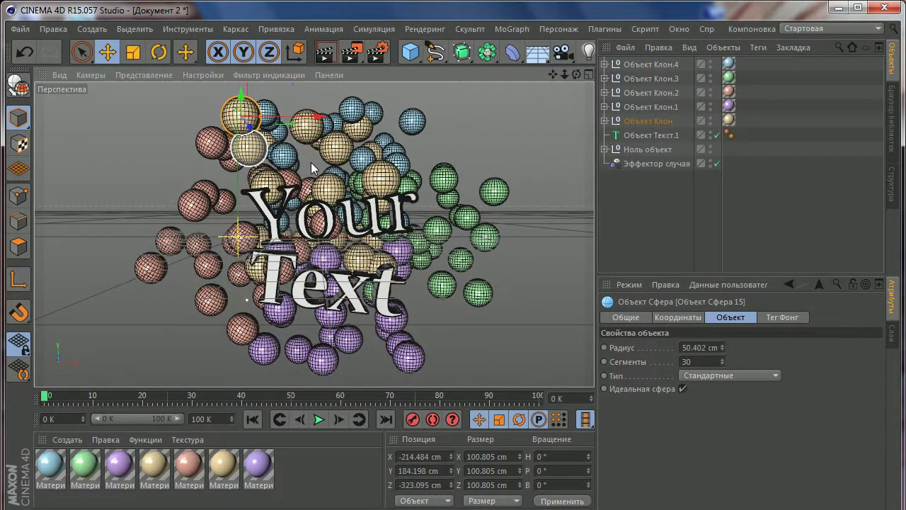
{"action": "left_click_drag", "start_coordinate": [419, 183], "coordinate": [364, 182]}
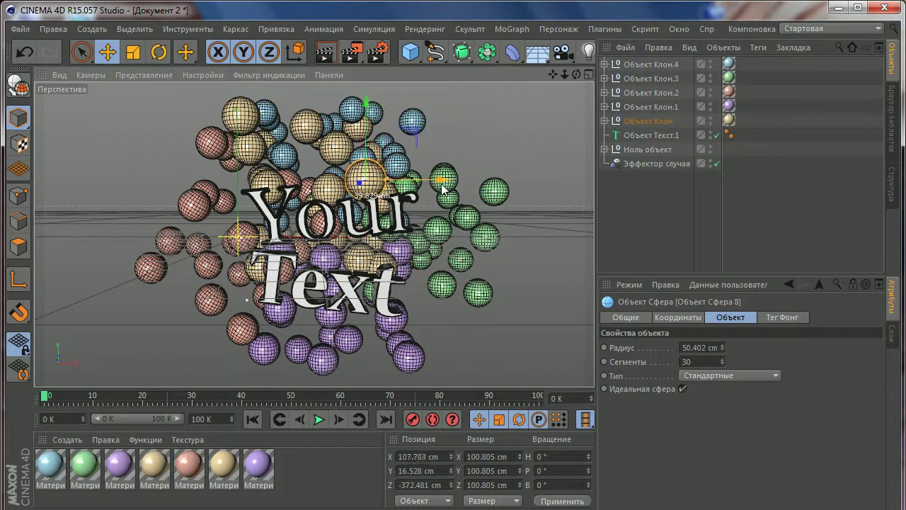
{"action": "left_click", "coordinate": [363, 294]}
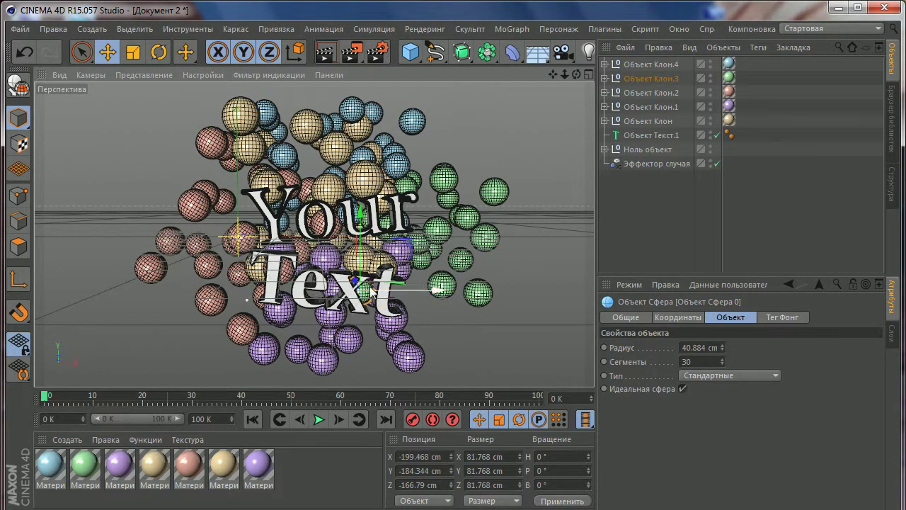
{"action": "mouse_move", "coordinate": [357, 289]}
{"action": "left_mouse_down"}
{"action": "mouse_move", "coordinate": [347, 291]}
{"action": "mouse_move", "coordinate": [439, 241]}
{"action": "left_mouse_up"}
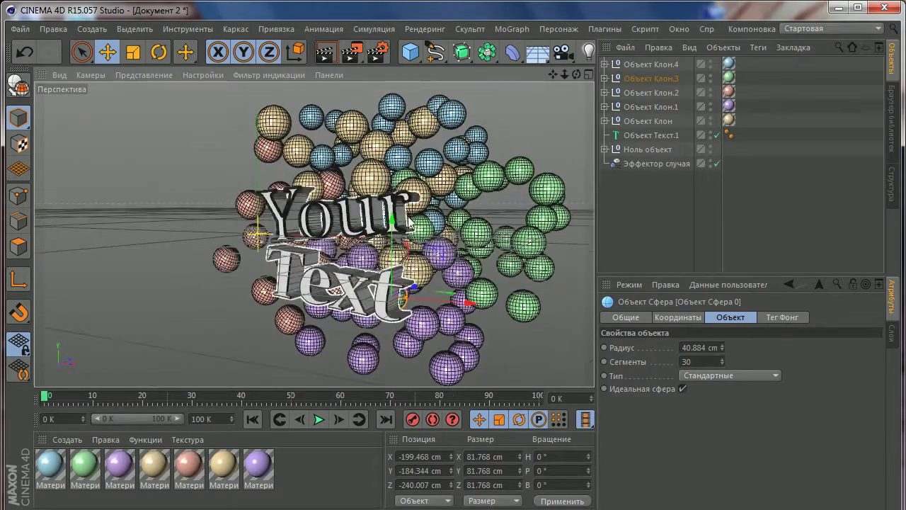
{"action": "left_click_drag", "start_coordinate": [438, 241], "coordinate": [444, 267]}
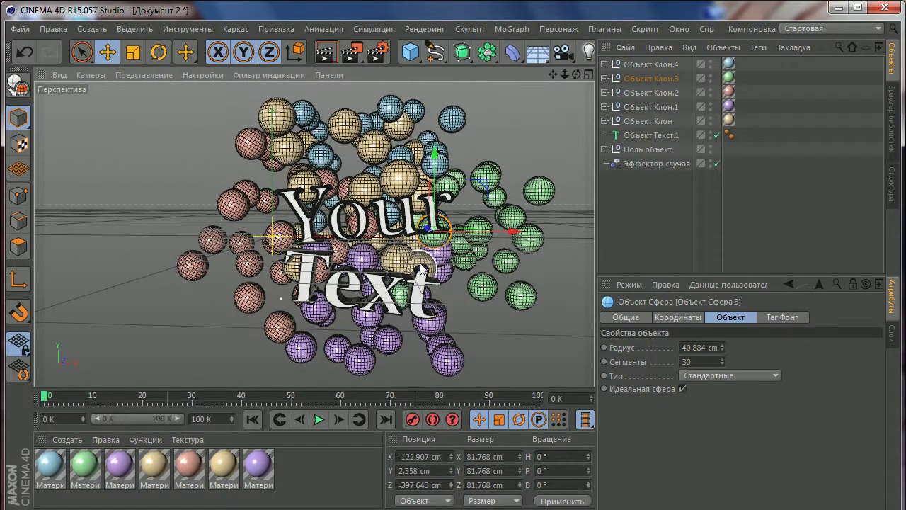
{"action": "left_click_drag", "start_coordinate": [427, 231], "coordinate": [215, 432], "text": "alt"}
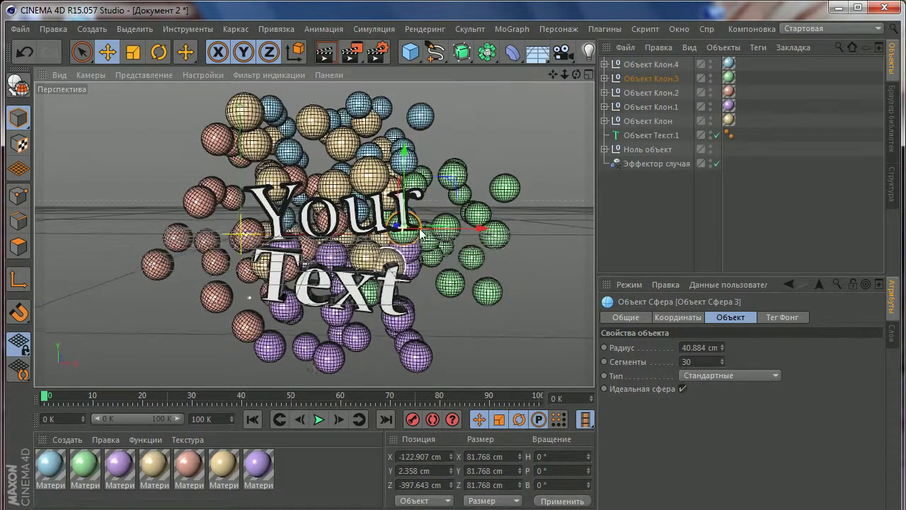
{"action": "left_click_drag", "start_coordinate": [189, 467], "coordinate": [328, 356]}
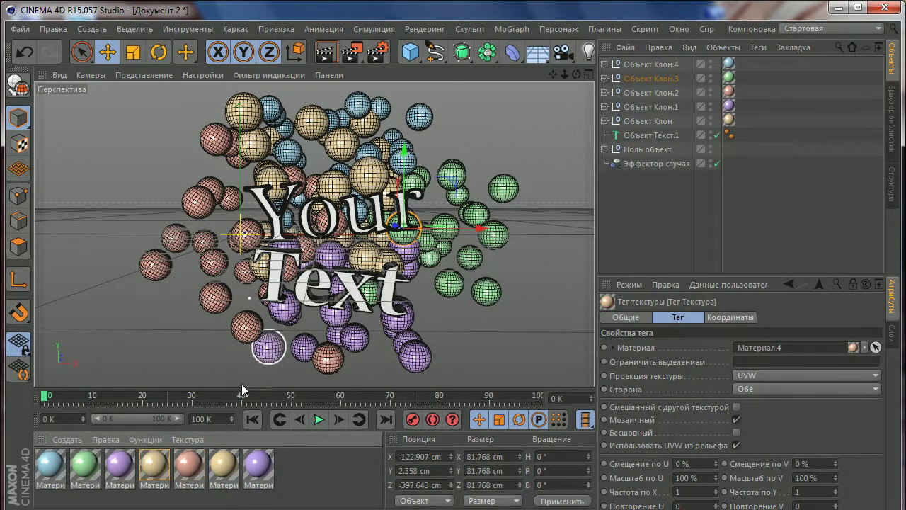
Step: Recolour left- and right-side spheres with purple, green, blue, pink and tan materials
{"action": "mouse_move", "coordinate": [119, 465]}
{"action": "left_mouse_down"}
{"action": "mouse_move", "coordinate": [214, 298]}
{"action": "mouse_move", "coordinate": [212, 261]}
{"action": "left_mouse_up"}
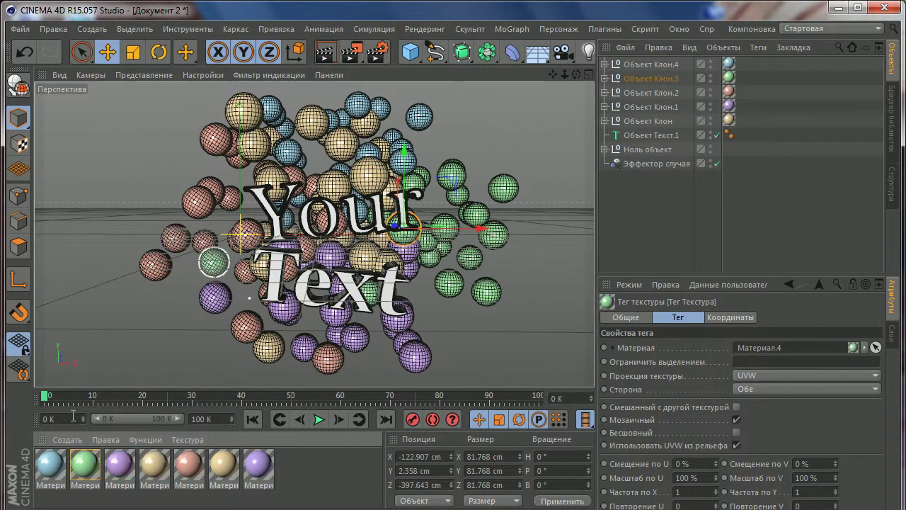
{"action": "left_click_drag", "start_coordinate": [50, 465], "coordinate": [198, 202]}
{"action": "left_click_drag", "start_coordinate": [86, 480], "coordinate": [156, 265]}
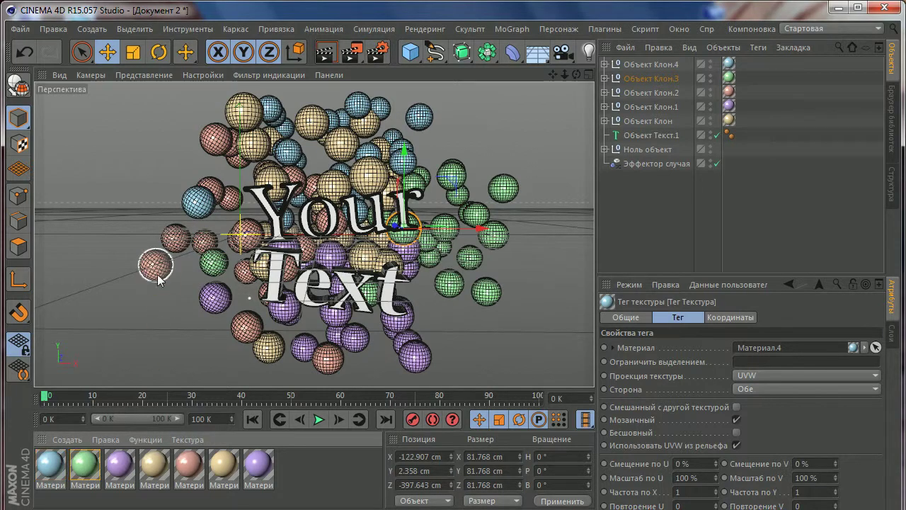
{"action": "left_click_drag", "start_coordinate": [154, 465], "coordinate": [253, 145]}
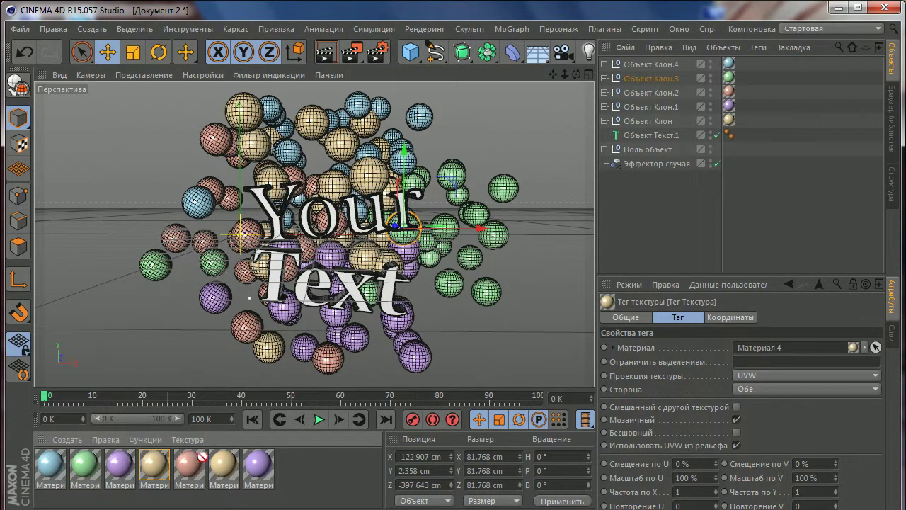
{"action": "left_click_drag", "start_coordinate": [189, 465], "coordinate": [294, 296]}
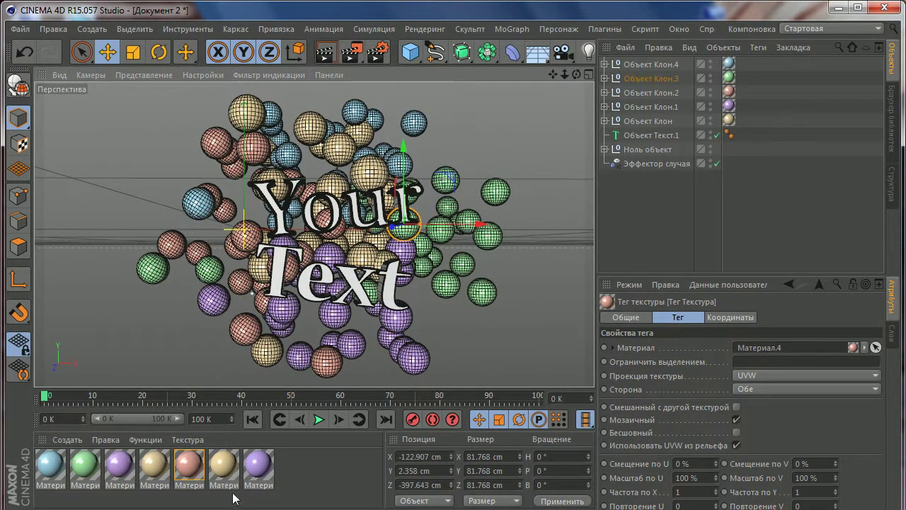
{"action": "left_click_drag", "start_coordinate": [223, 466], "coordinate": [487, 235]}
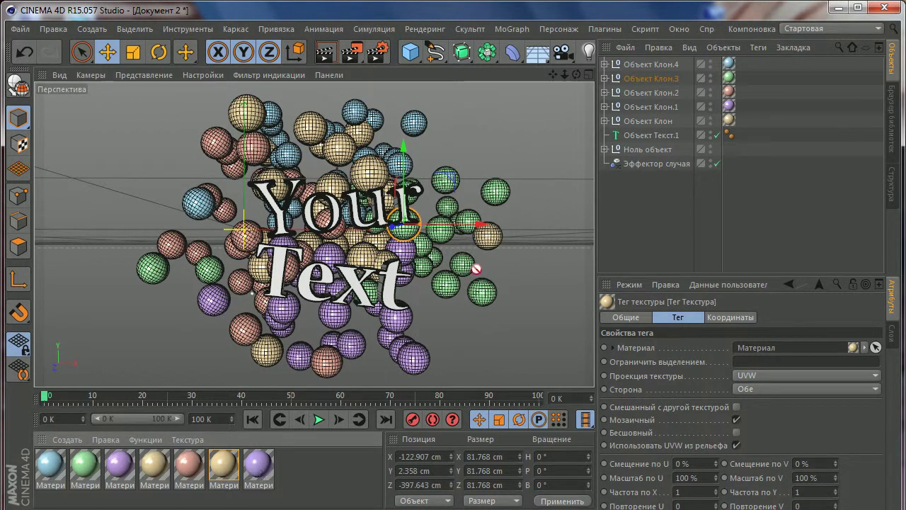
{"action": "left_click_drag", "start_coordinate": [476, 269], "coordinate": [446, 182]}
Step: Mix salmon, purple, green and blue materials onto spheres at the top, middle and bottom
{"action": "left_click_drag", "start_coordinate": [183, 473], "coordinate": [414, 121]}
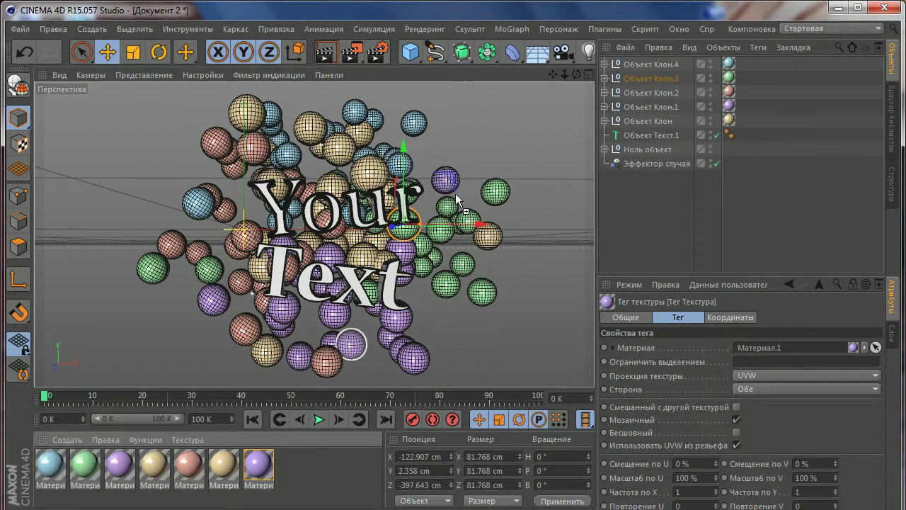
{"action": "left_click_drag", "start_coordinate": [274, 366], "coordinate": [368, 172]}
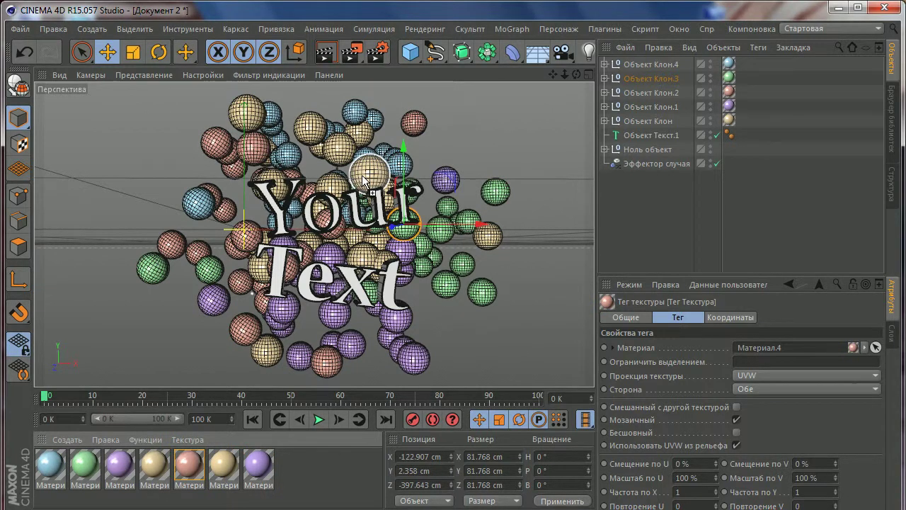
{"action": "left_click_drag", "start_coordinate": [135, 490], "coordinate": [339, 328]}
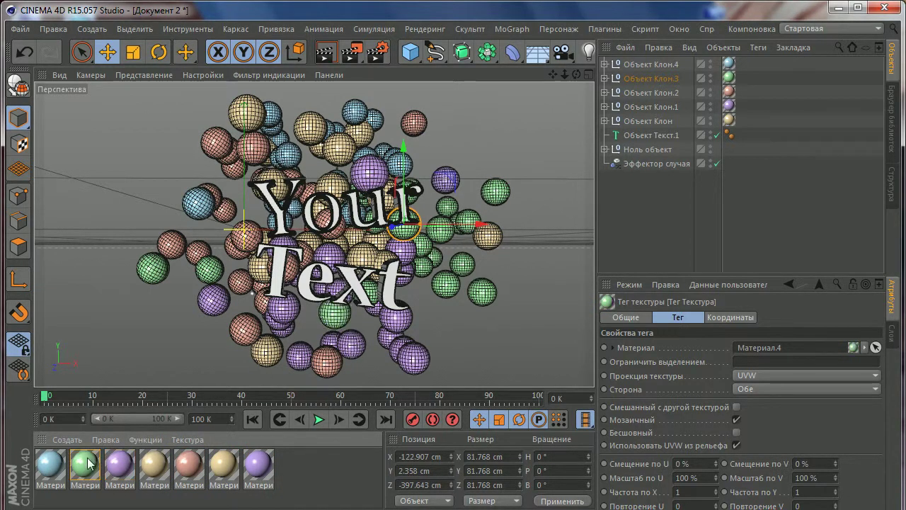
{"action": "left_click_drag", "start_coordinate": [85, 467], "coordinate": [414, 358]}
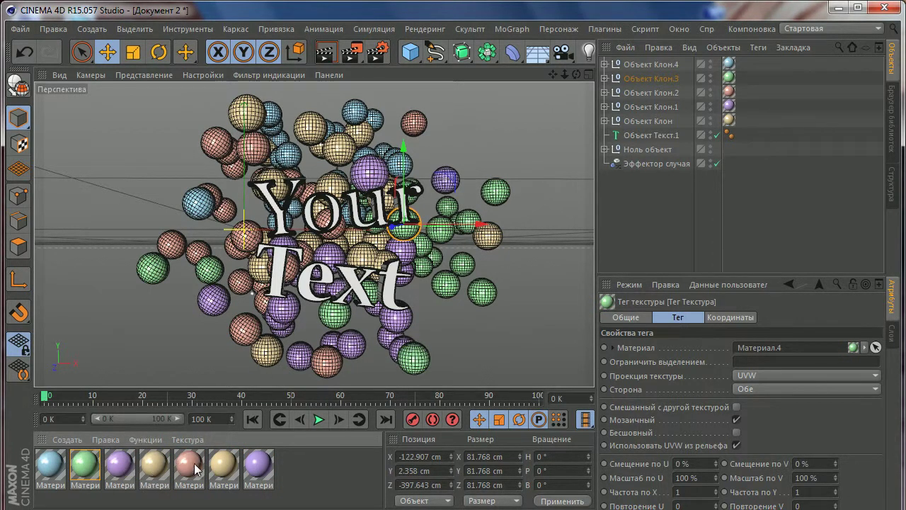
{"action": "left_click_drag", "start_coordinate": [197, 470], "coordinate": [363, 254]}
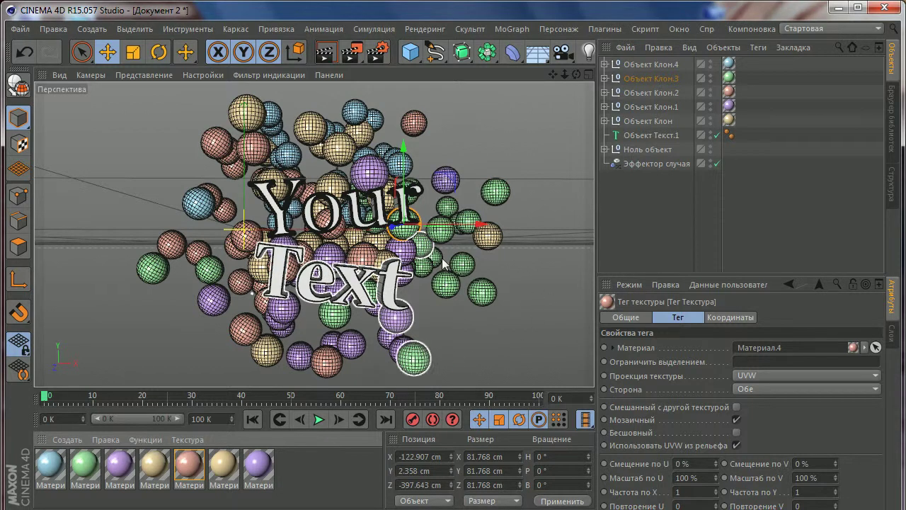
{"action": "left_click_drag", "start_coordinate": [451, 341], "coordinate": [410, 306]}
{"action": "left_click_drag", "start_coordinate": [120, 467], "coordinate": [482, 291]}
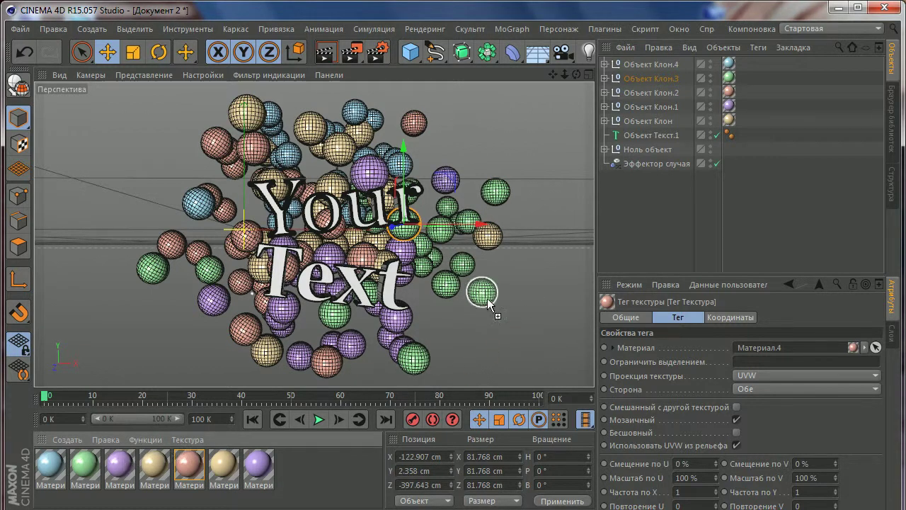
{"action": "left_click_drag", "start_coordinate": [236, 473], "coordinate": [348, 228]}
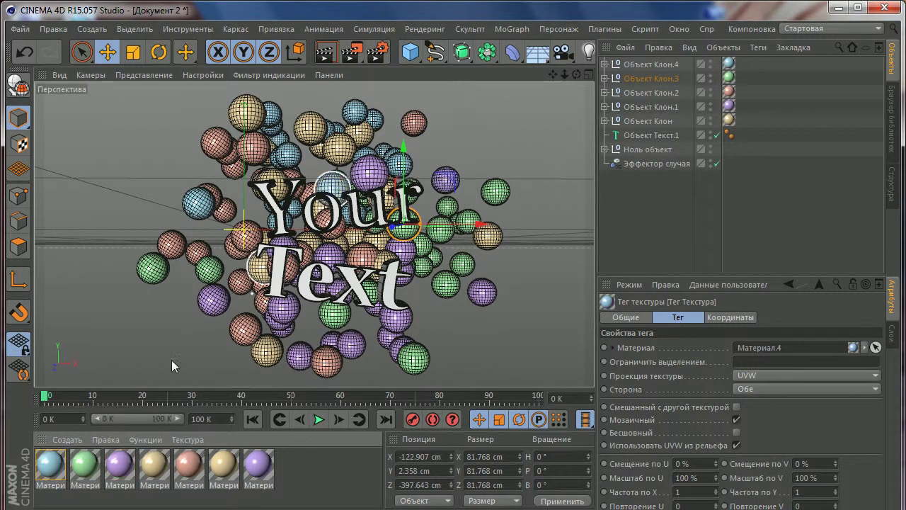
{"action": "mouse_move", "coordinate": [47, 468]}
{"action": "left_mouse_down"}
{"action": "mouse_move", "coordinate": [264, 290]}
{"action": "mouse_move", "coordinate": [454, 296]}
{"action": "mouse_move", "coordinate": [234, 217]}
{"action": "mouse_move", "coordinate": [345, 244]}
{"action": "mouse_move", "coordinate": [429, 293]}
{"action": "mouse_move", "coordinate": [292, 459]}
{"action": "left_mouse_up"}
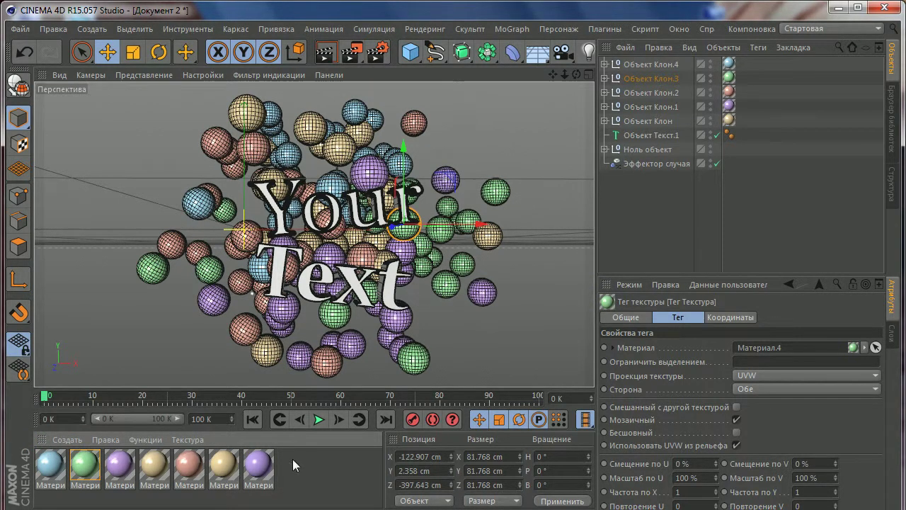
Step: Give the 'Text' lettering the tan material, undoing an accidental drop on 'Your'
{"action": "left_click_drag", "start_coordinate": [219, 471], "coordinate": [391, 297]}
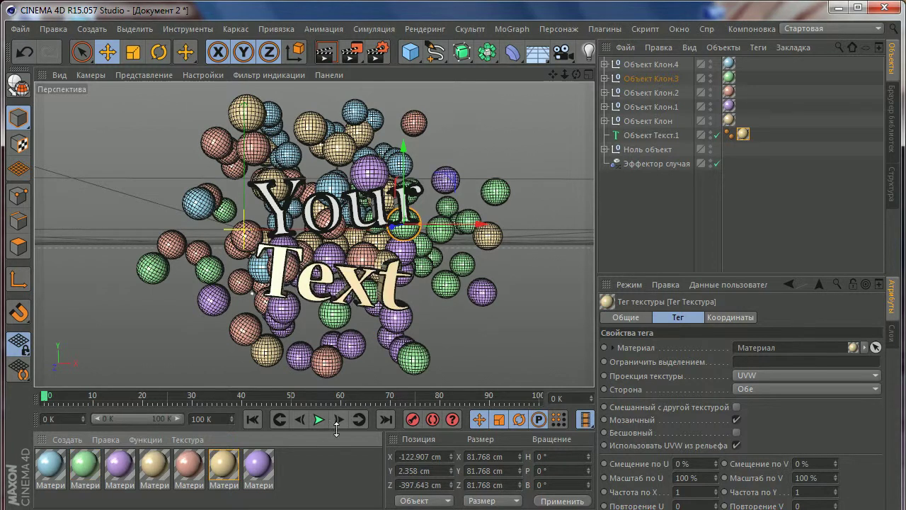
{"action": "left_click_drag", "start_coordinate": [267, 465], "coordinate": [359, 216]}
{"action": "key", "text": "ctrl+z"}
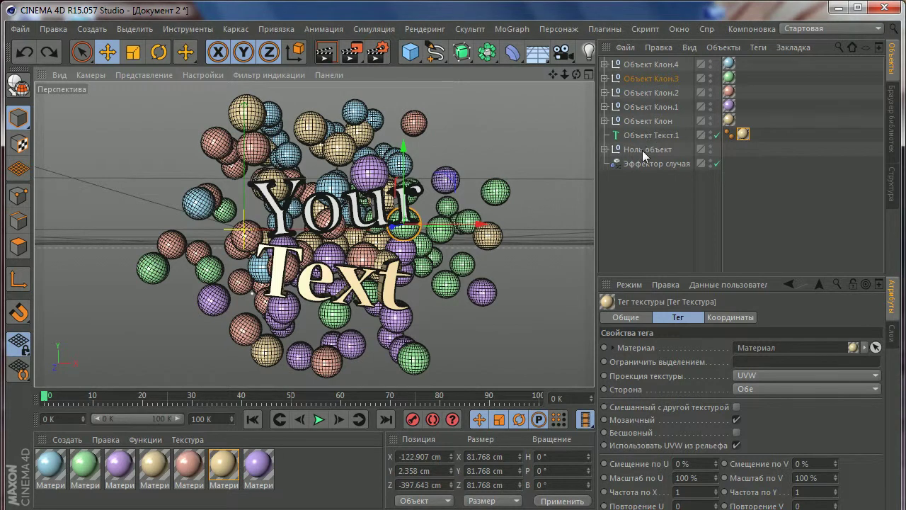
Step: Rename the null holding the sweep and text to Текст
{"action": "left_click", "coordinate": [636, 153]}
{"action": "left_click", "coordinate": [604, 149]}
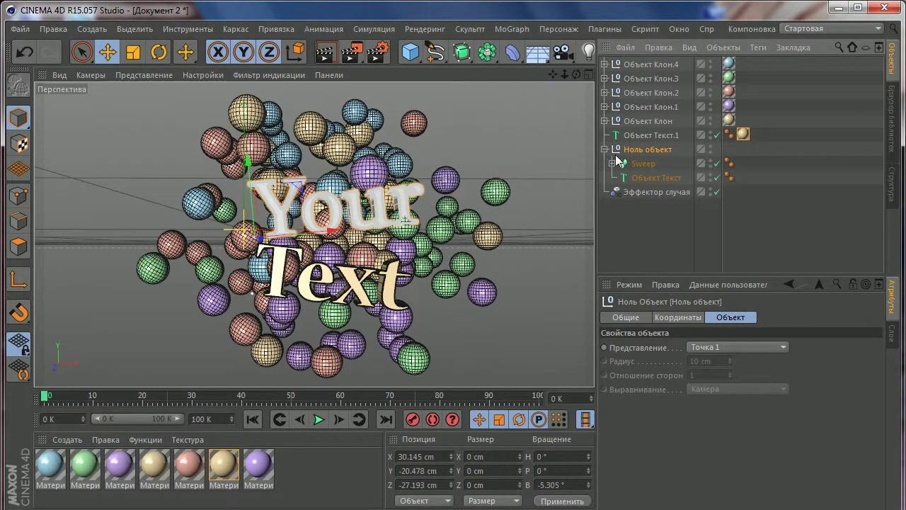
{"action": "double_click", "coordinate": [641, 153]}
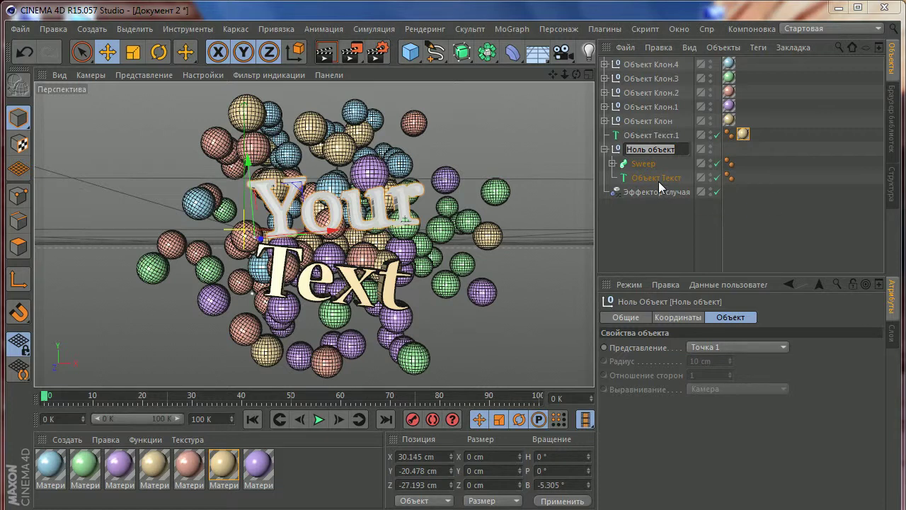
{"action": "type", "text": "T"}
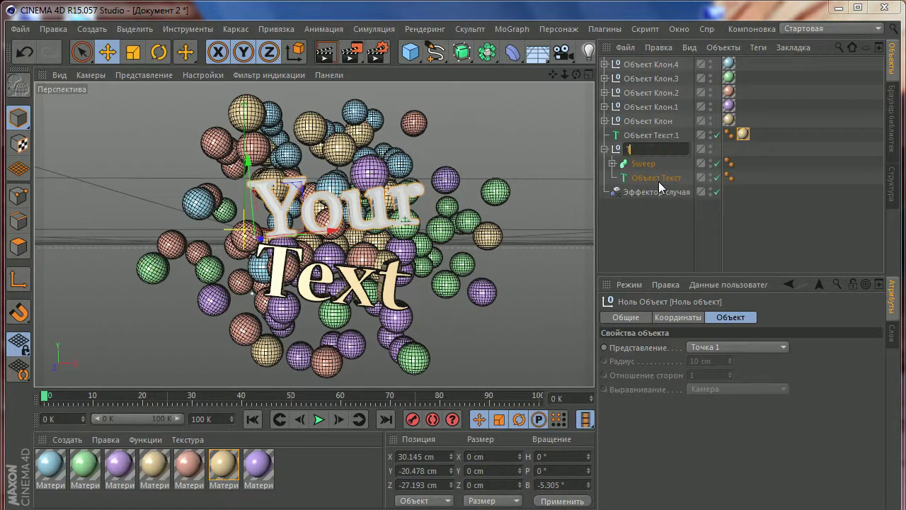
{"action": "key", "text": "Return"}
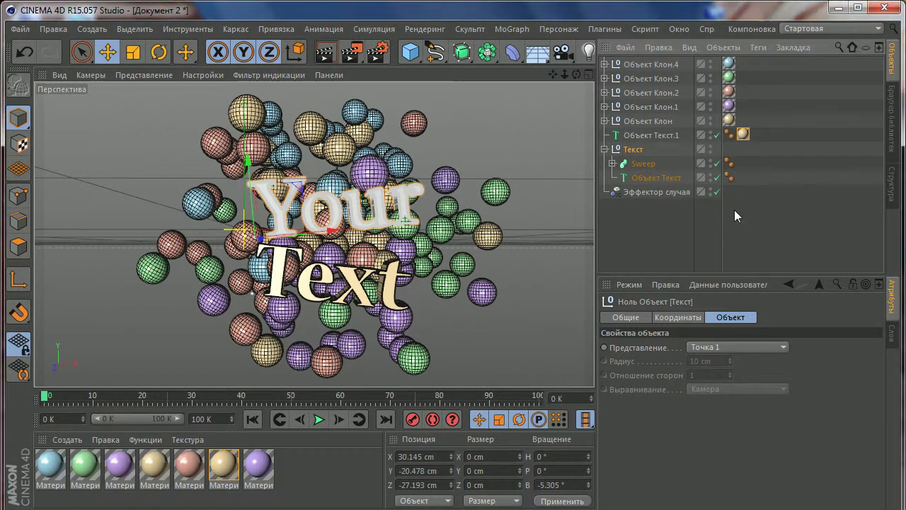
Step: Give the 'Your' Sweep outline the purple material and Объект Текст the gold material
{"action": "left_click", "coordinate": [644, 163]}
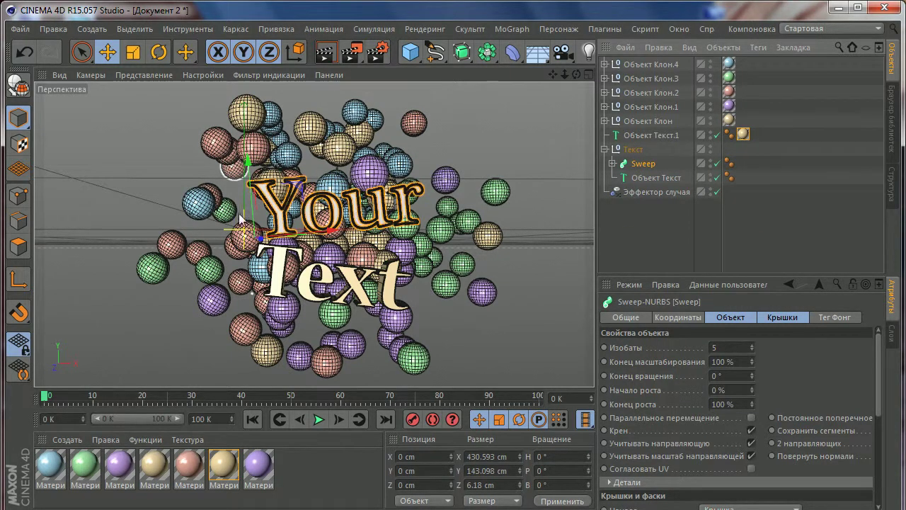
{"action": "left_click_drag", "start_coordinate": [259, 466], "coordinate": [644, 164]}
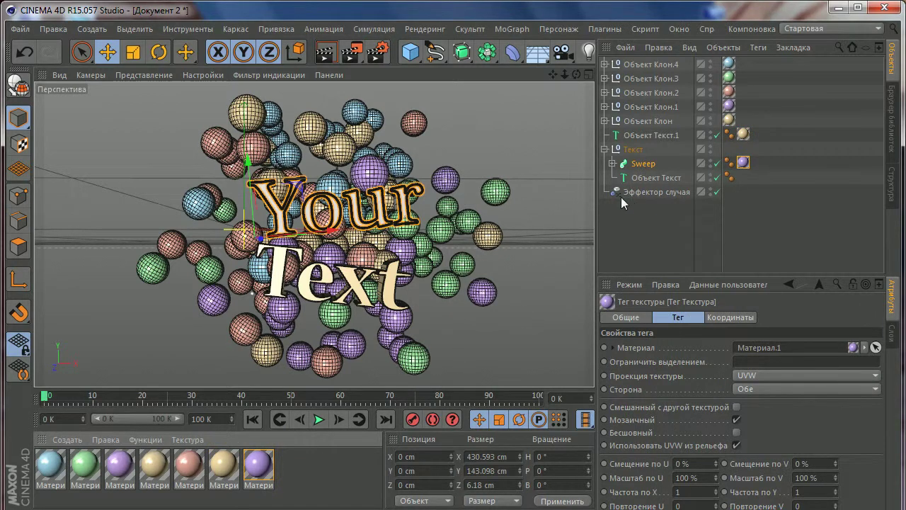
{"action": "left_click_drag", "start_coordinate": [225, 466], "coordinate": [661, 177]}
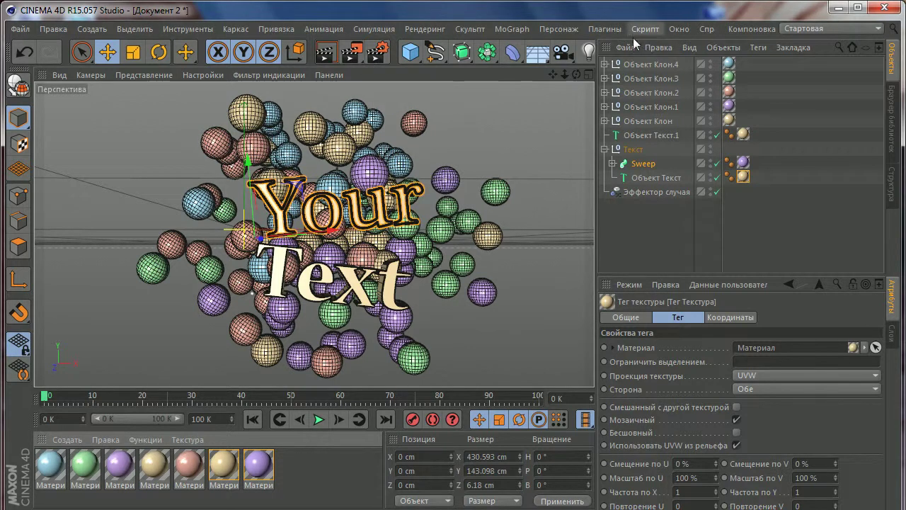
{"action": "left_click_drag", "start_coordinate": [597, 62], "coordinate": [607, 62]}
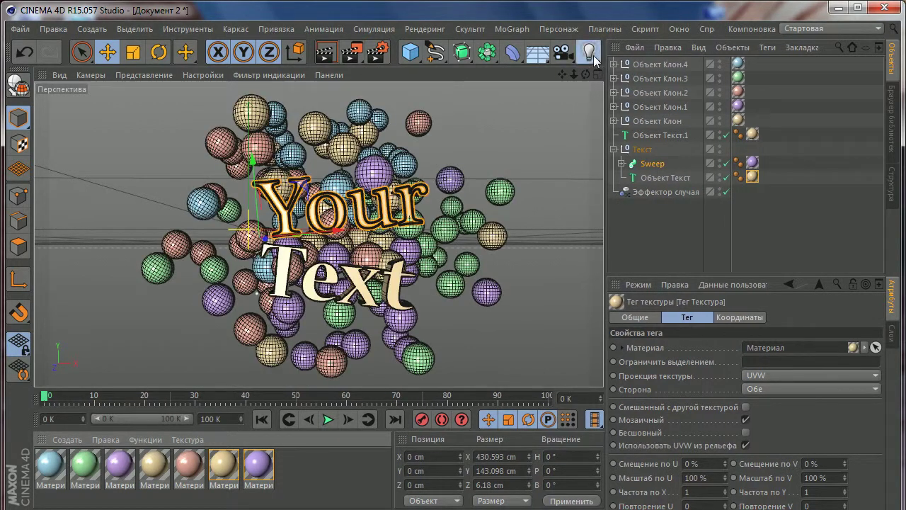
Step: Move objects in the view and switch the viewport to smooth shaded display
{"action": "left_click", "coordinate": [589, 51]}
{"action": "mouse_move", "coordinate": [250, 284]}
{"action": "left_mouse_down", "text": "alt"}
{"action": "mouse_move", "coordinate": [359, 197]}
{"action": "mouse_move", "coordinate": [234, 244]}
{"action": "mouse_move", "coordinate": [291, 307]}
{"action": "left_mouse_up", "text": "alt"}
{"action": "left_click_drag", "start_coordinate": [294, 247], "coordinate": [268, 253]}
{"action": "left_click_drag", "start_coordinate": [369, 234], "coordinate": [395, 248], "text": "alt"}
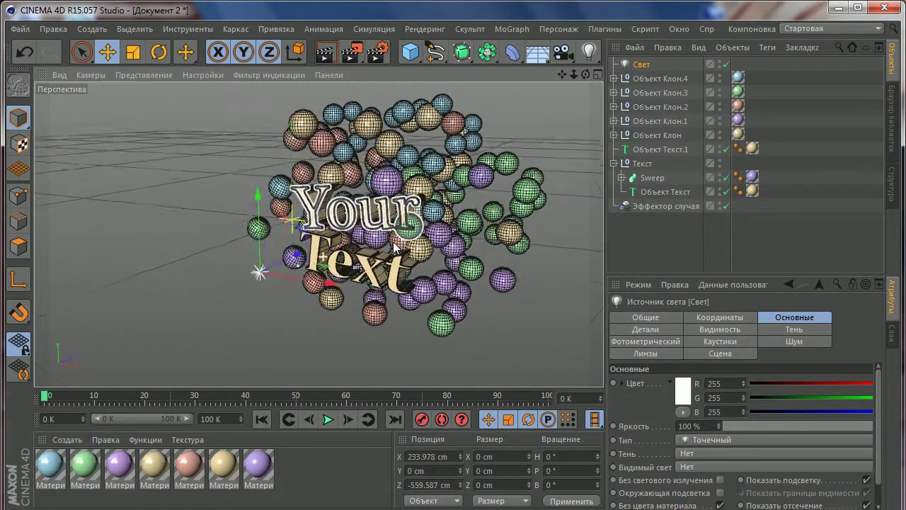
{"action": "left_click", "coordinate": [651, 178]}
{"action": "scroll", "coordinate": [174, 102], "scroll_direction": "up", "scroll_amount": 3}
{"action": "scroll", "coordinate": [173, 102], "scroll_direction": "up", "scroll_amount": 3}
{"action": "left_click", "coordinate": [149, 86]}
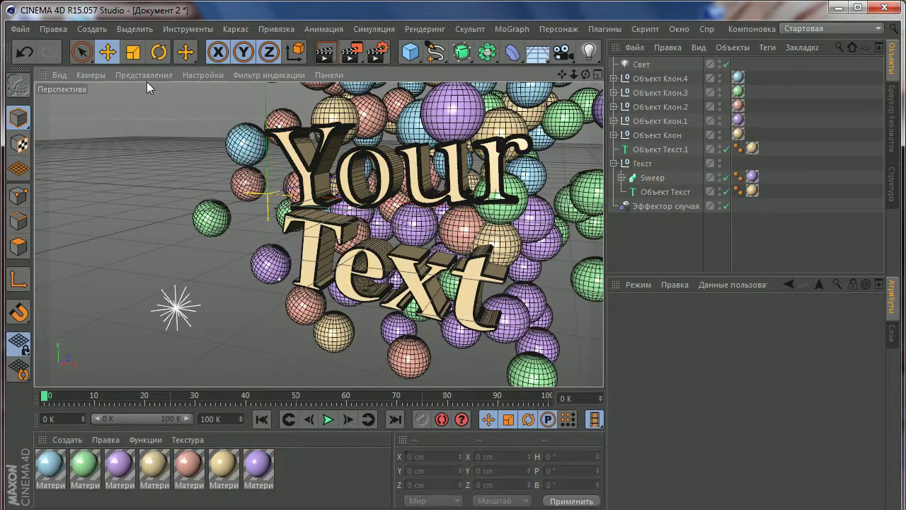
{"action": "left_click", "coordinate": [144, 75]}
{"action": "left_click", "coordinate": [146, 91]}
{"action": "mouse_move", "coordinate": [373, 157]}
{"action": "left_mouse_down", "text": "alt"}
{"action": "mouse_move", "coordinate": [394, 179]}
{"action": "mouse_move", "coordinate": [548, 165]}
{"action": "left_mouse_up", "text": "alt"}
Step: Scale the Sweep's Circle profile up to a 3.637 cm radius for thicker tubes
{"action": "left_click", "coordinate": [653, 177]}
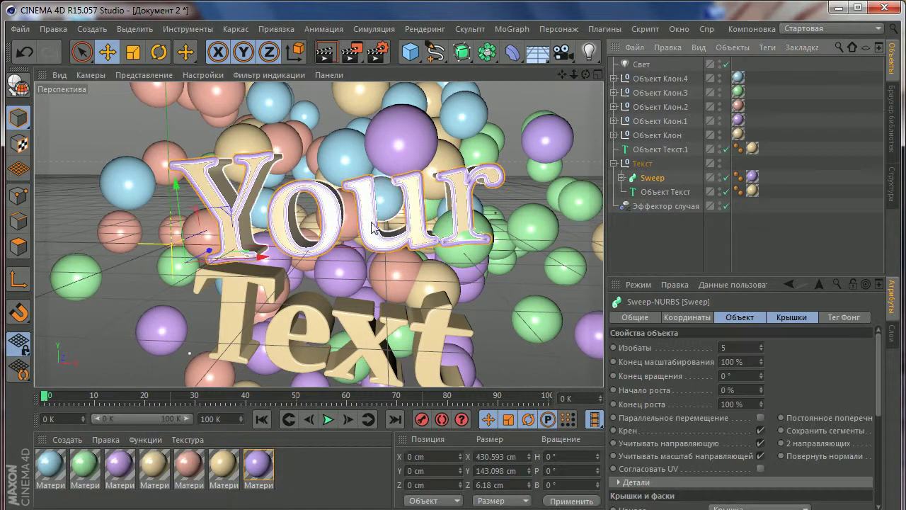
{"action": "left_click", "coordinate": [132, 52]}
{"action": "left_click_drag", "start_coordinate": [131, 229], "coordinate": [174, 228]}
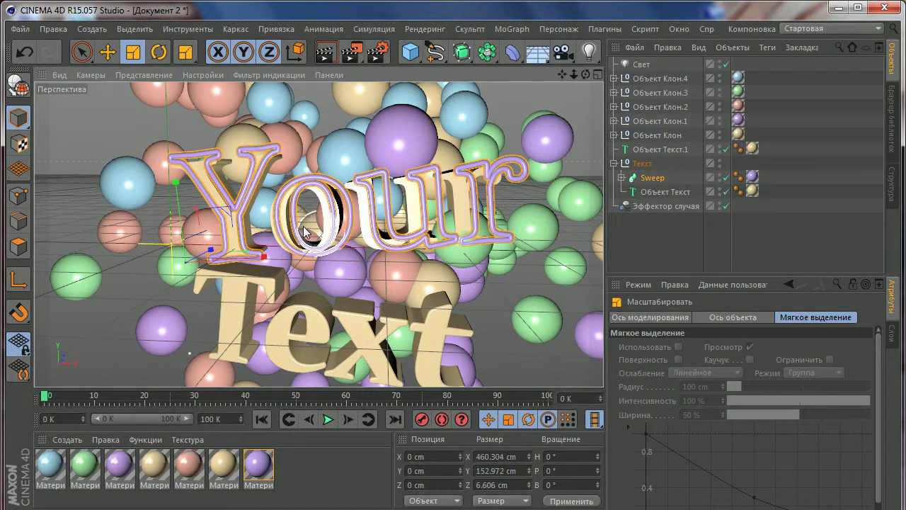
{"action": "key", "text": "ctrl+z"}
{"action": "left_click", "coordinate": [622, 178]}
{"action": "left_click", "coordinate": [666, 192]}
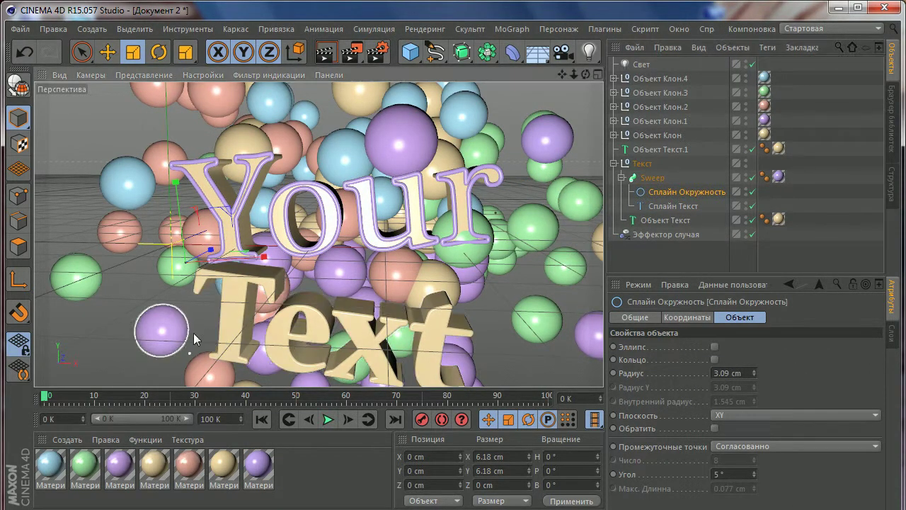
{"action": "mouse_move", "coordinate": [189, 342]}
{"action": "left_mouse_down"}
{"action": "mouse_move", "coordinate": [289, 316]}
{"action": "mouse_move", "coordinate": [386, 239]}
{"action": "mouse_move", "coordinate": [461, 227]}
{"action": "mouse_move", "coordinate": [326, 254]}
{"action": "mouse_move", "coordinate": [355, 266]}
{"action": "left_mouse_up"}
{"action": "key", "text": "e"}
{"action": "left_click", "coordinate": [488, 223]}
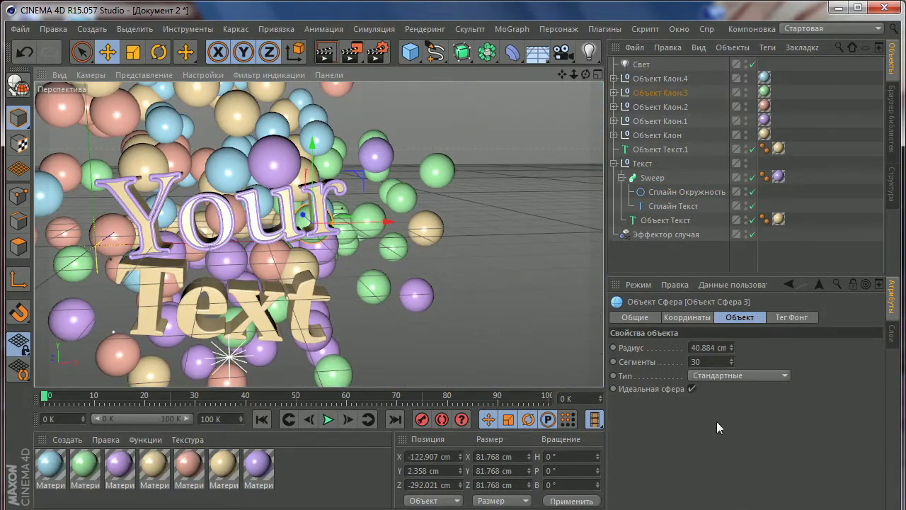
{"action": "left_click_drag", "start_coordinate": [277, 157], "coordinate": [476, 232], "text": "alt"}
{"action": "left_click", "coordinate": [229, 151]}
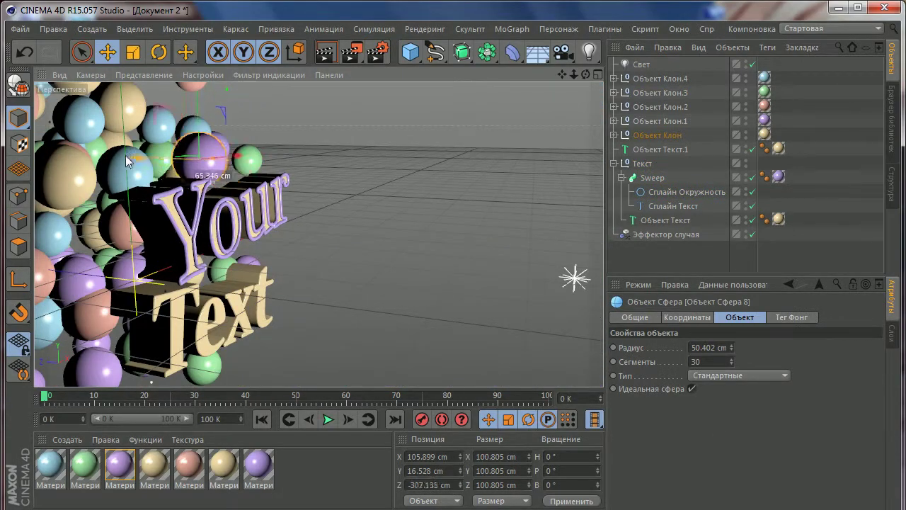
{"action": "scroll", "coordinate": [196, 210], "scroll_direction": "up", "scroll_amount": 2}
{"action": "left_click_drag", "start_coordinate": [197, 210], "coordinate": [678, 506], "text": "alt"}
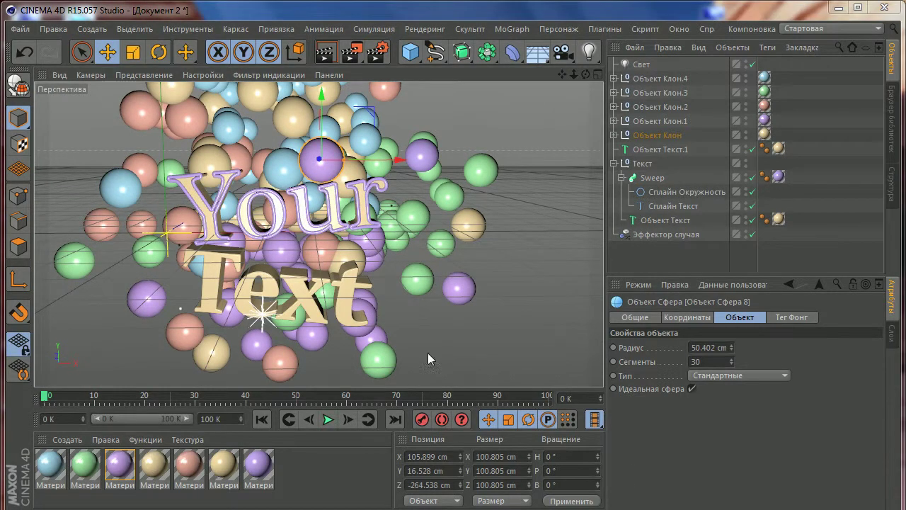
{"action": "left_click_drag", "start_coordinate": [275, 234], "coordinate": [328, 175], "text": "alt"}
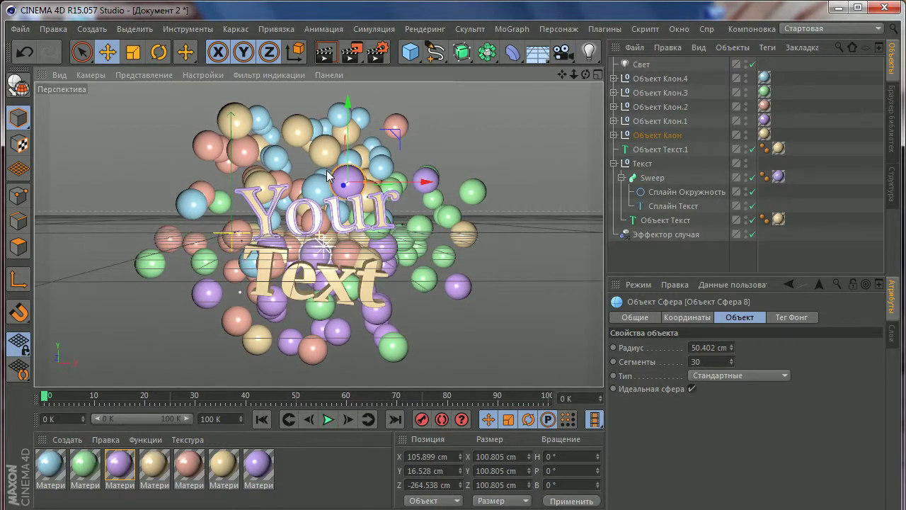
{"action": "left_click_drag", "start_coordinate": [328, 175], "coordinate": [286, 158], "text": "alt"}
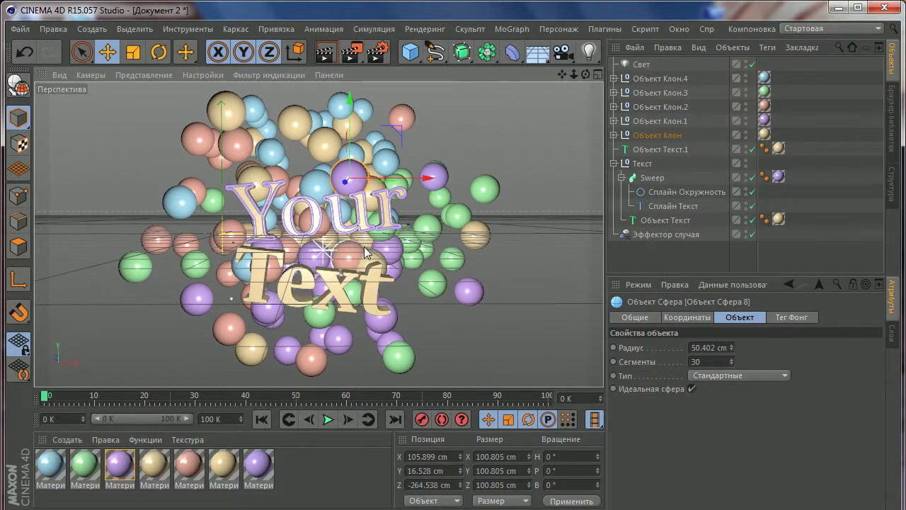
Step: Add Ambient Occlusion and Global Illumination (GI) effects in Render Settings
{"action": "left_click", "coordinate": [378, 52]}
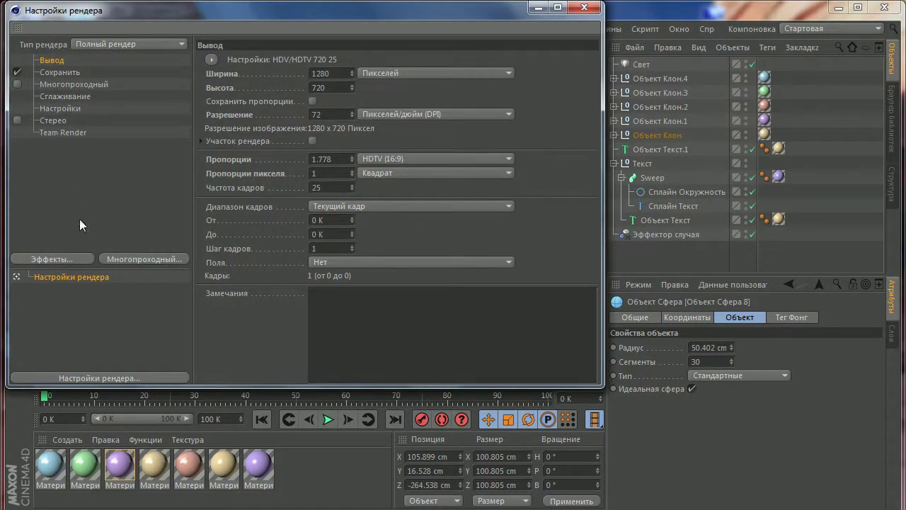
{"action": "left_click", "coordinate": [51, 259]}
{"action": "left_click", "coordinate": [128, 496]}
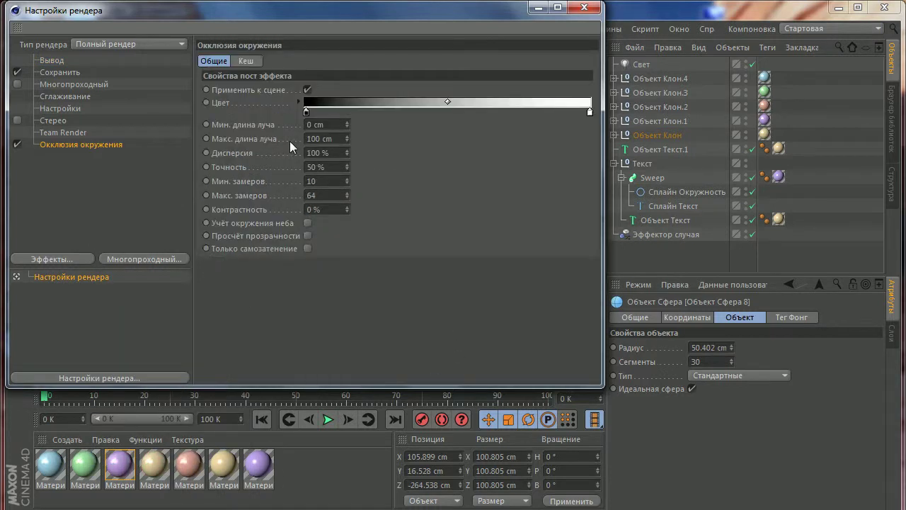
{"action": "left_click", "coordinate": [84, 258]}
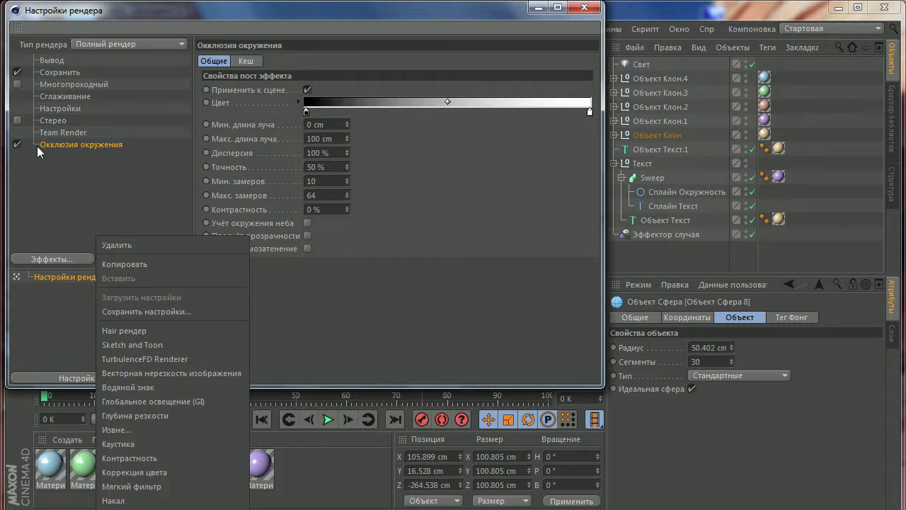
{"action": "left_click", "coordinate": [116, 138]}
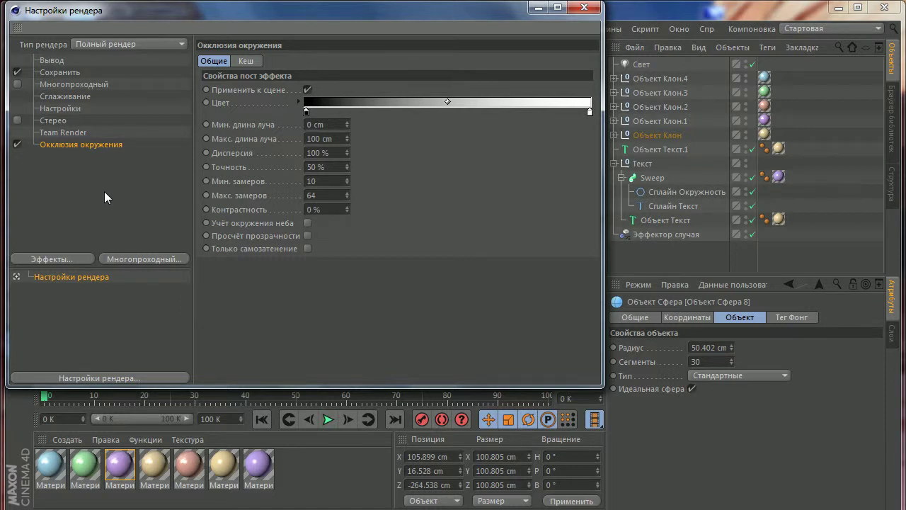
{"action": "left_click", "coordinate": [58, 258]}
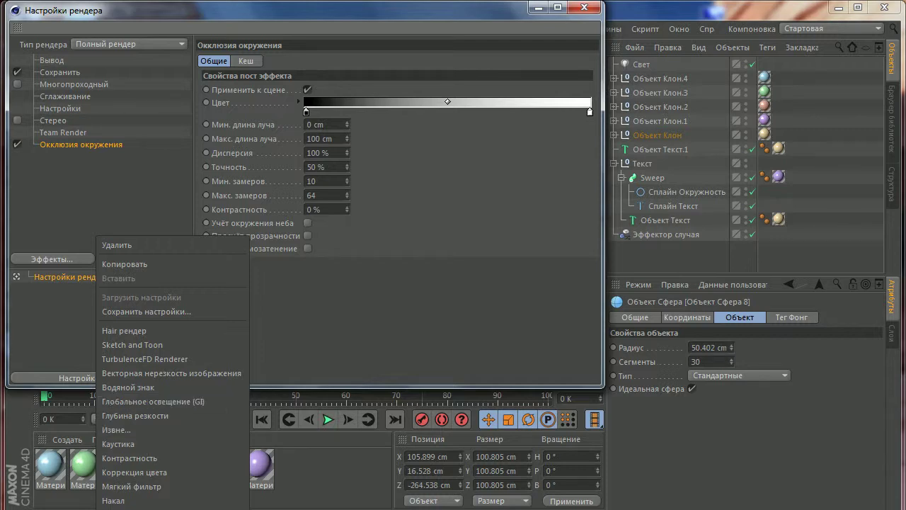
{"action": "left_click", "coordinate": [143, 400]}
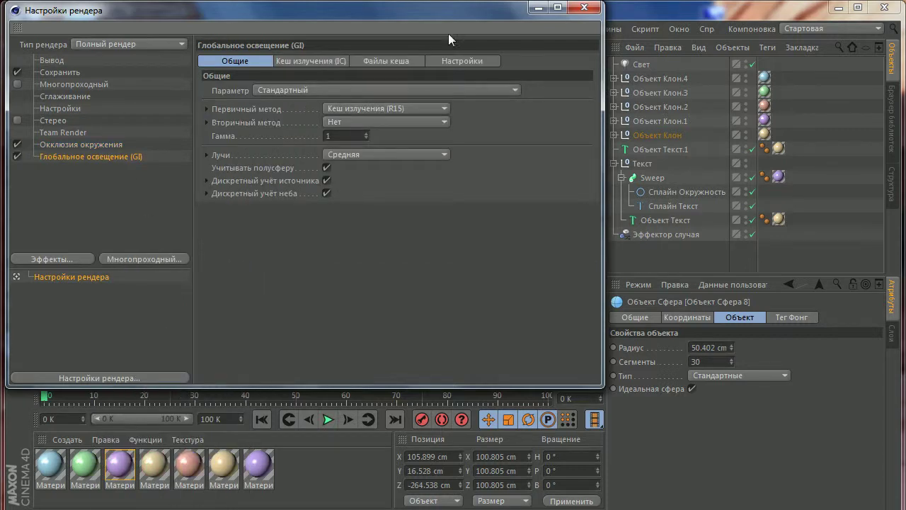
{"action": "left_click", "coordinate": [585, 8]}
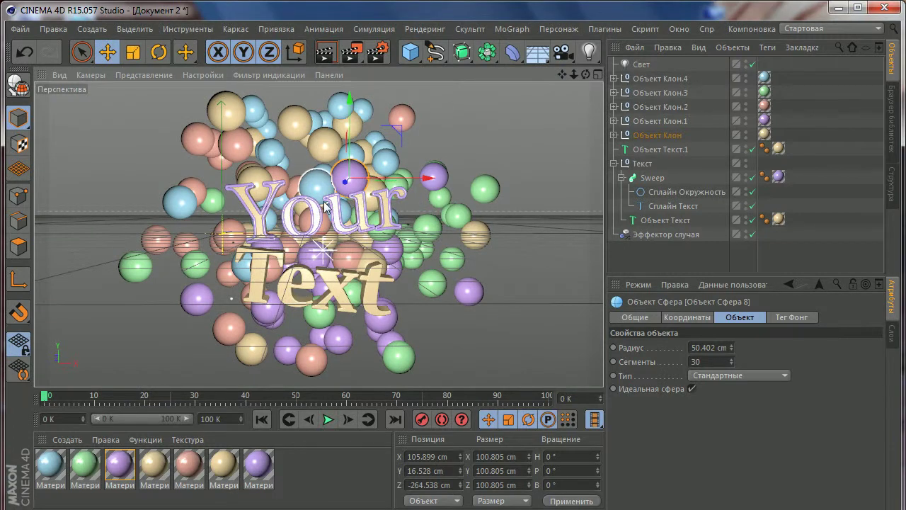
Step: Add a Plane primitive and raise it up behind the spheres
{"action": "scroll", "coordinate": [327, 206], "scroll_direction": "down", "scroll_amount": 2}
{"action": "left_click", "coordinate": [411, 52]}
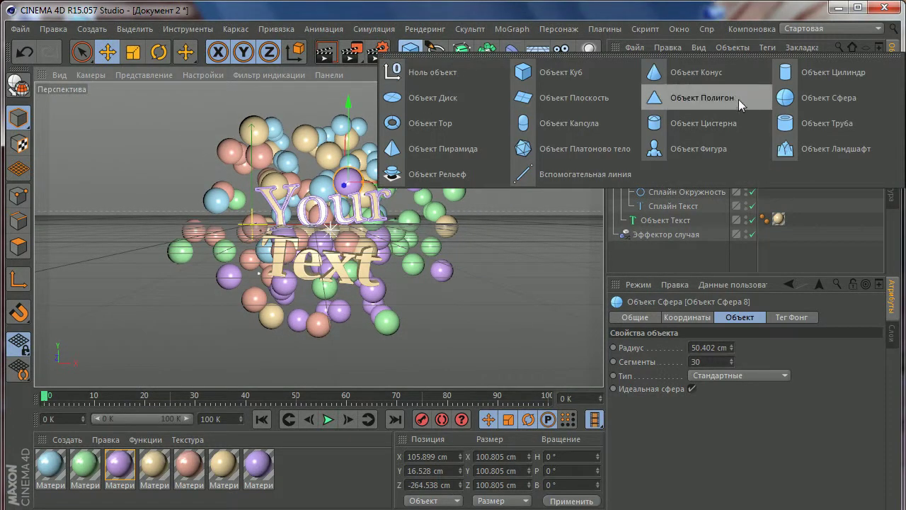
{"action": "left_click", "coordinate": [543, 98]}
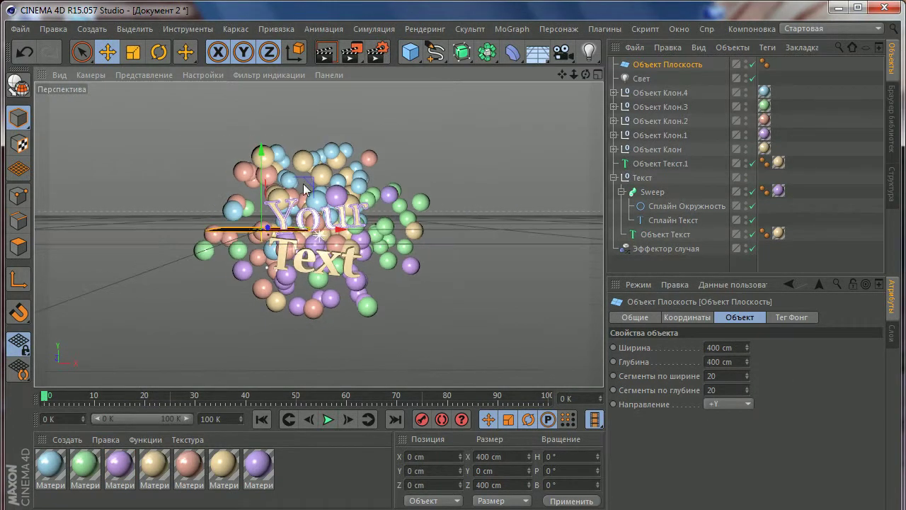
{"action": "left_click_drag", "start_coordinate": [183, 273], "coordinate": [190, 250], "text": "alt"}
{"action": "left_click_drag", "start_coordinate": [227, 149], "coordinate": [224, 96]}
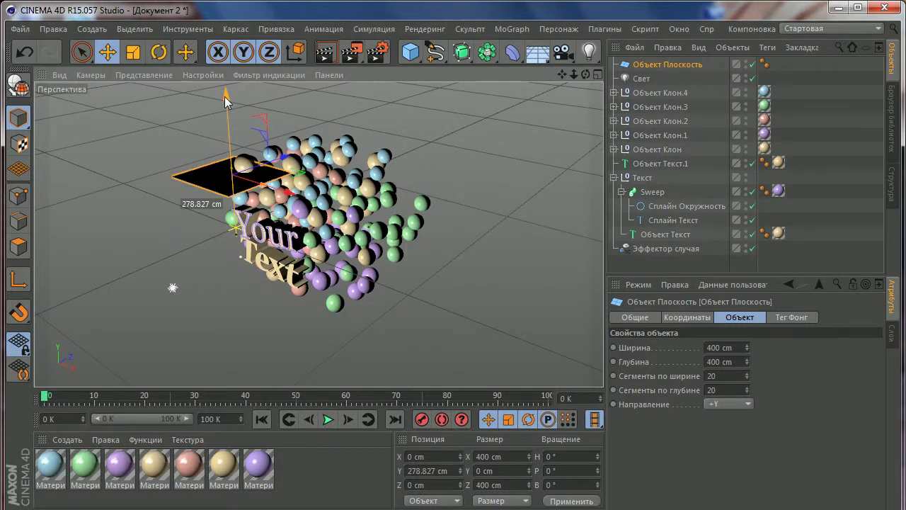
{"action": "left_click_drag", "start_coordinate": [288, 164], "coordinate": [205, 198]}
{"action": "mouse_move", "coordinate": [147, 129]}
{"action": "left_mouse_down"}
{"action": "mouse_move", "coordinate": [147, 100]}
{"action": "mouse_move", "coordinate": [219, 130]}
{"action": "mouse_move", "coordinate": [177, 113]}
{"action": "mouse_move", "coordinate": [127, 137]}
{"action": "left_mouse_up"}
Step: Tilt the plane 30°, scale it to about 369 cm and move it left
{"action": "key", "text": "r"}
{"action": "key", "text": "ctrl+z"}
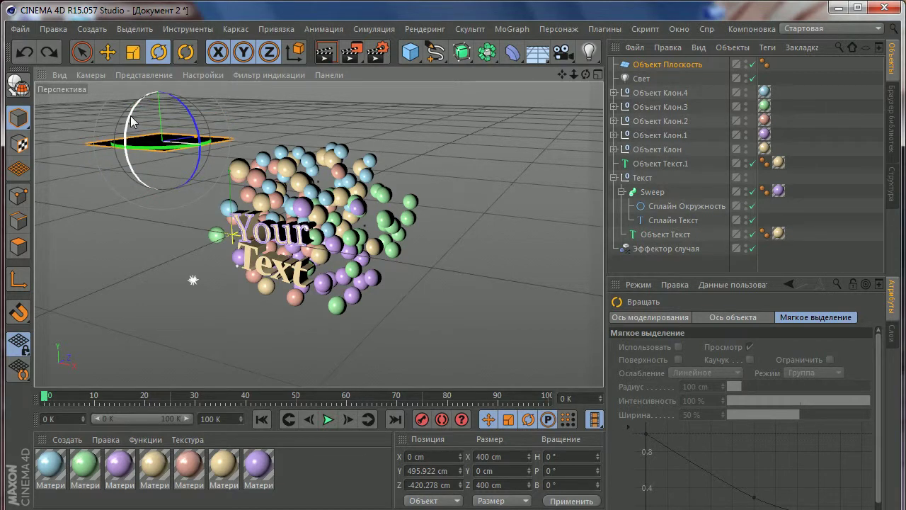
{"action": "left_click_drag", "start_coordinate": [131, 115], "coordinate": [119, 139]}
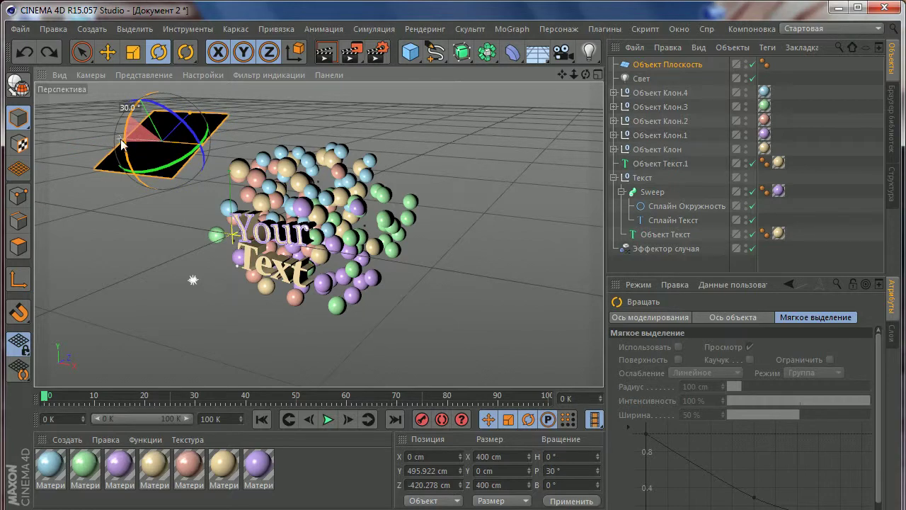
{"action": "mouse_move", "coordinate": [121, 144]}
{"action": "left_mouse_down", "text": "alt"}
{"action": "mouse_move", "coordinate": [107, 103]}
{"action": "mouse_move", "coordinate": [119, 76]}
{"action": "left_mouse_up", "text": "alt"}
{"action": "key", "text": "e"}
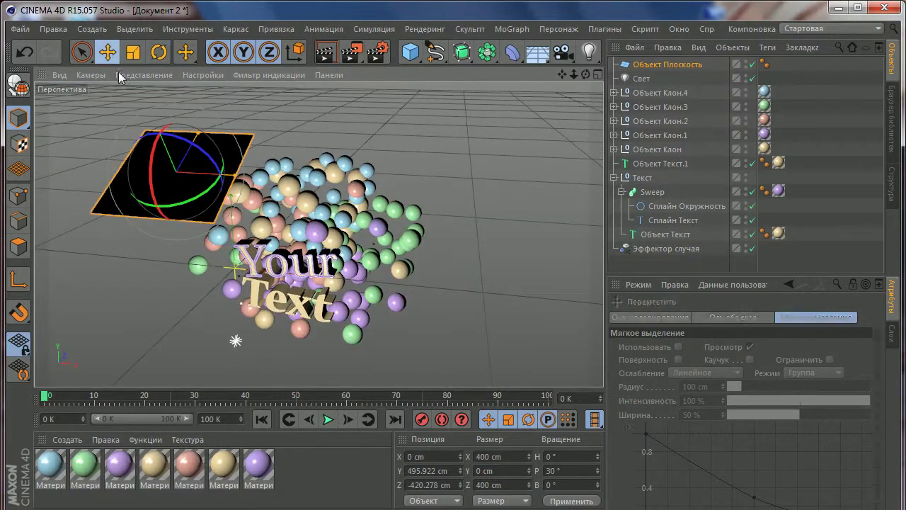
{"action": "right_click_drag", "start_coordinate": [189, 192], "coordinate": [259, 179], "text": "alt"}
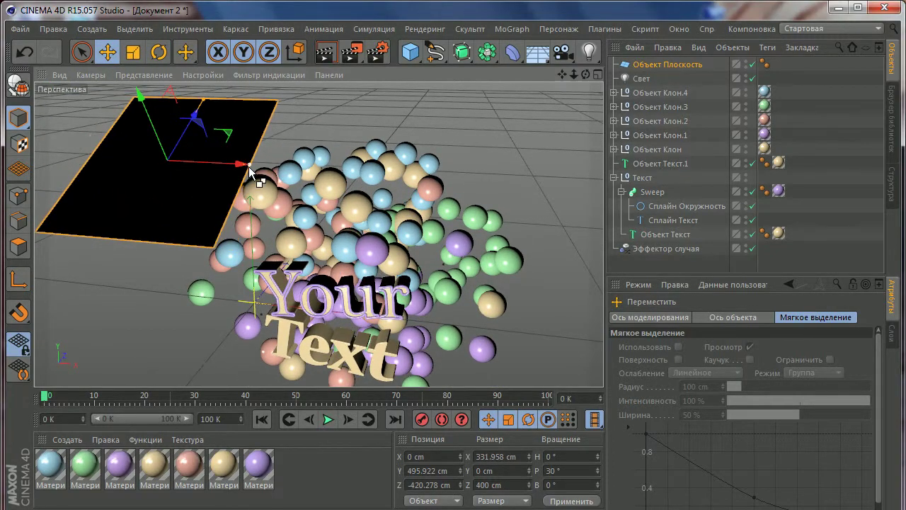
{"action": "key", "text": "ctrl+z"}
{"action": "key", "text": "t"}
{"action": "left_click_drag", "start_coordinate": [298, 206], "coordinate": [244, 206]}
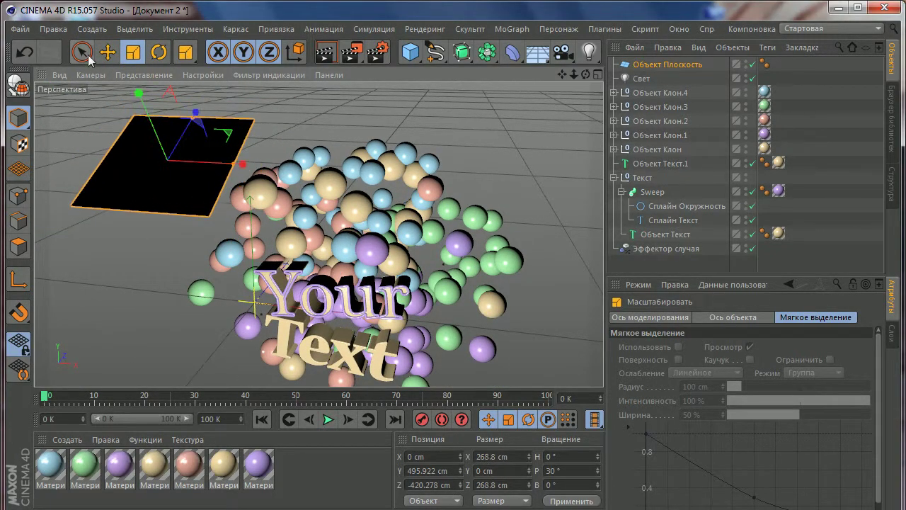
{"action": "mouse_move", "coordinate": [117, 117]}
{"action": "left_mouse_down"}
{"action": "mouse_move", "coordinate": [190, 113]}
{"action": "mouse_move", "coordinate": [204, 154]}
{"action": "mouse_move", "coordinate": [282, 140]}
{"action": "mouse_move", "coordinate": [53, 148]}
{"action": "left_mouse_up"}
{"action": "key", "text": "e"}
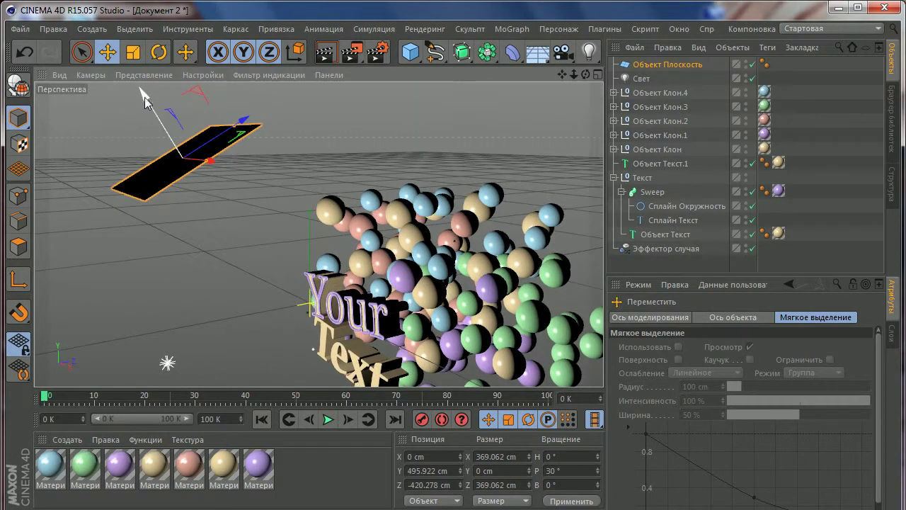
{"action": "mouse_move", "coordinate": [145, 97]}
{"action": "left_mouse_down"}
{"action": "mouse_move", "coordinate": [177, 153]}
{"action": "mouse_move", "coordinate": [294, 167]}
{"action": "mouse_move", "coordinate": [189, 170]}
{"action": "mouse_move", "coordinate": [195, 138]}
{"action": "mouse_move", "coordinate": [311, 212]}
{"action": "left_mouse_up"}
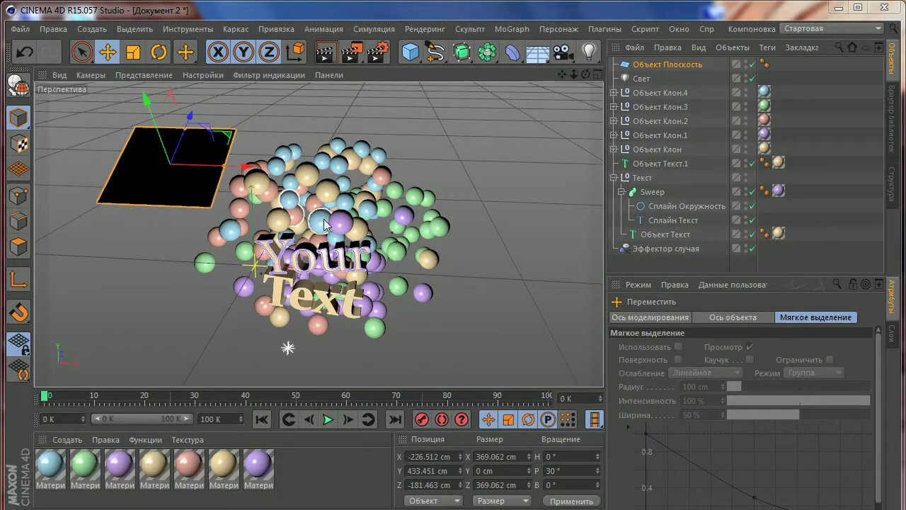
Step: Copy the plane twice along X, the third ending at X 655.046 cm
{"action": "mouse_move", "coordinate": [240, 213]}
{"action": "left_mouse_down", "text": "alt"}
{"action": "mouse_move", "coordinate": [185, 201]}
{"action": "mouse_move", "coordinate": [199, 182]}
{"action": "mouse_move", "coordinate": [248, 168]}
{"action": "mouse_move", "coordinate": [269, 192]}
{"action": "left_mouse_up", "text": "alt"}
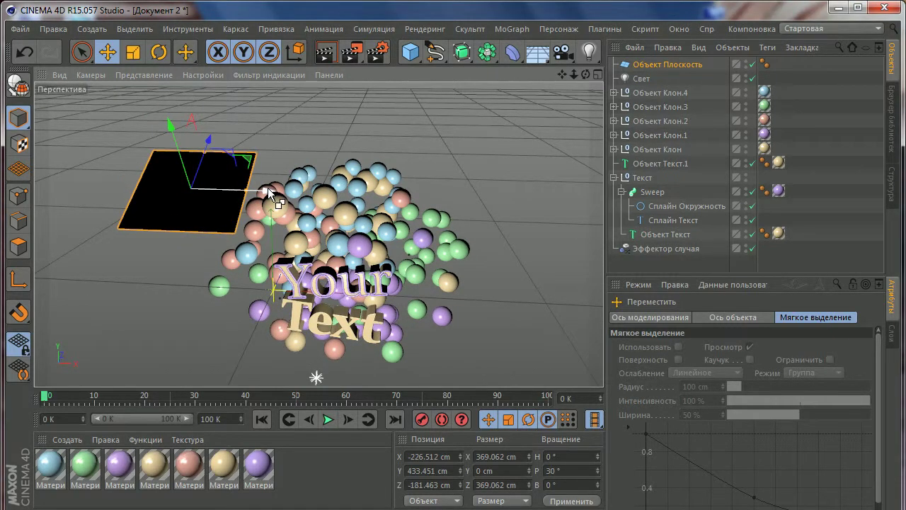
{"action": "left_click_drag", "start_coordinate": [268, 187], "coordinate": [405, 213]}
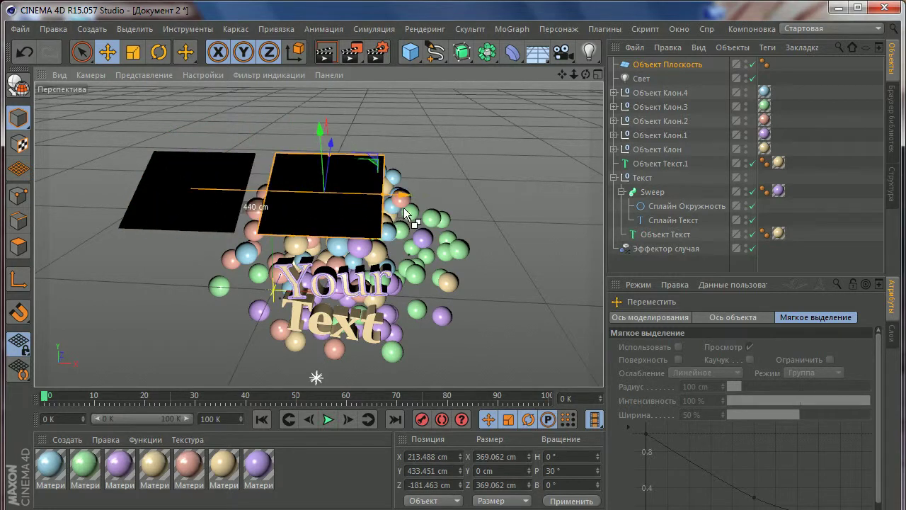
{"action": "key", "text": "ctrl+z"}
{"action": "left_click_drag", "start_coordinate": [263, 190], "coordinate": [407, 216]}
{"action": "key", "text": "ctrl+z"}
{"action": "middle_click_drag", "start_coordinate": [407, 216], "coordinate": [321, 198], "text": "alt"}
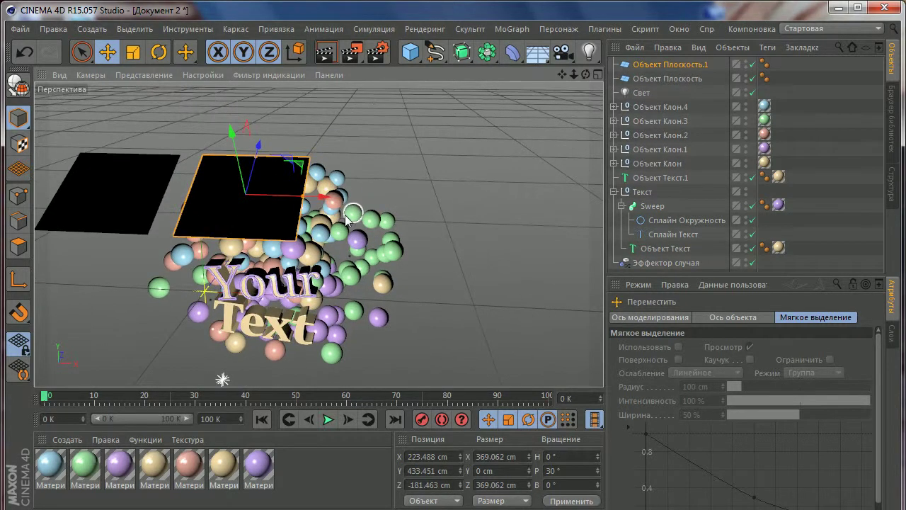
{"action": "key", "text": "ctrl+z"}
{"action": "mouse_move", "coordinate": [320, 197]}
{"action": "left_mouse_down", "text": "ctrl"}
{"action": "mouse_move", "coordinate": [454, 206]}
{"action": "mouse_move", "coordinate": [346, 208]}
{"action": "left_mouse_up", "text": "ctrl"}
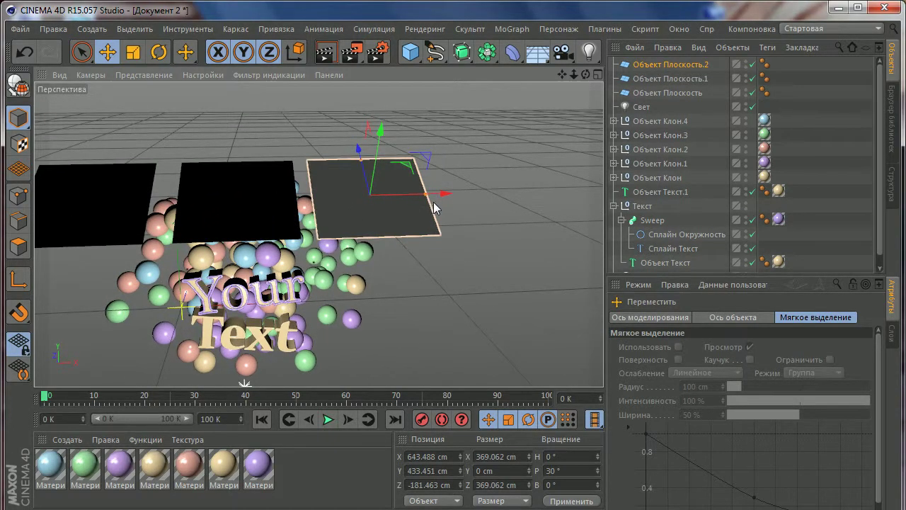
{"action": "mouse_move", "coordinate": [441, 194]}
{"action": "left_mouse_down"}
{"action": "mouse_move", "coordinate": [449, 193]}
{"action": "mouse_move", "coordinate": [147, 182]}
{"action": "mouse_move", "coordinate": [318, 235]}
{"action": "mouse_move", "coordinate": [283, 298]}
{"action": "left_mouse_up"}
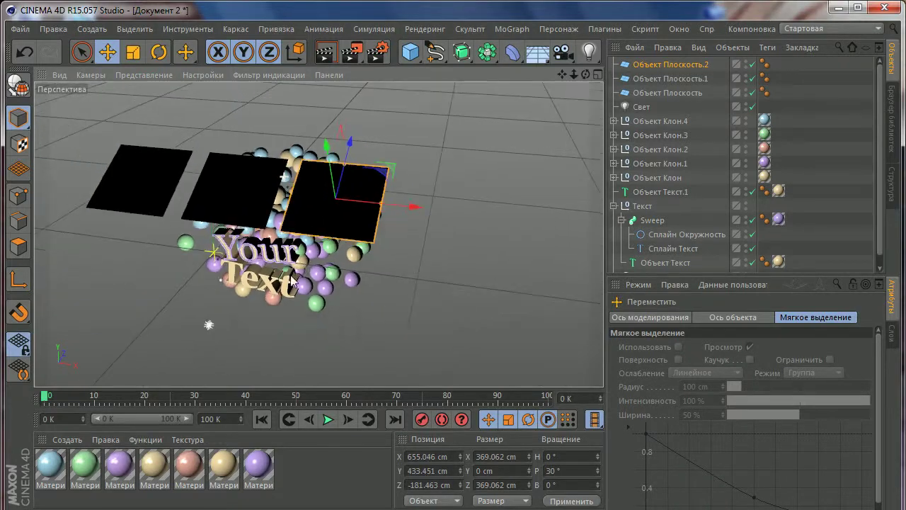
Step: Create Материал.2 as a luminance-only material with Color and Reflectance turned off
{"action": "double_click", "coordinate": [304, 469]}
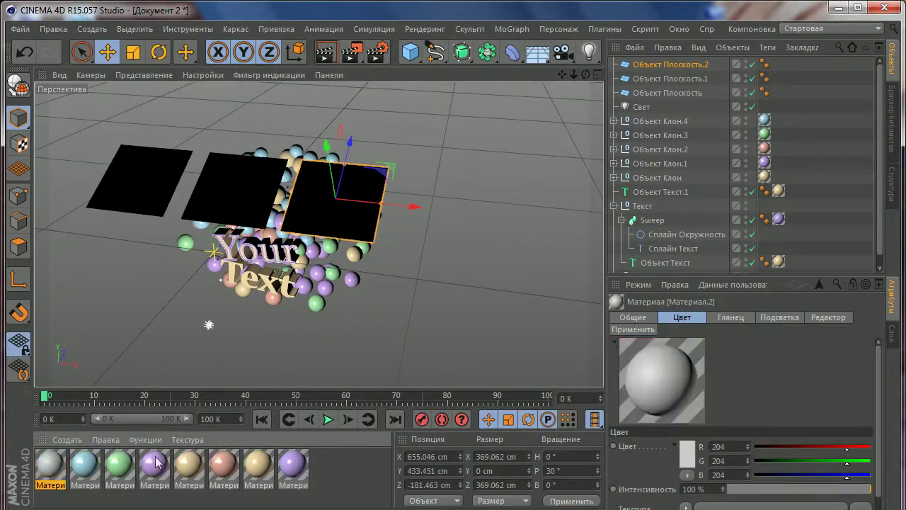
{"action": "double_click", "coordinate": [51, 465]}
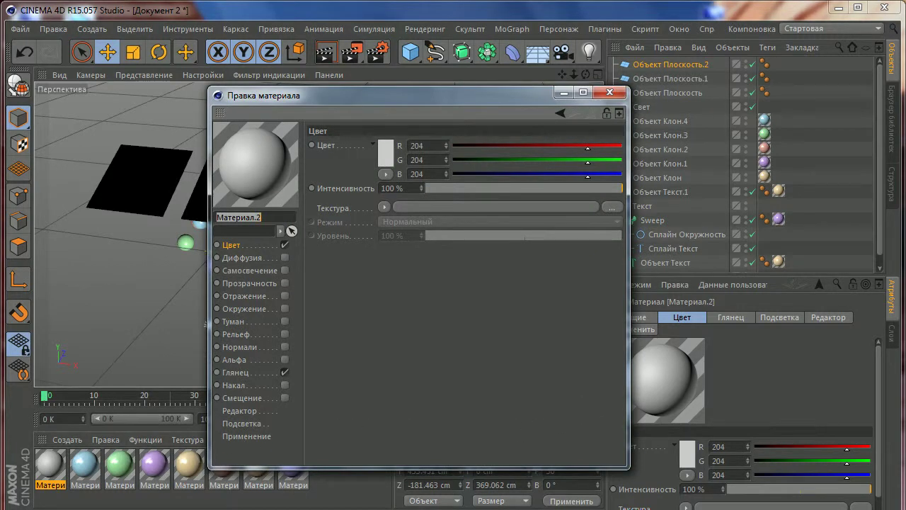
{"action": "left_click", "coordinate": [249, 271]}
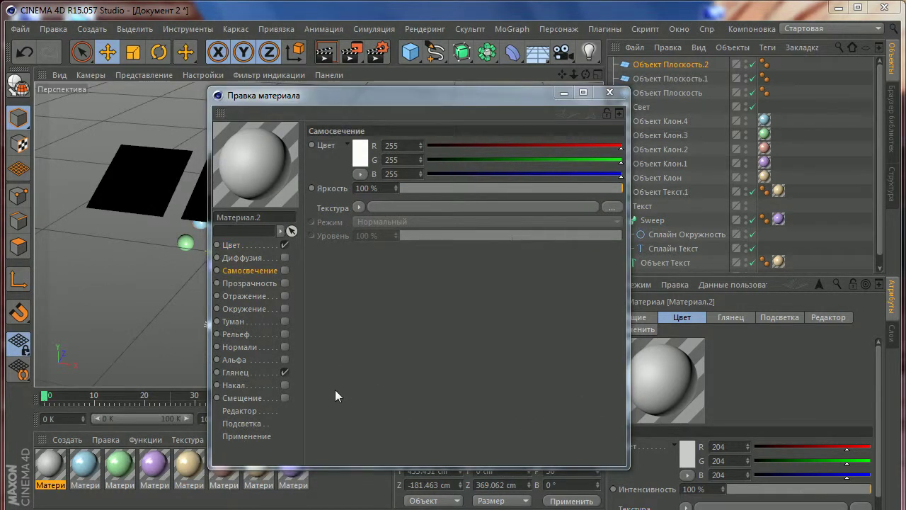
{"action": "left_click", "coordinate": [284, 270]}
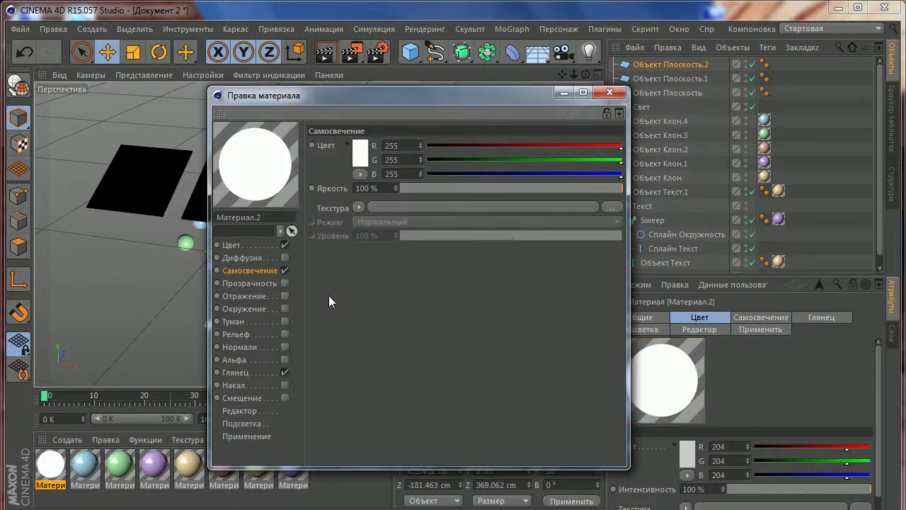
{"action": "left_click", "coordinate": [286, 369]}
{"action": "left_click", "coordinate": [284, 245]}
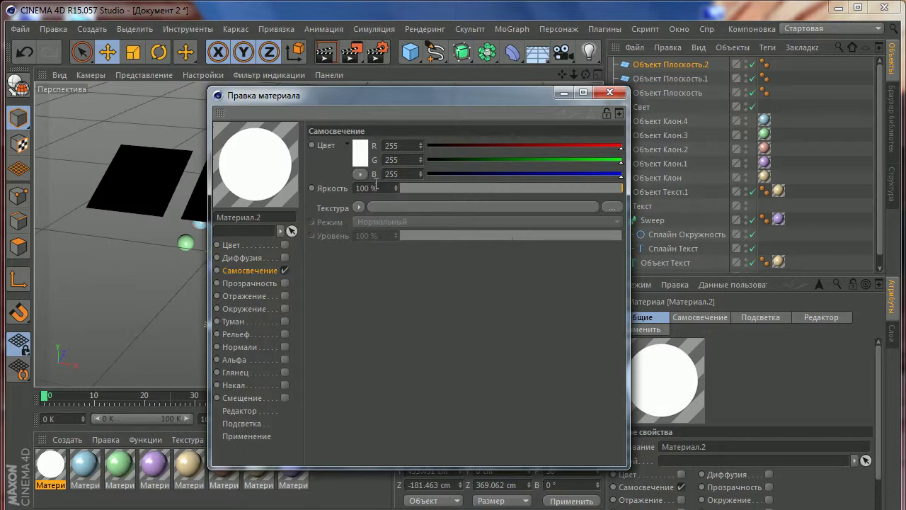
Step: Raise the luminance brightness to 150% and close the material editor
{"action": "left_click_drag", "start_coordinate": [379, 187], "coordinate": [327, 196]}
{"action": "type", "text": "0"}
{"action": "key", "text": "Return"}
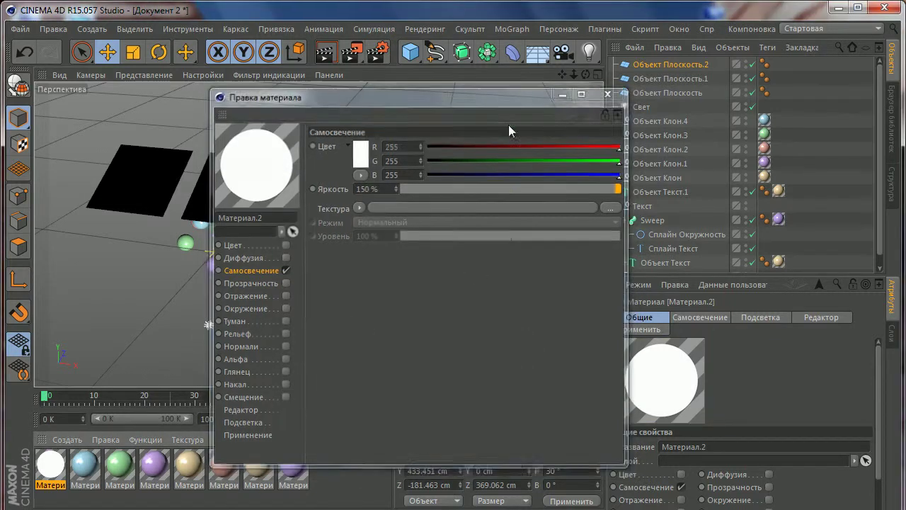
{"action": "left_click", "coordinate": [608, 94]}
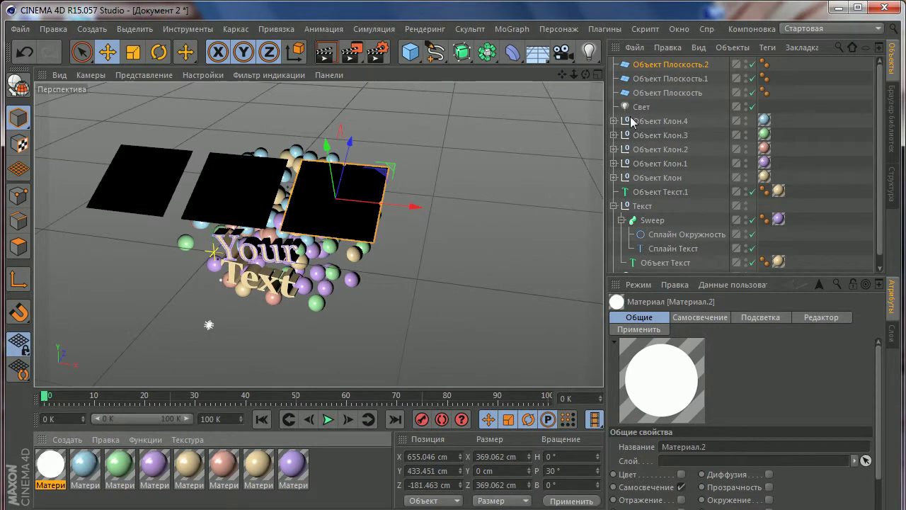
Step: Group the three planes under a Ноль объект and apply the white Материал.2 to it
{"action": "left_click", "coordinate": [665, 93]}
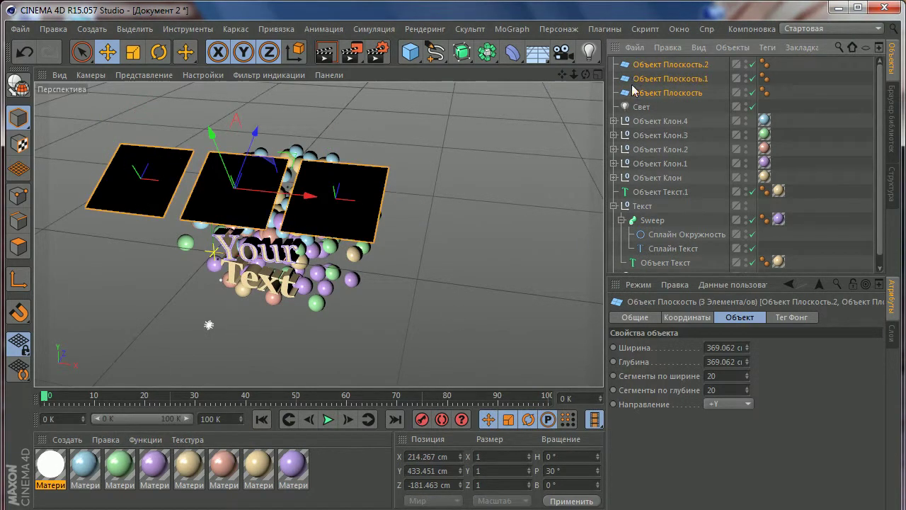
{"action": "key", "text": "alt+g"}
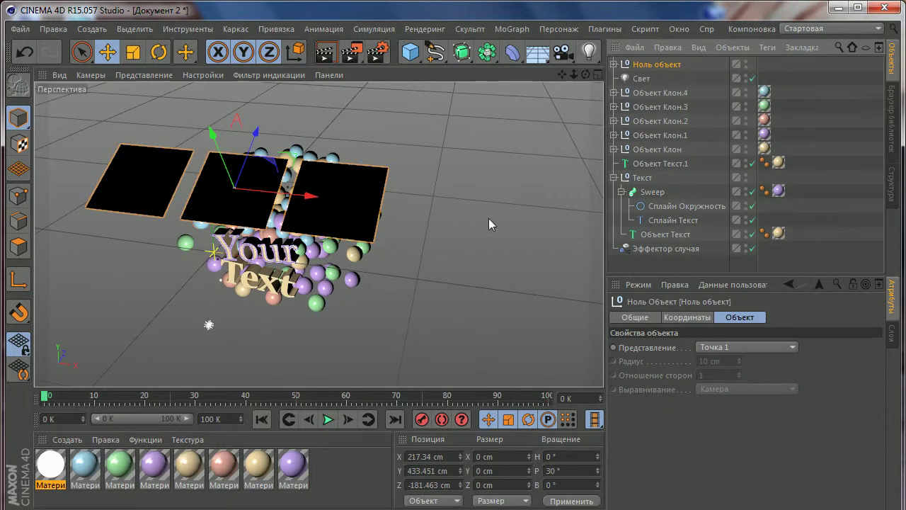
{"action": "left_click_drag", "start_coordinate": [60, 473], "coordinate": [68, 469]}
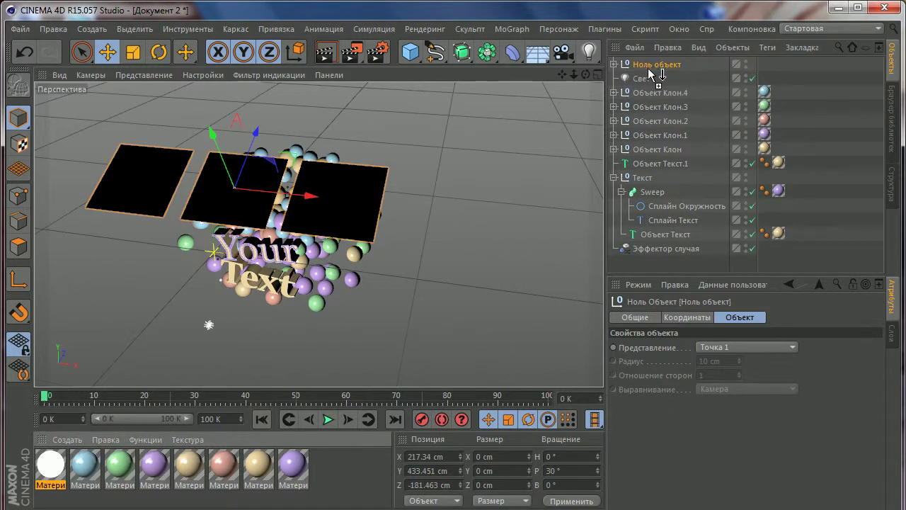
{"action": "left_click_drag", "start_coordinate": [649, 70], "coordinate": [653, 64]}
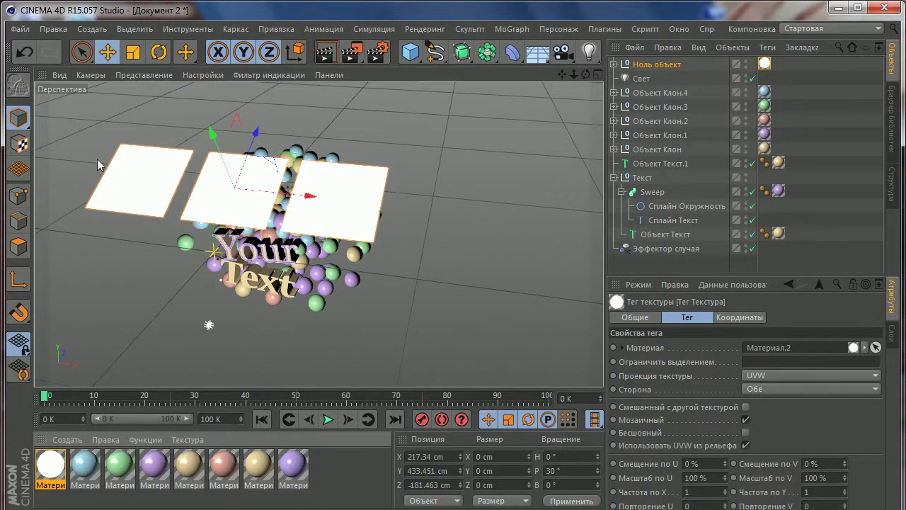
{"action": "mouse_move", "coordinate": [97, 164]}
{"action": "left_mouse_down", "text": "alt"}
{"action": "mouse_move", "coordinate": [234, 147]}
{"action": "mouse_move", "coordinate": [125, 123]}
{"action": "mouse_move", "coordinate": [375, 199]}
{"action": "mouse_move", "coordinate": [354, 196]}
{"action": "mouse_move", "coordinate": [378, 179]}
{"action": "mouse_move", "coordinate": [365, 181]}
{"action": "mouse_move", "coordinate": [364, 146]}
{"action": "mouse_move", "coordinate": [283, 133]}
{"action": "mouse_move", "coordinate": [185, 96]}
{"action": "mouse_move", "coordinate": [150, 98]}
{"action": "mouse_move", "coordinate": [254, 163]}
{"action": "mouse_move", "coordinate": [215, 137]}
{"action": "left_mouse_up", "text": "alt"}
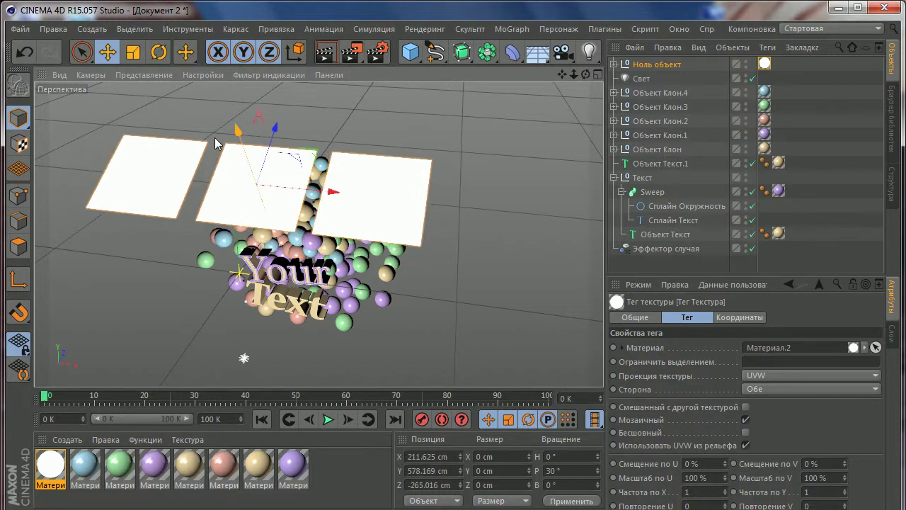
{"action": "right_click_drag", "start_coordinate": [223, 139], "coordinate": [345, 144], "text": "alt"}
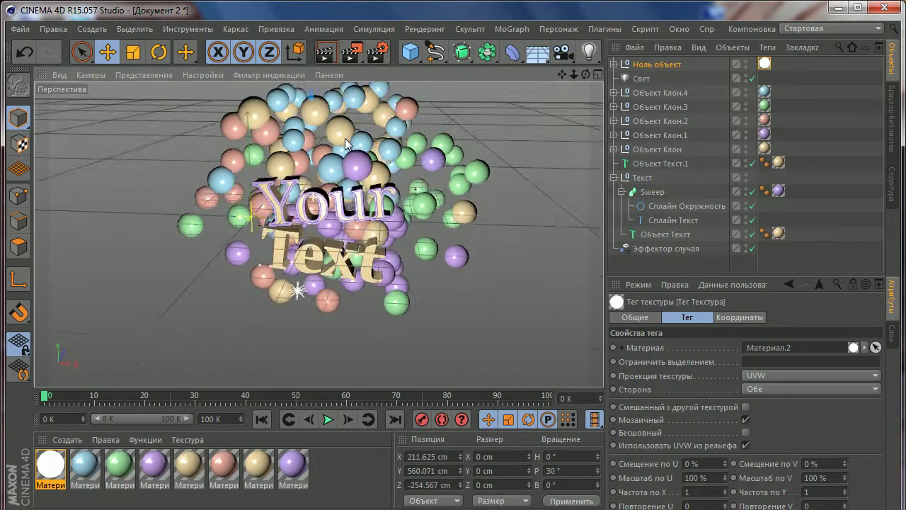
{"action": "mouse_move", "coordinate": [346, 143]}
{"action": "left_mouse_down", "text": "alt"}
{"action": "mouse_move", "coordinate": [360, 149]}
{"action": "mouse_move", "coordinate": [347, 179]}
{"action": "left_mouse_up", "text": "alt"}
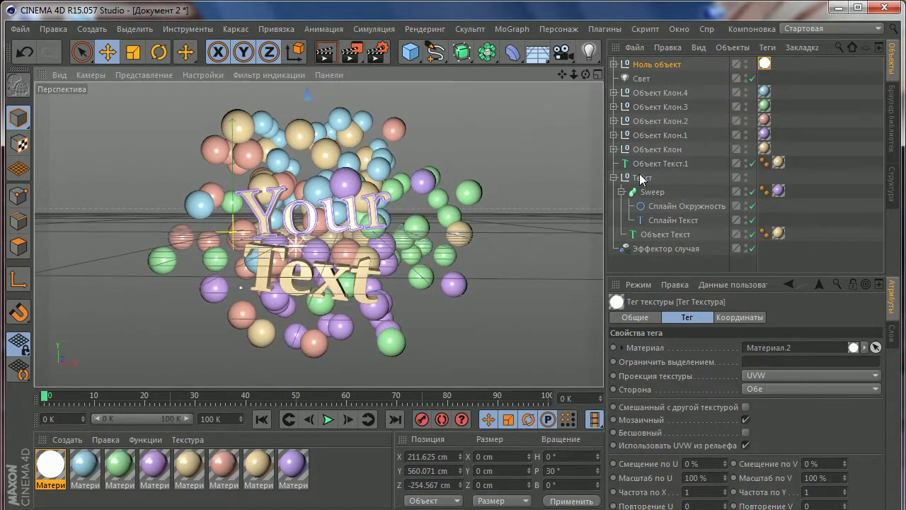
Step: Give the light a faint cyan-white colour (241, 253, 255) at 80% brightness
{"action": "left_click", "coordinate": [614, 177]}
{"action": "left_click", "coordinate": [641, 78]}
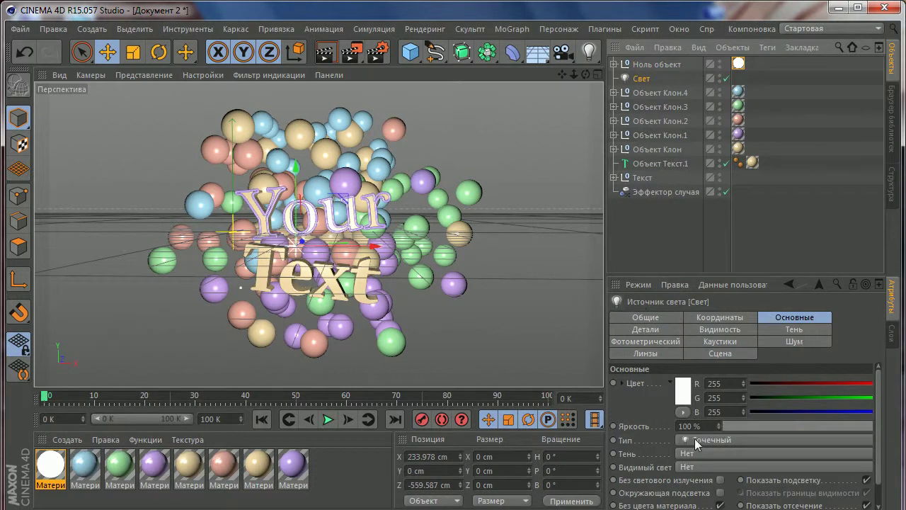
{"action": "left_click", "coordinate": [682, 391]}
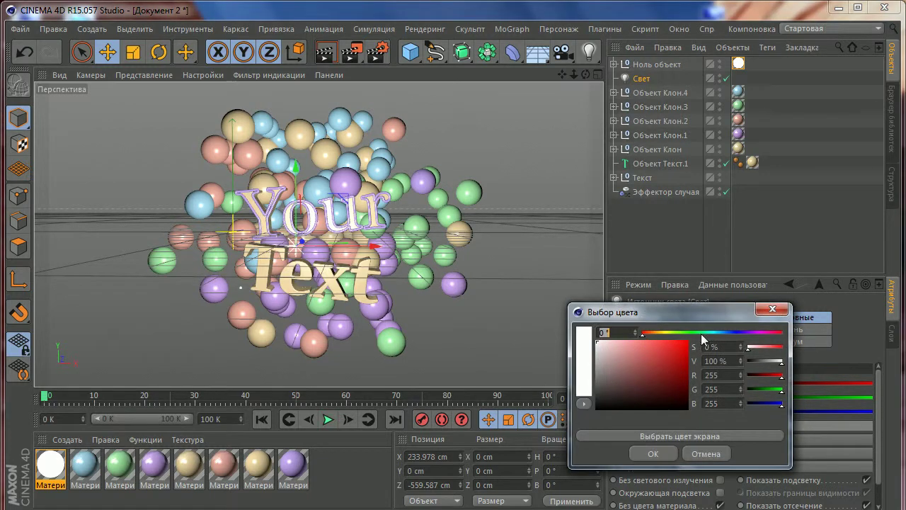
{"action": "left_click_drag", "start_coordinate": [701, 334], "coordinate": [711, 333]}
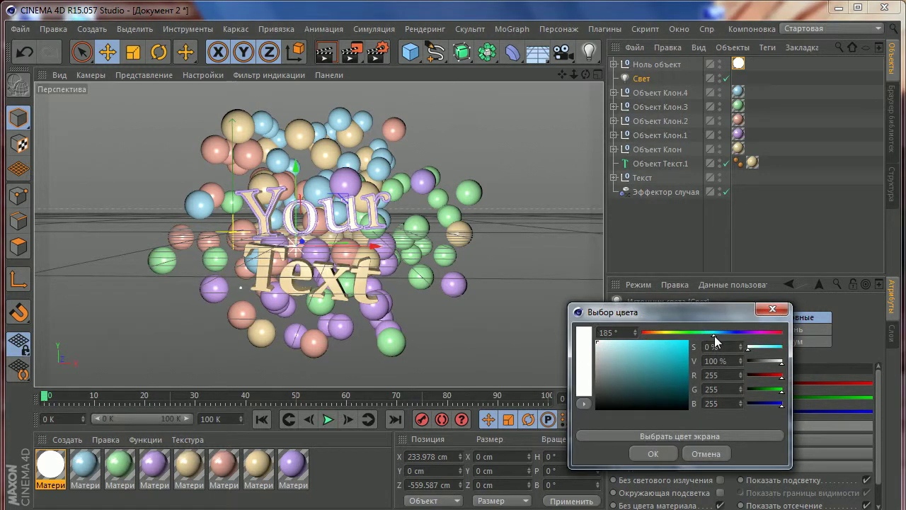
{"action": "left_click", "coordinate": [601, 344]}
{"action": "left_click", "coordinate": [653, 453]}
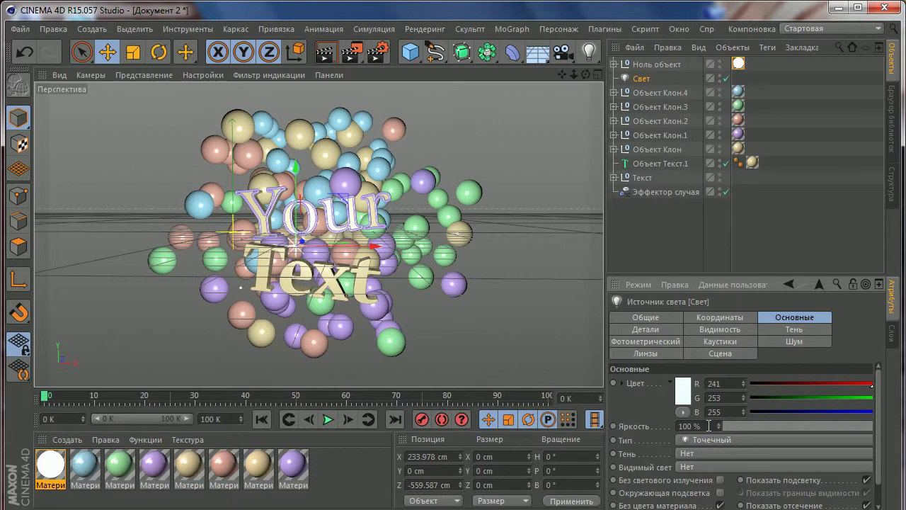
{"action": "type", "text": "80"}
{"action": "key", "text": "Return"}
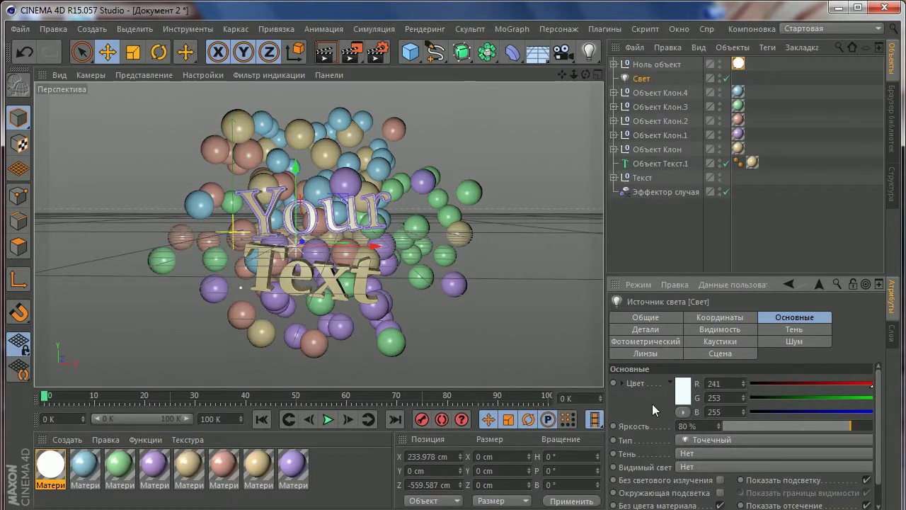
Step: Move the light further left to X 128.066 cm
{"action": "left_click_drag", "start_coordinate": [185, 240], "coordinate": [321, 253], "text": "alt"}
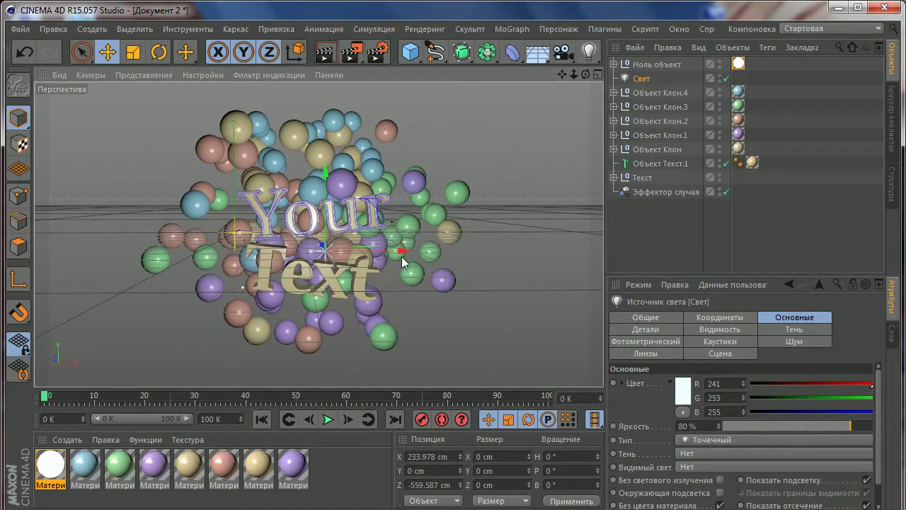
{"action": "left_click_drag", "start_coordinate": [402, 250], "coordinate": [347, 258]}
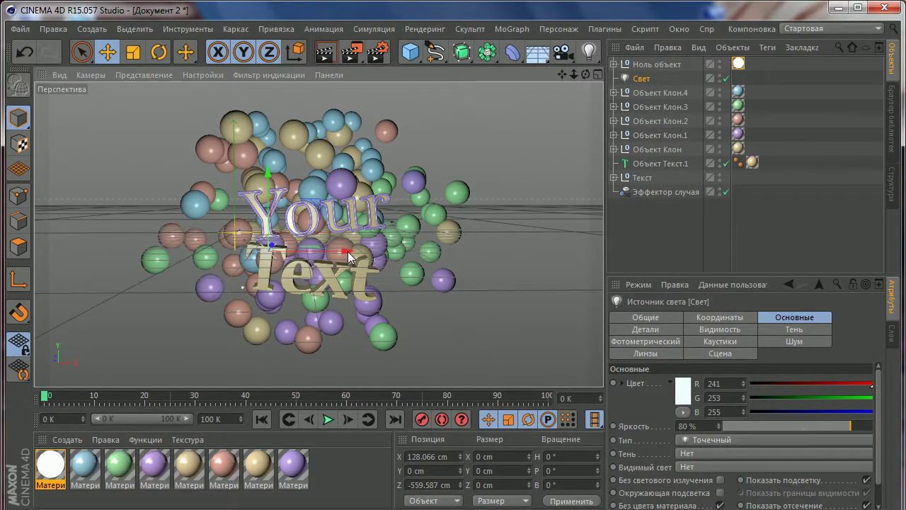
{"action": "scroll", "coordinate": [346, 247], "scroll_direction": "up", "scroll_amount": 2}
{"action": "scroll", "coordinate": [347, 245], "scroll_direction": "up", "scroll_amount": 2}
{"action": "scroll", "coordinate": [337, 245], "scroll_direction": "up", "scroll_amount": 1}
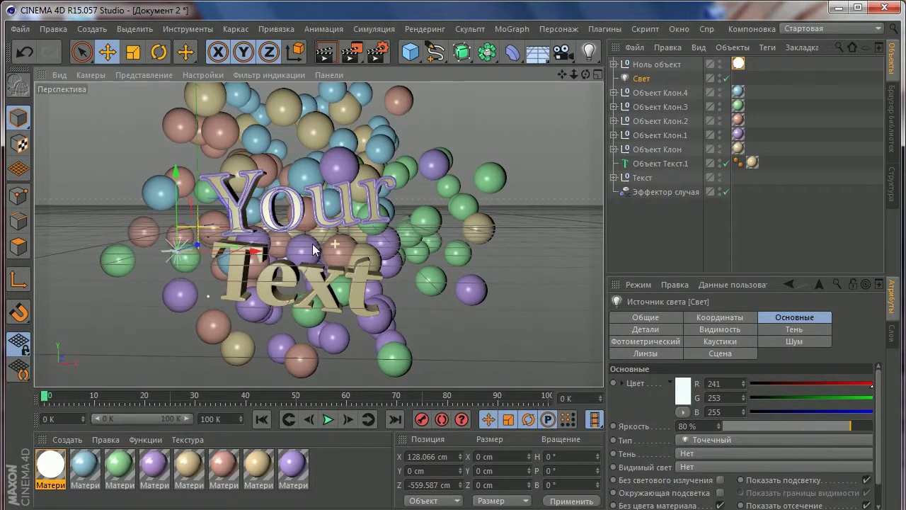
{"action": "scroll", "coordinate": [330, 241], "scroll_direction": "up", "scroll_amount": 1}
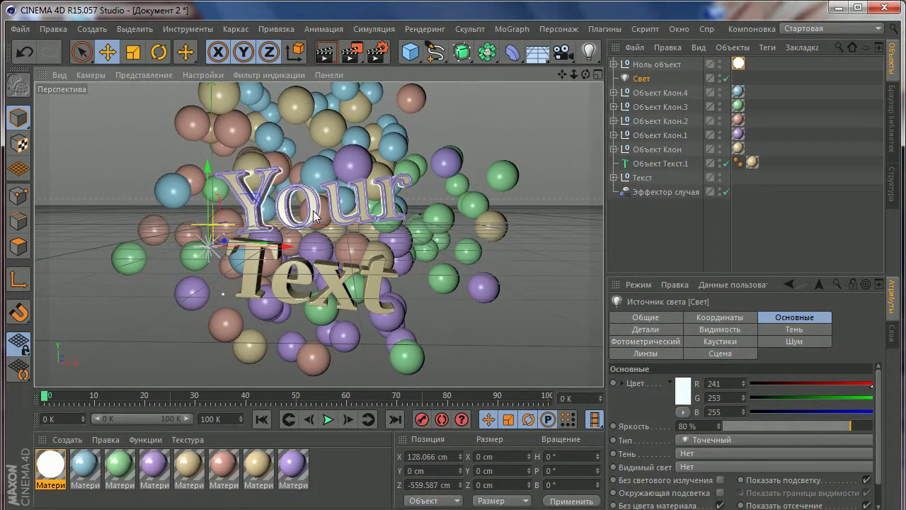
Step: Tilt the word Text, then the whole Текст group, to about H 4.464°, B -5.289°
{"action": "left_click", "coordinate": [303, 283]}
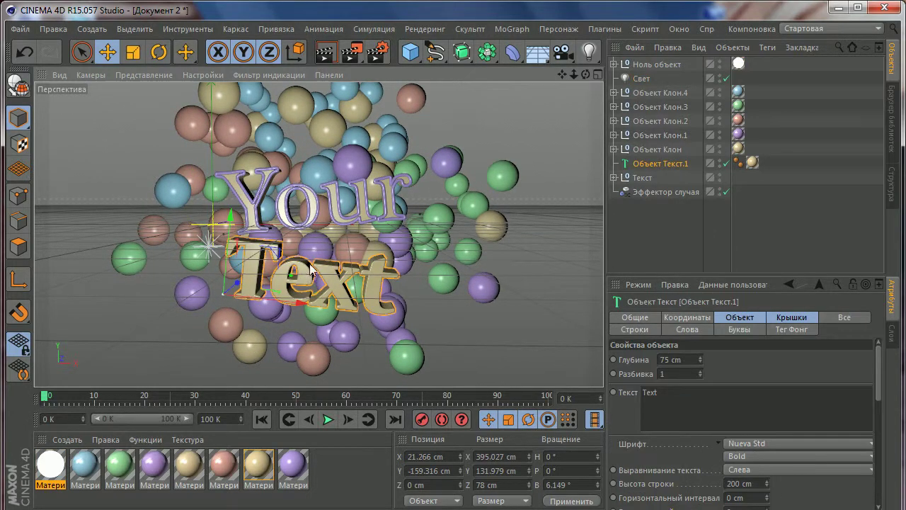
{"action": "key", "text": "r"}
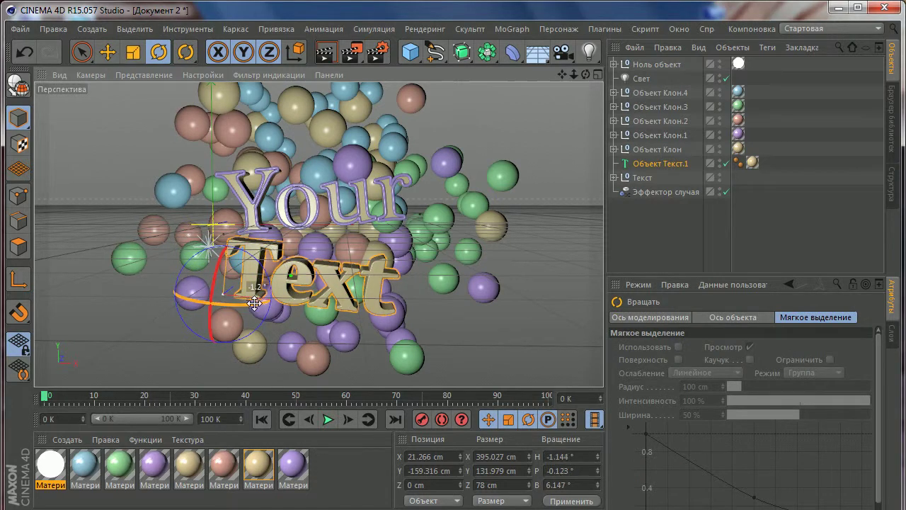
{"action": "left_click_drag", "start_coordinate": [257, 302], "coordinate": [248, 304]}
{"action": "left_click", "coordinate": [642, 178]}
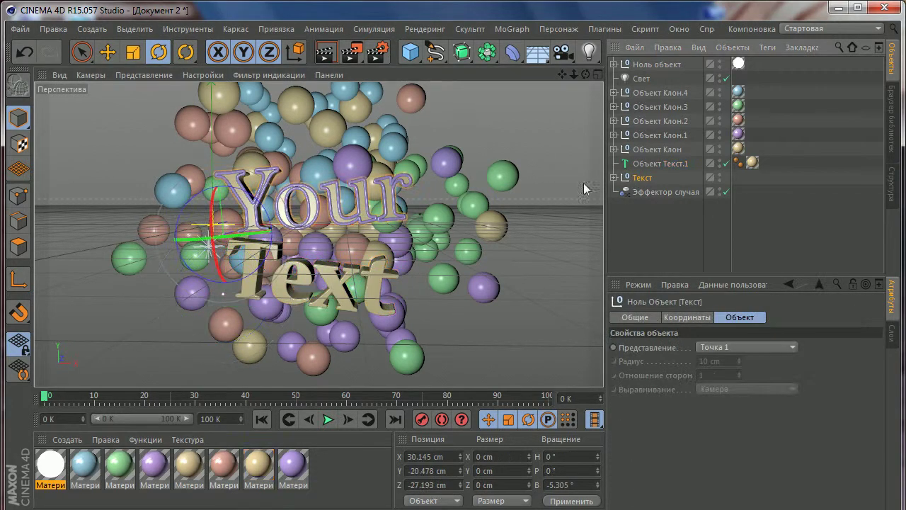
{"action": "left_click_drag", "start_coordinate": [228, 240], "coordinate": [244, 239]}
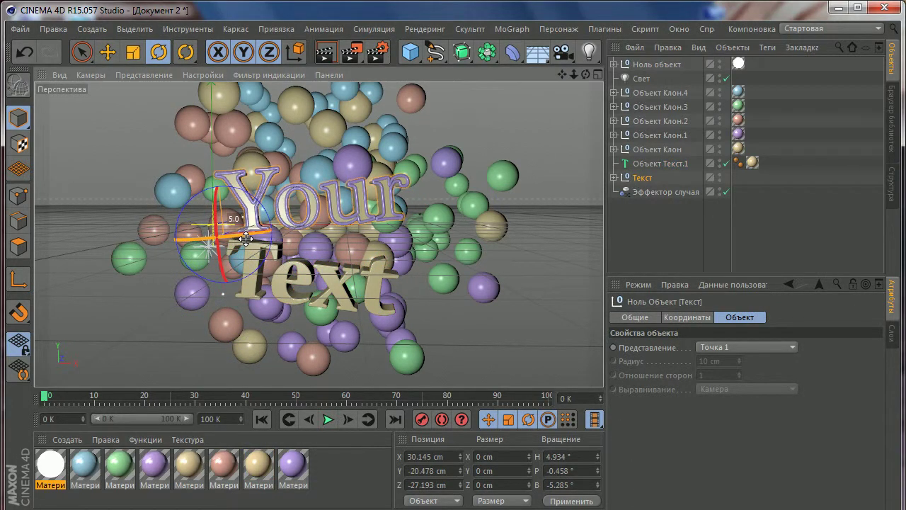
{"action": "key", "text": "e"}
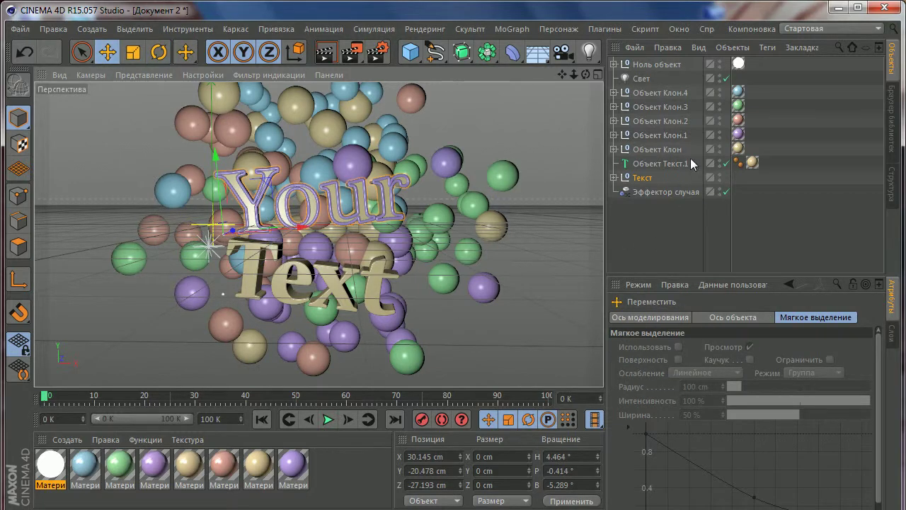
{"action": "left_click", "coordinate": [648, 66]}
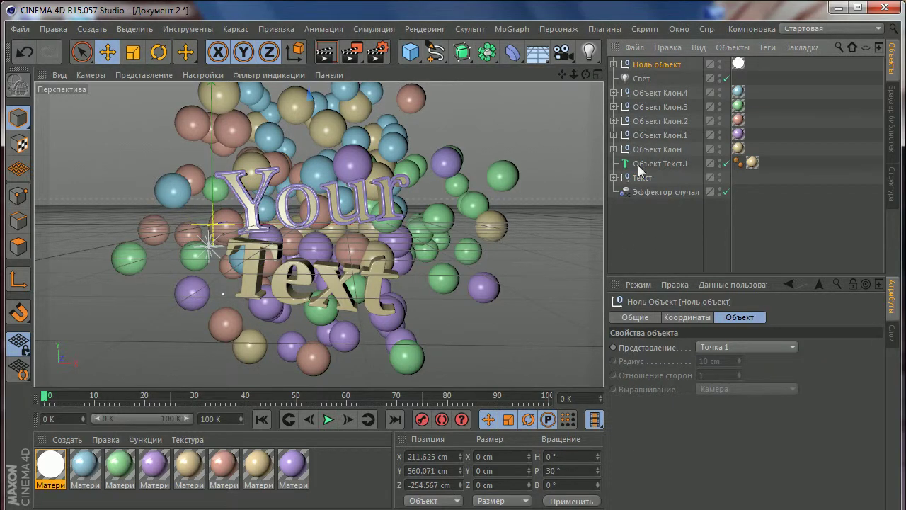
{"action": "key", "text": "Down"}
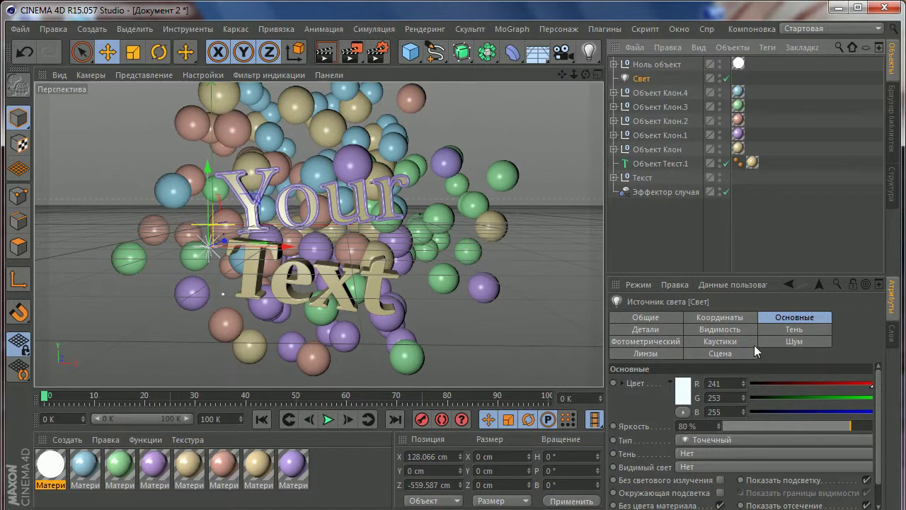
Step: Change the light's shadow type from none to Поверхностная (Area)
{"action": "left_click", "coordinate": [794, 329]}
{"action": "left_click", "coordinate": [737, 383]}
{"action": "left_click", "coordinate": [685, 440]}
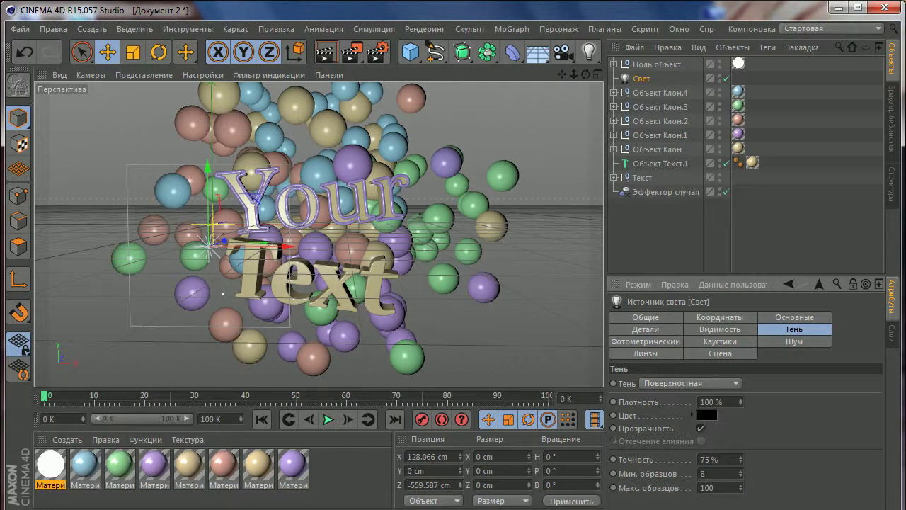
{"action": "left_click", "coordinate": [794, 317]}
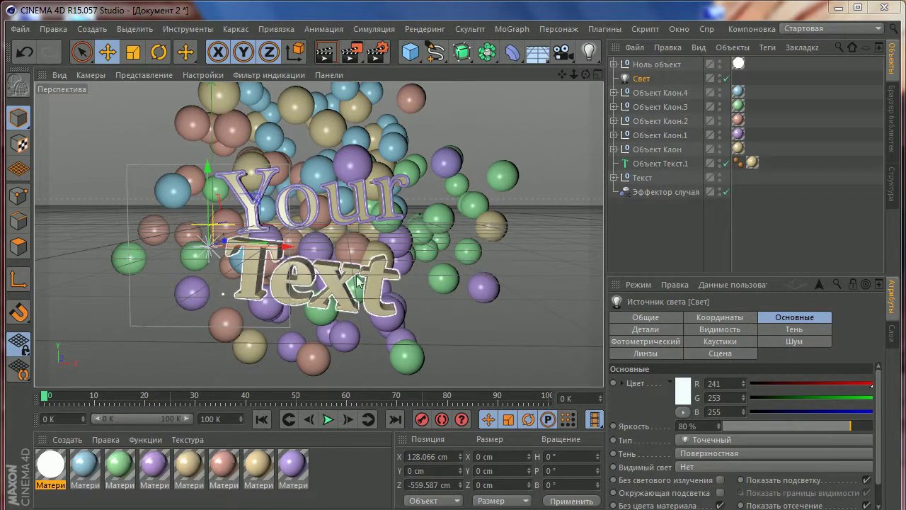
{"action": "left_click_drag", "start_coordinate": [434, 225], "coordinate": [370, 207], "text": "alt"}
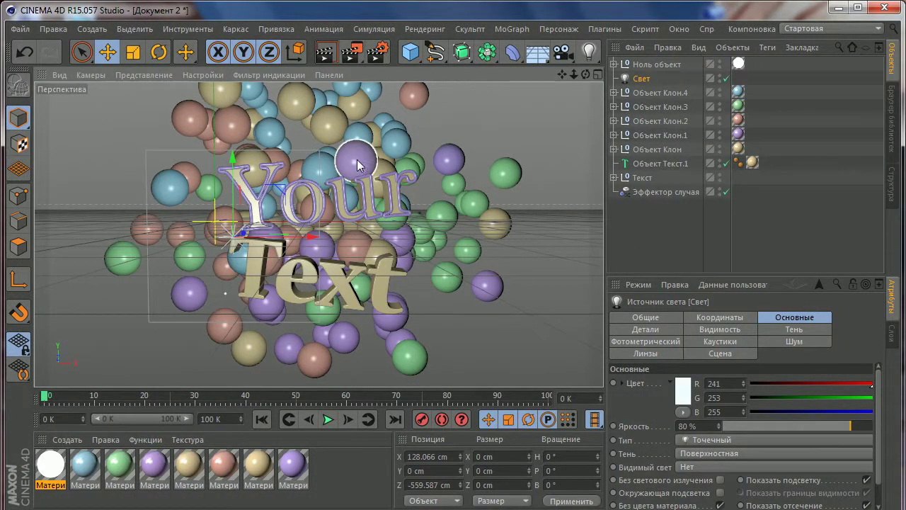
Step: Raise one top sphere and lower another to Y 170.311 cm above the lettering
{"action": "left_click", "coordinate": [323, 125]}
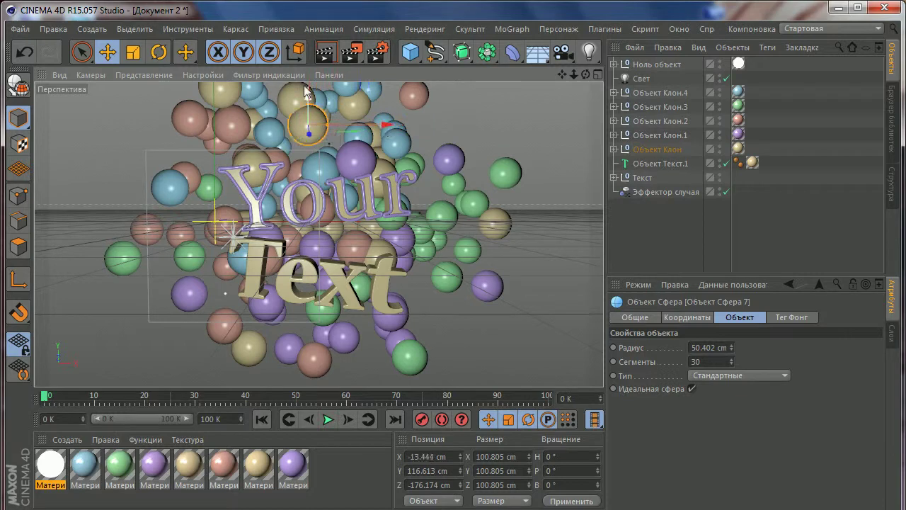
{"action": "left_click", "coordinate": [358, 134]}
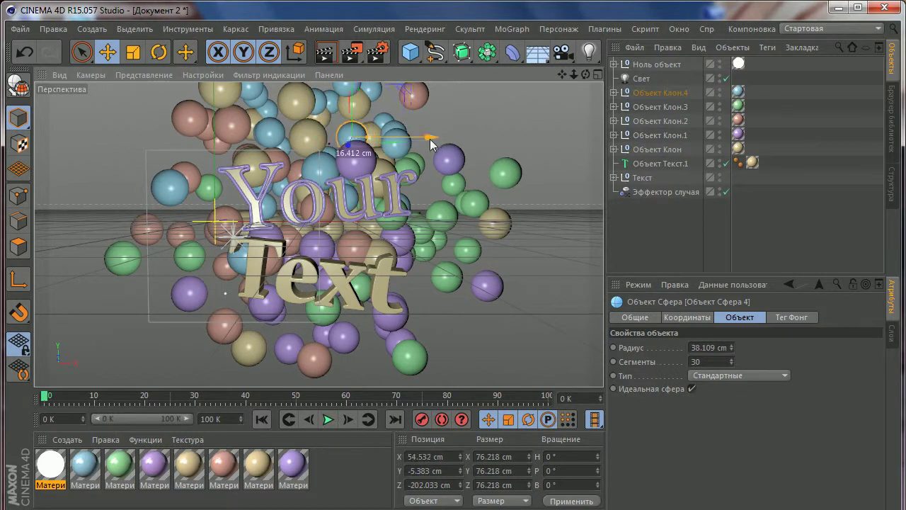
{"action": "left_click", "coordinate": [417, 132]}
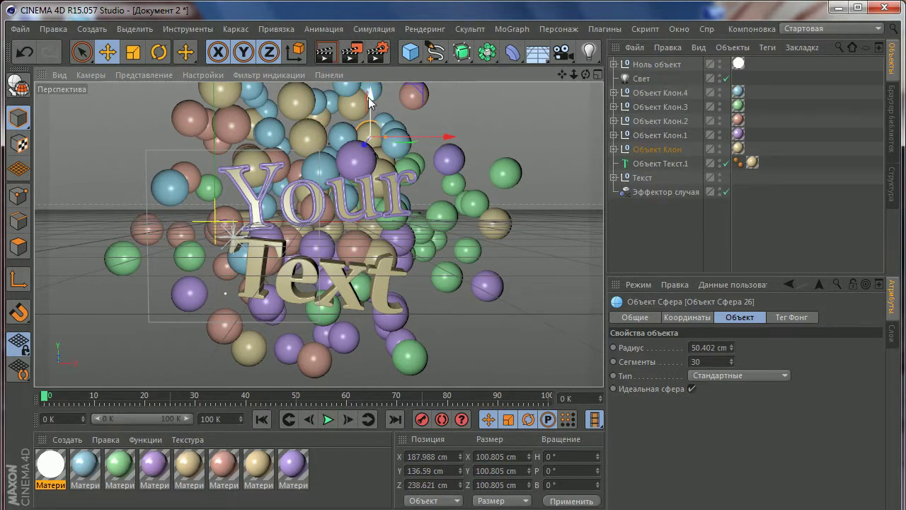
{"action": "left_click_drag", "start_coordinate": [368, 101], "coordinate": [368, 88]}
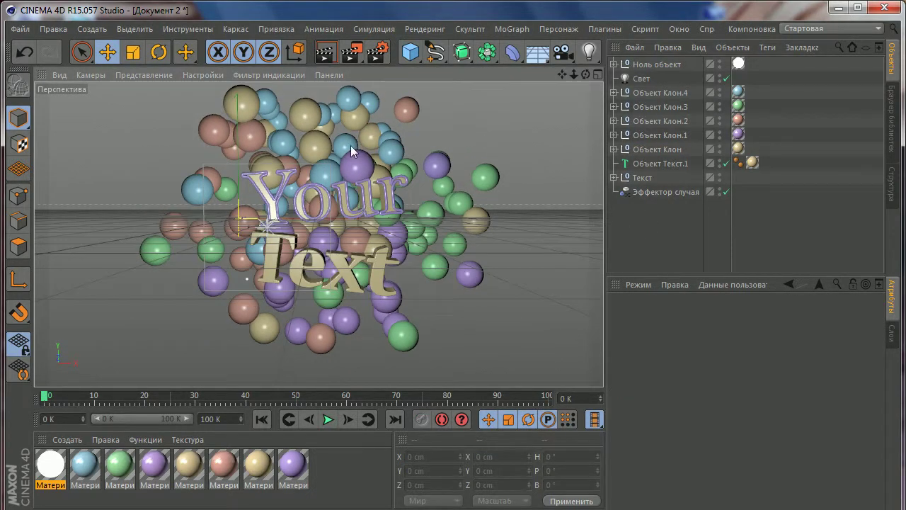
{"action": "left_click_drag", "start_coordinate": [360, 140], "coordinate": [358, 147], "text": "alt"}
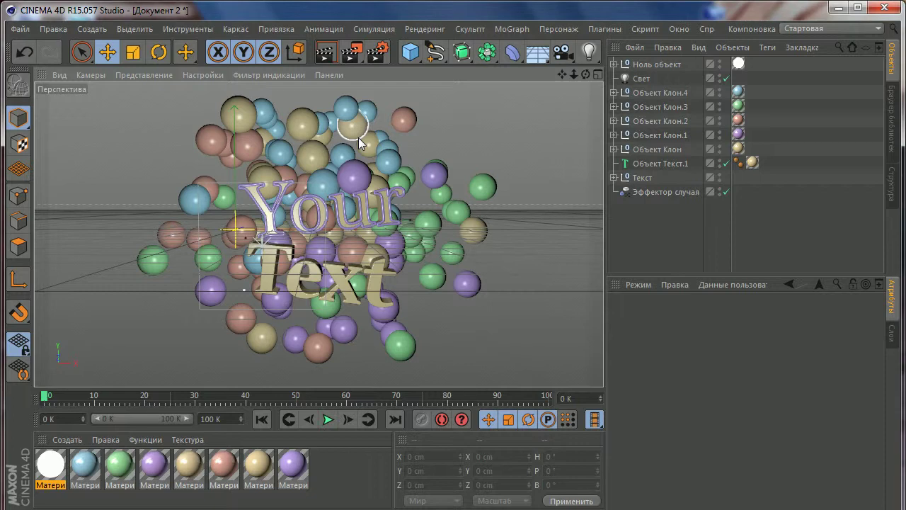
{"action": "left_click", "coordinate": [358, 137]}
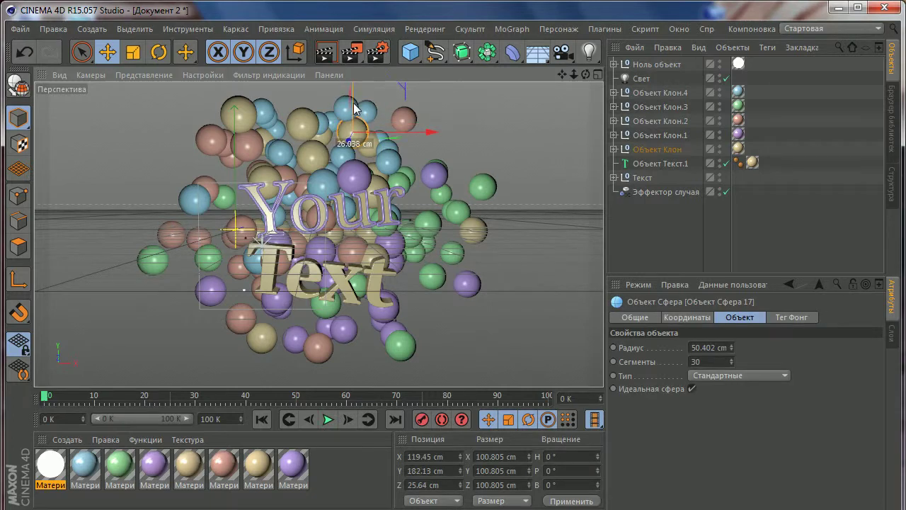
{"action": "left_click_drag", "start_coordinate": [353, 96], "coordinate": [352, 108]}
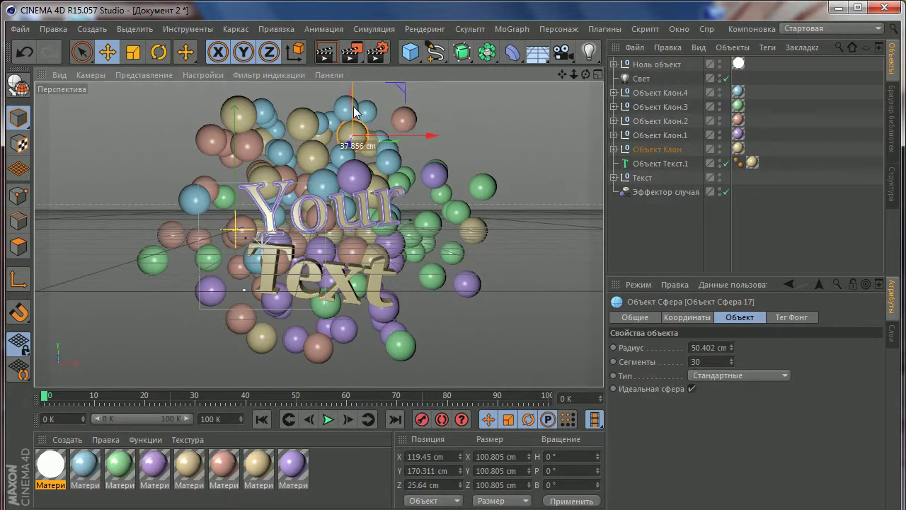
{"action": "left_click", "coordinate": [354, 52]}
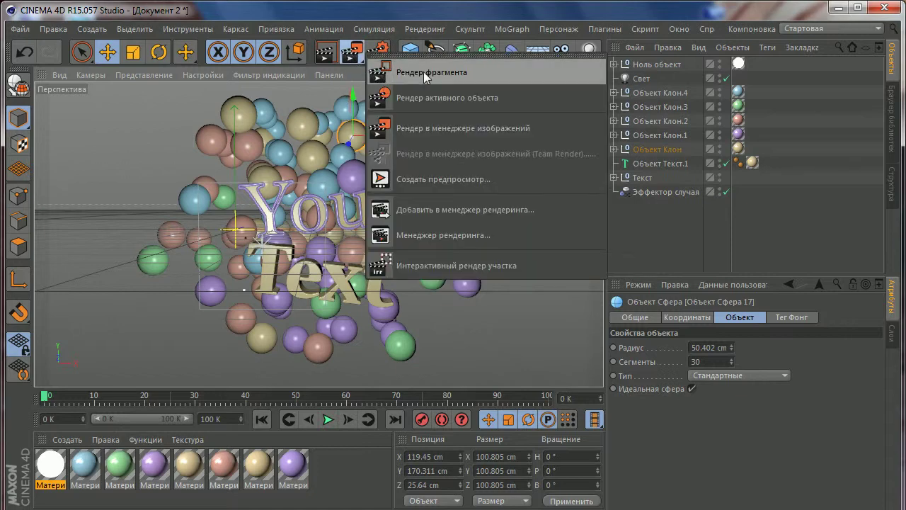
Step: Render a region covering the glossy spheres and Your Text lettering
{"action": "left_click", "coordinate": [376, 74]}
{"action": "left_click_drag", "start_coordinate": [86, 373], "coordinate": [544, 82]}
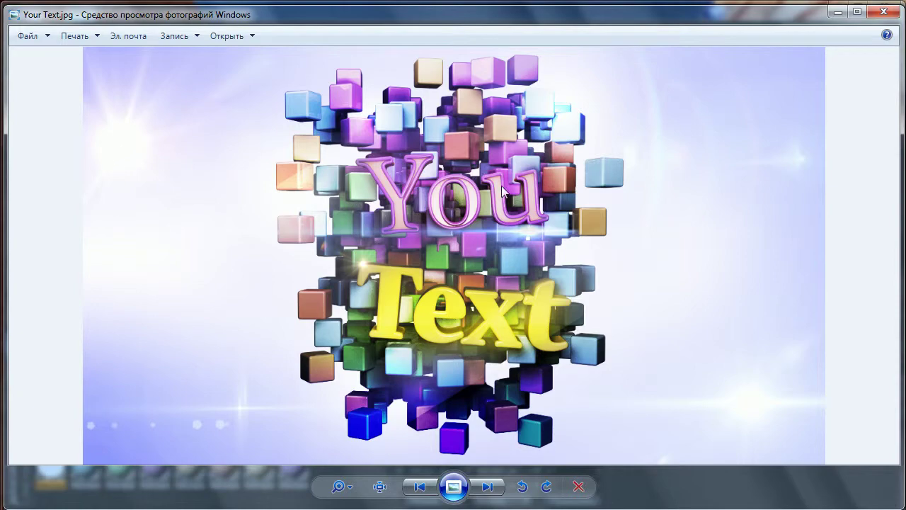
Step: Reposition the null of overhead light planes above the spheres
{"action": "left_click", "coordinate": [836, 13]}
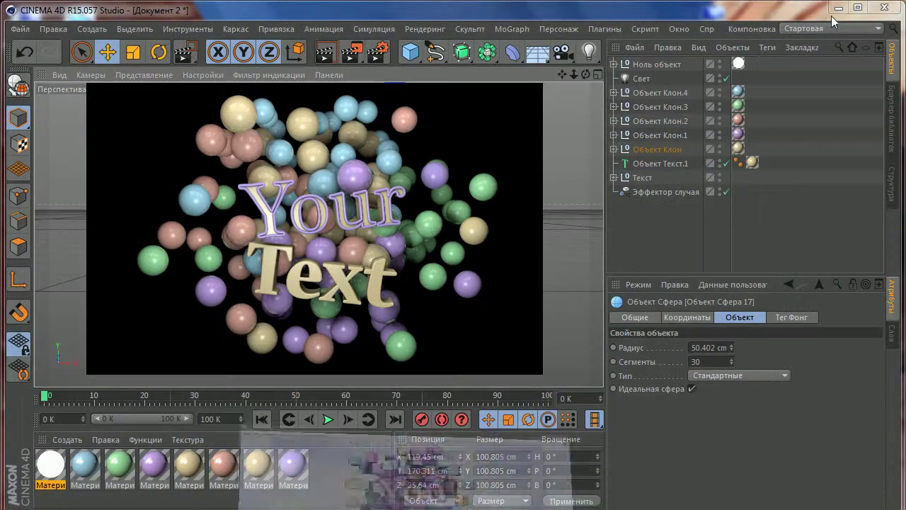
{"action": "left_click", "coordinate": [366, 213]}
{"action": "scroll", "coordinate": [348, 177], "scroll_direction": "down", "scroll_amount": 10}
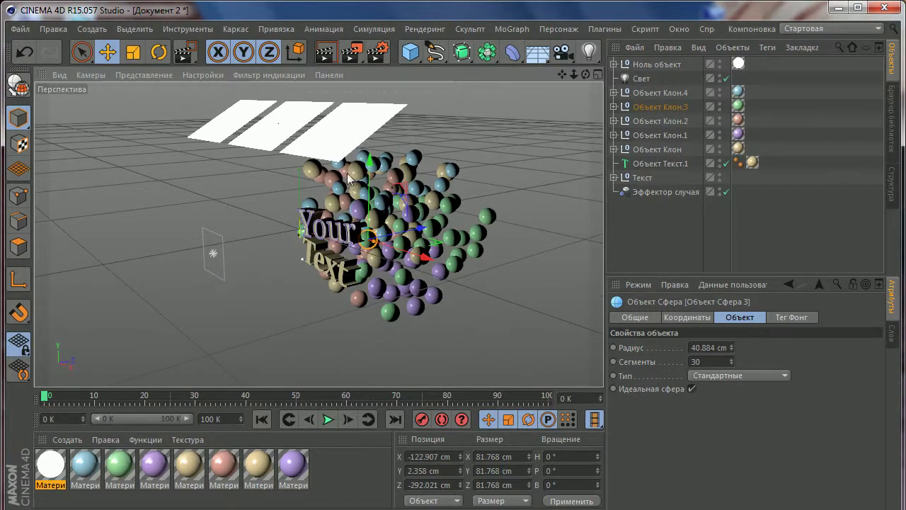
{"action": "left_click_drag", "start_coordinate": [393, 170], "coordinate": [281, 138], "text": "alt"}
{"action": "left_click", "coordinate": [252, 112]}
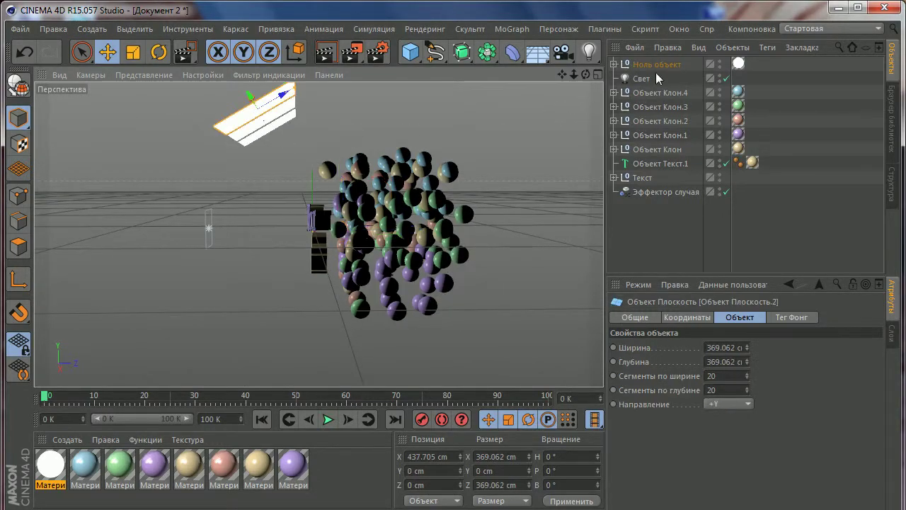
{"action": "left_click", "coordinate": [657, 65]}
{"action": "left_click", "coordinate": [132, 52]}
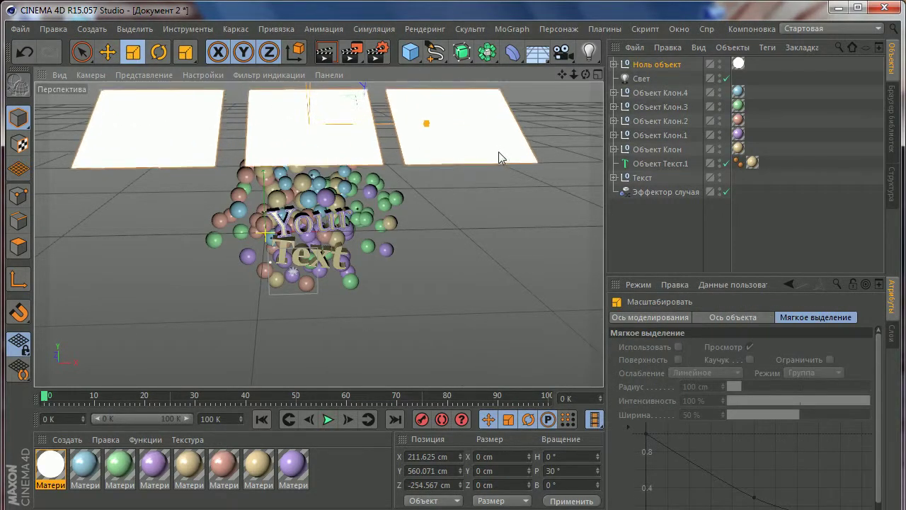
{"action": "key", "text": "e"}
{"action": "mouse_move", "coordinate": [234, 85]}
{"action": "left_mouse_down", "text": "alt"}
{"action": "mouse_move", "coordinate": [244, 147]}
{"action": "mouse_move", "coordinate": [289, 126]}
{"action": "mouse_move", "coordinate": [245, 97]}
{"action": "mouse_move", "coordinate": [243, 118]}
{"action": "mouse_move", "coordinate": [343, 142]}
{"action": "mouse_move", "coordinate": [257, 126]}
{"action": "mouse_move", "coordinate": [296, 92]}
{"action": "mouse_move", "coordinate": [401, 142]}
{"action": "mouse_move", "coordinate": [250, 165]}
{"action": "mouse_move", "coordinate": [321, 168]}
{"action": "mouse_move", "coordinate": [298, 212]}
{"action": "mouse_move", "coordinate": [239, 206]}
{"action": "left_mouse_up", "text": "alt"}
Step: Add a camera and look through it toward the Your Text lettering
{"action": "left_click", "coordinate": [563, 52]}
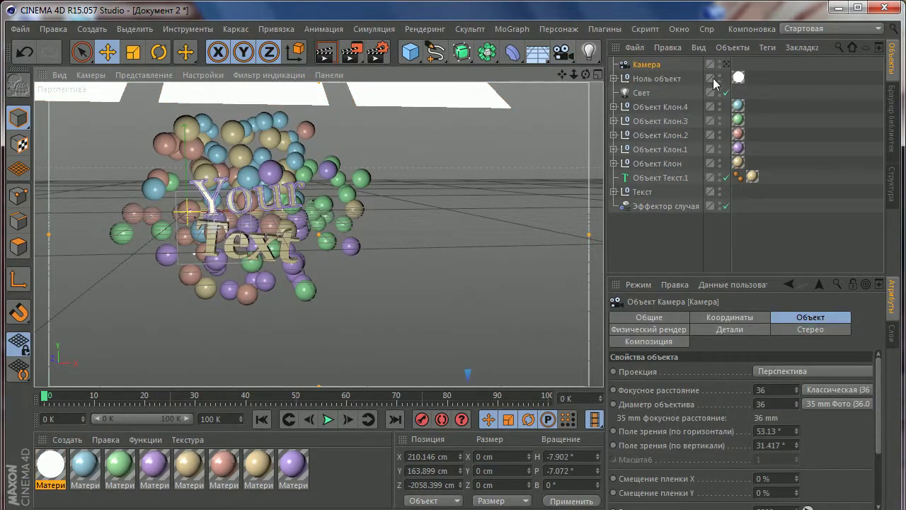
{"action": "left_click_drag", "start_coordinate": [375, 174], "coordinate": [255, 176], "text": "alt"}
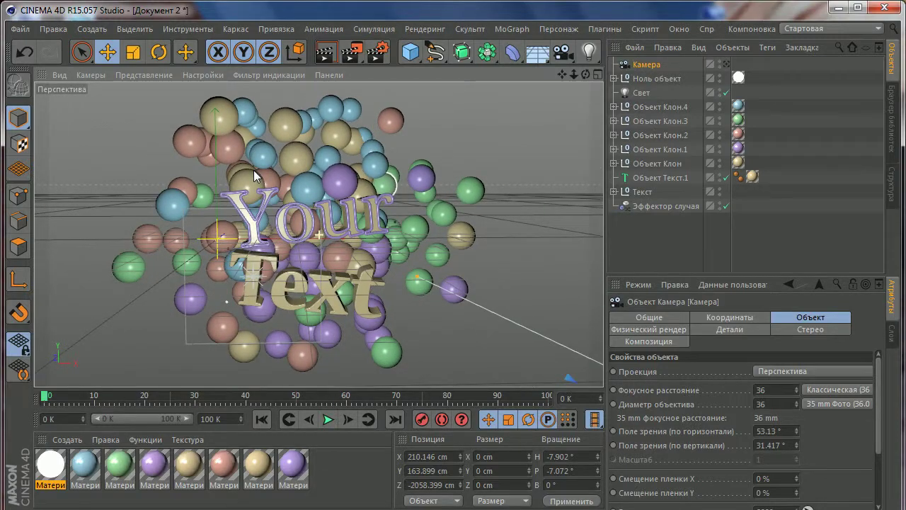
{"action": "left_click", "coordinate": [726, 64]}
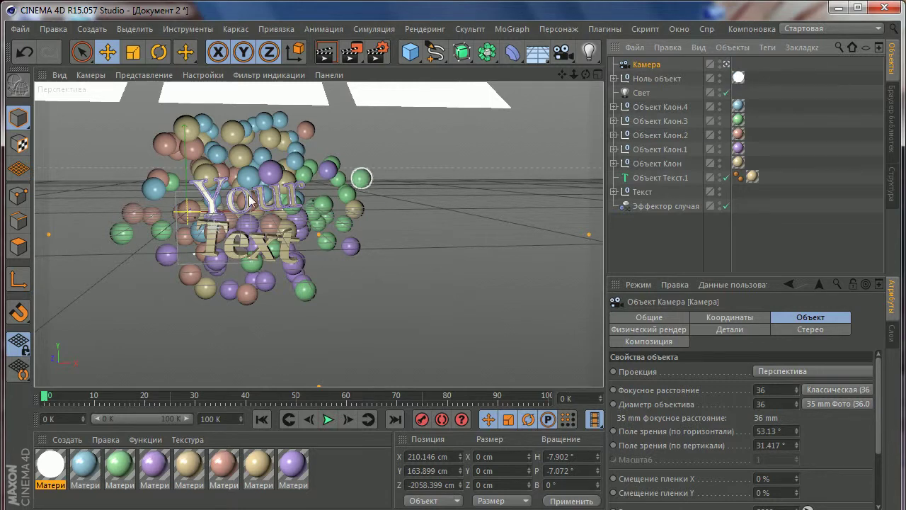
{"action": "middle_click_drag", "start_coordinate": [269, 187], "coordinate": [287, 191], "text": "alt"}
{"action": "mouse_move", "coordinate": [286, 191]}
{"action": "left_mouse_down", "text": "alt"}
{"action": "mouse_move", "coordinate": [198, 188]}
{"action": "mouse_move", "coordinate": [241, 149]}
{"action": "mouse_move", "coordinate": [291, 171]}
{"action": "mouse_move", "coordinate": [275, 213]}
{"action": "left_mouse_up", "text": "alt"}
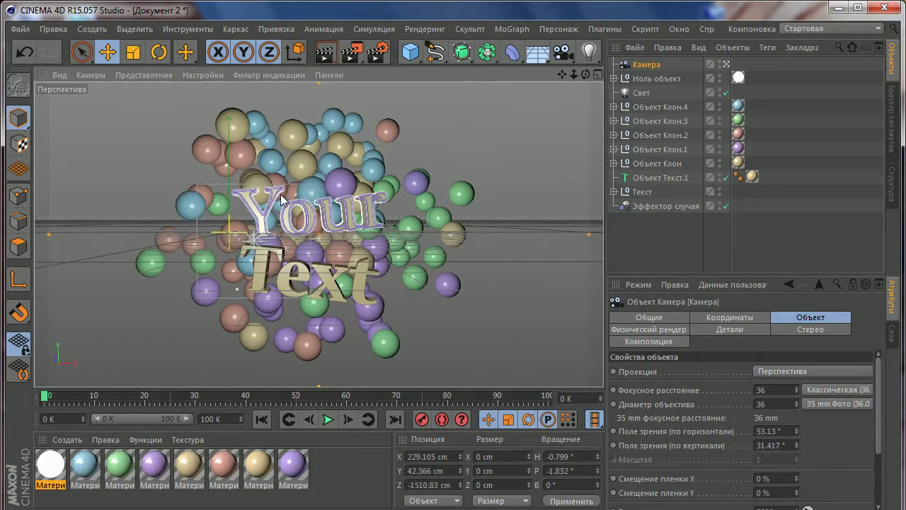
{"action": "middle_click_drag", "start_coordinate": [281, 198], "coordinate": [283, 192], "text": "alt"}
{"action": "scroll", "coordinate": [286, 197], "scroll_direction": "up", "scroll_amount": 2}
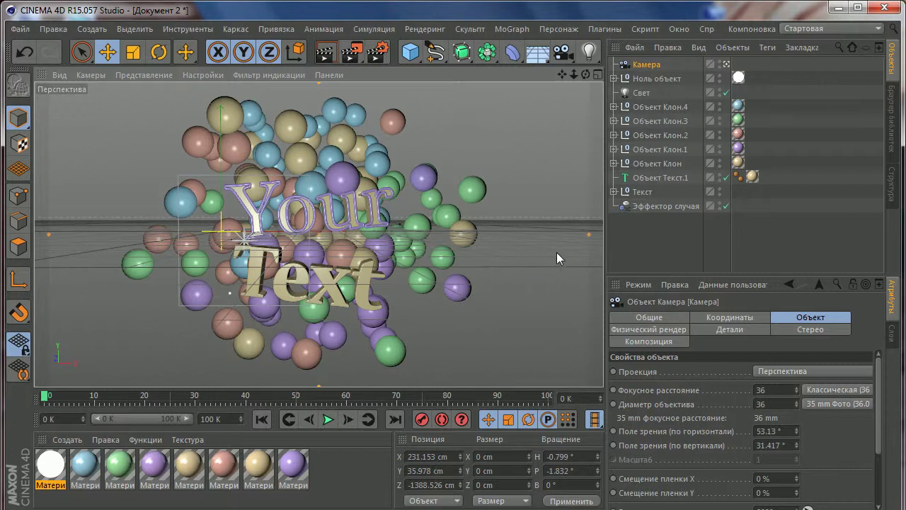
Step: Centre the text in the camera view, ending at X 120.321, Y 43.982, Z -1386.723 cm
{"action": "left_click", "coordinate": [727, 64]}
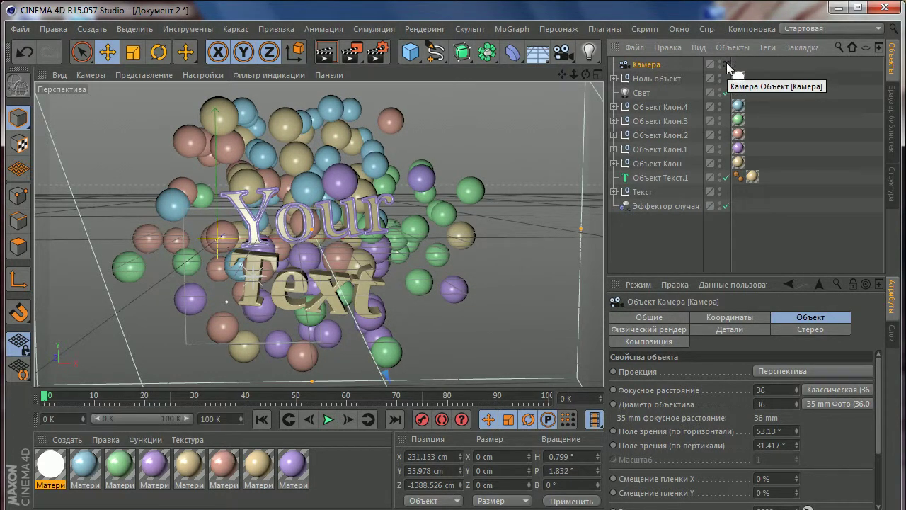
{"action": "mouse_move", "coordinate": [505, 180]}
{"action": "left_mouse_down", "text": "alt"}
{"action": "mouse_move", "coordinate": [518, 256]}
{"action": "mouse_move", "coordinate": [259, 234]}
{"action": "mouse_move", "coordinate": [249, 262]}
{"action": "mouse_move", "coordinate": [313, 266]}
{"action": "mouse_move", "coordinate": [105, 280]}
{"action": "mouse_move", "coordinate": [364, 259]}
{"action": "left_mouse_up", "text": "alt"}
{"action": "left_click", "coordinate": [727, 64]}
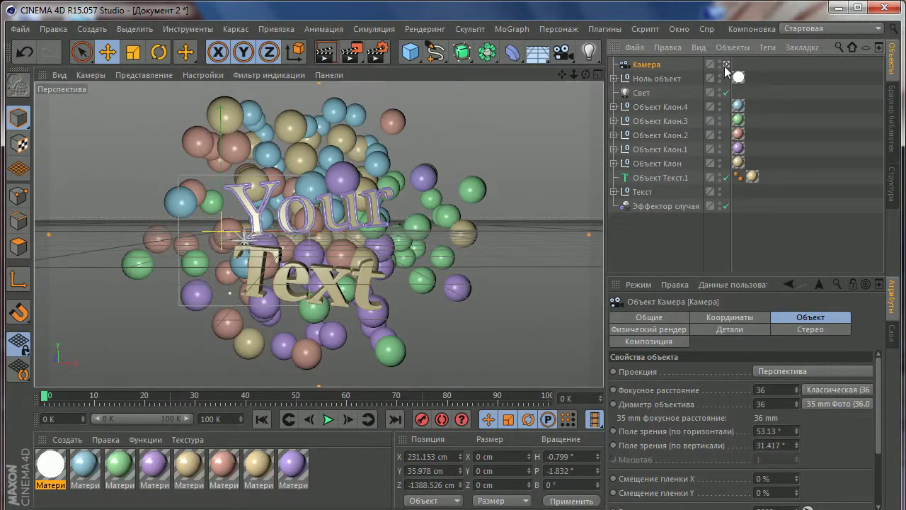
{"action": "middle_click_drag", "start_coordinate": [314, 200], "coordinate": [333, 195], "text": "alt"}
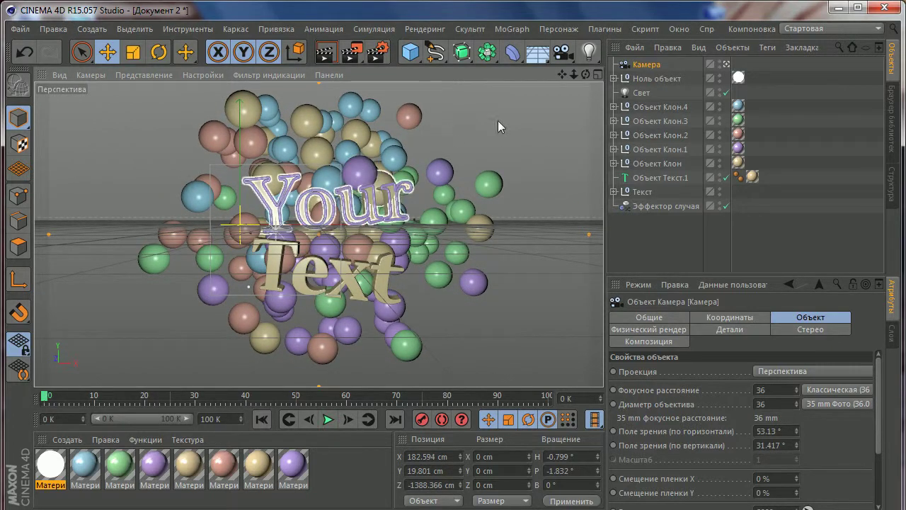
{"action": "middle_click_drag", "start_coordinate": [374, 162], "coordinate": [376, 161], "text": "alt"}
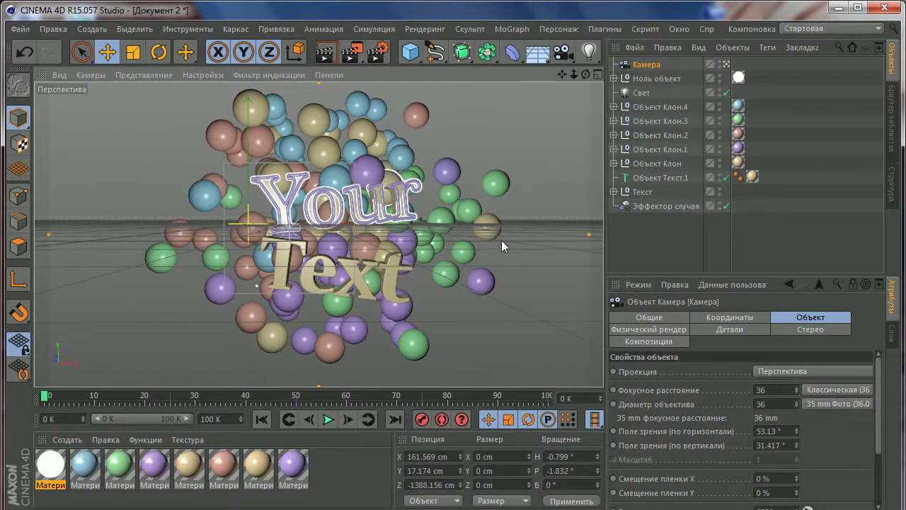
{"action": "middle_click_drag", "start_coordinate": [434, 161], "coordinate": [462, 149], "text": "alt"}
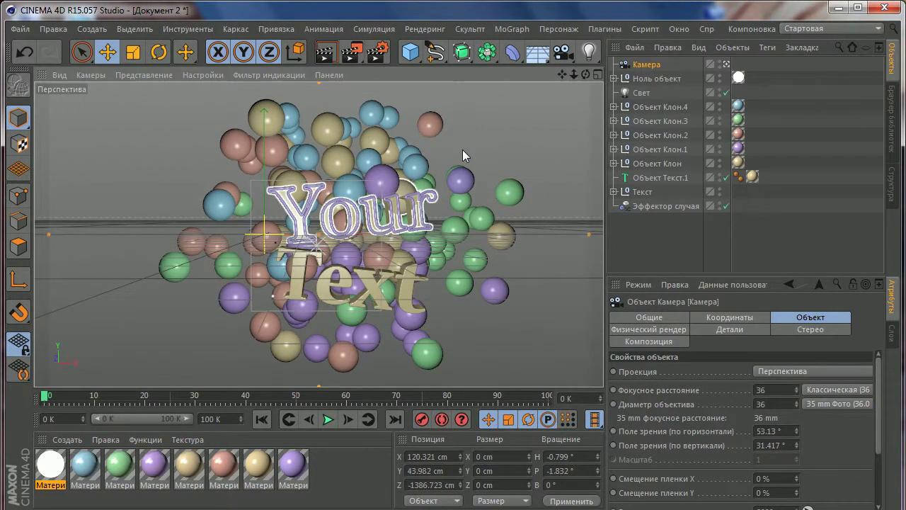
Step: Set the render output file name to Текст in the Save settings
{"action": "key", "text": "ctrl+b"}
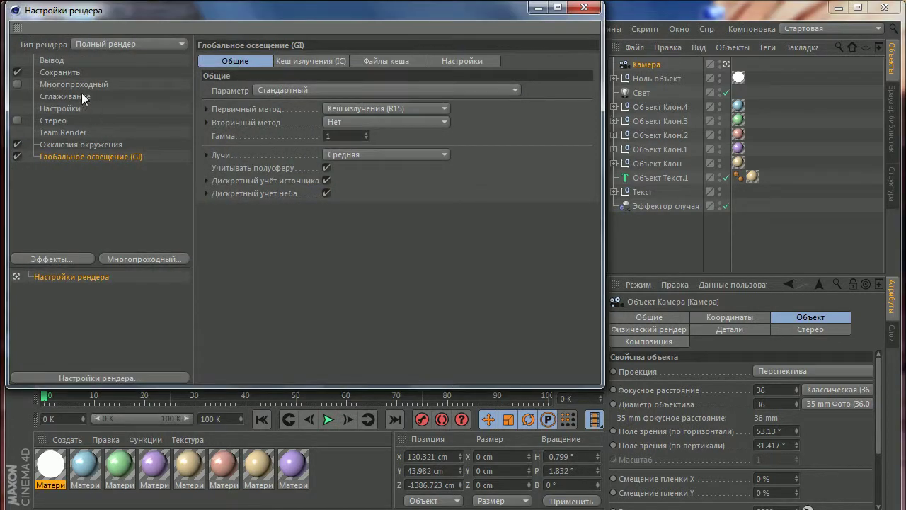
{"action": "left_click", "coordinate": [61, 72]}
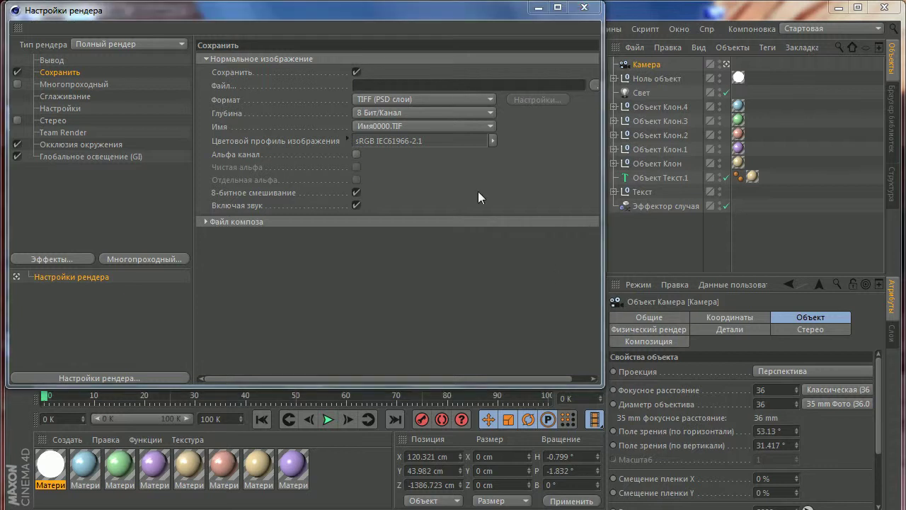
{"action": "left_click", "coordinate": [451, 86]}
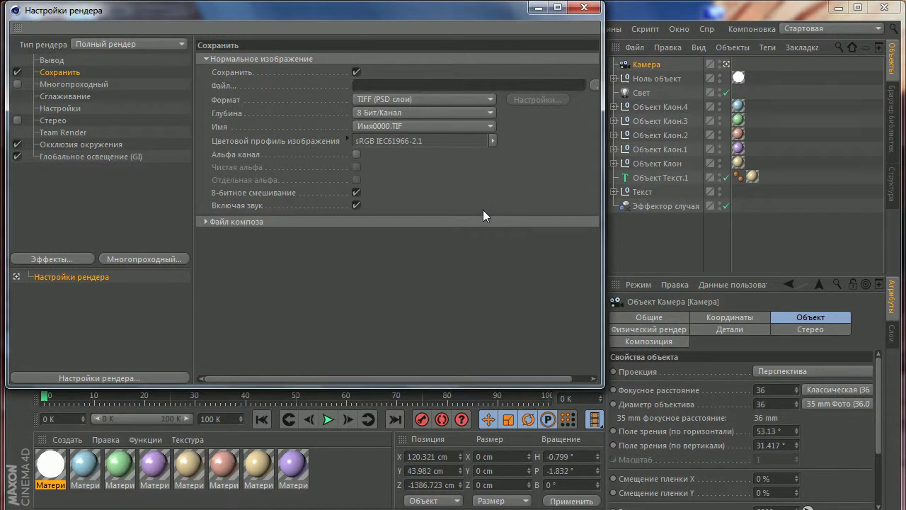
{"action": "type", "text": "Текст"}
{"action": "key", "text": "Return"}
Step: Set the output format to PNG with Alpha Channel enabled
{"action": "left_click", "coordinate": [392, 99]}
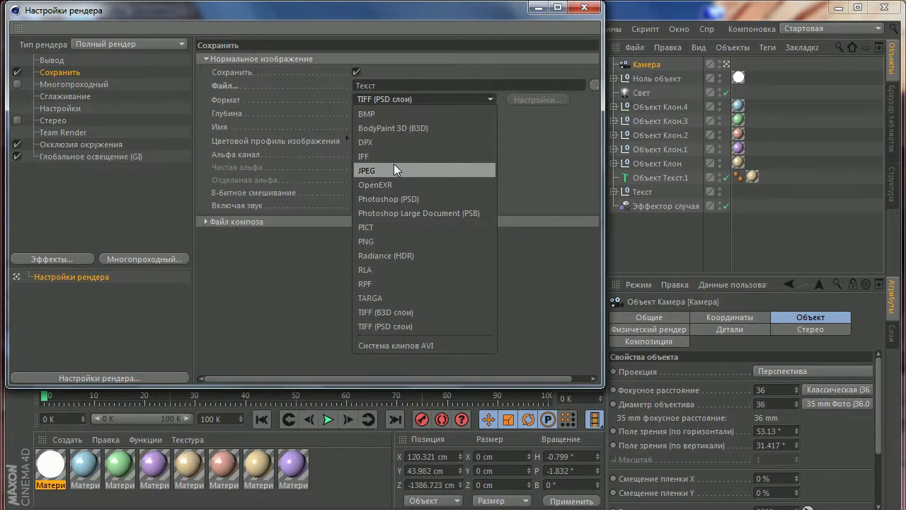
{"action": "left_click", "coordinate": [378, 242]}
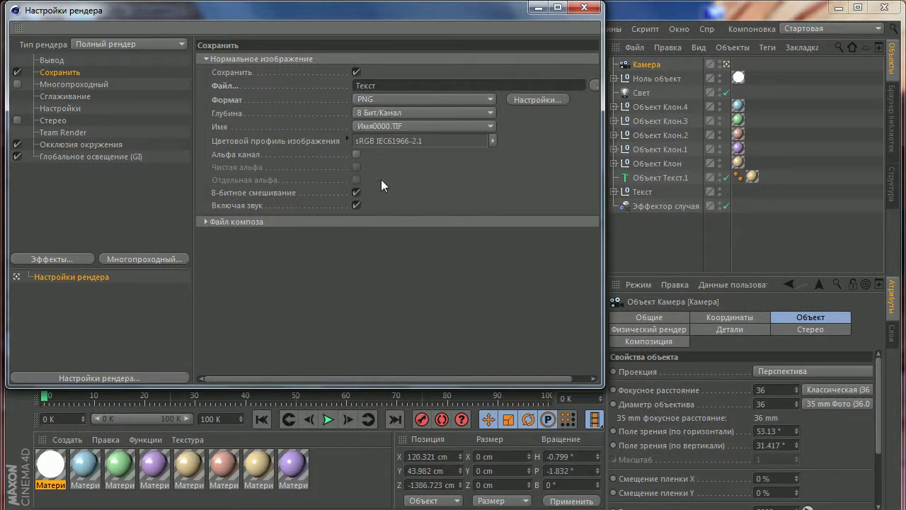
{"action": "left_click", "coordinate": [538, 95]}
{"action": "left_click", "coordinate": [534, 105]}
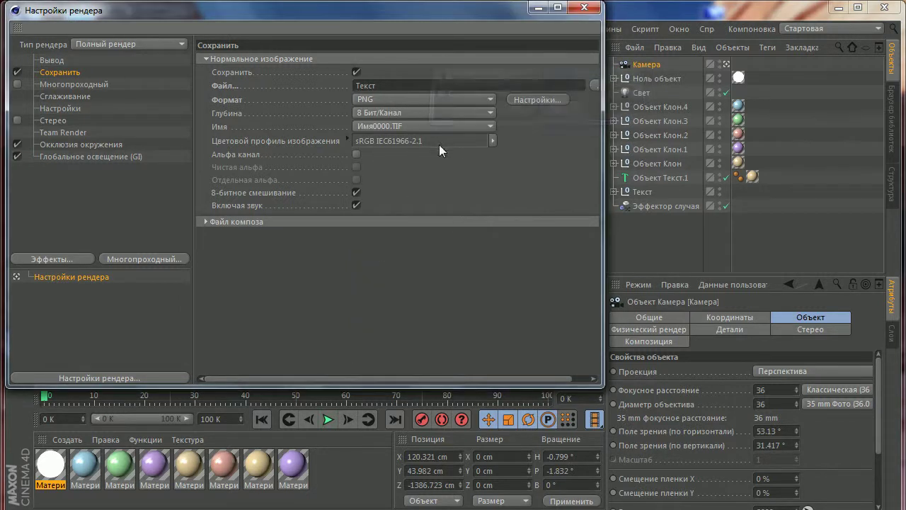
{"action": "left_click", "coordinate": [356, 155]}
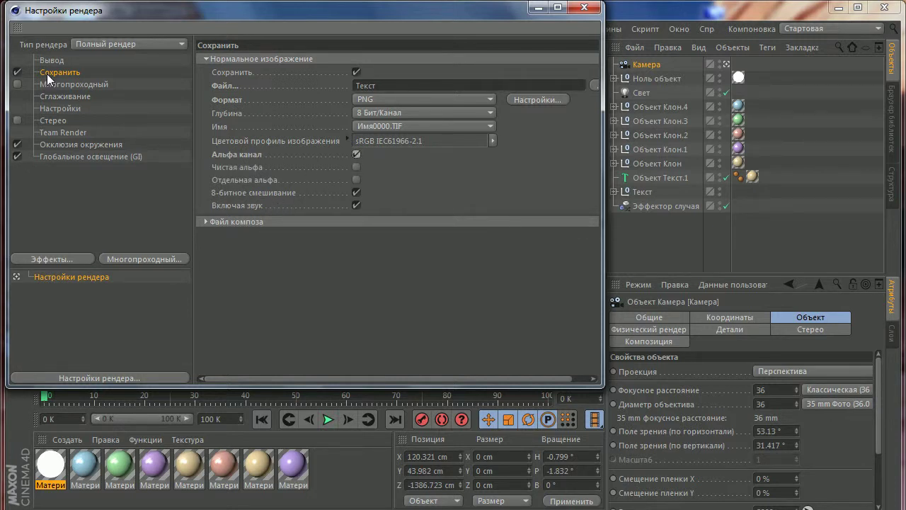
Step: Try the anti-aliasing modes Максимальное with a 16x16 minimum, Геометрия and Нет
{"action": "left_click", "coordinate": [54, 99]}
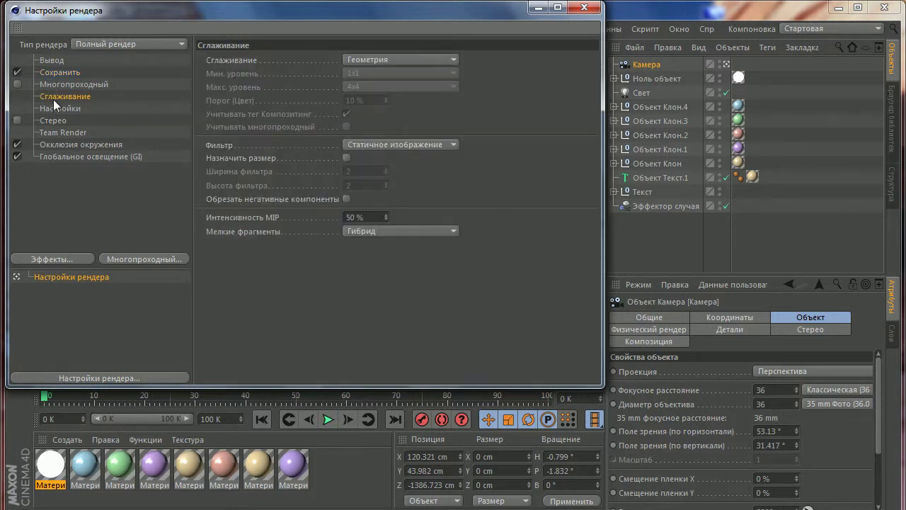
{"action": "left_click", "coordinate": [355, 60]}
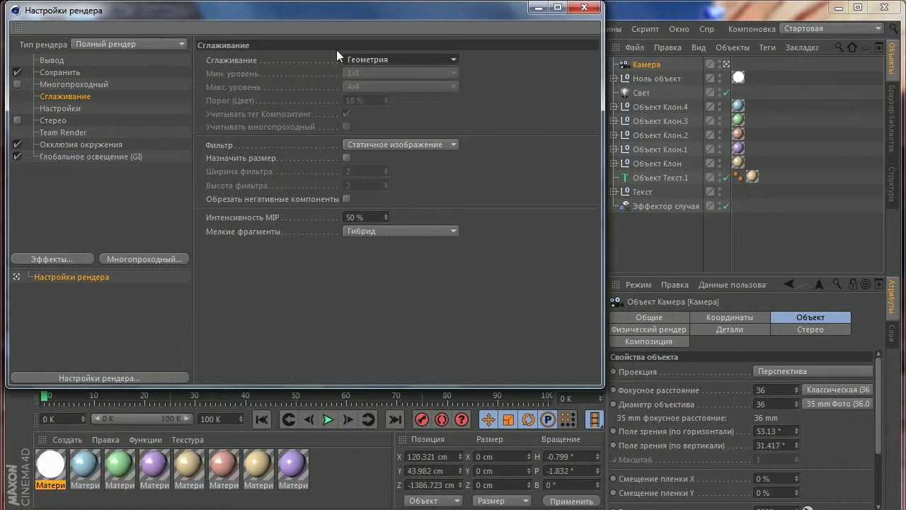
{"action": "left_click", "coordinate": [370, 104]}
{"action": "left_click", "coordinate": [388, 73]}
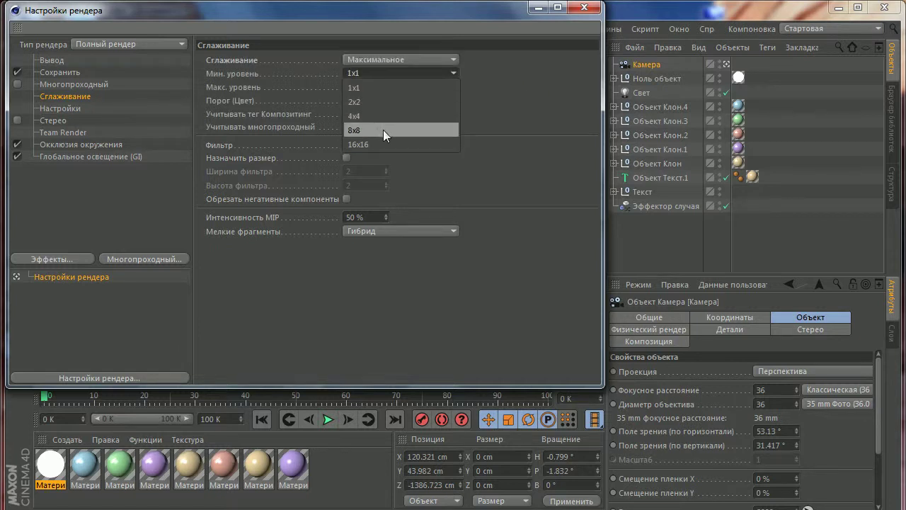
{"action": "left_click", "coordinate": [383, 130]}
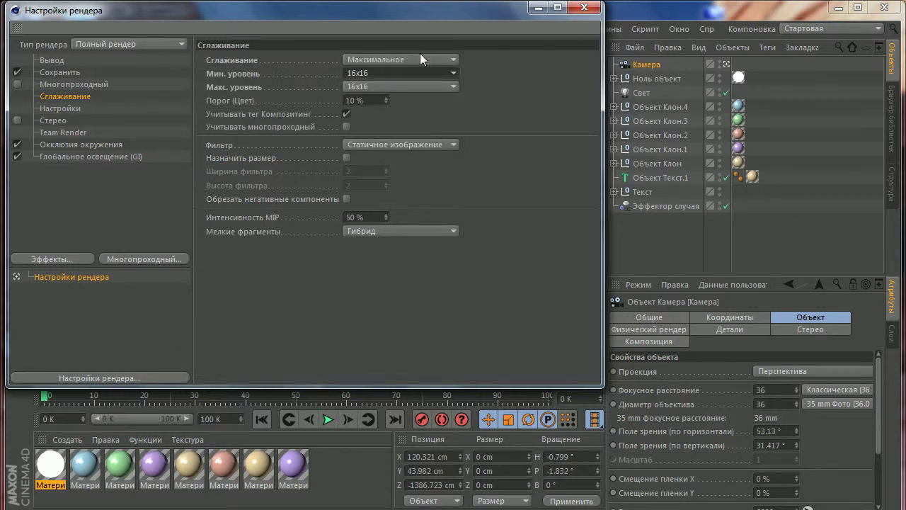
{"action": "left_click", "coordinate": [420, 53]}
{"action": "left_click", "coordinate": [388, 68]}
{"action": "left_click", "coordinate": [371, 59]}
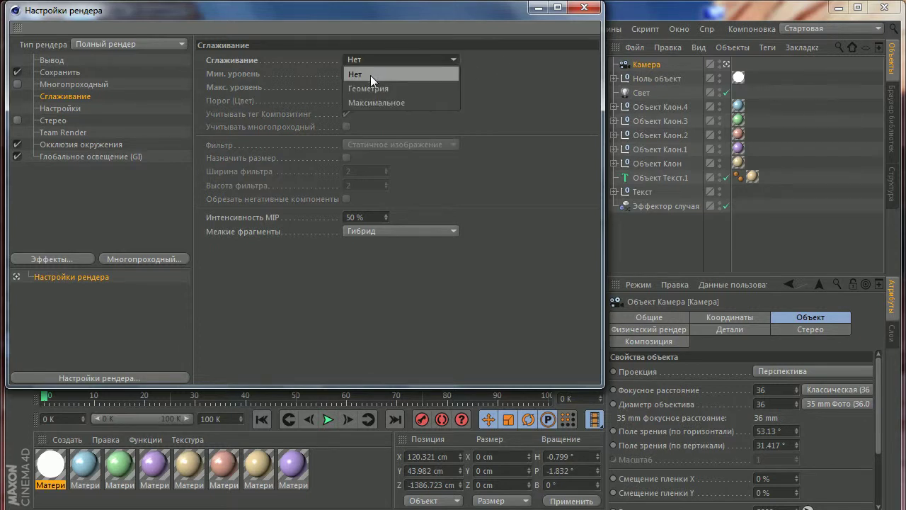
{"action": "left_click", "coordinate": [370, 74]}
{"action": "left_click", "coordinate": [369, 62]}
{"action": "left_click", "coordinate": [366, 88]}
{"action": "left_click", "coordinate": [390, 60]}
{"action": "left_click", "coordinate": [418, 74]}
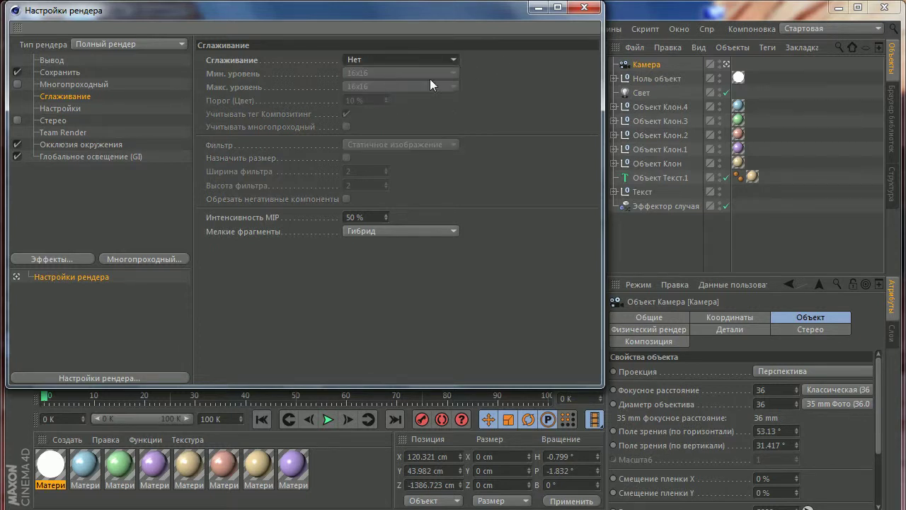
Step: Set anti-aliasing levels to 2x2 minimum and 4x4 maximum, then switch anti-aliasing to Нет
{"action": "left_click", "coordinate": [362, 61]}
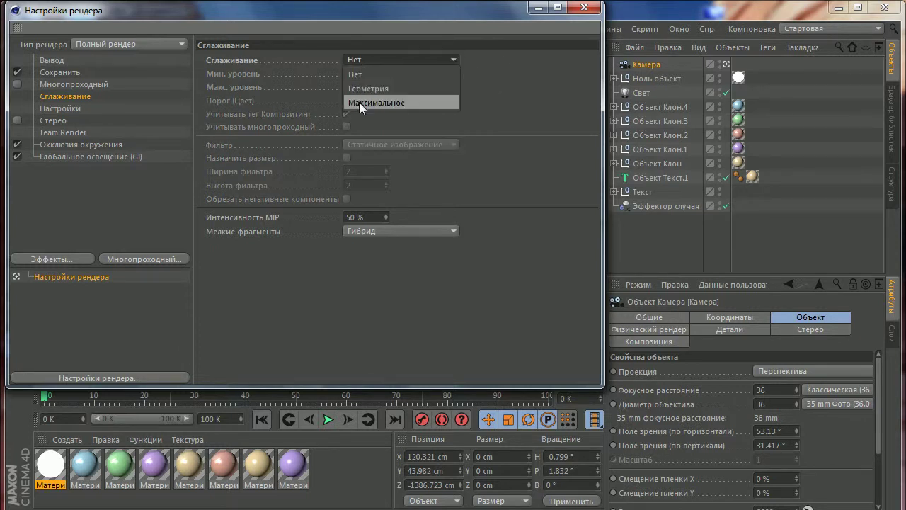
{"action": "left_click", "coordinate": [359, 102]}
{"action": "left_click", "coordinate": [367, 74]}
{"action": "left_click", "coordinate": [371, 89]}
{"action": "left_click", "coordinate": [371, 74]}
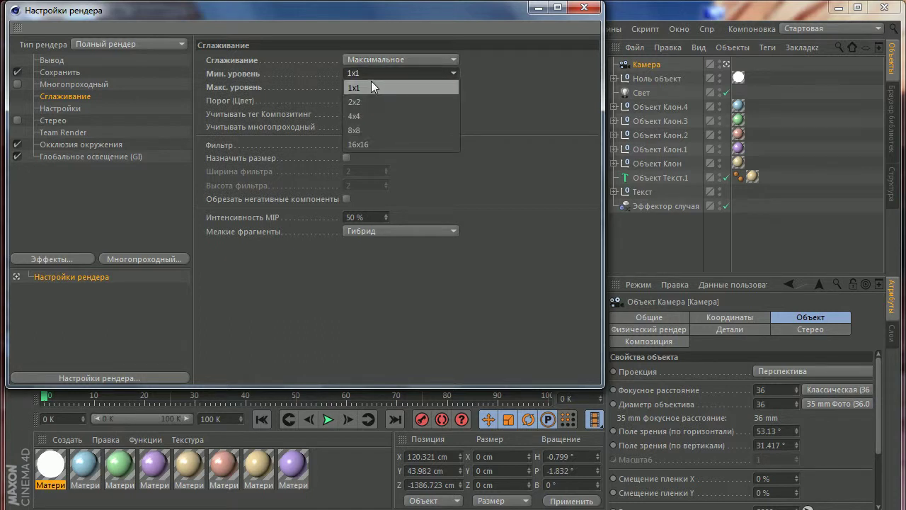
{"action": "left_click", "coordinate": [368, 100]}
{"action": "left_click", "coordinate": [371, 85]}
{"action": "left_click", "coordinate": [371, 129]}
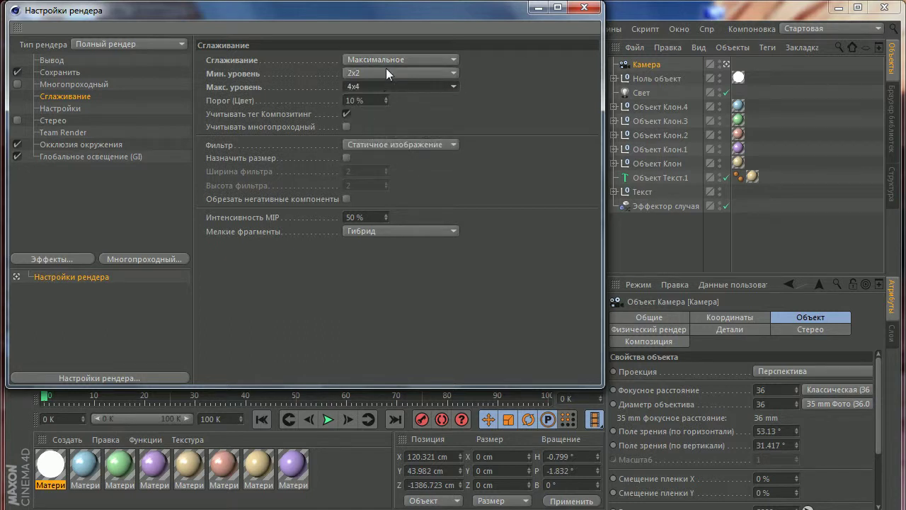
{"action": "left_click", "coordinate": [387, 62]}
{"action": "left_click", "coordinate": [384, 74]}
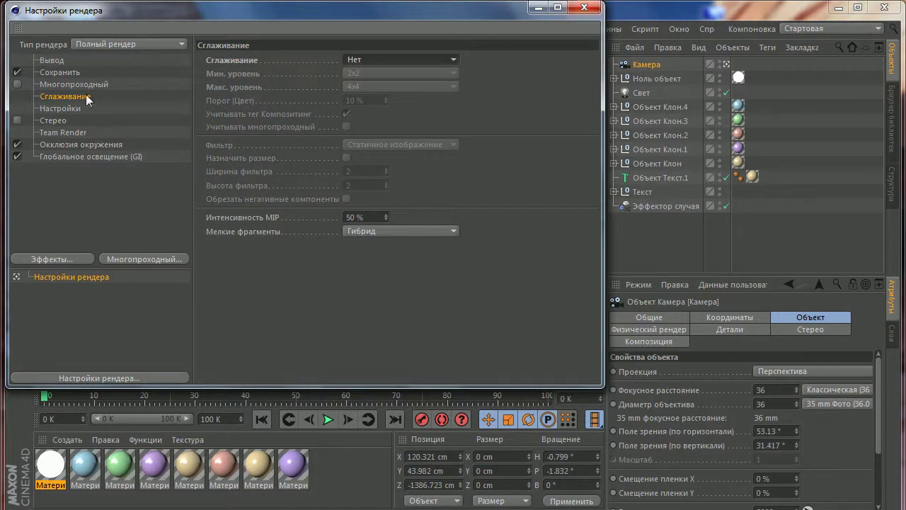
Step: Point the render output file to Текст on the Desktop through the save dialog
{"action": "left_click", "coordinate": [48, 72]}
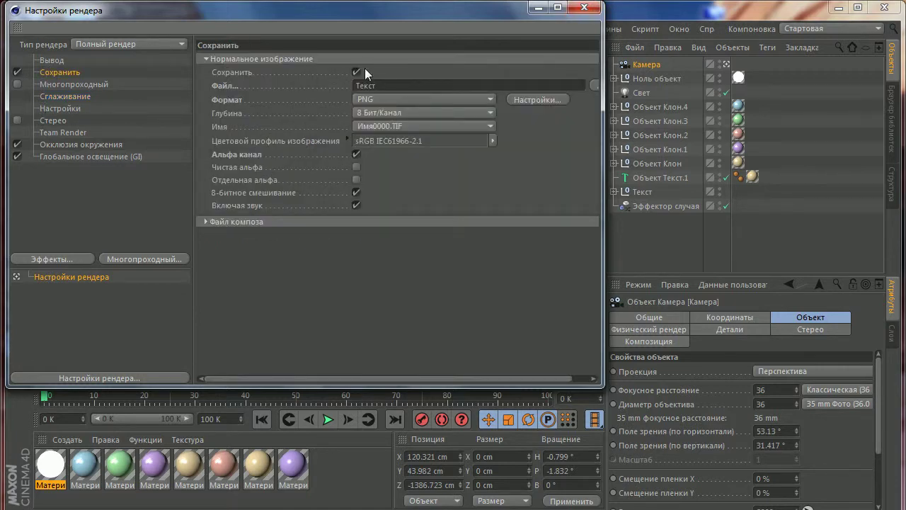
{"action": "left_click_drag", "start_coordinate": [602, 91], "coordinate": [633, 96]}
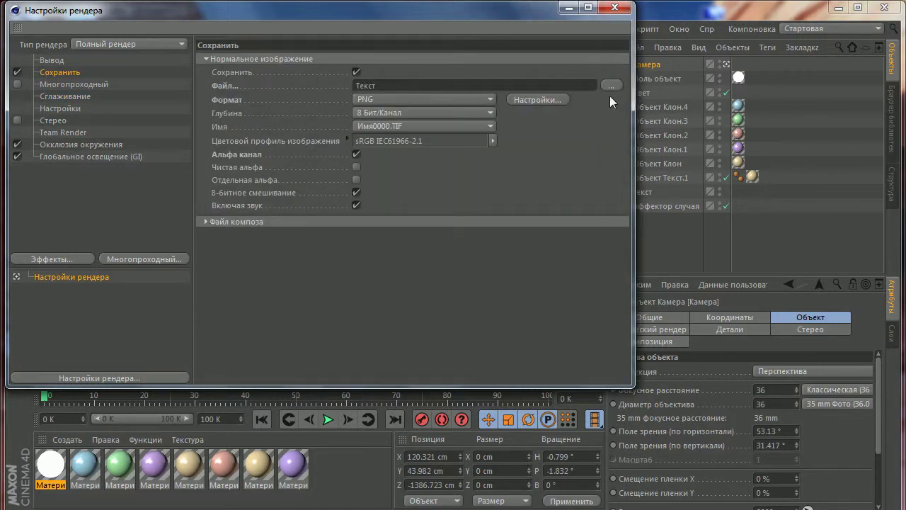
{"action": "left_click", "coordinate": [611, 85]}
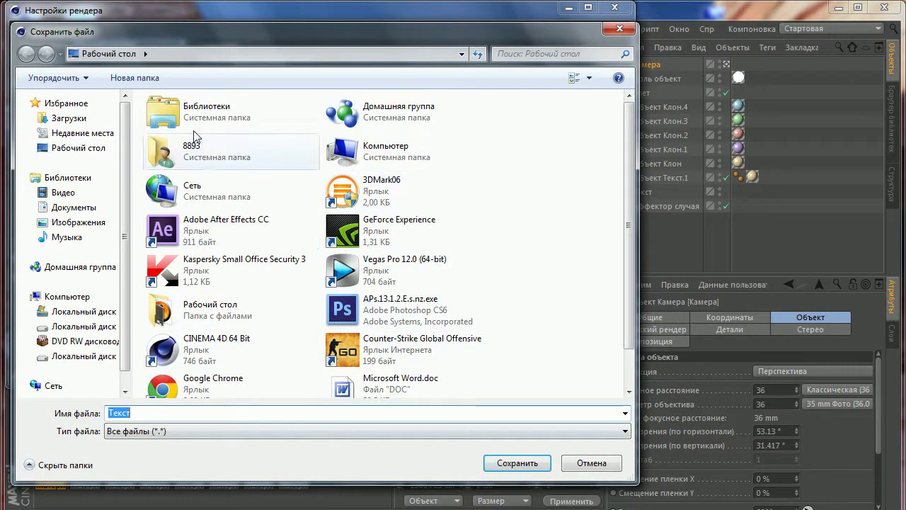
{"action": "left_click", "coordinate": [512, 460]}
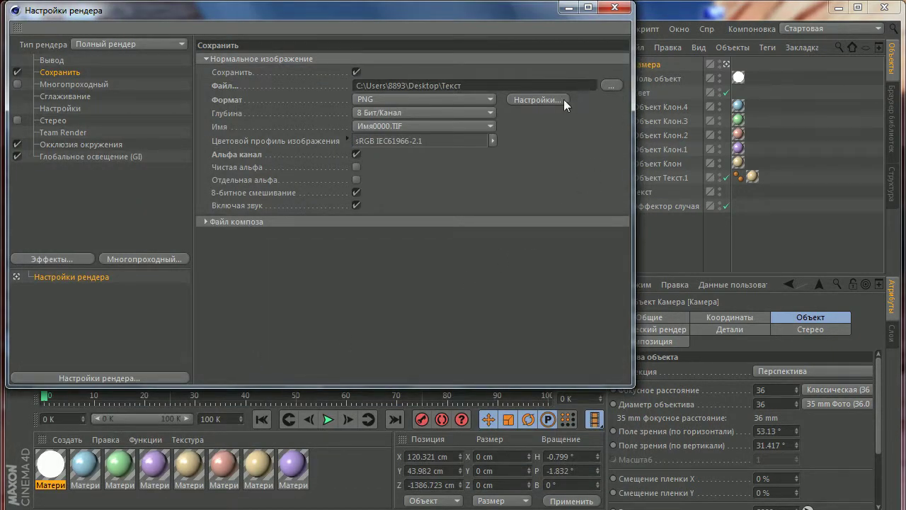
Step: Close the render settings and render the scene to the Picture Viewer
{"action": "left_click", "coordinate": [615, 7]}
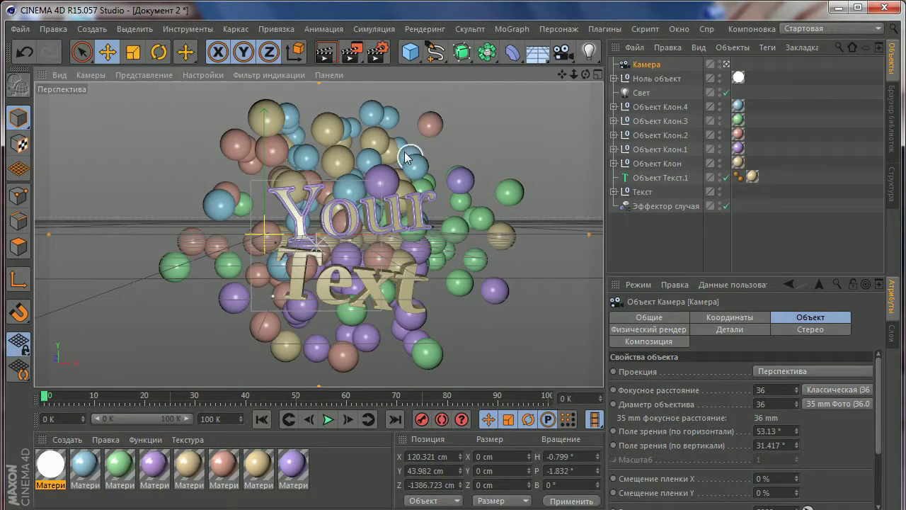
{"action": "middle_click_drag", "start_coordinate": [407, 149], "coordinate": [400, 150], "text": "alt"}
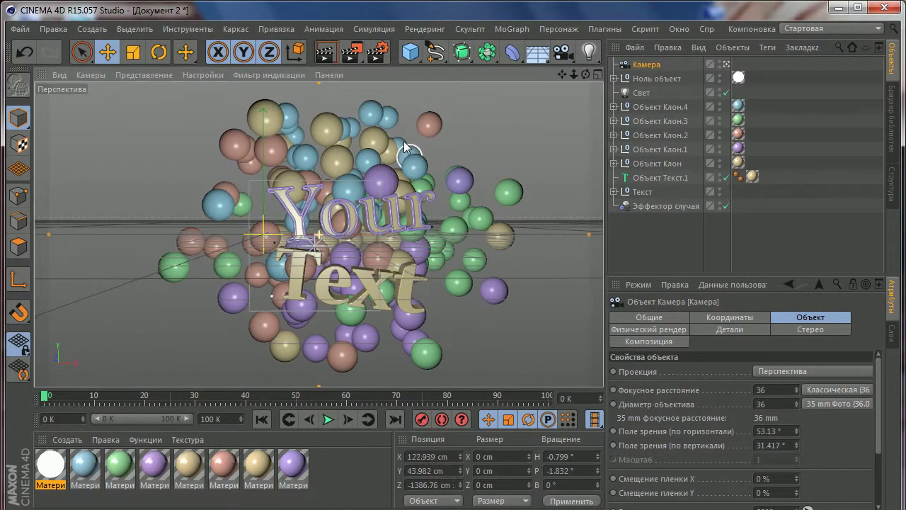
{"action": "left_click", "coordinate": [353, 53]}
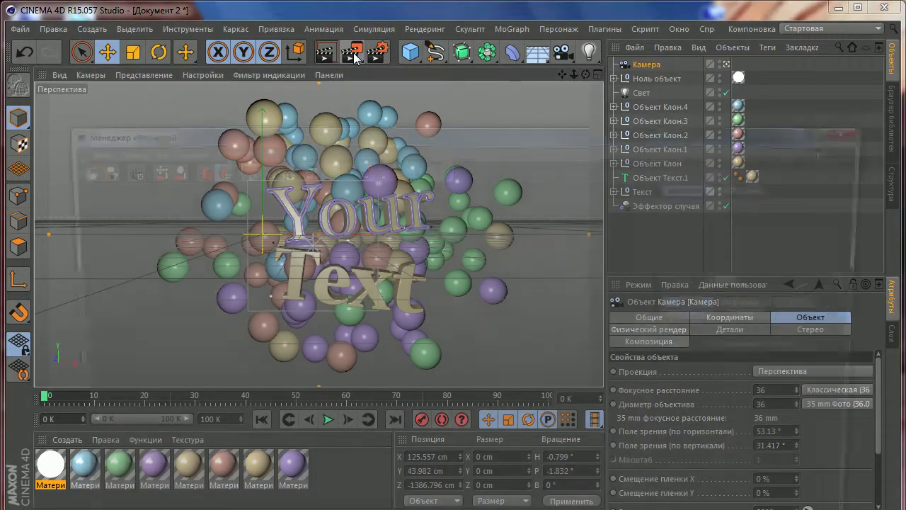
{"action": "scroll", "coordinate": [457, 370], "scroll_direction": "down", "scroll_amount": 3}
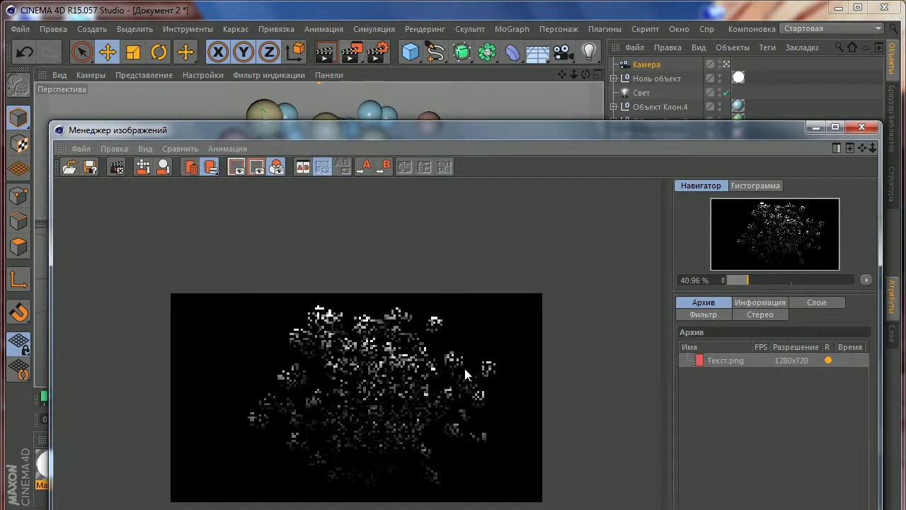
{"action": "scroll", "coordinate": [480, 415], "scroll_direction": "up", "scroll_amount": 1}
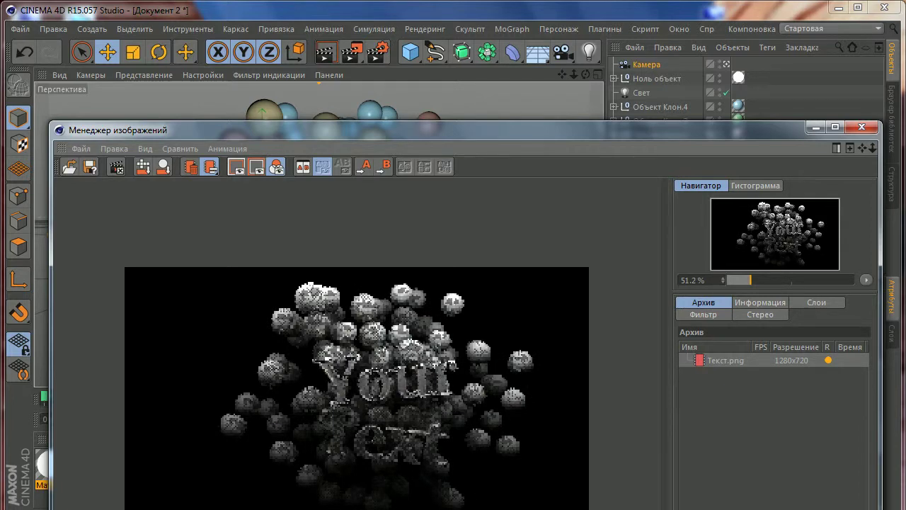
Step: Move and minimise the Picture Viewer, then re-render the scene with Shift+R
{"action": "left_click_drag", "start_coordinate": [569, 128], "coordinate": [564, 33]}
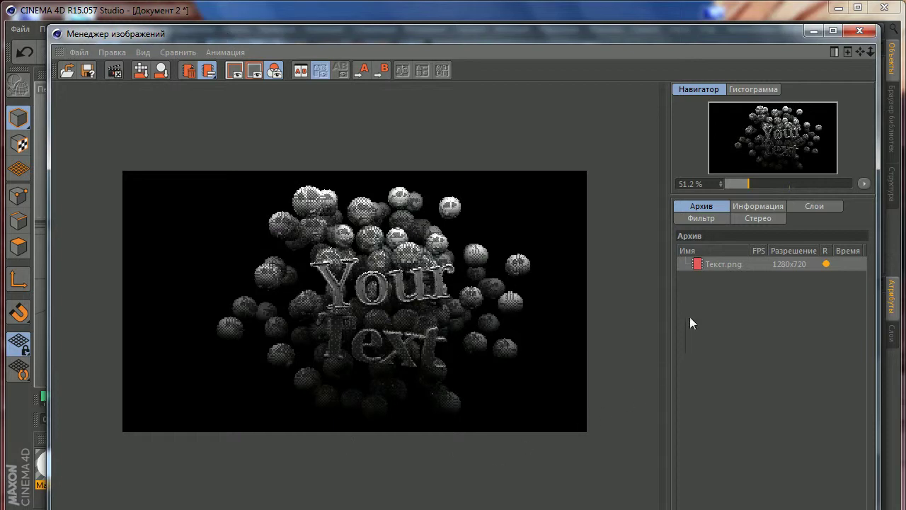
{"action": "left_click", "coordinate": [814, 31]}
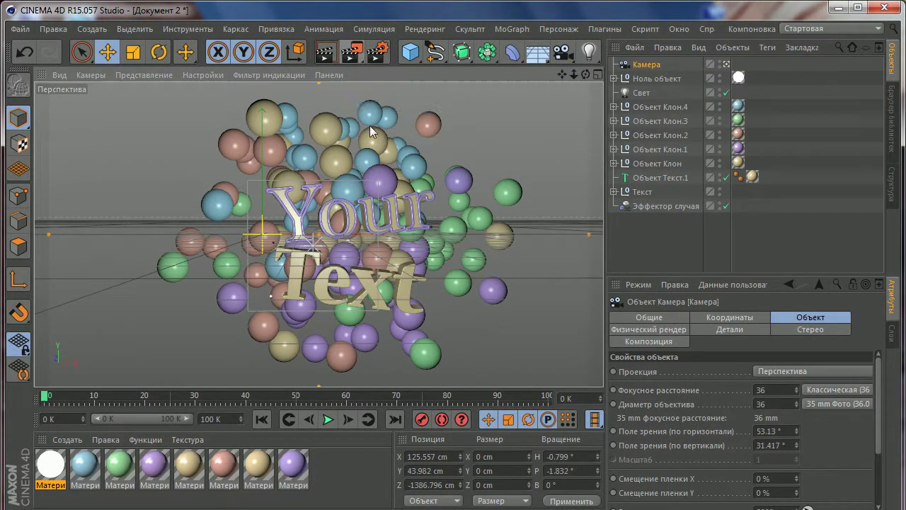
{"action": "key", "text": "shift+F6"}
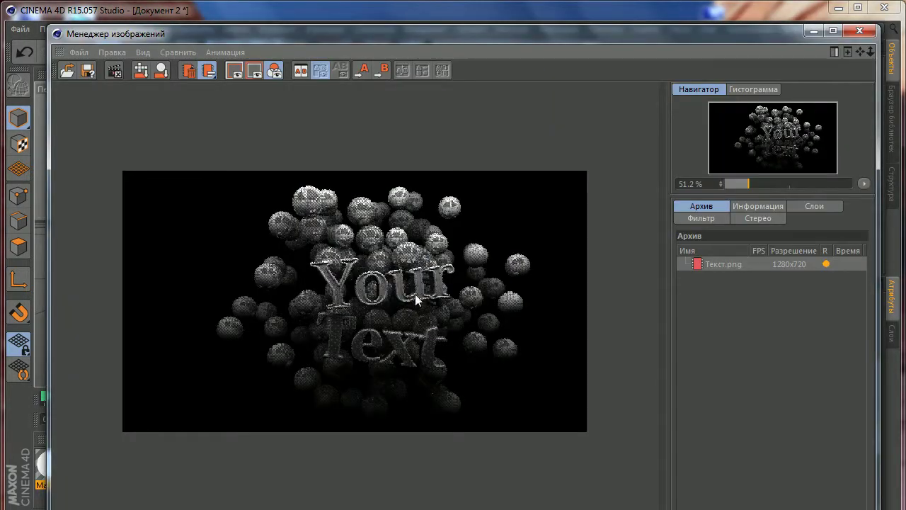
{"action": "left_click", "coordinate": [814, 31]}
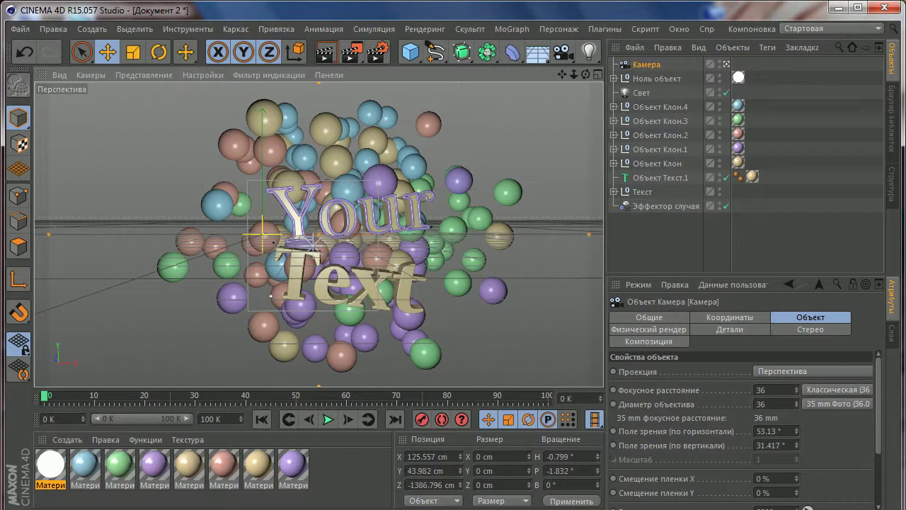
{"action": "key", "text": "shift+r"}
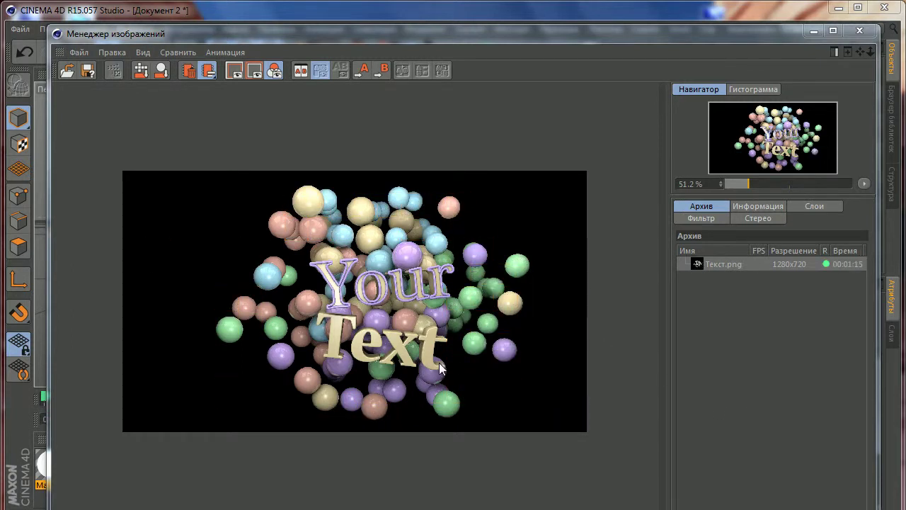
{"action": "scroll", "coordinate": [449, 314], "scroll_direction": "up", "scroll_amount": 3}
{"action": "scroll", "coordinate": [447, 313], "scroll_direction": "up", "scroll_amount": 2}
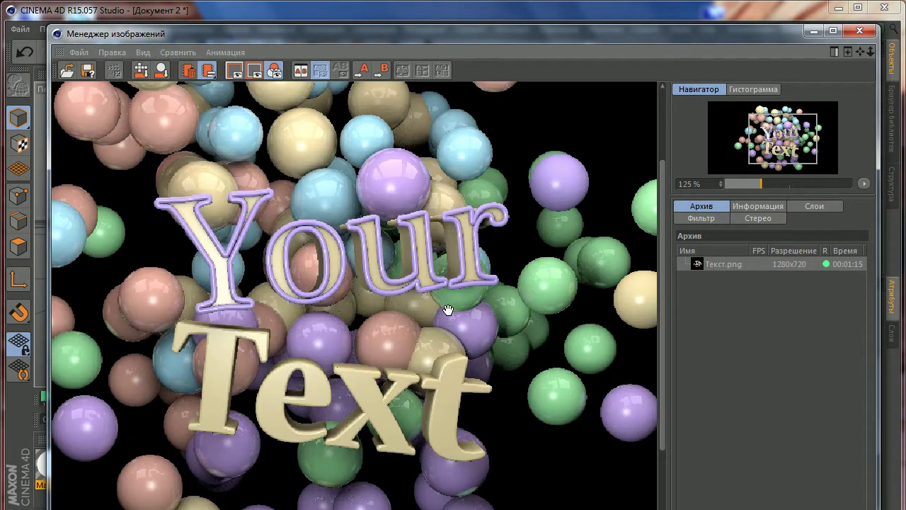
{"action": "scroll", "coordinate": [445, 313], "scroll_direction": "up", "scroll_amount": 4}
{"action": "scroll", "coordinate": [443, 313], "scroll_direction": "up", "scroll_amount": 3}
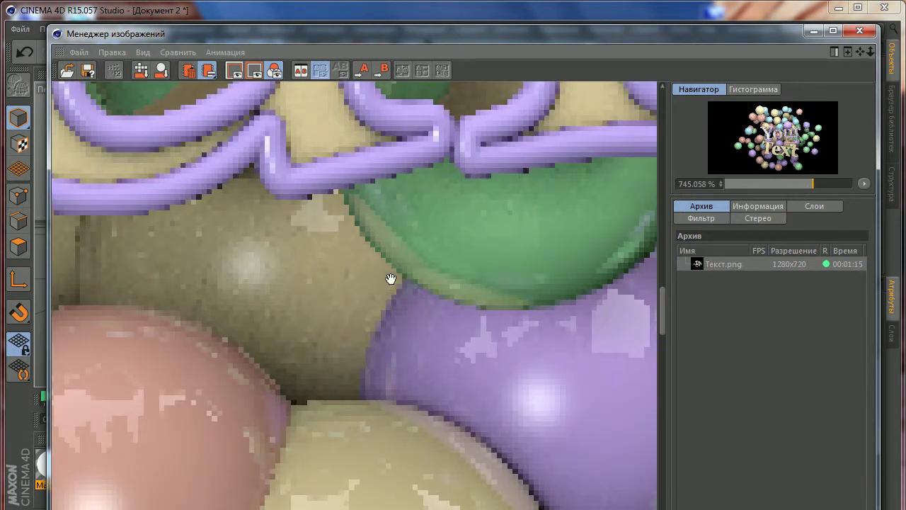
{"action": "left_click_drag", "start_coordinate": [455, 208], "coordinate": [356, 312]}
{"action": "scroll", "coordinate": [328, 358], "scroll_direction": "down", "scroll_amount": 2}
{"action": "scroll", "coordinate": [442, 344], "scroll_direction": "up", "scroll_amount": 2}
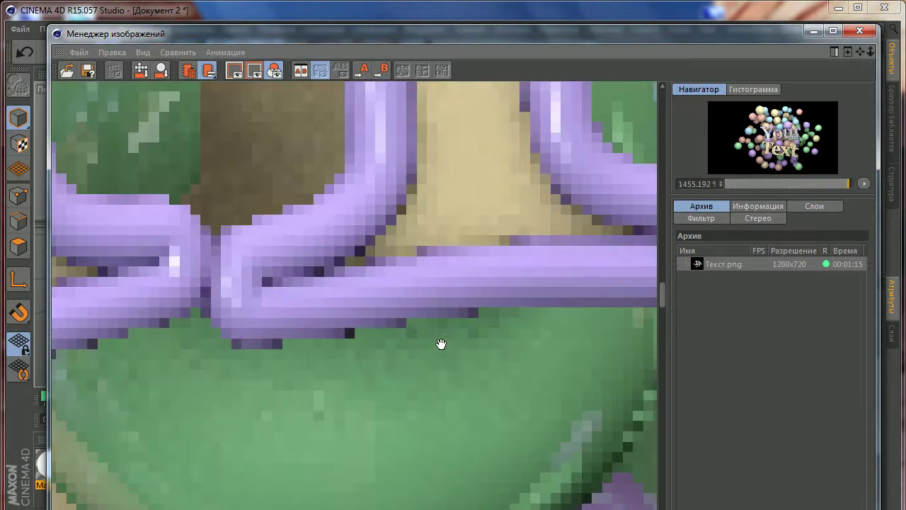
{"action": "scroll", "coordinate": [404, 348], "scroll_direction": "down", "scroll_amount": 2}
{"action": "scroll", "coordinate": [395, 354], "scroll_direction": "down", "scroll_amount": 1}
{"action": "scroll", "coordinate": [395, 352], "scroll_direction": "down", "scroll_amount": 4}
{"action": "scroll", "coordinate": [396, 349], "scroll_direction": "down", "scroll_amount": 1}
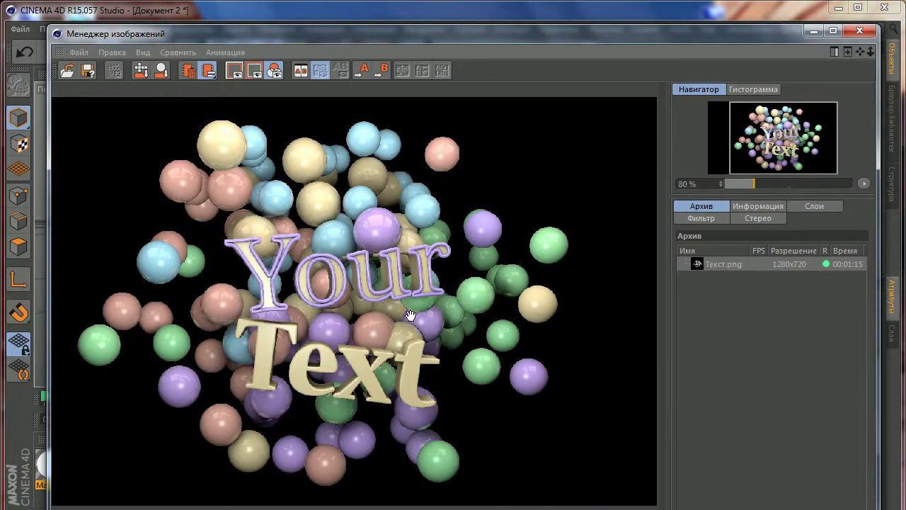
{"action": "scroll", "coordinate": [433, 306], "scroll_direction": "down", "scroll_amount": 3}
{"action": "scroll", "coordinate": [433, 306], "scroll_direction": "up", "scroll_amount": 1}
{"action": "scroll", "coordinate": [452, 304], "scroll_direction": "up", "scroll_amount": 2}
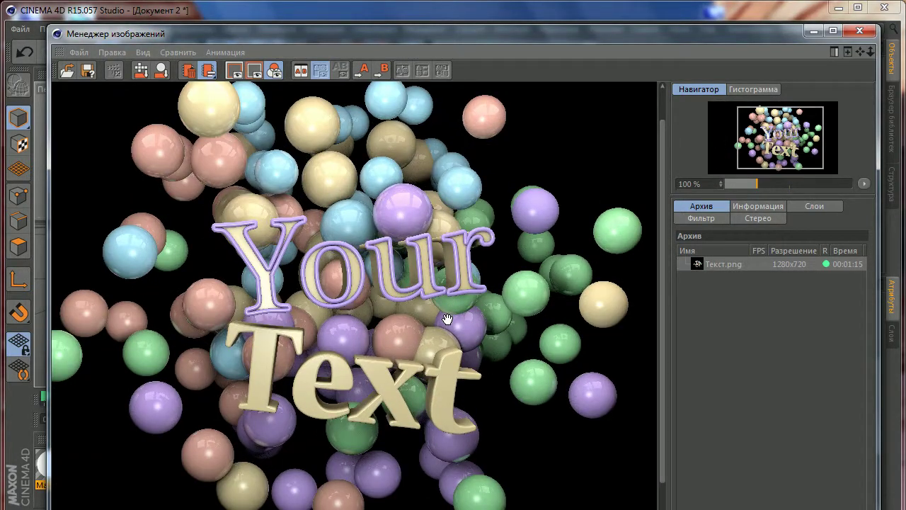
{"action": "scroll", "coordinate": [448, 324], "scroll_direction": "down", "scroll_amount": 2}
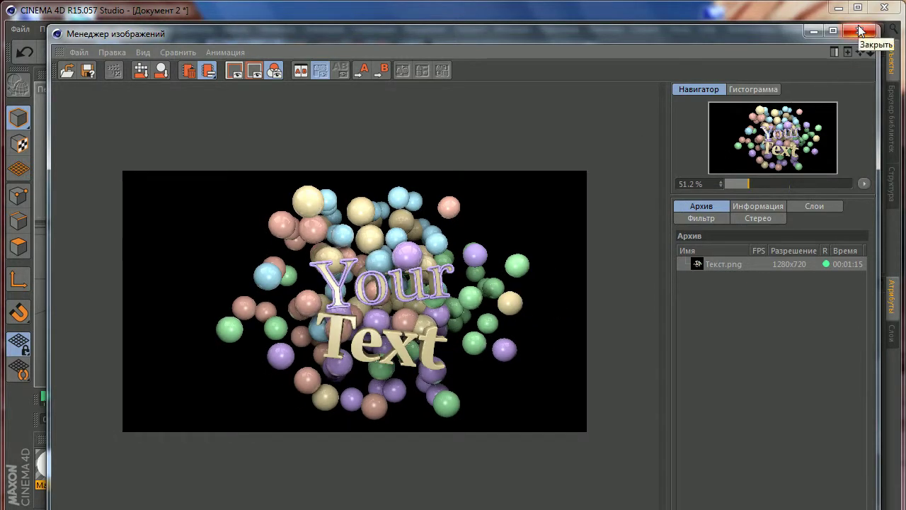
Step: Close the viewer and set anti-aliasing to Максимальное with 4x4 minimum and 8x8 maximum levels
{"action": "left_click", "coordinate": [859, 30]}
{"action": "left_click", "coordinate": [378, 51]}
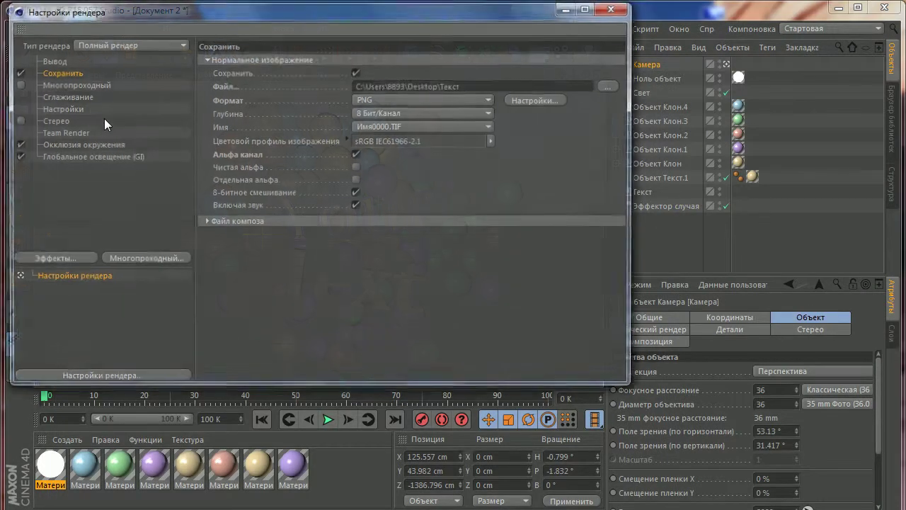
{"action": "left_click", "coordinate": [71, 96]}
{"action": "left_click", "coordinate": [400, 60]}
{"action": "left_click", "coordinate": [401, 107]}
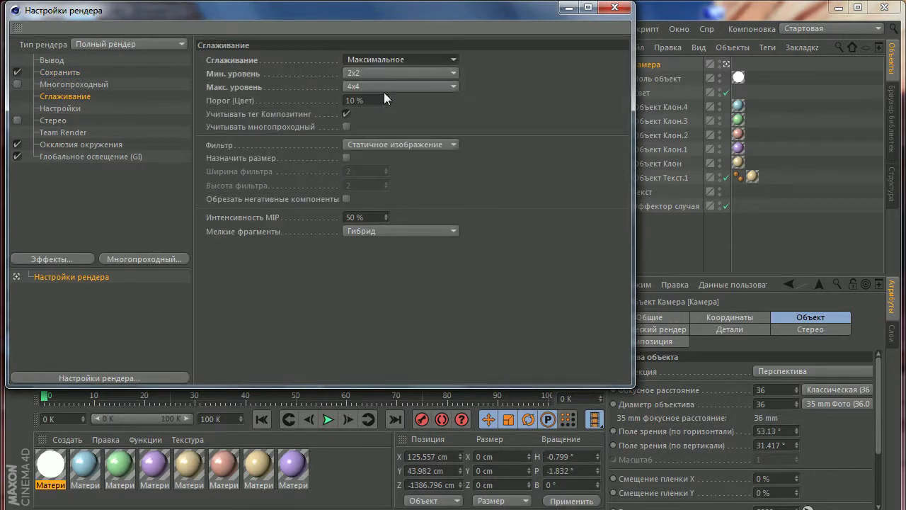
{"action": "left_click", "coordinate": [383, 73]}
{"action": "left_click", "coordinate": [381, 114]}
{"action": "left_click", "coordinate": [371, 86]}
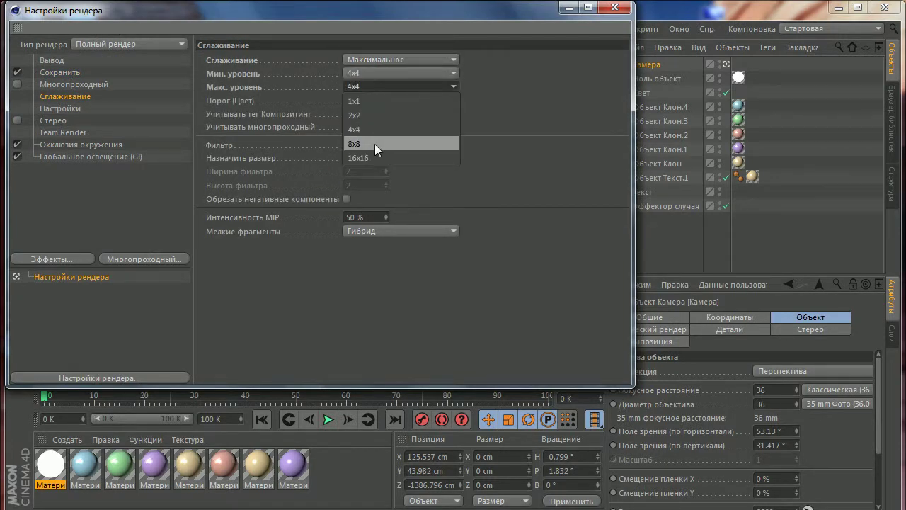
{"action": "left_click", "coordinate": [375, 144]}
{"action": "left_click", "coordinate": [377, 84]}
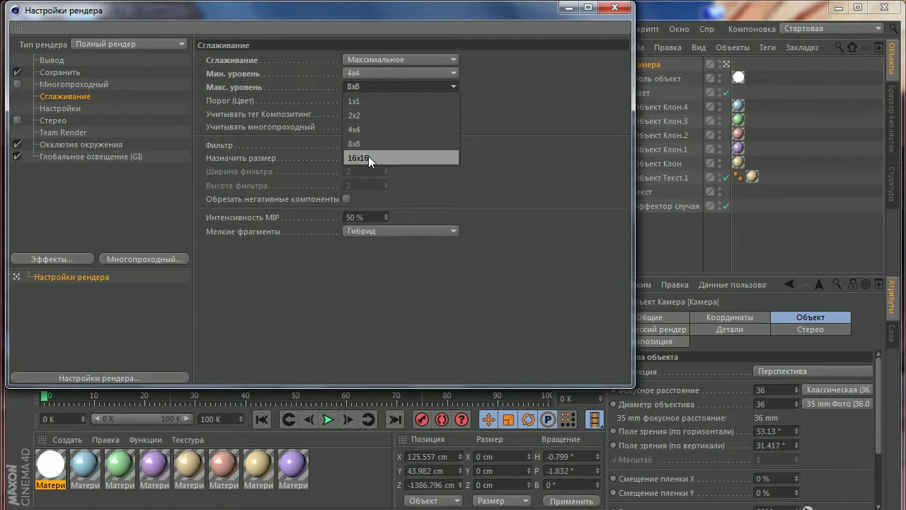
{"action": "left_click", "coordinate": [536, 110]}
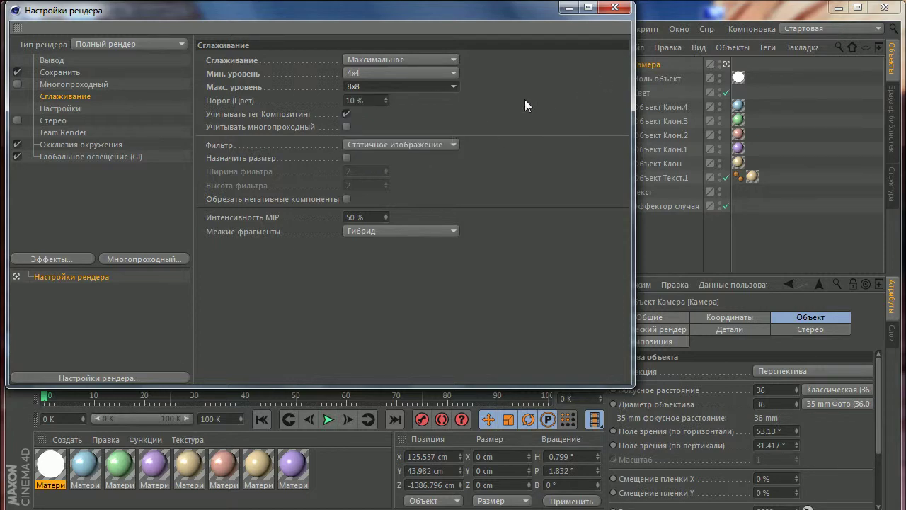
{"action": "left_click", "coordinate": [616, 8]}
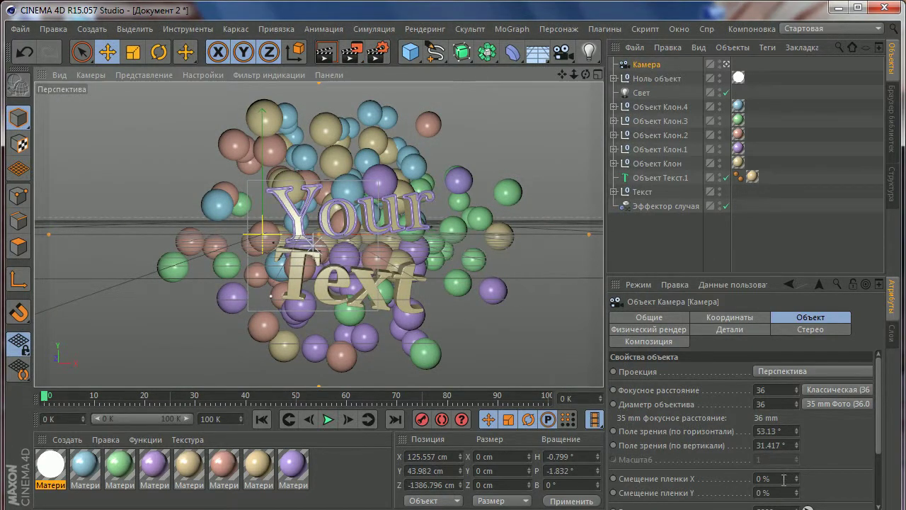
Step: Start a new render with Shift+R and zoom into the Picture Viewer image
{"action": "key", "text": "shift+r"}
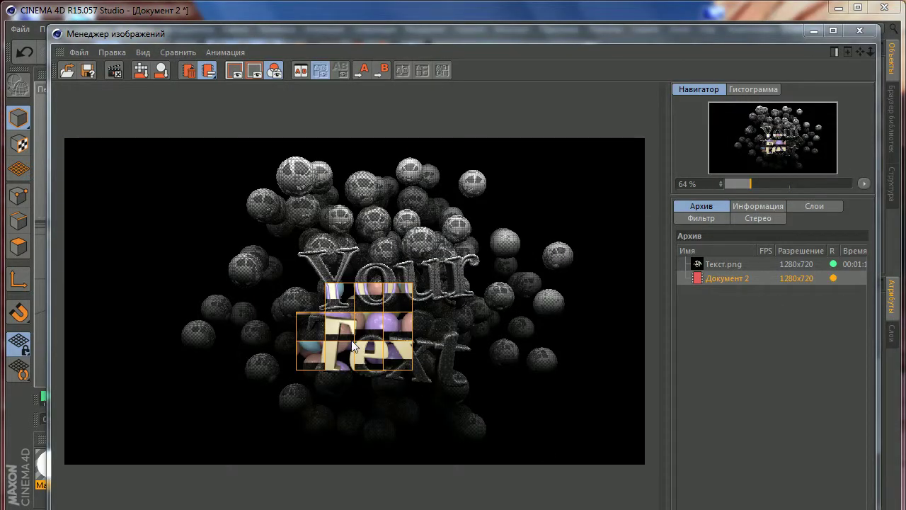
{"action": "scroll", "coordinate": [393, 317], "scroll_direction": "up", "scroll_amount": 2}
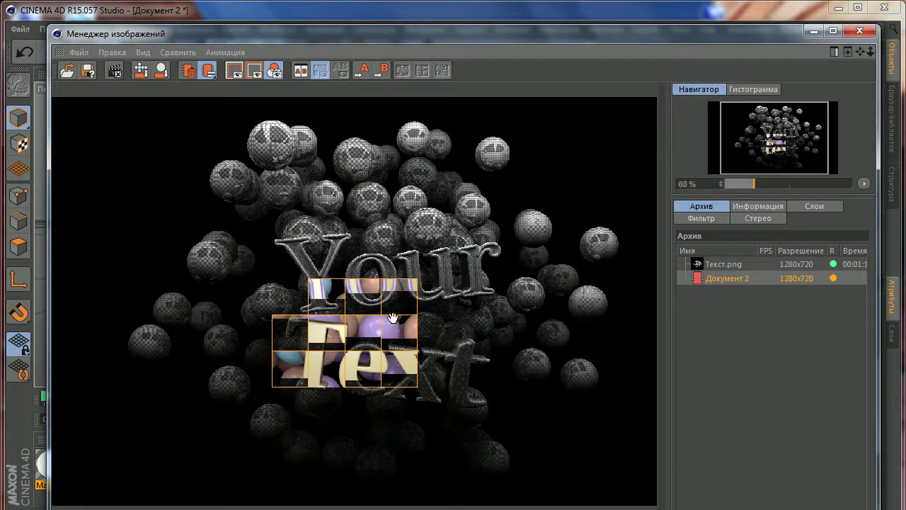
{"action": "scroll", "coordinate": [394, 317], "scroll_direction": "up", "scroll_amount": 2}
{"action": "scroll", "coordinate": [391, 318], "scroll_direction": "up", "scroll_amount": 1}
{"action": "scroll", "coordinate": [582, 330], "scroll_direction": "up", "scroll_amount": 1}
{"action": "left_click", "coordinate": [717, 263]}
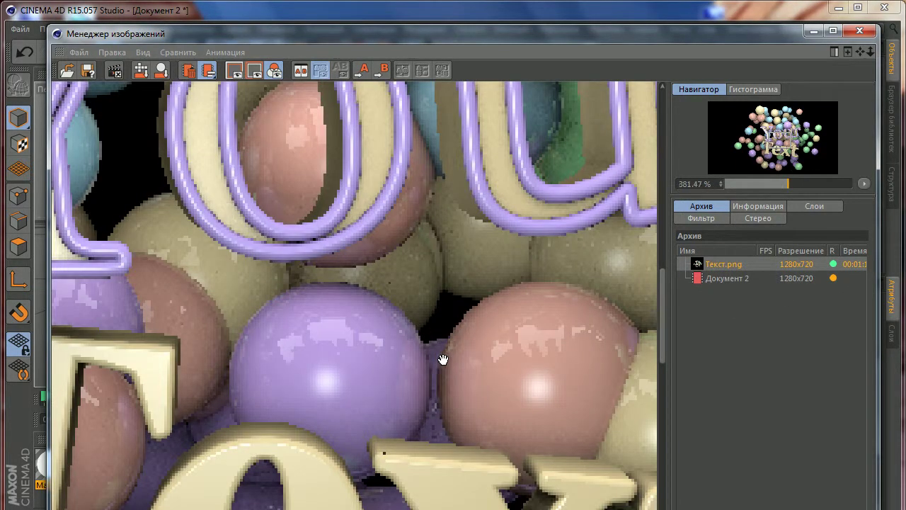
{"action": "scroll", "coordinate": [407, 360], "scroll_direction": "up", "scroll_amount": 2}
{"action": "scroll", "coordinate": [407, 360], "scroll_direction": "up", "scroll_amount": 1}
{"action": "mouse_move", "coordinate": [407, 361]}
{"action": "left_mouse_down"}
{"action": "mouse_move", "coordinate": [427, 304]}
{"action": "mouse_move", "coordinate": [394, 285]}
{"action": "left_mouse_up"}
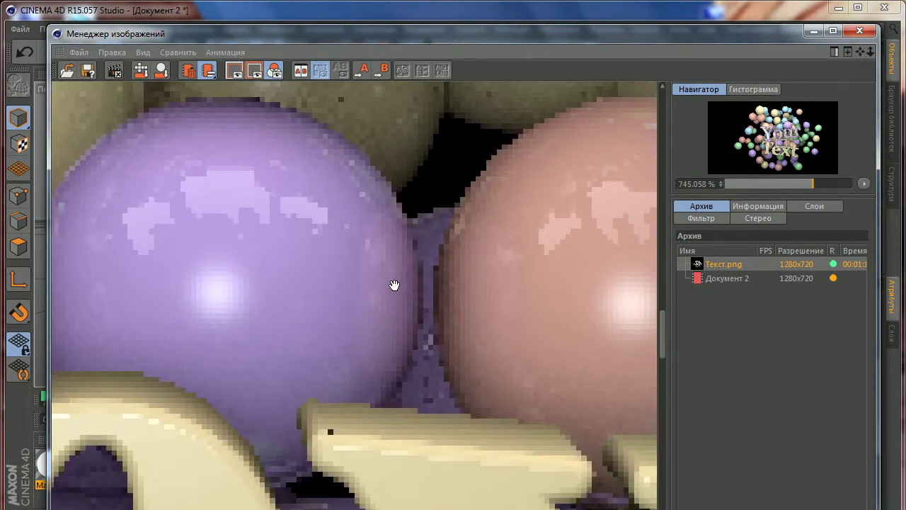
Step: Flip repeatedly between the new render and Текст.png in the History list
{"action": "left_click", "coordinate": [732, 278]}
{"action": "left_click", "coordinate": [730, 264]}
{"action": "left_click", "coordinate": [725, 279]}
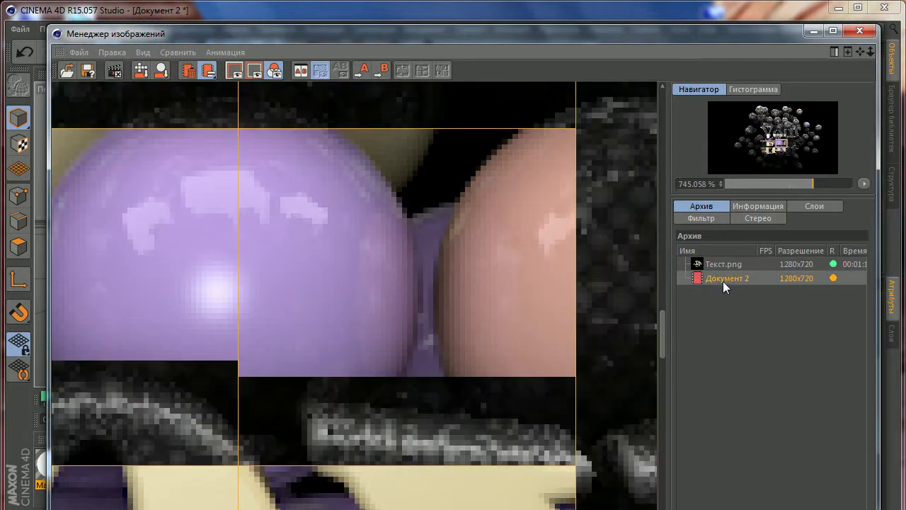
{"action": "left_click", "coordinate": [721, 266]}
{"action": "left_click", "coordinate": [719, 276]}
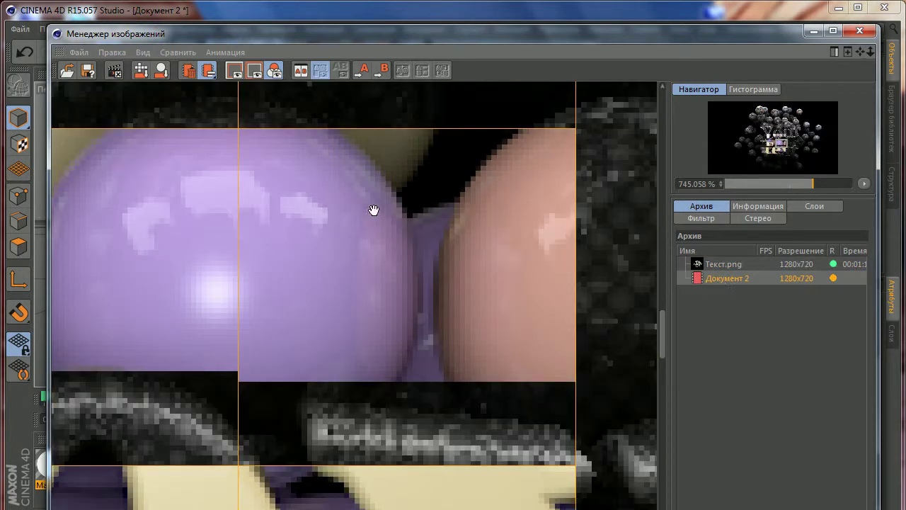
{"action": "left_click", "coordinate": [728, 265]}
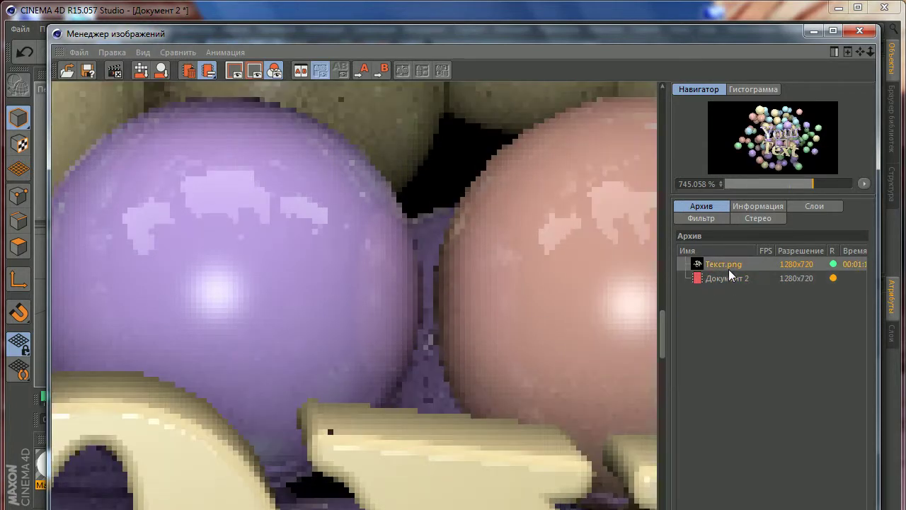
{"action": "left_click", "coordinate": [728, 279]}
{"action": "left_click", "coordinate": [729, 265]}
{"action": "left_click", "coordinate": [723, 278]}
{"action": "left_click", "coordinate": [723, 264]}
{"action": "left_click", "coordinate": [727, 276]}
{"action": "left_click", "coordinate": [727, 266]}
{"action": "left_click", "coordinate": [727, 276]}
{"action": "left_click", "coordinate": [711, 261]}
{"action": "left_click", "coordinate": [716, 276]}
{"action": "left_click", "coordinate": [714, 264]}
{"action": "left_click", "coordinate": [713, 277]}
Step: Zoom back out, compare the two renders once more, and close the Picture Viewer
{"action": "scroll", "coordinate": [402, 300], "scroll_direction": "down", "scroll_amount": 3}
{"action": "scroll", "coordinate": [400, 298], "scroll_direction": "down", "scroll_amount": 2}
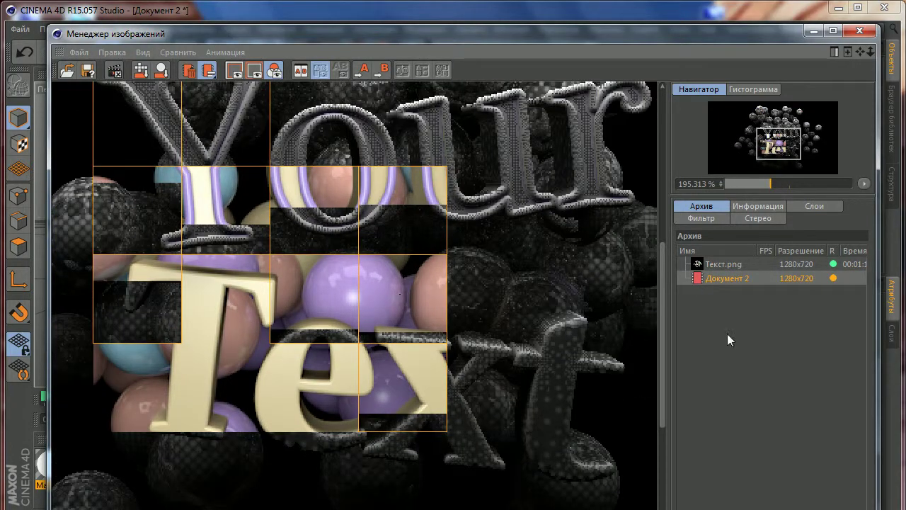
{"action": "left_click", "coordinate": [727, 264]}
{"action": "scroll", "coordinate": [451, 333], "scroll_direction": "down", "scroll_amount": 2}
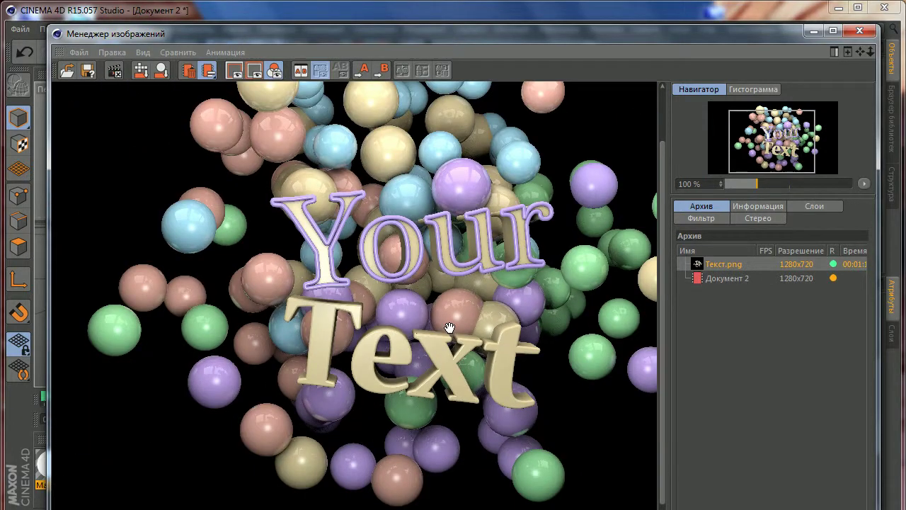
{"action": "left_click", "coordinate": [719, 276]}
{"action": "left_click", "coordinate": [724, 263]}
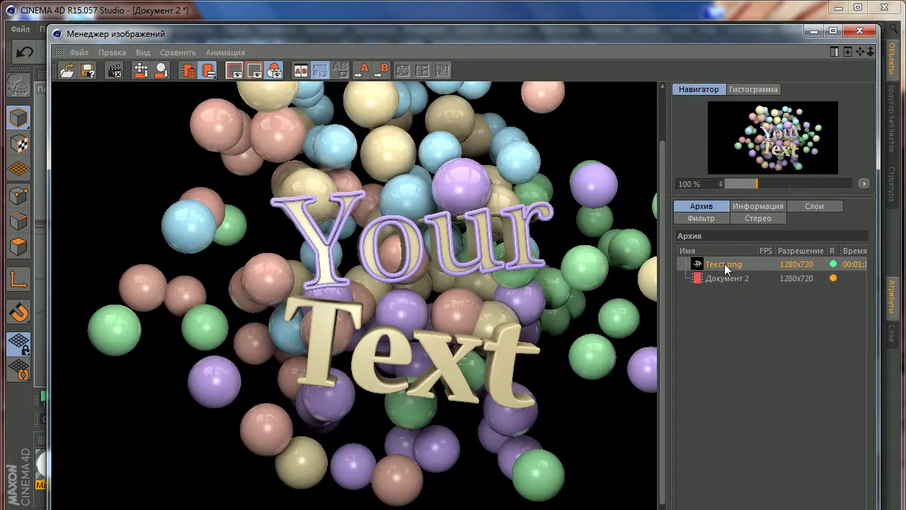
{"action": "left_click", "coordinate": [729, 276]}
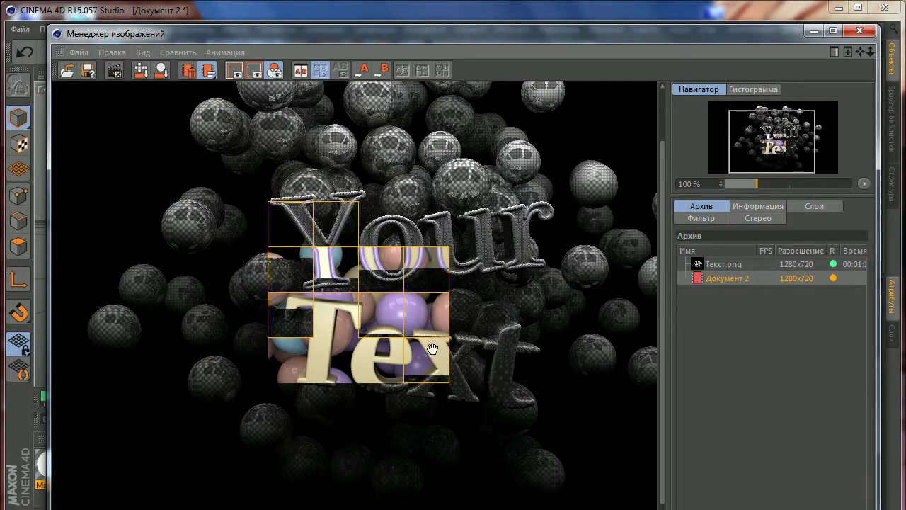
{"action": "scroll", "coordinate": [404, 319], "scroll_direction": "down", "scroll_amount": 2}
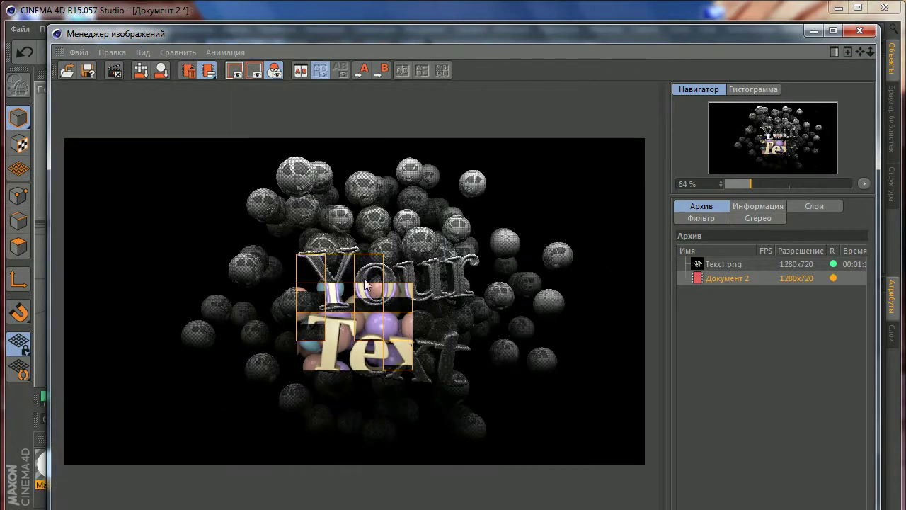
{"action": "left_click", "coordinate": [860, 30]}
Step: Stop the running render, then inspect the saved Текст.png up close in Windows Photo Viewer
{"action": "left_click", "coordinate": [502, 382]}
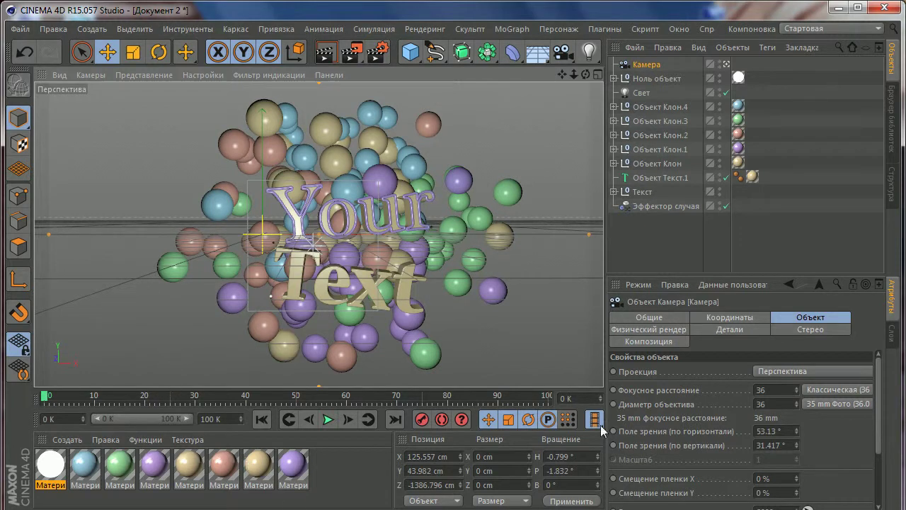
{"action": "left_click", "coordinate": [835, 10]}
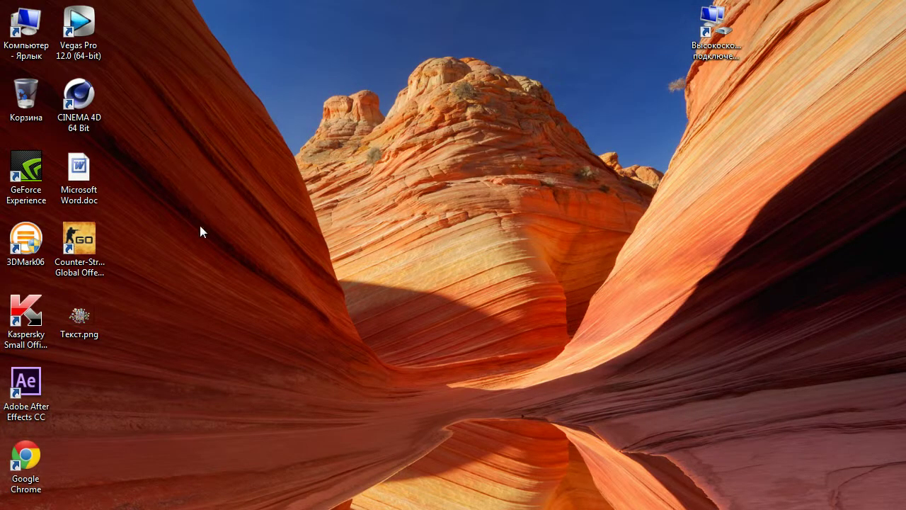
{"action": "double_click", "coordinate": [81, 315]}
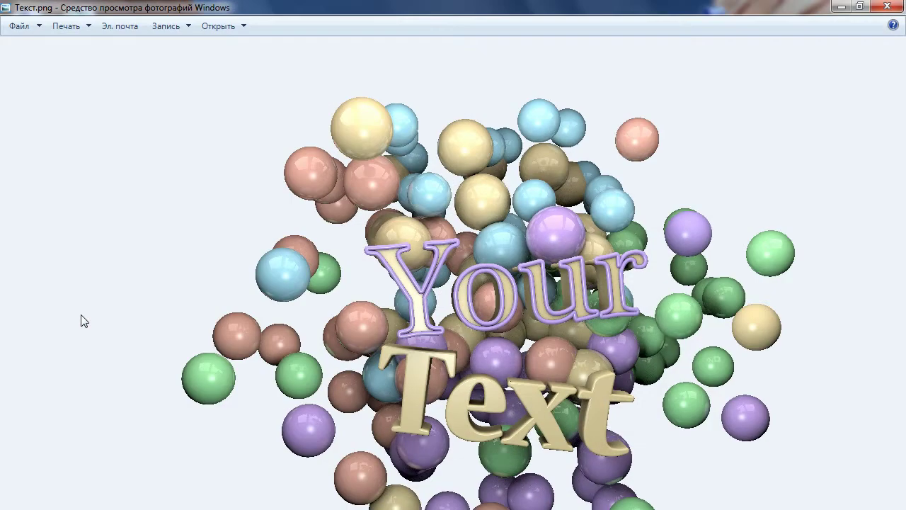
{"action": "scroll", "coordinate": [486, 346], "scroll_direction": "up", "scroll_amount": 3}
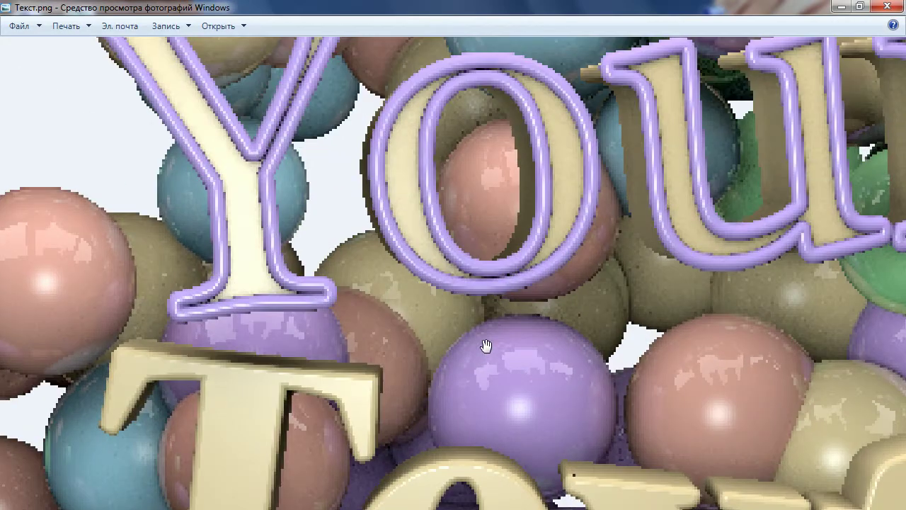
{"action": "scroll", "coordinate": [486, 346], "scroll_direction": "down", "scroll_amount": 3}
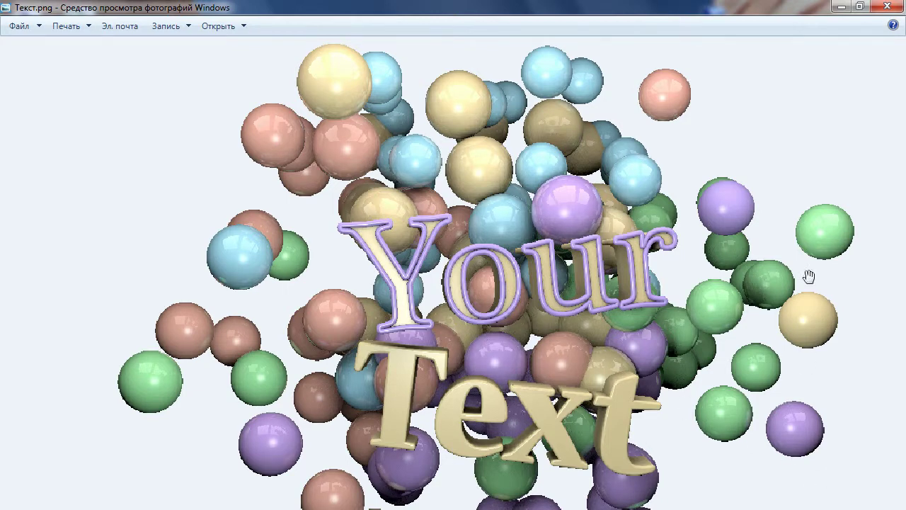
{"action": "left_click", "coordinate": [885, 6]}
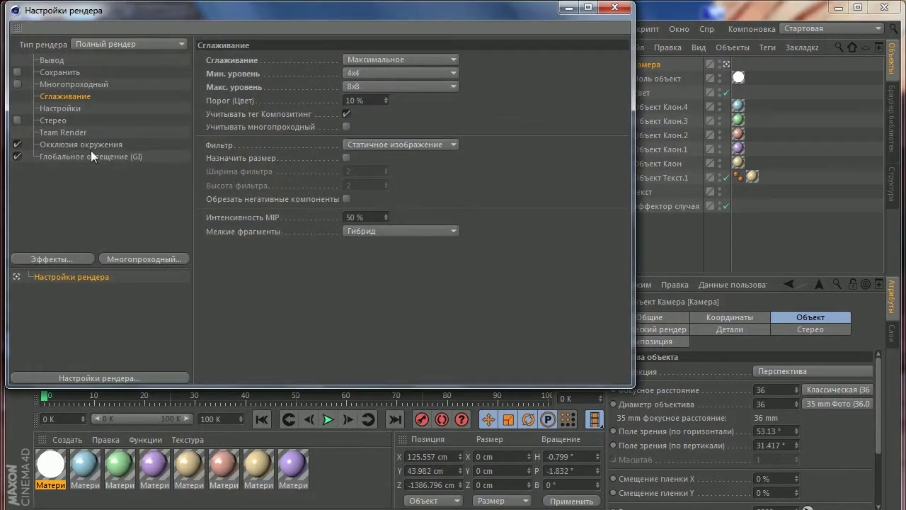
Step: Set anti-aliasing to 2x2 minimum and 4x4 maximum, close settings, and minimise Cinema 4D
{"action": "left_click", "coordinate": [363, 72]}
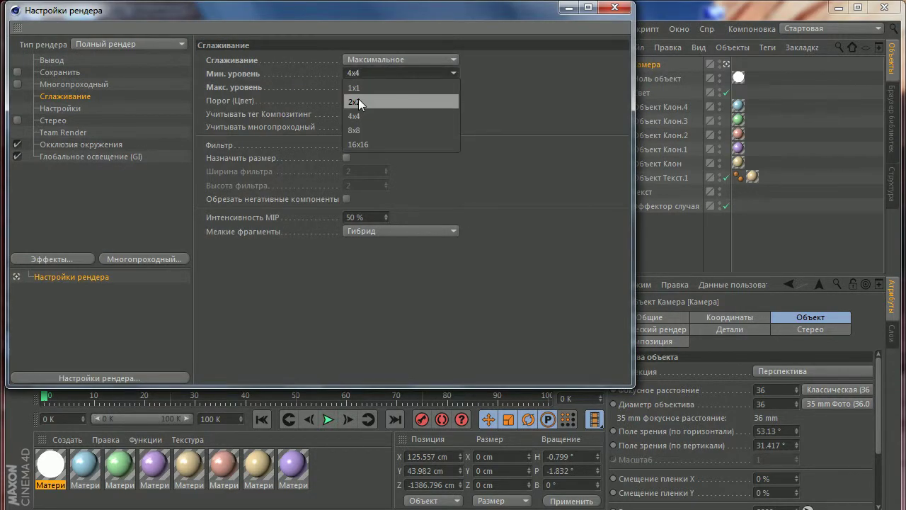
{"action": "left_click", "coordinate": [358, 101]}
{"action": "left_click", "coordinate": [363, 86]}
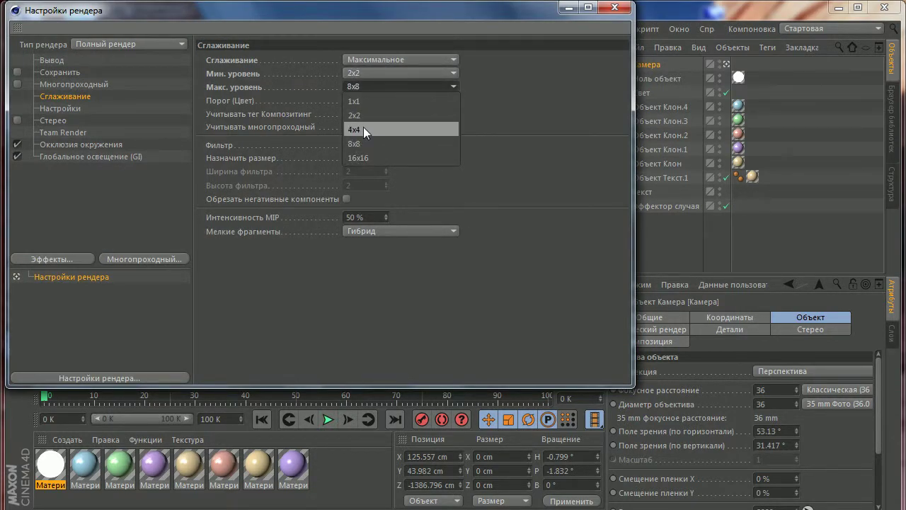
{"action": "left_click", "coordinate": [363, 129]}
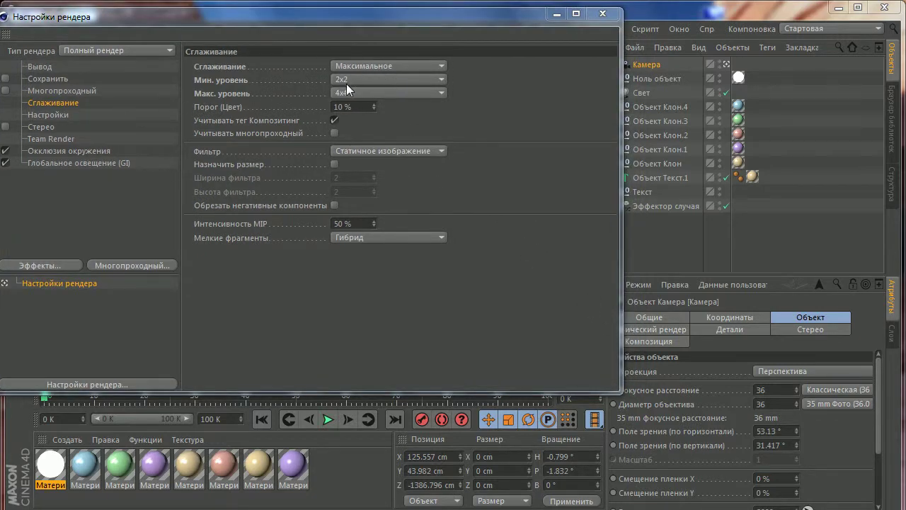
{"action": "left_click", "coordinate": [603, 13]}
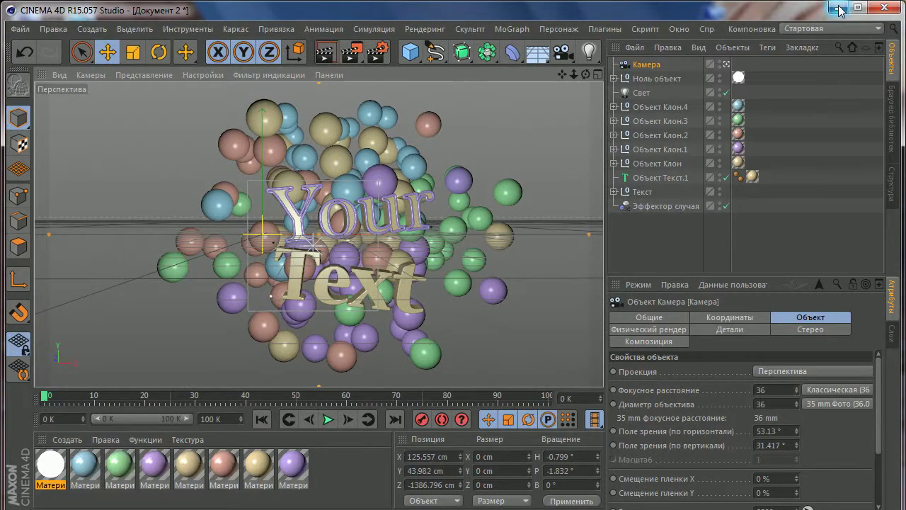
{"action": "left_click", "coordinate": [840, 7]}
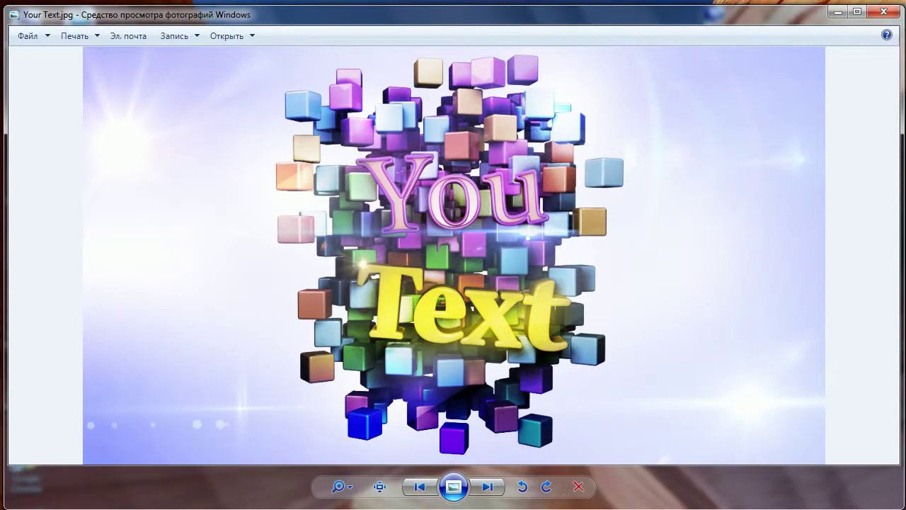
Step: Zoom through Your Text.jpg, close it, and open Текст.png from the desktop to compare
{"action": "scroll", "coordinate": [431, 330], "scroll_direction": "up", "scroll_amount": 3}
{"action": "scroll", "coordinate": [425, 329], "scroll_direction": "down", "scroll_amount": 1}
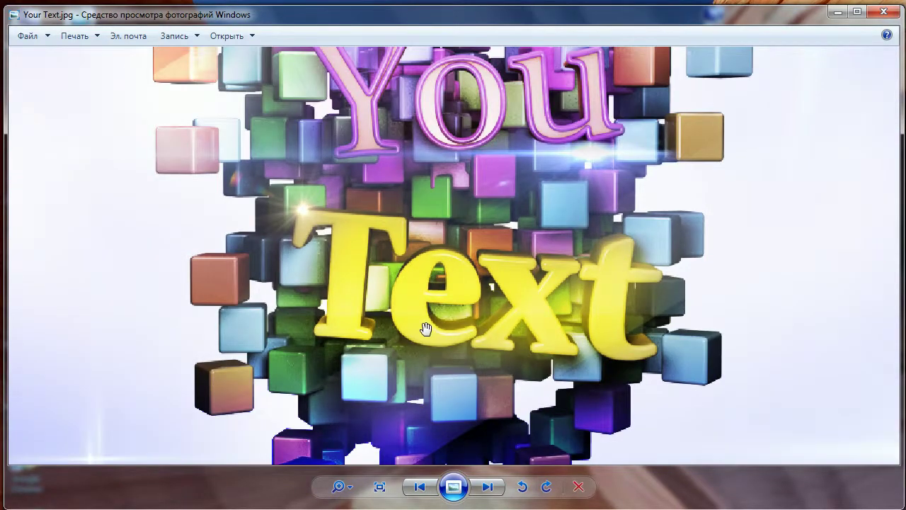
{"action": "scroll", "coordinate": [424, 328], "scroll_direction": "down", "scroll_amount": 1}
{"action": "scroll", "coordinate": [471, 347], "scroll_direction": "down", "scroll_amount": 1}
{"action": "scroll", "coordinate": [594, 345], "scroll_direction": "down", "scroll_amount": 1}
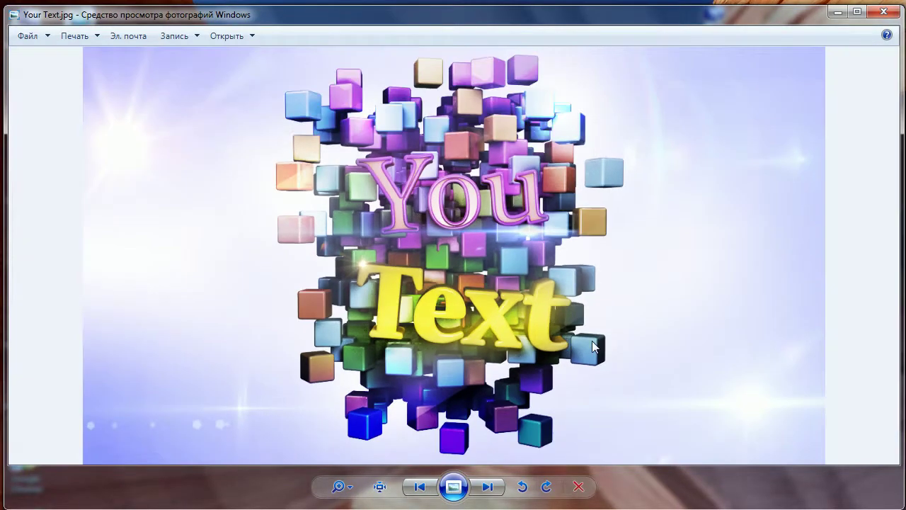
{"action": "left_click", "coordinate": [882, 13]}
{"action": "double_click", "coordinate": [90, 327]}
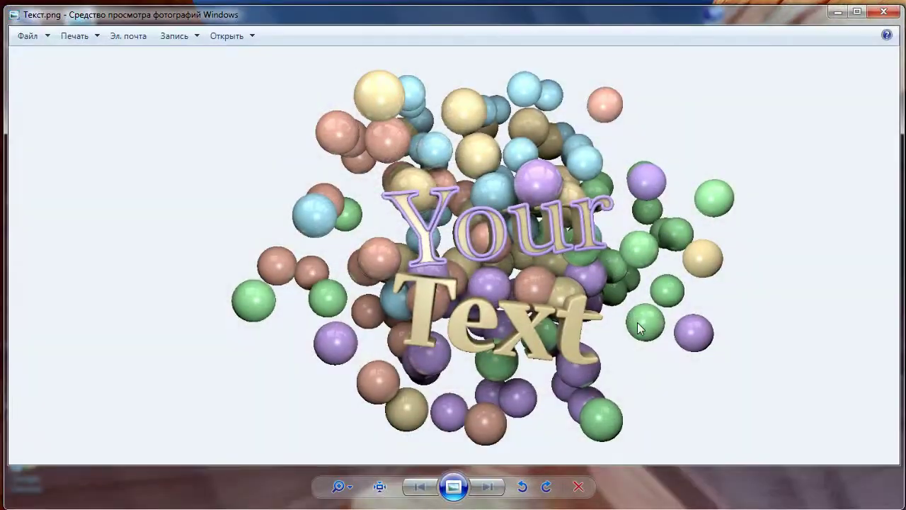
{"action": "scroll", "coordinate": [537, 334], "scroll_direction": "up", "scroll_amount": 2}
{"action": "scroll", "coordinate": [536, 334], "scroll_direction": "down", "scroll_amount": 2}
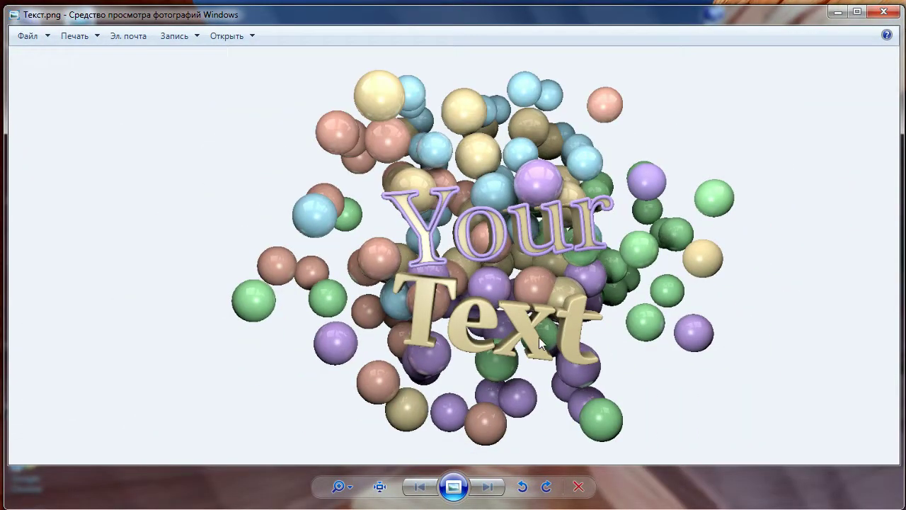
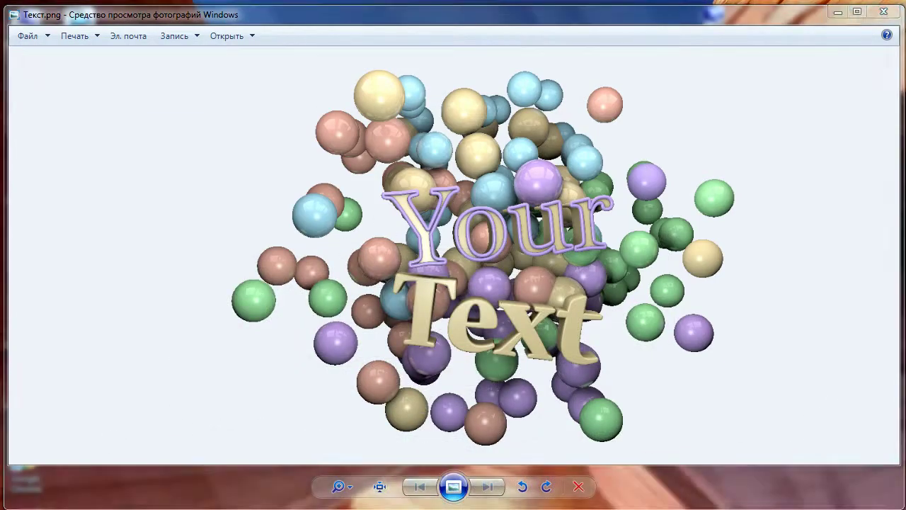
Step: Minimize the Текст.png preview in Windows Photo Viewer to return to Photoshop
{"action": "left_click", "coordinate": [834, 14]}
{"action": "left_click", "coordinate": [52, 15]}
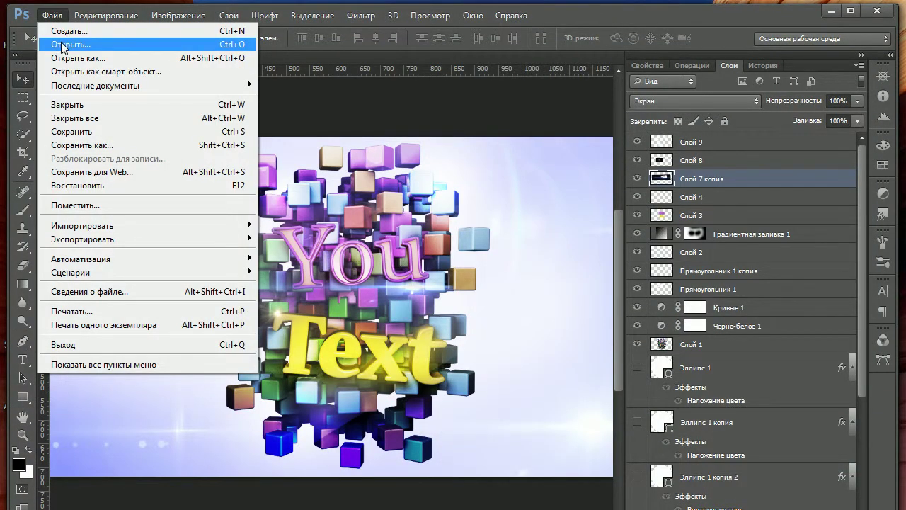
Step: Open Текст.png from the Desktop and dock it as a tab
{"action": "left_click", "coordinate": [61, 44]}
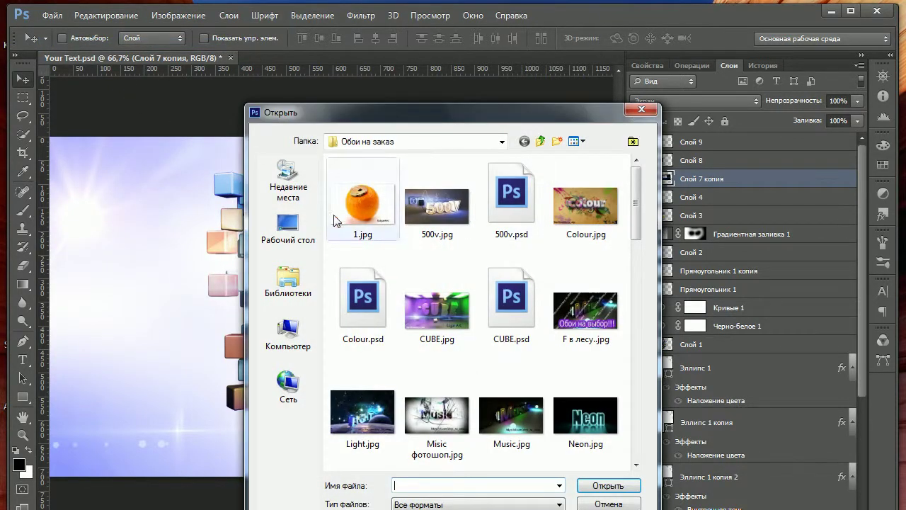
{"action": "left_click", "coordinate": [287, 230]}
{"action": "left_click_drag", "start_coordinate": [635, 185], "coordinate": [635, 397]}
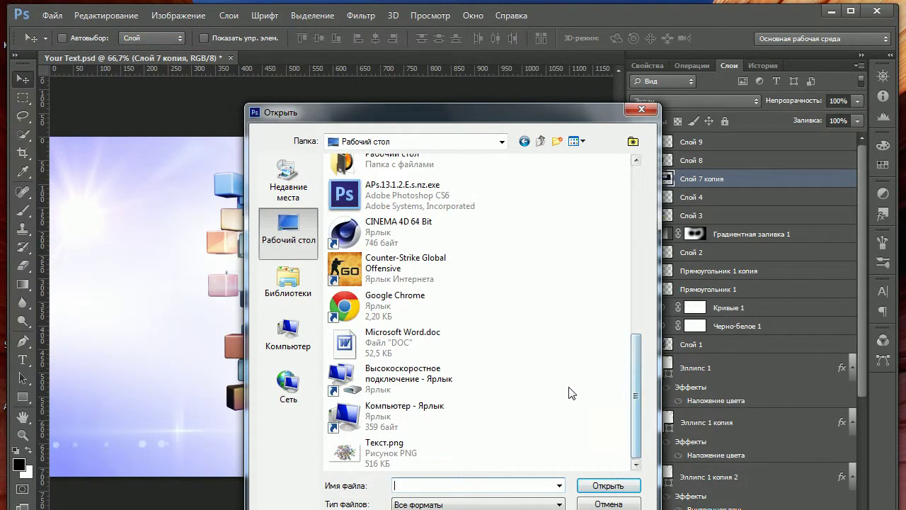
{"action": "left_click", "coordinate": [383, 452]}
{"action": "left_click", "coordinate": [608, 486]}
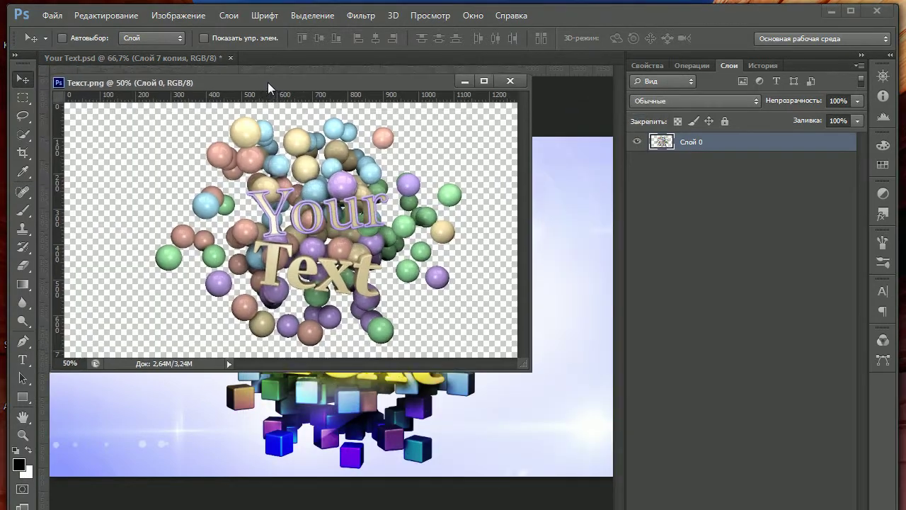
{"action": "left_click_drag", "start_coordinate": [268, 78], "coordinate": [301, 58]}
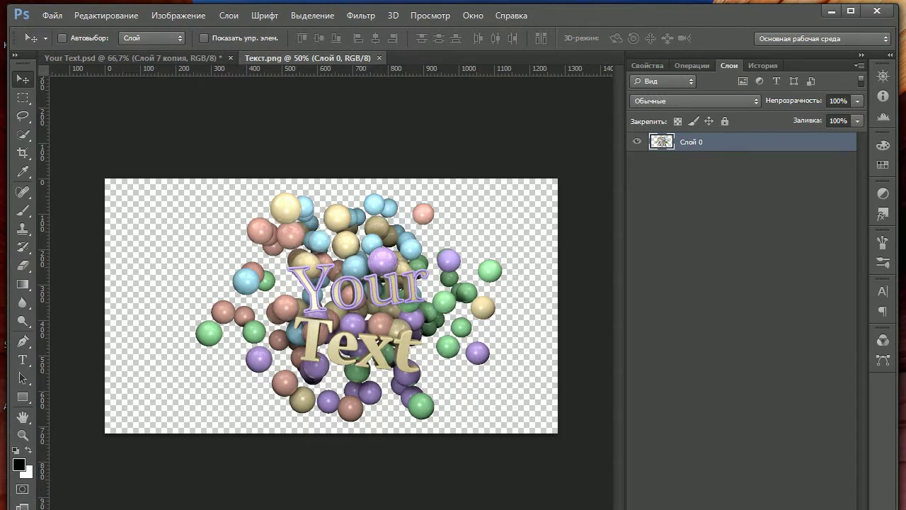
Step: Add a new empty layer Слой 1 beneath the spheres layer Слой 0
{"action": "key", "text": "ctrl+shift+alt+n"}
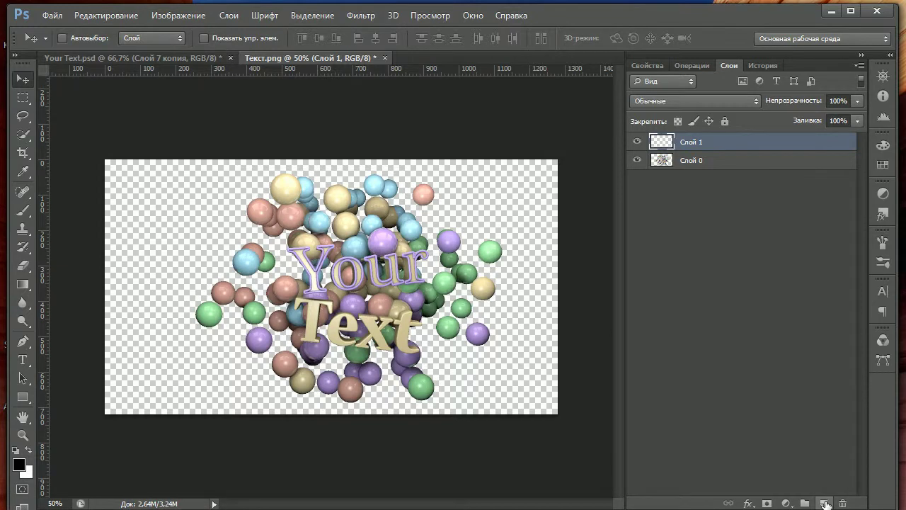
{"action": "left_click_drag", "start_coordinate": [703, 144], "coordinate": [733, 173]}
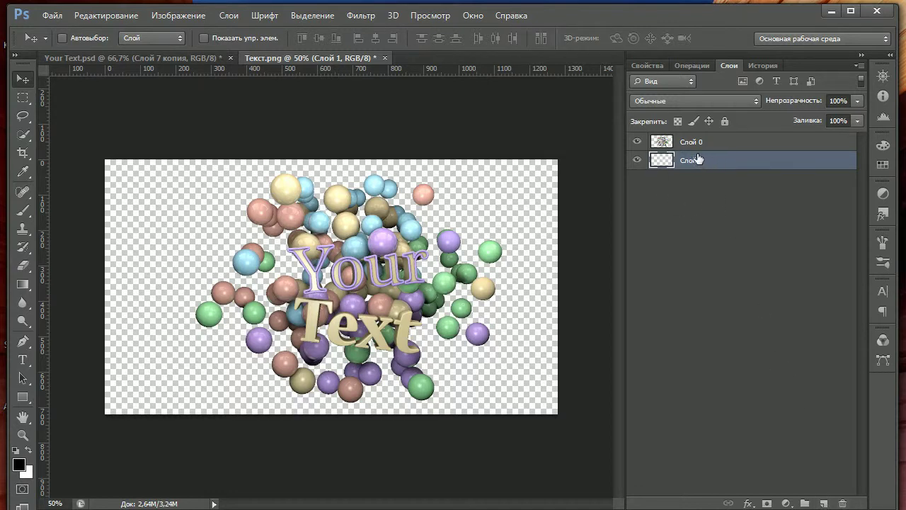
{"action": "left_click", "coordinate": [23, 284]}
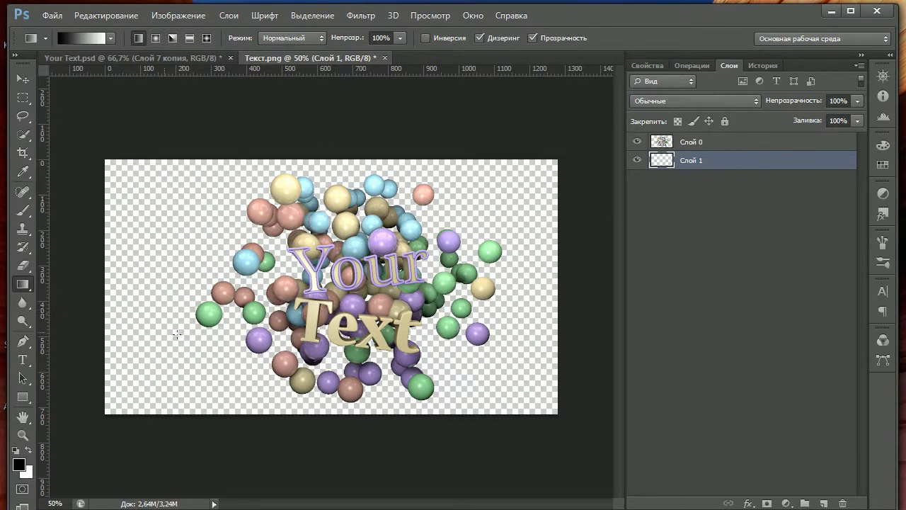
{"action": "left_click_drag", "start_coordinate": [135, 351], "coordinate": [382, 351]}
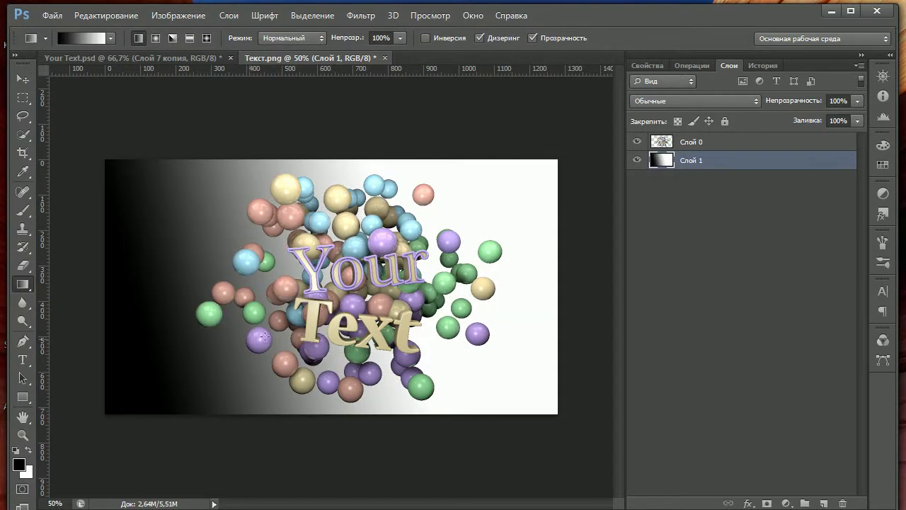
{"action": "left_click", "coordinate": [706, 145]}
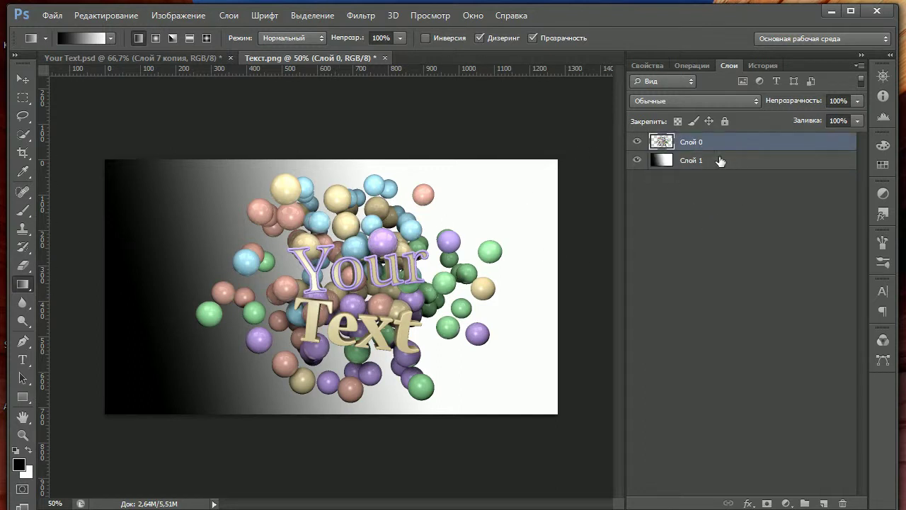
{"action": "mouse_move", "coordinate": [720, 161]}
{"action": "left_mouse_down"}
{"action": "mouse_move", "coordinate": [725, 134]}
{"action": "mouse_move", "coordinate": [702, 167]}
{"action": "left_mouse_up"}
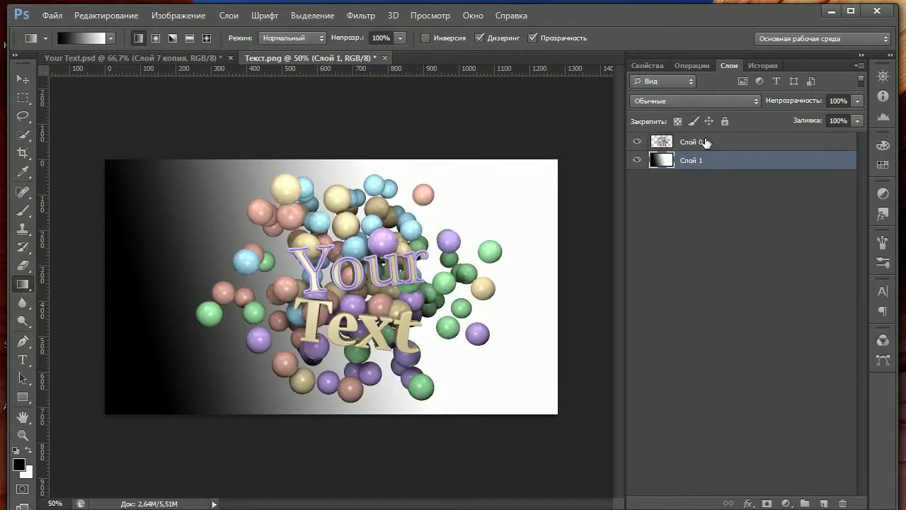
{"action": "key", "text": "ctrl+alt+z"}
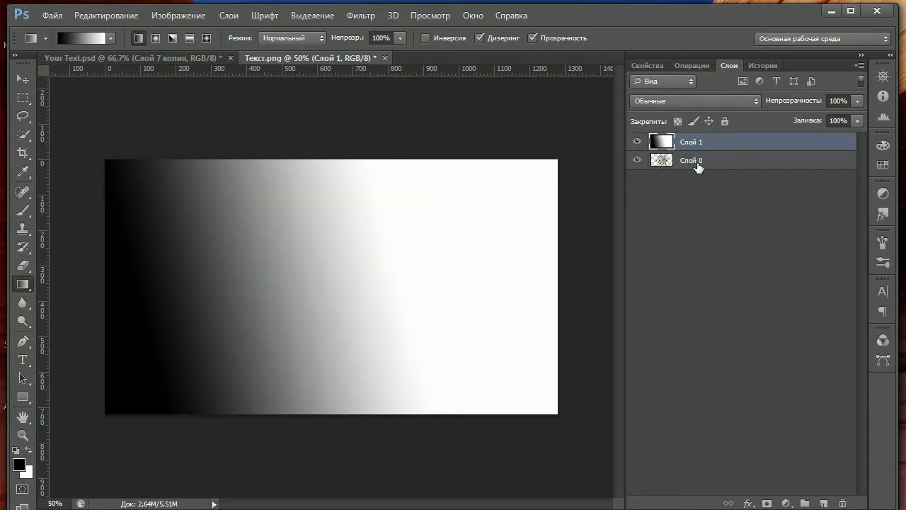
{"action": "key", "text": "ctrl+alt+z"}
{"action": "key", "text": "ctrl+alt+z"}
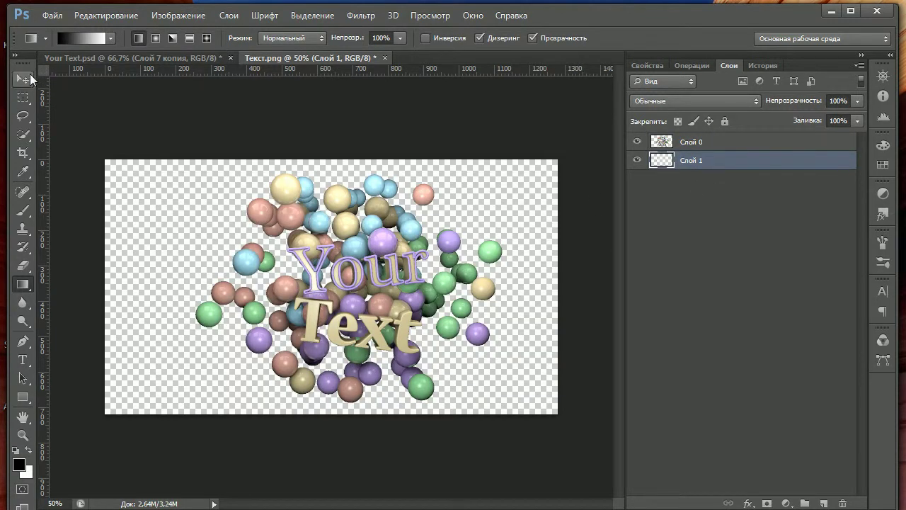
{"action": "left_click", "coordinate": [23, 80]}
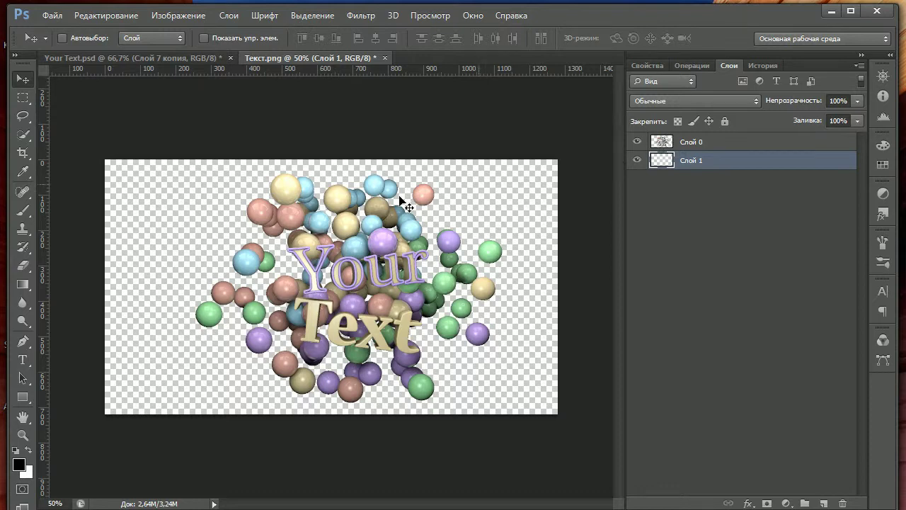
{"action": "left_click", "coordinate": [23, 284]}
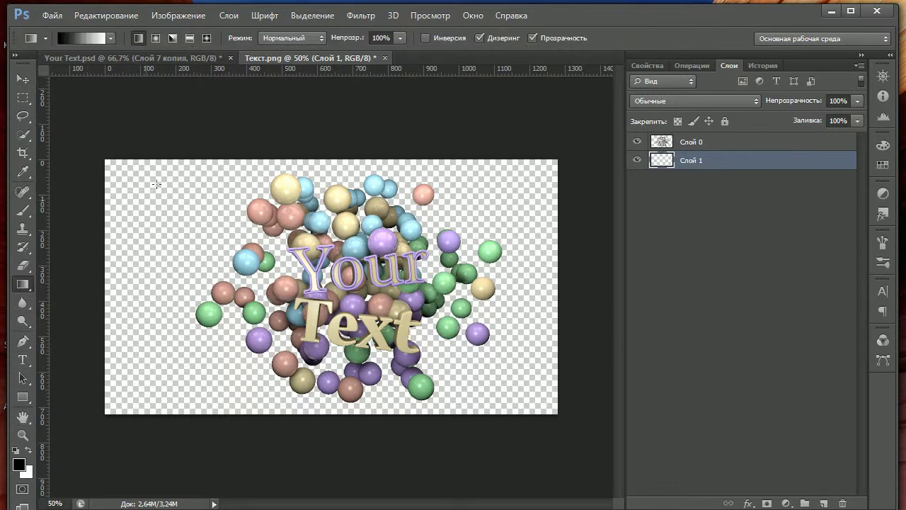
{"action": "right_click", "coordinate": [23, 285]}
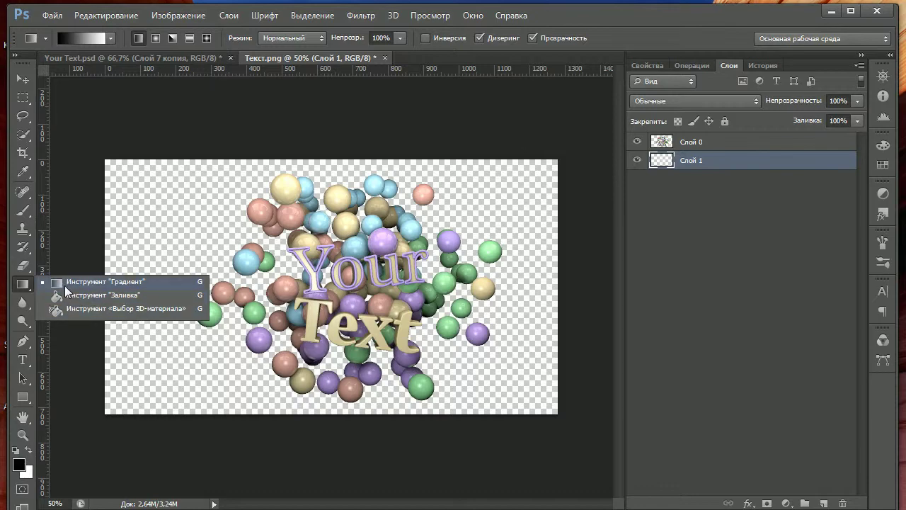
Step: Make the gradient a radial blend from light lavender b6bff7 to white
{"action": "left_click", "coordinate": [64, 283]}
{"action": "left_click", "coordinate": [82, 37]}
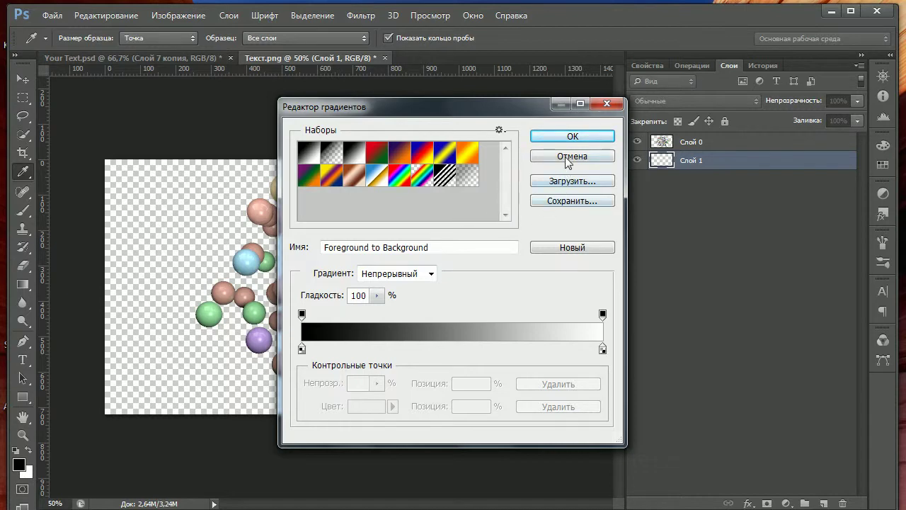
{"action": "double_click", "coordinate": [302, 350]}
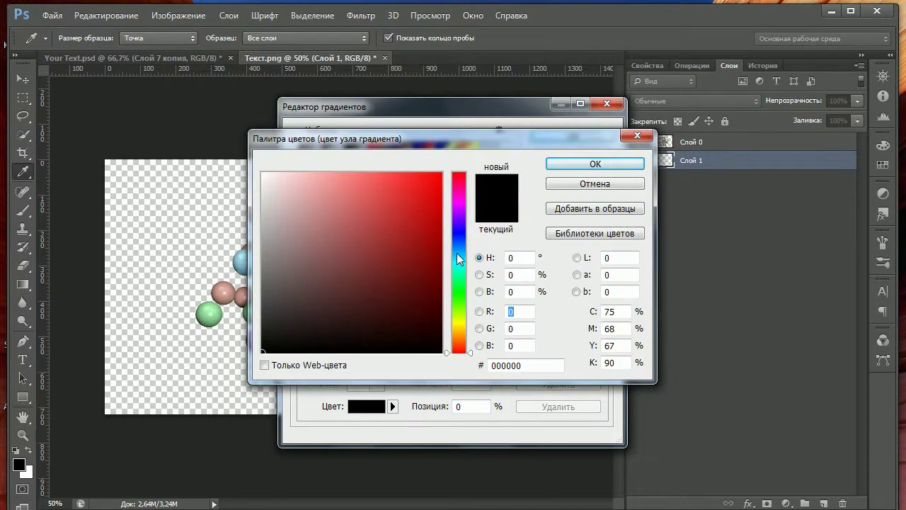
{"action": "left_click", "coordinate": [332, 182]}
{"action": "left_click_drag", "start_coordinate": [453, 229], "coordinate": [460, 236]}
{"action": "left_click", "coordinate": [311, 178]}
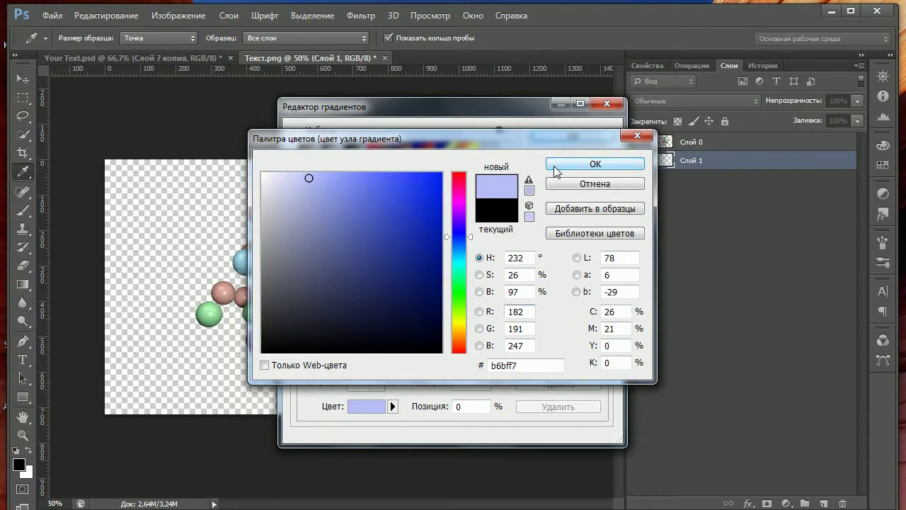
{"action": "left_click", "coordinate": [595, 163]}
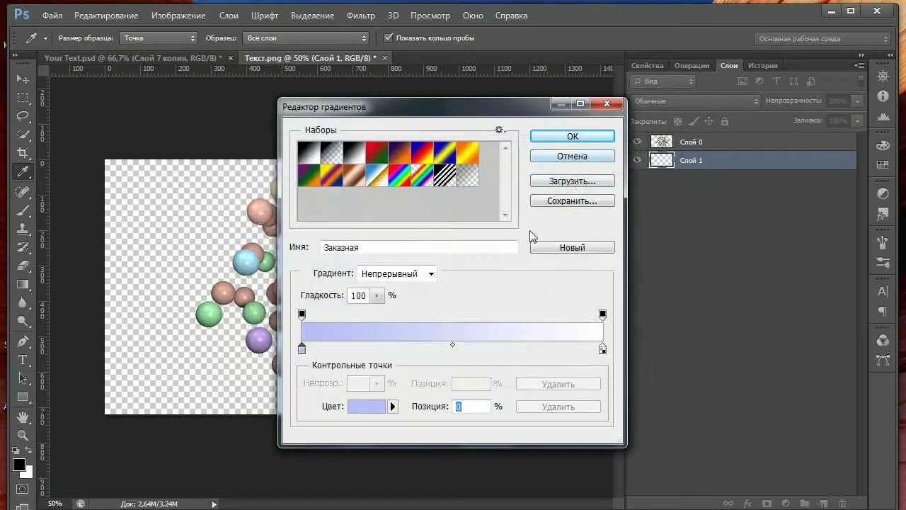
{"action": "left_click", "coordinate": [552, 137]}
{"action": "left_click", "coordinate": [157, 38]}
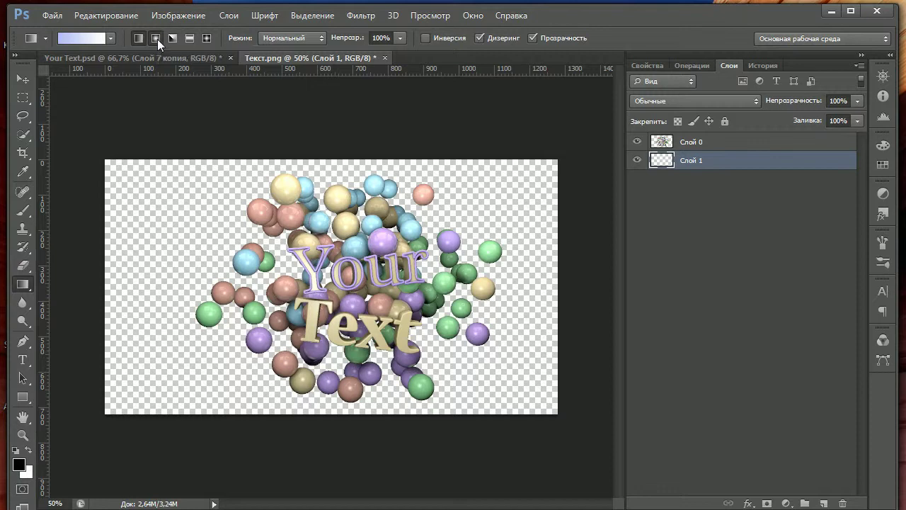
Step: Fill Слой 1 with a reversed radial gradient, redrawn toward the lower left until the edges look right
{"action": "left_click_drag", "start_coordinate": [338, 298], "coordinate": [467, 380]}
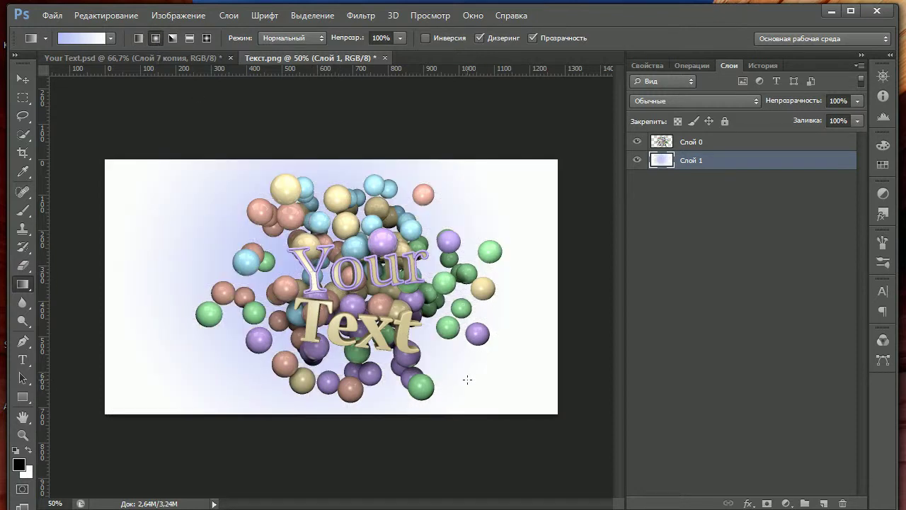
{"action": "key", "text": "ctrl+z"}
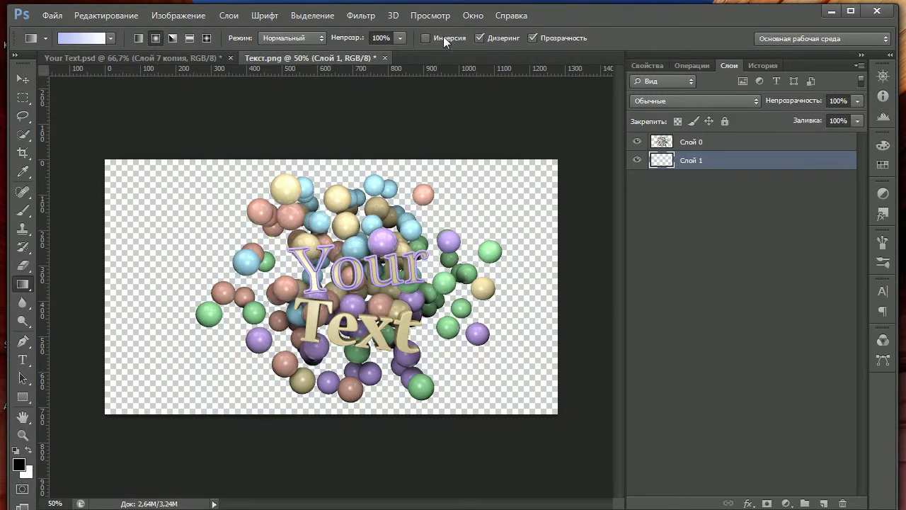
{"action": "left_click", "coordinate": [443, 36]}
{"action": "left_click_drag", "start_coordinate": [324, 285], "coordinate": [202, 375]}
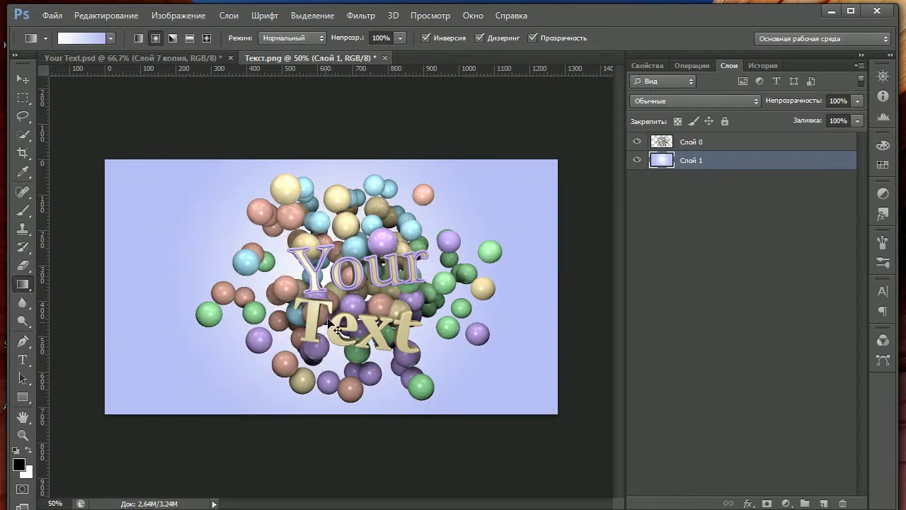
{"action": "key", "text": "ctrl+z"}
{"action": "left_click_drag", "start_coordinate": [284, 326], "coordinate": [146, 408]}
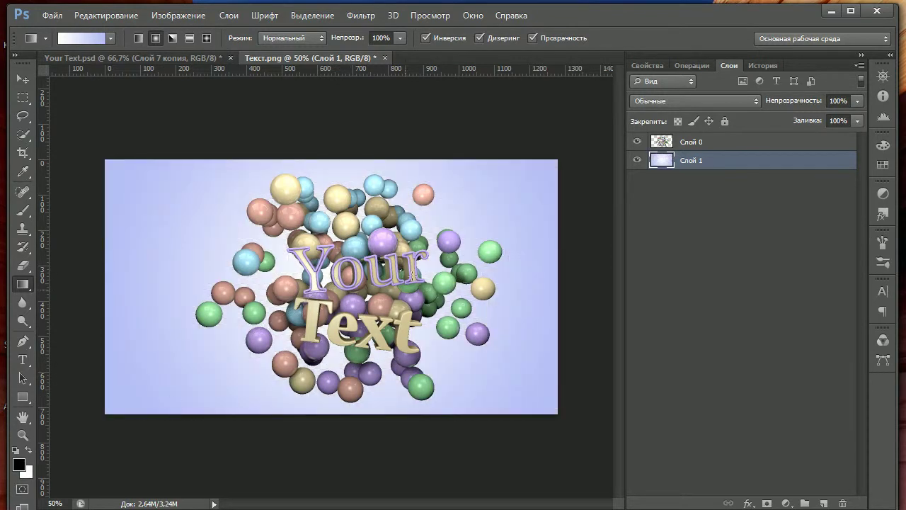
{"action": "key", "text": "ctrl+z"}
{"action": "left_click_drag", "start_coordinate": [301, 301], "coordinate": [51, 454]}
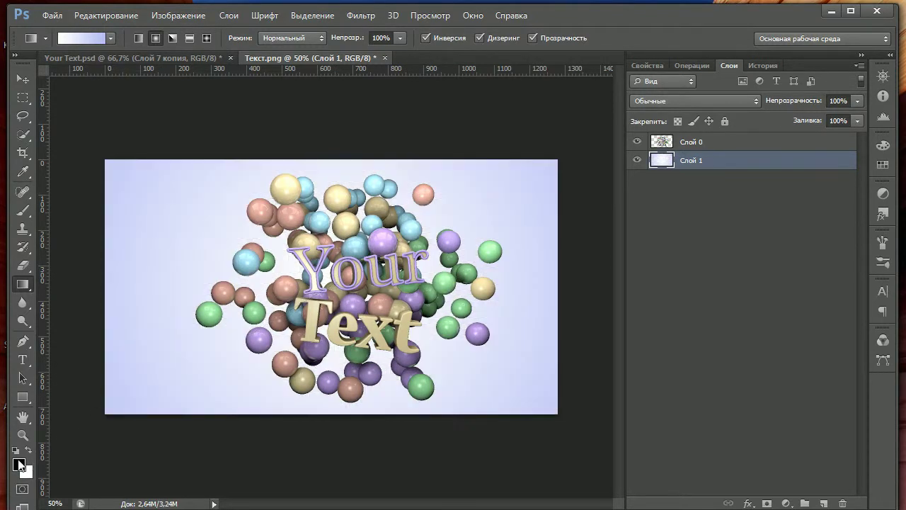
{"action": "key", "text": "alt"}
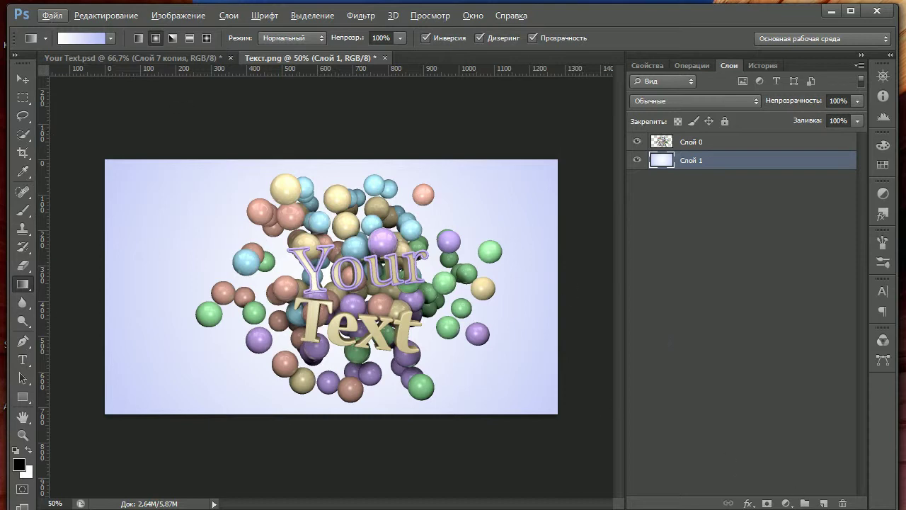
Step: Browse through the OpticalFlaresPS folders to reach the Light flare folder
{"action": "left_click", "coordinate": [51, 15]}
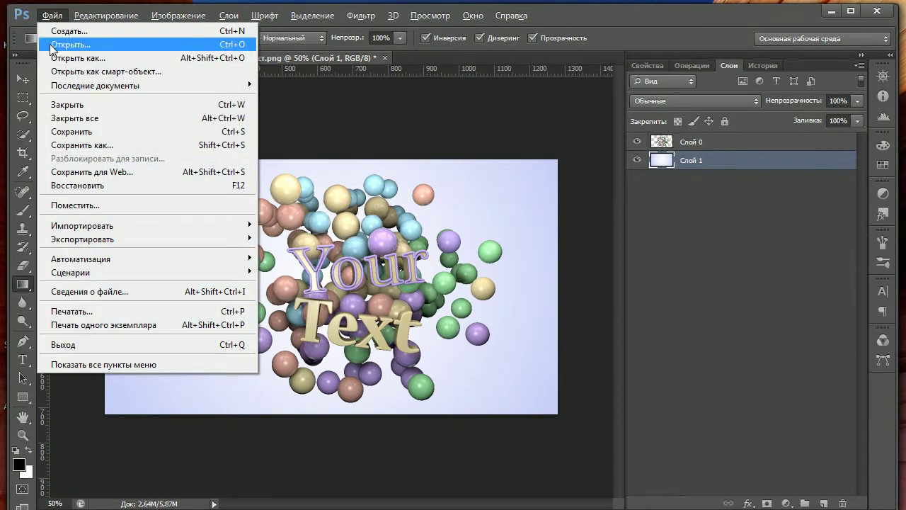
{"action": "left_click", "coordinate": [53, 45]}
{"action": "double_click", "coordinate": [431, 323]}
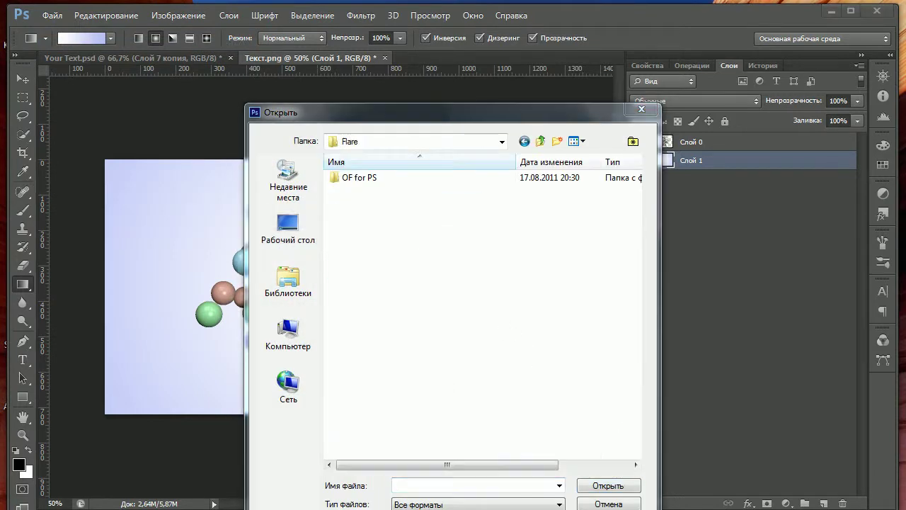
{"action": "double_click", "coordinate": [381, 184]}
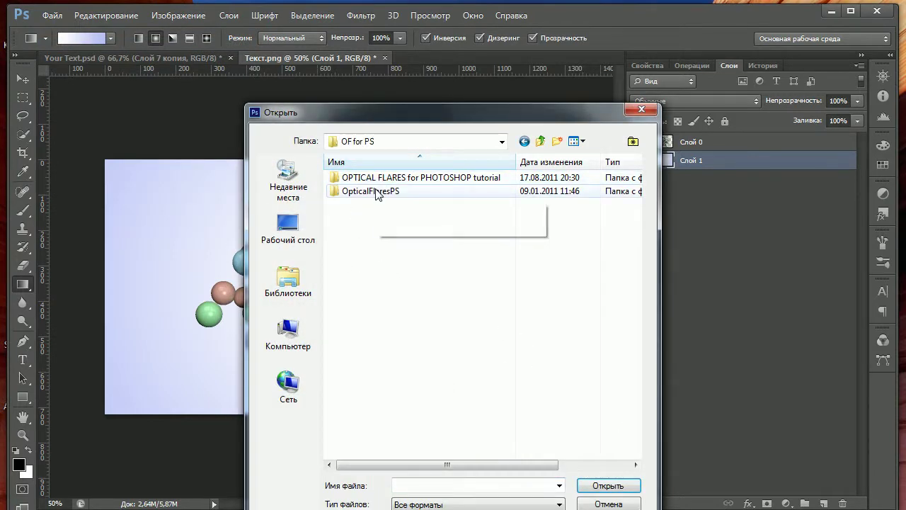
{"action": "double_click", "coordinate": [378, 192]}
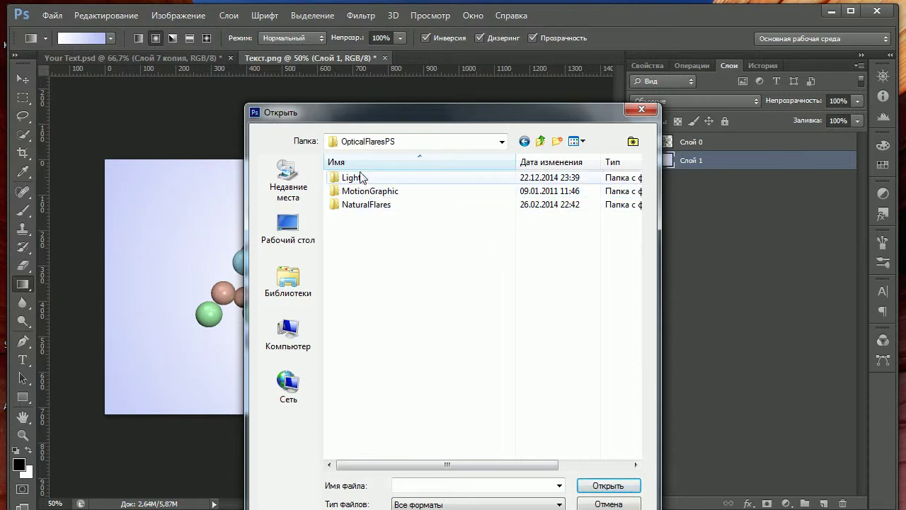
{"action": "double_click", "coordinate": [361, 204]}
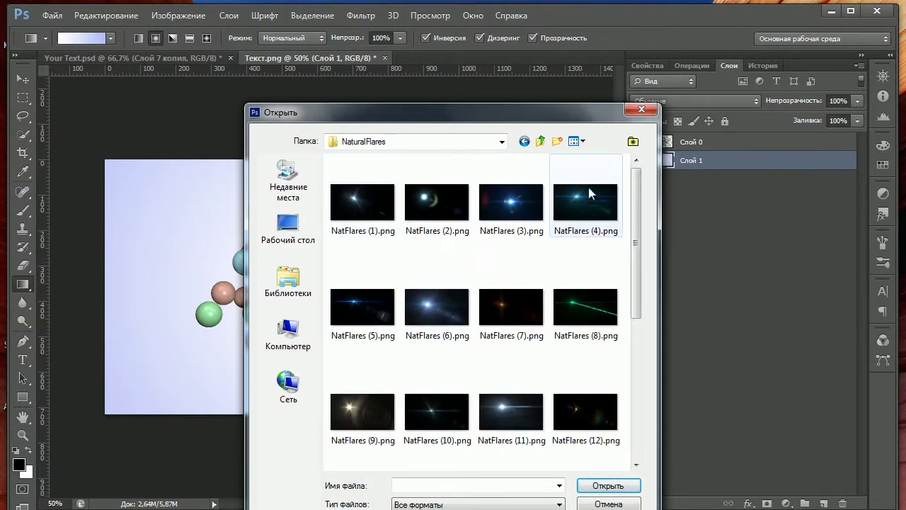
{"action": "scroll", "coordinate": [603, 370], "scroll_direction": "down", "scroll_amount": 5}
{"action": "left_click", "coordinate": [541, 142]}
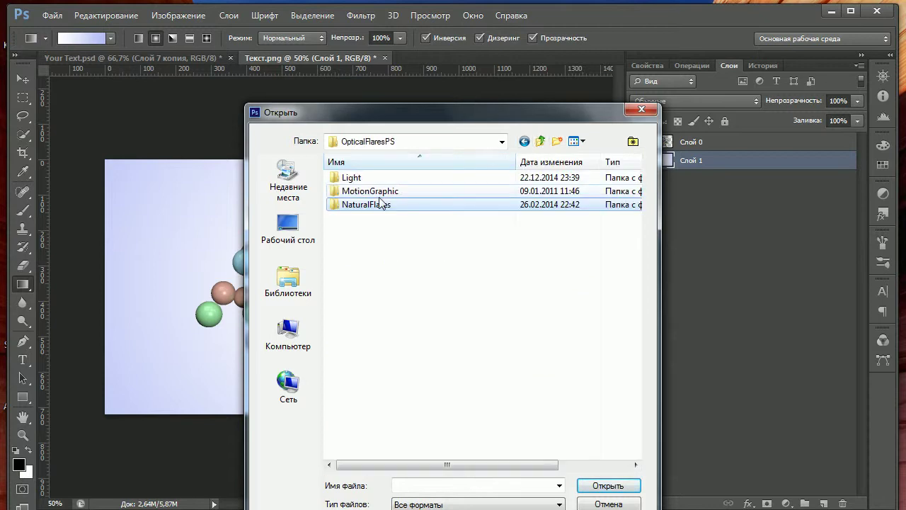
{"action": "double_click", "coordinate": [372, 194]}
{"action": "left_click_drag", "start_coordinate": [633, 231], "coordinate": [640, 362]}
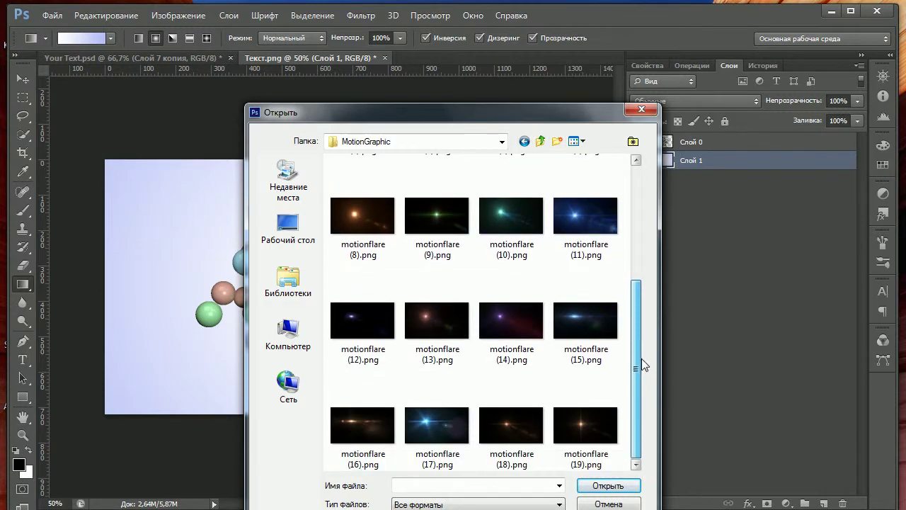
{"action": "mouse_move", "coordinate": [643, 319]}
{"action": "left_mouse_down"}
{"action": "mouse_move", "coordinate": [641, 205]}
{"action": "mouse_move", "coordinate": [655, 400]}
{"action": "left_mouse_up"}
{"action": "left_click", "coordinate": [540, 141]}
{"action": "double_click", "coordinate": [404, 178]}
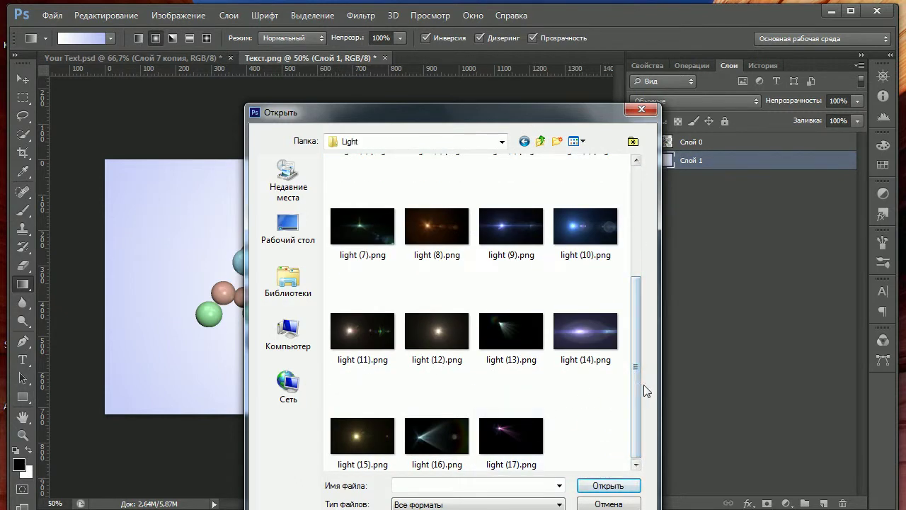
Step: Select light (10).png, light (14).png and light (17).png and open them
{"action": "left_click", "coordinate": [541, 438]}
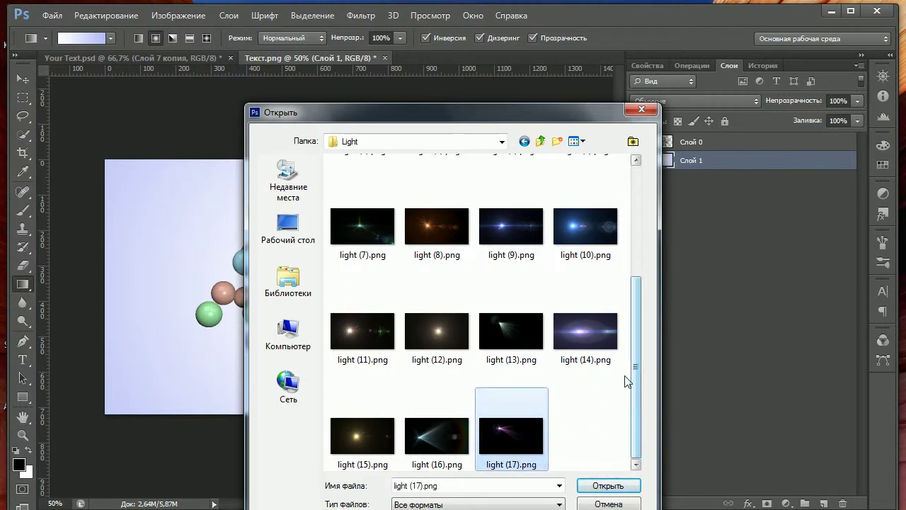
{"action": "left_click_drag", "start_coordinate": [637, 375], "coordinate": [634, 326]}
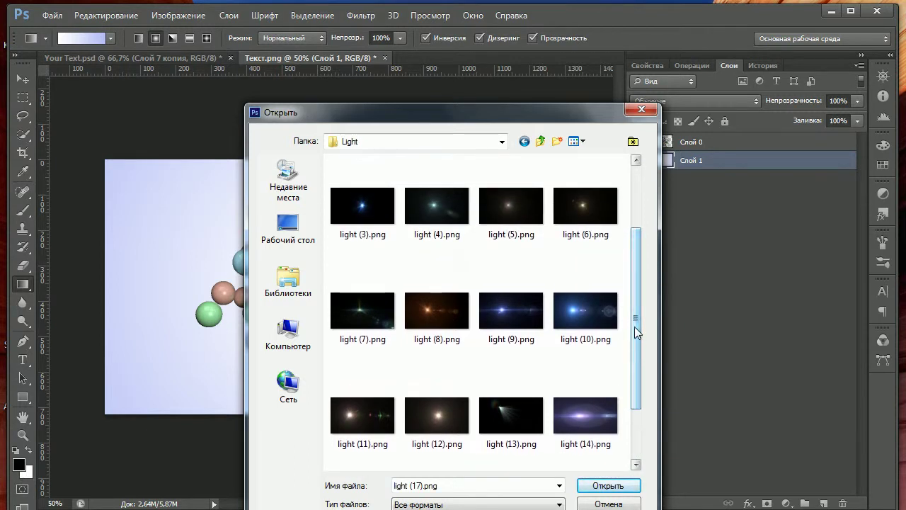
{"action": "left_click", "coordinate": [517, 309], "text": "ctrl"}
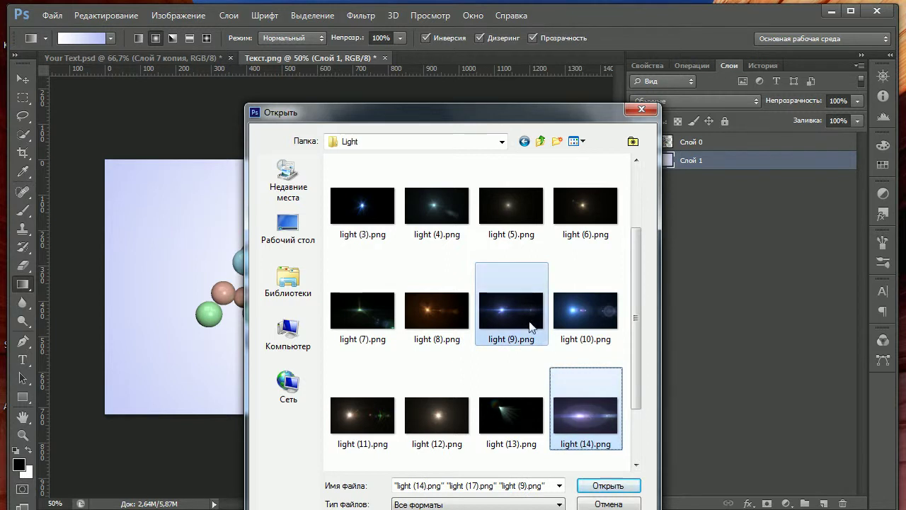
{"action": "left_click", "coordinate": [511, 312], "text": "ctrl"}
{"action": "left_click_drag", "start_coordinate": [637, 322], "coordinate": [631, 257]}
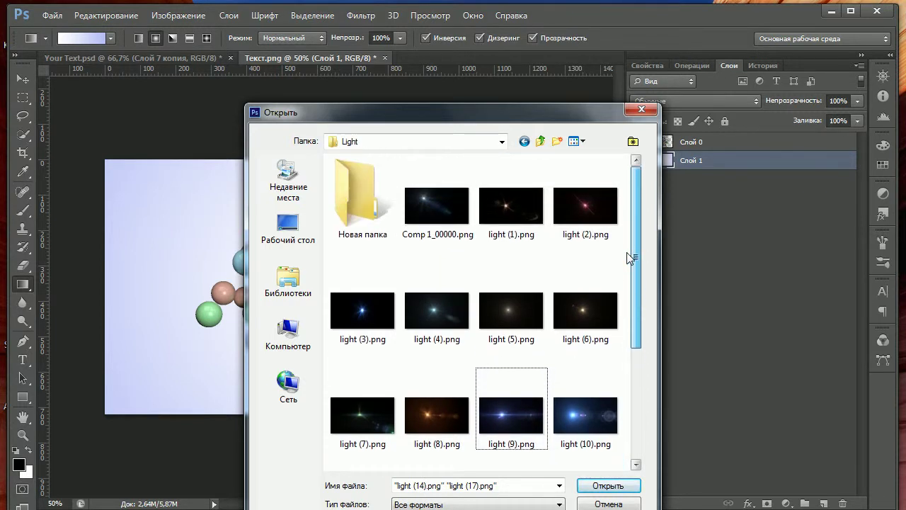
{"action": "left_click_drag", "start_coordinate": [630, 257], "coordinate": [629, 357]}
{"action": "left_click", "coordinate": [587, 253], "text": "ctrl"}
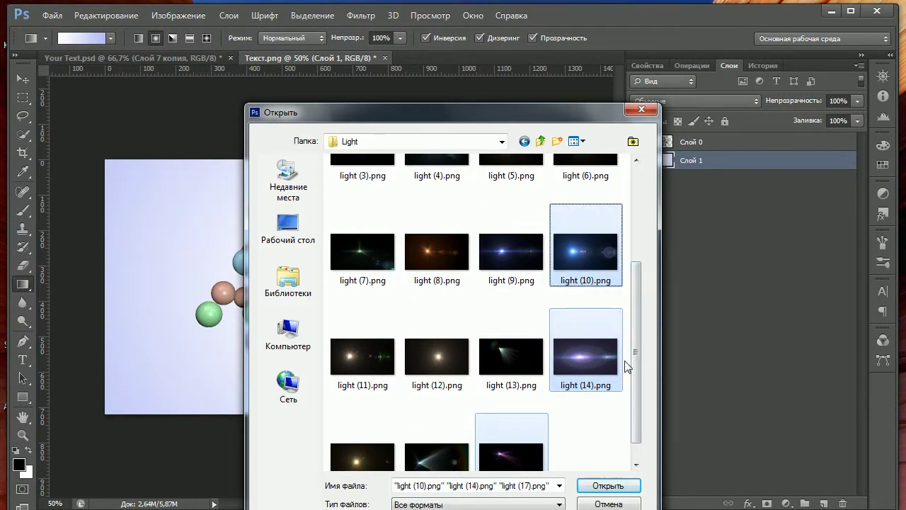
{"action": "left_click", "coordinate": [608, 485]}
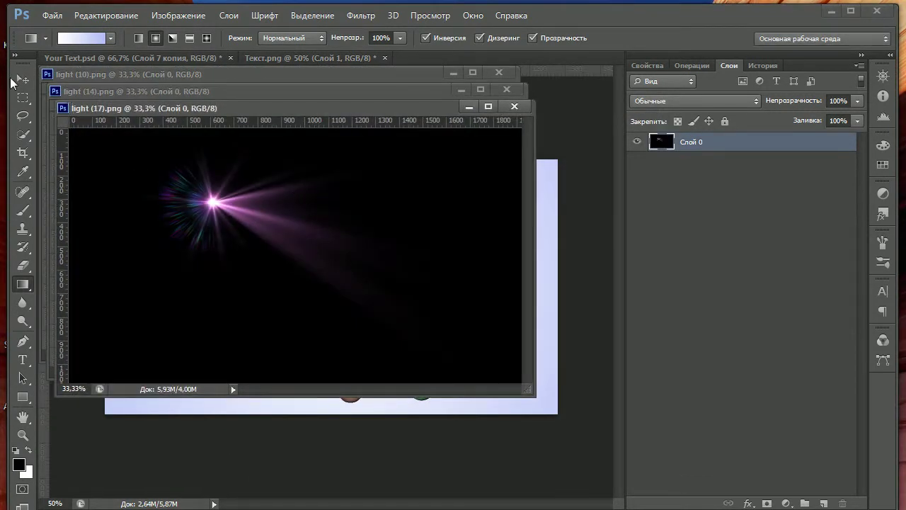
Step: Move the light (17), (14) and (10) flares into Текст.png as layers and close their windows
{"action": "left_click", "coordinate": [23, 82]}
{"action": "mouse_move", "coordinate": [303, 260]}
{"action": "left_mouse_down"}
{"action": "mouse_move", "coordinate": [348, 310]}
{"action": "mouse_move", "coordinate": [390, 433]}
{"action": "left_mouse_up"}
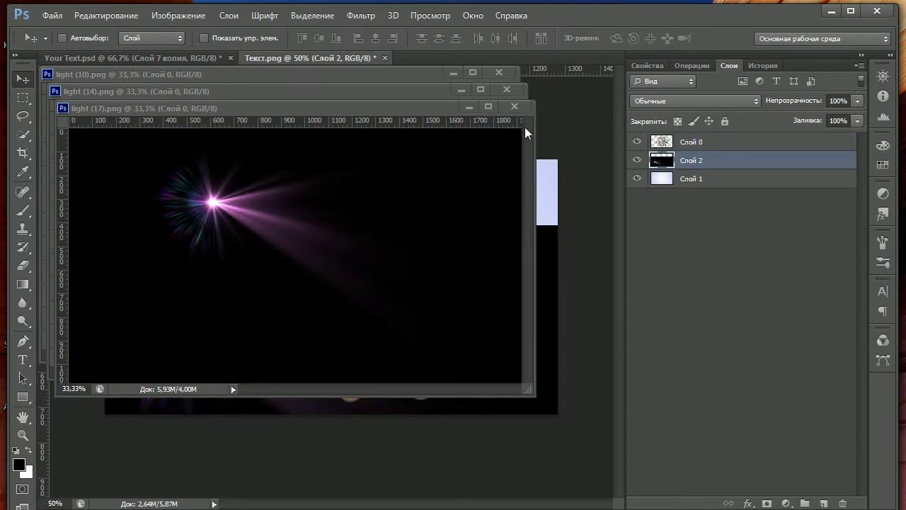
{"action": "left_click", "coordinate": [514, 106]}
{"action": "mouse_move", "coordinate": [185, 296]}
{"action": "left_mouse_down"}
{"action": "mouse_move", "coordinate": [376, 318]}
{"action": "mouse_move", "coordinate": [204, 398]}
{"action": "mouse_move", "coordinate": [212, 407]}
{"action": "left_mouse_up"}
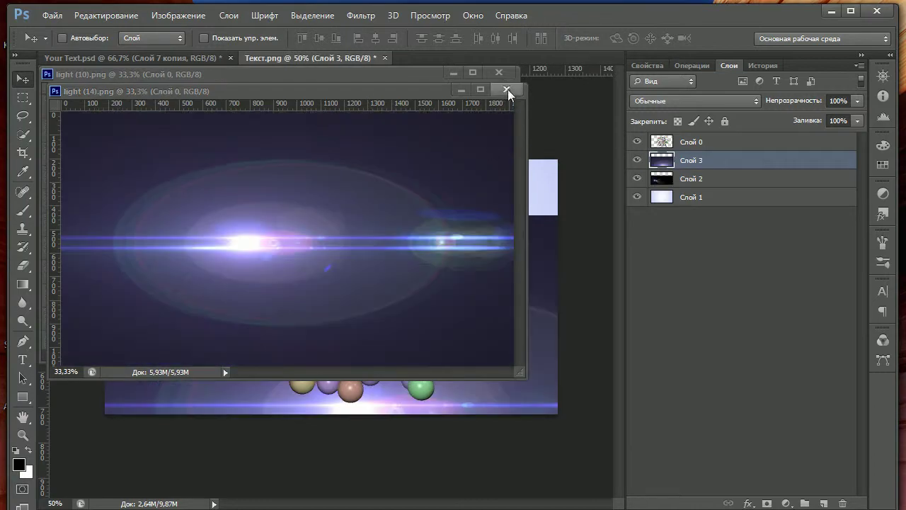
{"action": "left_click", "coordinate": [507, 90]}
{"action": "left_click_drag", "start_coordinate": [314, 209], "coordinate": [495, 405]}
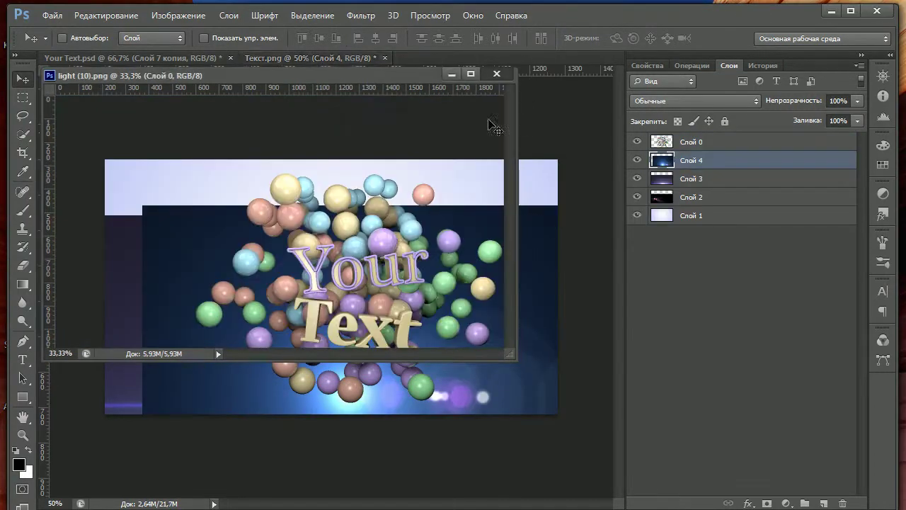
{"action": "left_click", "coordinate": [496, 73]}
{"action": "scroll", "coordinate": [371, 358], "scroll_direction": "down", "scroll_amount": 2, "text": "alt"}
{"action": "scroll", "coordinate": [371, 357], "scroll_direction": "down", "scroll_amount": 1, "text": "alt"}
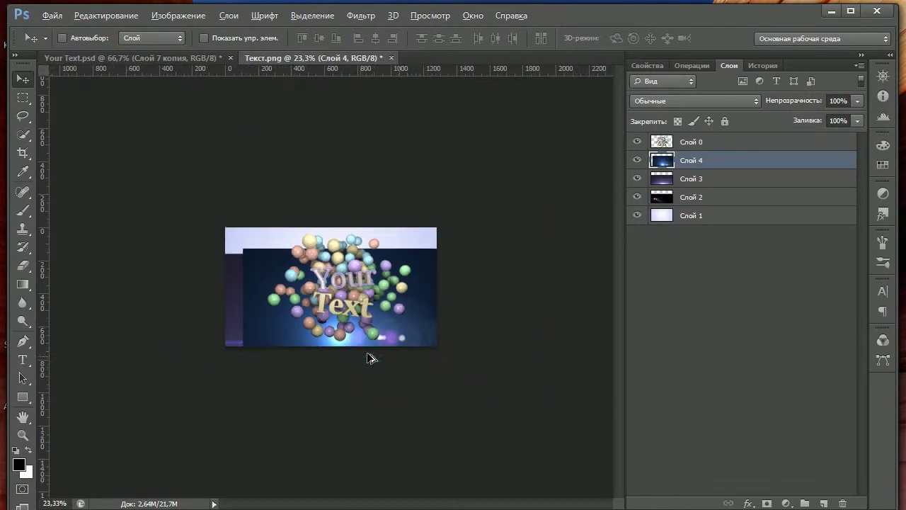
{"action": "left_click", "coordinate": [704, 197]}
Step: Scale the three flare layers Слой 2–4 down to about the 1280x720 canvas size
{"action": "left_click", "coordinate": [694, 163], "text": "shift"}
{"action": "scroll", "coordinate": [348, 357], "scroll_direction": "down", "scroll_amount": 2, "text": "alt"}
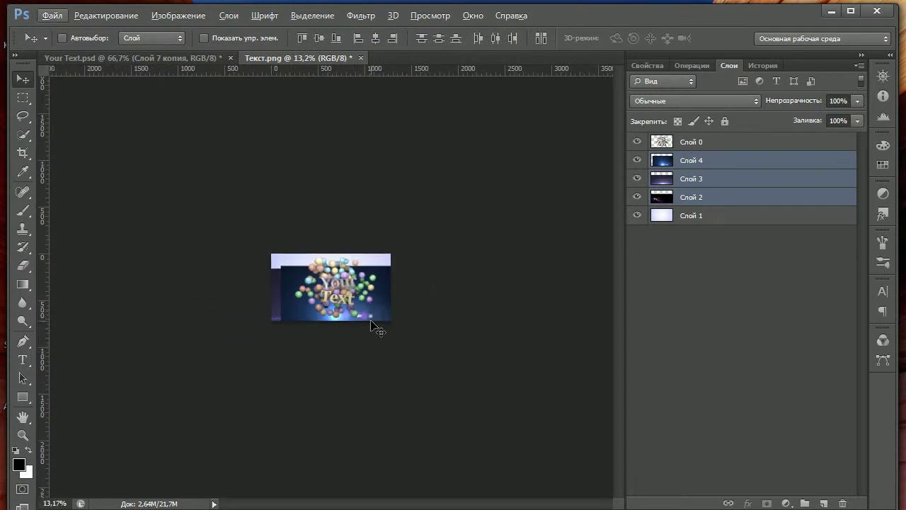
{"action": "key", "text": "ctrl+t"}
{"action": "left_click_drag", "start_coordinate": [234, 263], "coordinate": [270, 252]}
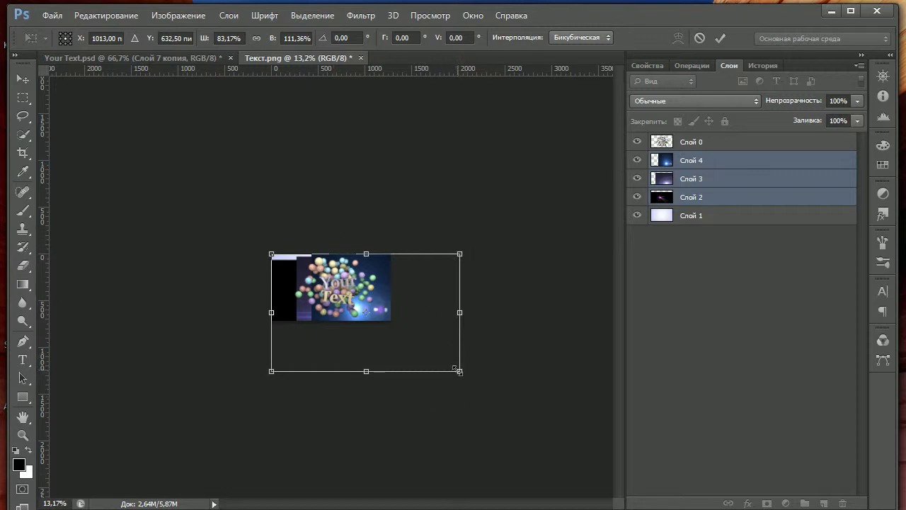
{"action": "left_click_drag", "start_coordinate": [459, 370], "coordinate": [392, 319]}
{"action": "scroll", "coordinate": [332, 323], "scroll_direction": "up", "scroll_amount": 2, "text": "alt"}
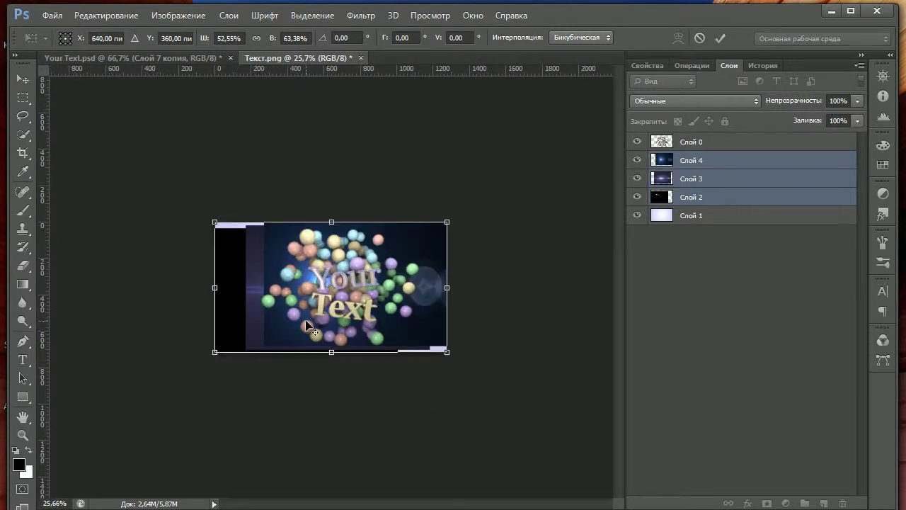
{"action": "scroll", "coordinate": [308, 326], "scroll_direction": "up", "scroll_amount": 2, "text": "alt"}
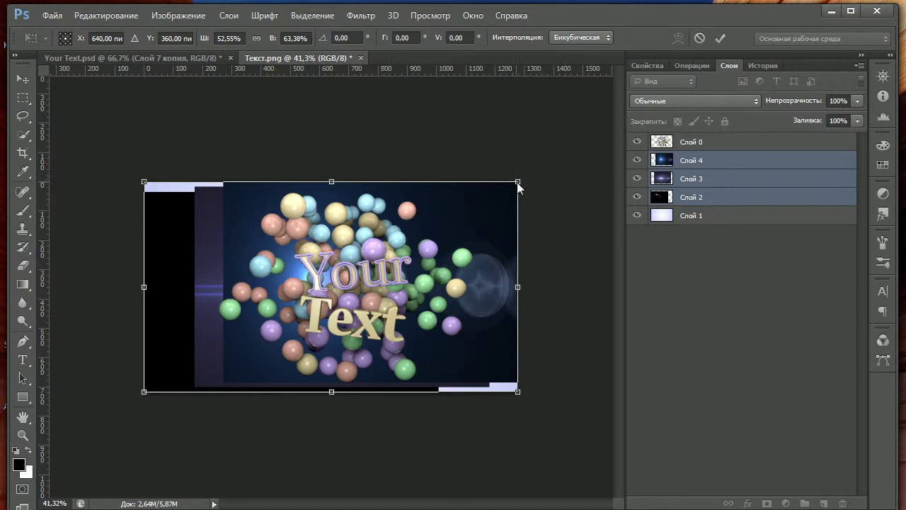
{"action": "left_click_drag", "start_coordinate": [517, 182], "coordinate": [509, 222]}
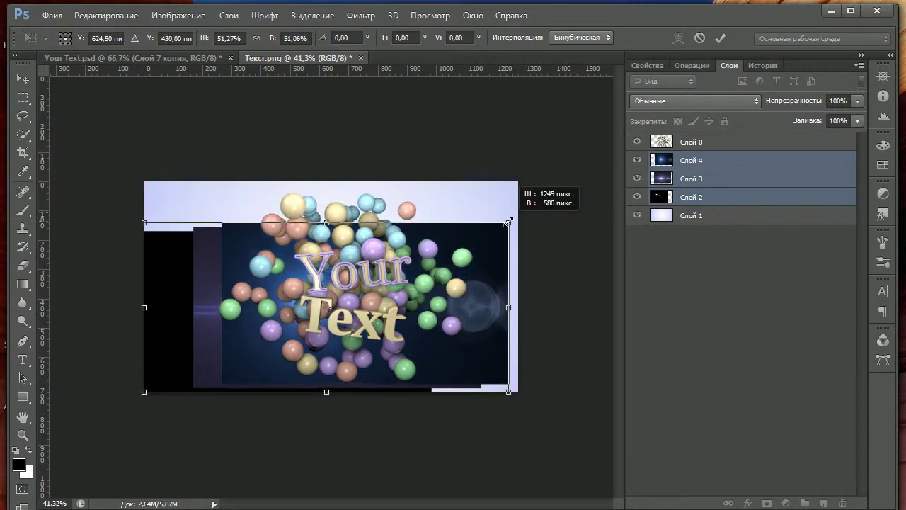
{"action": "left_click", "coordinate": [718, 37]}
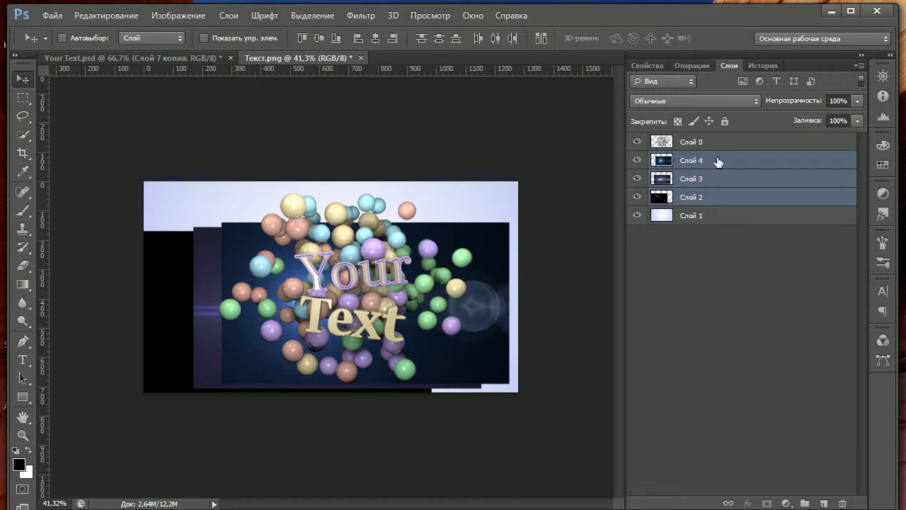
Step: Move the flare layers above Слой 0 and squash them to about 85% height
{"action": "left_click_drag", "start_coordinate": [718, 161], "coordinate": [726, 138]}
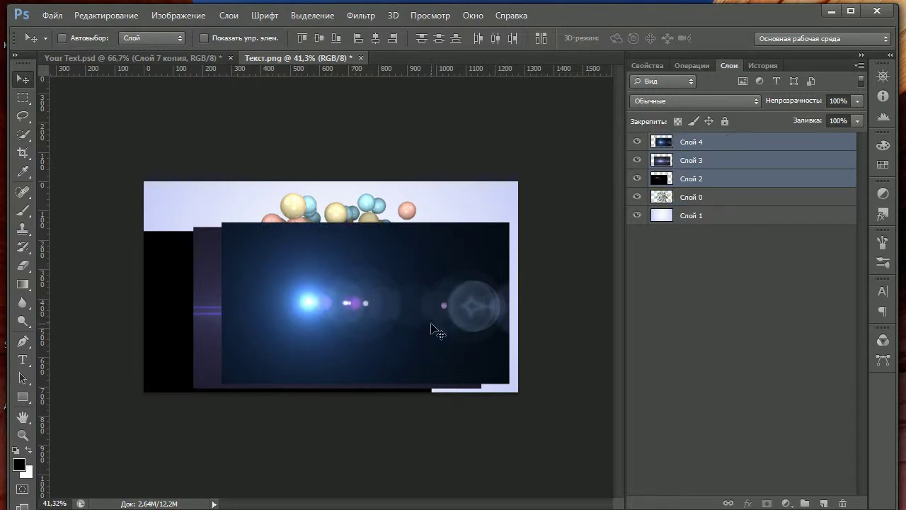
{"action": "key", "text": "ctrl+t"}
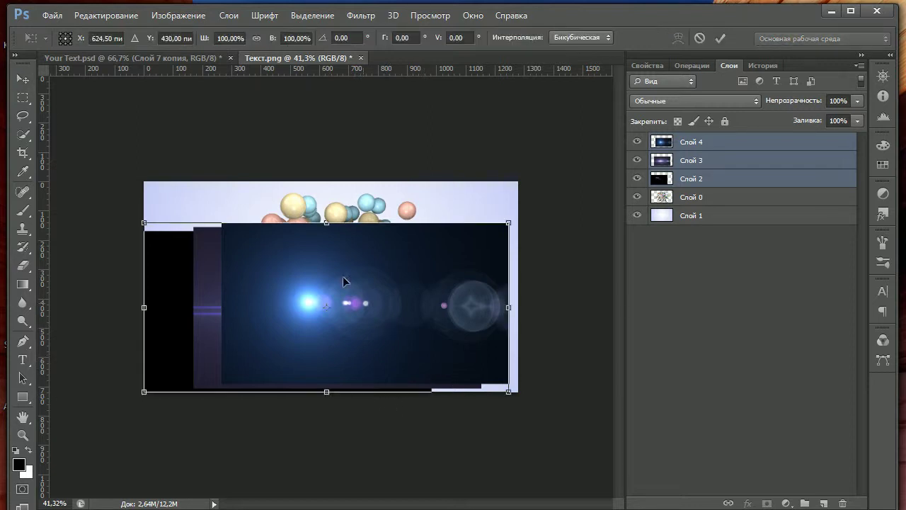
{"action": "left_click_drag", "start_coordinate": [327, 224], "coordinate": [327, 247]}
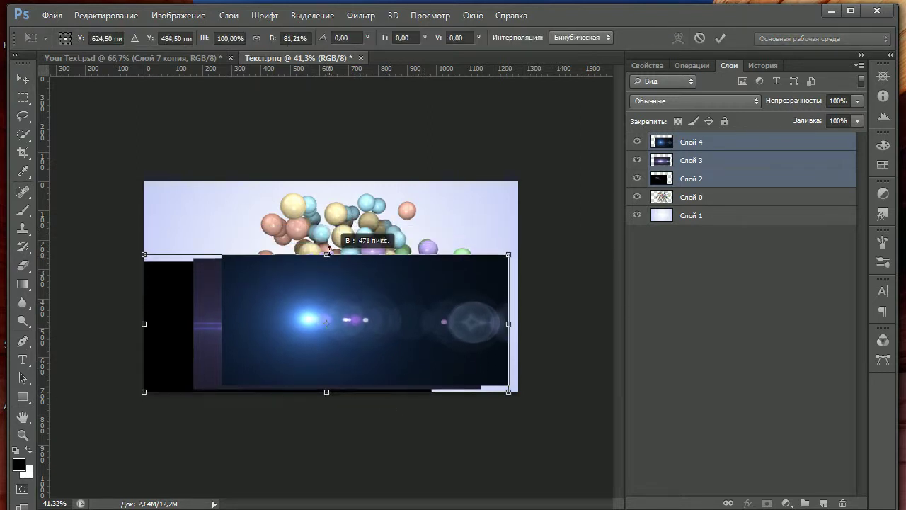
{"action": "left_click", "coordinate": [22, 79]}
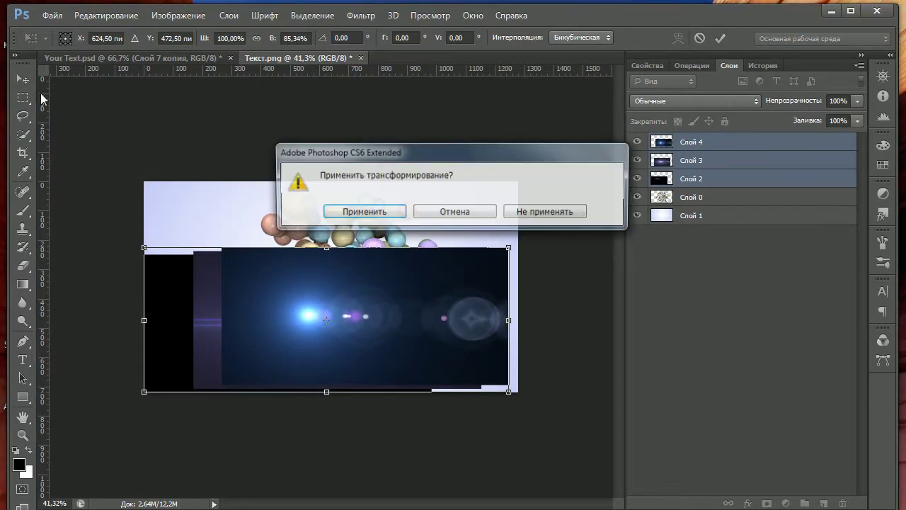
{"action": "left_click", "coordinate": [349, 210]}
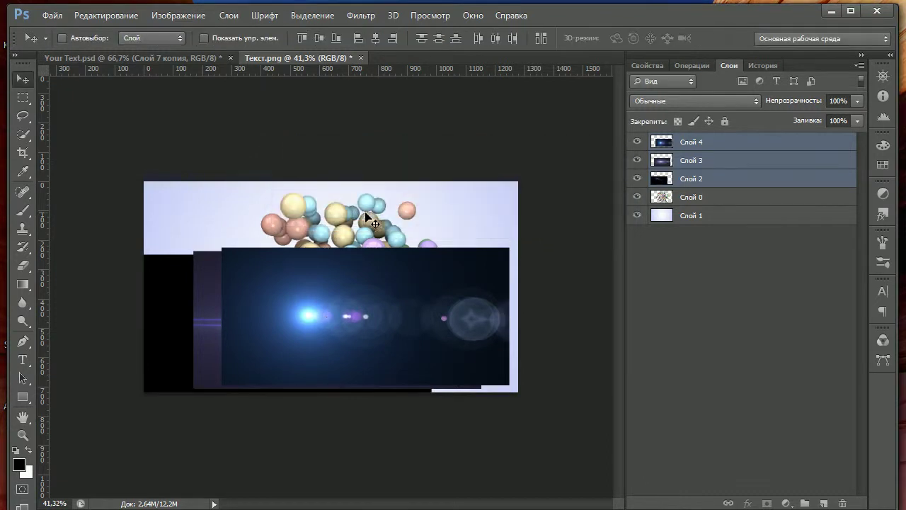
Step: Set the flares to Экран (Screen) blending, moving Слой 4 up-left and Слой 3 toward the text
{"action": "left_click", "coordinate": [669, 99]}
{"action": "left_click", "coordinate": [652, 230]}
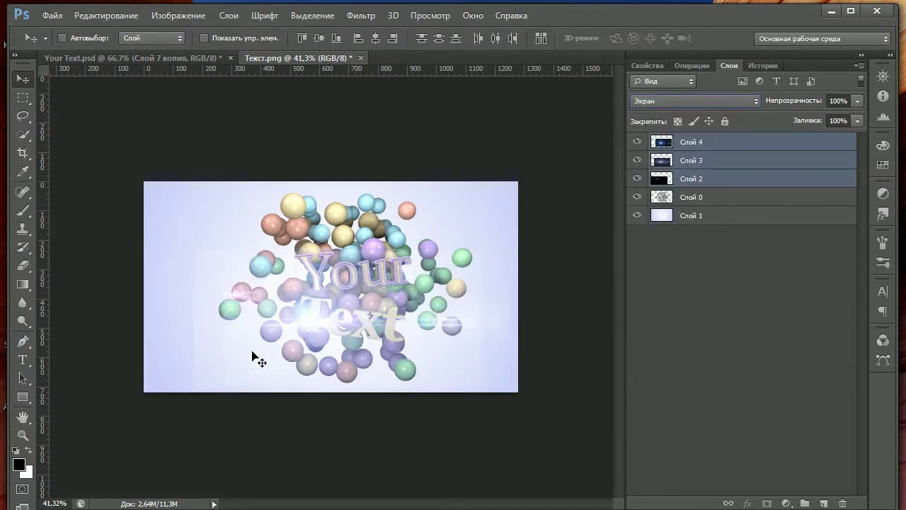
{"action": "left_click", "coordinate": [682, 144]}
{"action": "left_click_drag", "start_coordinate": [334, 313], "coordinate": [187, 226]}
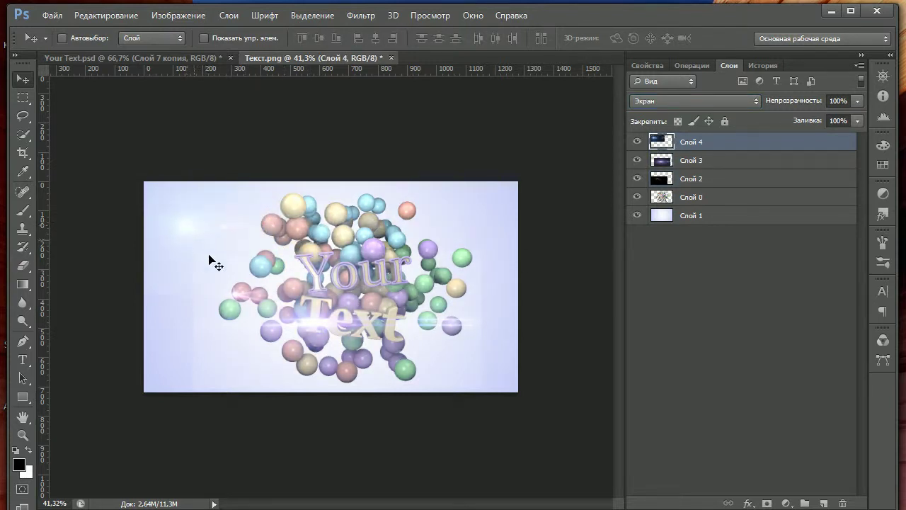
{"action": "left_click", "coordinate": [651, 164]}
{"action": "mouse_move", "coordinate": [258, 332]}
{"action": "left_mouse_down"}
{"action": "mouse_move", "coordinate": [368, 263]}
{"action": "mouse_move", "coordinate": [425, 311]}
{"action": "left_mouse_up"}
Step: Enlarge the Слой 3 and Слой 2 flares to about 137–138% and shift them left and down
{"action": "key", "text": "ctrl+t"}
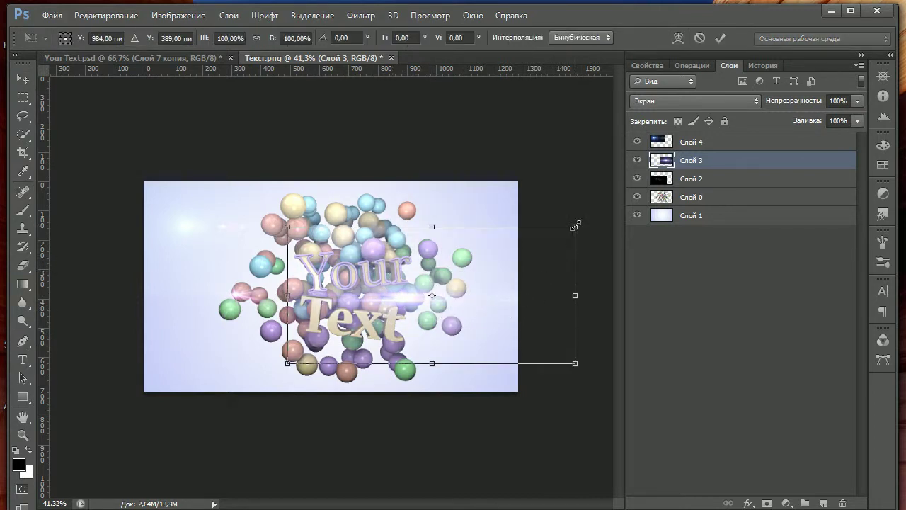
{"action": "left_click_drag", "start_coordinate": [575, 226], "coordinate": [662, 160]}
{"action": "left_click_drag", "start_coordinate": [488, 298], "coordinate": [468, 323]}
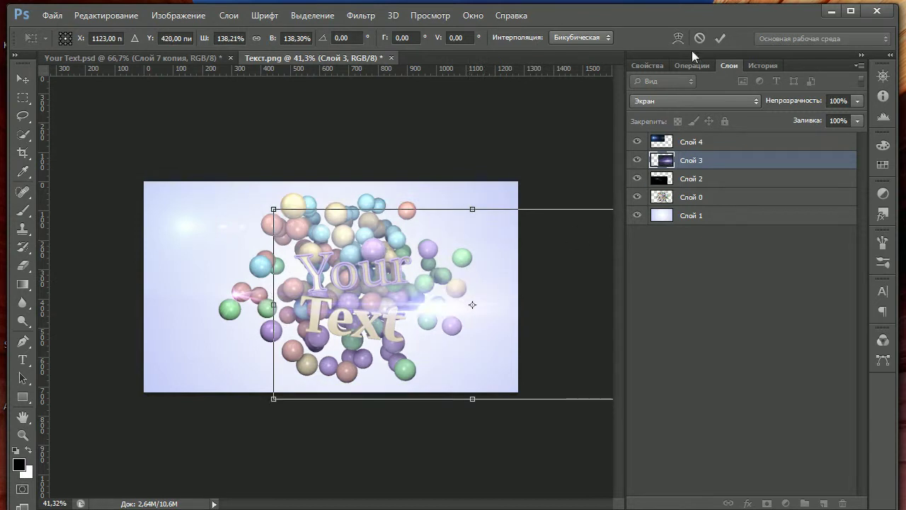
{"action": "left_click", "coordinate": [720, 38]}
{"action": "left_click", "coordinate": [712, 184]}
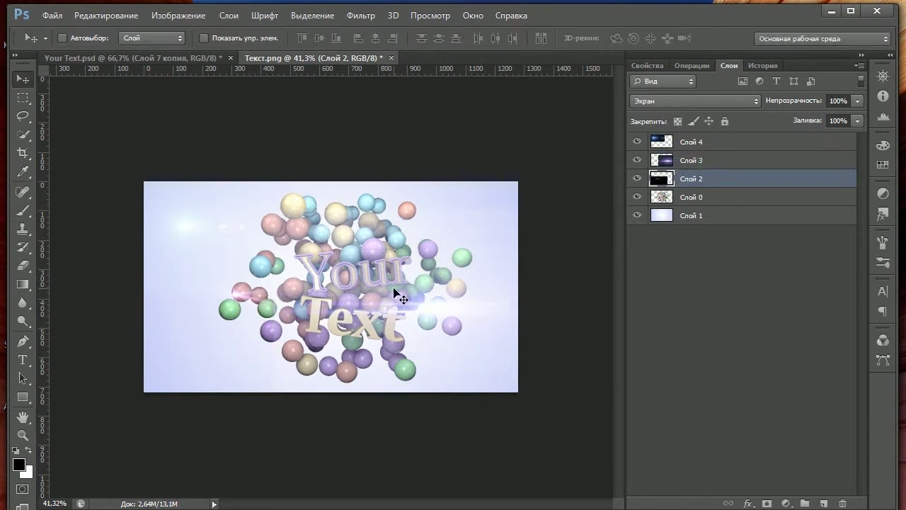
{"action": "key", "text": "ctrl+t"}
{"action": "left_click_drag", "start_coordinate": [432, 255], "coordinate": [532, 196]}
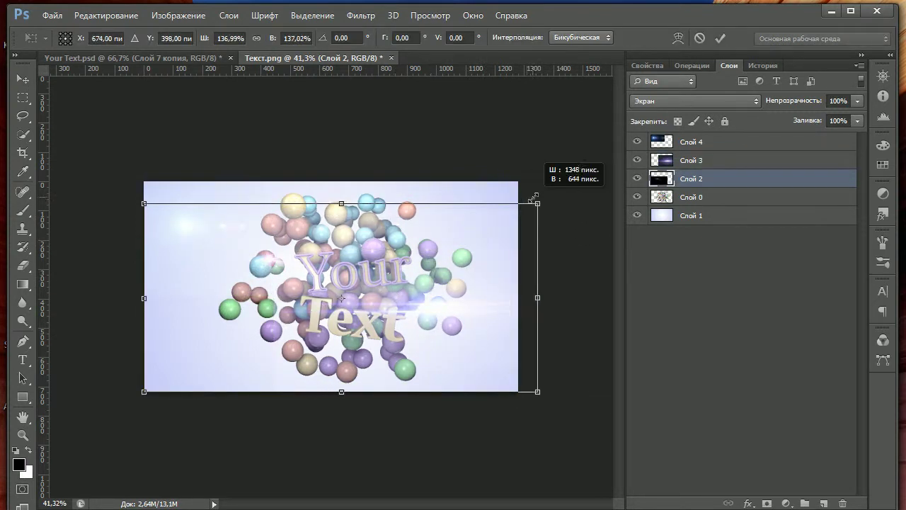
{"action": "mouse_move", "coordinate": [390, 285]}
{"action": "left_mouse_down"}
{"action": "mouse_move", "coordinate": [321, 318]}
{"action": "mouse_move", "coordinate": [327, 349]}
{"action": "mouse_move", "coordinate": [269, 352]}
{"action": "left_mouse_up"}
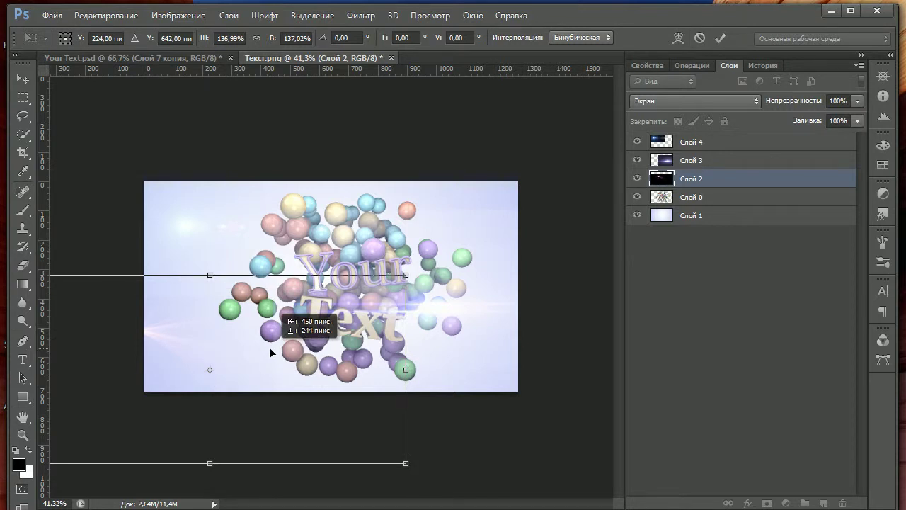
{"action": "left_click", "coordinate": [721, 38]}
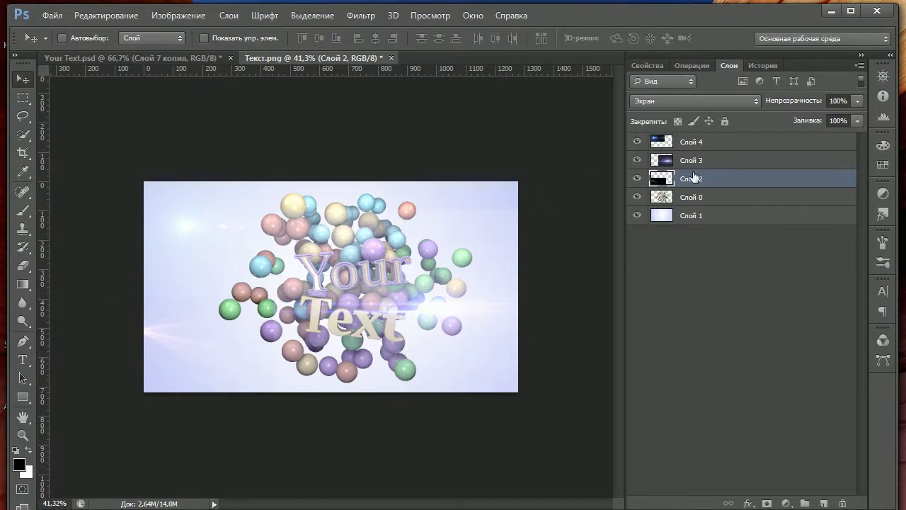
Step: Reposition the Слой 4 flare right-down, Слой 2 upper left, and the Слой 3 streak down-left
{"action": "left_click", "coordinate": [691, 160]}
{"action": "left_click", "coordinate": [659, 141]}
{"action": "mouse_move", "coordinate": [237, 232]}
{"action": "left_mouse_down"}
{"action": "mouse_move", "coordinate": [322, 253]}
{"action": "mouse_move", "coordinate": [316, 273]}
{"action": "mouse_move", "coordinate": [335, 281]}
{"action": "left_mouse_up"}
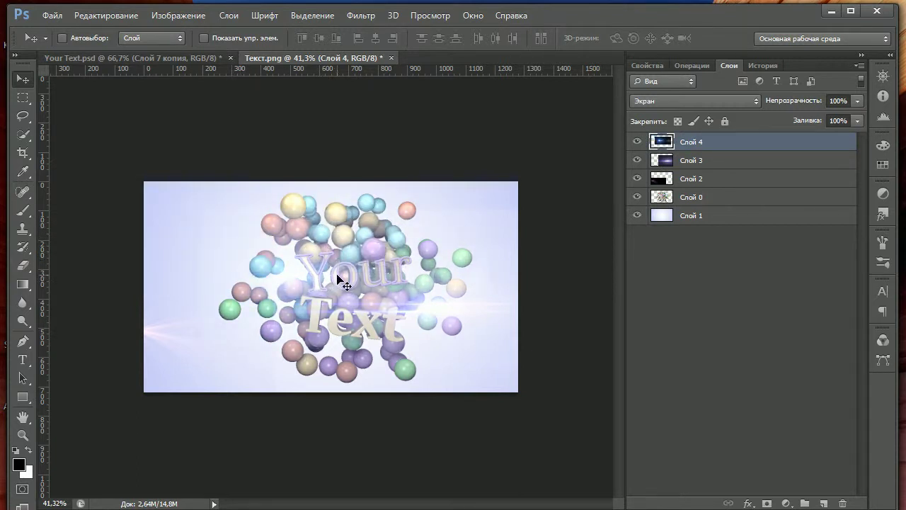
{"action": "left_click", "coordinate": [687, 180]}
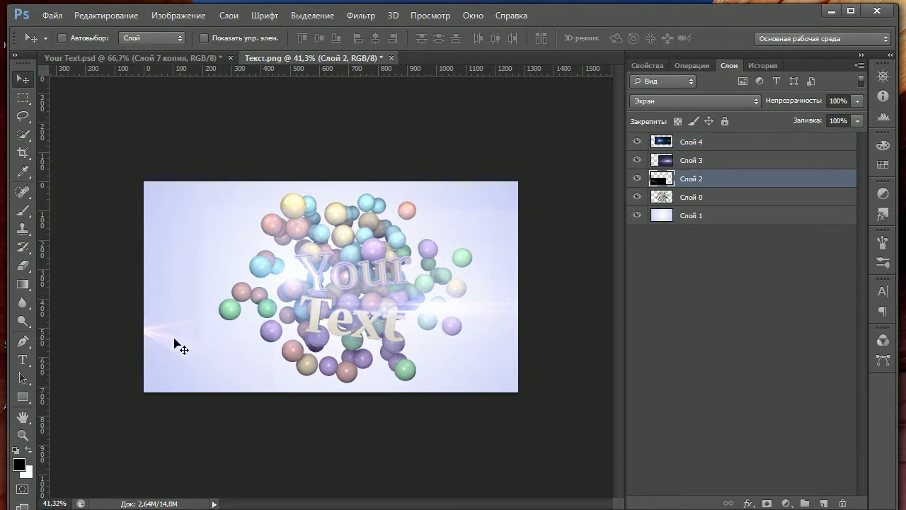
{"action": "mouse_move", "coordinate": [175, 343]}
{"action": "left_mouse_down"}
{"action": "mouse_move", "coordinate": [243, 222]}
{"action": "mouse_move", "coordinate": [213, 208]}
{"action": "mouse_move", "coordinate": [209, 223]}
{"action": "left_mouse_up"}
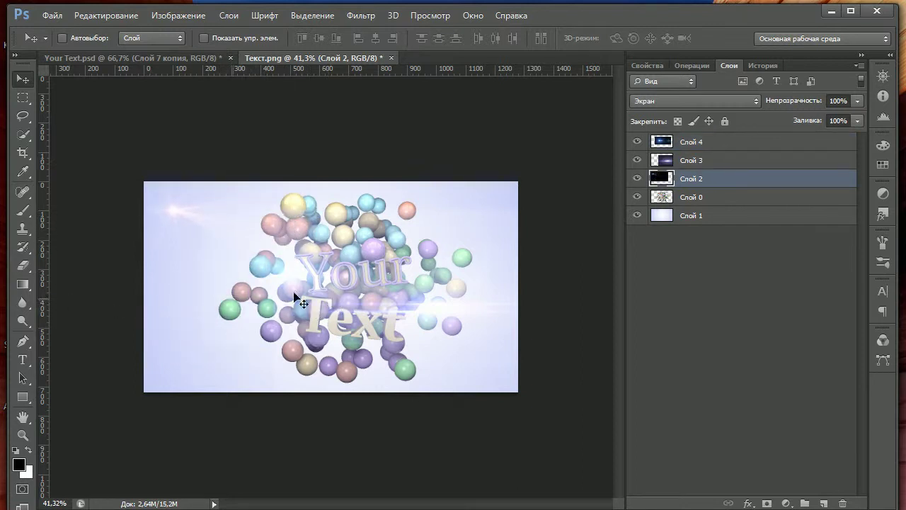
{"action": "left_click", "coordinate": [685, 165]}
{"action": "mouse_move", "coordinate": [442, 320]}
{"action": "left_mouse_down"}
{"action": "mouse_move", "coordinate": [428, 360]}
{"action": "mouse_move", "coordinate": [404, 358]}
{"action": "left_mouse_up"}
Step: Squash the Слой 3 light streak to about 55% height and widen it to 137%
{"action": "key", "text": "ctrl+t"}
{"action": "left_click_drag", "start_coordinate": [361, 238], "coordinate": [362, 324]}
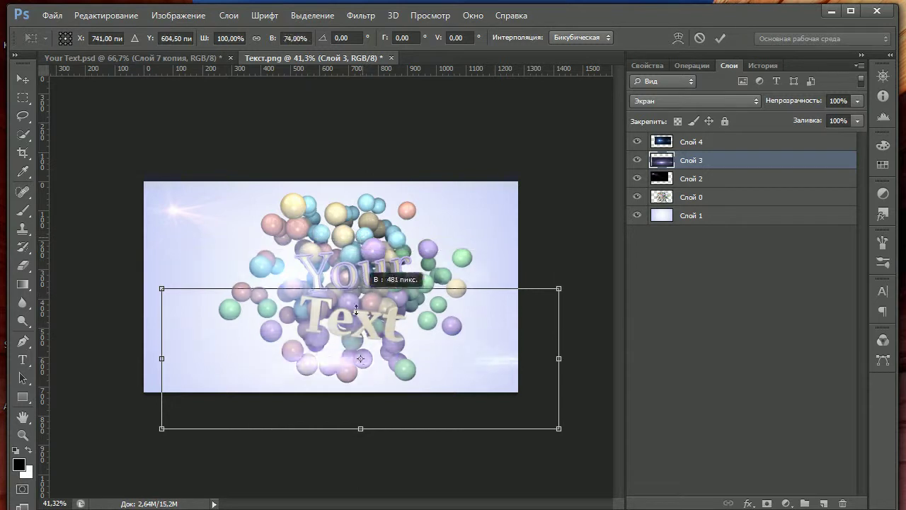
{"action": "left_click_drag", "start_coordinate": [560, 375], "coordinate": [706, 376]}
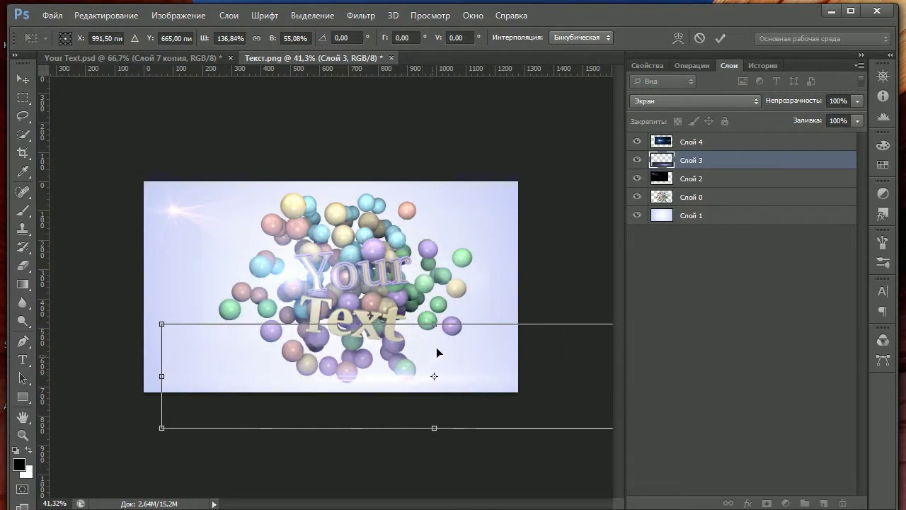
{"action": "left_click_drag", "start_coordinate": [437, 354], "coordinate": [453, 318]}
{"action": "left_click", "coordinate": [720, 37]}
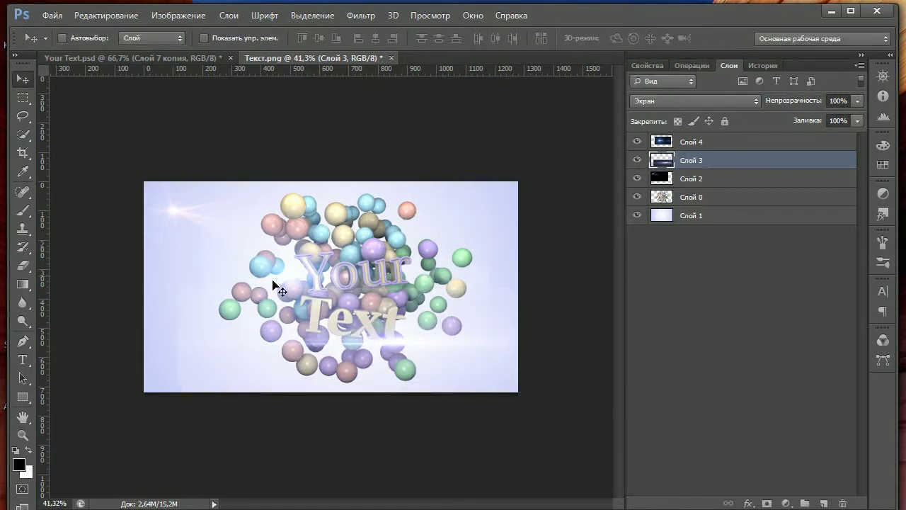
Step: Set up the Eraser with a large 270 px, 0% hardness soft brush
{"action": "left_click", "coordinate": [23, 265]}
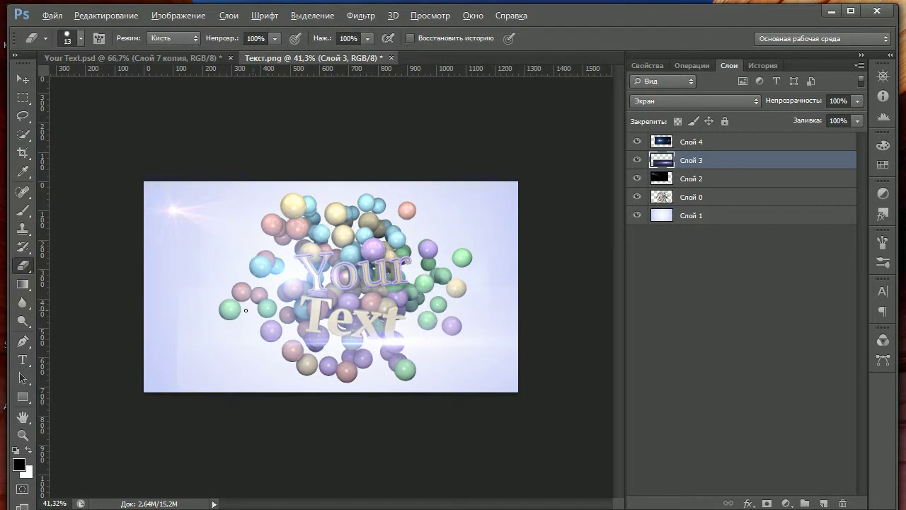
{"action": "right_click_drag", "start_coordinate": [242, 306], "coordinate": [282, 287], "text": "alt"}
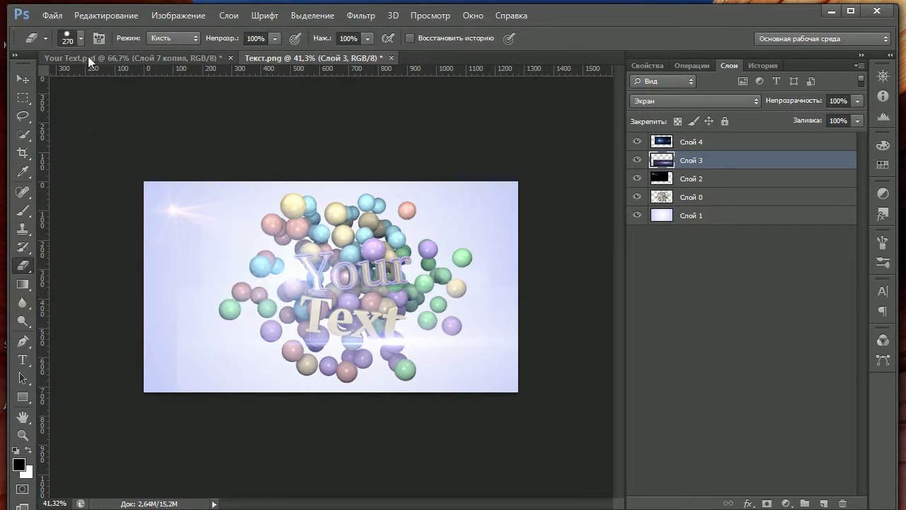
{"action": "left_click", "coordinate": [81, 38]}
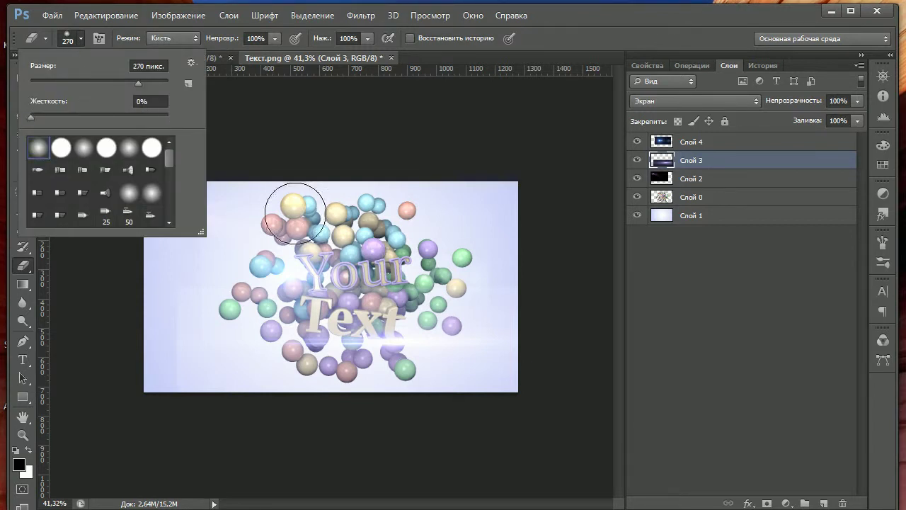
{"action": "left_click", "coordinate": [359, 183]}
{"action": "left_click", "coordinate": [81, 38]}
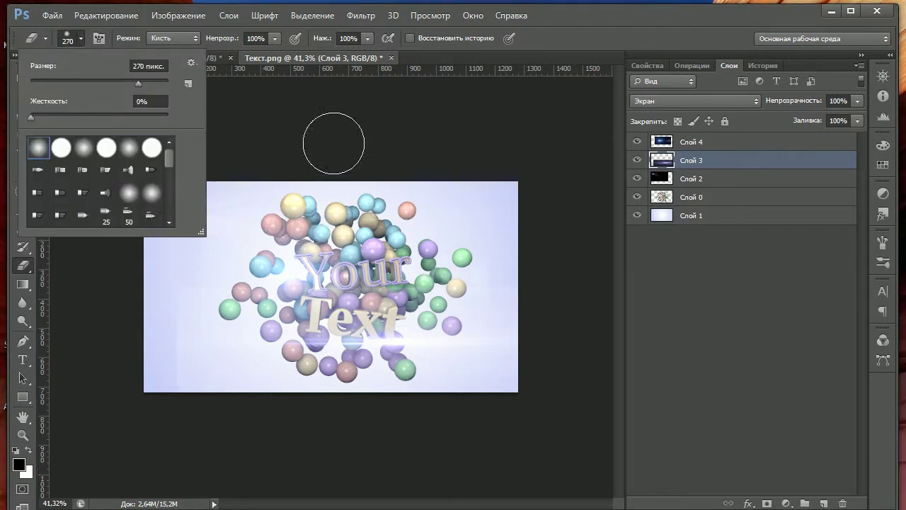
{"action": "left_click", "coordinate": [411, 172]}
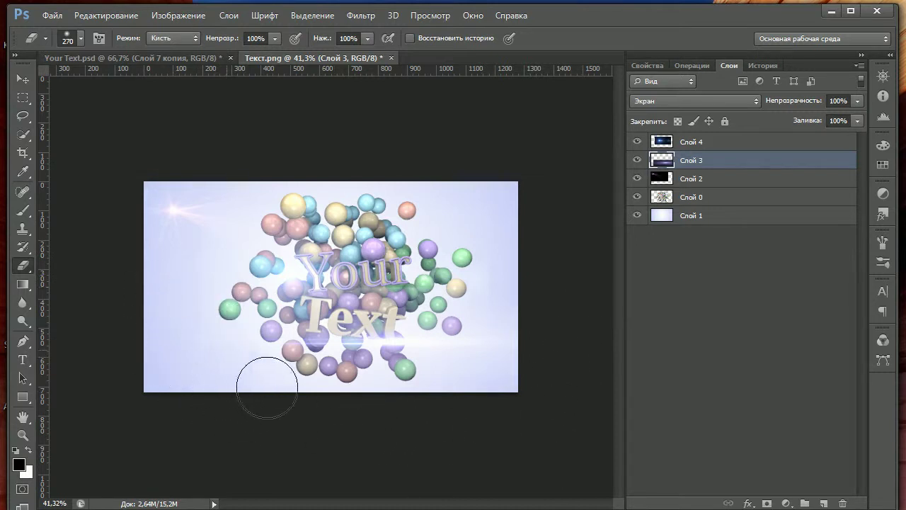
Step: Erase the unwanted edges of the Слой 2 and Слой 4 flares, then reselect Слой 0
{"action": "left_click", "coordinate": [669, 181]}
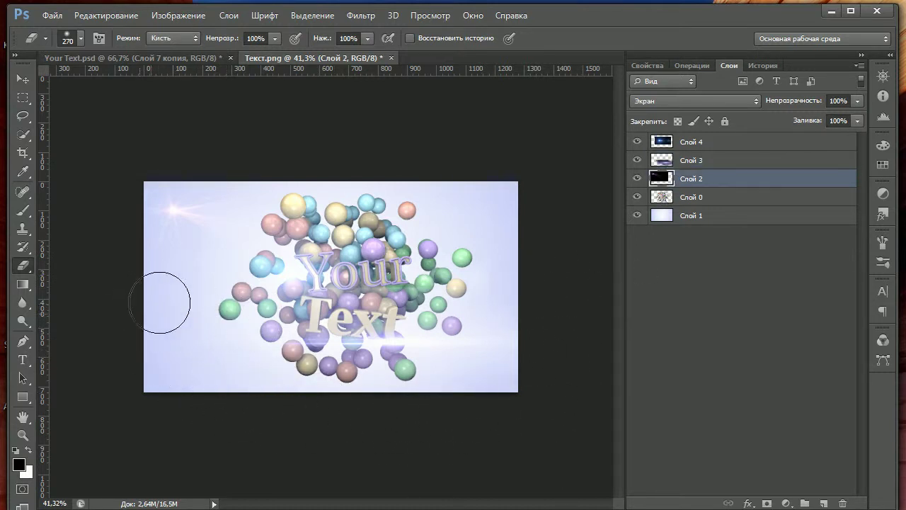
{"action": "left_click_drag", "start_coordinate": [418, 276], "coordinate": [425, 203]}
{"action": "left_click", "coordinate": [671, 163]}
{"action": "left_click", "coordinate": [689, 141]}
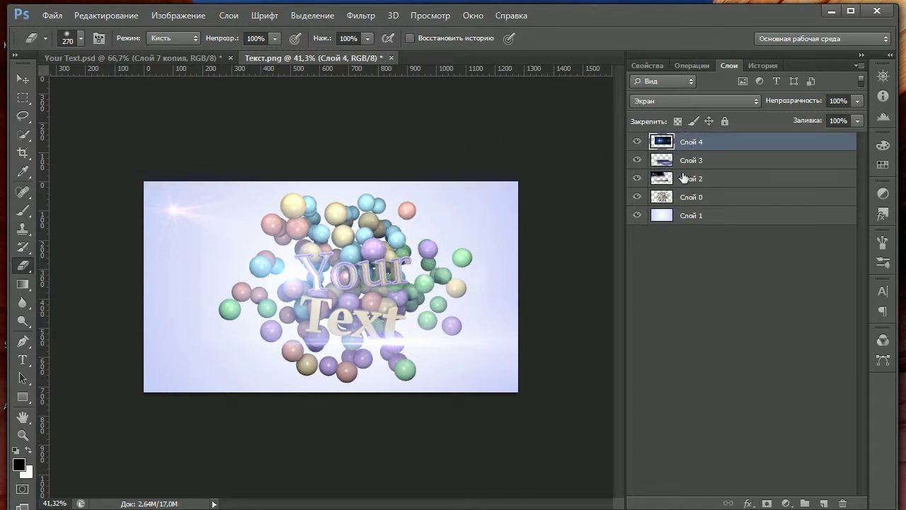
{"action": "left_click", "coordinate": [689, 178]}
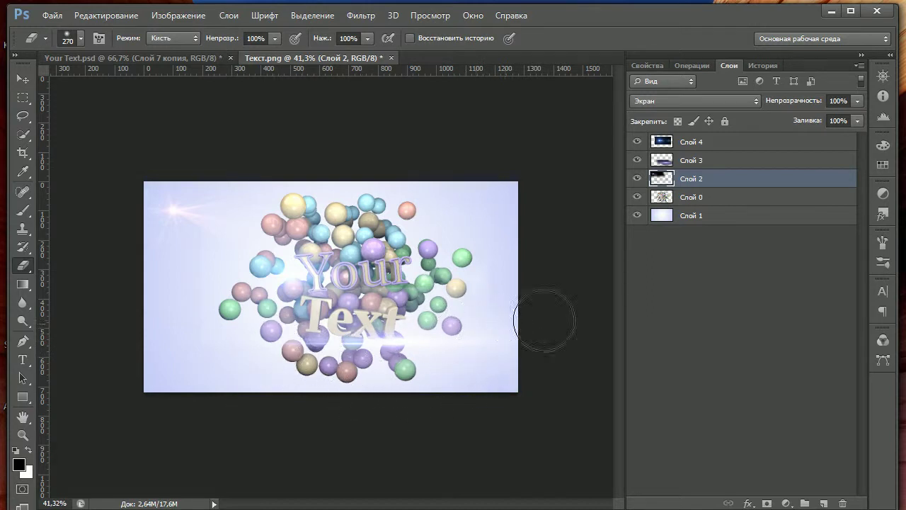
{"action": "left_click", "coordinate": [685, 142]}
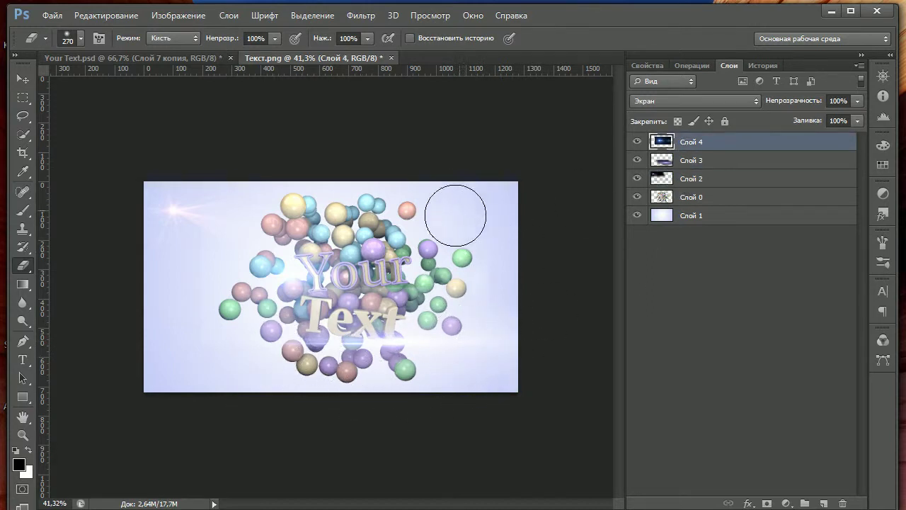
{"action": "left_click_drag", "start_coordinate": [260, 303], "coordinate": [203, 307]}
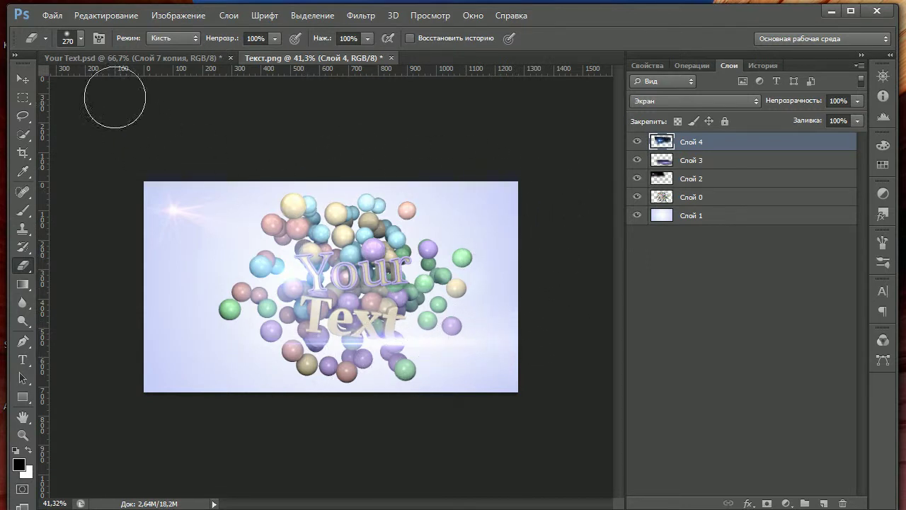
{"action": "left_click", "coordinate": [23, 79]}
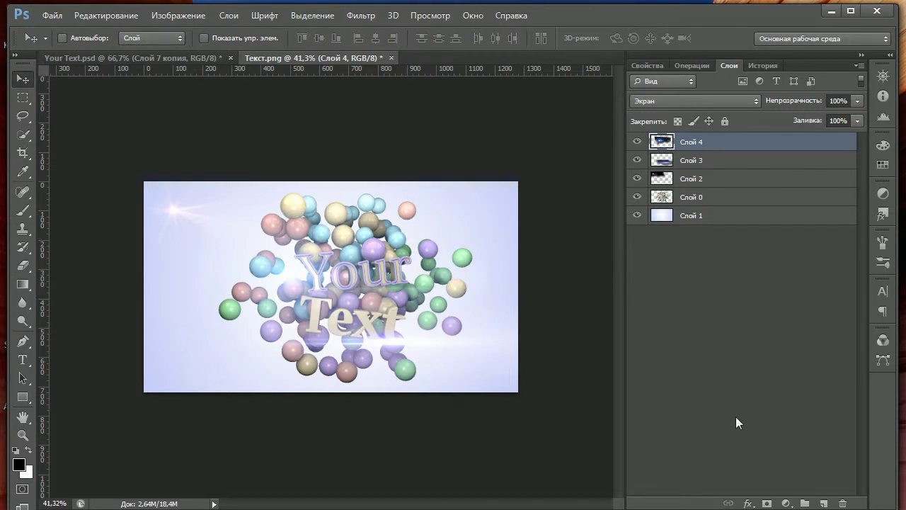
{"action": "left_click", "coordinate": [734, 198]}
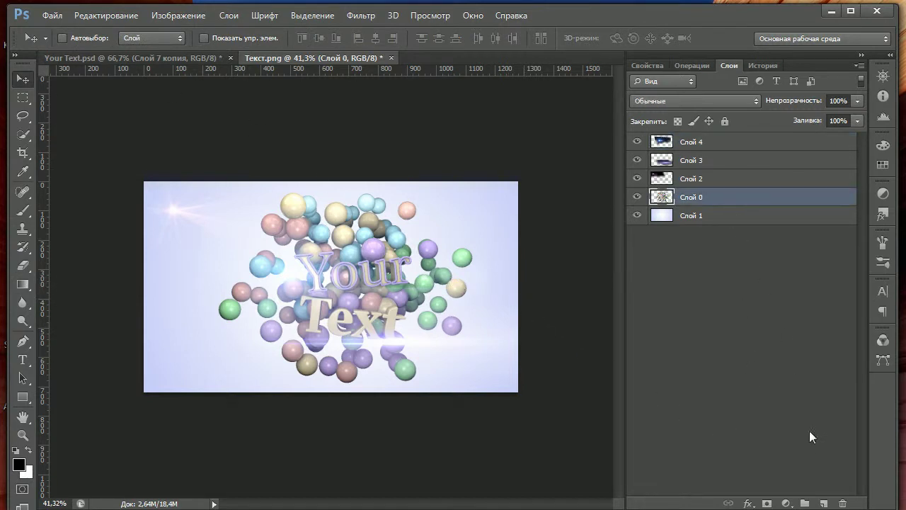
Step: Fade Слой 0 to 55% fill and add a Black & White adjustment layer
{"action": "left_click_drag", "start_coordinate": [811, 121], "coordinate": [782, 121]}
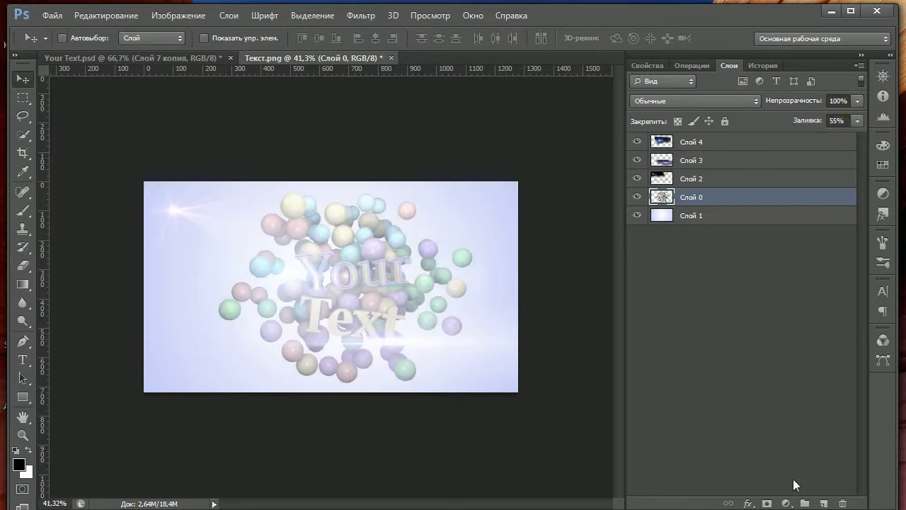
{"action": "left_click", "coordinate": [786, 503]}
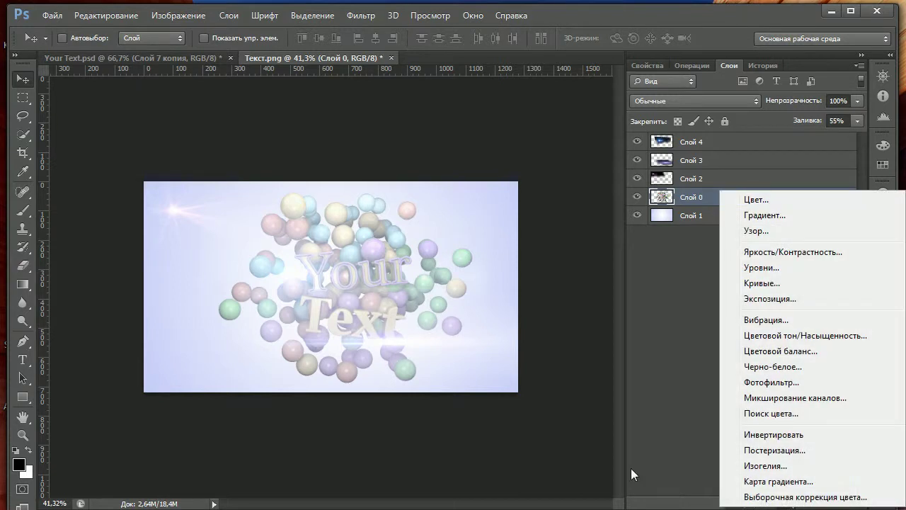
{"action": "key", "text": "Escape"}
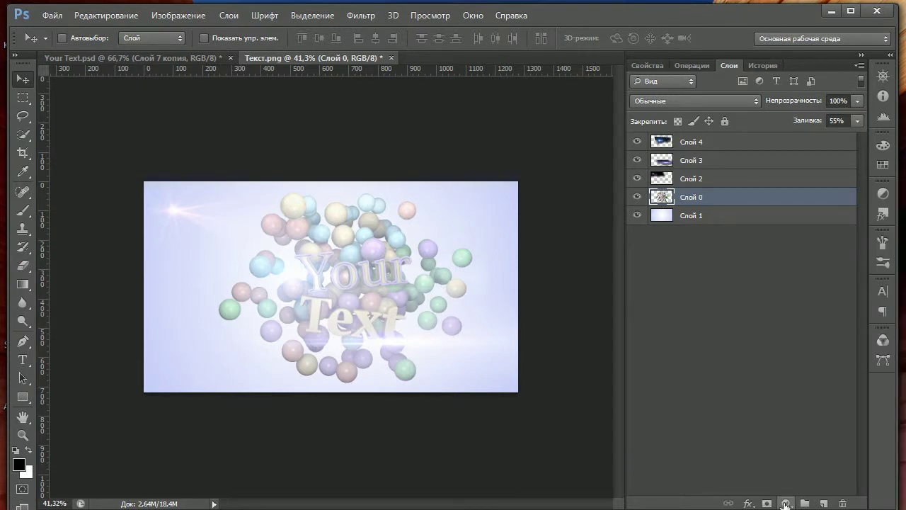
{"action": "left_click", "coordinate": [785, 504]}
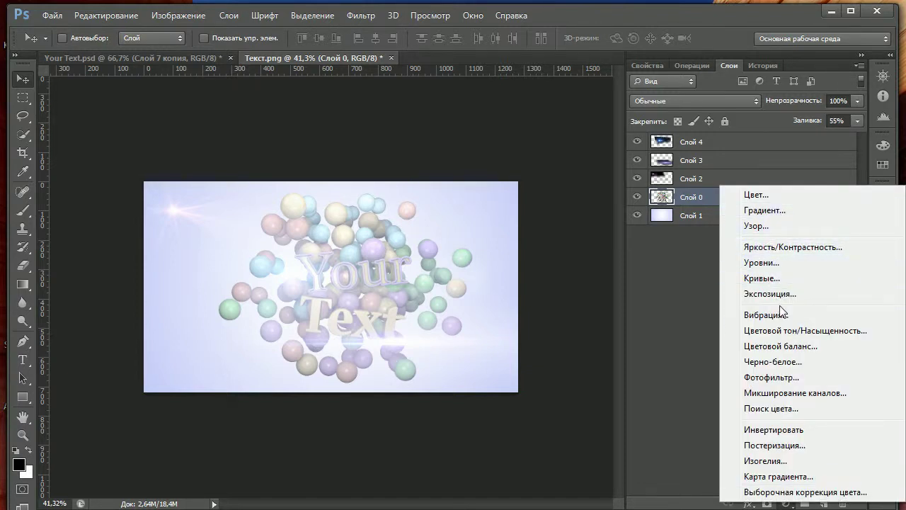
{"action": "left_click", "coordinate": [787, 361]}
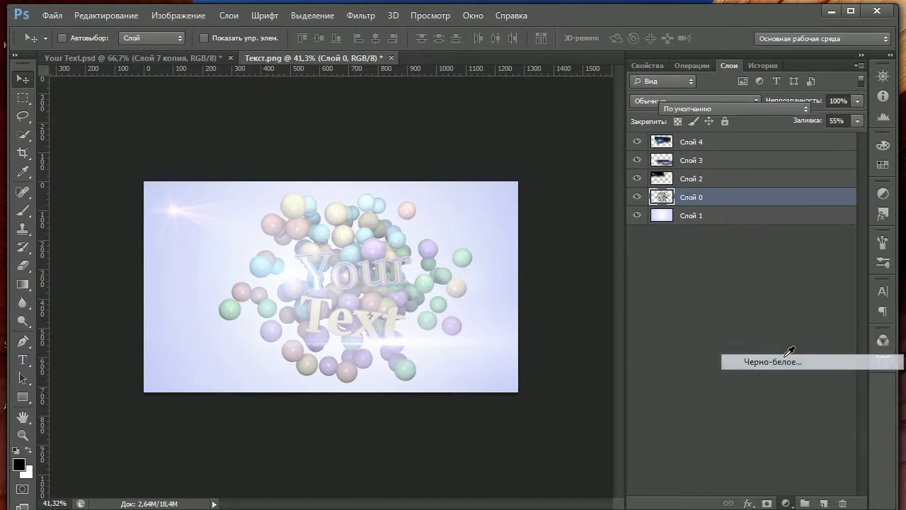
Step: Tweak the Black & White colour sliders, ending with Cyans near 47 and Blues near 20
{"action": "left_click_drag", "start_coordinate": [737, 219], "coordinate": [767, 225]}
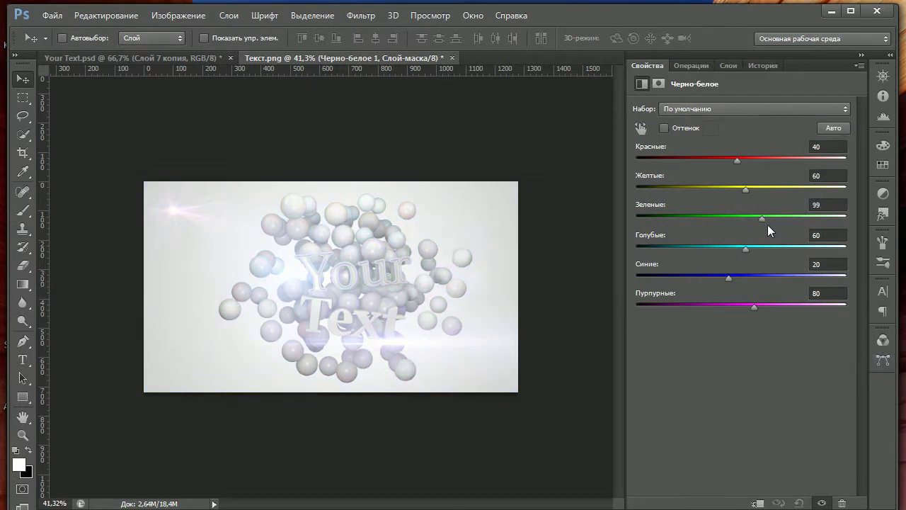
{"action": "left_click_drag", "start_coordinate": [746, 191], "coordinate": [755, 193]}
{"action": "left_click_drag", "start_coordinate": [737, 160], "coordinate": [753, 162]}
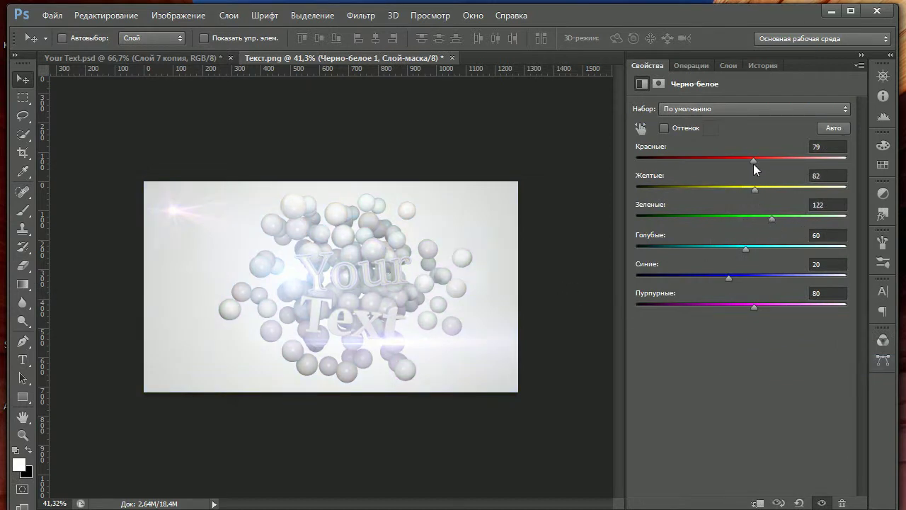
{"action": "left_click_drag", "start_coordinate": [745, 250], "coordinate": [760, 250]}
{"action": "mouse_move", "coordinate": [730, 277]}
{"action": "left_mouse_down"}
{"action": "mouse_move", "coordinate": [756, 280]}
{"action": "mouse_move", "coordinate": [706, 311]}
{"action": "mouse_move", "coordinate": [719, 308]}
{"action": "left_mouse_up"}
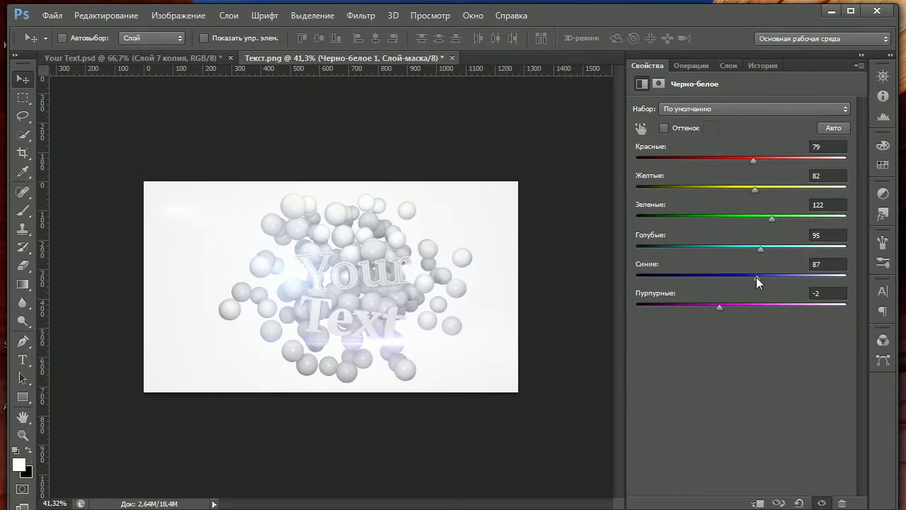
{"action": "left_click_drag", "start_coordinate": [756, 276], "coordinate": [729, 276]}
{"action": "left_click_drag", "start_coordinate": [763, 249], "coordinate": [740, 250]}
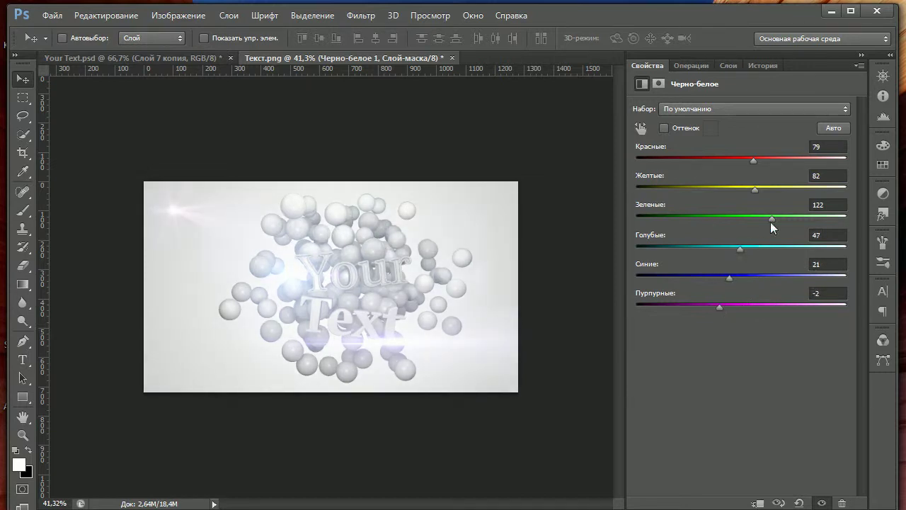
{"action": "left_click_drag", "start_coordinate": [752, 218], "coordinate": [723, 218]}
{"action": "left_click_drag", "start_coordinate": [755, 190], "coordinate": [757, 190]}
Step: Try a faint 4% fill, then reset Слой 0's fill to 100%
{"action": "left_click", "coordinate": [728, 65]}
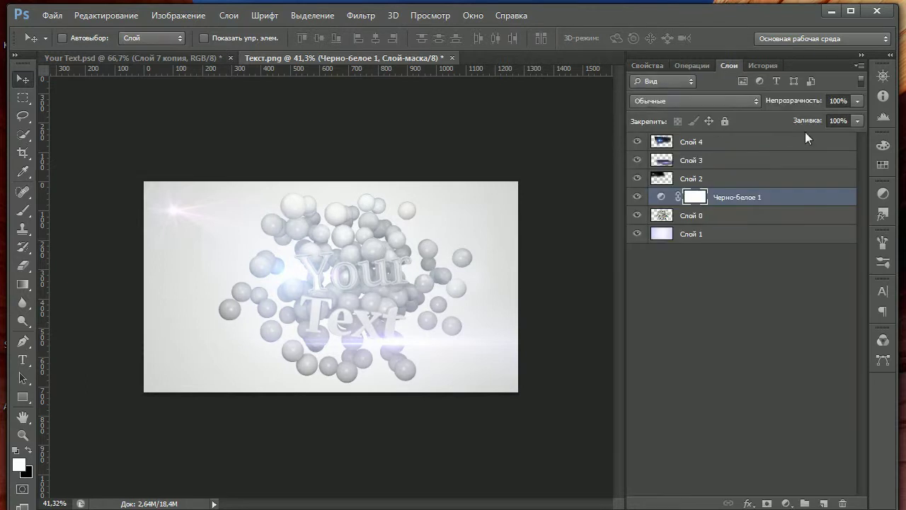
{"action": "left_click_drag", "start_coordinate": [807, 121], "coordinate": [747, 119]}
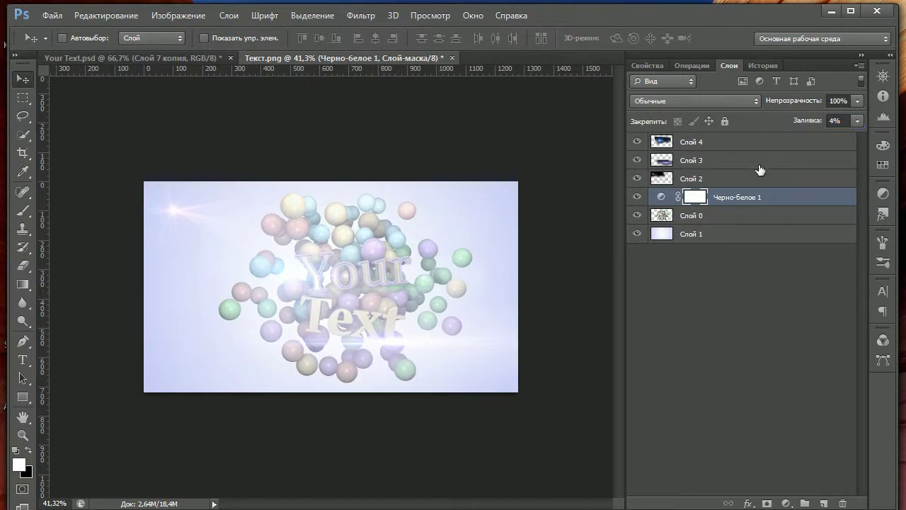
{"action": "left_click", "coordinate": [712, 217]}
{"action": "left_click", "coordinate": [837, 120]}
{"action": "type", "text": "100"}
{"action": "key", "text": "Return"}
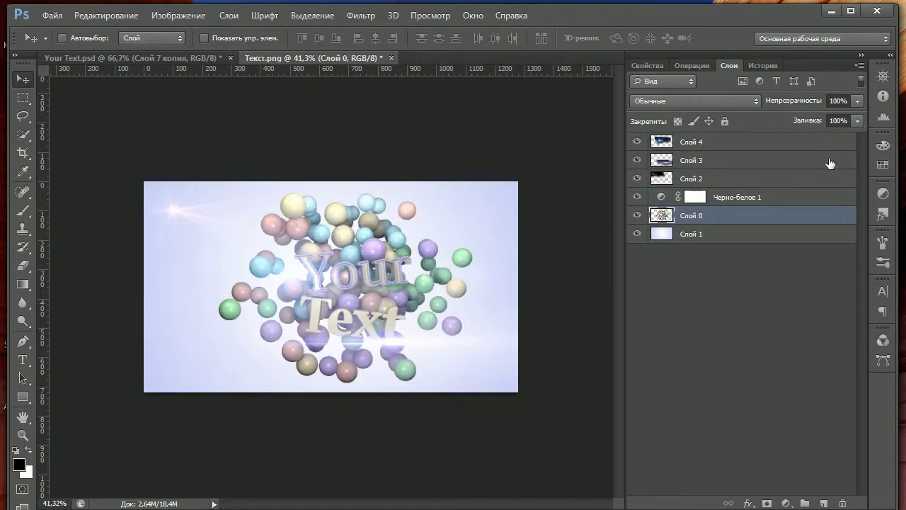
Step: Compare Черно-белое 1 at different fill amounts and settle it at 22%
{"action": "left_click", "coordinate": [737, 197]}
{"action": "left_click", "coordinate": [837, 121]}
{"action": "type", "text": "100"}
{"action": "key", "text": "Return"}
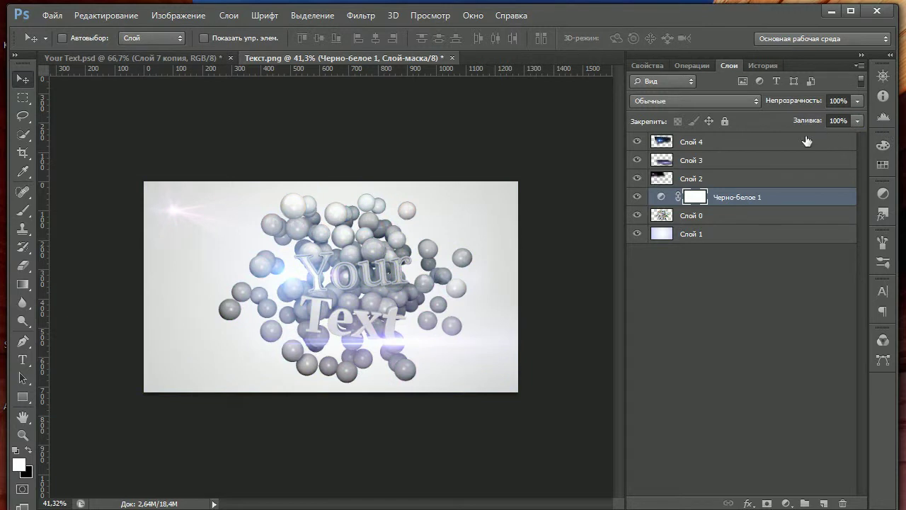
{"action": "left_click_drag", "start_coordinate": [811, 125], "coordinate": [741, 123]}
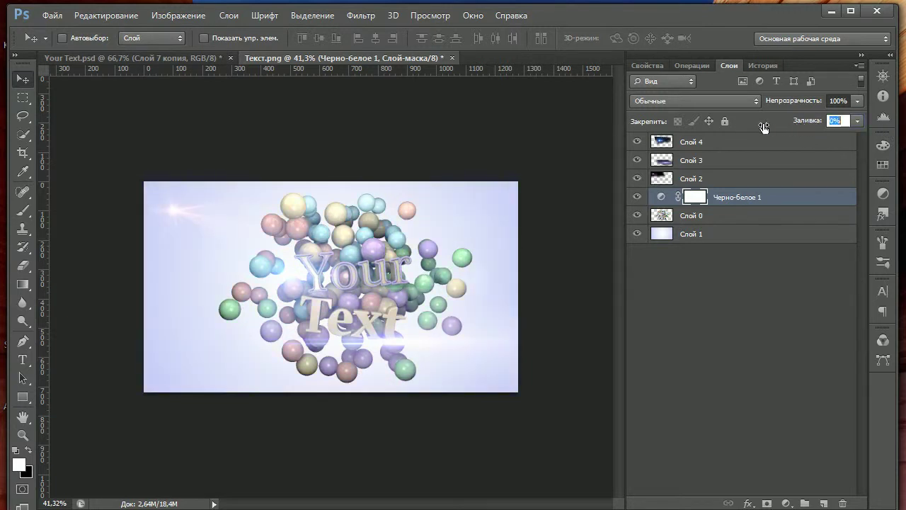
{"action": "left_click", "coordinate": [638, 199]}
{"action": "left_click", "coordinate": [638, 199]}
{"action": "mouse_move", "coordinate": [815, 102]}
{"action": "left_mouse_down"}
{"action": "mouse_move", "coordinate": [793, 103]}
{"action": "mouse_move", "coordinate": [815, 125]}
{"action": "left_mouse_up"}
Step: Retune Черно-белое 1's cyan, green, yellow and red sliders, with magentas at 84
{"action": "left_click", "coordinate": [648, 66]}
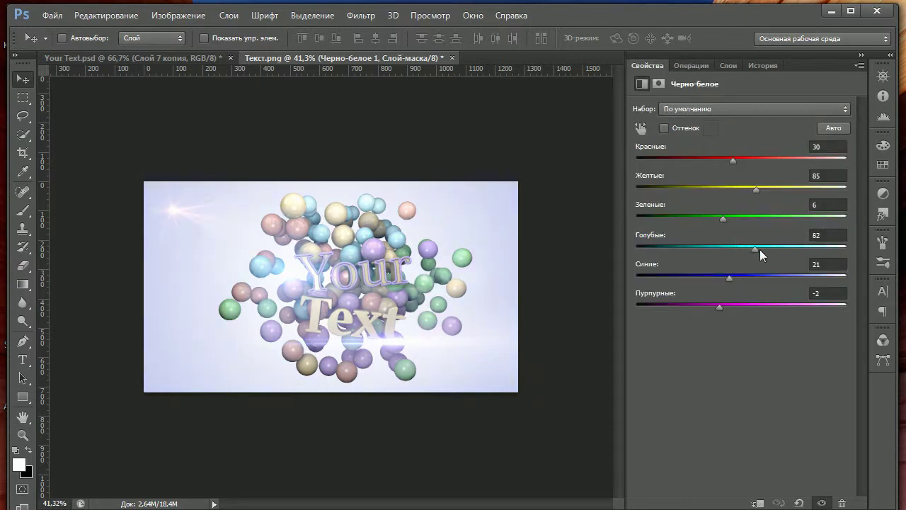
{"action": "mouse_move", "coordinate": [760, 250]}
{"action": "left_mouse_down"}
{"action": "mouse_move", "coordinate": [668, 246]}
{"action": "mouse_move", "coordinate": [767, 263]}
{"action": "mouse_move", "coordinate": [624, 260]}
{"action": "mouse_move", "coordinate": [828, 259]}
{"action": "mouse_move", "coordinate": [603, 258]}
{"action": "left_mouse_up"}
{"action": "left_click_drag", "start_coordinate": [667, 252], "coordinate": [760, 257]}
{"action": "left_click_drag", "start_coordinate": [667, 214], "coordinate": [726, 218]}
{"action": "left_click_drag", "start_coordinate": [755, 191], "coordinate": [717, 192]}
{"action": "mouse_move", "coordinate": [733, 161]}
{"action": "left_mouse_down"}
{"action": "mouse_move", "coordinate": [686, 158]}
{"action": "mouse_move", "coordinate": [735, 173]}
{"action": "left_mouse_up"}
{"action": "left_click_drag", "start_coordinate": [727, 304], "coordinate": [806, 308]}
{"action": "left_click_drag", "start_coordinate": [629, 311], "coordinate": [770, 314]}
Step: Move Черно-белое 1 to the top of the stack, then back above Слой 0
{"action": "left_click", "coordinate": [726, 65]}
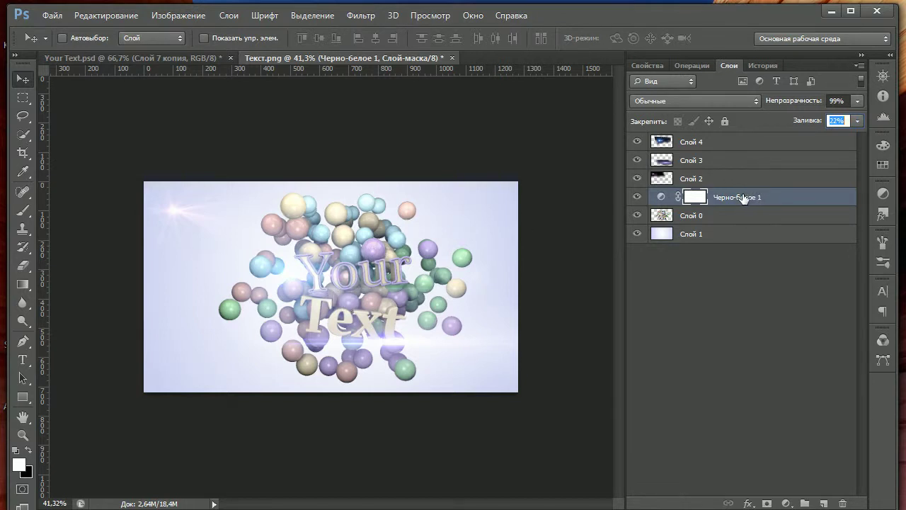
{"action": "mouse_move", "coordinate": [733, 200]}
{"action": "left_mouse_down"}
{"action": "mouse_move", "coordinate": [749, 136]}
{"action": "mouse_move", "coordinate": [740, 143]}
{"action": "left_mouse_up"}
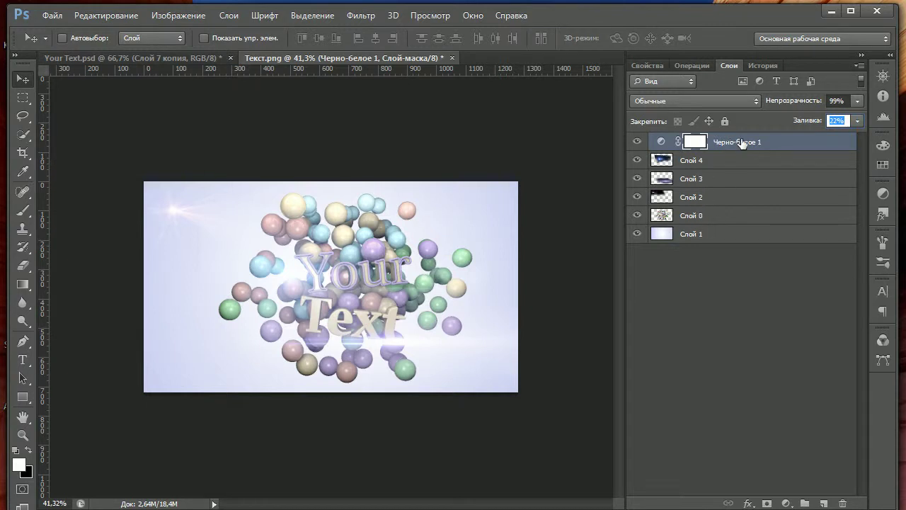
{"action": "mouse_move", "coordinate": [740, 144]}
{"action": "left_mouse_down"}
{"action": "mouse_move", "coordinate": [742, 206]}
{"action": "mouse_move", "coordinate": [753, 213]}
{"action": "left_mouse_up"}
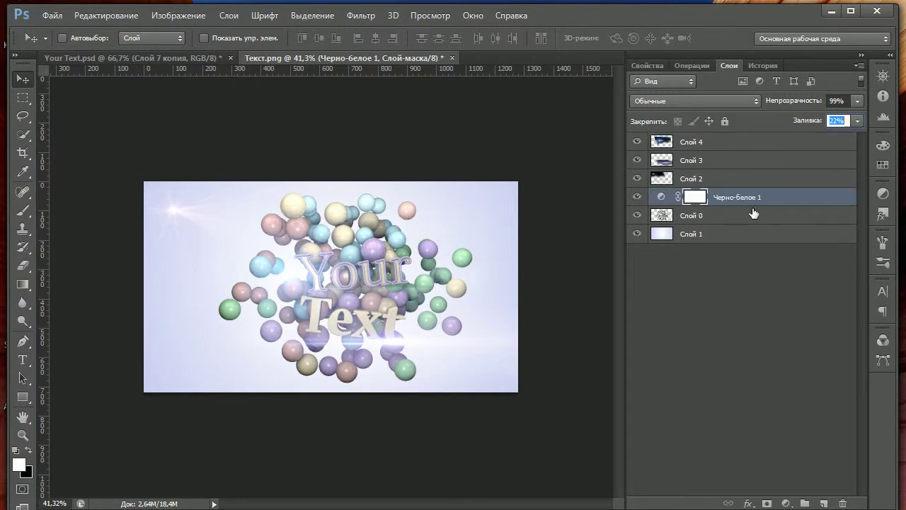
{"action": "left_click", "coordinate": [786, 502]}
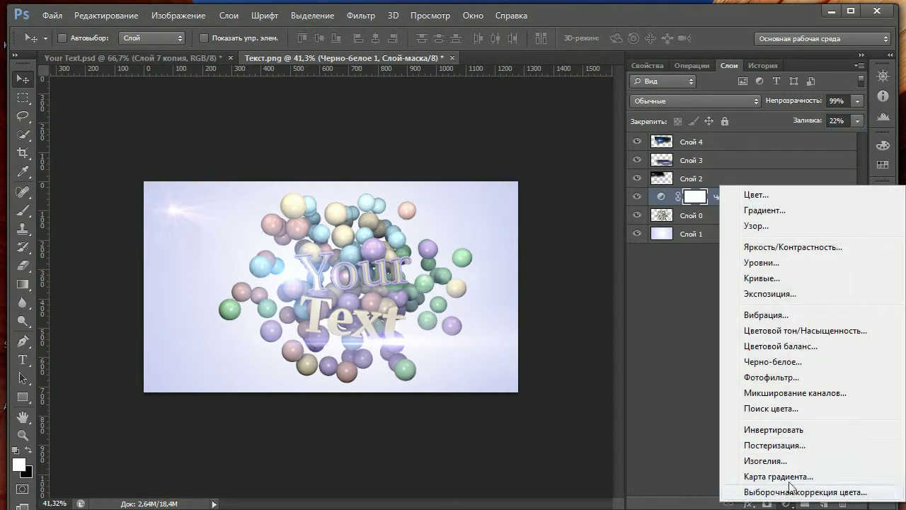
Step: Add a Curves adjustment with a lowered shadow point and raised highlight point
{"action": "left_click", "coordinate": [773, 280]}
{"action": "left_click_drag", "start_coordinate": [712, 281], "coordinate": [736, 285]}
{"action": "left_click_drag", "start_coordinate": [819, 182], "coordinate": [796, 186]}
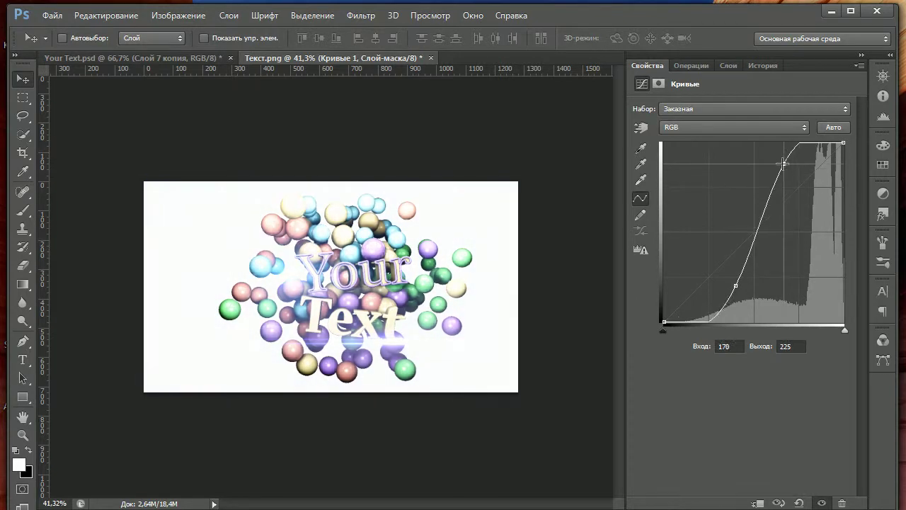
{"action": "left_click_drag", "start_coordinate": [735, 286], "coordinate": [731, 285]}
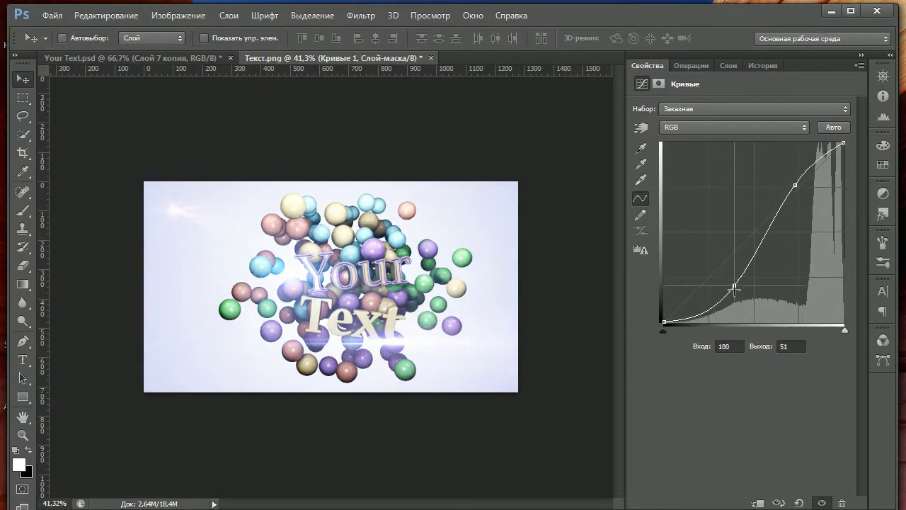
{"action": "scroll", "coordinate": [380, 294], "scroll_direction": "up", "scroll_amount": 2, "text": "alt"}
{"action": "scroll", "coordinate": [380, 294], "scroll_direction": "up", "scroll_amount": 2, "text": "alt"}
{"action": "scroll", "coordinate": [380, 294], "scroll_direction": "down", "scroll_amount": 2, "text": "alt"}
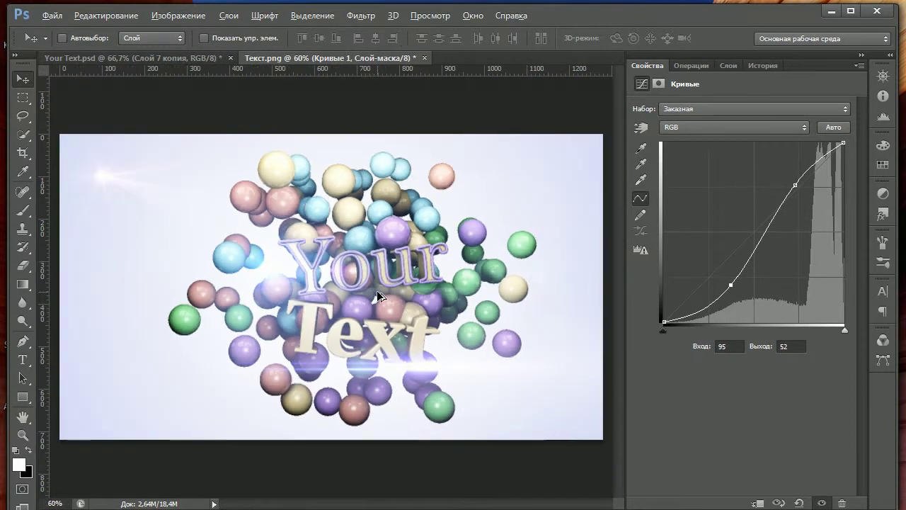
{"action": "left_click_drag", "start_coordinate": [731, 285], "coordinate": [720, 295]}
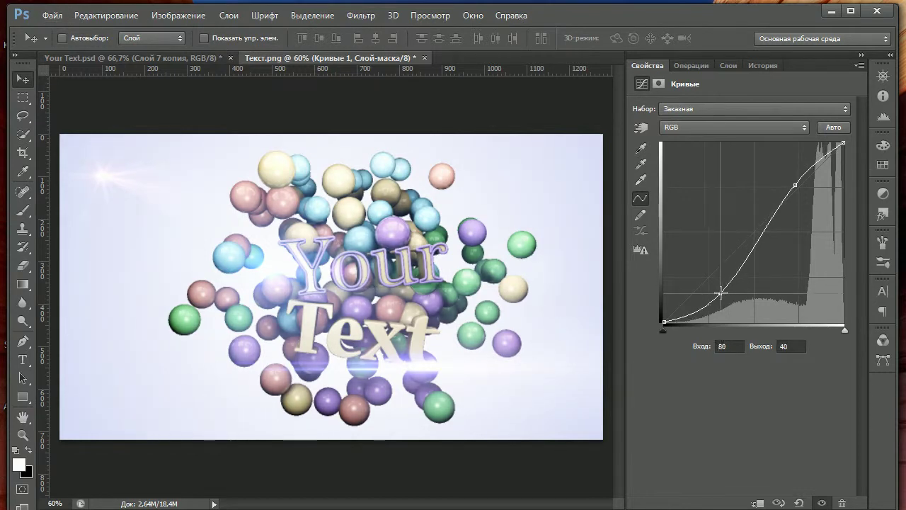
Step: Compare the image with the Кривые 1 adjustment hidden and shown
{"action": "left_click", "coordinate": [729, 65]}
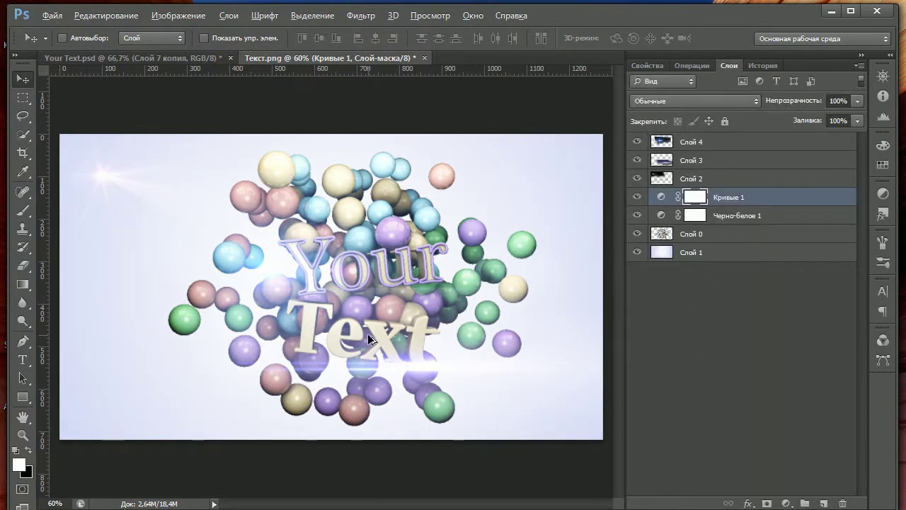
{"action": "scroll", "coordinate": [332, 291], "scroll_direction": "down", "scroll_amount": 2, "text": "alt"}
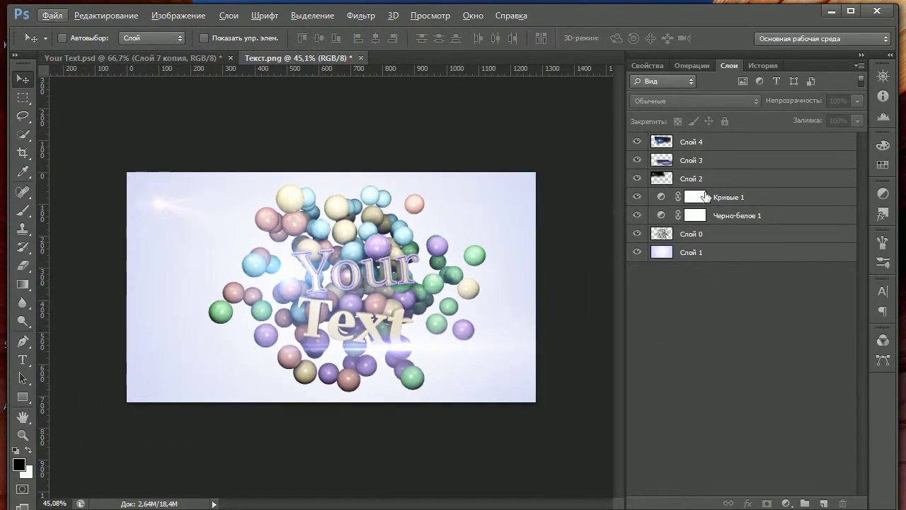
{"action": "left_click", "coordinate": [637, 197]}
{"action": "left_click", "coordinate": [638, 197]}
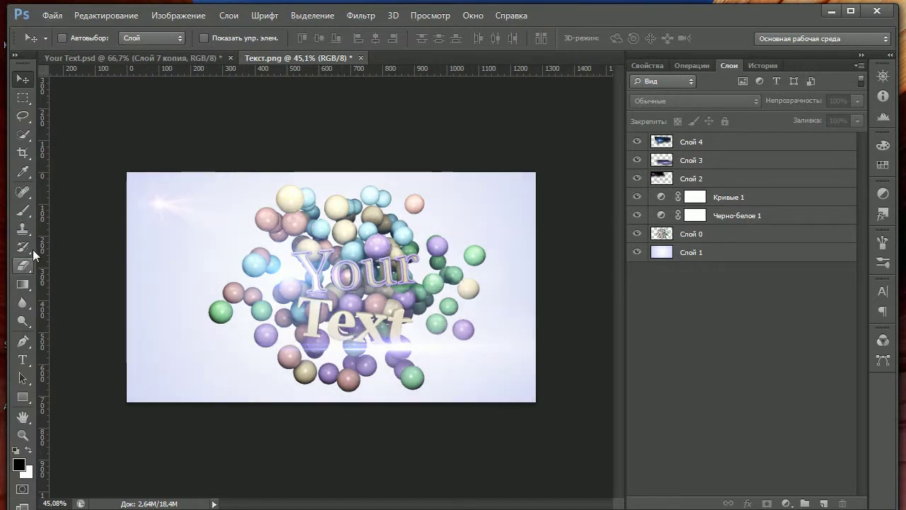
{"action": "left_click", "coordinate": [23, 210]}
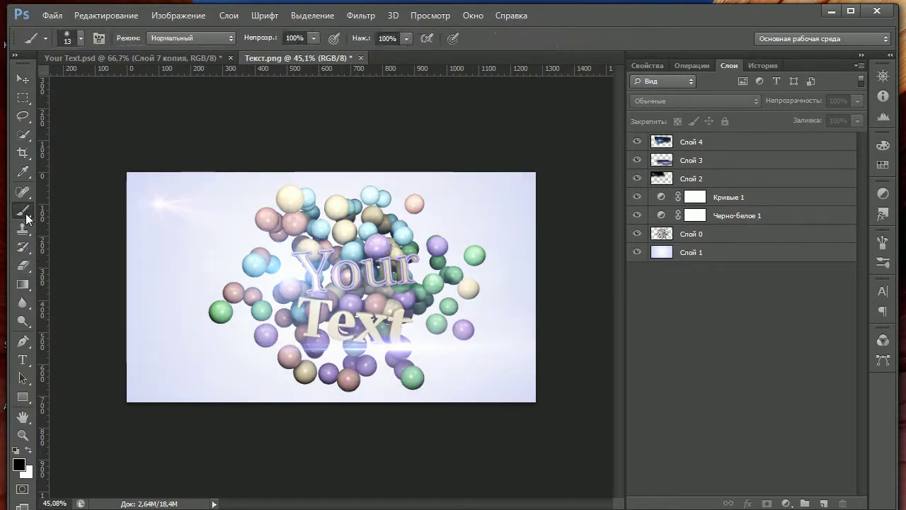
Step: Add a new empty layer on top and enlarge the brush to 186 px
{"action": "left_click", "coordinate": [823, 503]}
{"action": "left_click", "coordinate": [67, 38]}
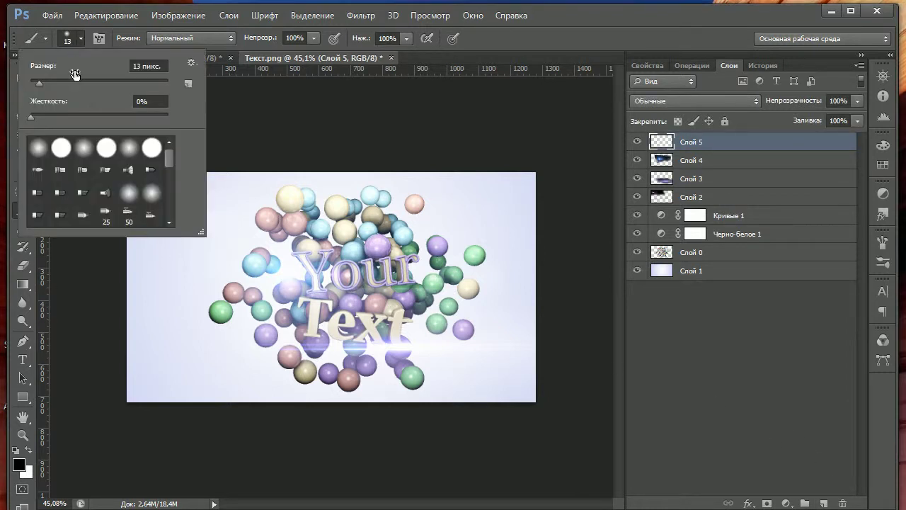
{"action": "left_click", "coordinate": [236, 133]}
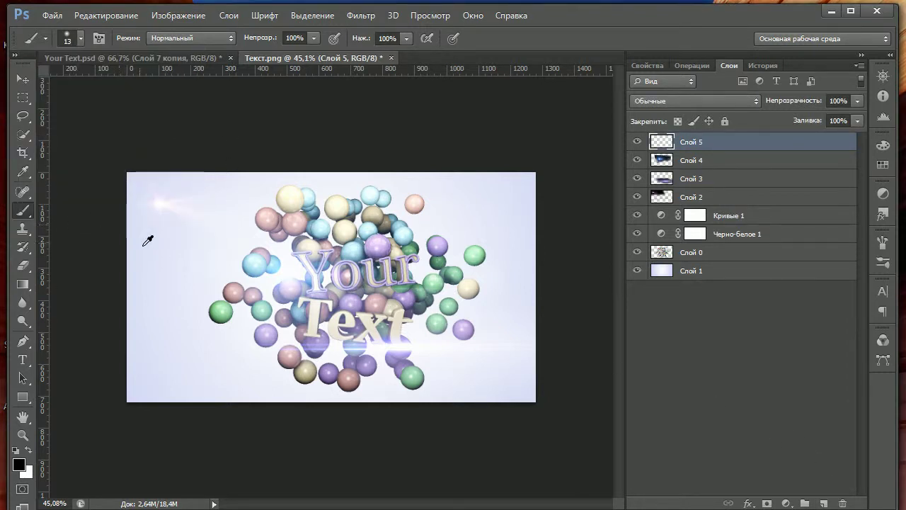
{"action": "right_click_drag", "start_coordinate": [161, 250], "coordinate": [183, 256], "text": "alt"}
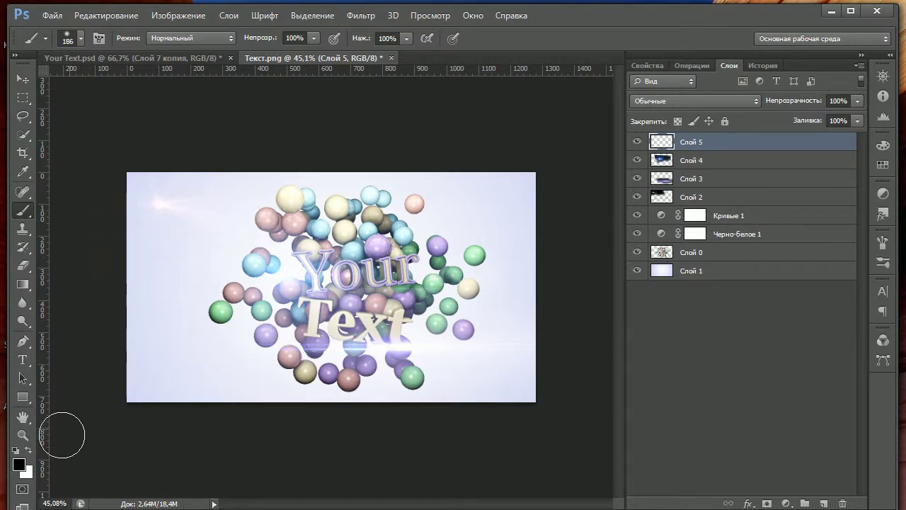
Step: Set the foreground colour to golden yellow daba3c
{"action": "left_click", "coordinate": [19, 465]}
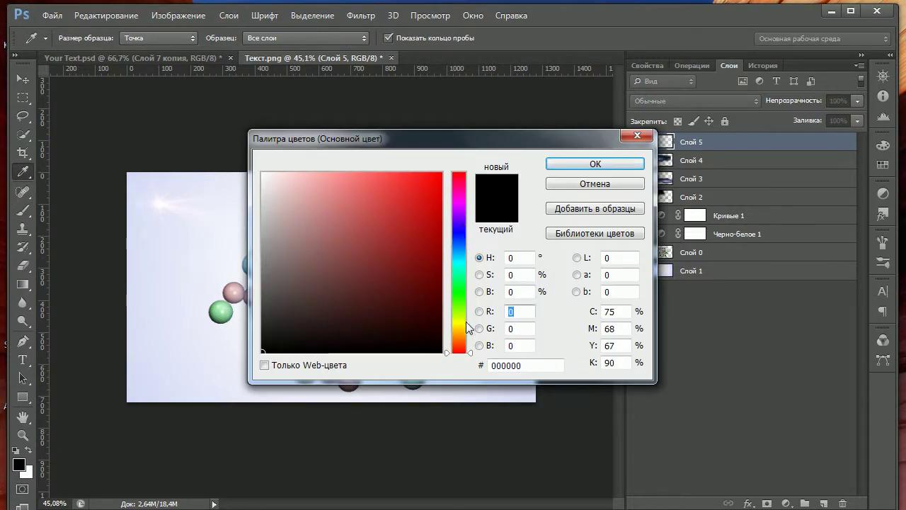
{"action": "left_click", "coordinate": [459, 325]}
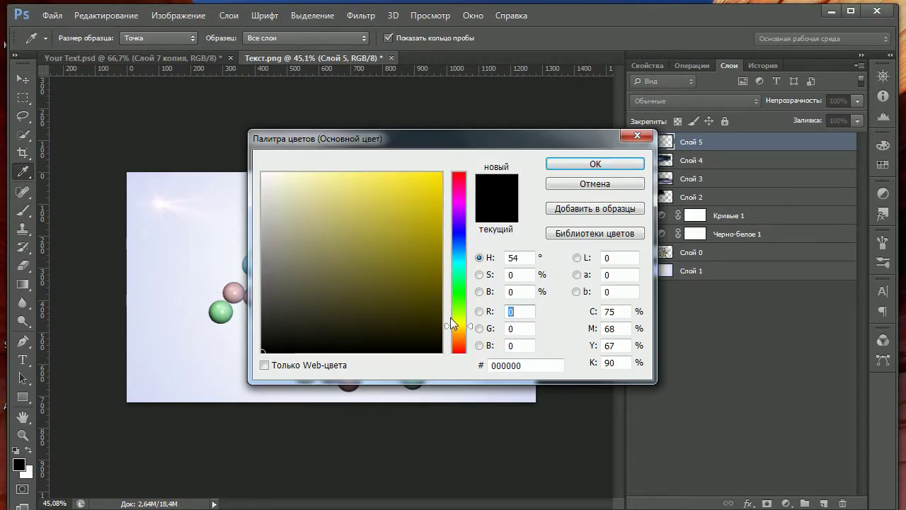
{"action": "mouse_move", "coordinate": [370, 204]}
{"action": "left_mouse_down"}
{"action": "mouse_move", "coordinate": [393, 215]}
{"action": "mouse_move", "coordinate": [392, 198]}
{"action": "left_mouse_up"}
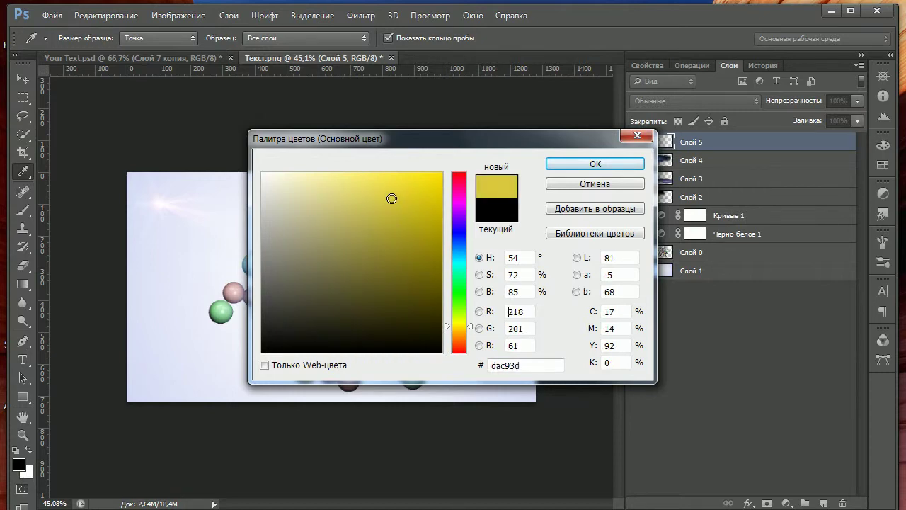
{"action": "left_click_drag", "start_coordinate": [463, 332], "coordinate": [463, 328]}
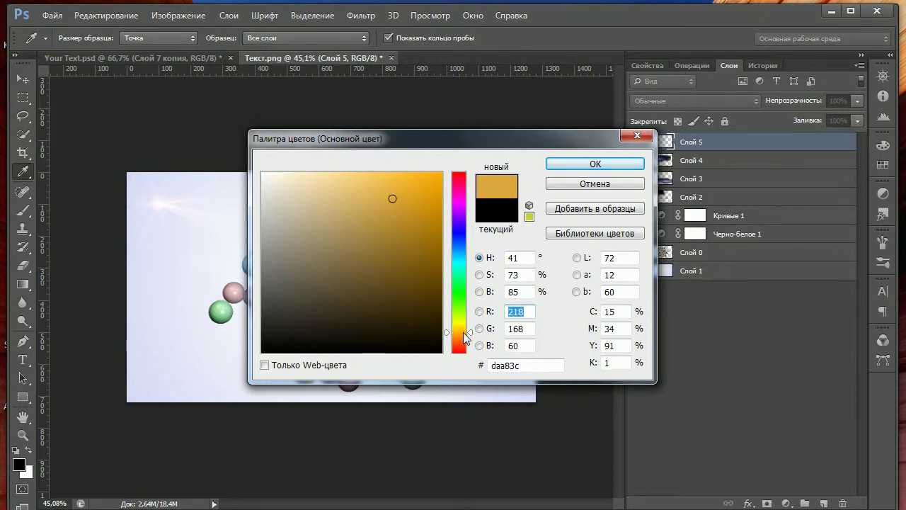
{"action": "left_click", "coordinate": [623, 164]}
Step: Zoom in on the word 'Your' and shrink the brush to 45 px
{"action": "key", "text": "b"}
{"action": "scroll", "coordinate": [318, 292], "scroll_direction": "up", "scroll_amount": 3, "text": "alt"}
{"action": "scroll", "coordinate": [318, 293], "scroll_direction": "up", "scroll_amount": 2, "text": "alt"}
{"action": "right_click_drag", "start_coordinate": [318, 287], "coordinate": [239, 281], "text": "alt"}
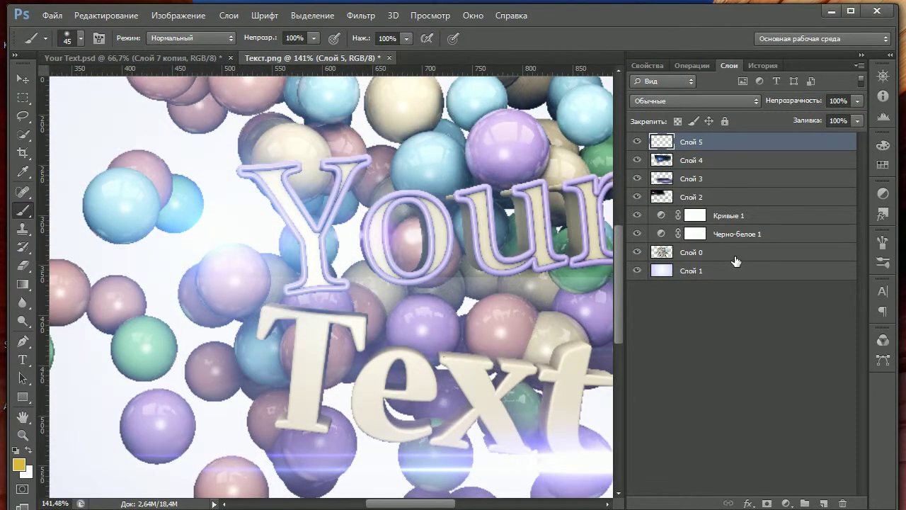
Step: Paint golden yellow over the whole word 'Your' on Слой 5
{"action": "left_click_drag", "start_coordinate": [257, 172], "coordinate": [307, 282]}
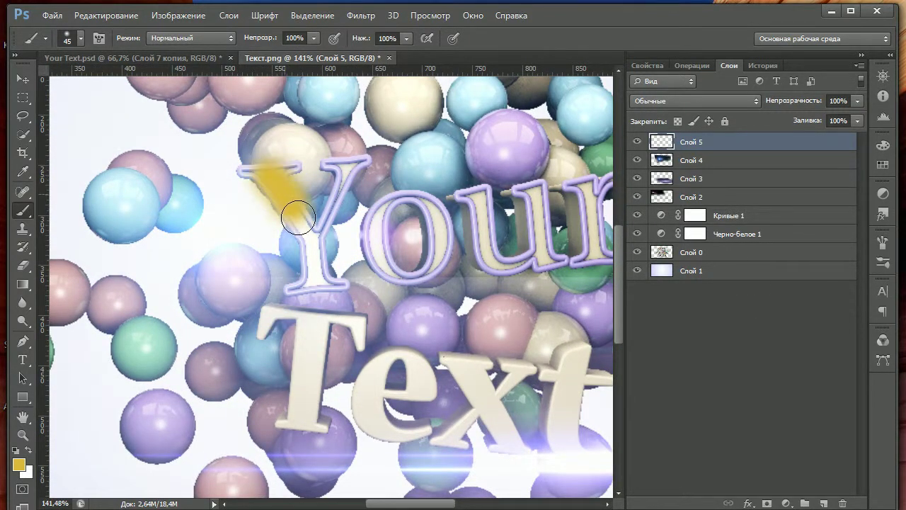
{"action": "left_click_drag", "start_coordinate": [343, 166], "coordinate": [317, 278]}
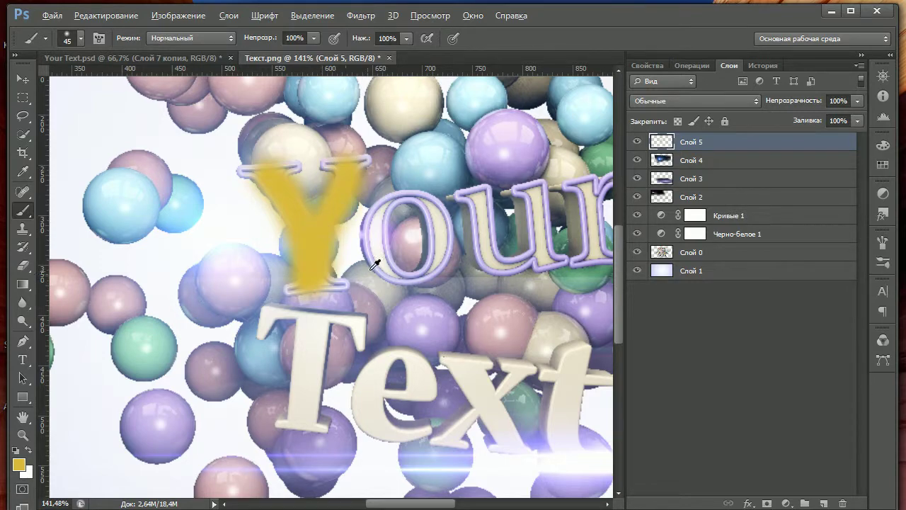
{"action": "scroll", "coordinate": [376, 266], "scroll_direction": "down", "scroll_amount": 2, "text": "alt"}
{"action": "scroll", "coordinate": [379, 281], "scroll_direction": "up", "scroll_amount": 1, "text": "alt"}
{"action": "mouse_move", "coordinate": [346, 241]}
{"action": "left_mouse_down"}
{"action": "mouse_move", "coordinate": [333, 267]}
{"action": "mouse_move", "coordinate": [352, 289]}
{"action": "mouse_move", "coordinate": [368, 255]}
{"action": "mouse_move", "coordinate": [391, 244]}
{"action": "mouse_move", "coordinate": [397, 265]}
{"action": "mouse_move", "coordinate": [435, 286]}
{"action": "mouse_move", "coordinate": [454, 244]}
{"action": "mouse_move", "coordinate": [464, 280]}
{"action": "mouse_move", "coordinate": [497, 237]}
{"action": "left_mouse_up"}
Step: Preview blend modes and set Слой 5 to Overlay (Перекрытие)
{"action": "left_click", "coordinate": [670, 103]}
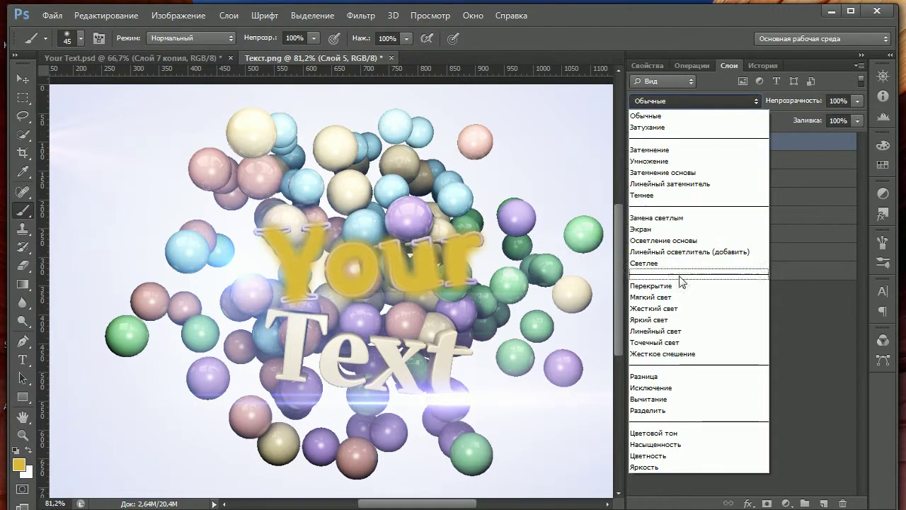
{"action": "left_click", "coordinate": [673, 280]}
{"action": "key", "text": "Down"}
{"action": "key", "text": "Down"}
{"action": "key", "text": "Up"}
{"action": "key", "text": "Up"}
{"action": "key", "text": "Up"}
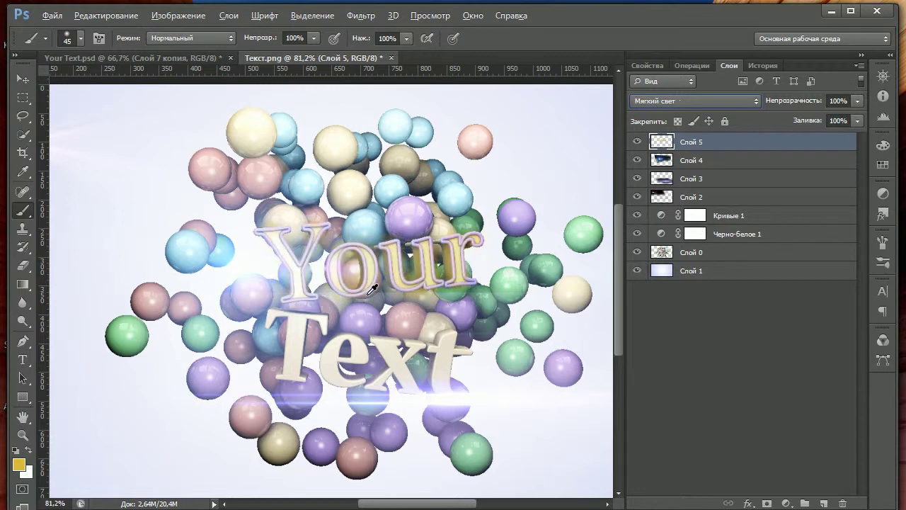
{"action": "key", "text": "Up"}
{"action": "key", "text": "Down"}
{"action": "key", "text": "Down"}
{"action": "key", "text": "Down"}
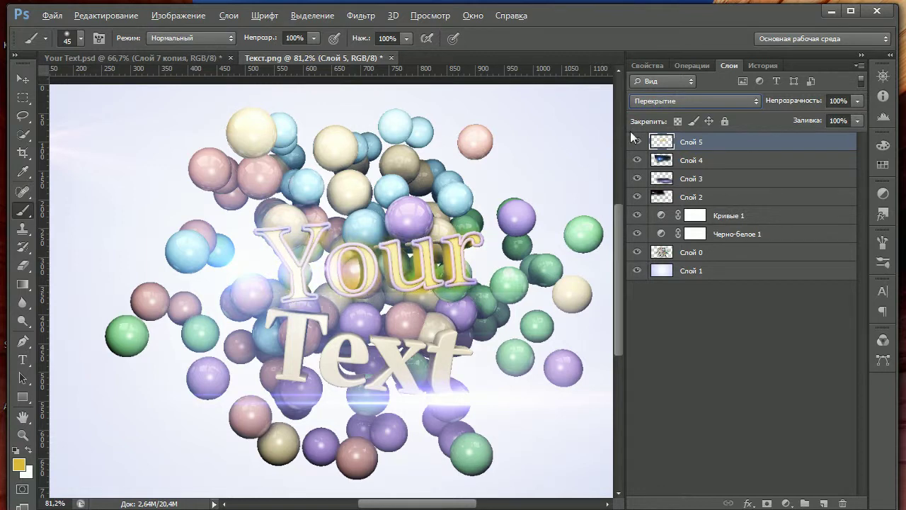
{"action": "left_click", "coordinate": [698, 100]}
{"action": "left_click", "coordinate": [757, 335]}
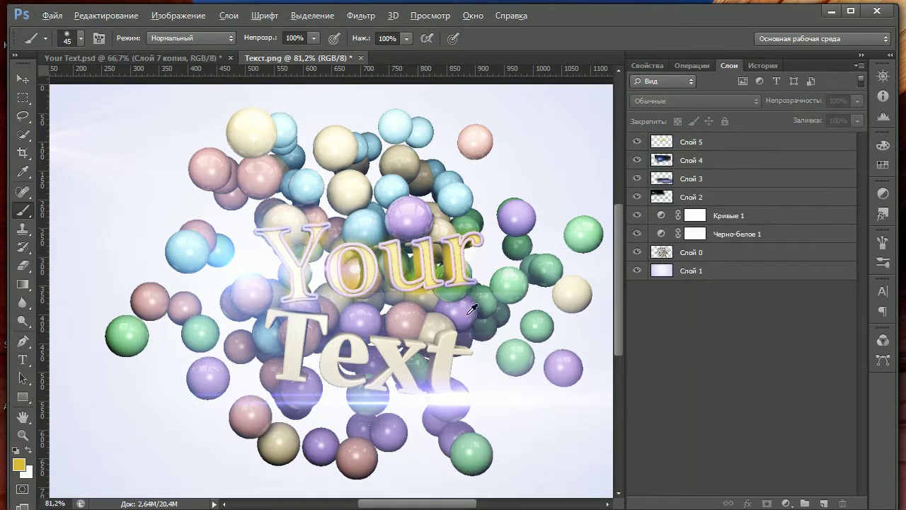
{"action": "key", "text": "alt+["}
{"action": "key", "text": "alt"}
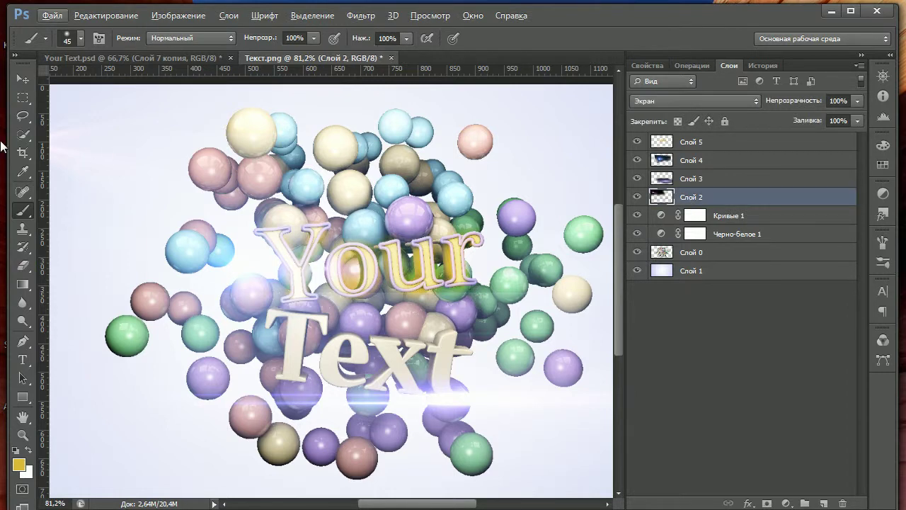
{"action": "left_click", "coordinate": [636, 142]}
{"action": "left_click", "coordinate": [637, 142]}
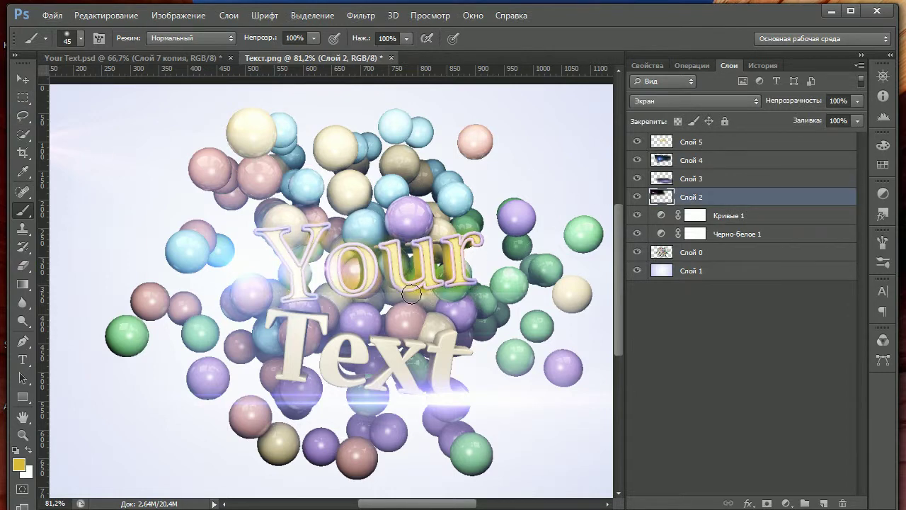
{"action": "left_click", "coordinate": [23, 265]}
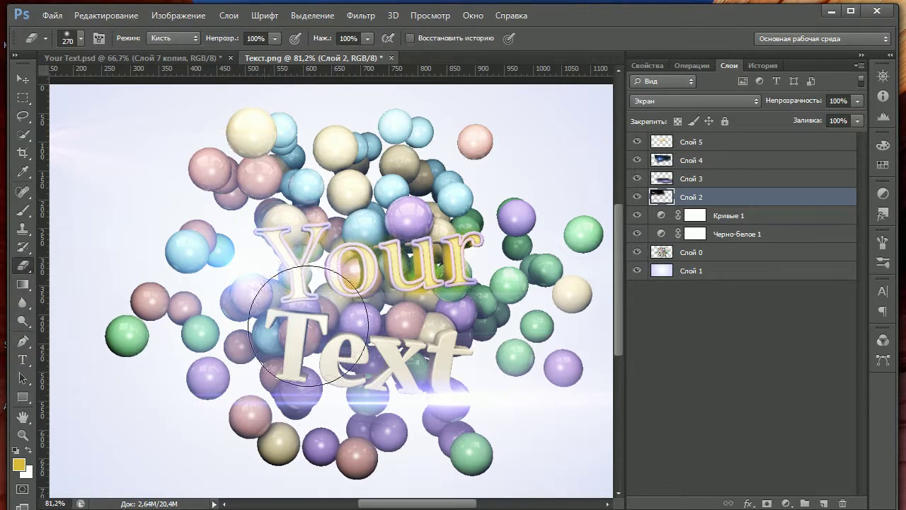
{"action": "right_click_drag", "start_coordinate": [471, 340], "coordinate": [420, 358], "text": "alt"}
{"action": "left_click", "coordinate": [690, 141]}
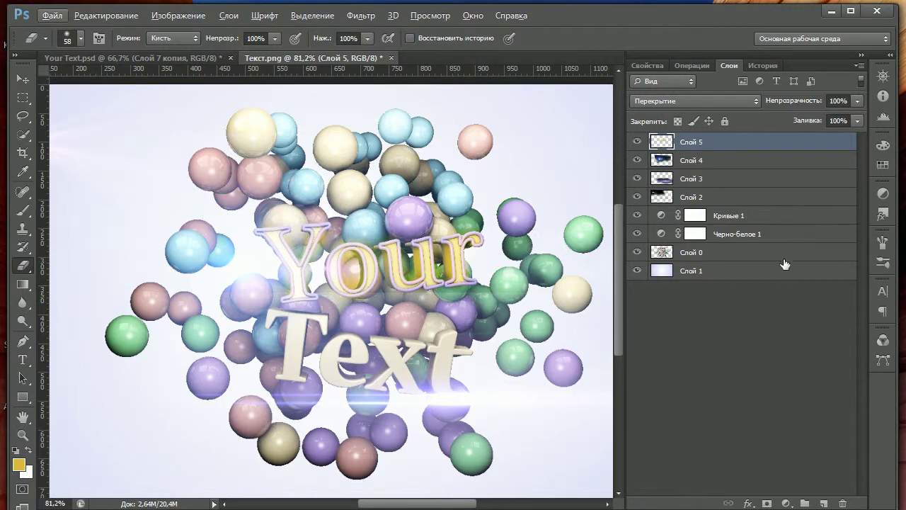
{"action": "key", "text": "alt+bracketleft"}
{"action": "key", "text": "alt+bracketleft"}
{"action": "key", "text": "alt+bracketleft"}
{"action": "scroll", "coordinate": [509, 347], "scroll_direction": "down", "scroll_amount": 2, "text": "alt"}
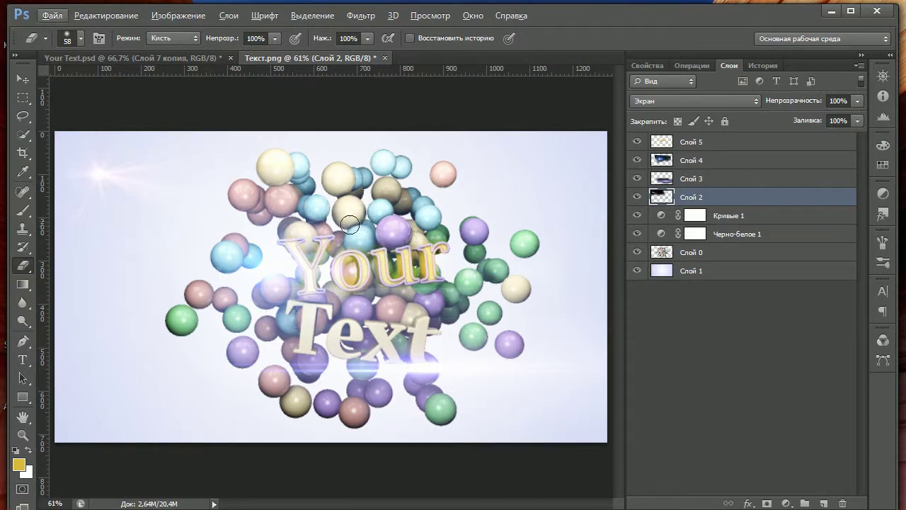
{"action": "left_click", "coordinate": [23, 210]}
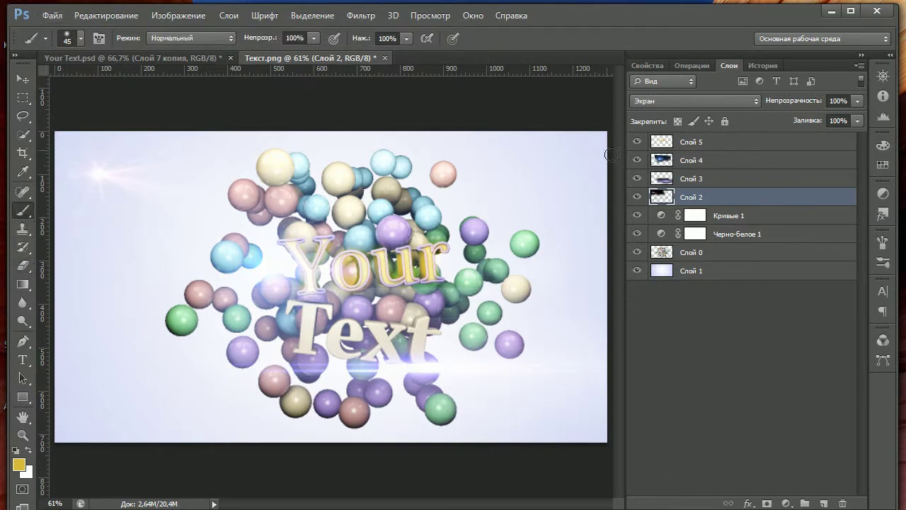
Step: On Слой 5, paint golden yellow over 'Text' with a 74 px brush
{"action": "key", "text": "alt+period"}
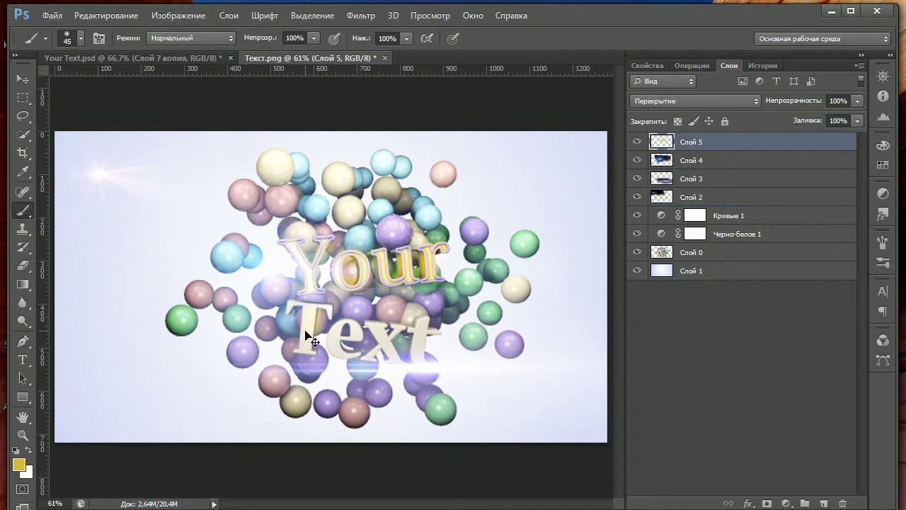
{"action": "right_click_drag", "start_coordinate": [305, 330], "coordinate": [326, 330], "text": "alt"}
{"action": "mouse_move", "coordinate": [308, 326]}
{"action": "left_mouse_down"}
{"action": "mouse_move", "coordinate": [321, 310]}
{"action": "mouse_move", "coordinate": [369, 327]}
{"action": "mouse_move", "coordinate": [420, 363]}
{"action": "left_mouse_up"}
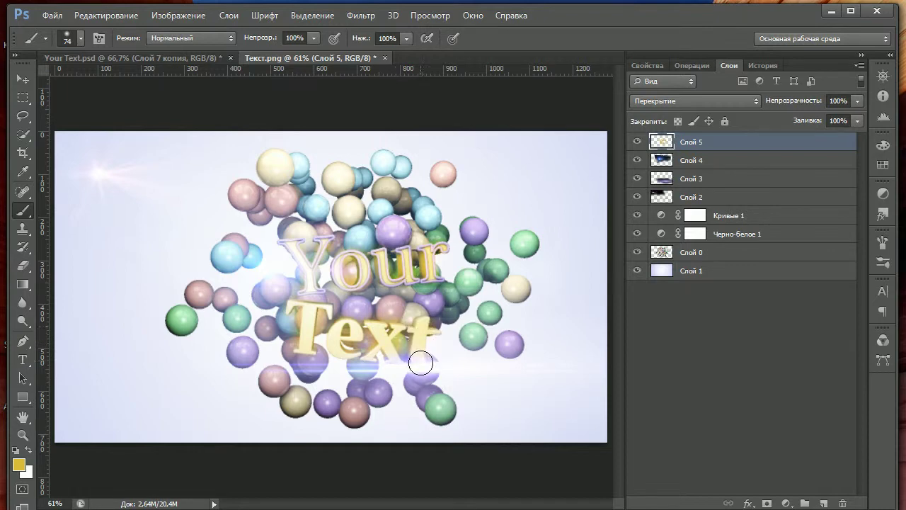
Step: Switch the paint colour to purple and tint the word 'Your' purple
{"action": "left_click", "coordinate": [21, 467]}
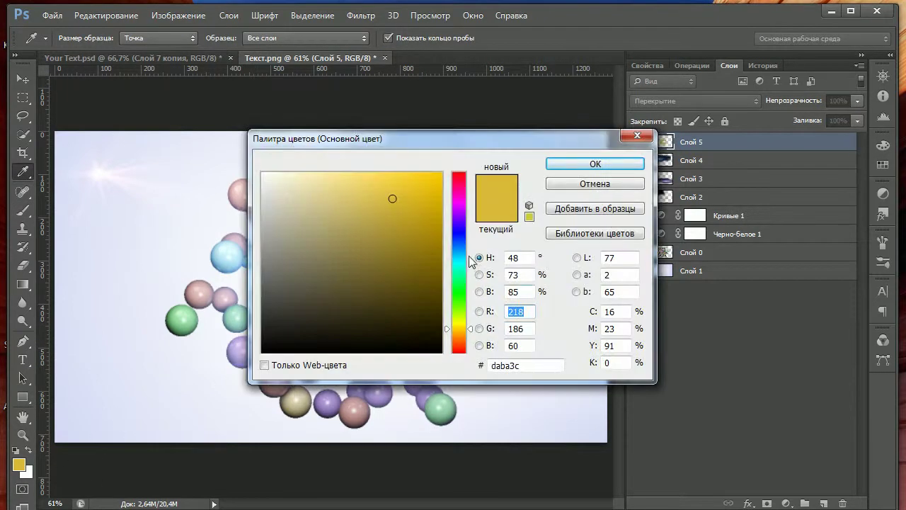
{"action": "left_click", "coordinate": [456, 212]}
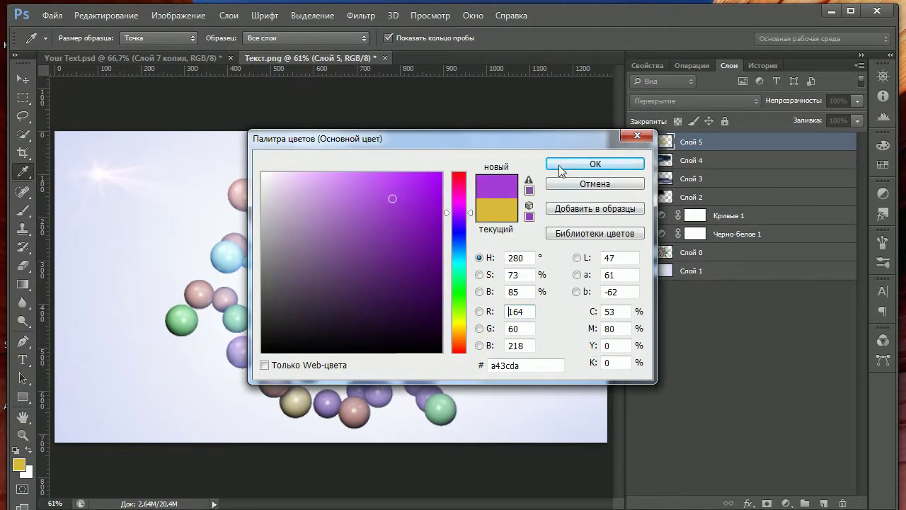
{"action": "left_click", "coordinate": [595, 163]}
{"action": "mouse_move", "coordinate": [323, 244]}
{"action": "left_mouse_down"}
{"action": "mouse_move", "coordinate": [308, 268]}
{"action": "mouse_move", "coordinate": [344, 279]}
{"action": "mouse_move", "coordinate": [407, 277]}
{"action": "mouse_move", "coordinate": [378, 273]}
{"action": "left_mouse_up"}
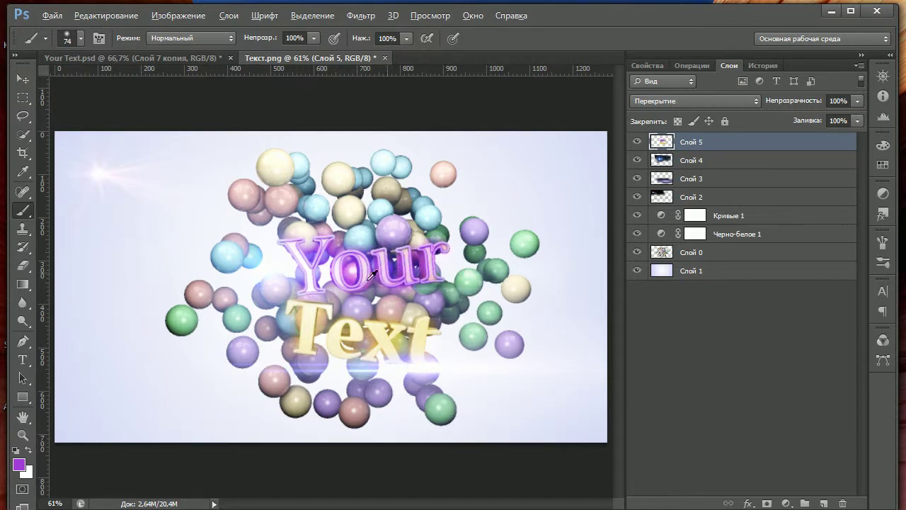
{"action": "left_click", "coordinate": [691, 197]}
Step: Select the background layer Слой 1 and bring up the Gradient tool's editor
{"action": "scroll", "coordinate": [312, 283], "scroll_direction": "down", "scroll_amount": 2, "text": "alt"}
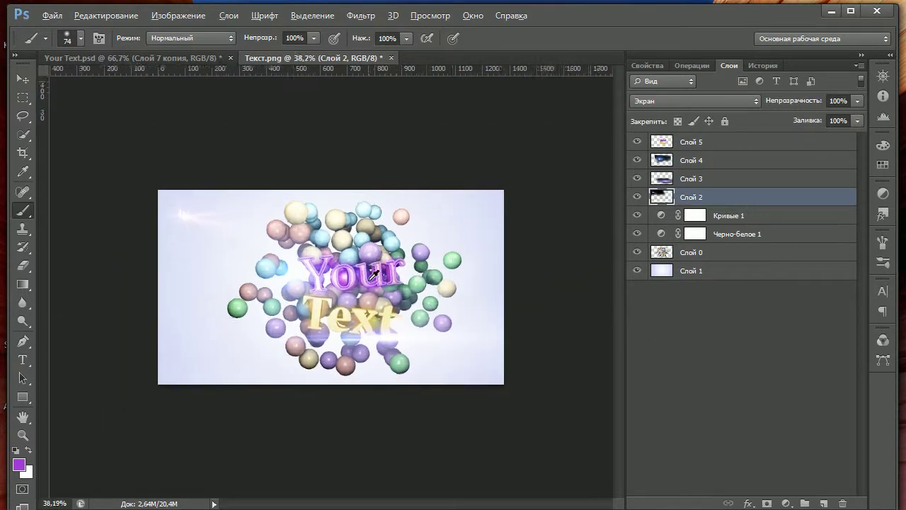
{"action": "scroll", "coordinate": [368, 267], "scroll_direction": "up", "scroll_amount": 4, "text": "alt"}
{"action": "scroll", "coordinate": [368, 267], "scroll_direction": "up", "scroll_amount": 1, "text": "alt"}
{"action": "scroll", "coordinate": [368, 267], "scroll_direction": "down", "scroll_amount": 2, "text": "alt"}
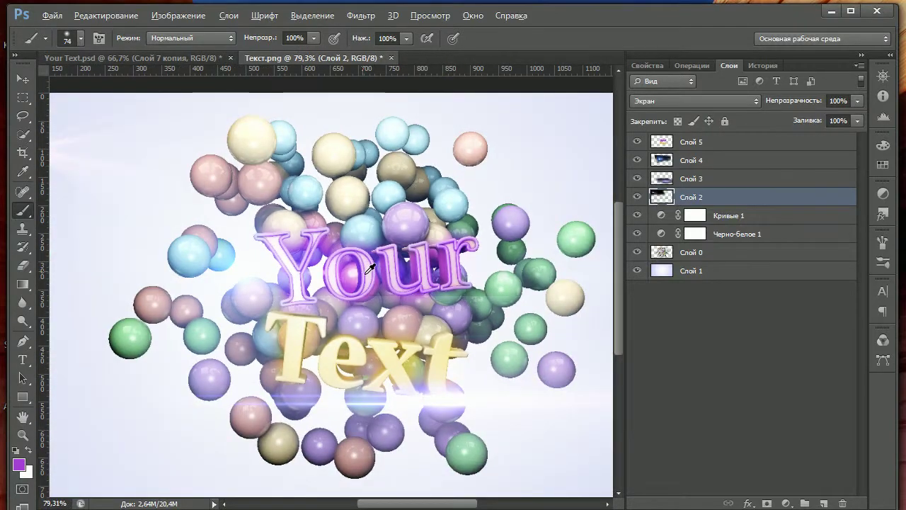
{"action": "scroll", "coordinate": [510, 313], "scroll_direction": "down", "scroll_amount": 3, "text": "alt"}
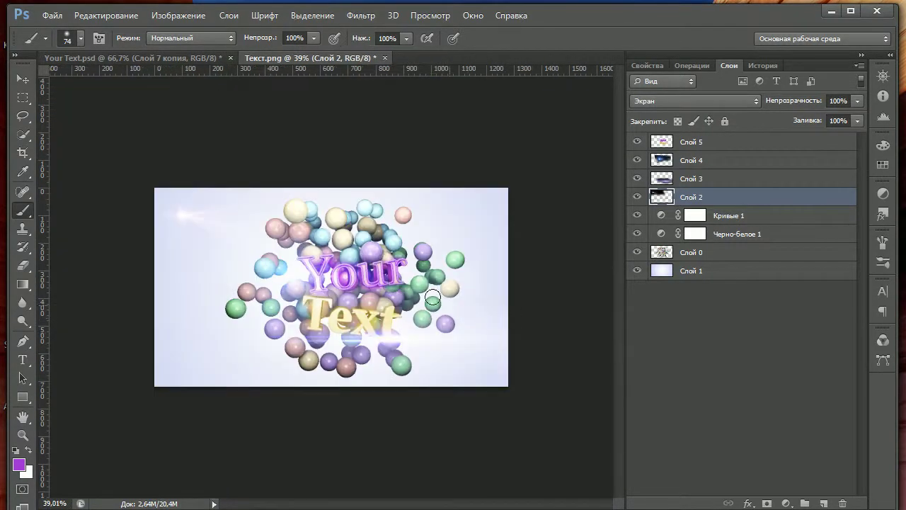
{"action": "scroll", "coordinate": [509, 313], "scroll_direction": "up", "scroll_amount": 2, "text": "alt"}
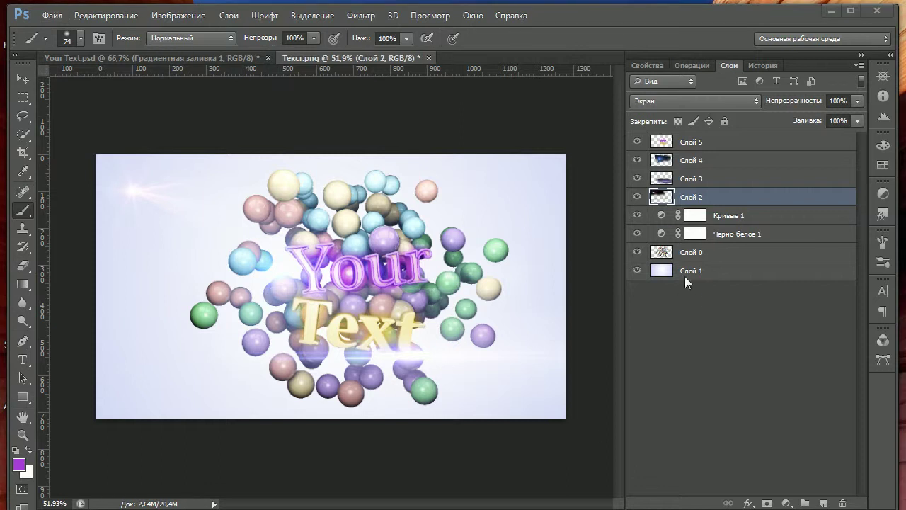
{"action": "left_click", "coordinate": [706, 279]}
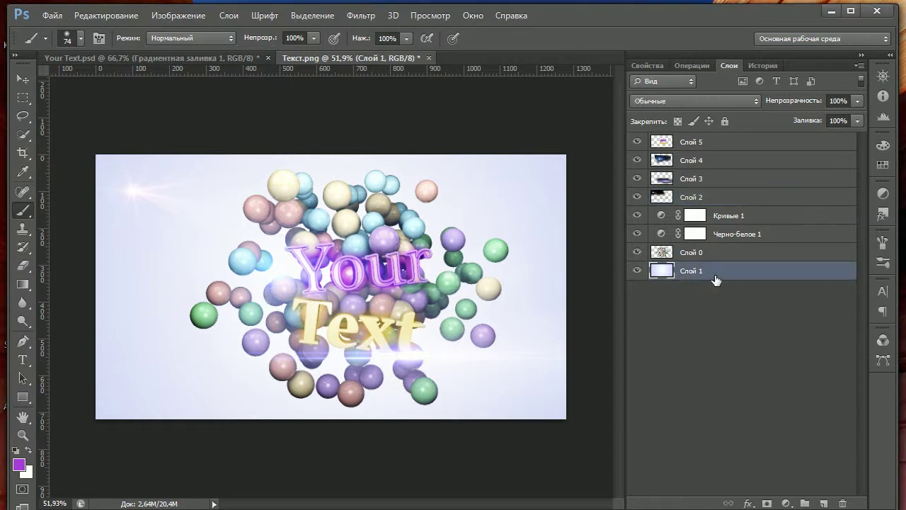
{"action": "left_click", "coordinate": [27, 284]}
{"action": "left_click", "coordinate": [77, 40]}
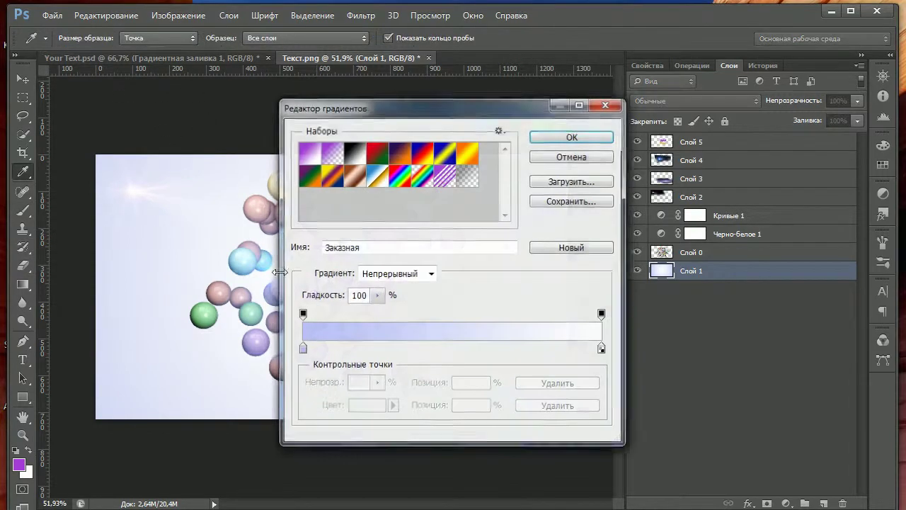
Step: Make the left gradient stop a saturated light blue and redraw the background gradient
{"action": "double_click", "coordinate": [302, 349]}
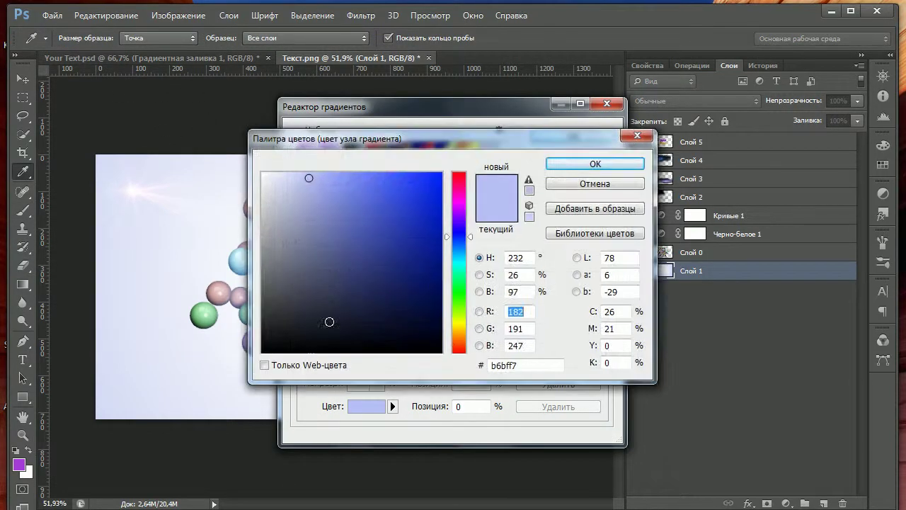
{"action": "left_click_drag", "start_coordinate": [348, 177], "coordinate": [339, 179]}
{"action": "left_click", "coordinate": [585, 163]}
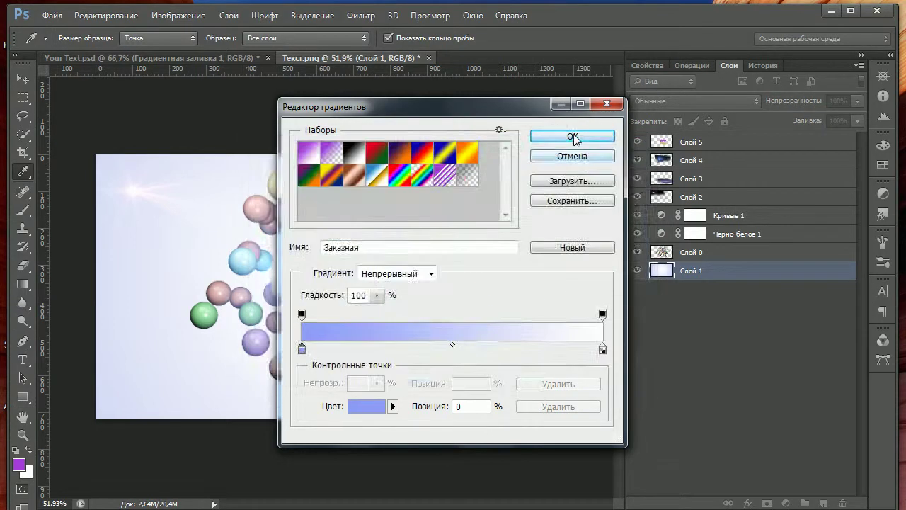
{"action": "key", "text": "Return"}
{"action": "left_click_drag", "start_coordinate": [269, 318], "coordinate": [56, 446]}
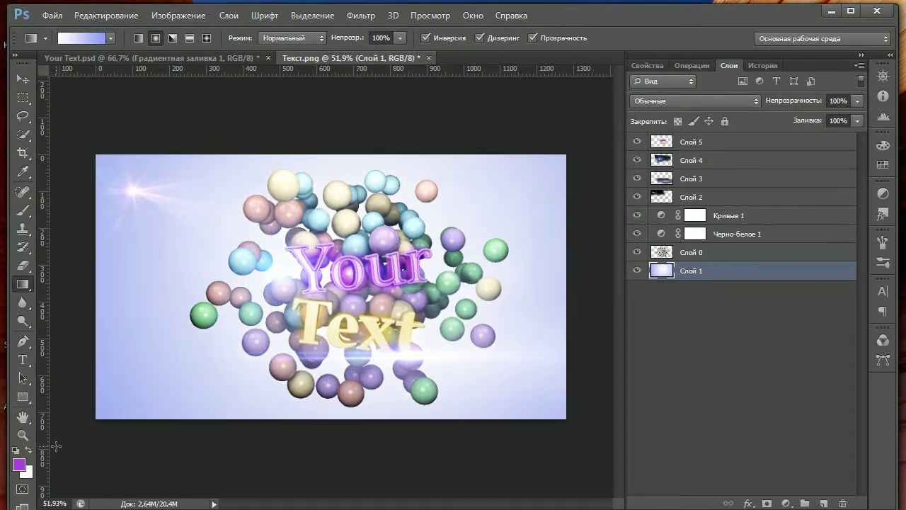
{"action": "left_click_drag", "start_coordinate": [320, 297], "coordinate": [32, 471]}
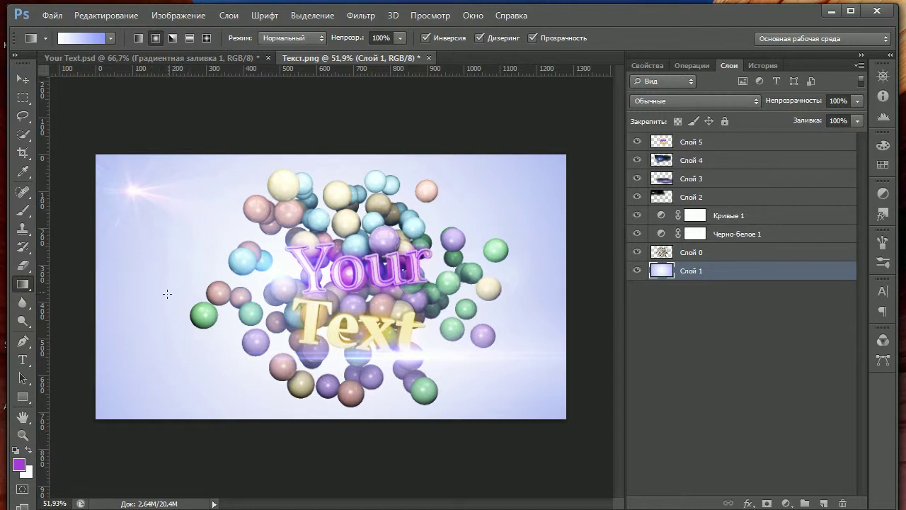
{"action": "left_click", "coordinate": [23, 264]}
{"action": "left_click", "coordinate": [671, 163]}
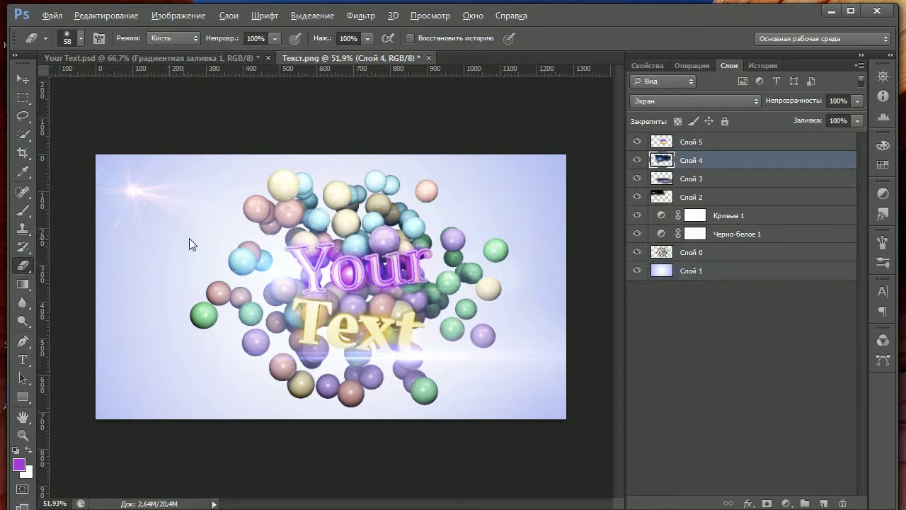
{"action": "right_click_drag", "start_coordinate": [189, 244], "coordinate": [198, 203], "text": "alt"}
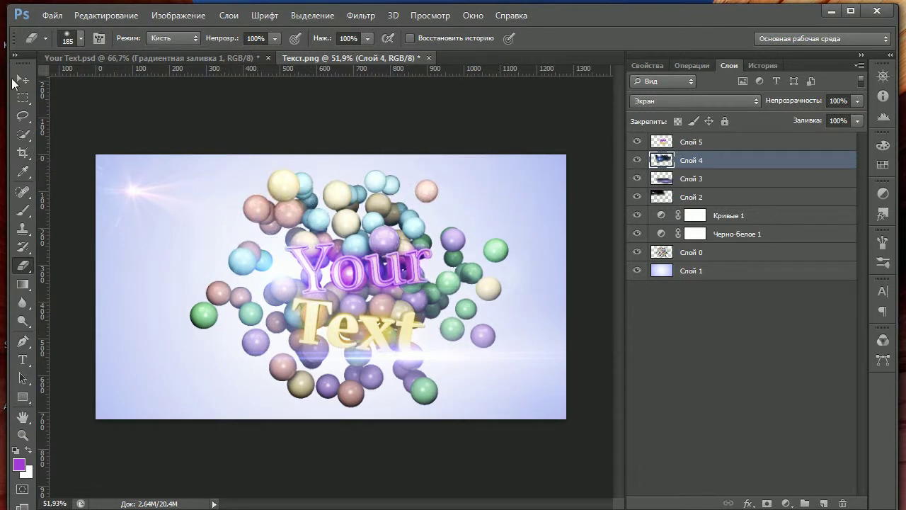
{"action": "left_click", "coordinate": [22, 79]}
{"action": "mouse_move", "coordinate": [287, 264]}
{"action": "left_mouse_down"}
{"action": "mouse_move", "coordinate": [287, 249]}
{"action": "mouse_move", "coordinate": [440, 252]}
{"action": "left_mouse_up"}
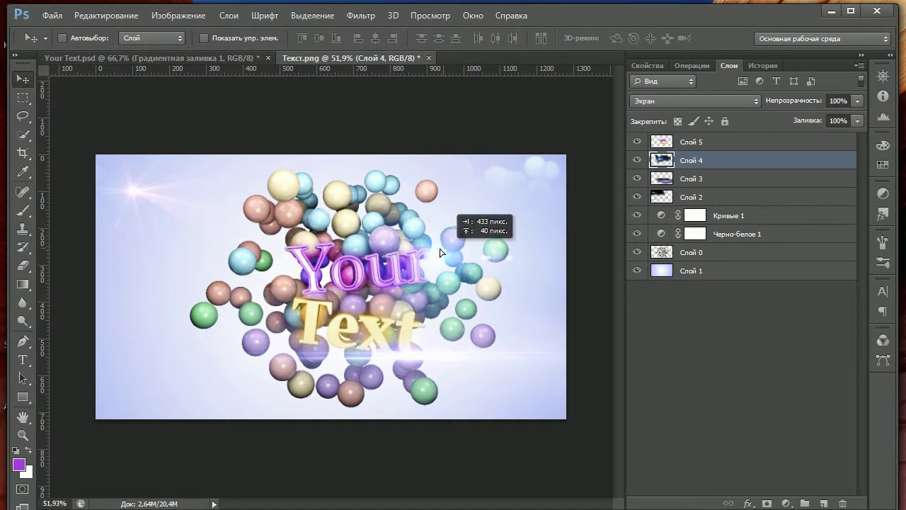
{"action": "left_click_drag", "start_coordinate": [440, 252], "coordinate": [294, 247]}
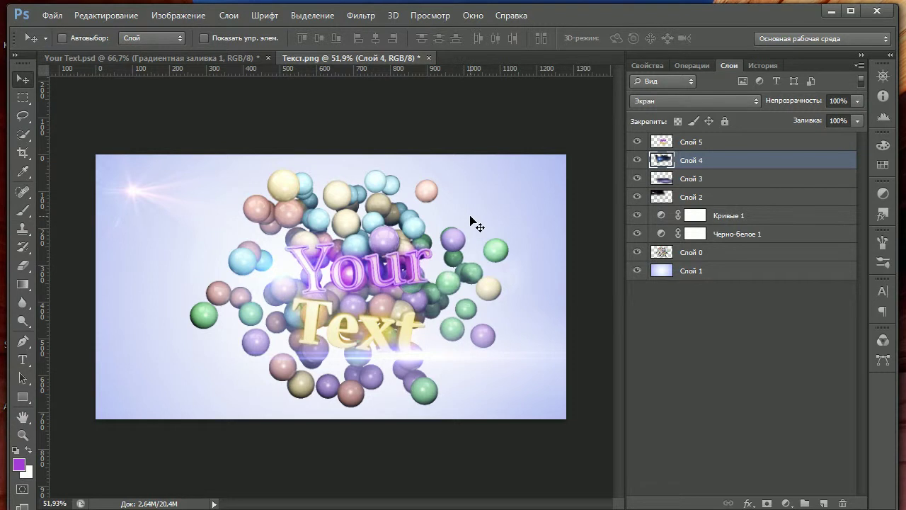
{"action": "left_click", "coordinate": [723, 324]}
Step: Add a gradient fill layer using the blue-yellow-blue preset
{"action": "left_click", "coordinate": [786, 503]}
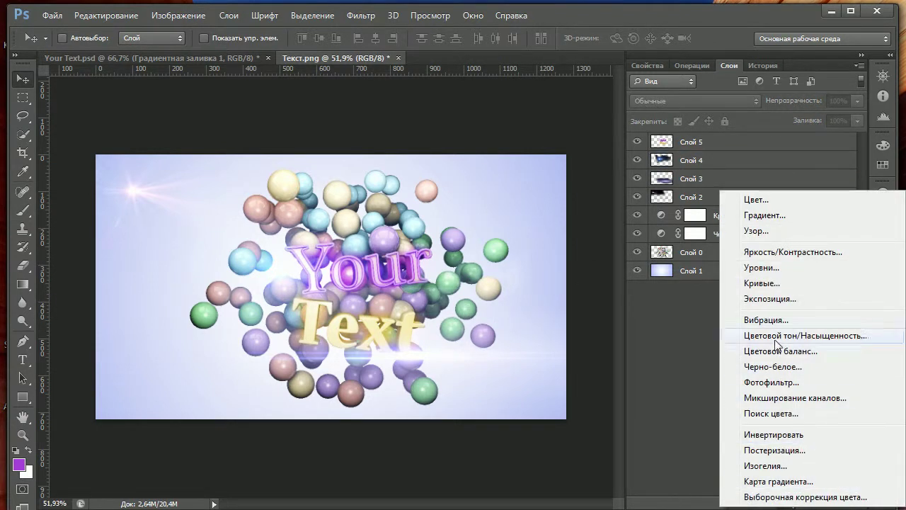
{"action": "left_click", "coordinate": [765, 222]}
{"action": "left_click", "coordinate": [415, 196]}
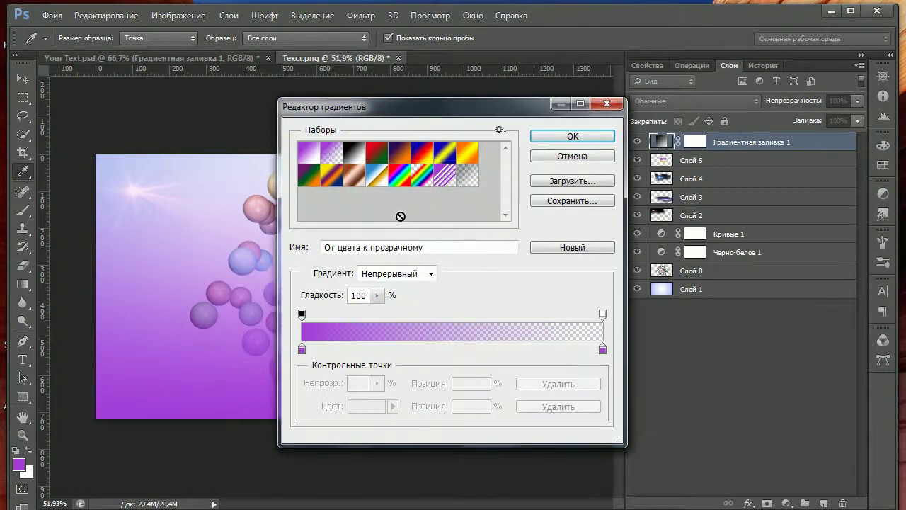
{"action": "left_click", "coordinate": [446, 152]}
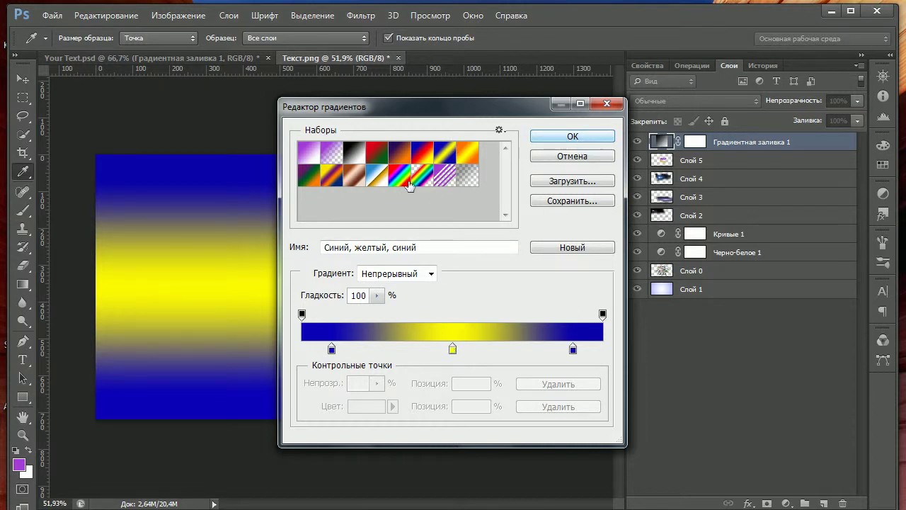
{"action": "left_click", "coordinate": [556, 138]}
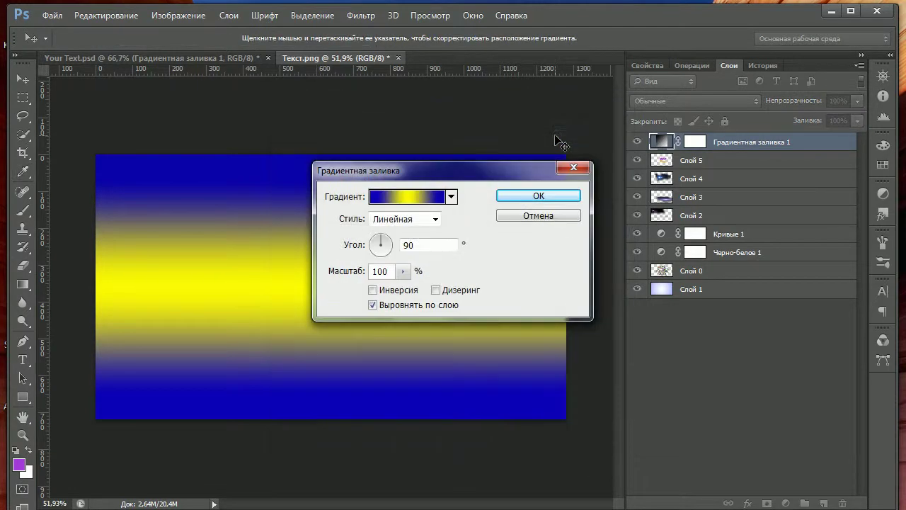
{"action": "left_click", "coordinate": [525, 196]}
Step: Blend Градиентная заливка 1 in Перекрытие mode, reposition its band, then hide it
{"action": "left_click", "coordinate": [697, 100]}
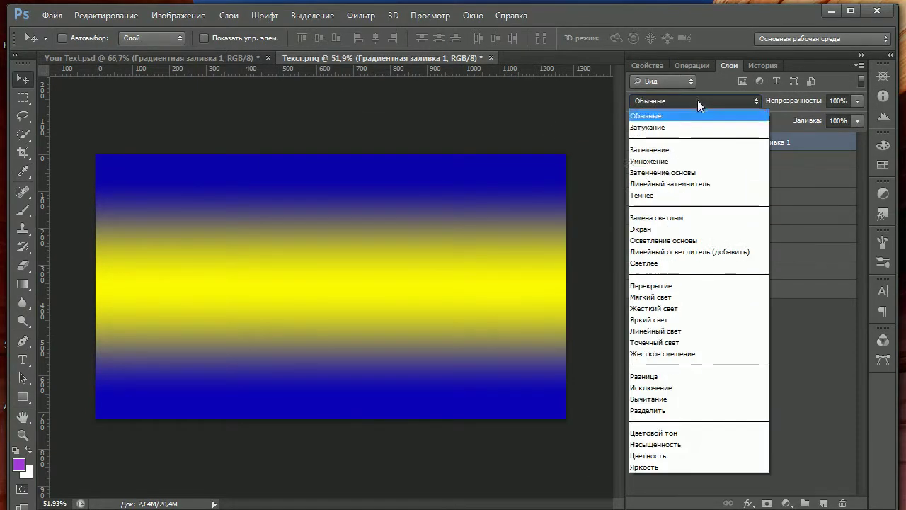
{"action": "left_click", "coordinate": [666, 287]}
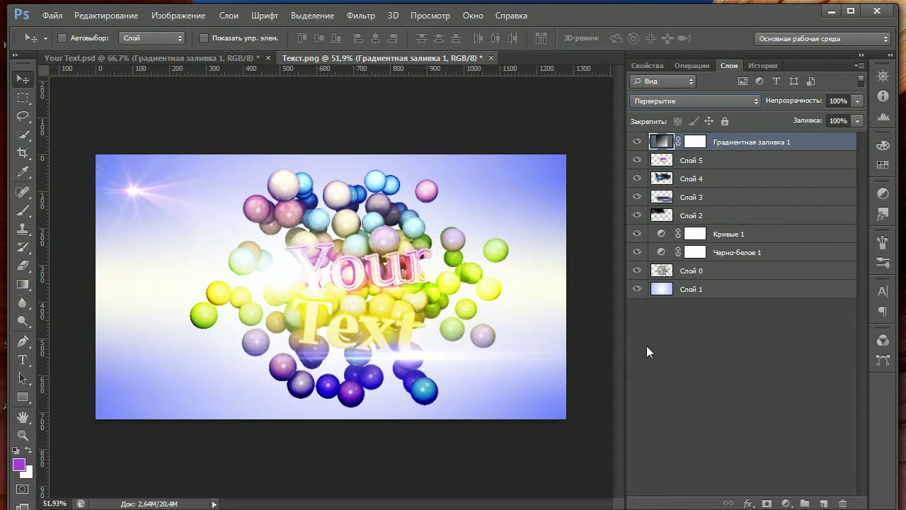
{"action": "left_click_drag", "start_coordinate": [396, 297], "coordinate": [403, 243]}
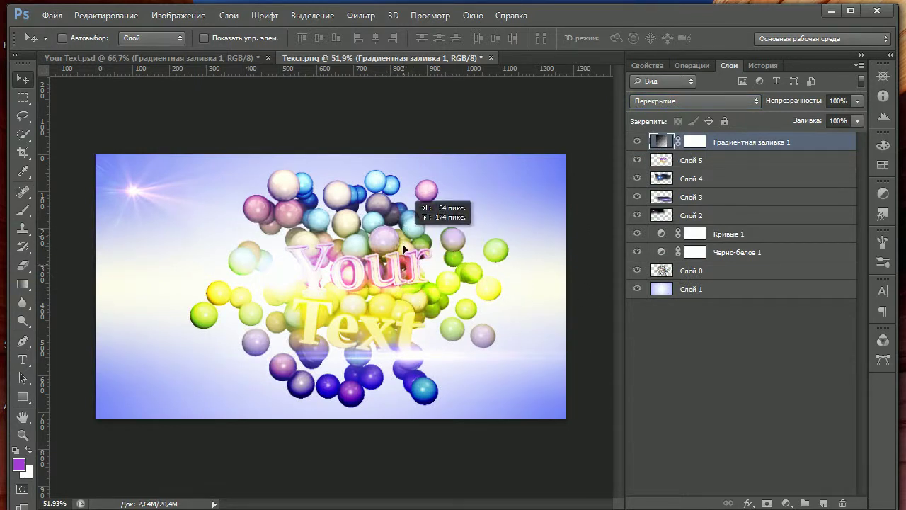
{"action": "left_click", "coordinate": [694, 141]}
{"action": "mouse_move", "coordinate": [399, 330]}
{"action": "left_mouse_down"}
{"action": "mouse_move", "coordinate": [390, 261]}
{"action": "mouse_move", "coordinate": [377, 274]}
{"action": "left_mouse_up"}
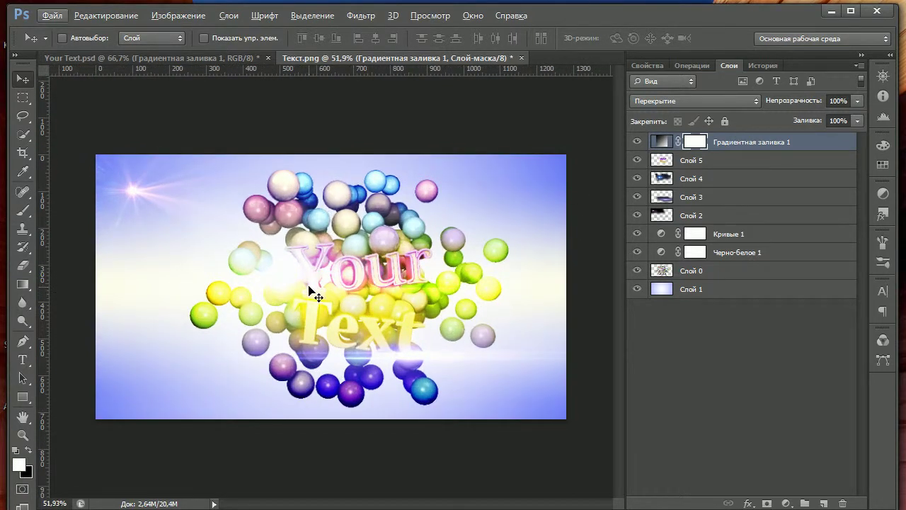
{"action": "left_click", "coordinate": [637, 143]}
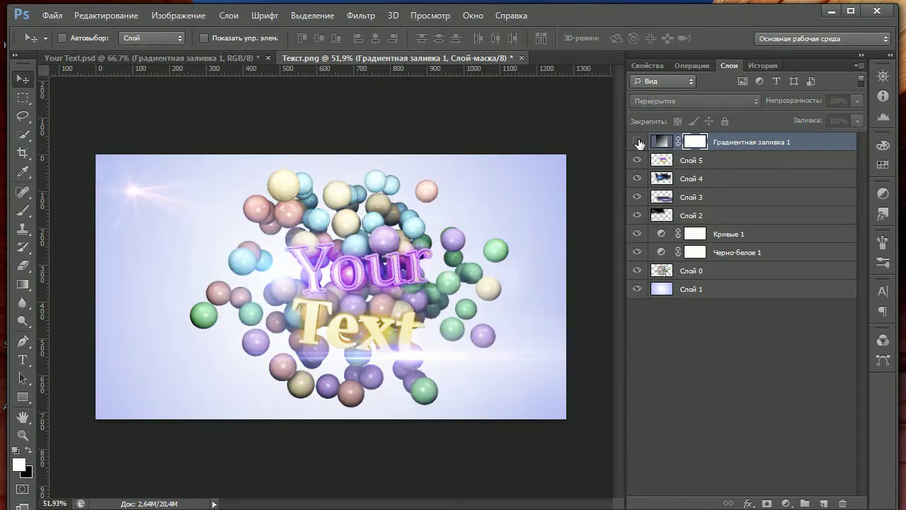
{"action": "left_click", "coordinate": [785, 503]}
{"action": "left_click", "coordinate": [764, 215]}
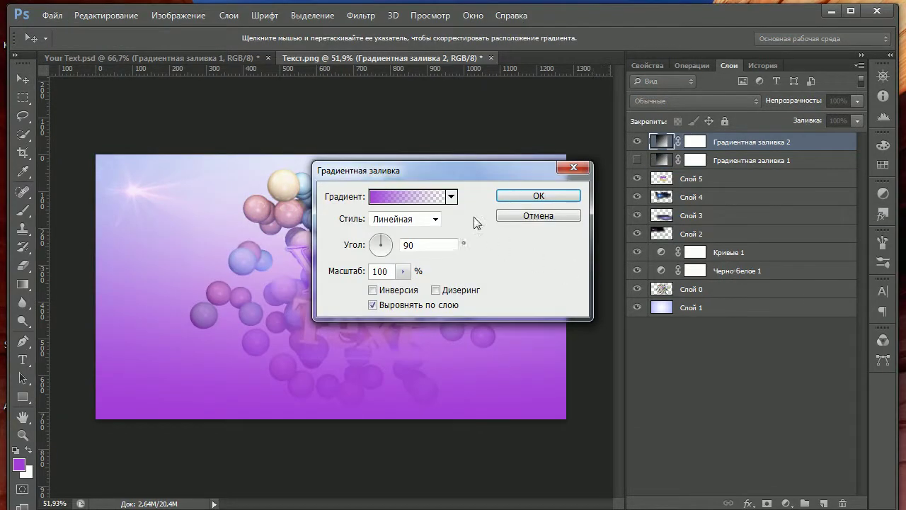
{"action": "left_click", "coordinate": [540, 197]}
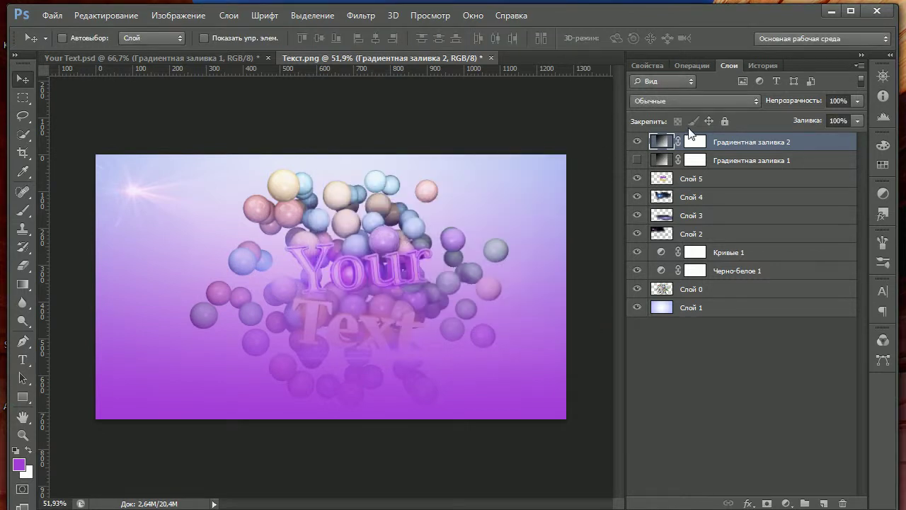
{"action": "left_click", "coordinate": [700, 160]}
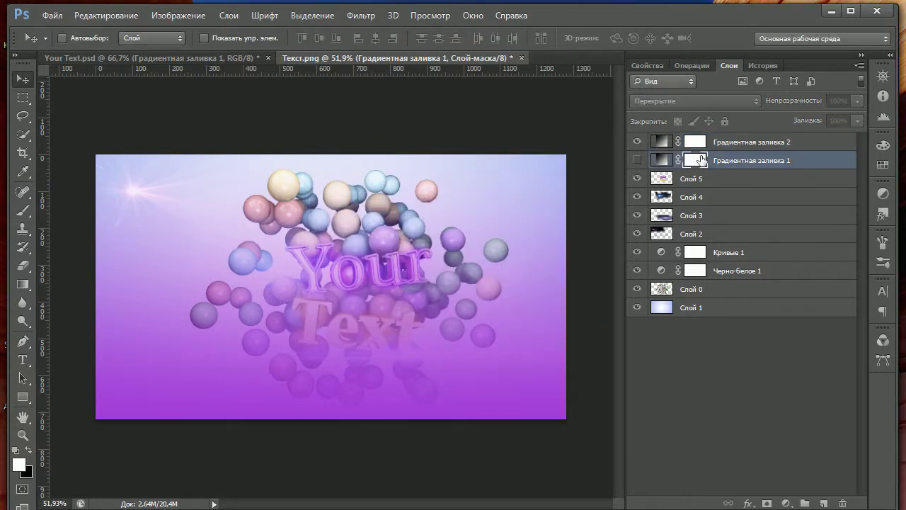
{"action": "left_click", "coordinate": [700, 147]}
{"action": "left_click", "coordinate": [691, 101]}
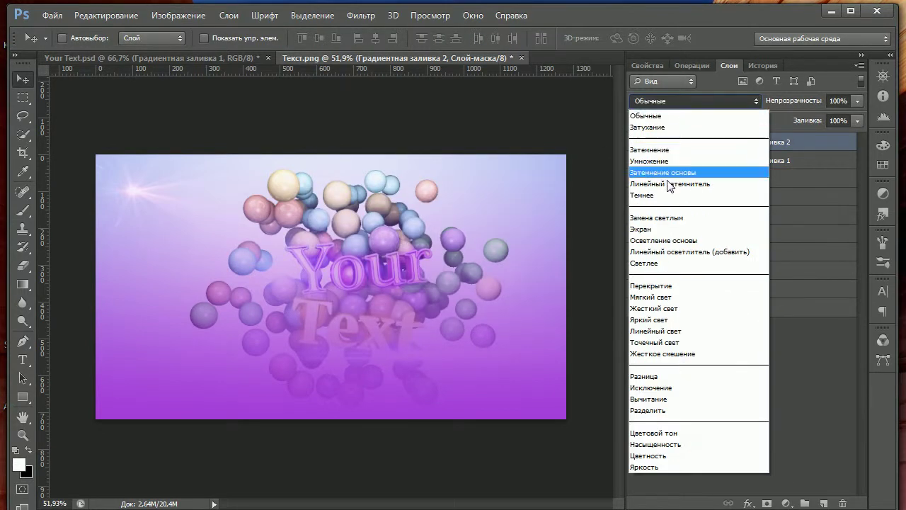
{"action": "left_click", "coordinate": [666, 286]}
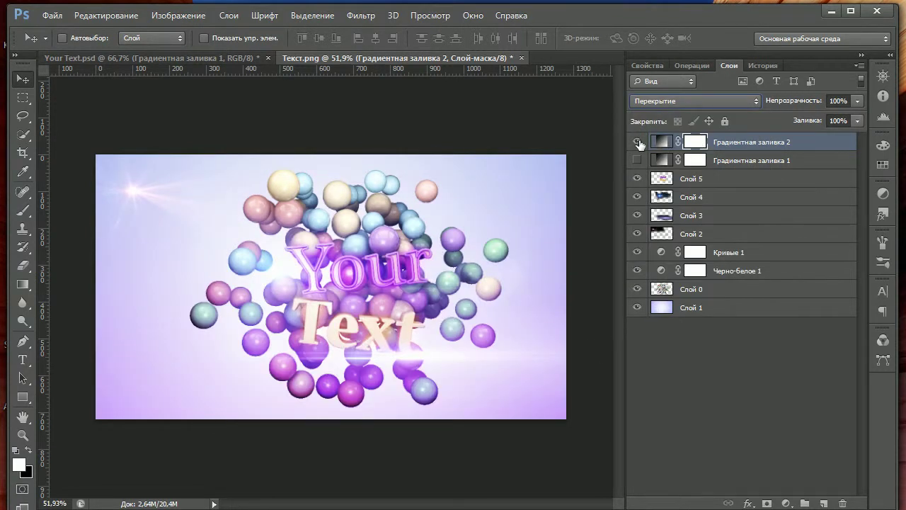
{"action": "left_click", "coordinate": [702, 289]}
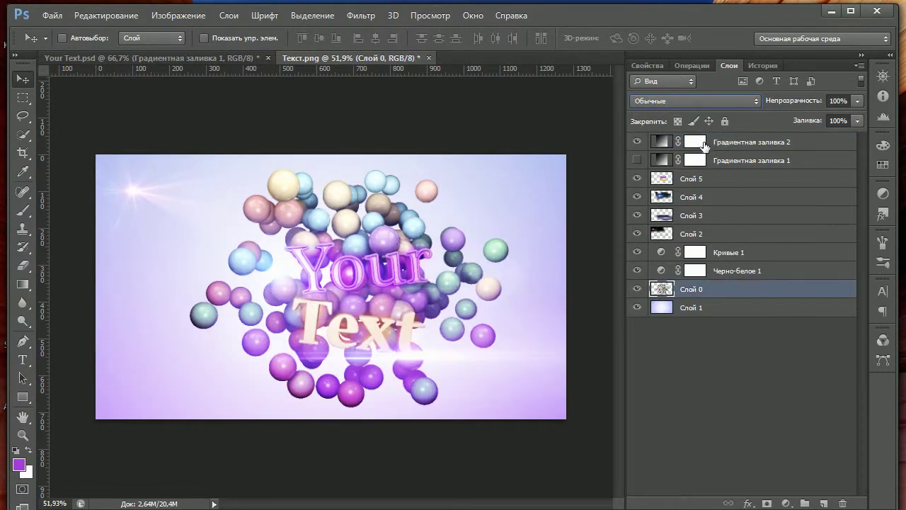
{"action": "left_click", "coordinate": [701, 141]}
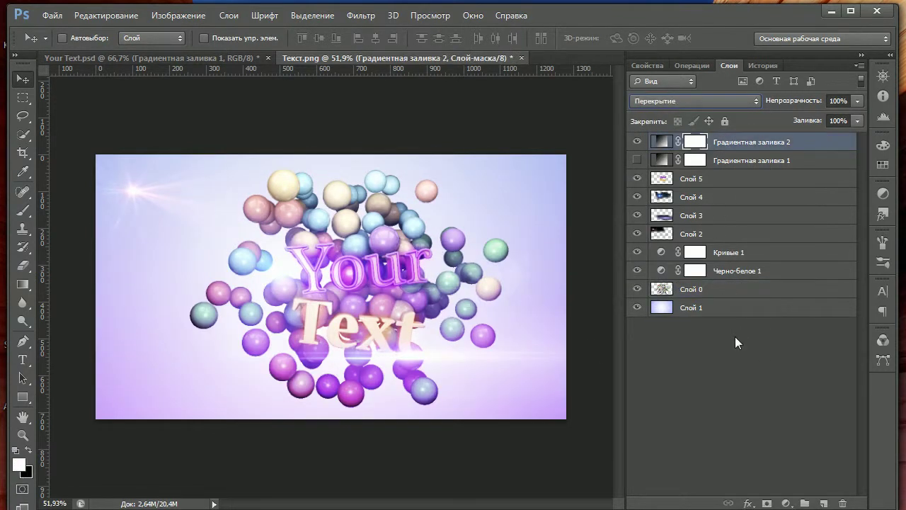
{"action": "left_click", "coordinate": [663, 143]}
Step: Delete the purple gradient fill and add an orange-yellow gradient fill in Перекрытие mode
{"action": "key", "text": "Delete"}
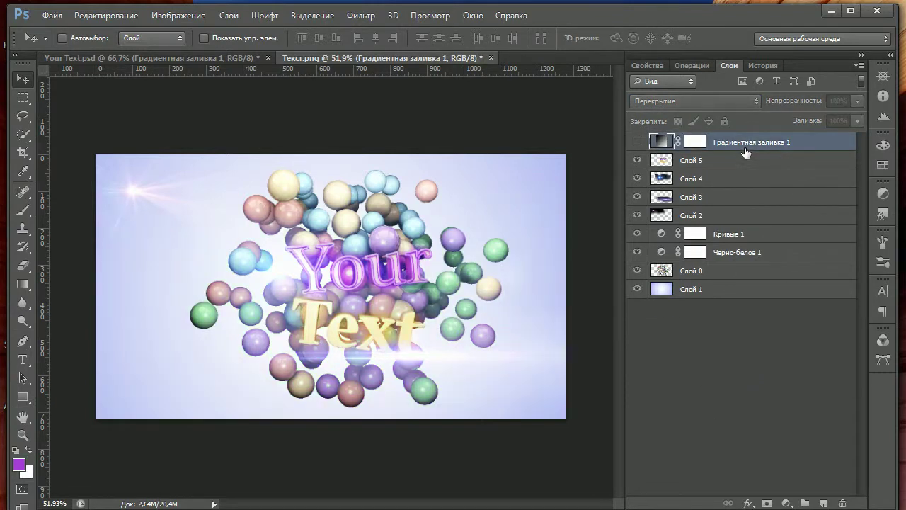
{"action": "left_click", "coordinate": [786, 503]}
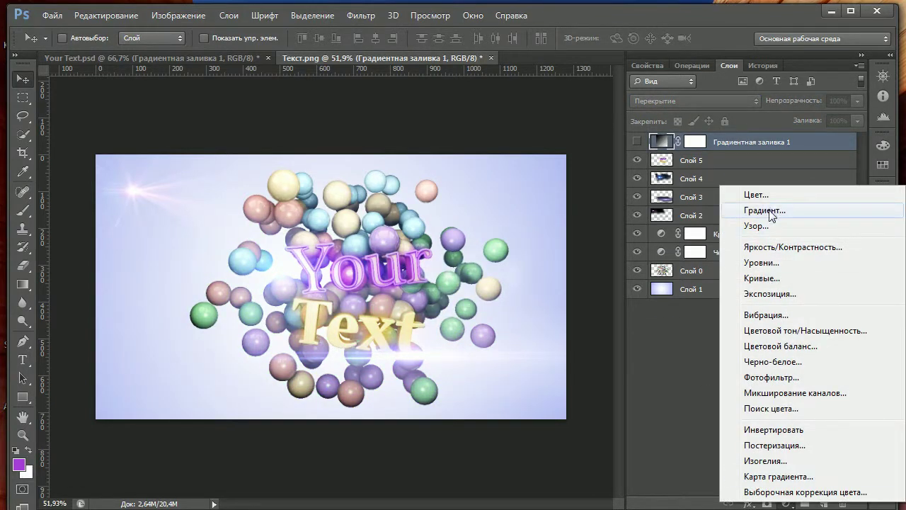
{"action": "left_click", "coordinate": [764, 210]}
{"action": "left_click", "coordinate": [435, 202]}
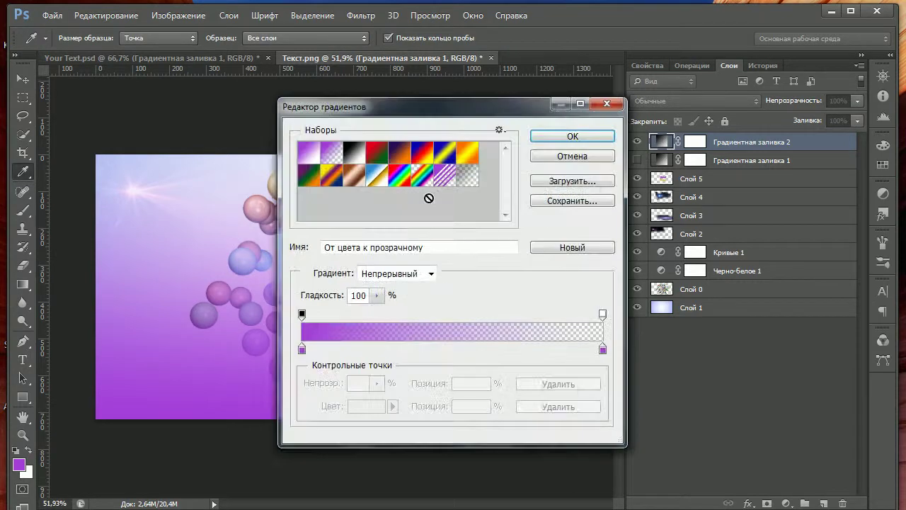
{"action": "left_click", "coordinate": [473, 159]}
{"action": "left_click", "coordinate": [570, 136]}
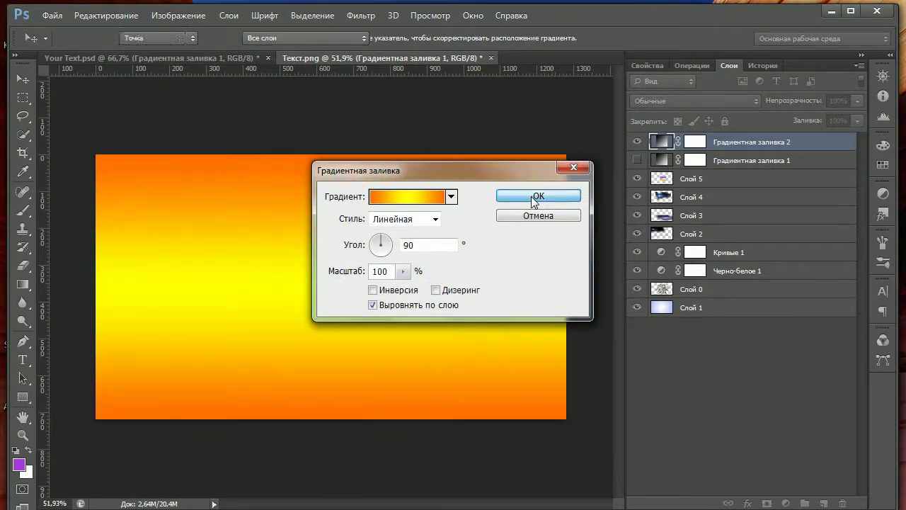
{"action": "left_click", "coordinate": [539, 196]}
{"action": "left_click", "coordinate": [673, 100]}
{"action": "left_click", "coordinate": [680, 284]}
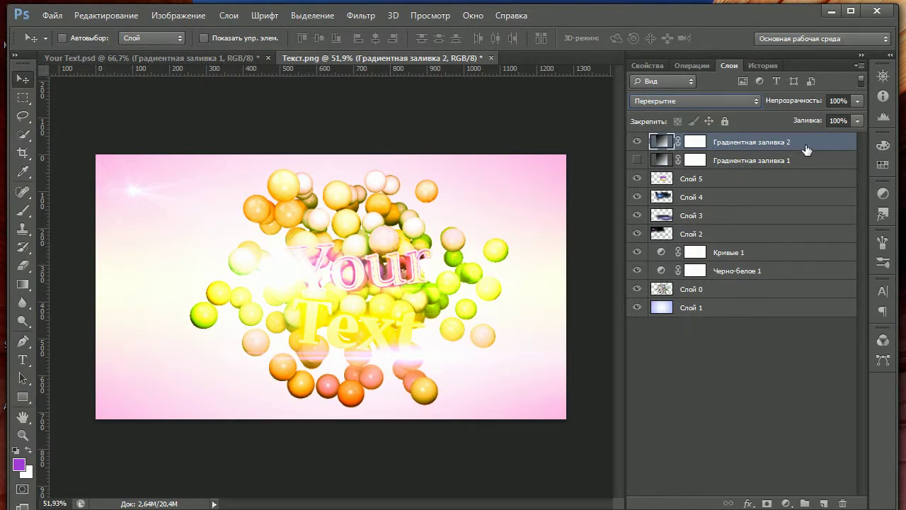
Step: Delete the orange gradient fill and make Градиентная заливка 1 visible again
{"action": "left_click", "coordinate": [762, 420]}
{"action": "left_click", "coordinate": [766, 149]}
{"action": "key", "text": "Delete"}
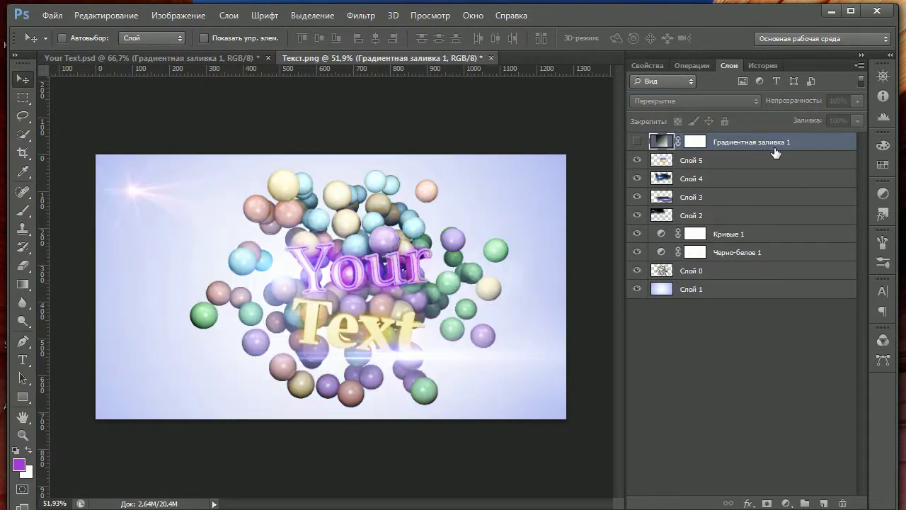
{"action": "left_click", "coordinate": [639, 143]}
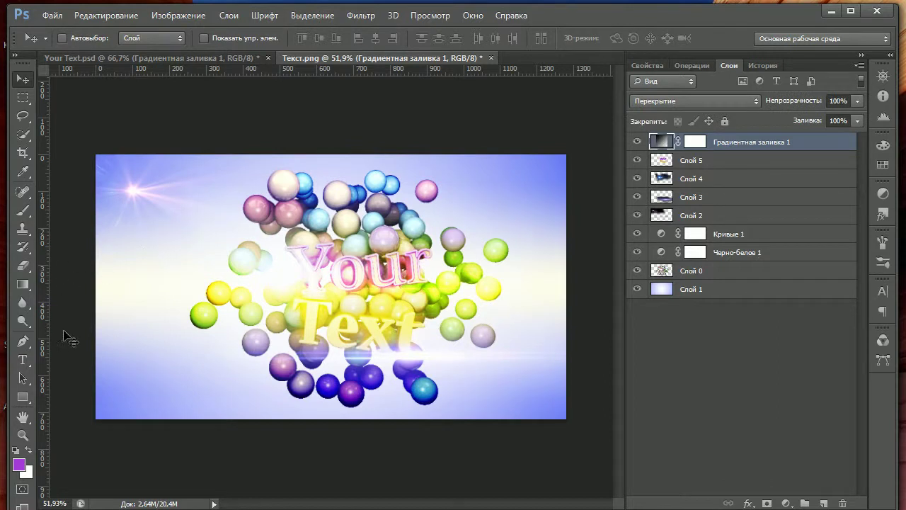
{"action": "left_click", "coordinate": [23, 265]}
{"action": "key", "text": "alt"}
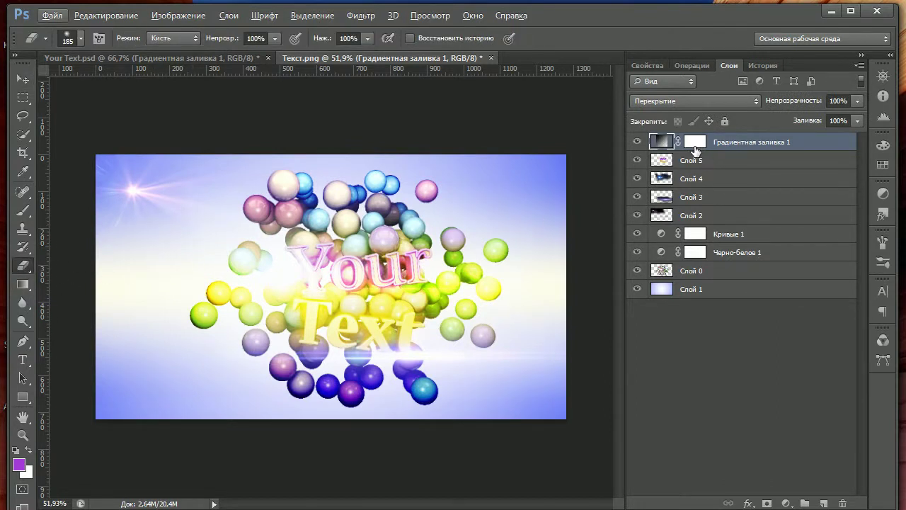
Step: Erase Градиентная заливка 1's mask around 'Your Text' with a ~324 px soft brush
{"action": "left_click", "coordinate": [696, 145]}
{"action": "right_click_drag", "start_coordinate": [224, 268], "coordinate": [237, 271], "text": "alt"}
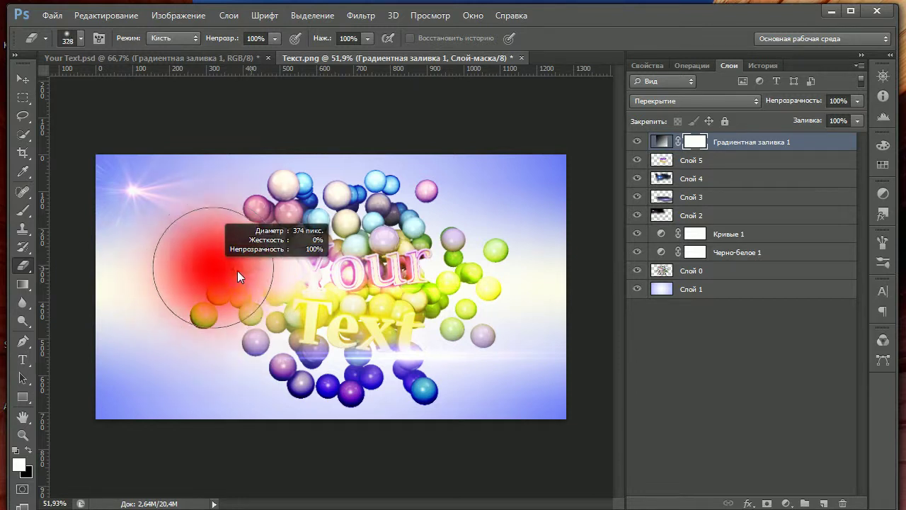
{"action": "mouse_move", "coordinate": [343, 255]}
{"action": "left_mouse_down"}
{"action": "mouse_move", "coordinate": [398, 298]}
{"action": "mouse_move", "coordinate": [460, 283]}
{"action": "left_mouse_up"}
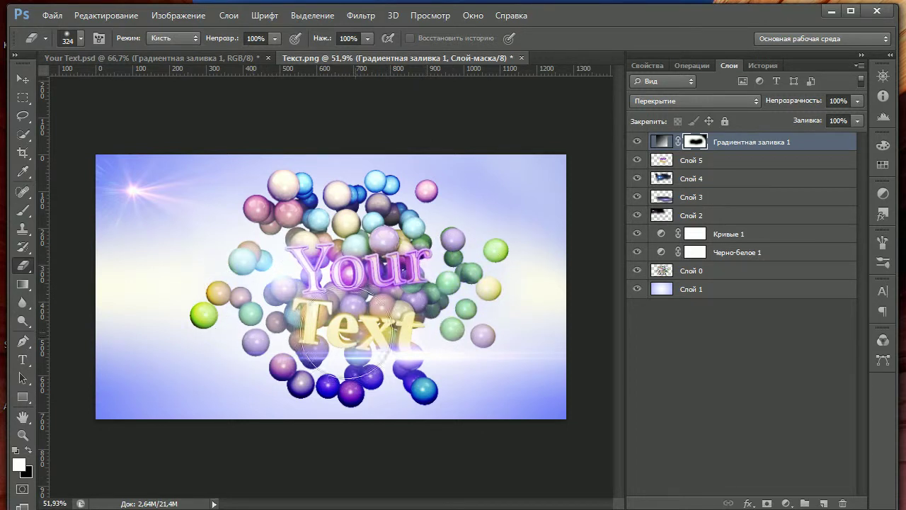
{"action": "mouse_move", "coordinate": [257, 293]}
{"action": "left_mouse_down"}
{"action": "mouse_move", "coordinate": [208, 282]}
{"action": "mouse_move", "coordinate": [172, 227]}
{"action": "mouse_move", "coordinate": [319, 283]}
{"action": "mouse_move", "coordinate": [506, 293]}
{"action": "mouse_move", "coordinate": [277, 269]}
{"action": "left_mouse_up"}
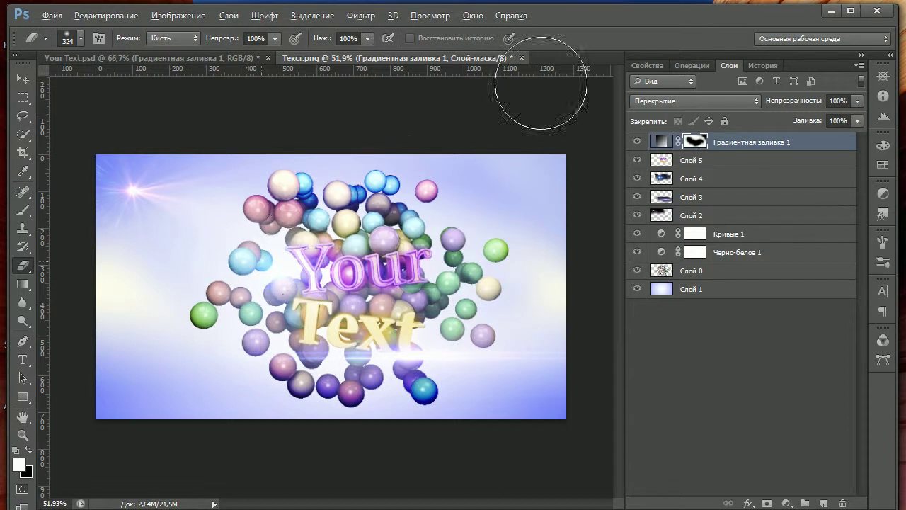
{"action": "key", "text": "alt"}
Step: Lower Кривые 1's bottom curve point to input 87, output 38 to darken the image
{"action": "left_click", "coordinate": [745, 241]}
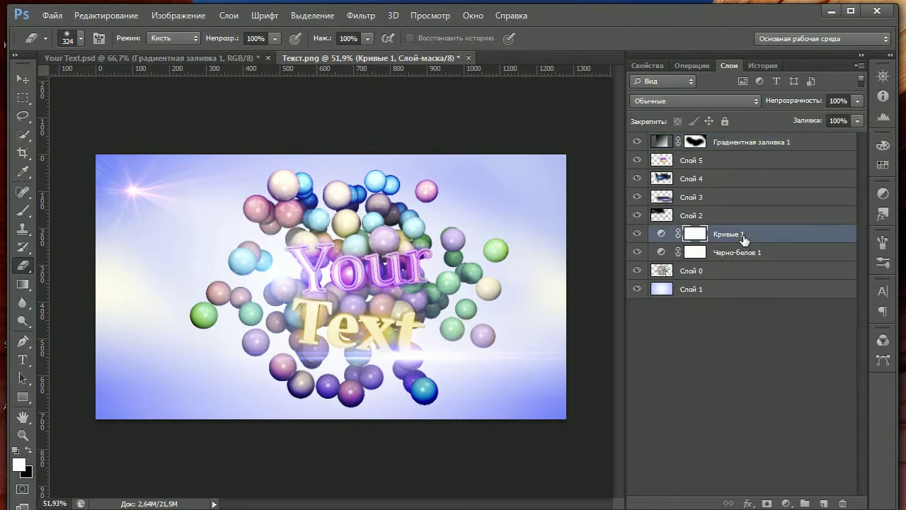
{"action": "left_click", "coordinate": [652, 67]}
{"action": "left_click_drag", "start_coordinate": [717, 290], "coordinate": [725, 298]}
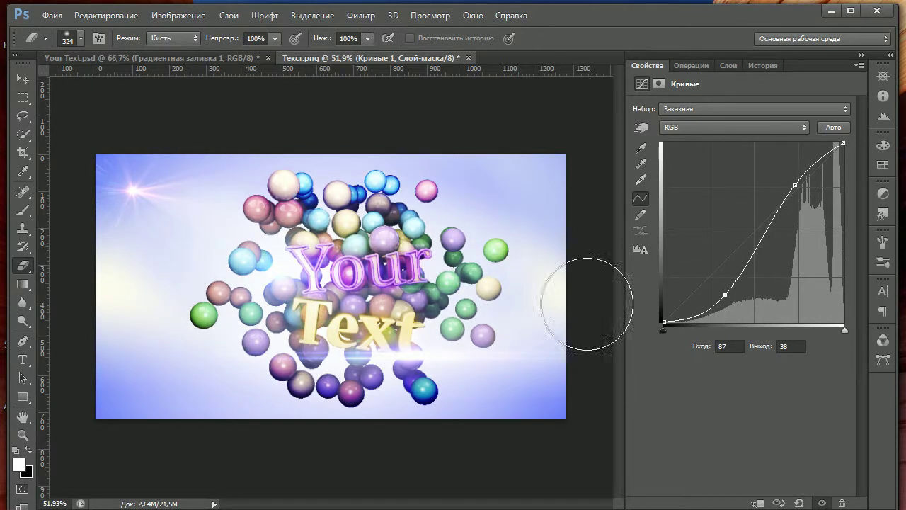
{"action": "left_click", "coordinate": [728, 65]}
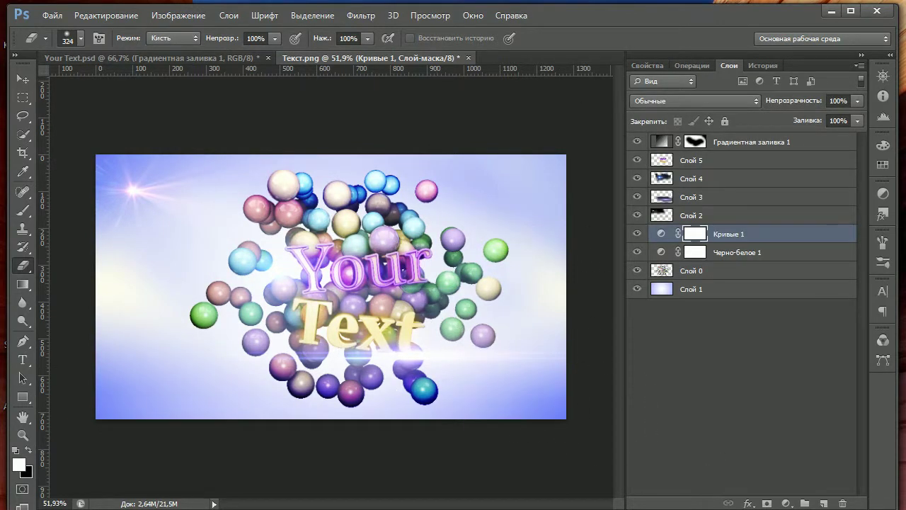
{"action": "left_click", "coordinate": [52, 14]}
Step: Open a motion flare image from the OpticalFlaresPS MotionGraphic folder
{"action": "left_click", "coordinate": [106, 45]}
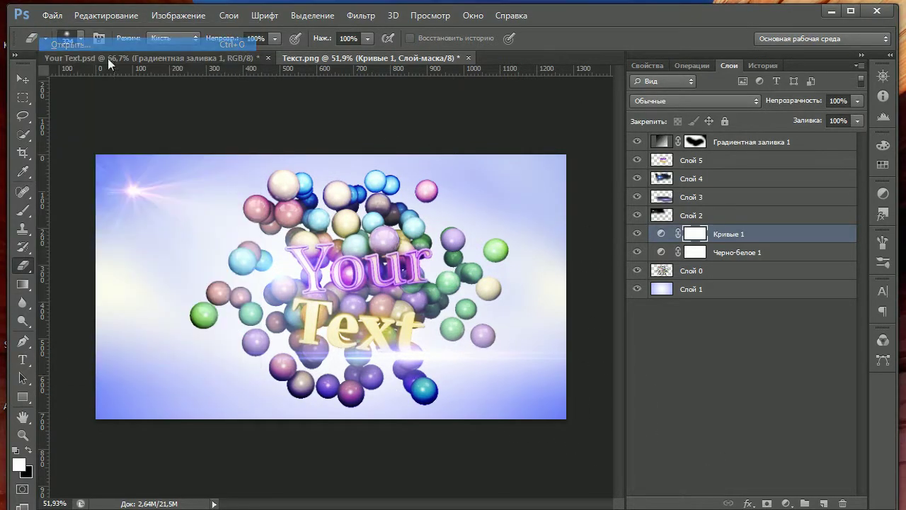
{"action": "left_click_drag", "start_coordinate": [638, 245], "coordinate": [640, 354]}
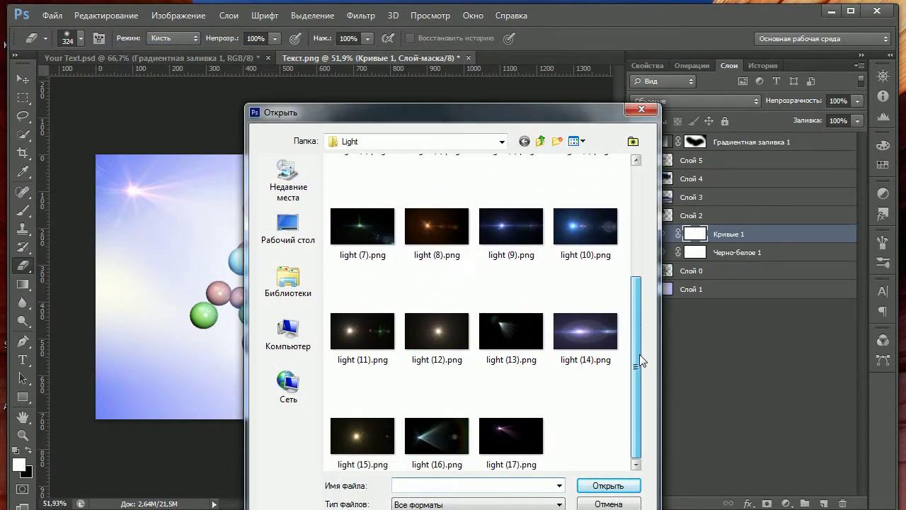
{"action": "left_click", "coordinate": [511, 227]}
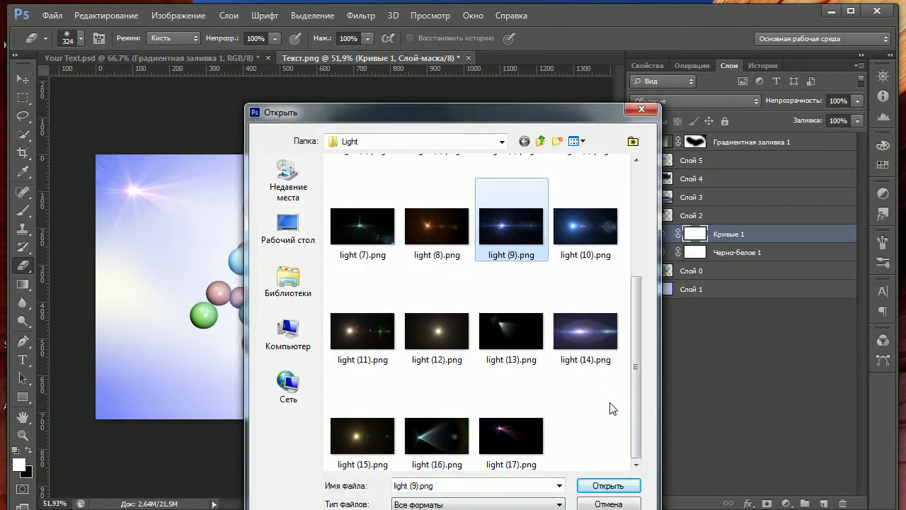
{"action": "left_click", "coordinate": [541, 141]}
{"action": "left_click", "coordinate": [401, 194]}
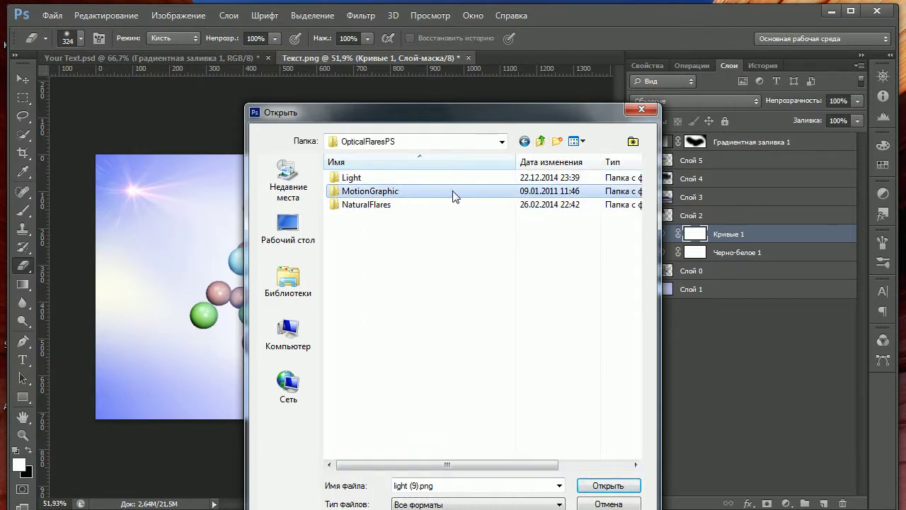
{"action": "double_click", "coordinate": [490, 187]}
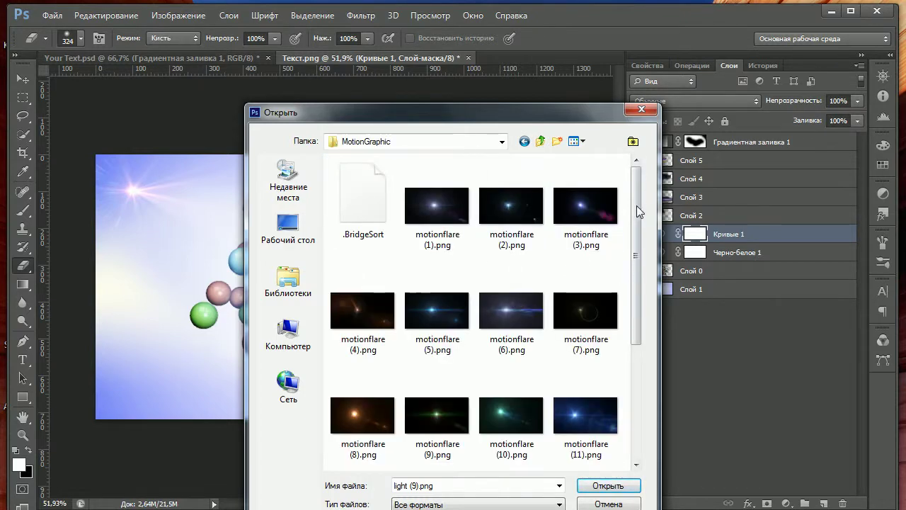
{"action": "left_click", "coordinate": [585, 418]}
{"action": "left_click", "coordinate": [609, 486]}
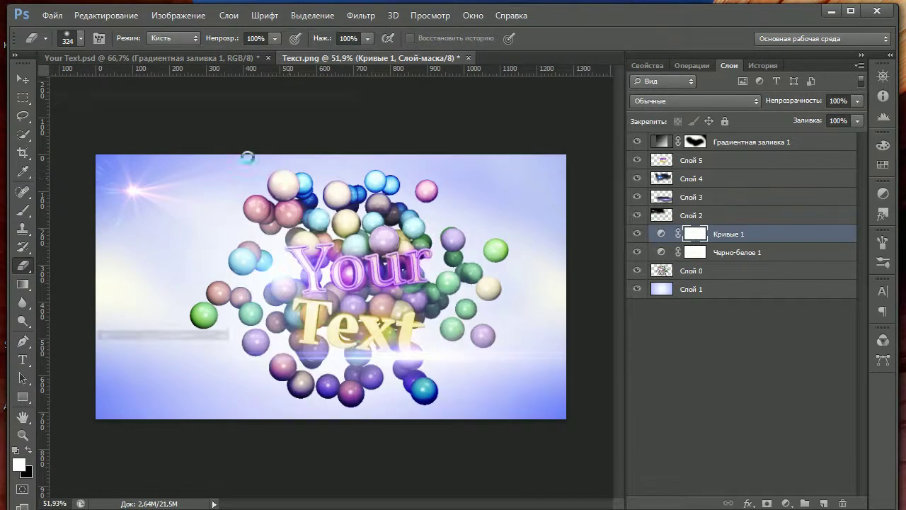
Step: Drag the motion flare into Текст.png as layer Слой 6 and close the flare document
{"action": "key", "text": "v"}
{"action": "mouse_move", "coordinate": [283, 213]}
{"action": "left_mouse_down"}
{"action": "mouse_move", "coordinate": [375, 362]}
{"action": "mouse_move", "coordinate": [424, 231]}
{"action": "left_mouse_up"}
{"action": "left_click", "coordinate": [499, 72]}
{"action": "left_click", "coordinate": [698, 101]}
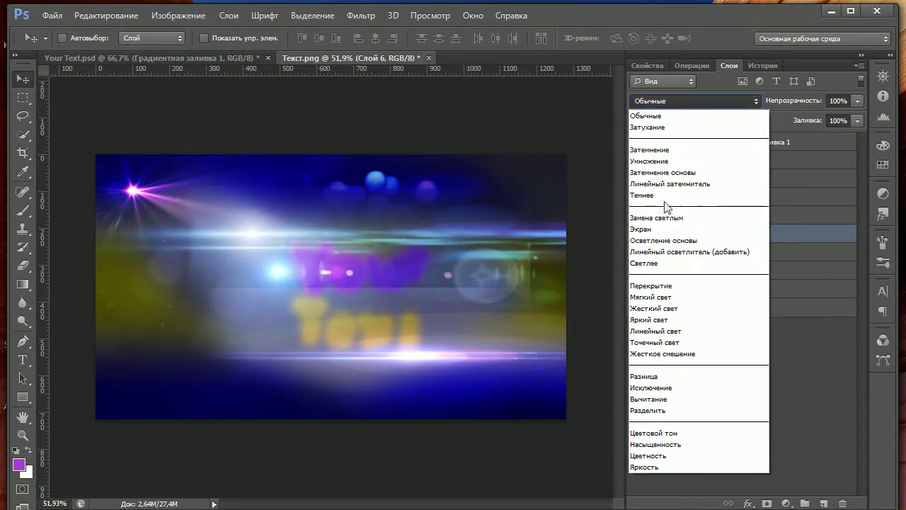
Step: Set Слой 6 to Экран blending, shift it down-left, and hide Слой 2
{"action": "left_click", "coordinate": [653, 228]}
{"action": "mouse_move", "coordinate": [288, 245]}
{"action": "left_mouse_down"}
{"action": "mouse_move", "coordinate": [212, 329]}
{"action": "mouse_move", "coordinate": [213, 358]}
{"action": "mouse_move", "coordinate": [131, 214]}
{"action": "left_mouse_up"}
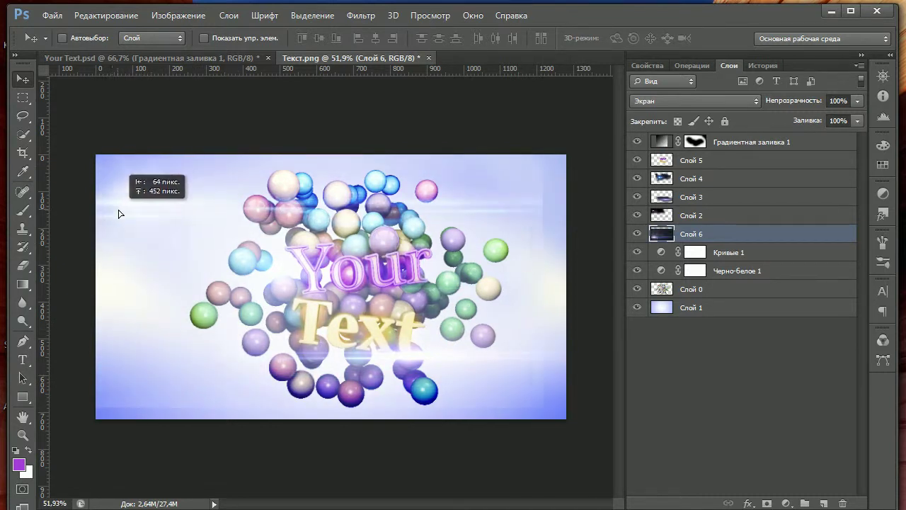
{"action": "left_click", "coordinate": [689, 162]}
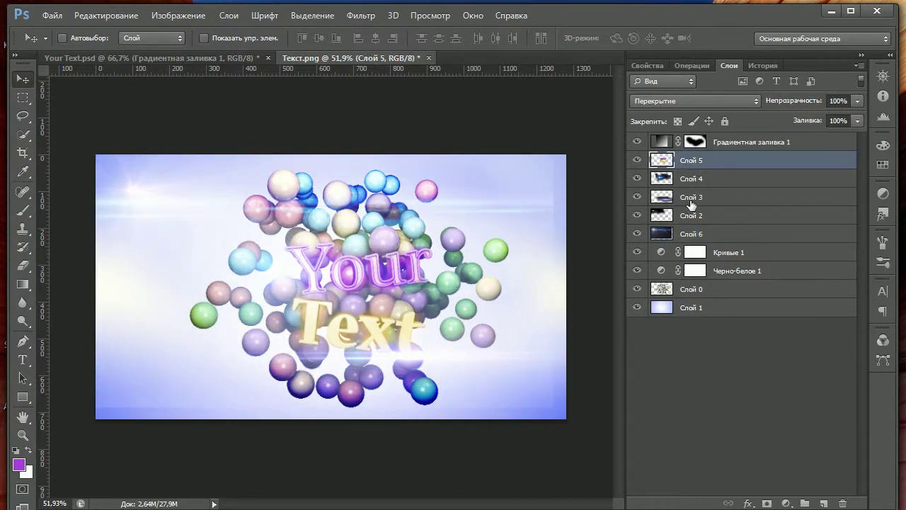
{"action": "left_click", "coordinate": [691, 204]}
{"action": "left_click", "coordinate": [690, 215]}
{"action": "left_click", "coordinate": [637, 215]}
{"action": "mouse_move", "coordinate": [142, 202]}
{"action": "left_mouse_down"}
{"action": "mouse_move", "coordinate": [162, 206]}
{"action": "mouse_move", "coordinate": [152, 203]}
{"action": "left_mouse_up"}
Step: Squash Слой 6 to about 57% height and move the light band down across the image
{"action": "left_click", "coordinate": [692, 202]}
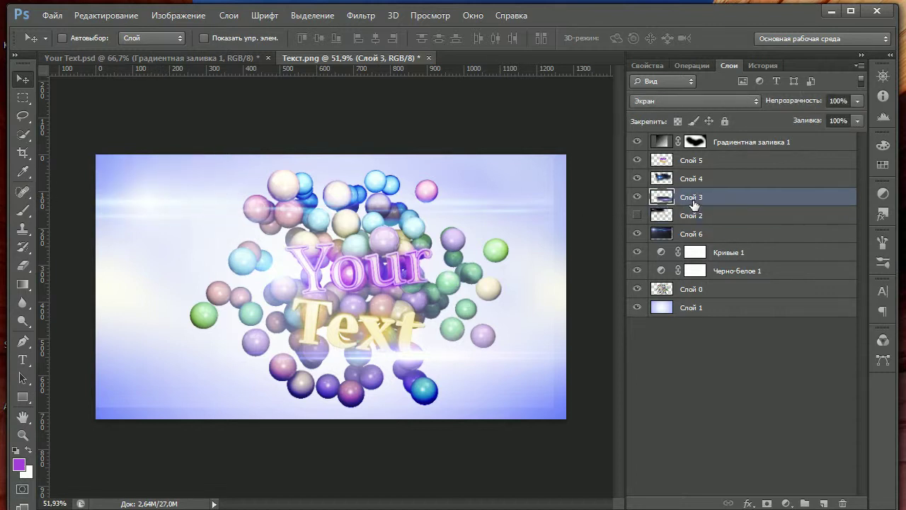
{"action": "left_click", "coordinate": [691, 162]}
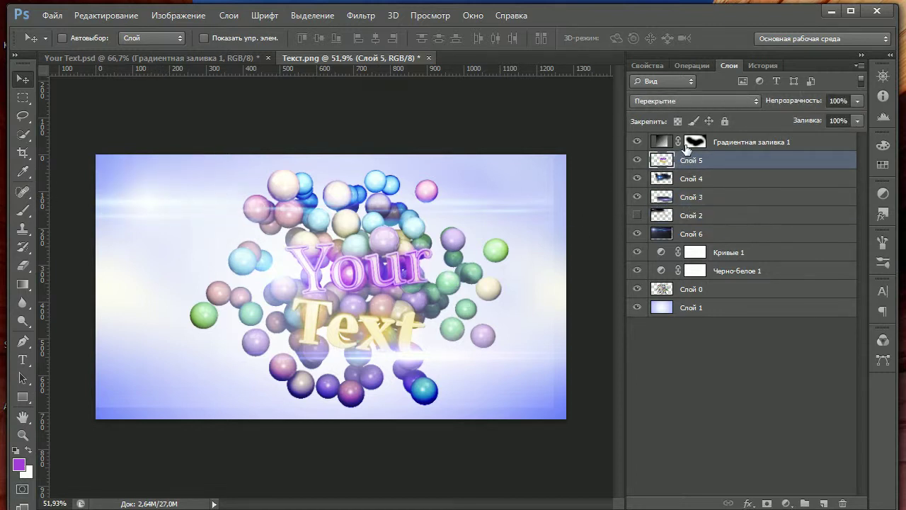
{"action": "left_click", "coordinate": [693, 235]}
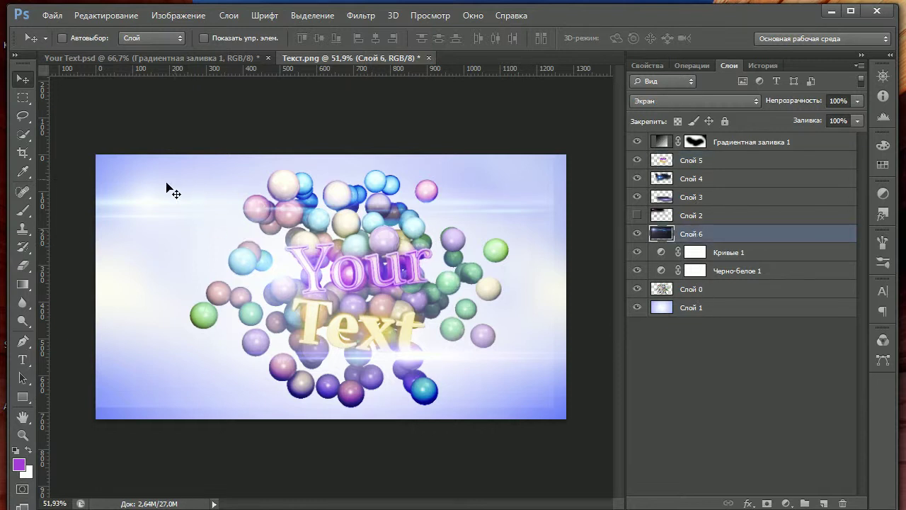
{"action": "mouse_move", "coordinate": [166, 184]}
{"action": "left_mouse_down"}
{"action": "mouse_move", "coordinate": [142, 222]}
{"action": "mouse_move", "coordinate": [143, 215]}
{"action": "left_mouse_up"}
{"action": "key", "text": "ctrl+t"}
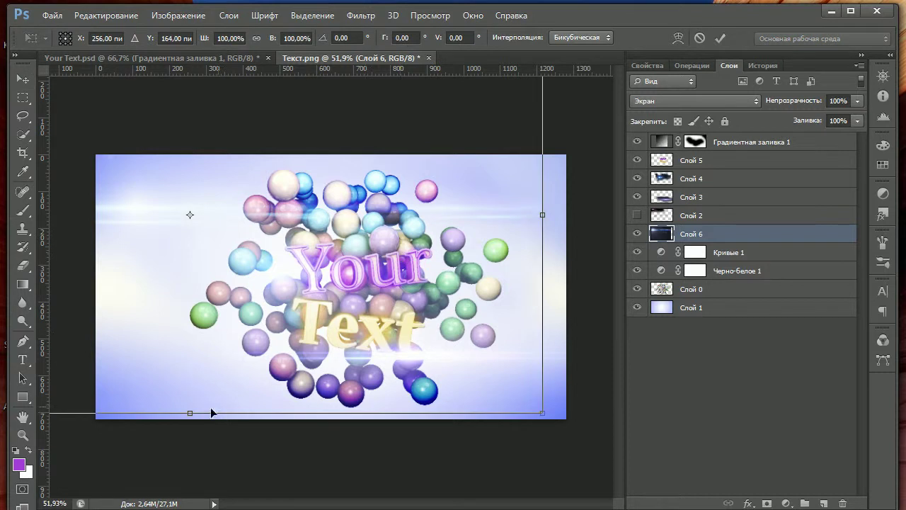
{"action": "left_click_drag", "start_coordinate": [198, 413], "coordinate": [191, 236]}
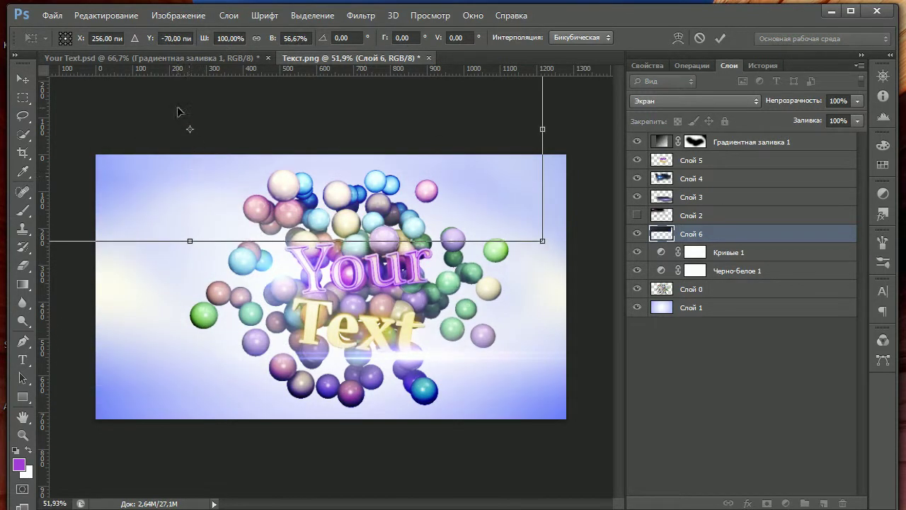
{"action": "left_click_drag", "start_coordinate": [178, 112], "coordinate": [178, 198]}
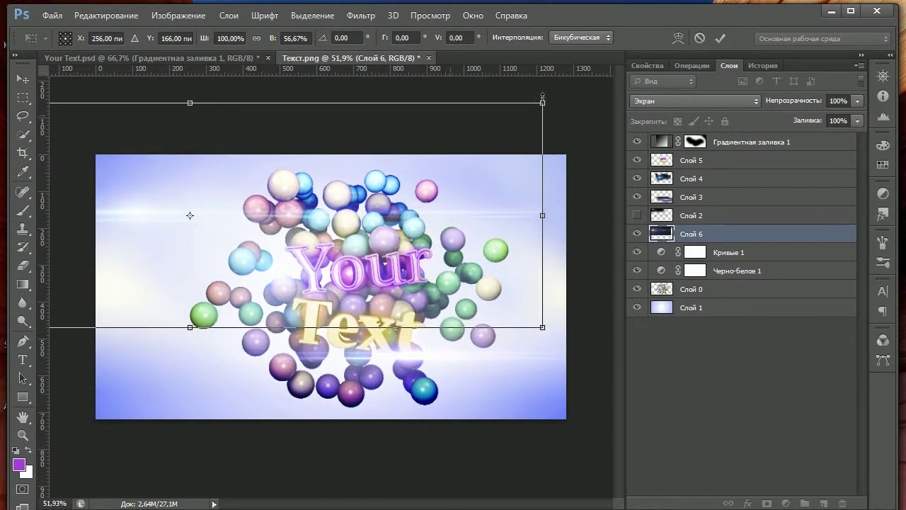
{"action": "left_click", "coordinate": [717, 40]}
{"action": "left_click", "coordinate": [24, 265]}
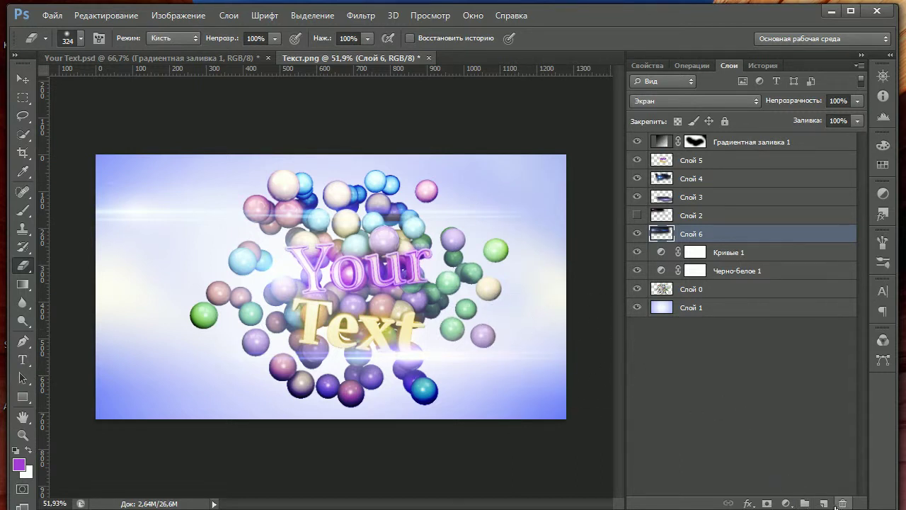
Step: Add a new layer and draw a white rectangle across the lower image
{"action": "left_click", "coordinate": [825, 504]}
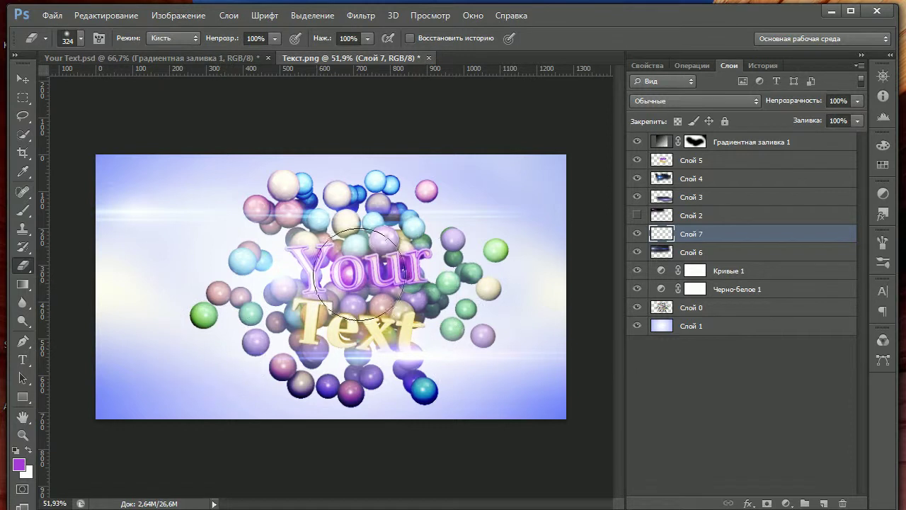
{"action": "left_click", "coordinate": [27, 77]}
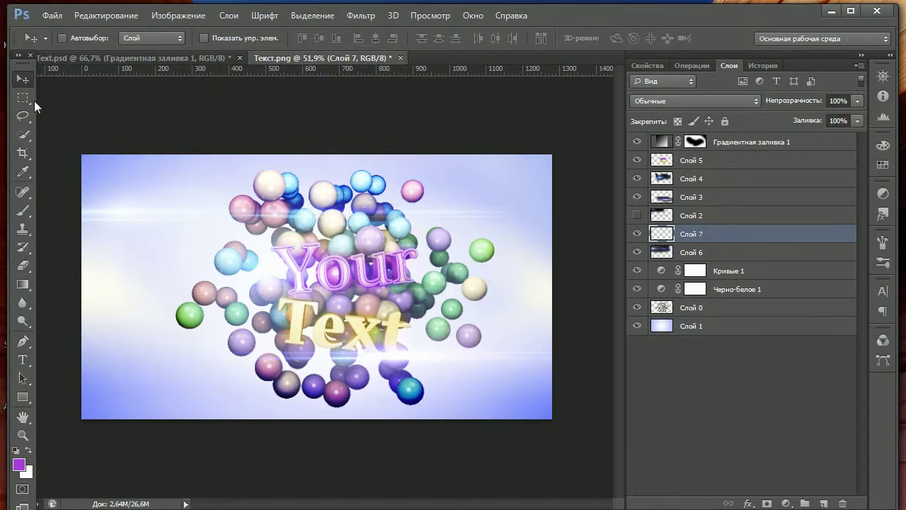
{"action": "left_click", "coordinate": [22, 399]}
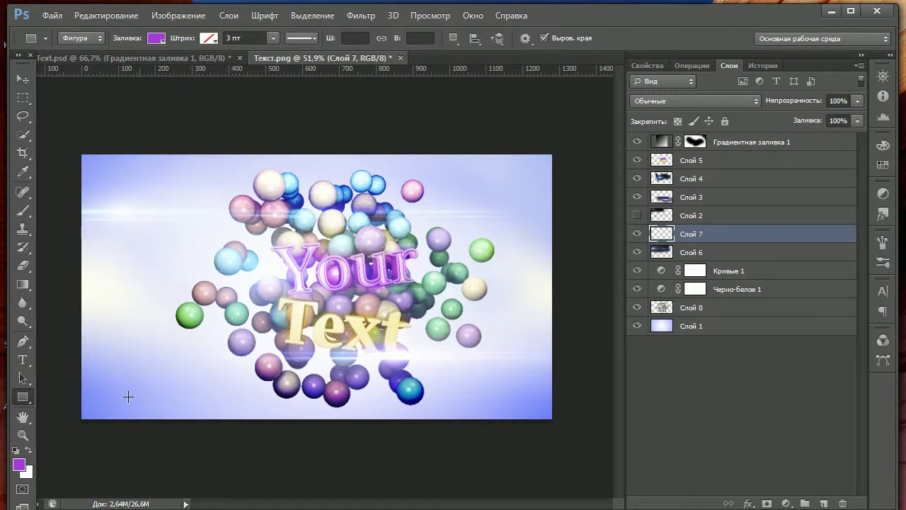
{"action": "left_click", "coordinate": [19, 464]}
{"action": "left_click", "coordinate": [265, 153]}
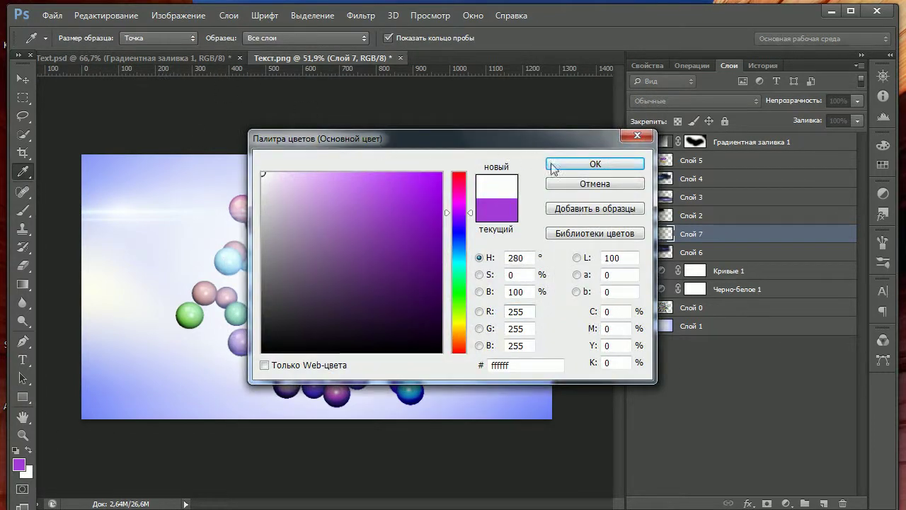
{"action": "left_click", "coordinate": [599, 168]}
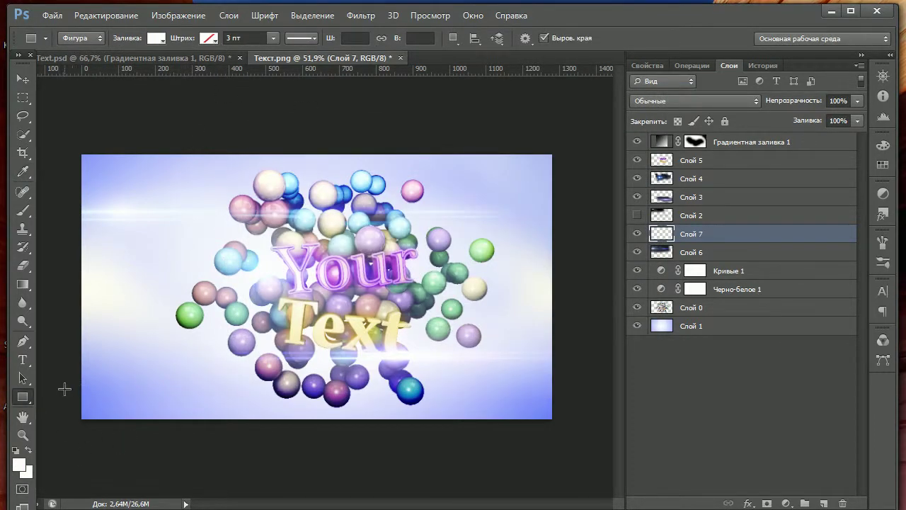
{"action": "left_click_drag", "start_coordinate": [64, 389], "coordinate": [570, 320]}
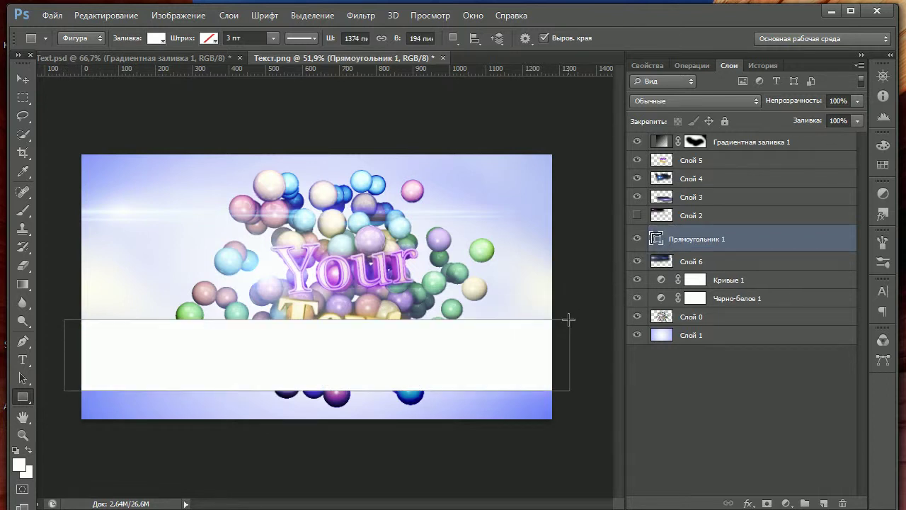
Step: Rotate the rectangle about −34°, stretch it to double height, and move it up-left
{"action": "left_click", "coordinate": [26, 76]}
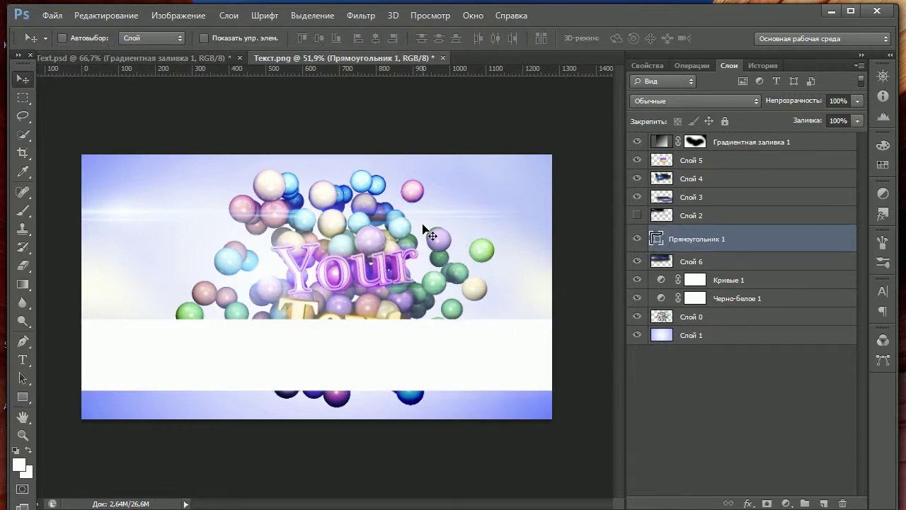
{"action": "key", "text": "ctrl+t"}
{"action": "left_click_drag", "start_coordinate": [587, 333], "coordinate": [528, 195]}
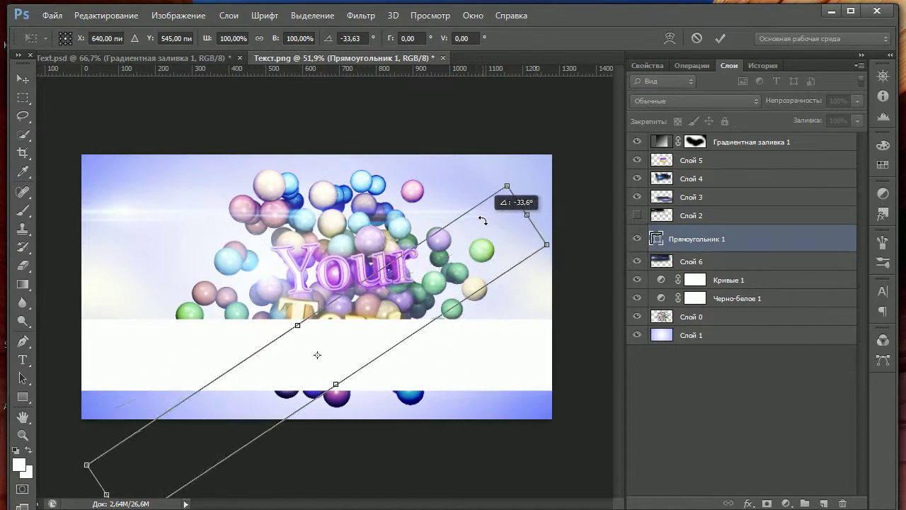
{"action": "mouse_move", "coordinate": [457, 262]}
{"action": "left_mouse_down"}
{"action": "mouse_move", "coordinate": [475, 231]}
{"action": "mouse_move", "coordinate": [404, 171]}
{"action": "left_mouse_up"}
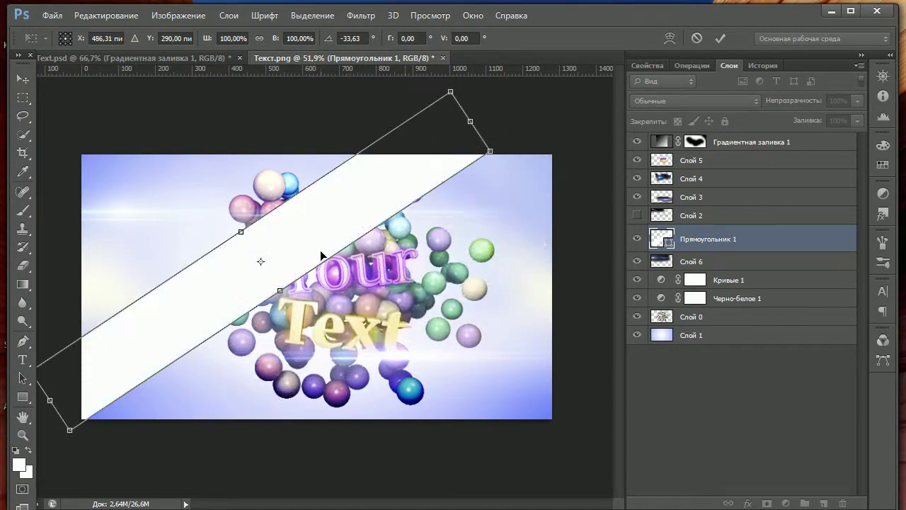
{"action": "left_click_drag", "start_coordinate": [325, 262], "coordinate": [363, 322]}
{"action": "left_click_drag", "start_coordinate": [356, 250], "coordinate": [330, 209]}
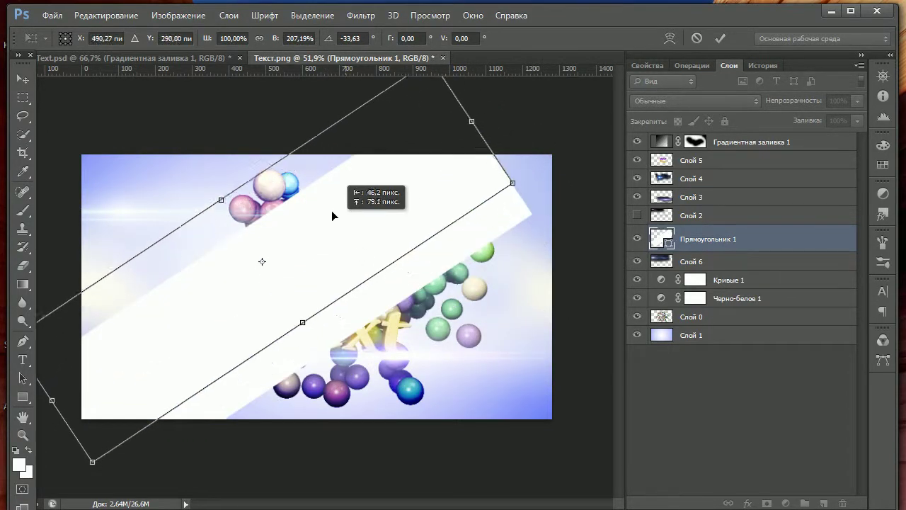
{"action": "left_click", "coordinate": [721, 39]}
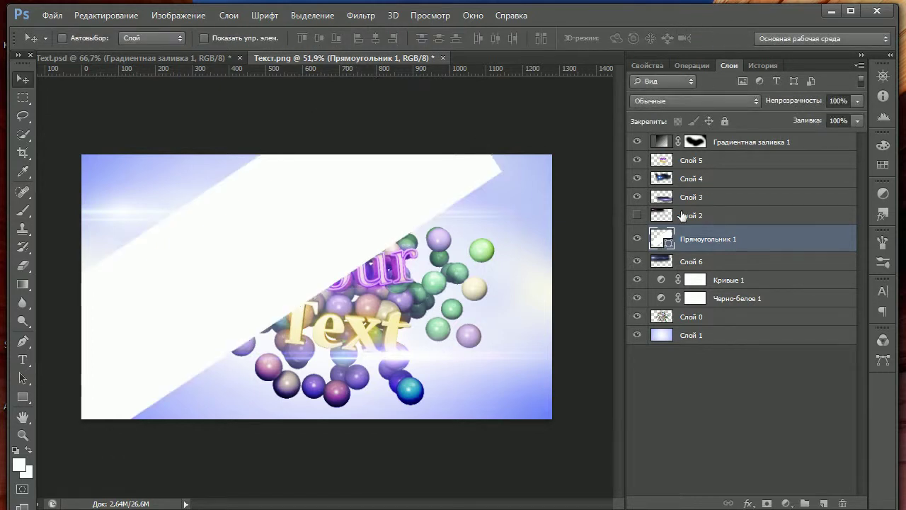
Step: Try Перекрытие and Светлее blend modes, then return the rectangle to Обычные
{"action": "left_click", "coordinate": [723, 106]}
{"action": "left_click", "coordinate": [671, 286]}
{"action": "key", "text": "Up"}
{"action": "left_click", "coordinate": [721, 100]}
{"action": "left_click", "coordinate": [669, 226]}
{"action": "left_click", "coordinate": [711, 101]}
{"action": "left_click", "coordinate": [667, 114]}
Step: Set the diagonal white band's fill to 28%
{"action": "mouse_move", "coordinate": [817, 125]}
{"action": "left_mouse_down"}
{"action": "mouse_move", "coordinate": [751, 126]}
{"action": "mouse_move", "coordinate": [757, 130]}
{"action": "left_mouse_up"}
{"action": "left_click_drag", "start_coordinate": [323, 221], "coordinate": [324, 172]}
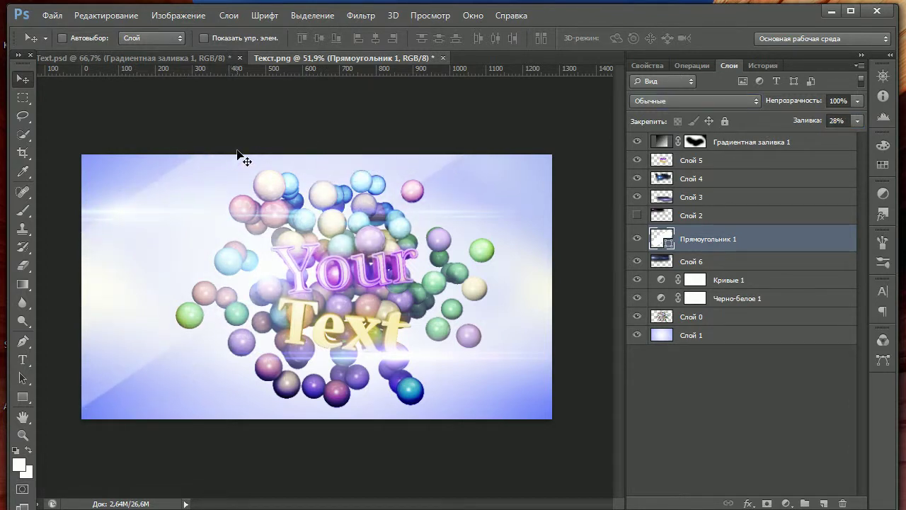
{"action": "key", "text": "ctrl+t"}
{"action": "left_click", "coordinate": [704, 39]}
Step: Rasterize the rectangle and softly erase parts of the band with a 520 px eraser
{"action": "left_click", "coordinate": [24, 264]}
{"action": "right_click_drag", "start_coordinate": [151, 277], "coordinate": [145, 249], "text": "alt"}
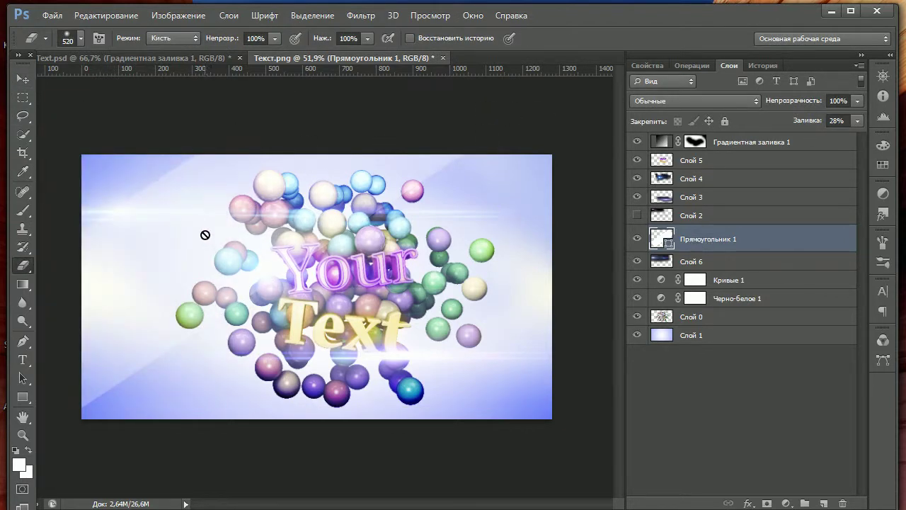
{"action": "left_click", "coordinate": [205, 234]}
{"action": "left_click", "coordinate": [385, 224]}
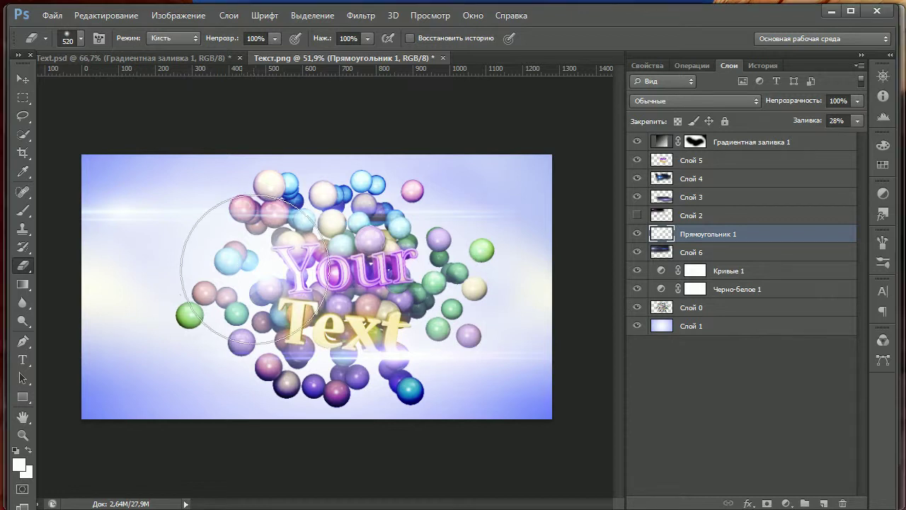
{"action": "left_click", "coordinate": [21, 81]}
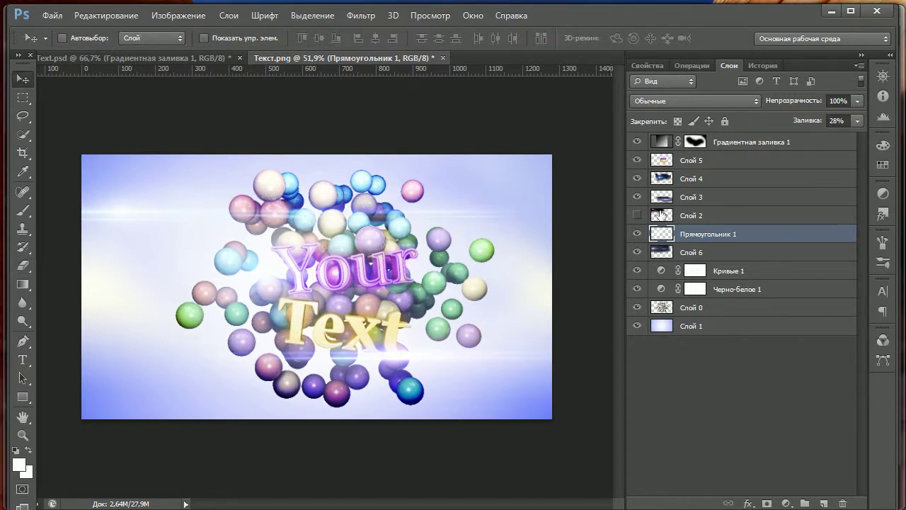
Step: Drag Прямоугольник 1 down-right, then back up-left into its final spot over the spheres
{"action": "mouse_move", "coordinate": [287, 224]}
{"action": "left_mouse_down"}
{"action": "mouse_move", "coordinate": [414, 324]}
{"action": "mouse_move", "coordinate": [314, 301]}
{"action": "mouse_move", "coordinate": [351, 249]}
{"action": "left_mouse_up"}
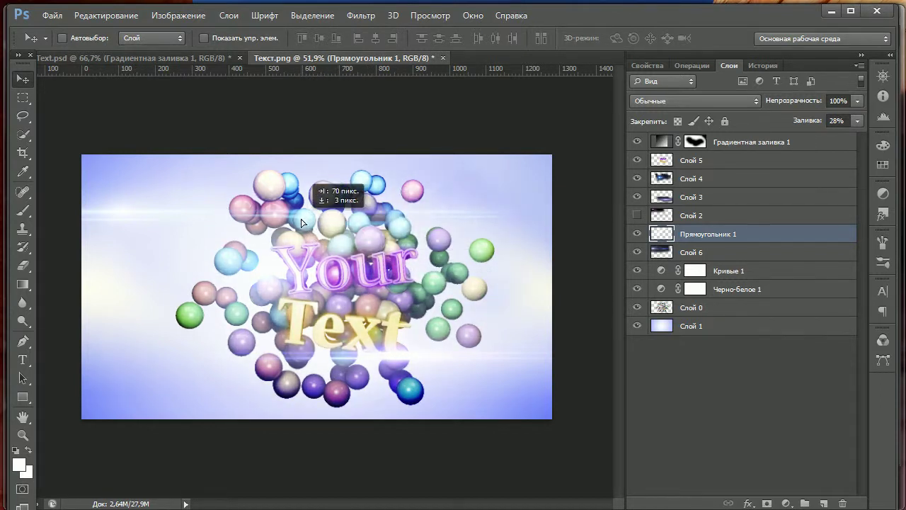
{"action": "mouse_move", "coordinate": [351, 249]}
{"action": "left_mouse_down"}
{"action": "mouse_move", "coordinate": [162, 151]}
{"action": "mouse_move", "coordinate": [309, 214]}
{"action": "left_mouse_up"}
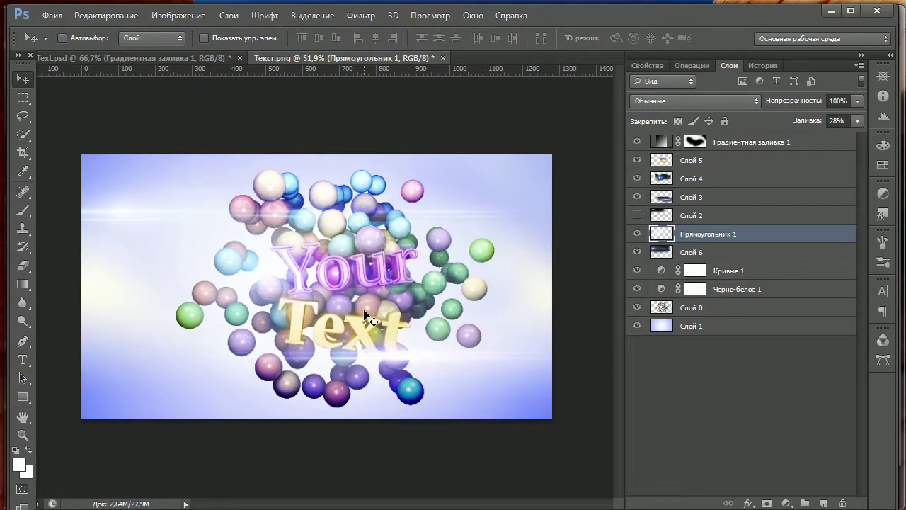
{"action": "scroll", "coordinate": [340, 302], "scroll_direction": "up", "scroll_amount": 3, "text": "alt"}
{"action": "scroll", "coordinate": [340, 303], "scroll_direction": "down", "scroll_amount": 1, "text": "alt"}
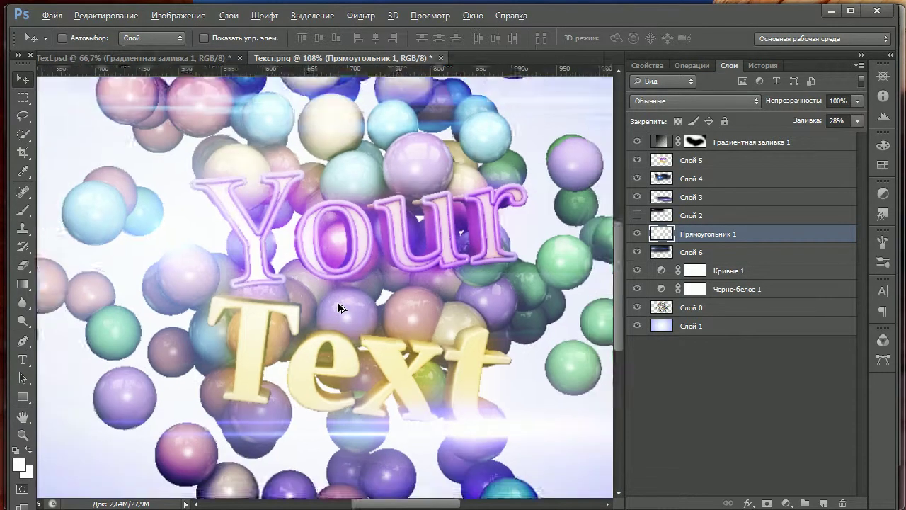
{"action": "scroll", "coordinate": [341, 312], "scroll_direction": "down", "scroll_amount": 1, "text": "alt"}
{"action": "scroll", "coordinate": [149, 228], "scroll_direction": "down", "scroll_amount": 1, "text": "alt"}
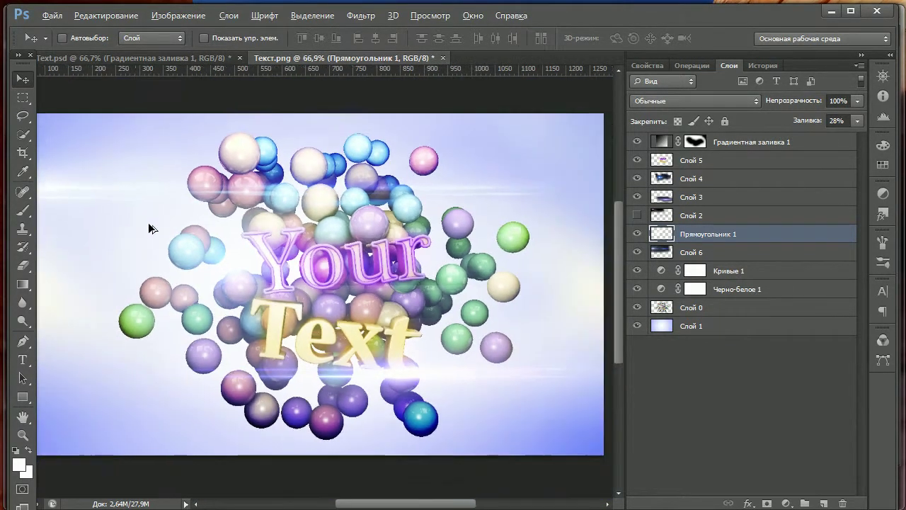
{"action": "key", "text": "alt"}
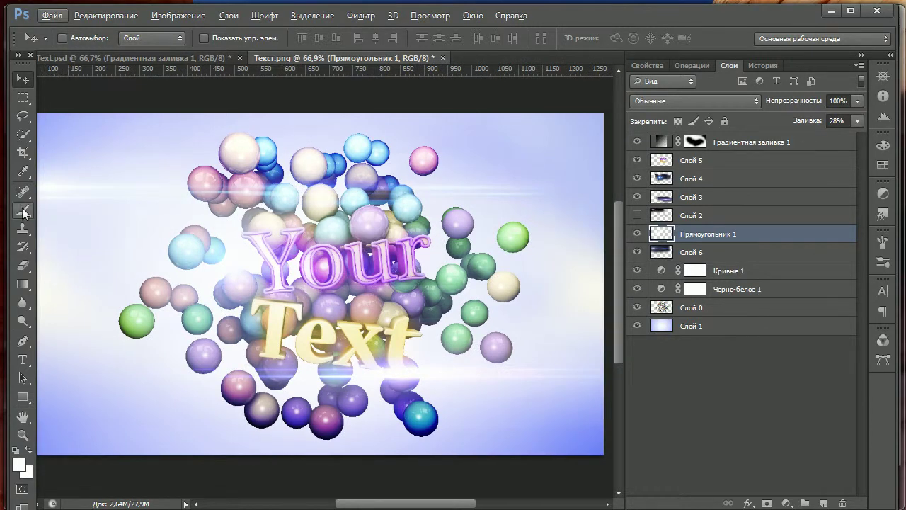
Step: Use the Burn tool on Слой 0 to darken spheres near the canvas centre
{"action": "left_click", "coordinate": [24, 322]}
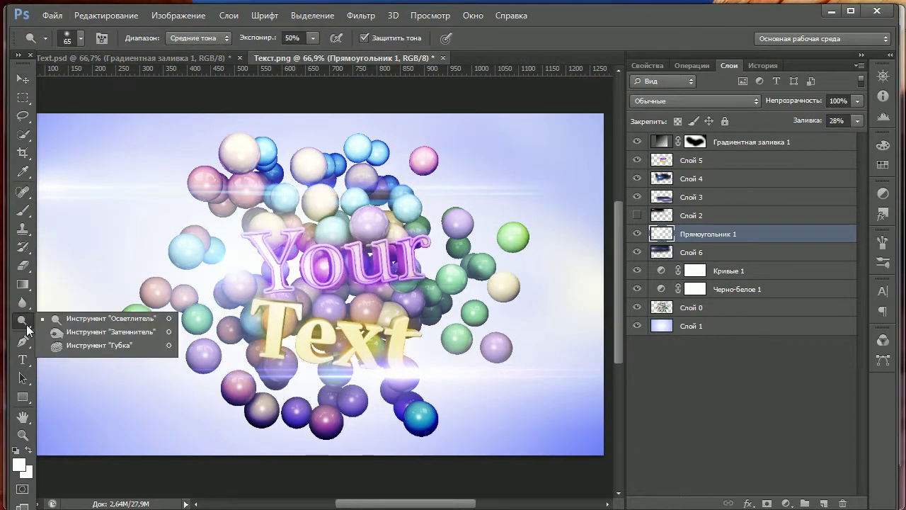
{"action": "left_click", "coordinate": [90, 330]}
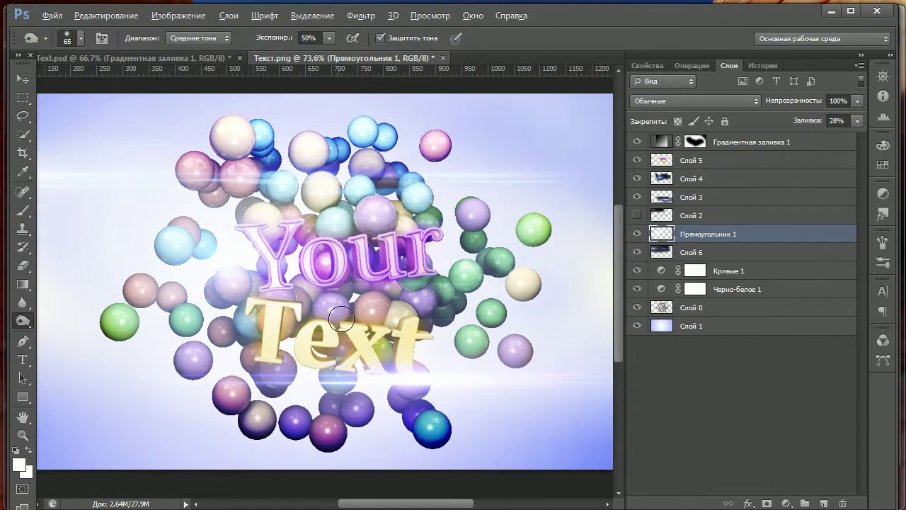
{"action": "scroll", "coordinate": [315, 294], "scroll_direction": "up", "scroll_amount": 1, "text": "alt"}
{"action": "right_click_drag", "start_coordinate": [341, 318], "coordinate": [325, 336], "text": "alt"}
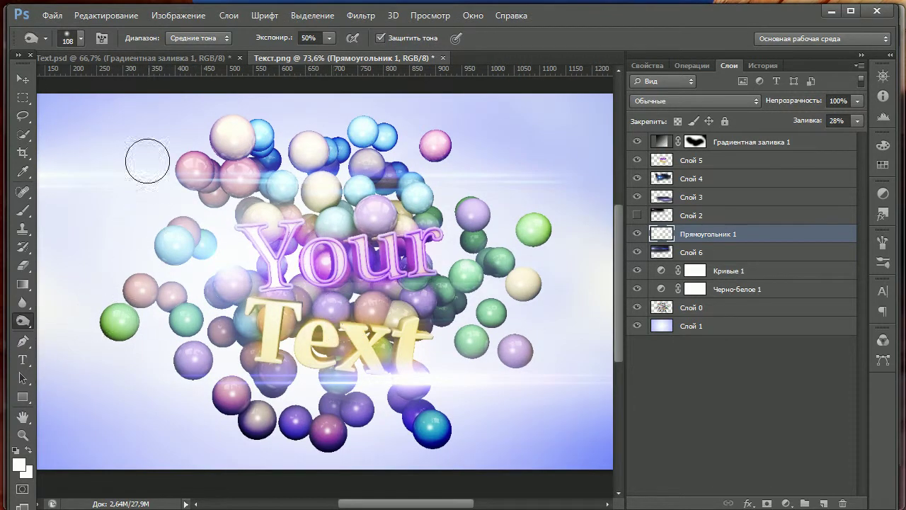
{"action": "left_click", "coordinate": [82, 38]}
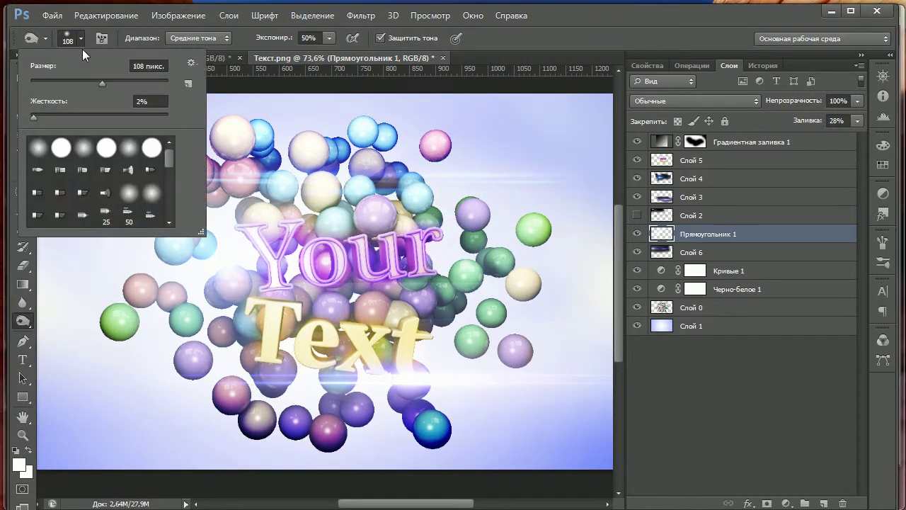
{"action": "left_click", "coordinate": [278, 255]}
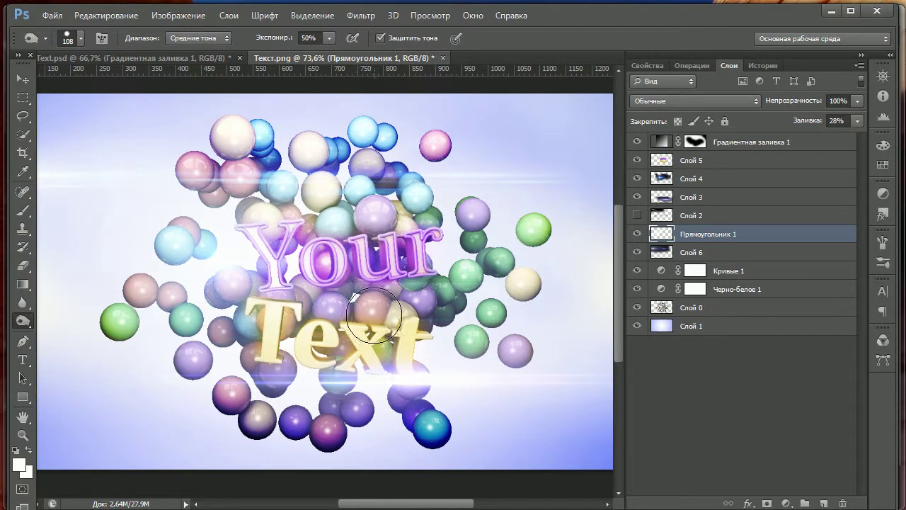
{"action": "left_click", "coordinate": [702, 140]}
{"action": "left_click", "coordinate": [691, 307]}
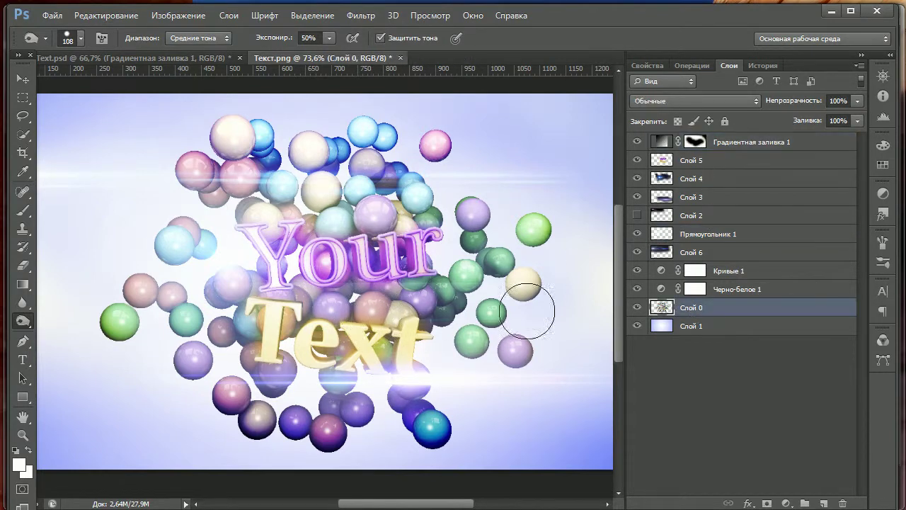
{"action": "left_click_drag", "start_coordinate": [358, 301], "coordinate": [377, 312]}
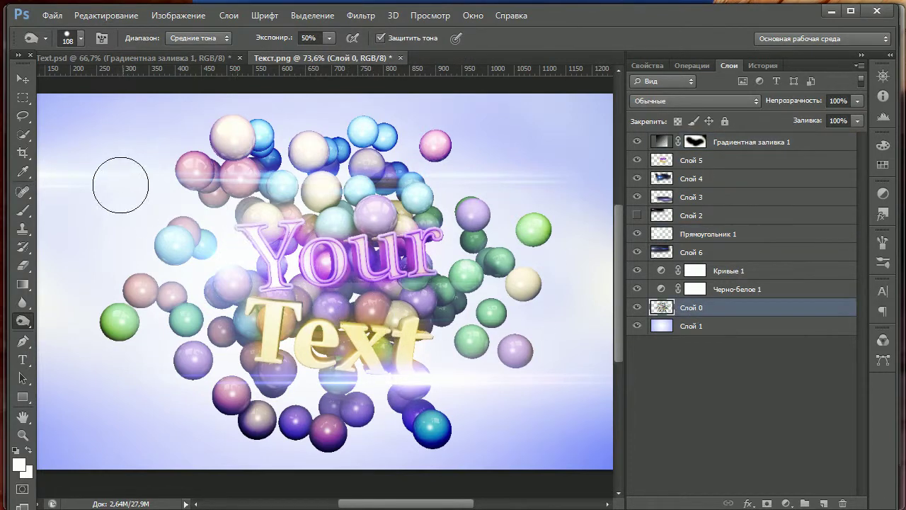
Step: Set the foreground colour to a light blue
{"action": "left_click", "coordinate": [18, 465]}
{"action": "left_click", "coordinate": [453, 239]}
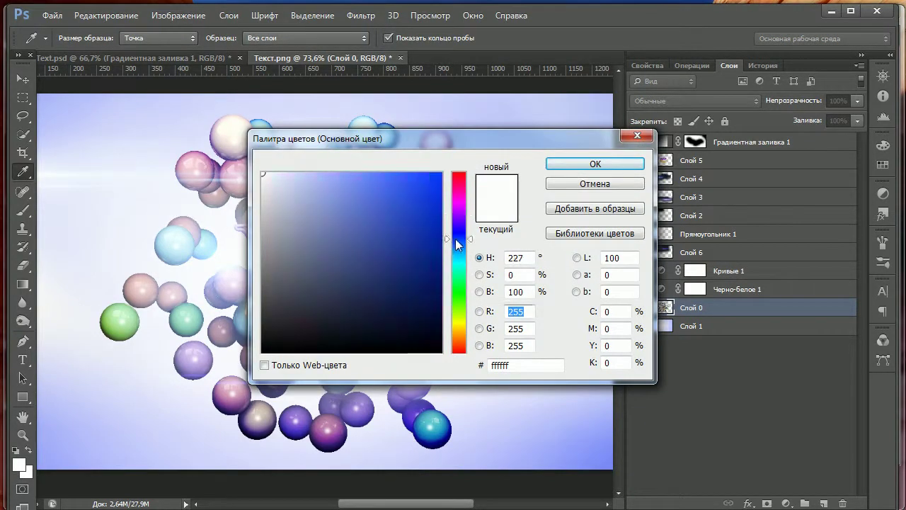
{"action": "left_click", "coordinate": [354, 188]}
{"action": "left_click", "coordinate": [556, 165]}
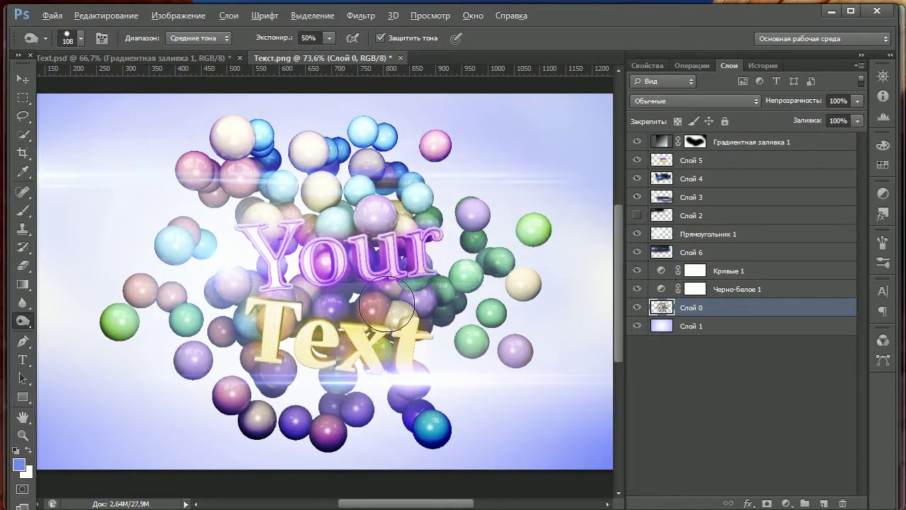
Step: Resize the burn brush, settling on about 77 px
{"action": "scroll", "coordinate": [356, 309], "scroll_direction": "up", "scroll_amount": 2, "text": "alt"}
{"action": "mouse_move", "coordinate": [356, 310]}
{"action": "right_mouse_down", "text": "alt"}
{"action": "mouse_move", "coordinate": [329, 316]}
{"action": "mouse_move", "coordinate": [383, 297]}
{"action": "right_mouse_up", "text": "alt"}
{"action": "left_click", "coordinate": [70, 42]}
{"action": "key", "text": "Escape"}
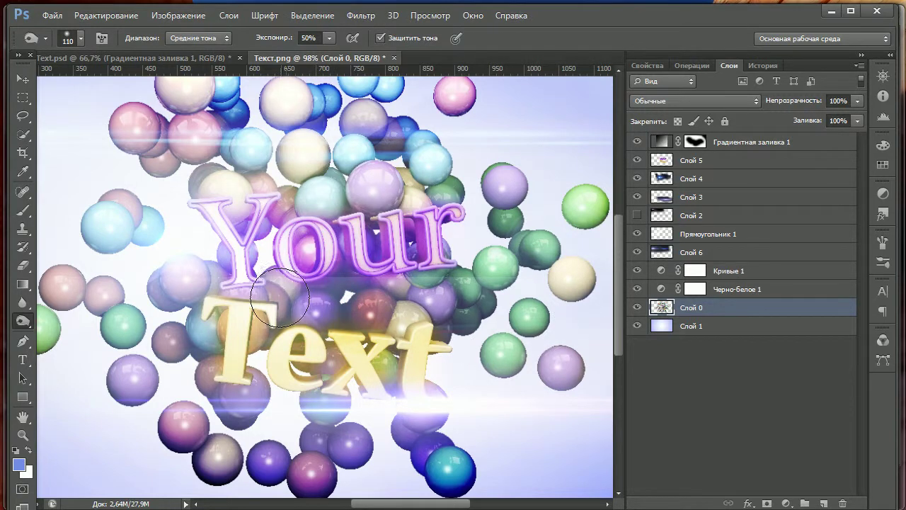
{"action": "right_click_drag", "start_coordinate": [307, 286], "coordinate": [264, 286], "text": "alt"}
{"action": "right_click_drag", "start_coordinate": [333, 246], "coordinate": [320, 246], "text": "alt"}
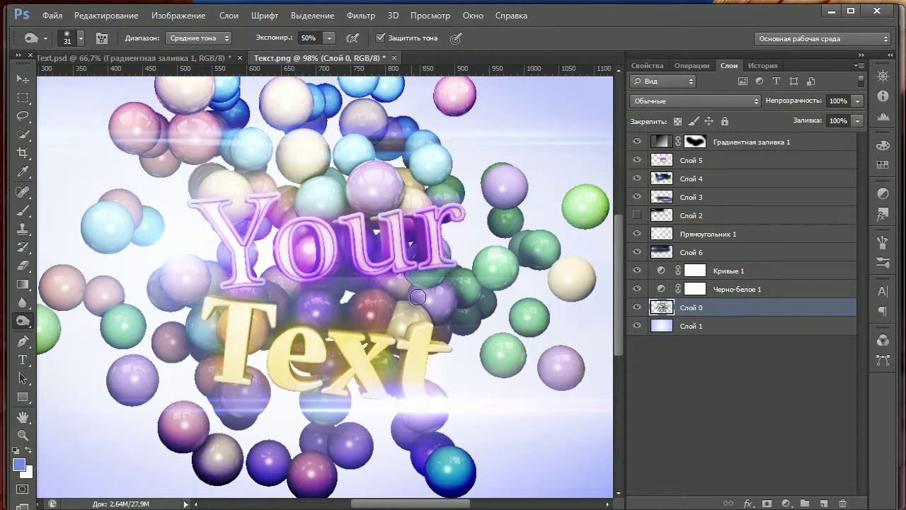
{"action": "right_click_drag", "start_coordinate": [393, 316], "coordinate": [393, 306], "text": "alt"}
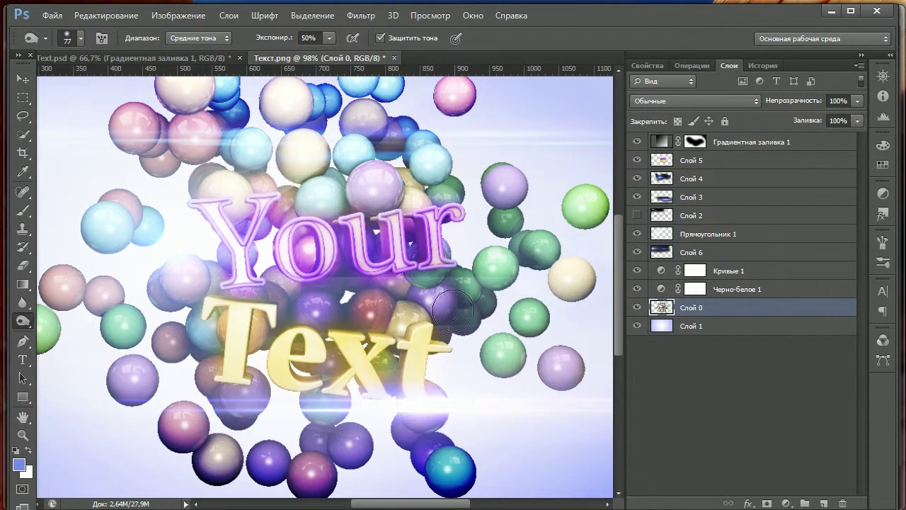
Step: Darken the spheres around 'Your Text' and the glare under the t of Text
{"action": "mouse_move", "coordinate": [454, 310]}
{"action": "left_mouse_down"}
{"action": "mouse_move", "coordinate": [355, 195]}
{"action": "mouse_move", "coordinate": [432, 187]}
{"action": "left_mouse_up"}
{"action": "mouse_move", "coordinate": [173, 283]}
{"action": "left_mouse_down"}
{"action": "mouse_move", "coordinate": [202, 323]}
{"action": "mouse_move", "coordinate": [213, 383]}
{"action": "mouse_move", "coordinate": [288, 412]}
{"action": "left_mouse_up"}
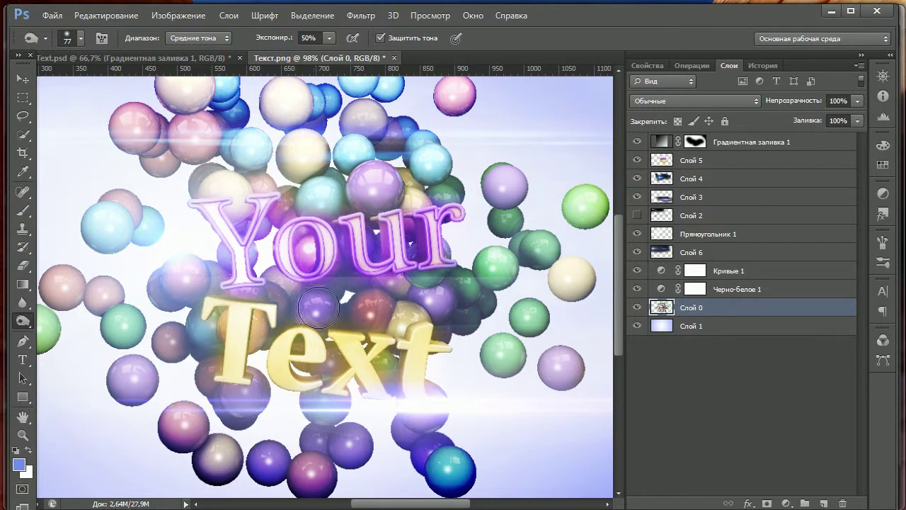
{"action": "mouse_move", "coordinate": [235, 241]}
{"action": "left_mouse_down"}
{"action": "mouse_move", "coordinate": [230, 213]}
{"action": "mouse_move", "coordinate": [269, 206]}
{"action": "left_mouse_up"}
{"action": "mouse_move", "coordinate": [369, 304]}
{"action": "left_mouse_down"}
{"action": "mouse_move", "coordinate": [357, 333]}
{"action": "mouse_move", "coordinate": [387, 329]}
{"action": "left_mouse_up"}
{"action": "scroll", "coordinate": [387, 329], "scroll_direction": "down", "scroll_amount": 3, "text": "alt"}
{"action": "scroll", "coordinate": [390, 354], "scroll_direction": "down", "scroll_amount": 3, "text": "alt"}
{"action": "scroll", "coordinate": [395, 437], "scroll_direction": "up", "scroll_amount": 7, "text": "alt"}
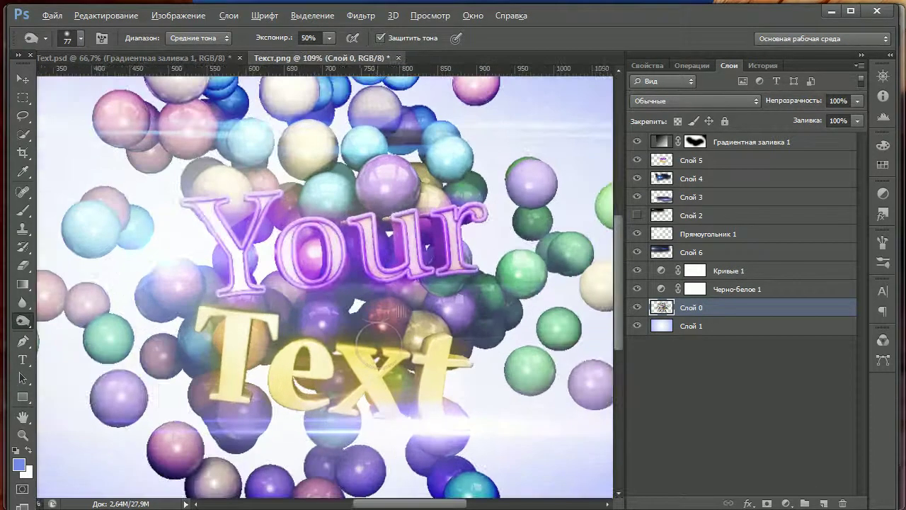
{"action": "mouse_move", "coordinate": [395, 437]}
{"action": "left_mouse_down"}
{"action": "mouse_move", "coordinate": [415, 415]}
{"action": "mouse_move", "coordinate": [431, 415]}
{"action": "mouse_move", "coordinate": [425, 419]}
{"action": "left_mouse_up"}
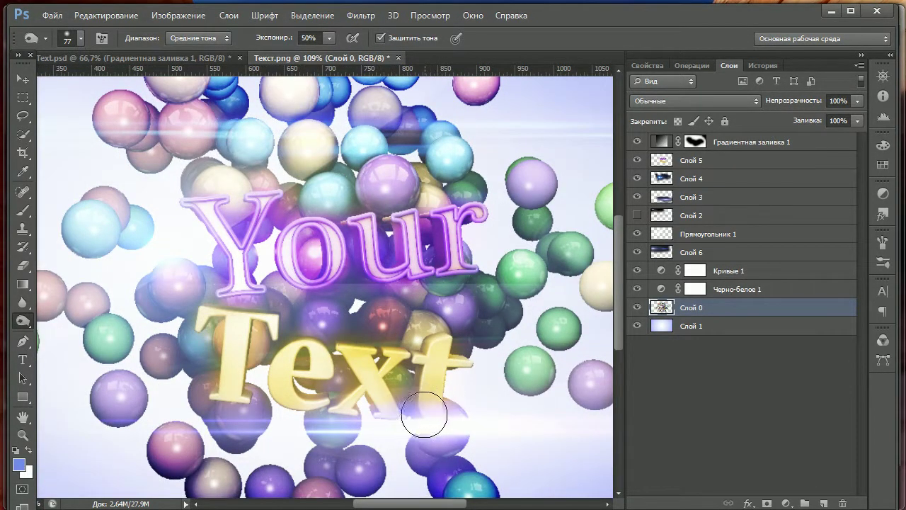
Step: Select Слой 3 and nudge the light streak slightly over the spheres
{"action": "left_click", "coordinate": [22, 77]}
{"action": "left_click", "coordinate": [677, 178]}
{"action": "left_click", "coordinate": [691, 197]}
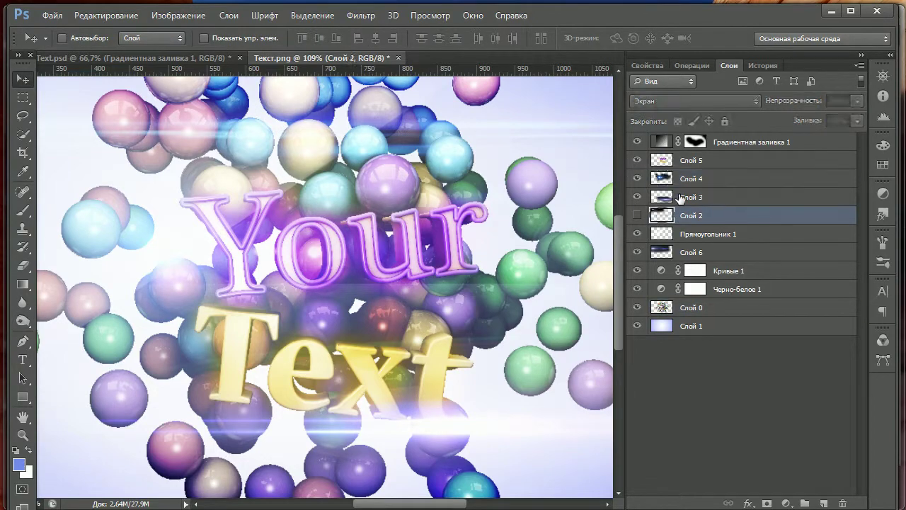
{"action": "mouse_move", "coordinate": [491, 442]}
{"action": "left_mouse_down"}
{"action": "mouse_move", "coordinate": [428, 469]}
{"action": "mouse_move", "coordinate": [430, 425]}
{"action": "left_mouse_up"}
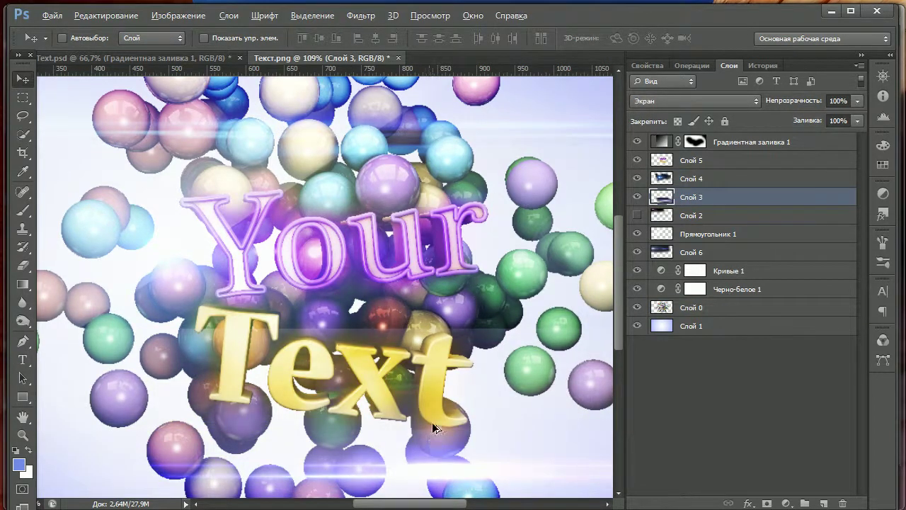
{"action": "scroll", "coordinate": [388, 283], "scroll_direction": "down", "scroll_amount": 2, "text": "alt"}
{"action": "scroll", "coordinate": [386, 269], "scroll_direction": "up", "scroll_amount": 3, "text": "alt"}
{"action": "scroll", "coordinate": [390, 291], "scroll_direction": "up", "scroll_amount": 2, "text": "alt"}
{"action": "scroll", "coordinate": [389, 301], "scroll_direction": "down", "scroll_amount": 1, "text": "alt"}
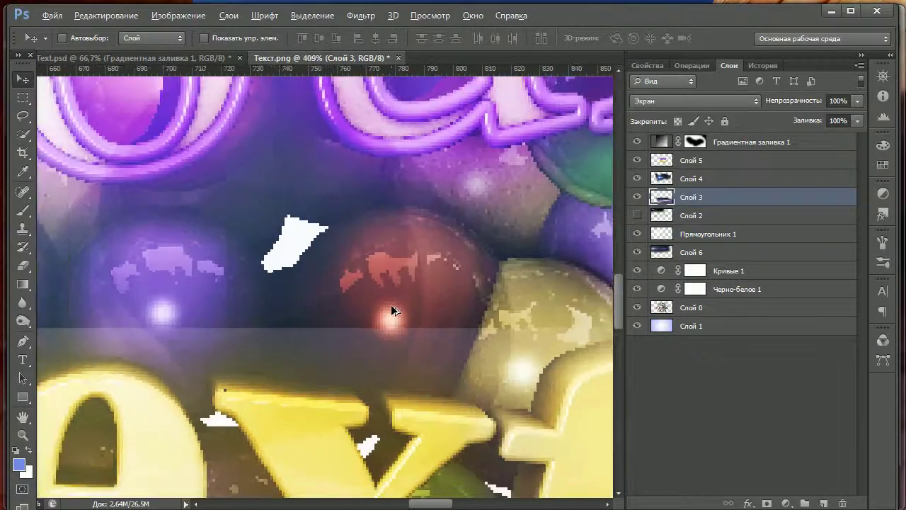
{"action": "scroll", "coordinate": [388, 310], "scroll_direction": "down", "scroll_amount": 2, "text": "alt"}
{"action": "scroll", "coordinate": [389, 310], "scroll_direction": "down", "scroll_amount": 1, "text": "alt"}
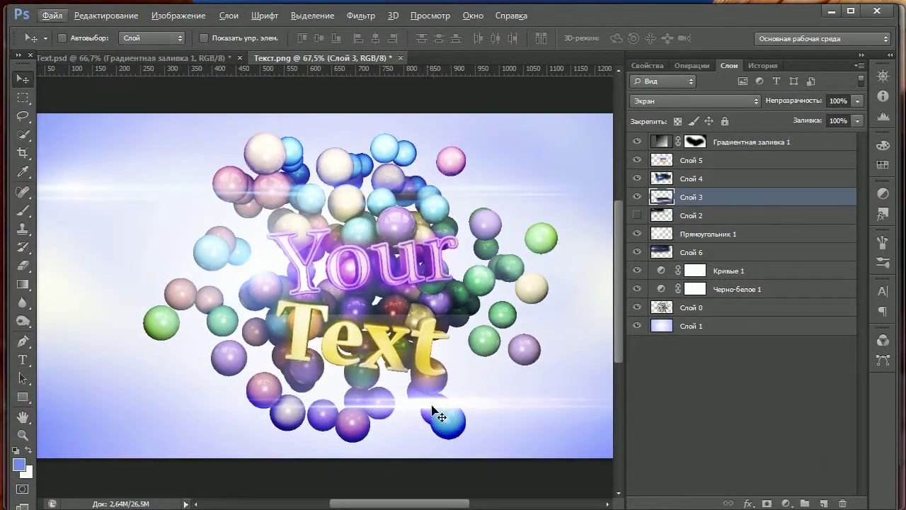
{"action": "left_click_drag", "start_coordinate": [438, 416], "coordinate": [435, 408]}
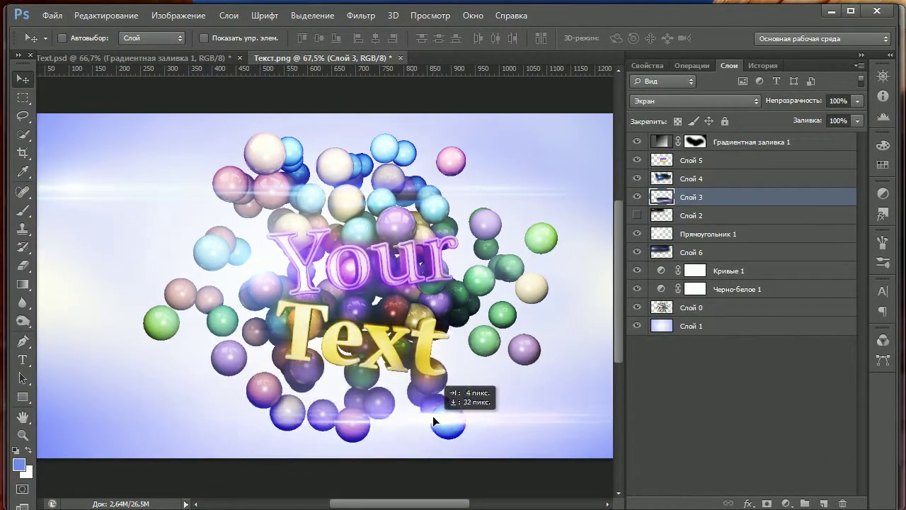
Step: Erase the light streak's upper-left part and reposition the layer
{"action": "left_click", "coordinate": [23, 267]}
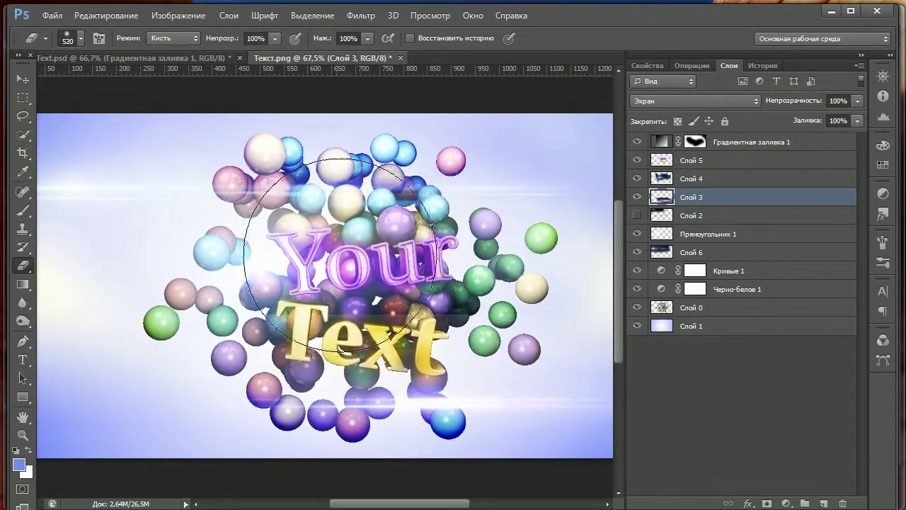
{"action": "left_click_drag", "start_coordinate": [368, 230], "coordinate": [273, 206]}
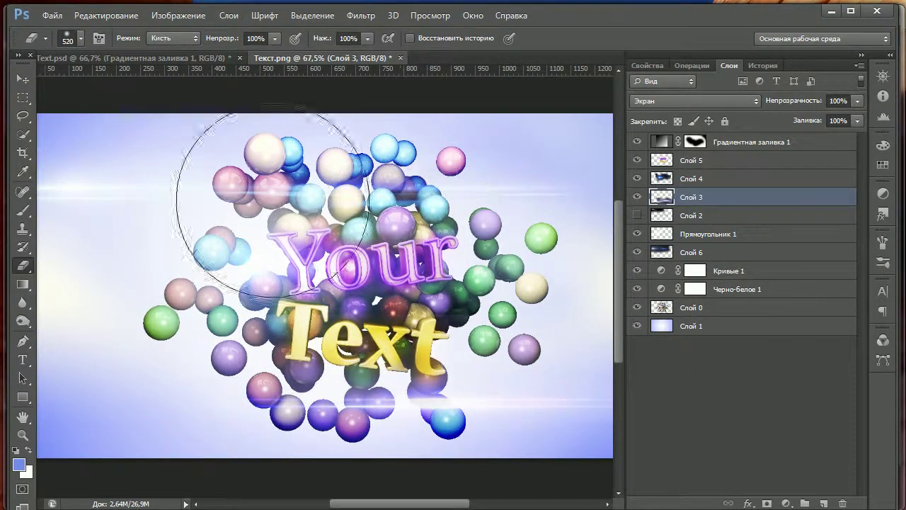
{"action": "key", "text": "v"}
{"action": "mouse_move", "coordinate": [439, 401]}
{"action": "left_mouse_down"}
{"action": "mouse_move", "coordinate": [475, 372]}
{"action": "mouse_move", "coordinate": [457, 358]}
{"action": "left_mouse_up"}
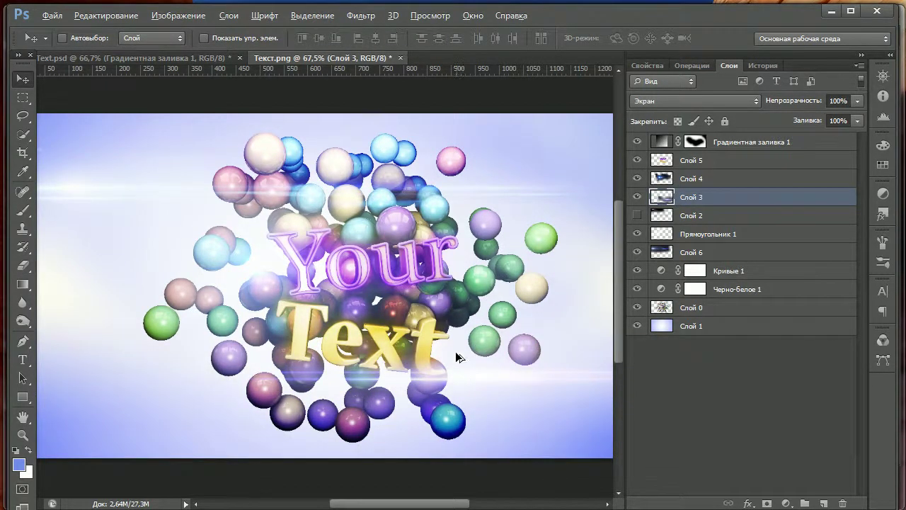
Step: Switch to the Text.psd document and back to Текст.png
{"action": "scroll", "coordinate": [324, 269], "scroll_direction": "down", "scroll_amount": 1, "text": "alt"}
{"action": "scroll", "coordinate": [323, 269], "scroll_direction": "up", "scroll_amount": 3, "text": "alt"}
{"action": "scroll", "coordinate": [324, 268], "scroll_direction": "down", "scroll_amount": 2, "text": "alt"}
{"action": "scroll", "coordinate": [323, 268], "scroll_direction": "down", "scroll_amount": 1, "text": "alt"}
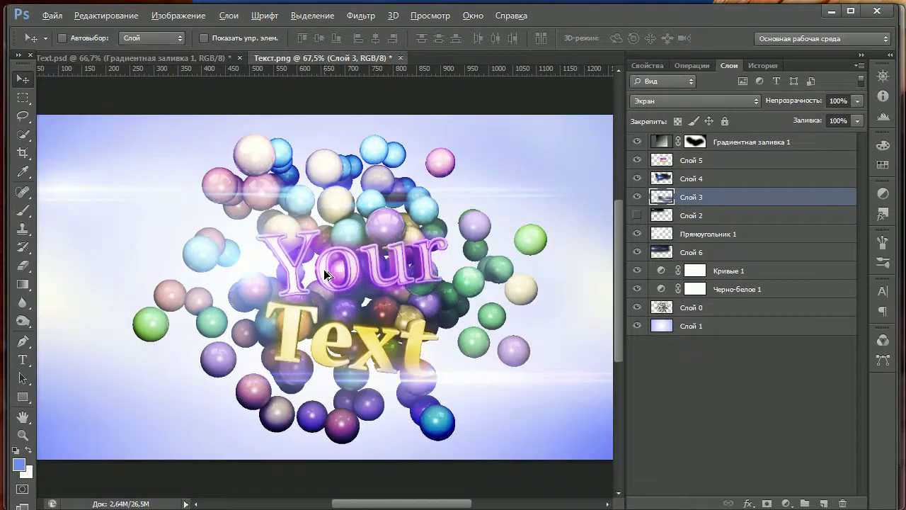
{"action": "scroll", "coordinate": [325, 272], "scroll_direction": "down", "scroll_amount": 1, "text": "alt"}
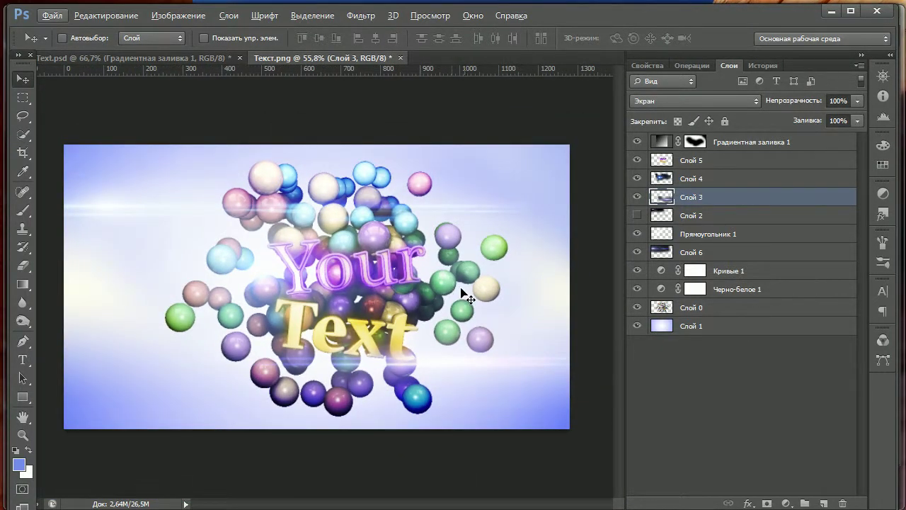
{"action": "scroll", "coordinate": [411, 294], "scroll_direction": "up", "scroll_amount": 2, "text": "alt"}
{"action": "scroll", "coordinate": [352, 272], "scroll_direction": "down", "scroll_amount": 1, "text": "alt"}
{"action": "left_click", "coordinate": [205, 56]}
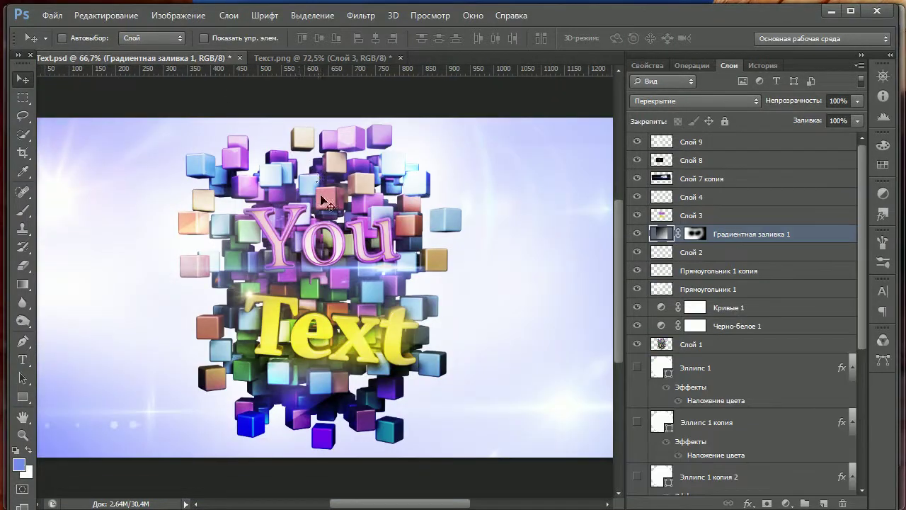
{"action": "left_click", "coordinate": [331, 58]}
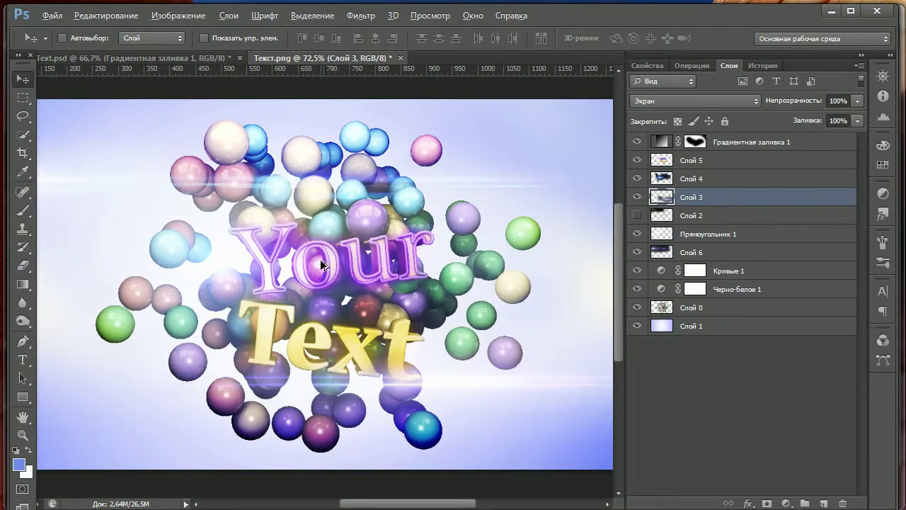